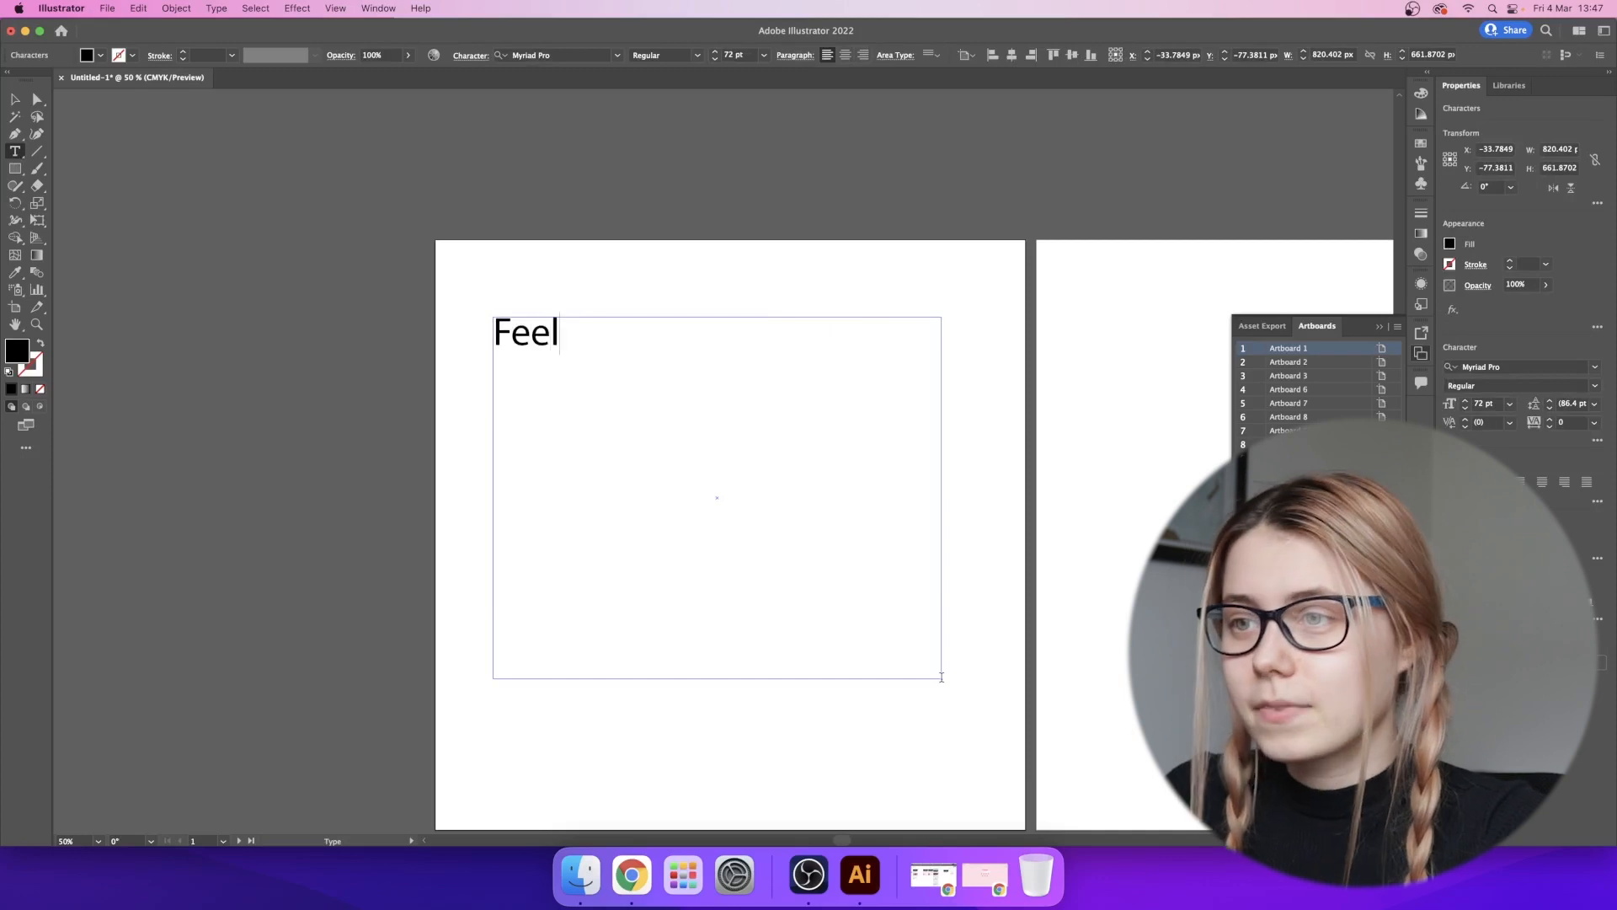
- Move the "Feel" text frame off the first artboard onto the empty canvas beside it
{"action": "key", "text": "super+a"}
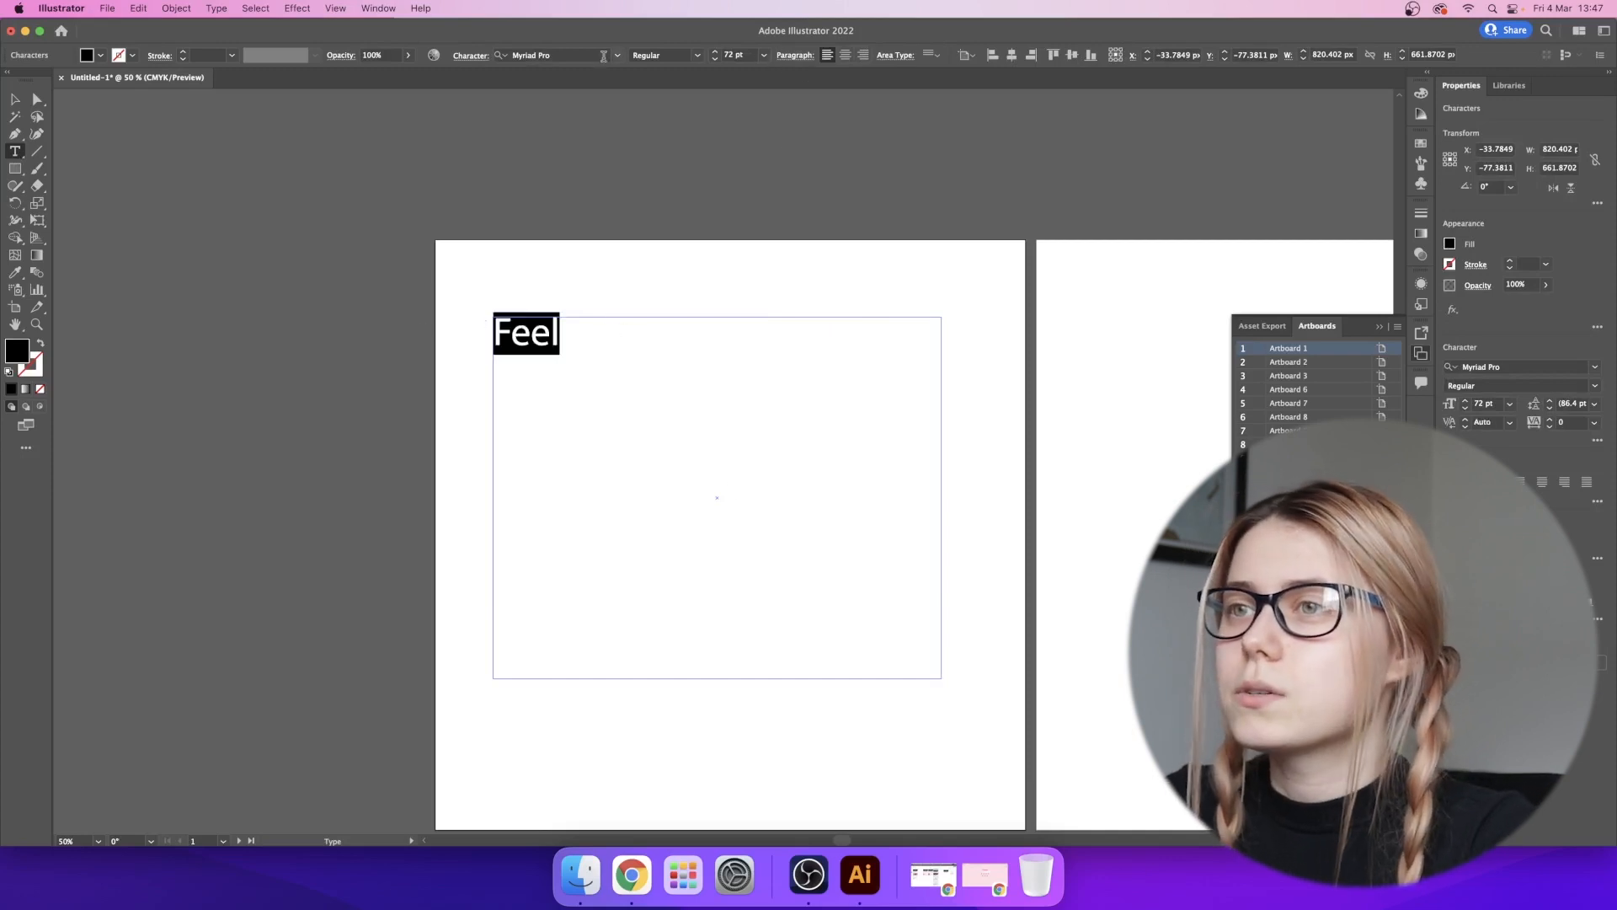
{"action": "left_click", "coordinate": [616, 56]}
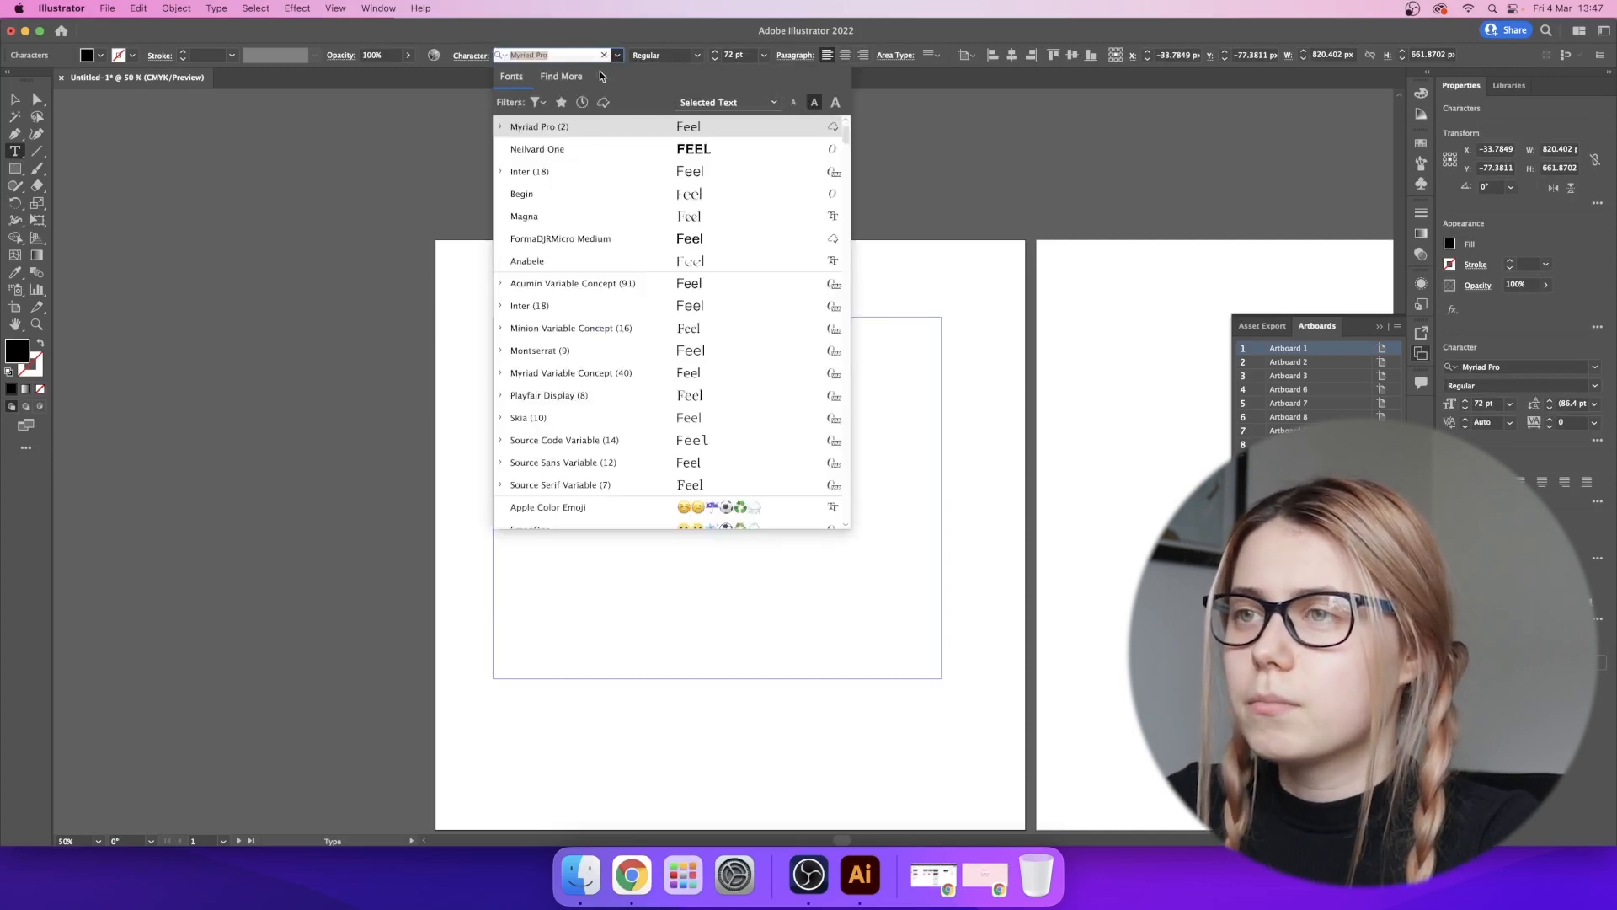
{"action": "left_click", "coordinate": [1068, 169]}
{"action": "left_click", "coordinate": [15, 99]}
{"action": "left_click", "coordinate": [220, 200]}
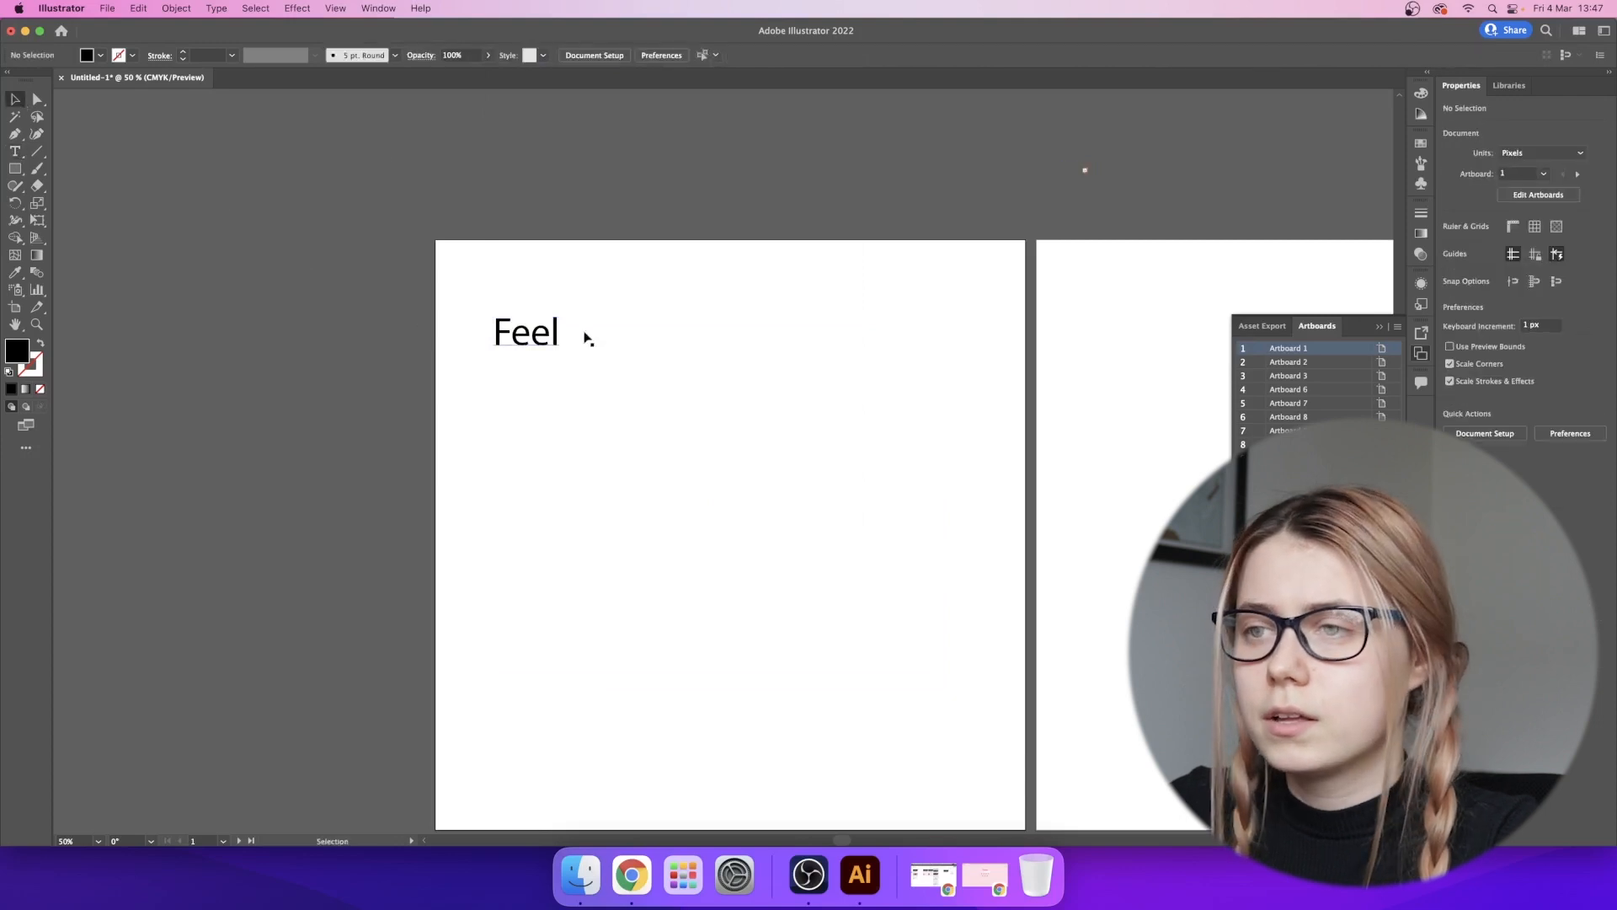
{"action": "left_click_drag", "start_coordinate": [587, 337], "coordinate": [222, 334]}
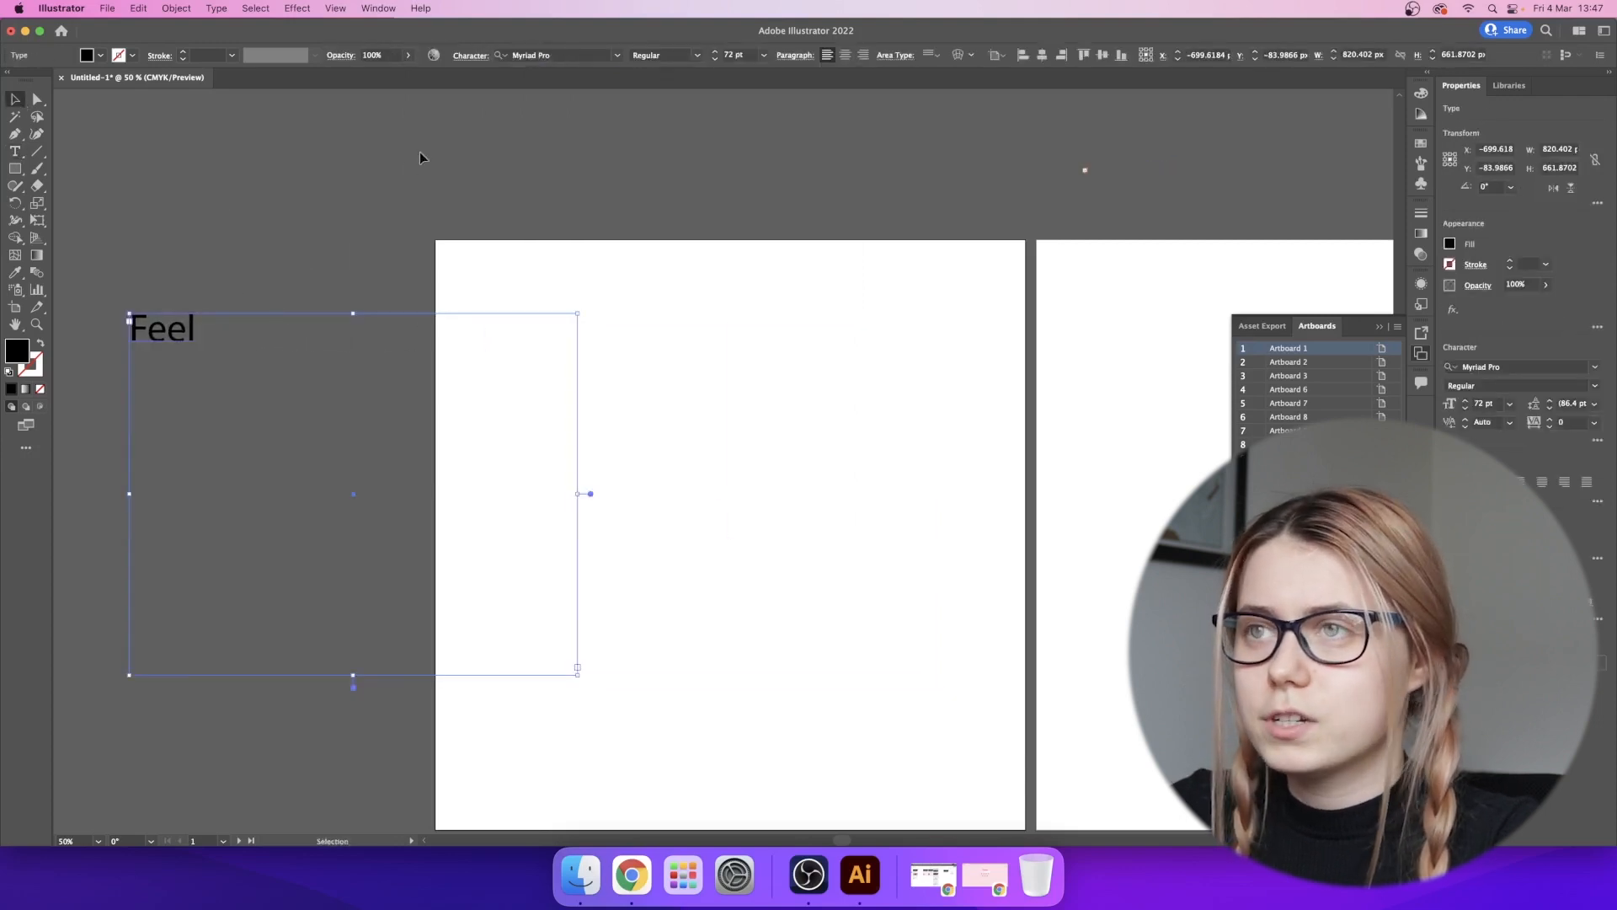
- Set the font of the "Feel" text to Acumin Variable Concept
{"action": "double_click", "coordinate": [165, 337]}
{"action": "left_click", "coordinate": [617, 55]}
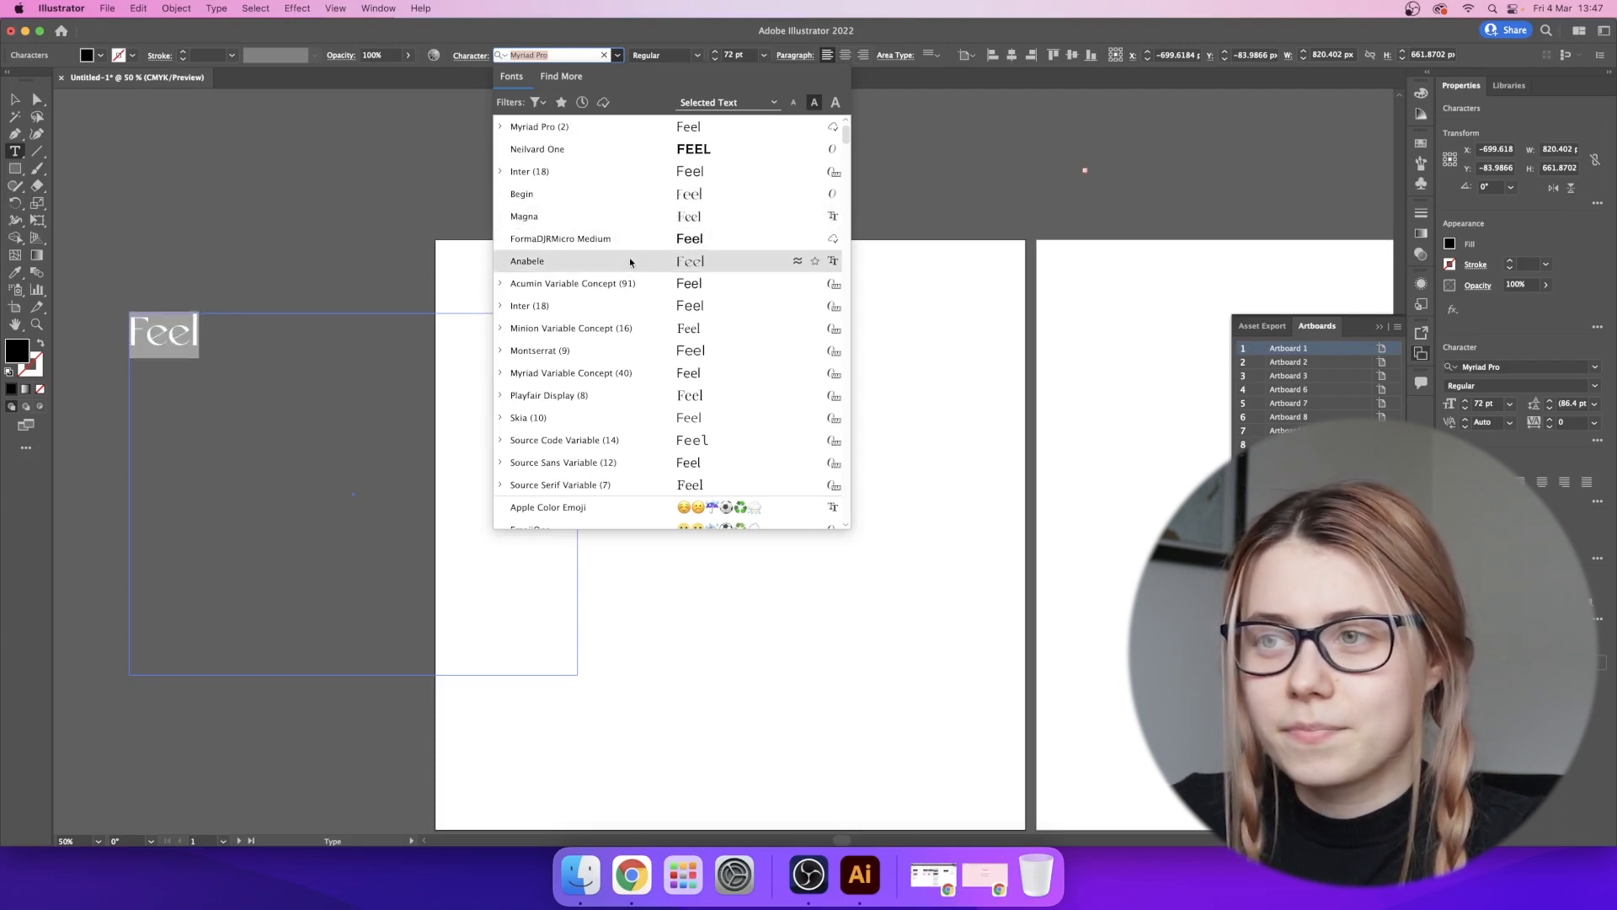
{"action": "scroll", "coordinate": [631, 270], "scroll_direction": "down", "scroll_amount": 1}
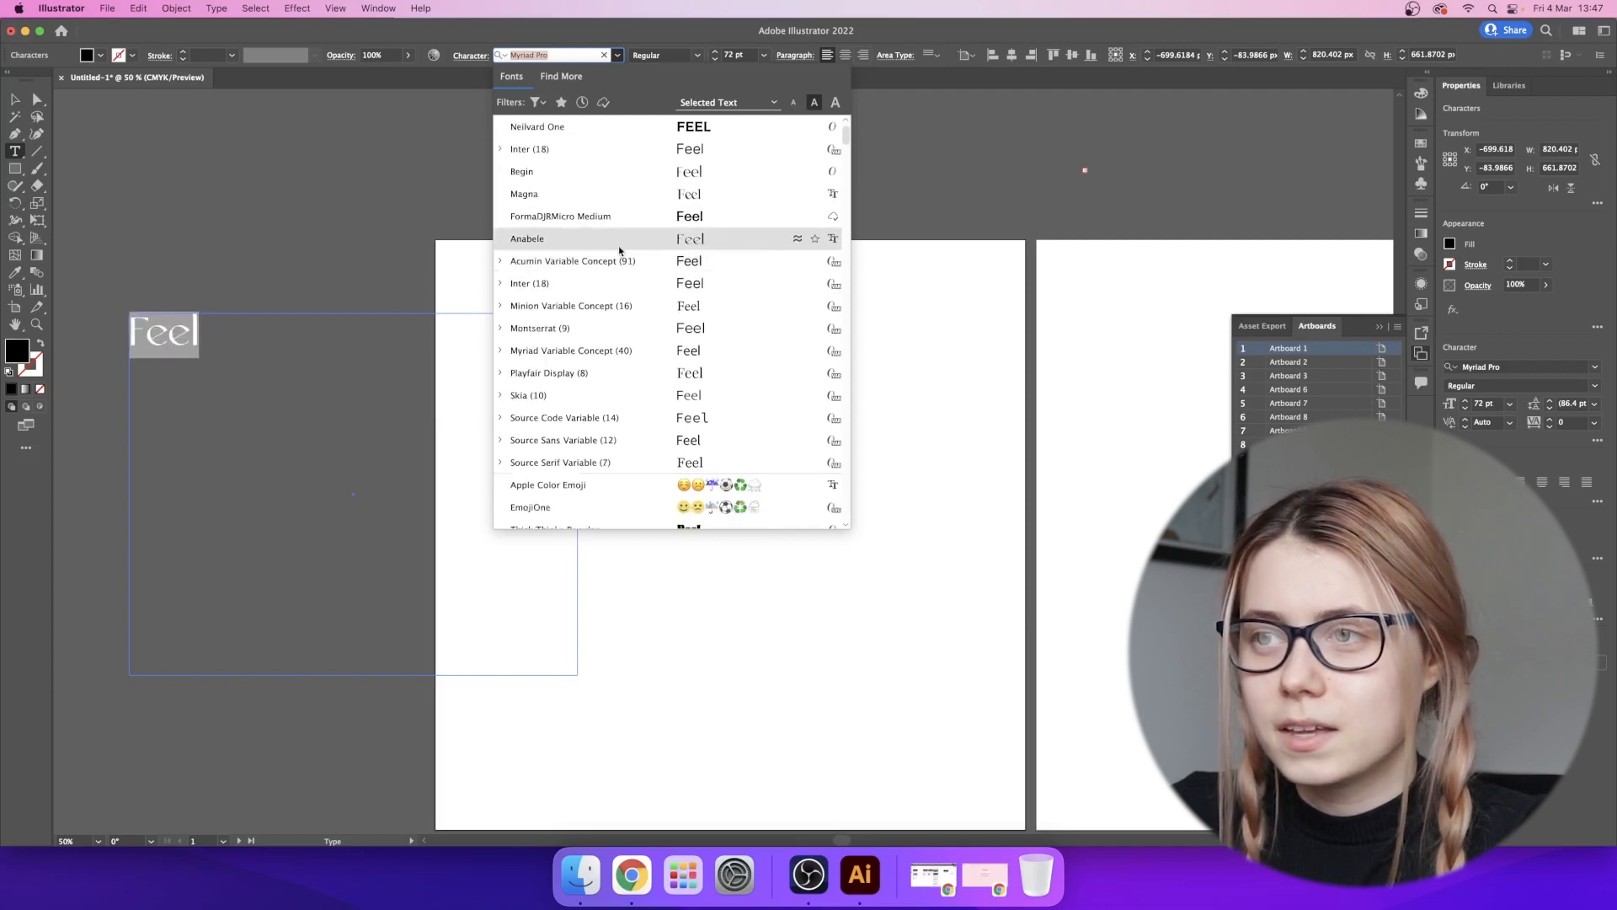
{"action": "scroll", "coordinate": [617, 264], "scroll_direction": "down", "scroll_amount": 1}
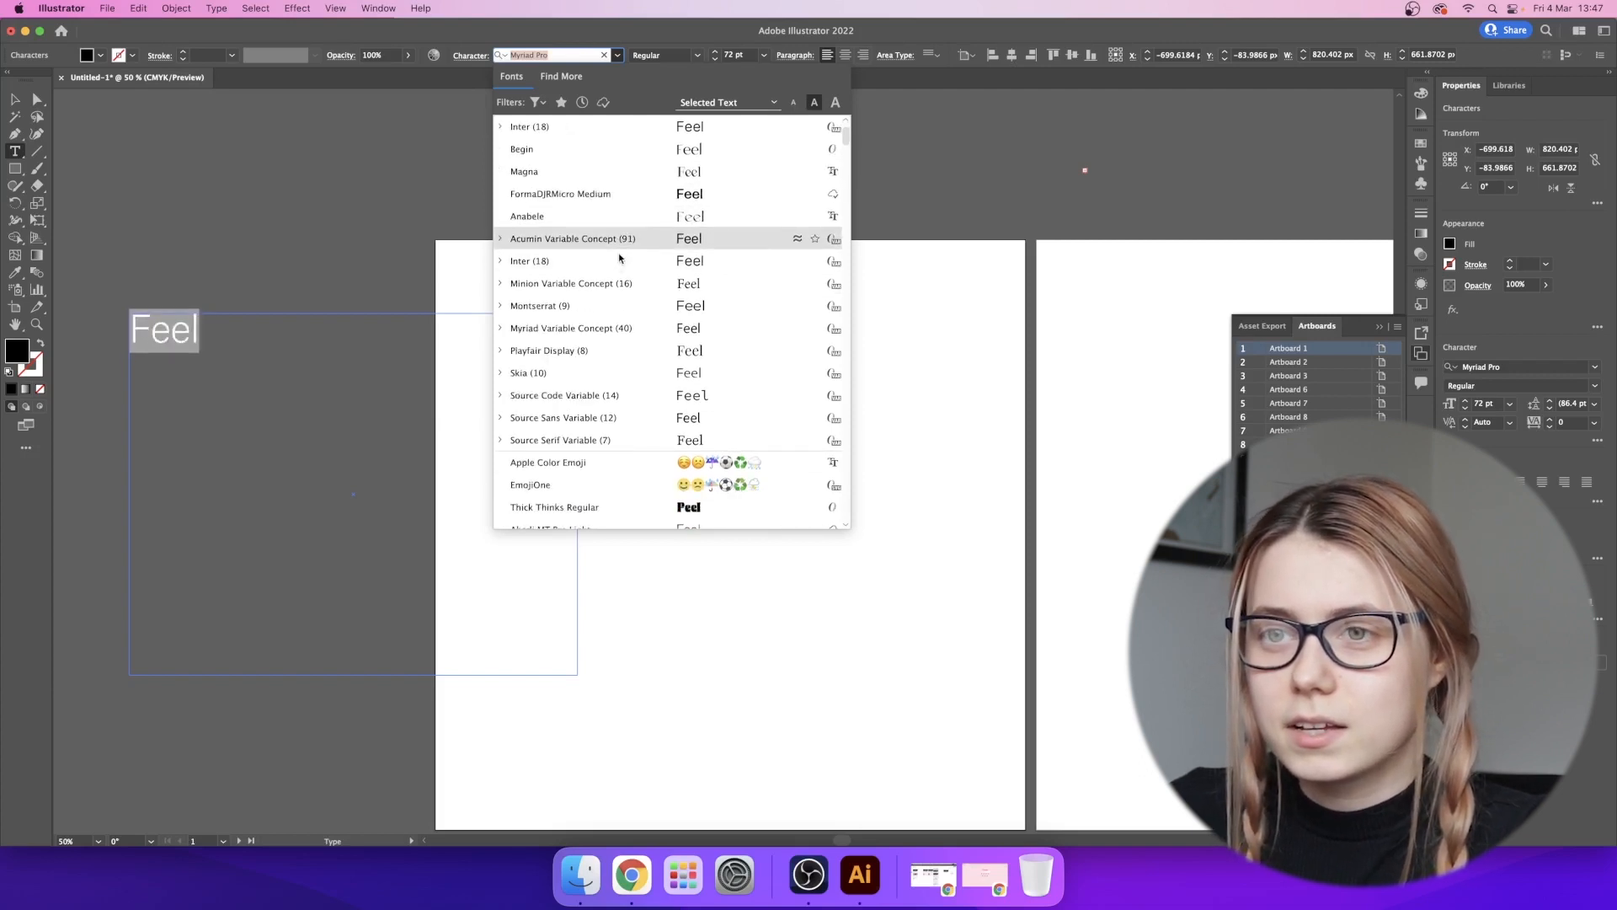
{"action": "left_click", "coordinate": [626, 243]}
{"action": "left_click", "coordinate": [15, 99]}
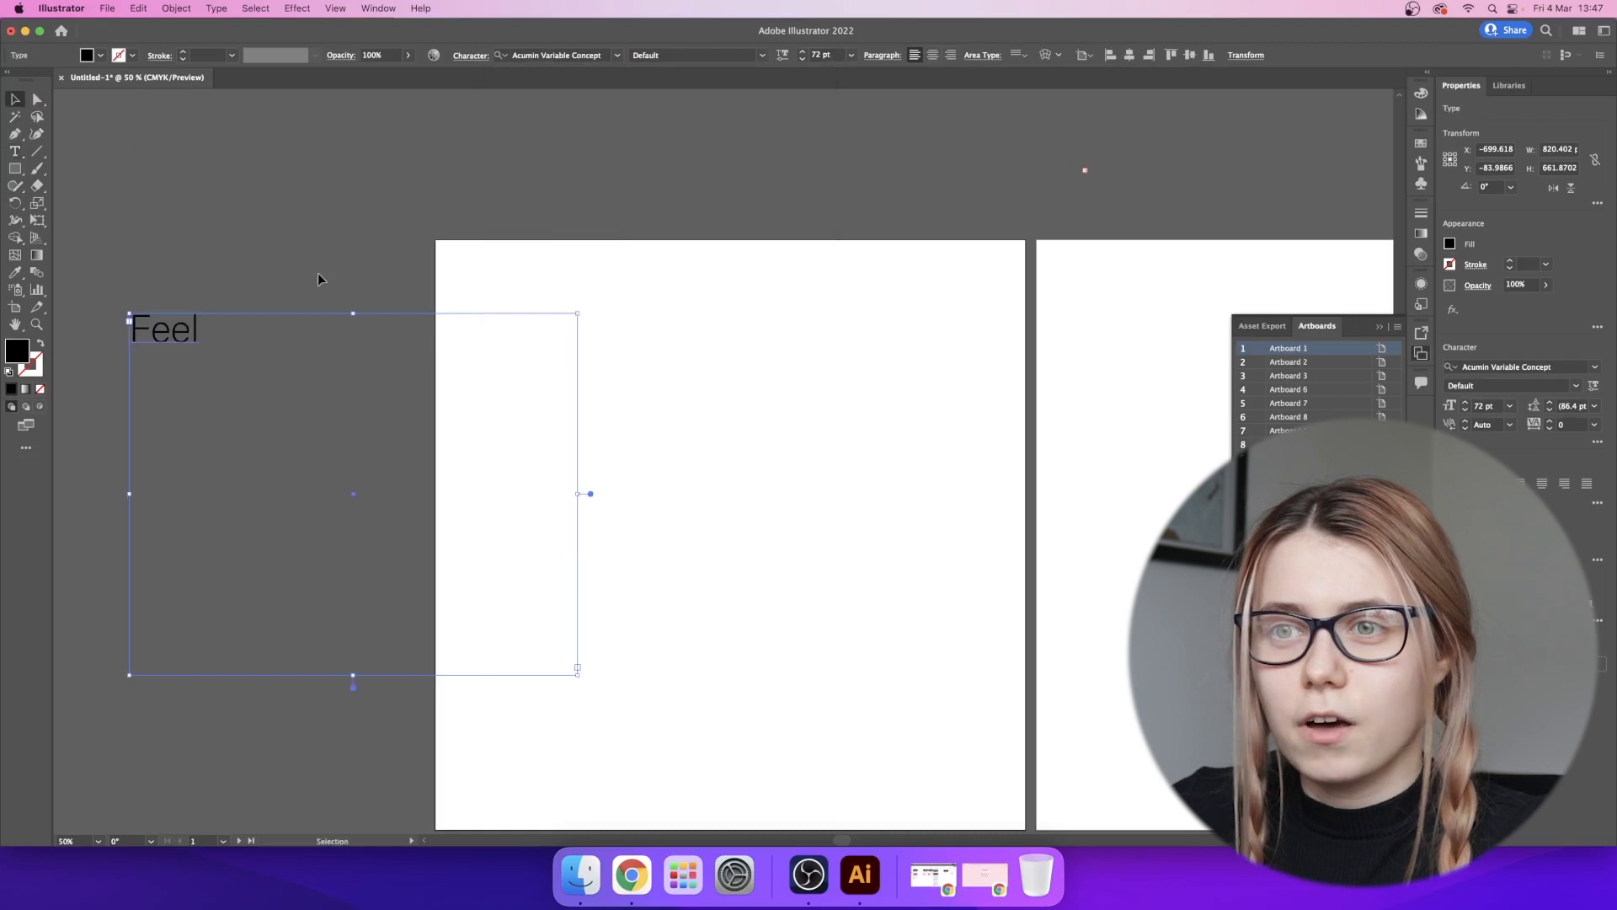
- Set the font style of the "Feel" text to Condensed Medium
{"action": "left_click", "coordinate": [318, 277]}
{"action": "double_click", "coordinate": [183, 330]}
{"action": "double_click", "coordinate": [182, 329]}
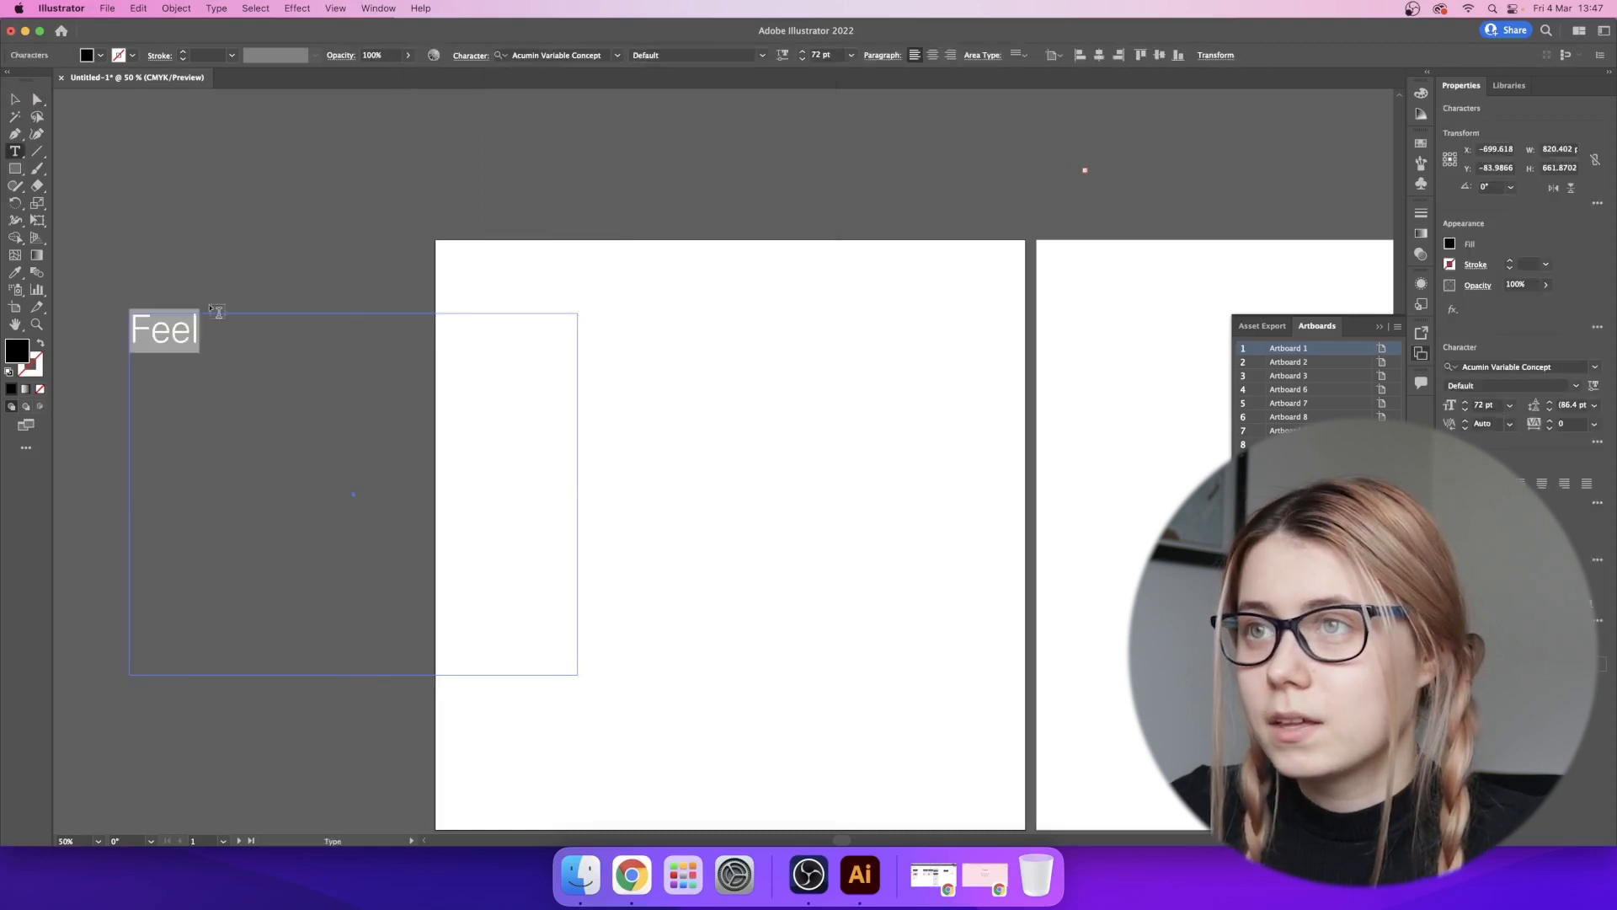
{"action": "left_click", "coordinate": [762, 57]}
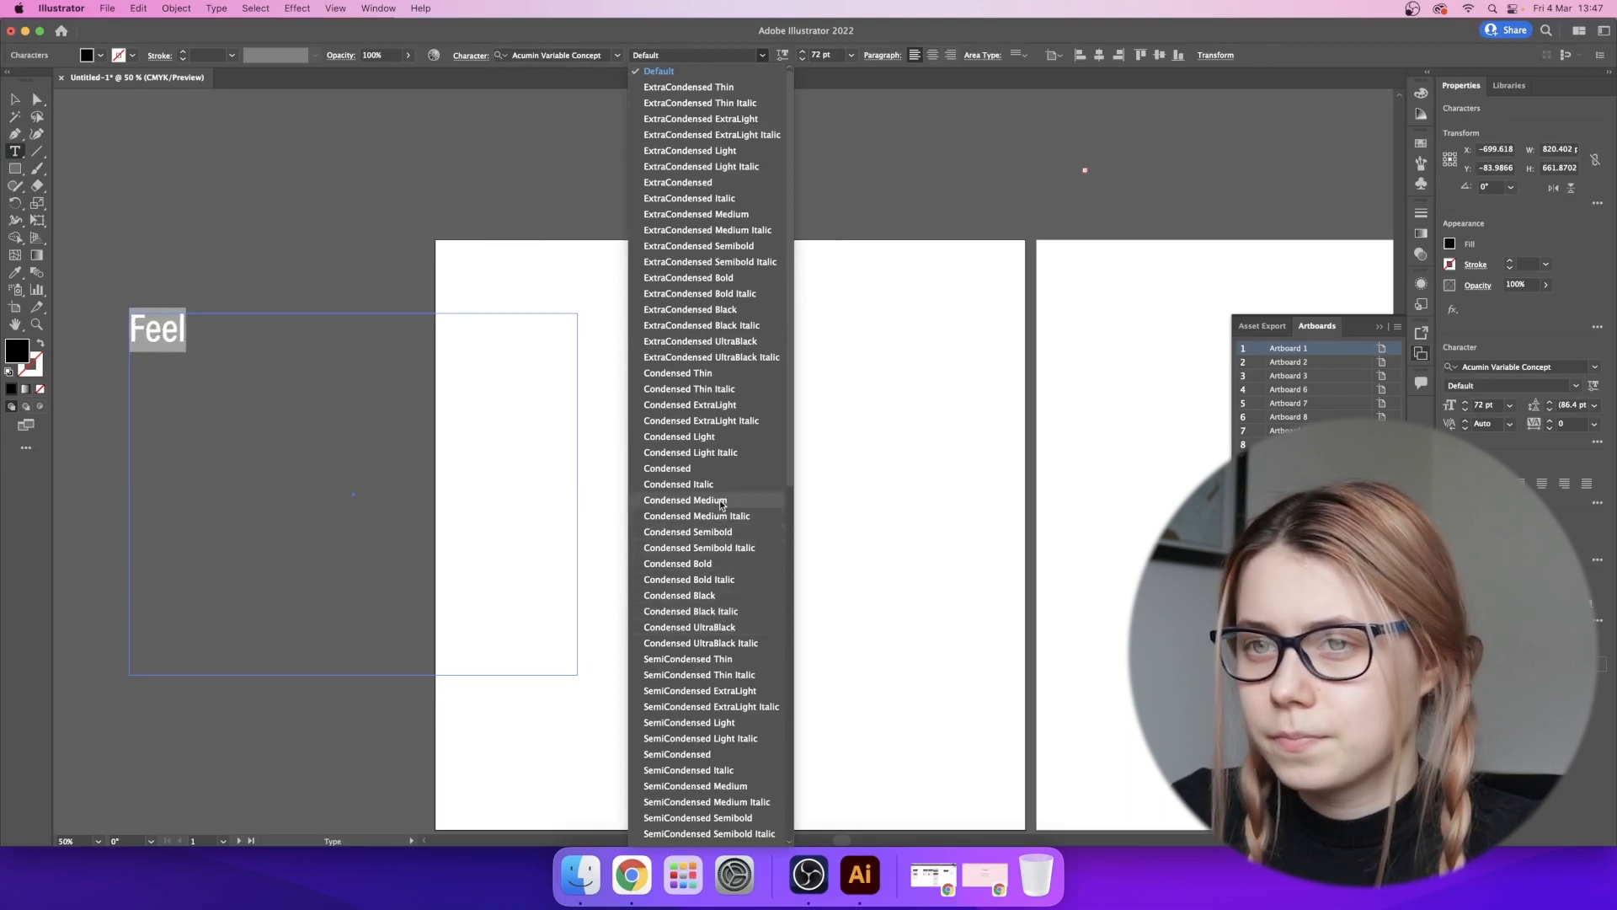
{"action": "left_click", "coordinate": [708, 500]}
{"action": "left_click", "coordinate": [19, 98]}
- Duplicate the "Feel" text and place the copy just above the original, beside the artboard
{"action": "left_click", "coordinate": [168, 331]}
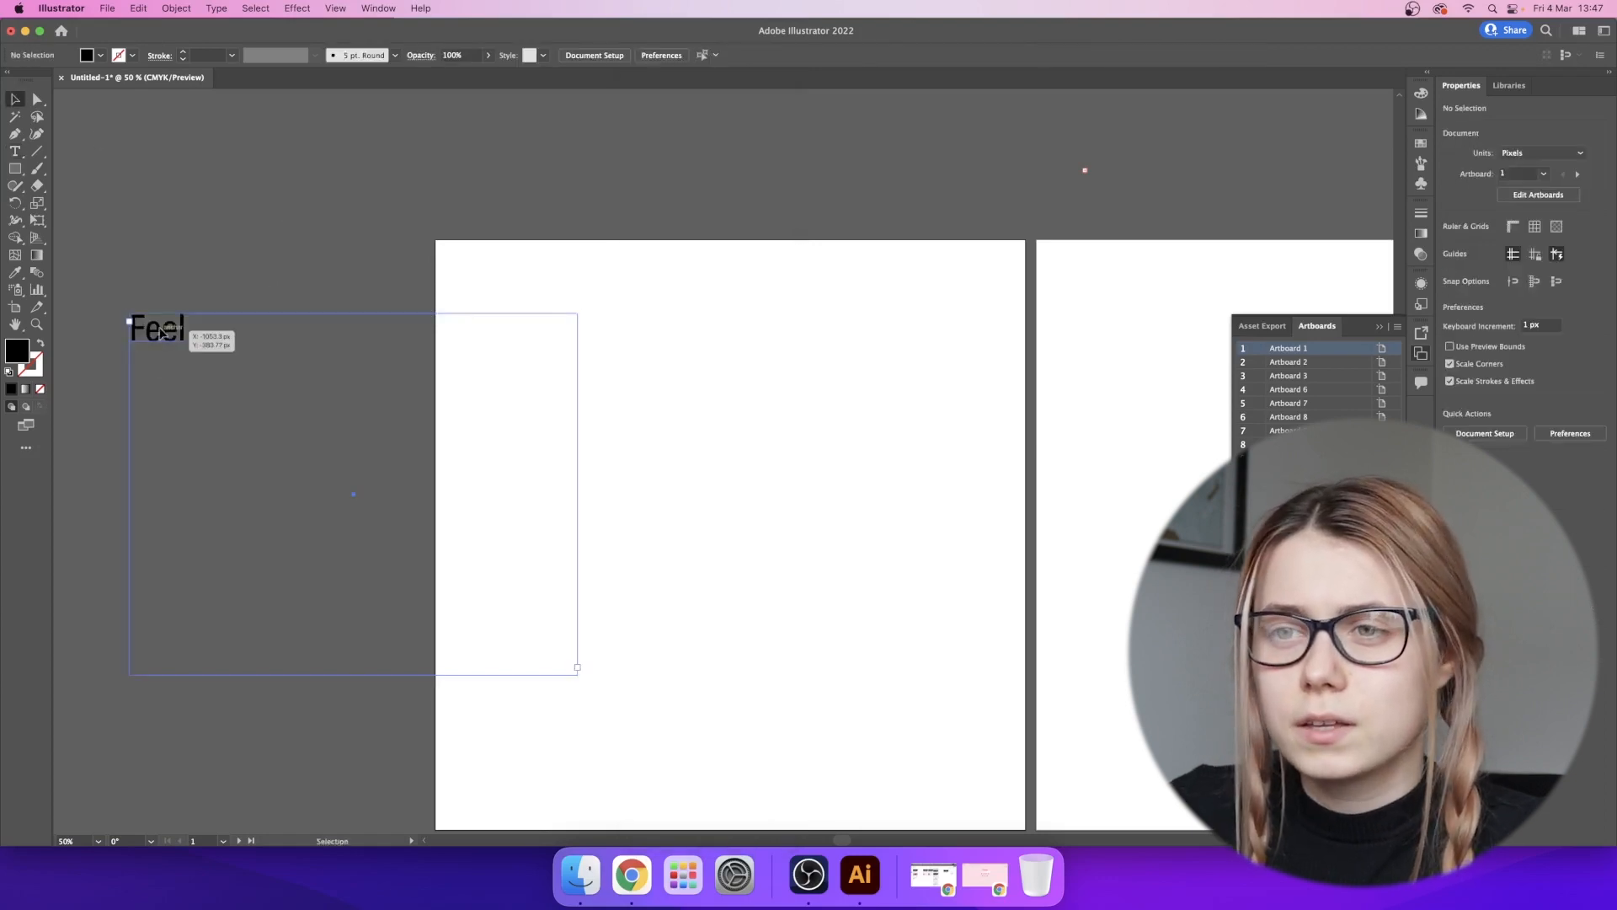
{"action": "key", "text": "super+c"}
{"action": "key", "text": "super+v"}
{"action": "left_click_drag", "start_coordinate": [505, 307], "coordinate": [111, 264]}
- Filter the font list to sans serif and set the upper "Feel" copy to Abadi MT Pro Light
{"action": "double_click", "coordinate": [159, 253]}
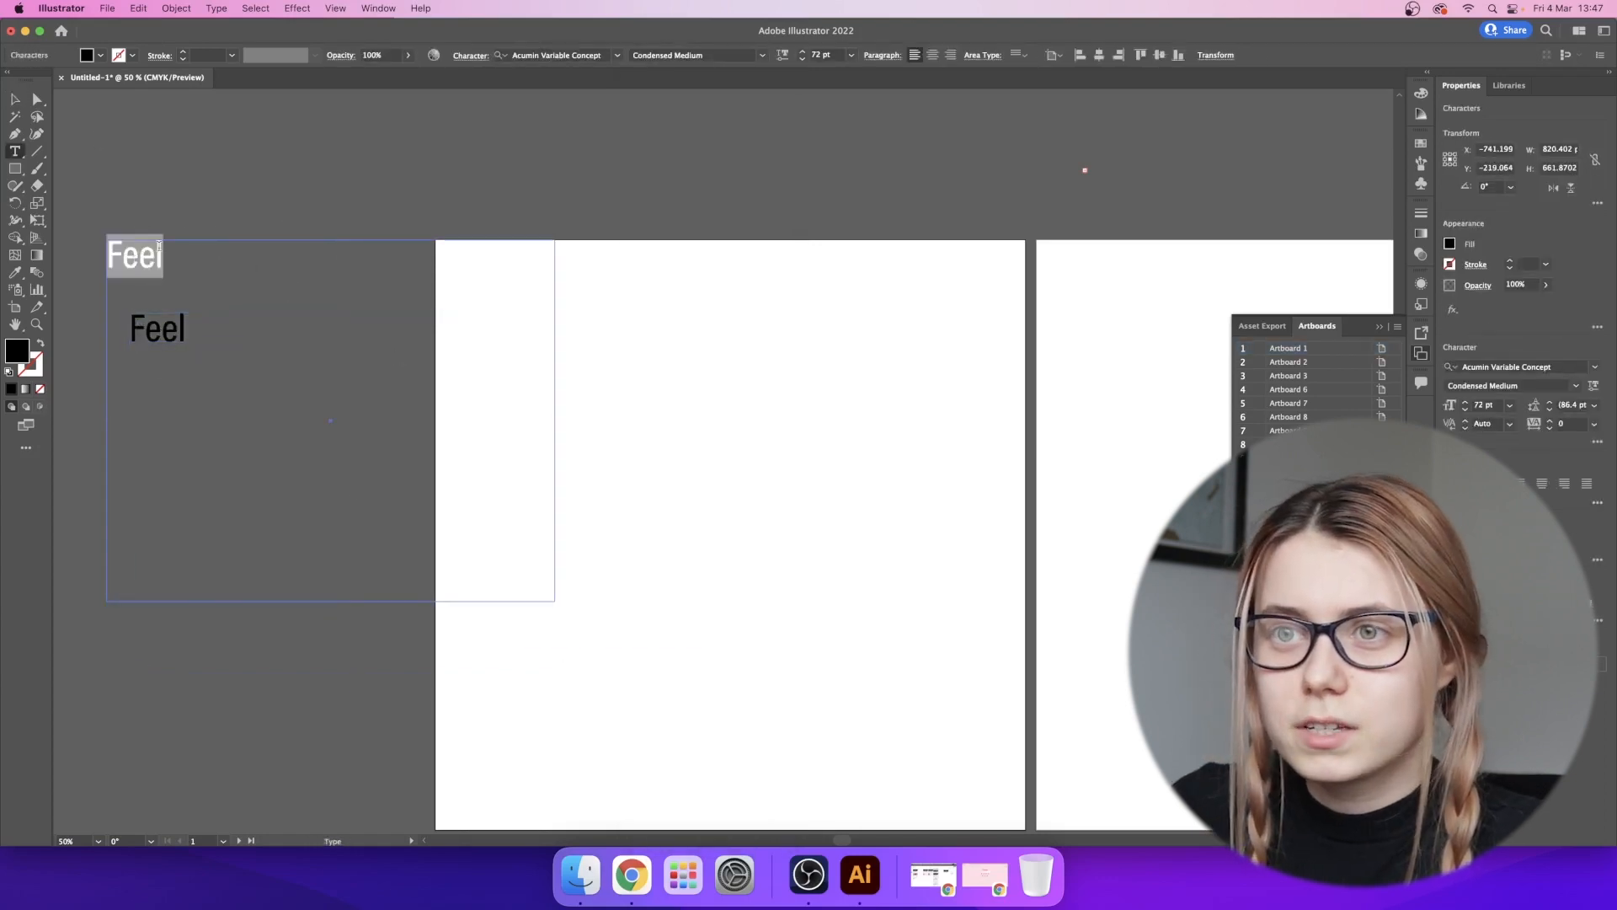
{"action": "left_click", "coordinate": [617, 56]}
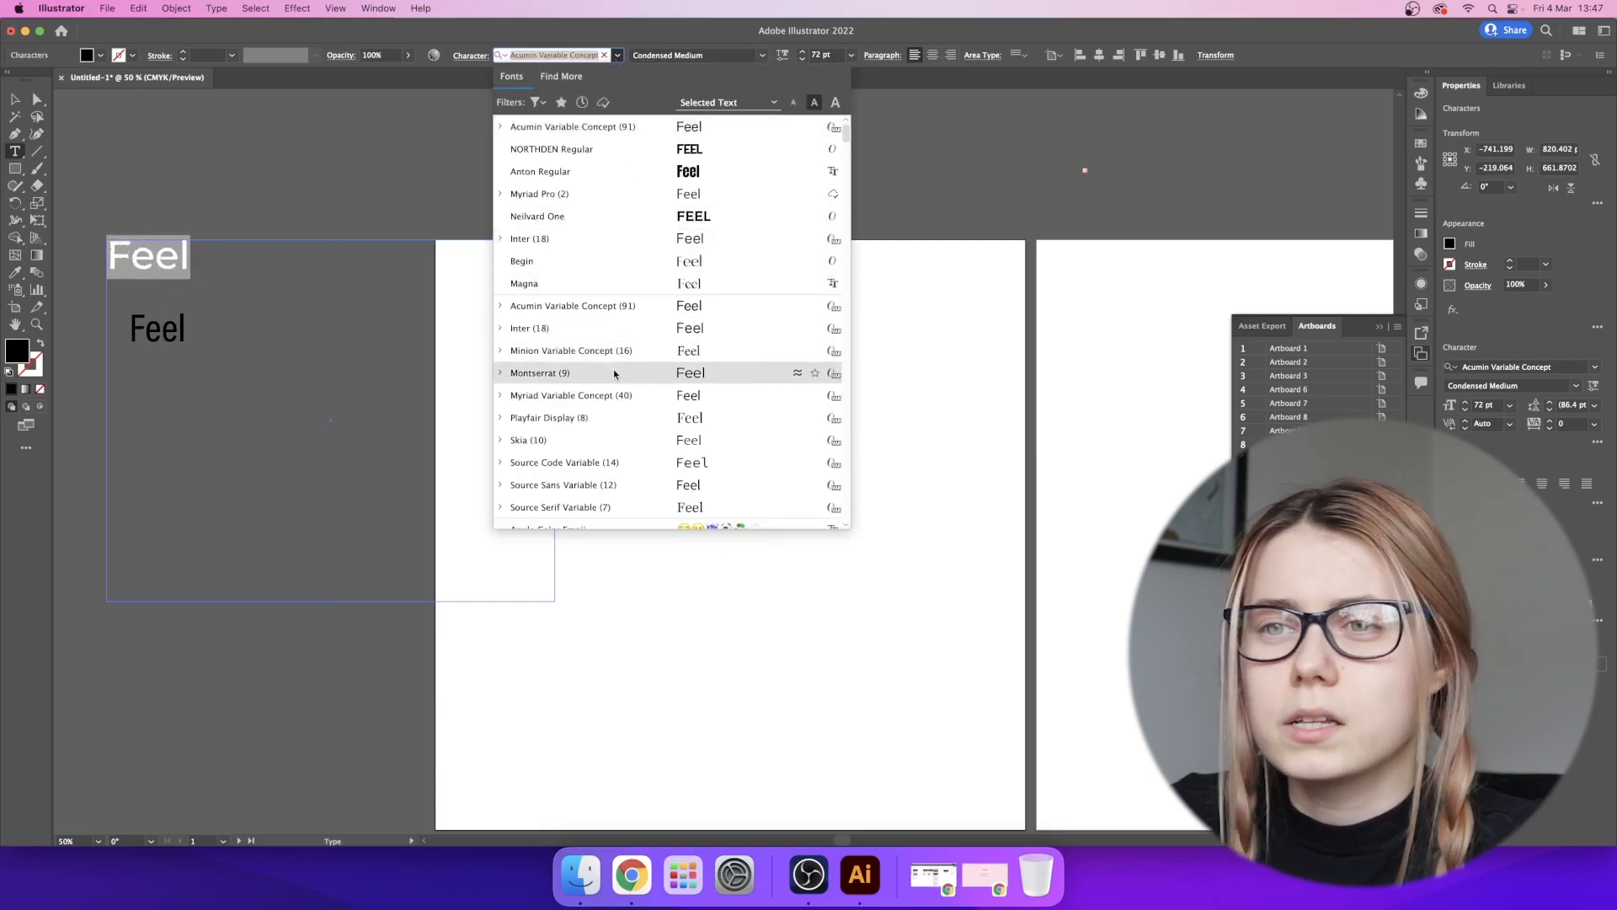
{"action": "scroll", "coordinate": [615, 371], "scroll_direction": "down", "scroll_amount": 5}
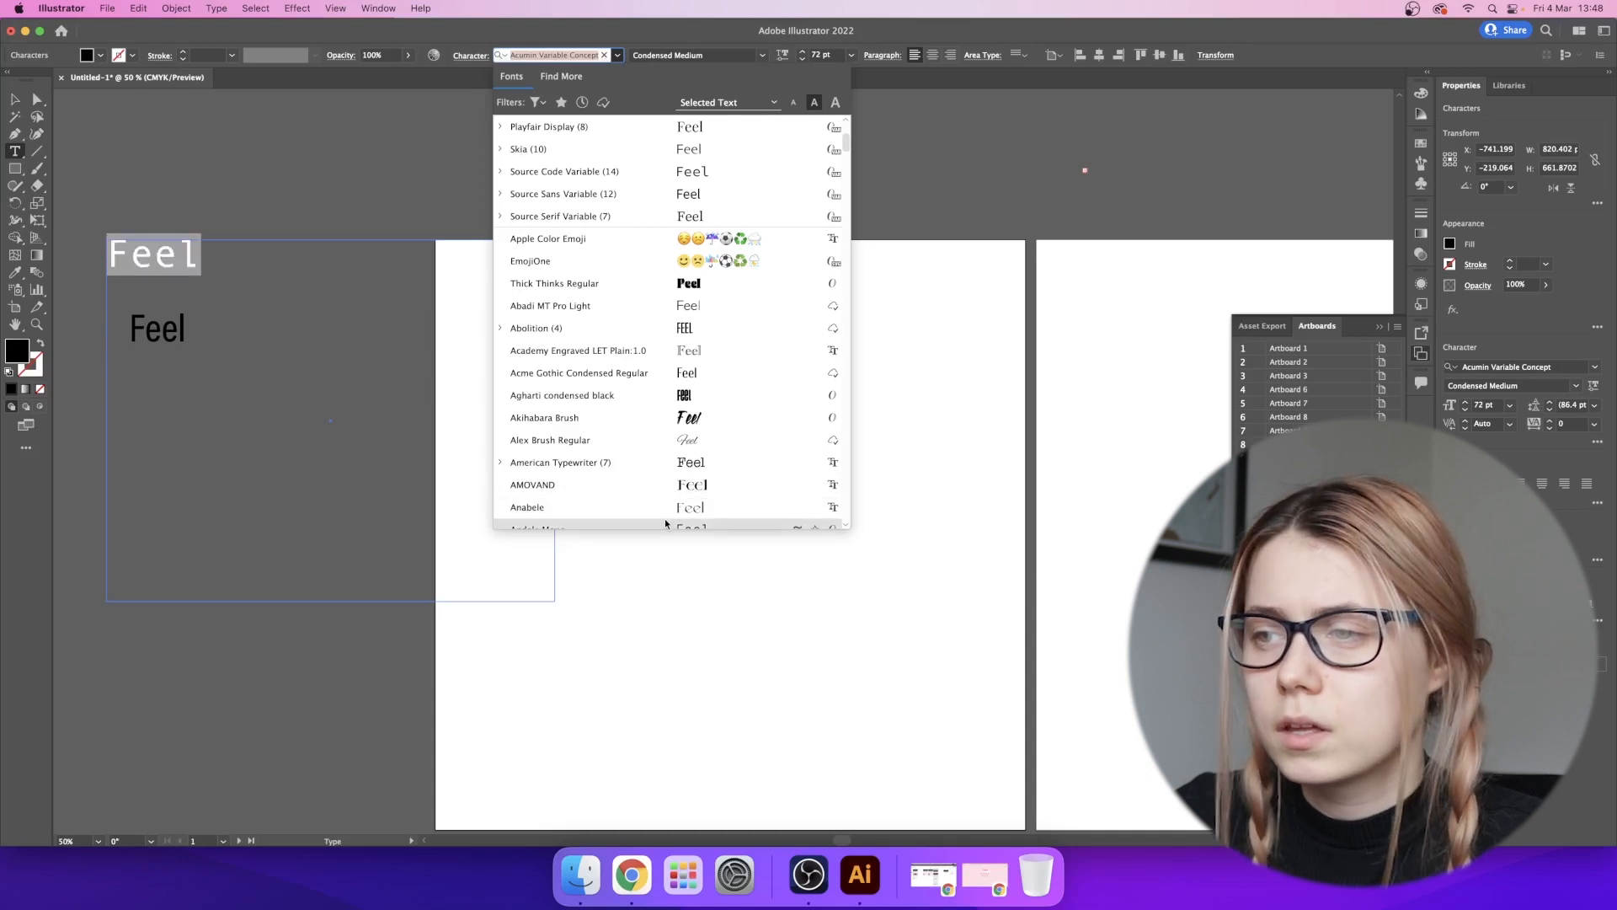
{"action": "scroll", "coordinate": [665, 524], "scroll_direction": "down", "scroll_amount": 3}
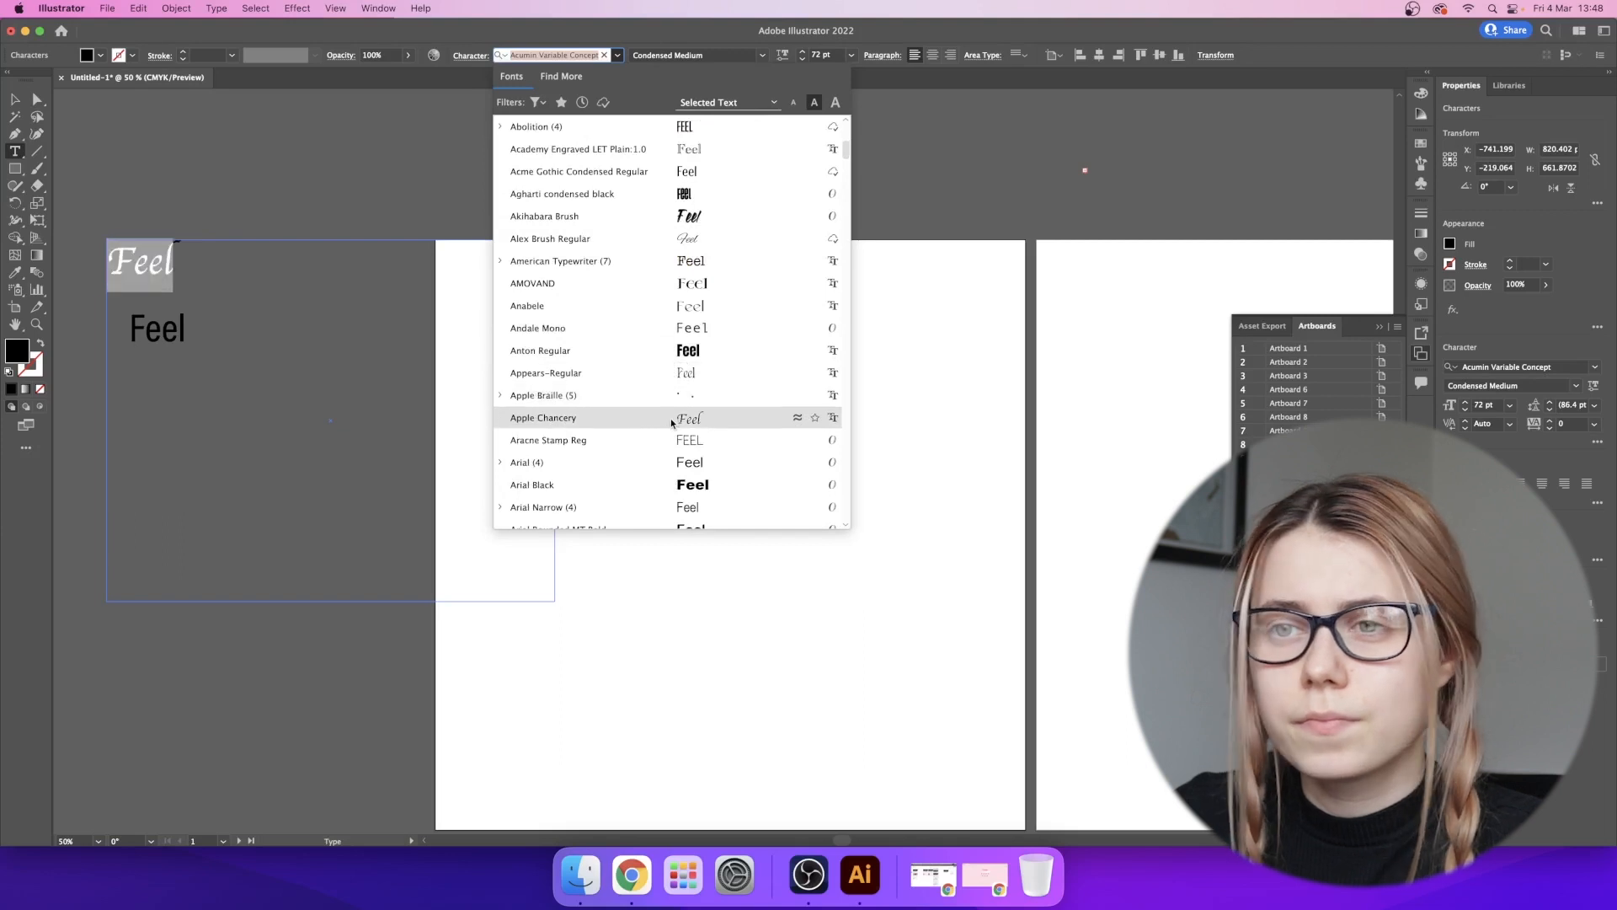
{"action": "scroll", "coordinate": [676, 464], "scroll_direction": "up", "scroll_amount": 1}
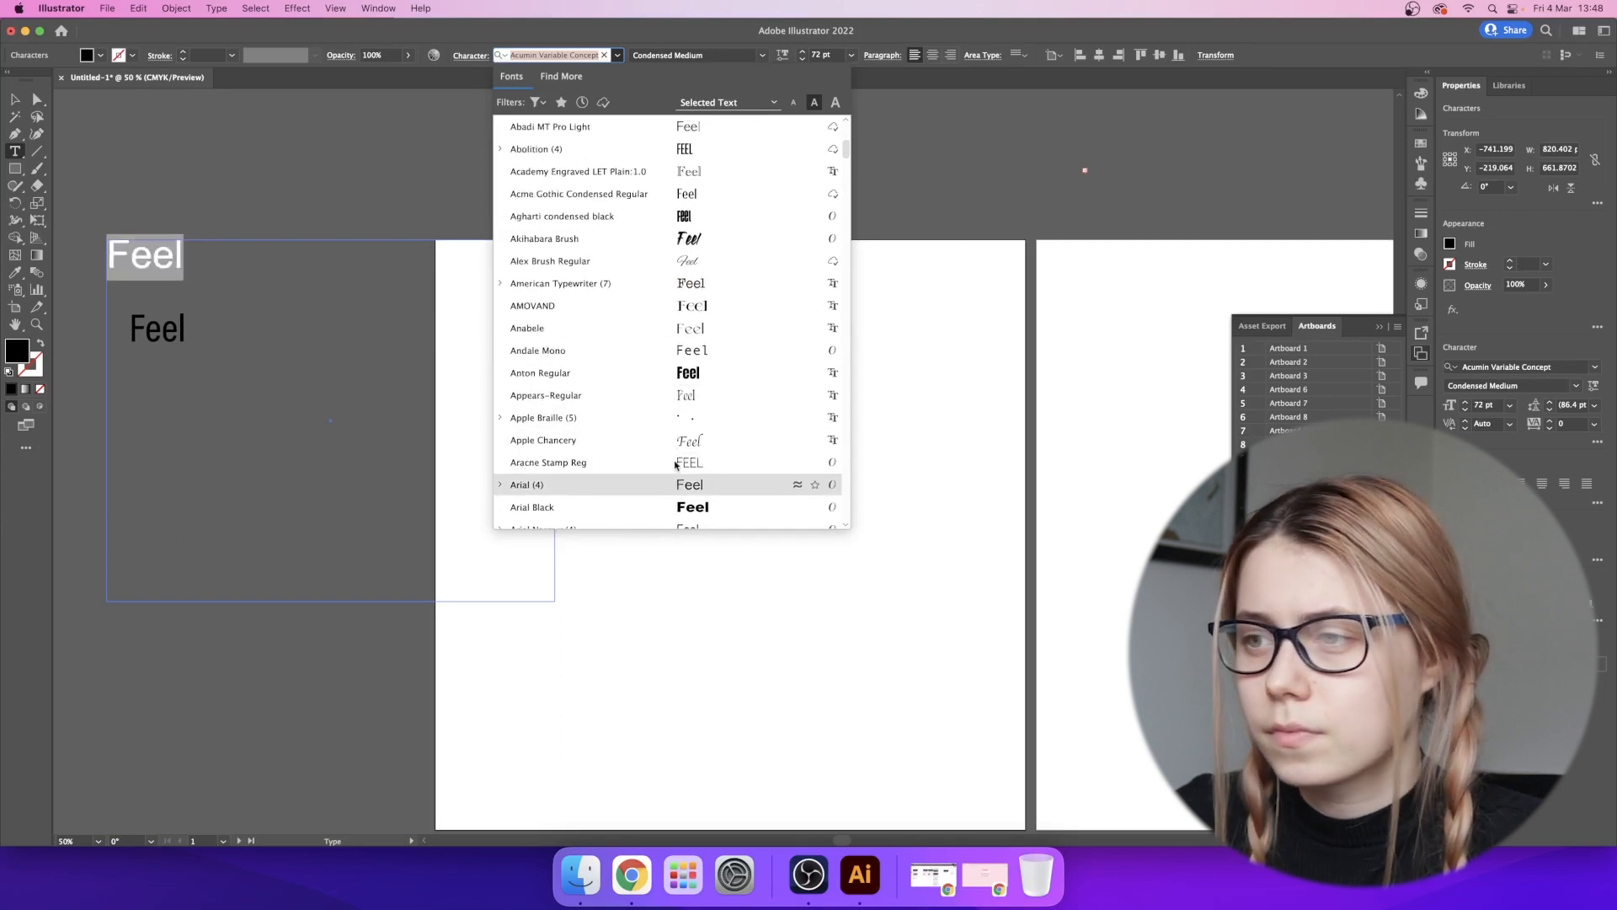
{"action": "scroll", "coordinate": [686, 307], "scroll_direction": "down", "scroll_amount": 5}
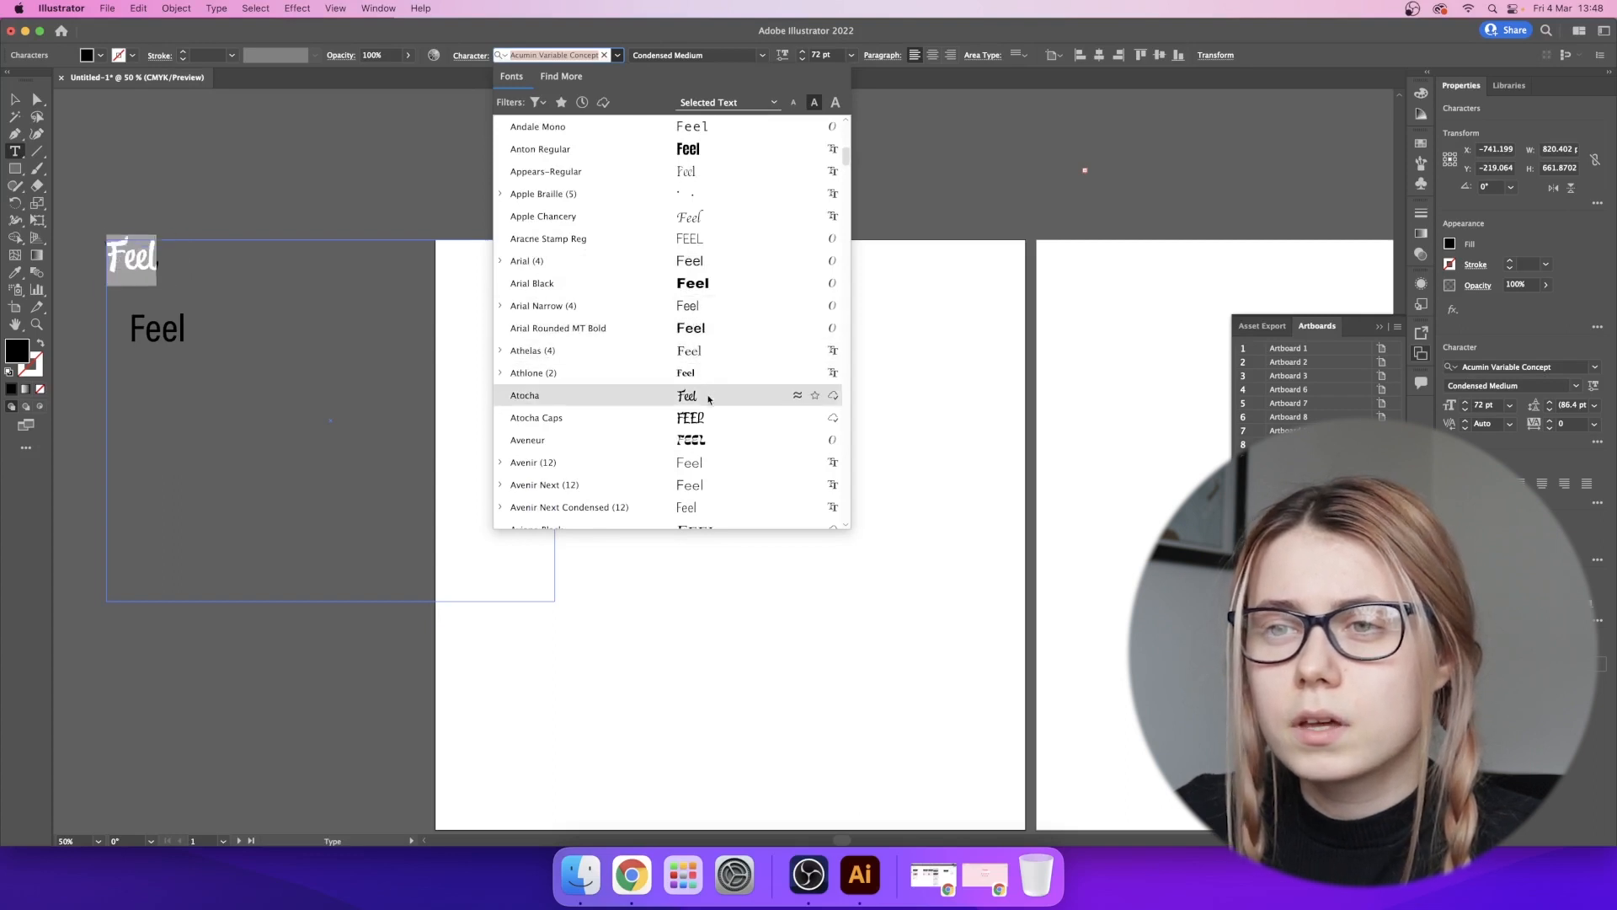
{"action": "left_click", "coordinate": [537, 103]}
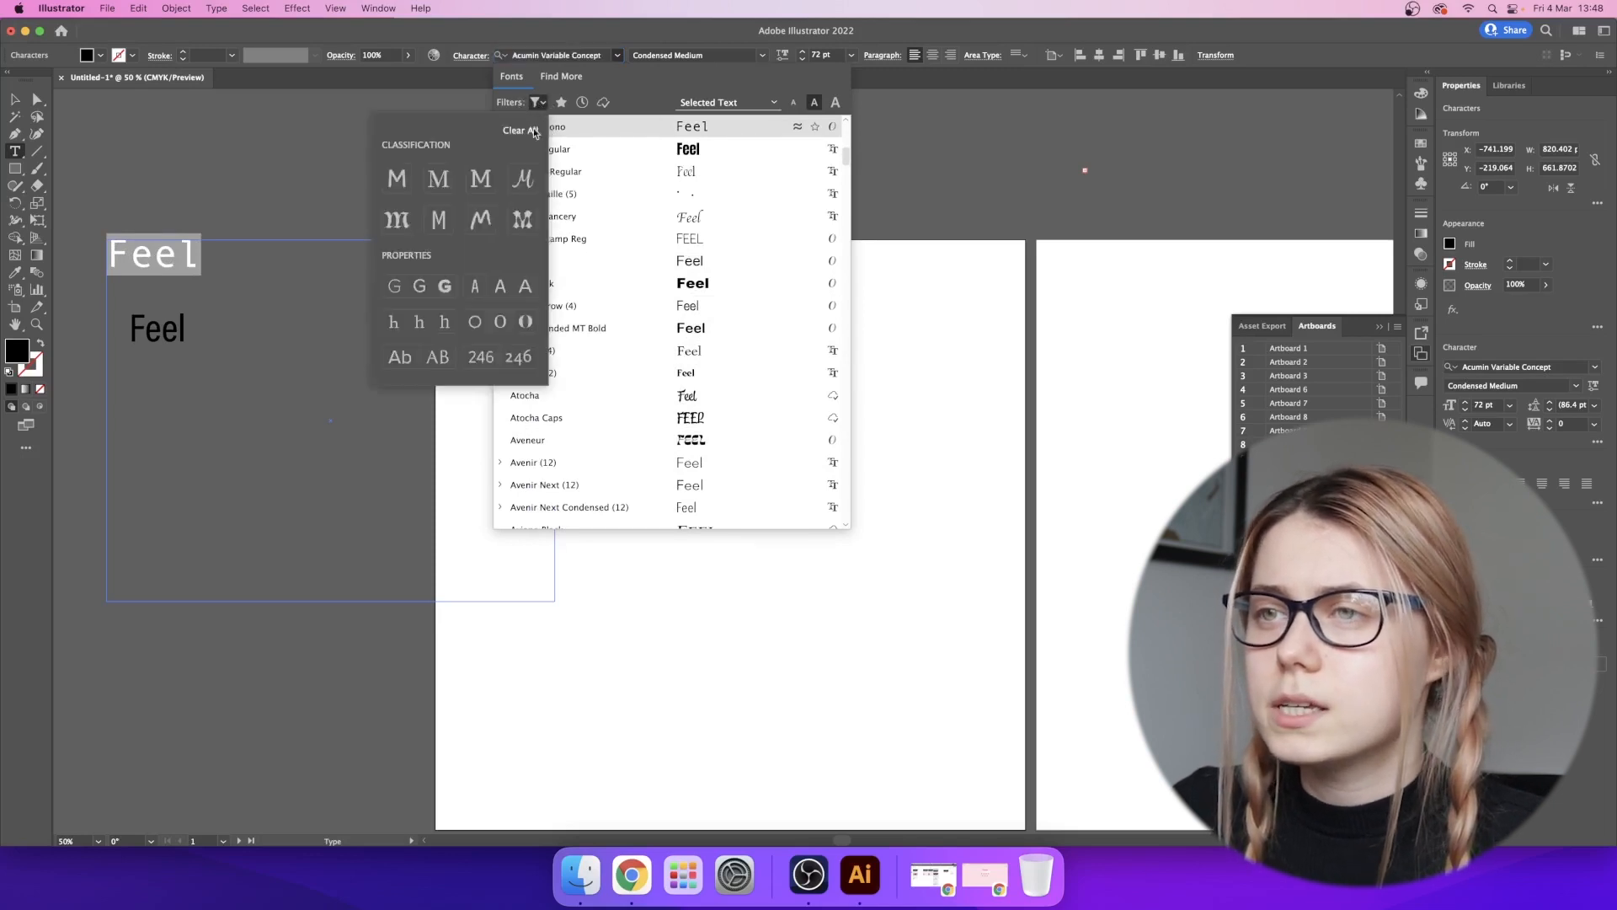
{"action": "left_click", "coordinate": [392, 187]}
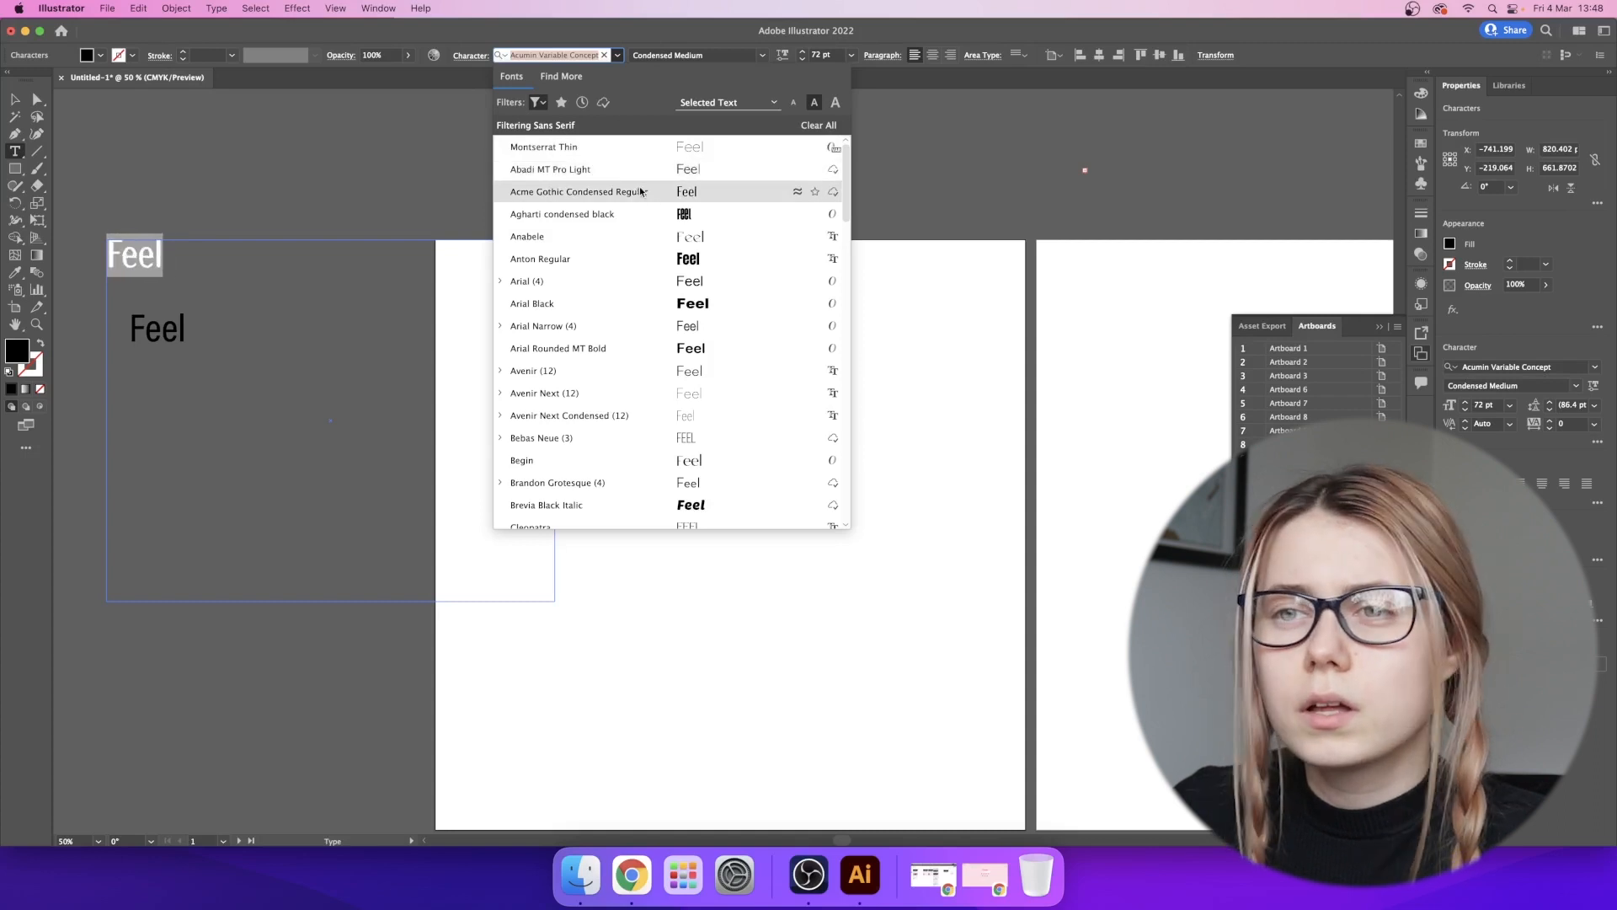
{"action": "left_click", "coordinate": [644, 177]}
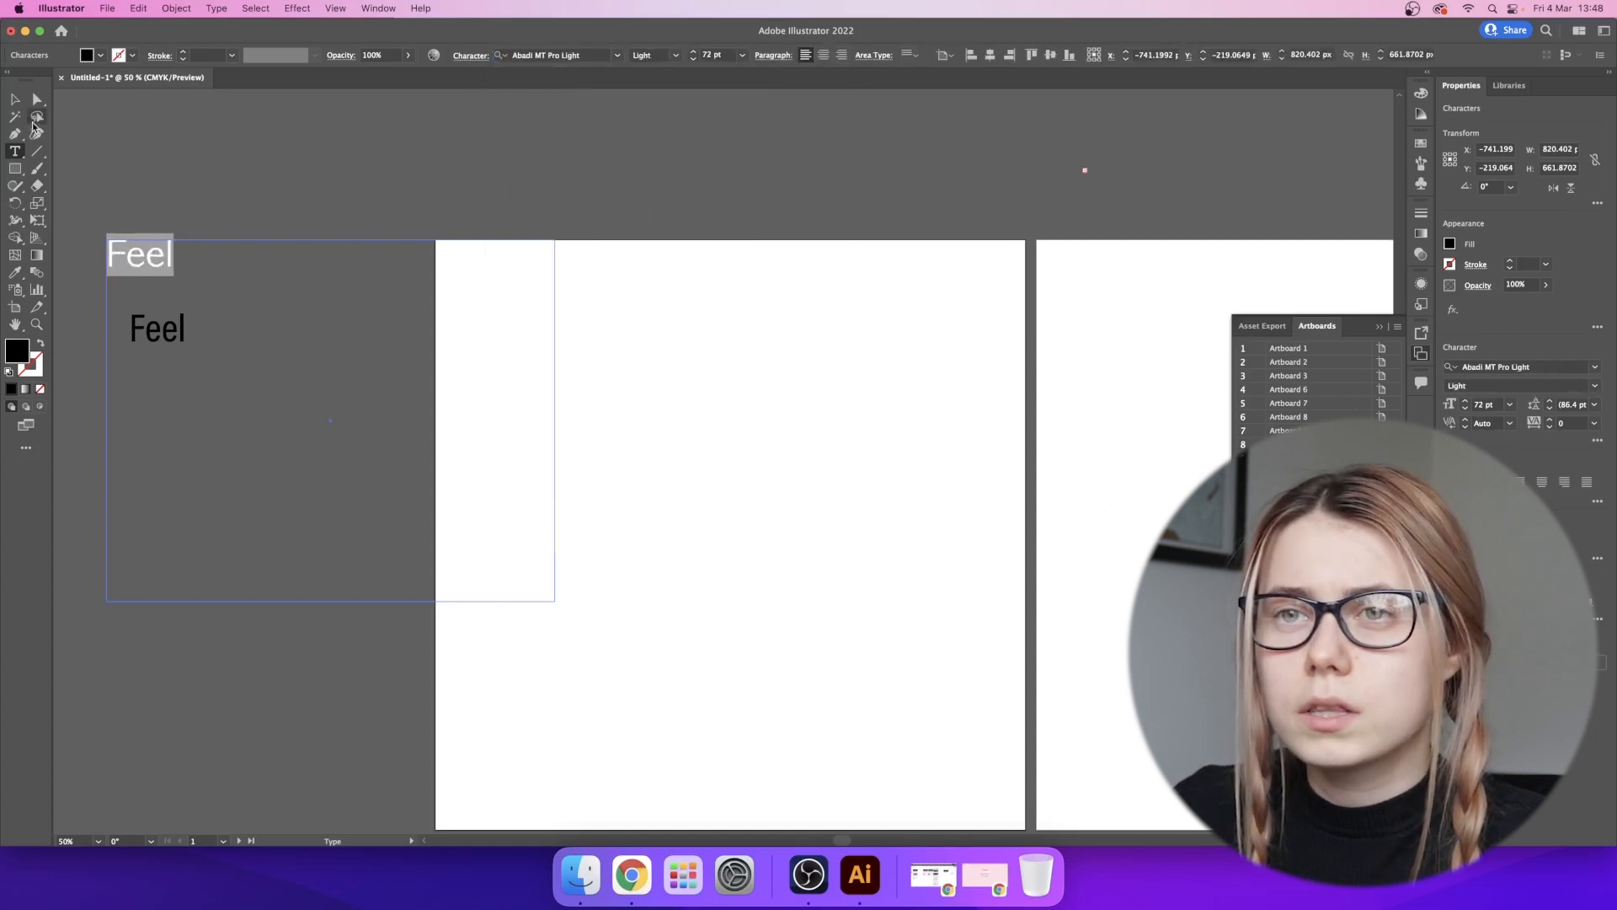
- Shift the Abadi MT Pro Light text closer to the condensed one and place a duplicate of it above
{"action": "left_click", "coordinate": [15, 100]}
{"action": "left_click", "coordinate": [220, 163]}
{"action": "left_click_drag", "start_coordinate": [141, 246], "coordinate": [157, 263]}
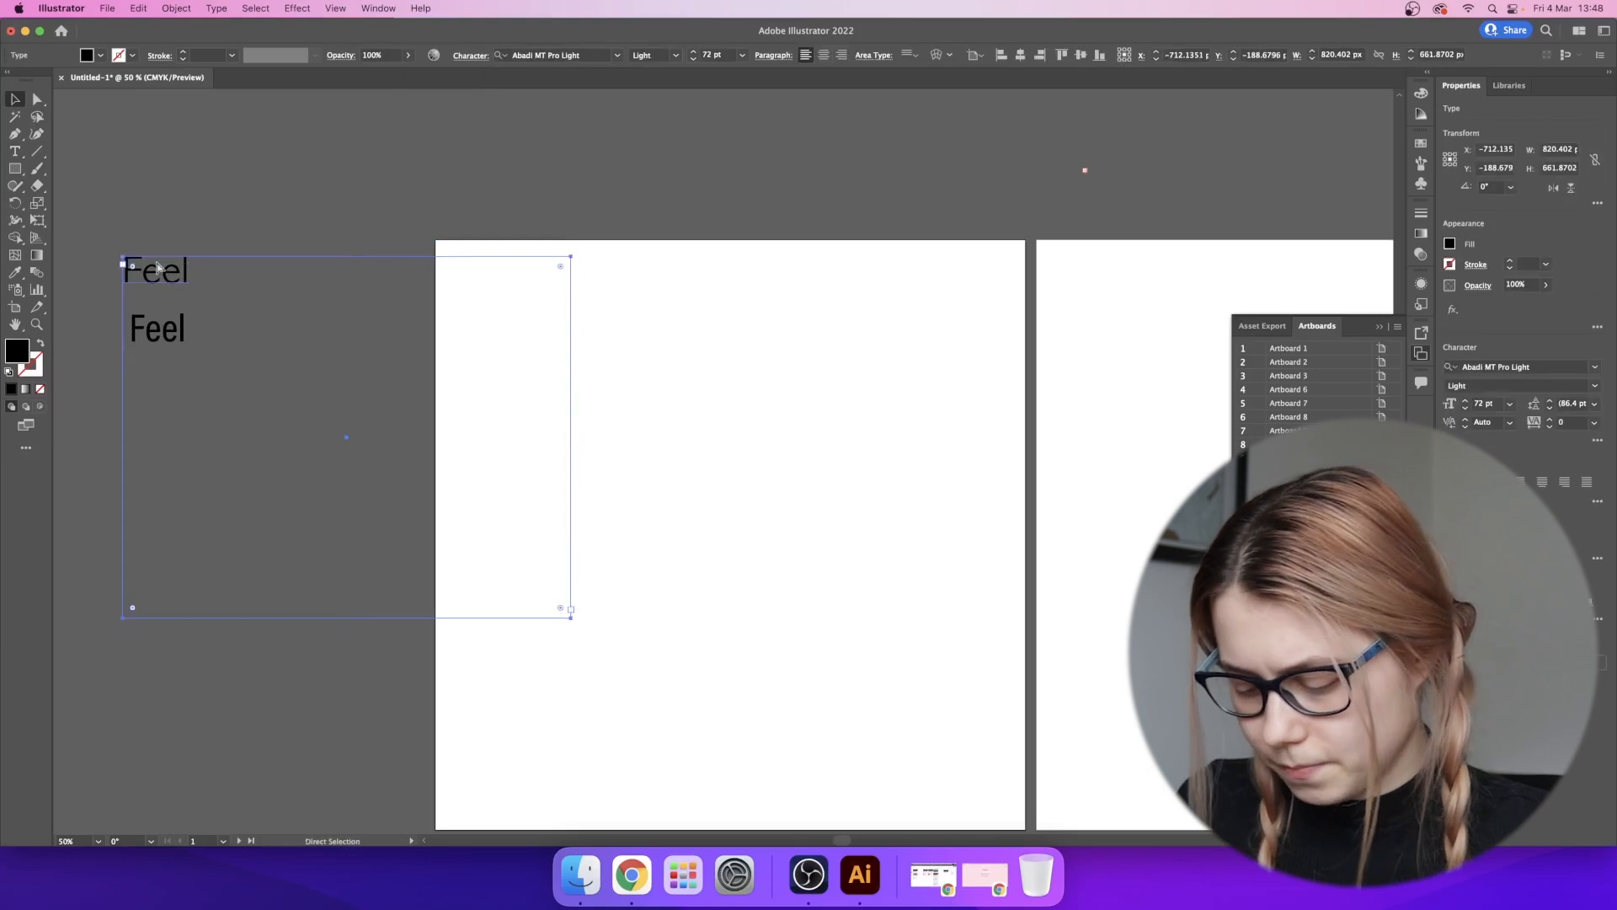
{"action": "key", "text": "super+c"}
{"action": "key", "text": "super+v"}
{"action": "left_click_drag", "start_coordinate": [547, 304], "coordinate": [160, 212]}
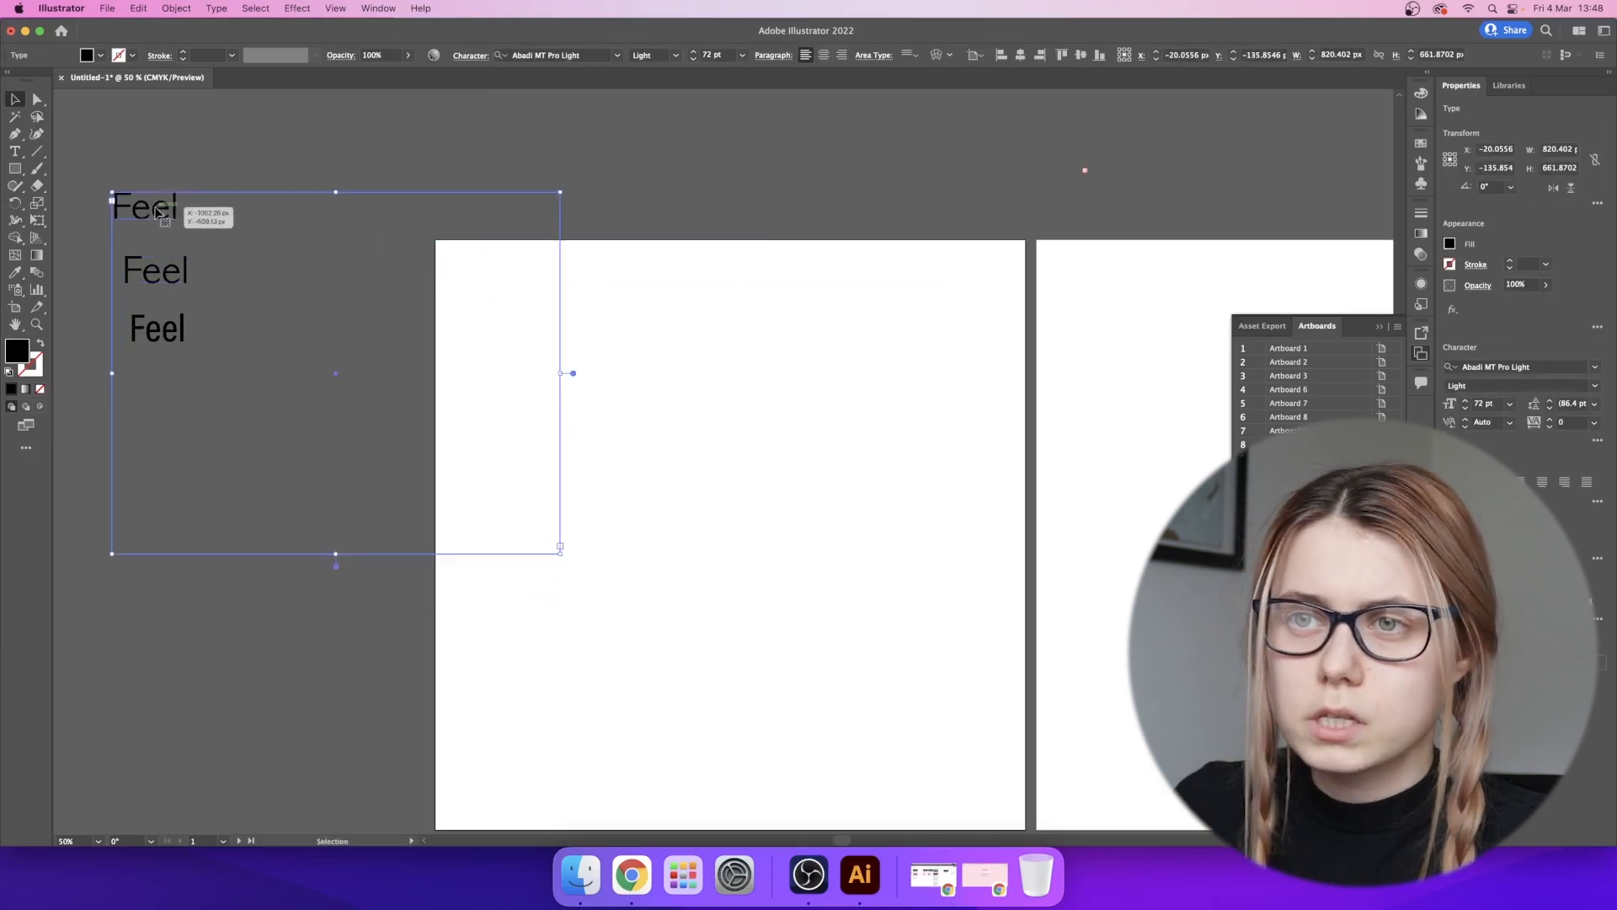
- Preview other sans serif fonts on the topmost "Feel" copy, and delete that copy
{"action": "double_click", "coordinate": [160, 210]}
{"action": "left_click", "coordinate": [618, 56]}
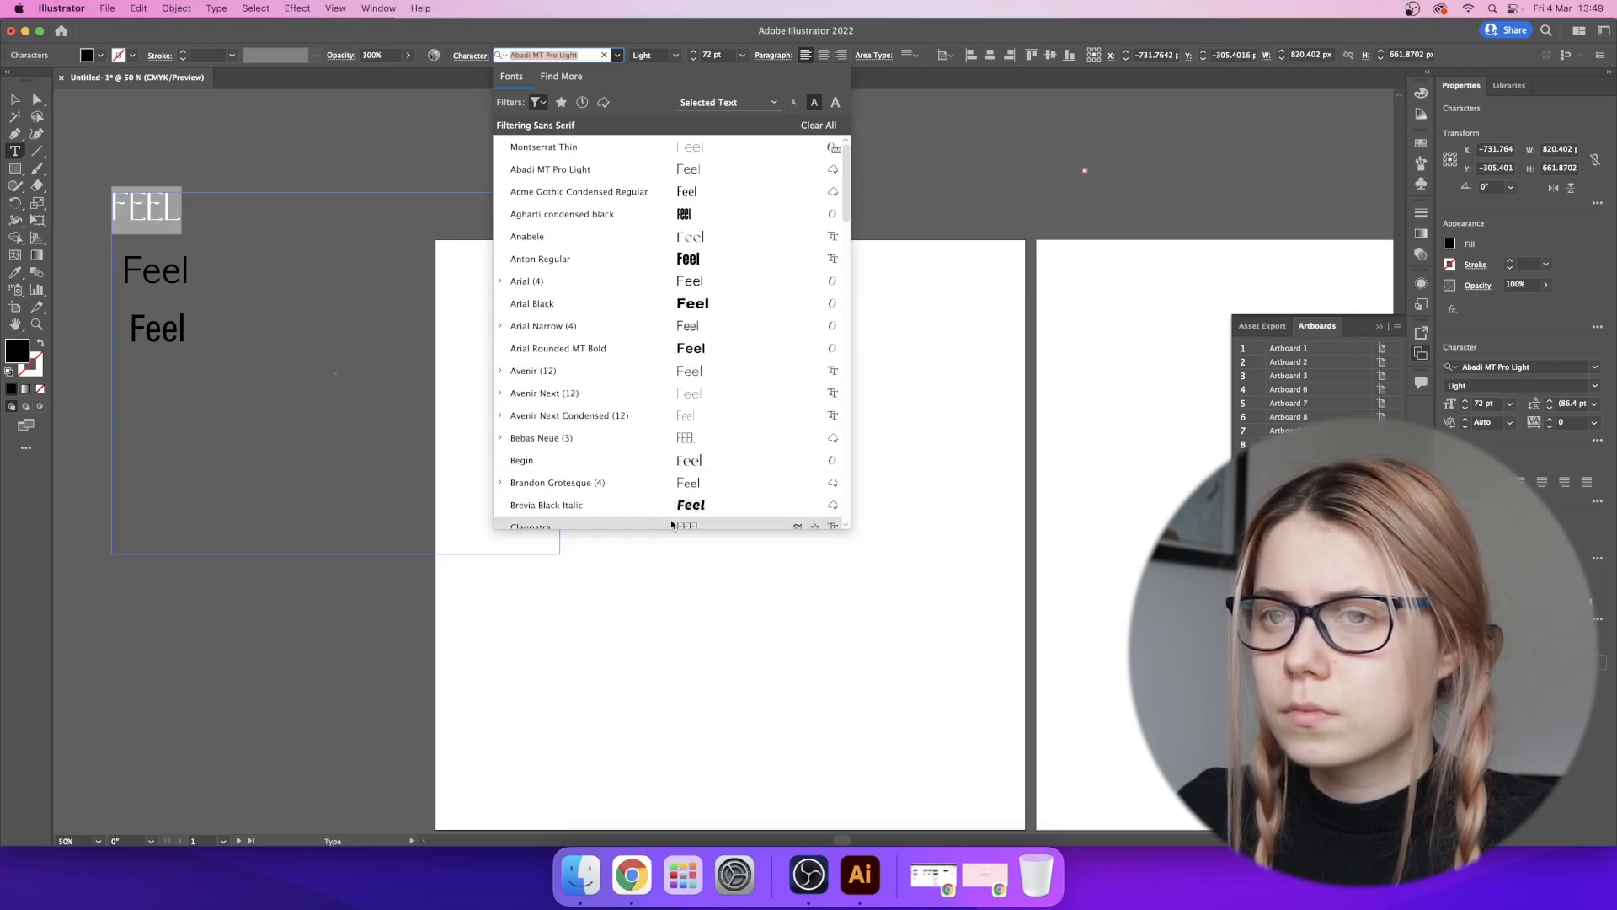
{"action": "scroll", "coordinate": [672, 524], "scroll_direction": "down", "scroll_amount": 5}
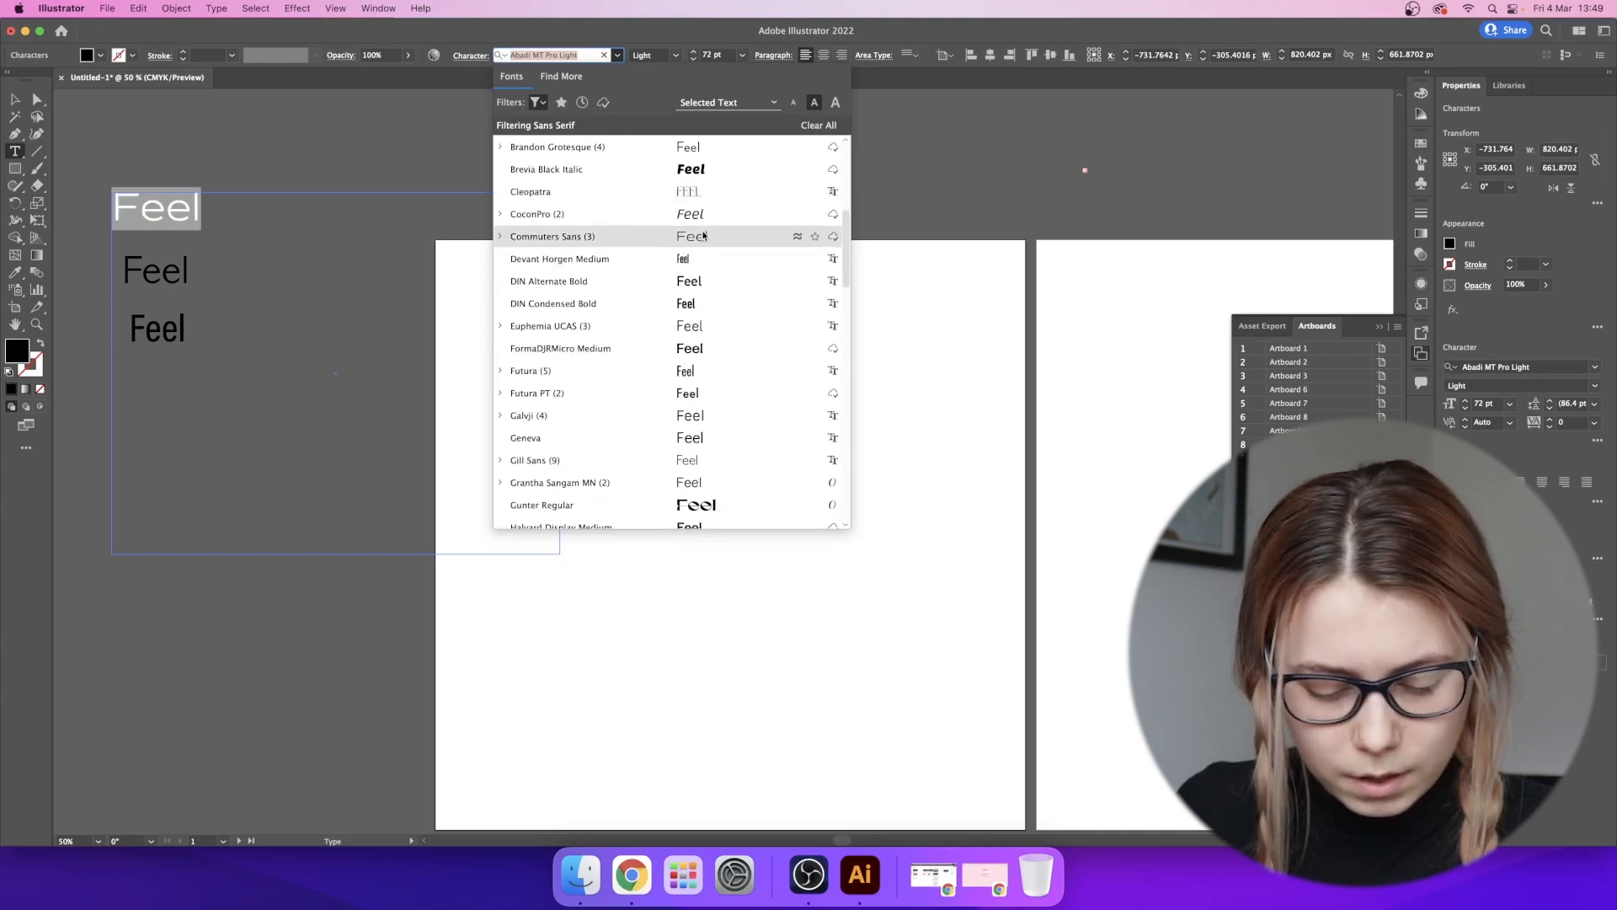
{"action": "left_click", "coordinate": [17, 99]}
{"action": "left_click", "coordinate": [220, 150]}
{"action": "left_click", "coordinate": [160, 202]}
{"action": "key", "text": "Delete"}
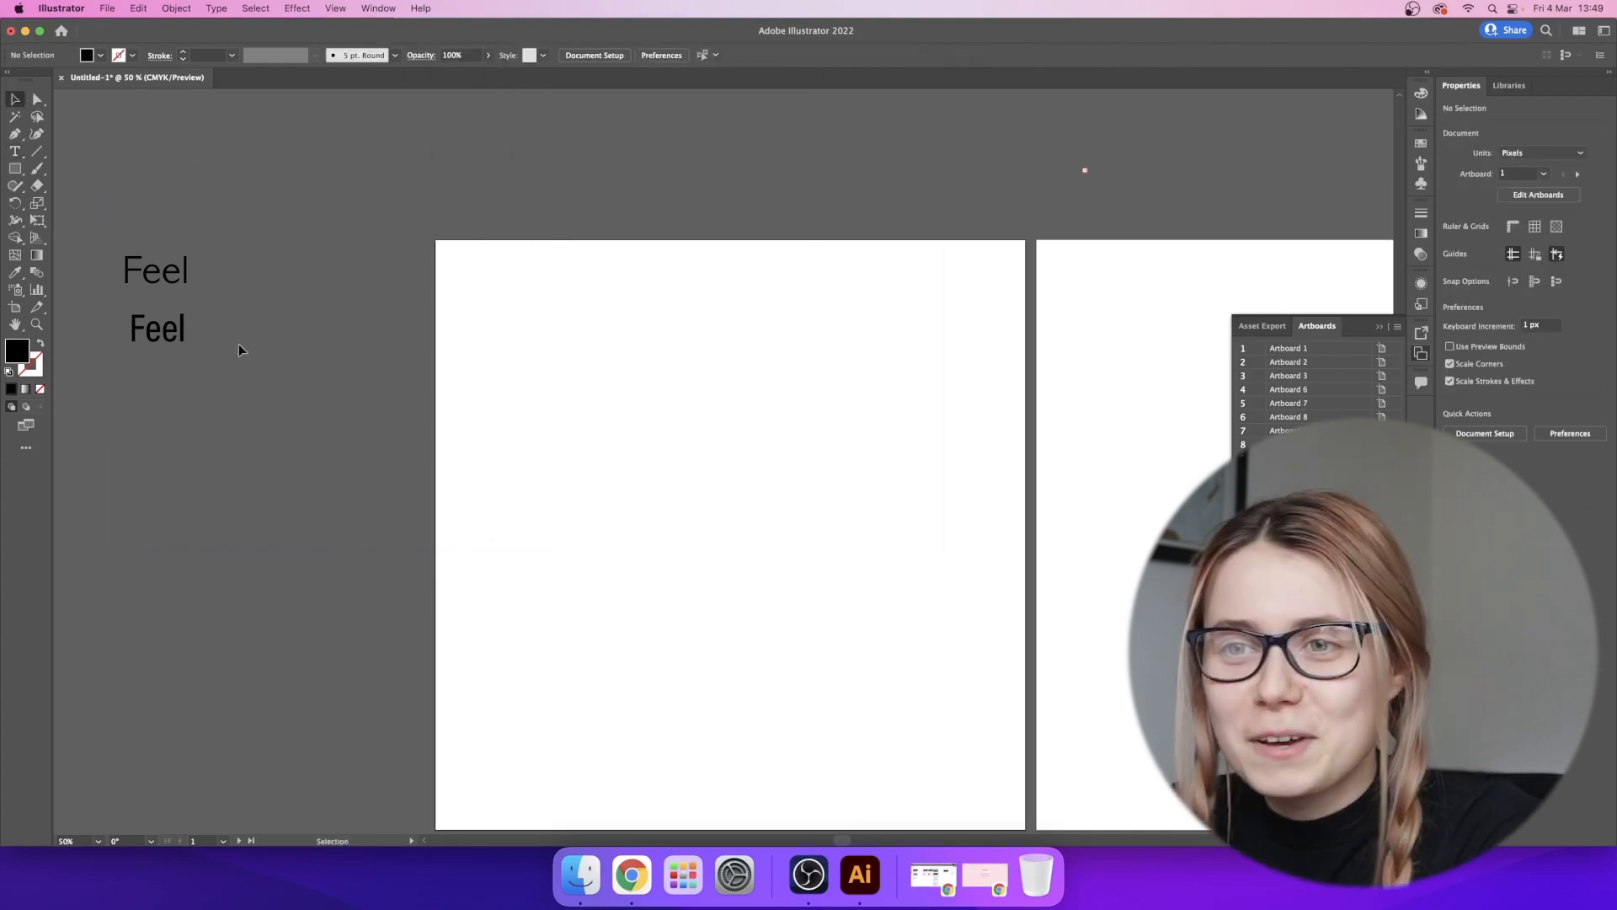
- Delete the condensed "Feel" text and move the Abadi MT Pro Light version onto the first artboard
{"action": "left_click", "coordinate": [157, 328]}
{"action": "key", "text": "Delete"}
{"action": "left_click_drag", "start_coordinate": [166, 268], "coordinate": [648, 458]}
- Convert the "Feel" text to outlines and enlarge it to about 548 by 244 px
{"action": "right_click", "coordinate": [664, 463]}
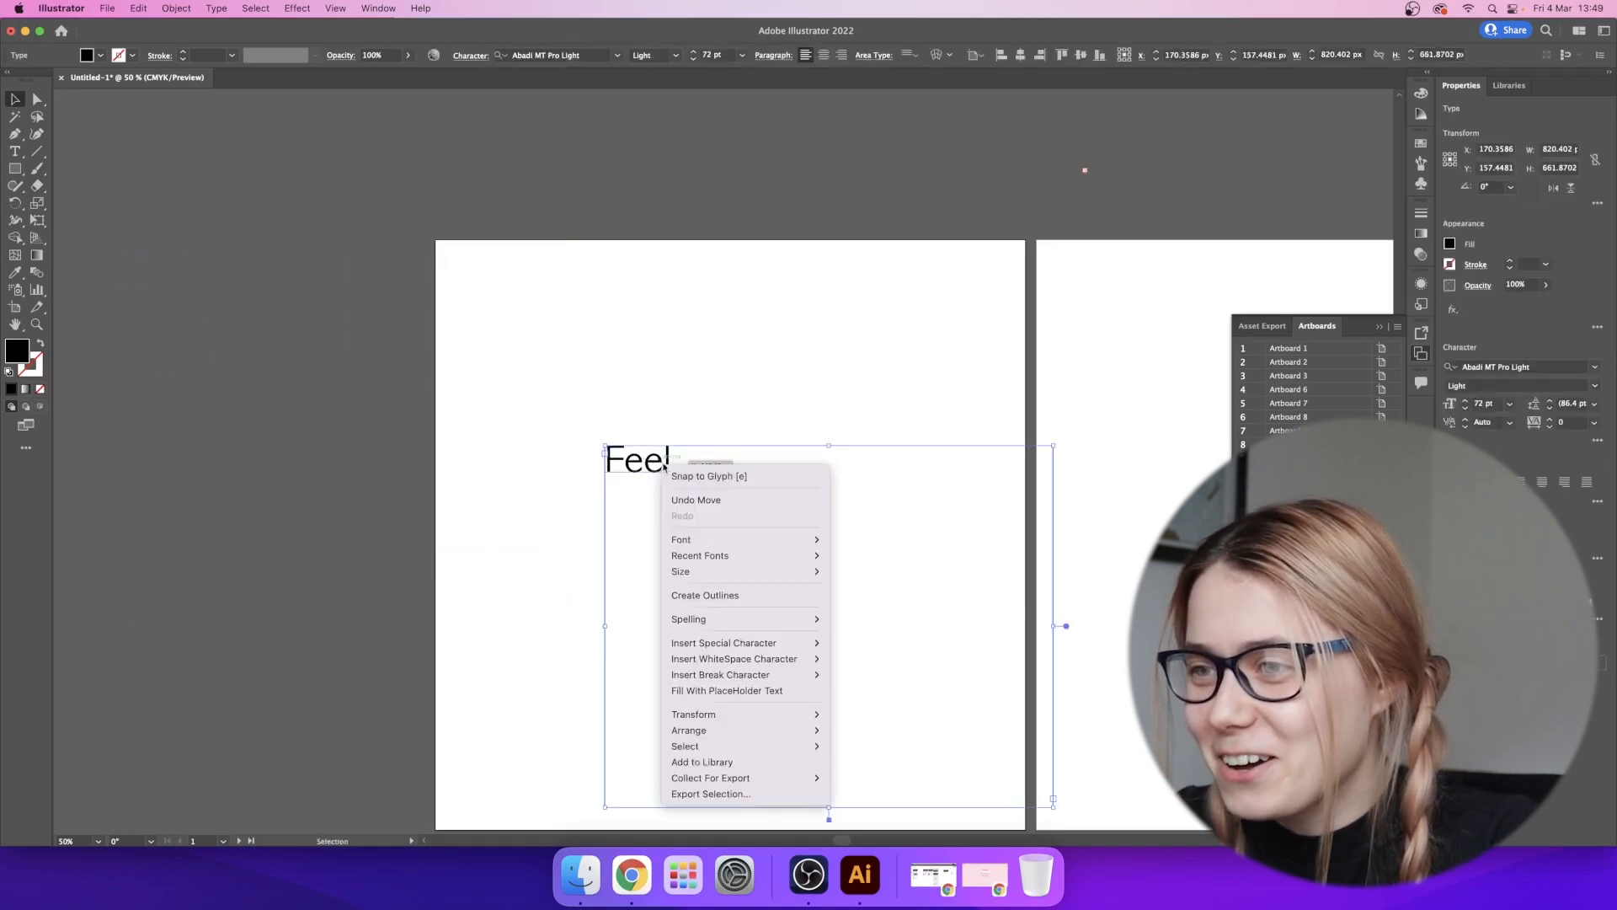
{"action": "left_click", "coordinate": [705, 595]}
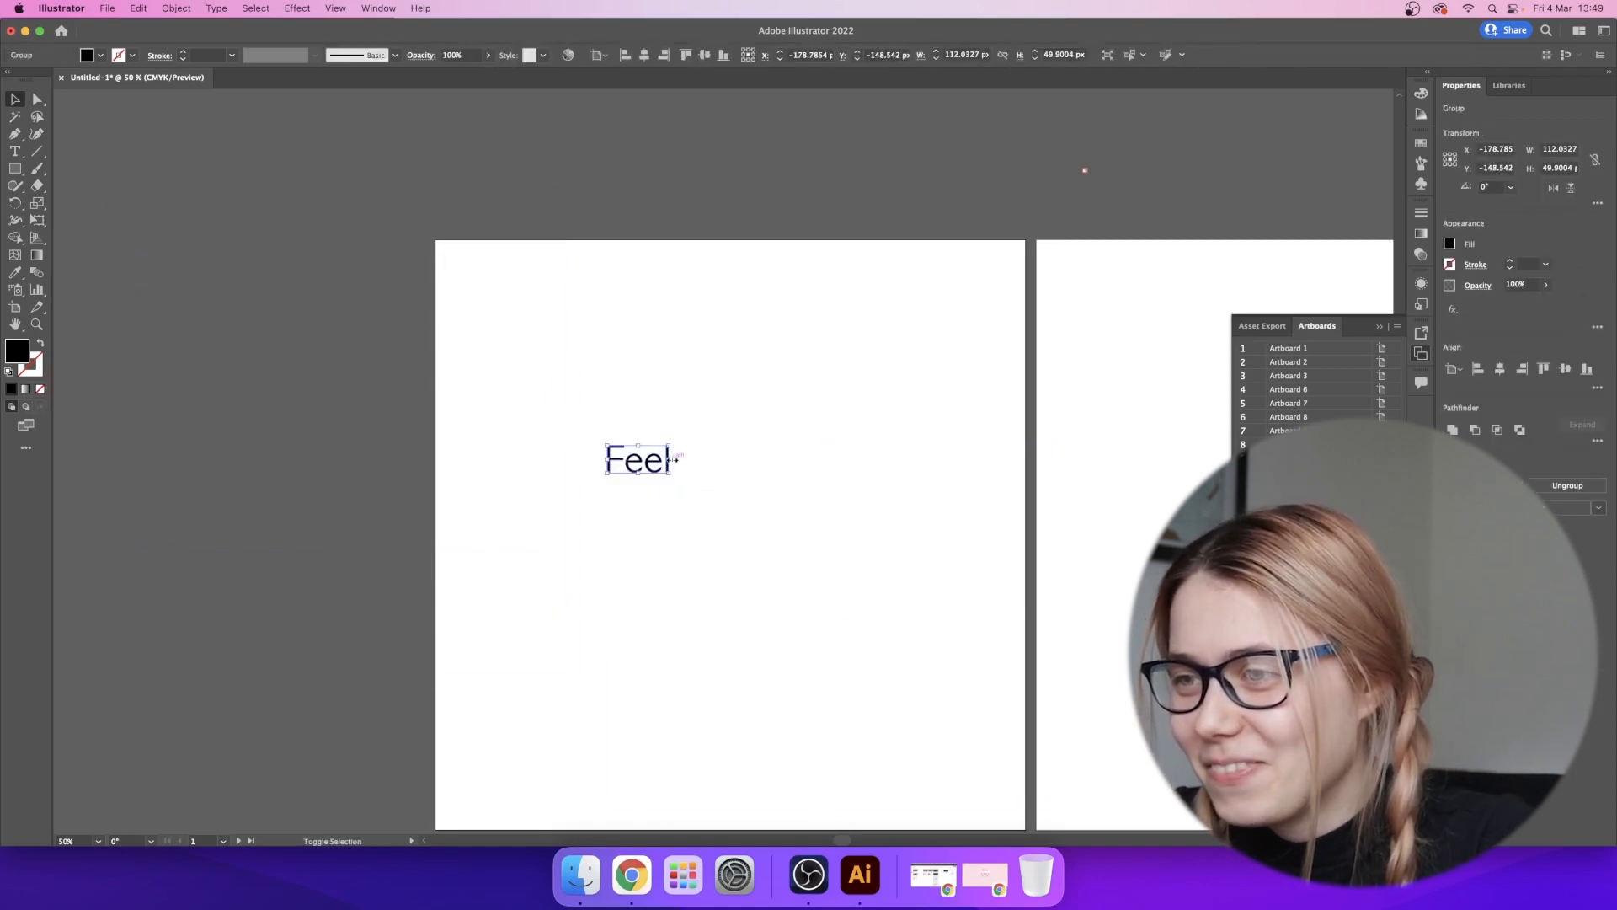
{"action": "left_click_drag", "start_coordinate": [672, 459], "coordinate": [807, 592]}
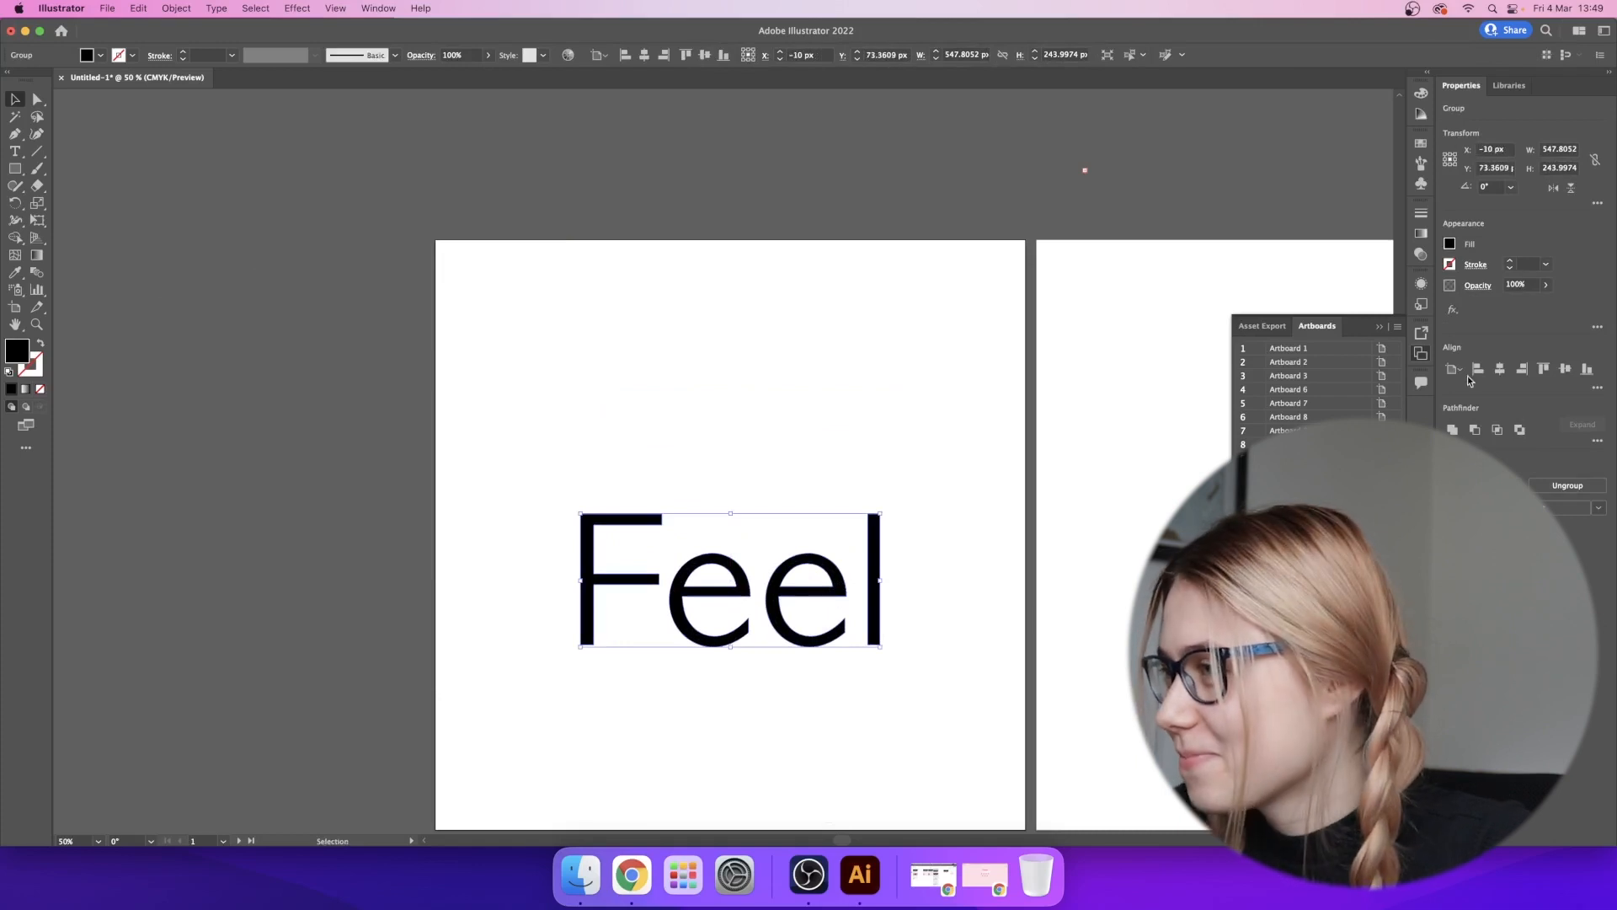
- Center the outlined word vertically on the first artboard and deselect it
{"action": "left_click", "coordinate": [1565, 368]}
{"action": "left_click", "coordinate": [812, 372]}
{"action": "left_click_drag", "start_coordinate": [812, 372], "coordinate": [758, 257]}
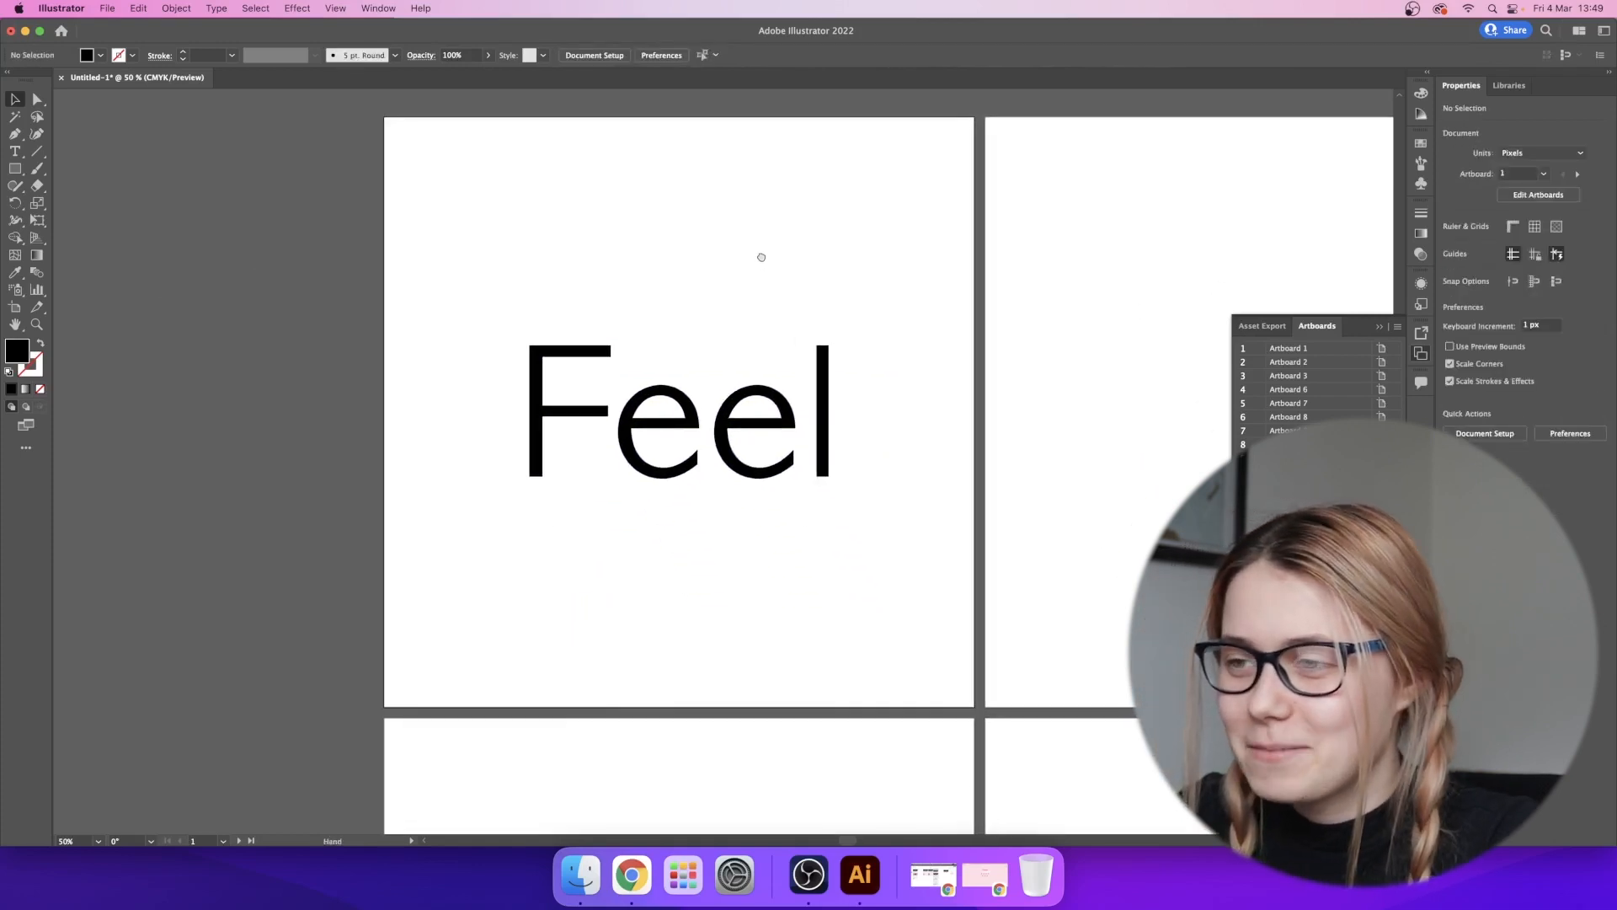
- Ungroup the outlined "Feel" lettering into separate letters
{"action": "left_click", "coordinate": [37, 324]}
{"action": "left_click", "coordinate": [535, 286]}
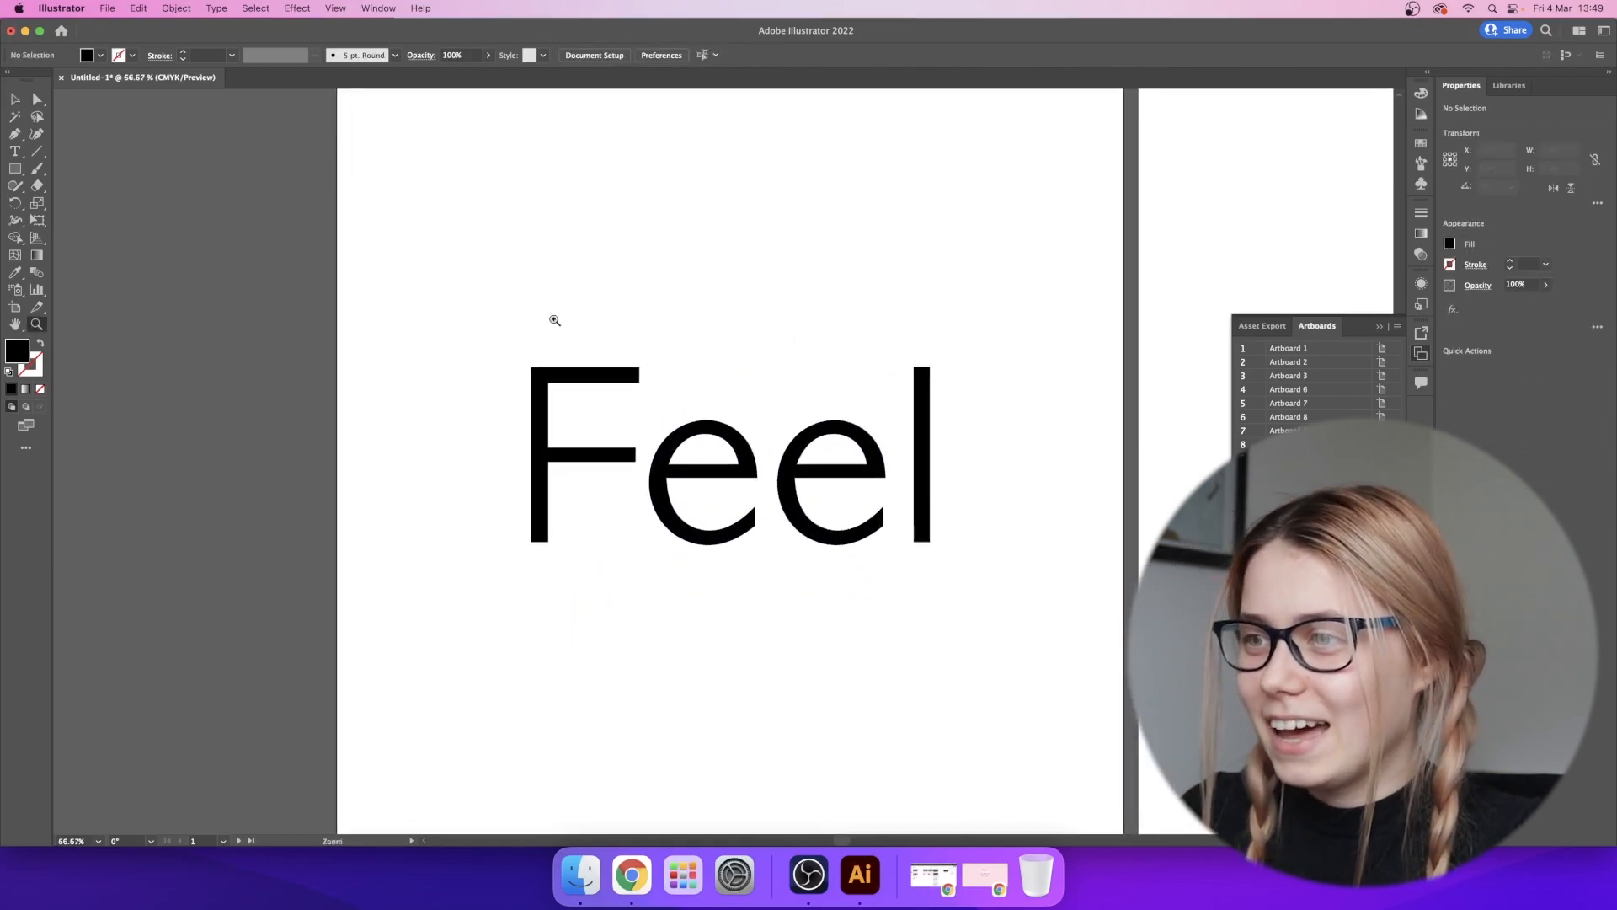
{"action": "left_click", "coordinate": [14, 103]}
{"action": "left_click", "coordinate": [805, 487]}
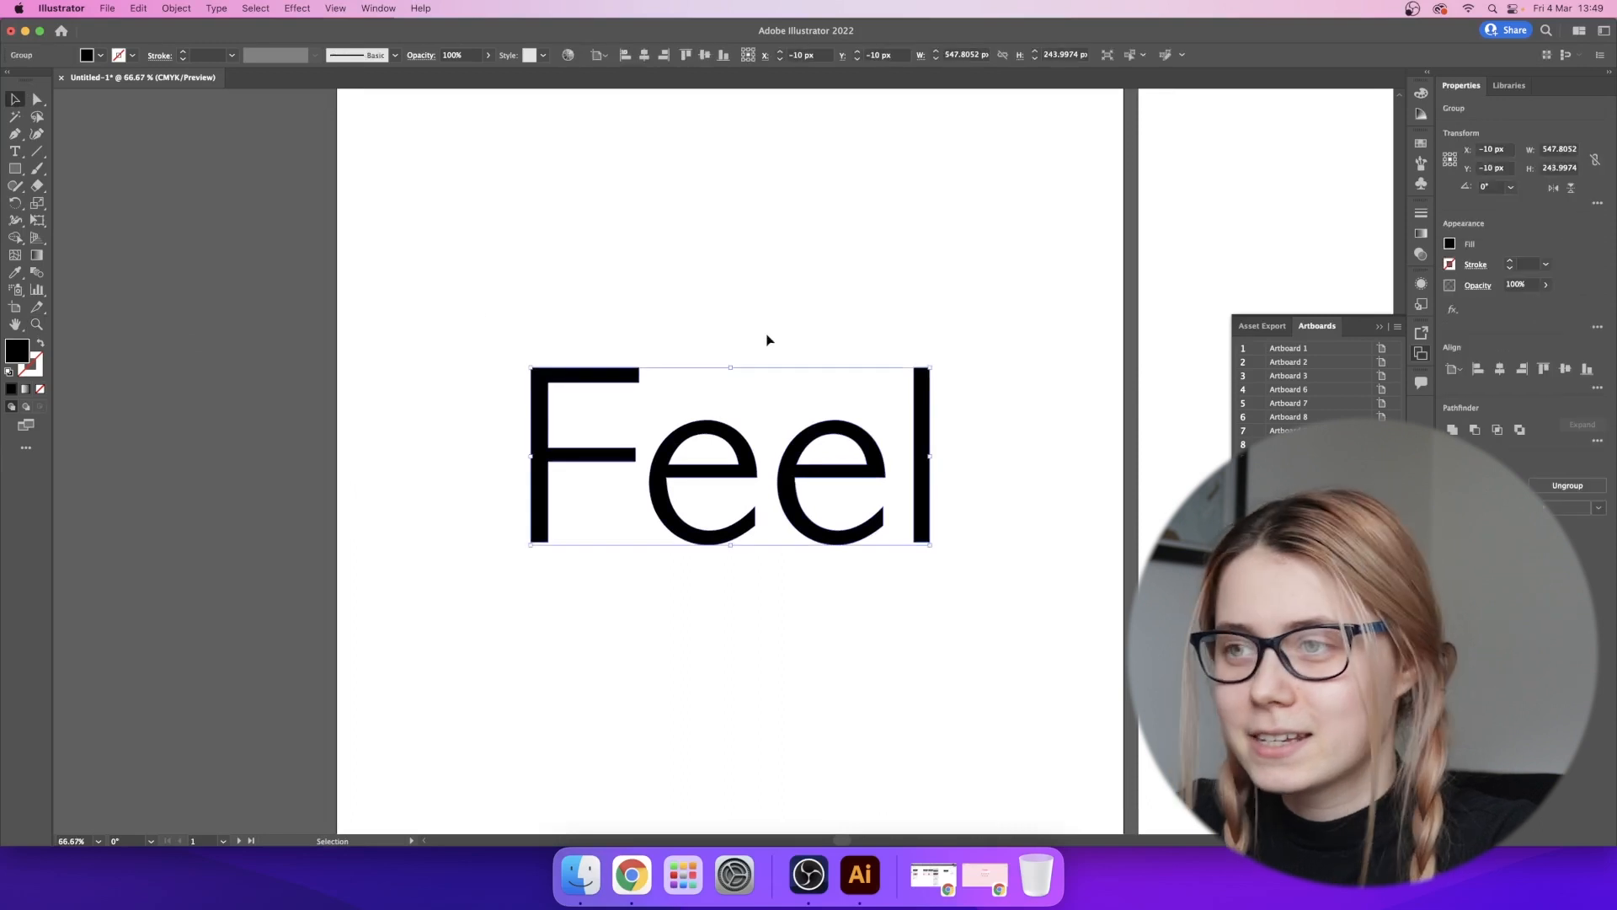
{"action": "left_click", "coordinate": [1567, 486]}
{"action": "left_click", "coordinate": [1003, 451]}
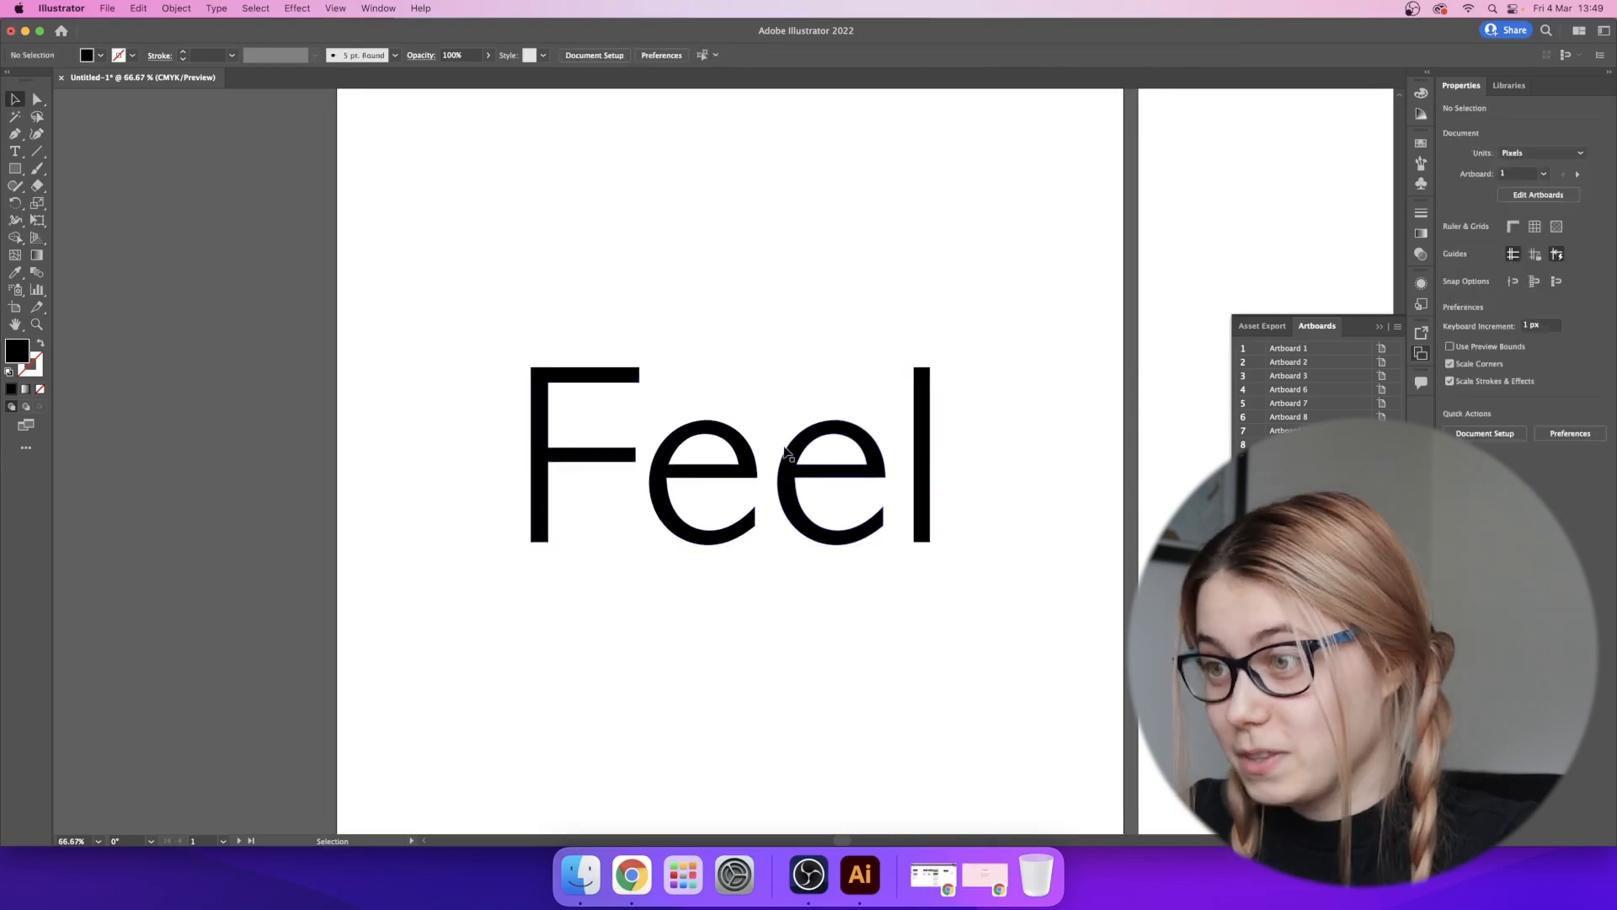
- Reflect the second "e" across the vertical axis so it mirrors the first one
{"action": "left_click", "coordinate": [793, 454]}
{"action": "right_click", "coordinate": [800, 456]}
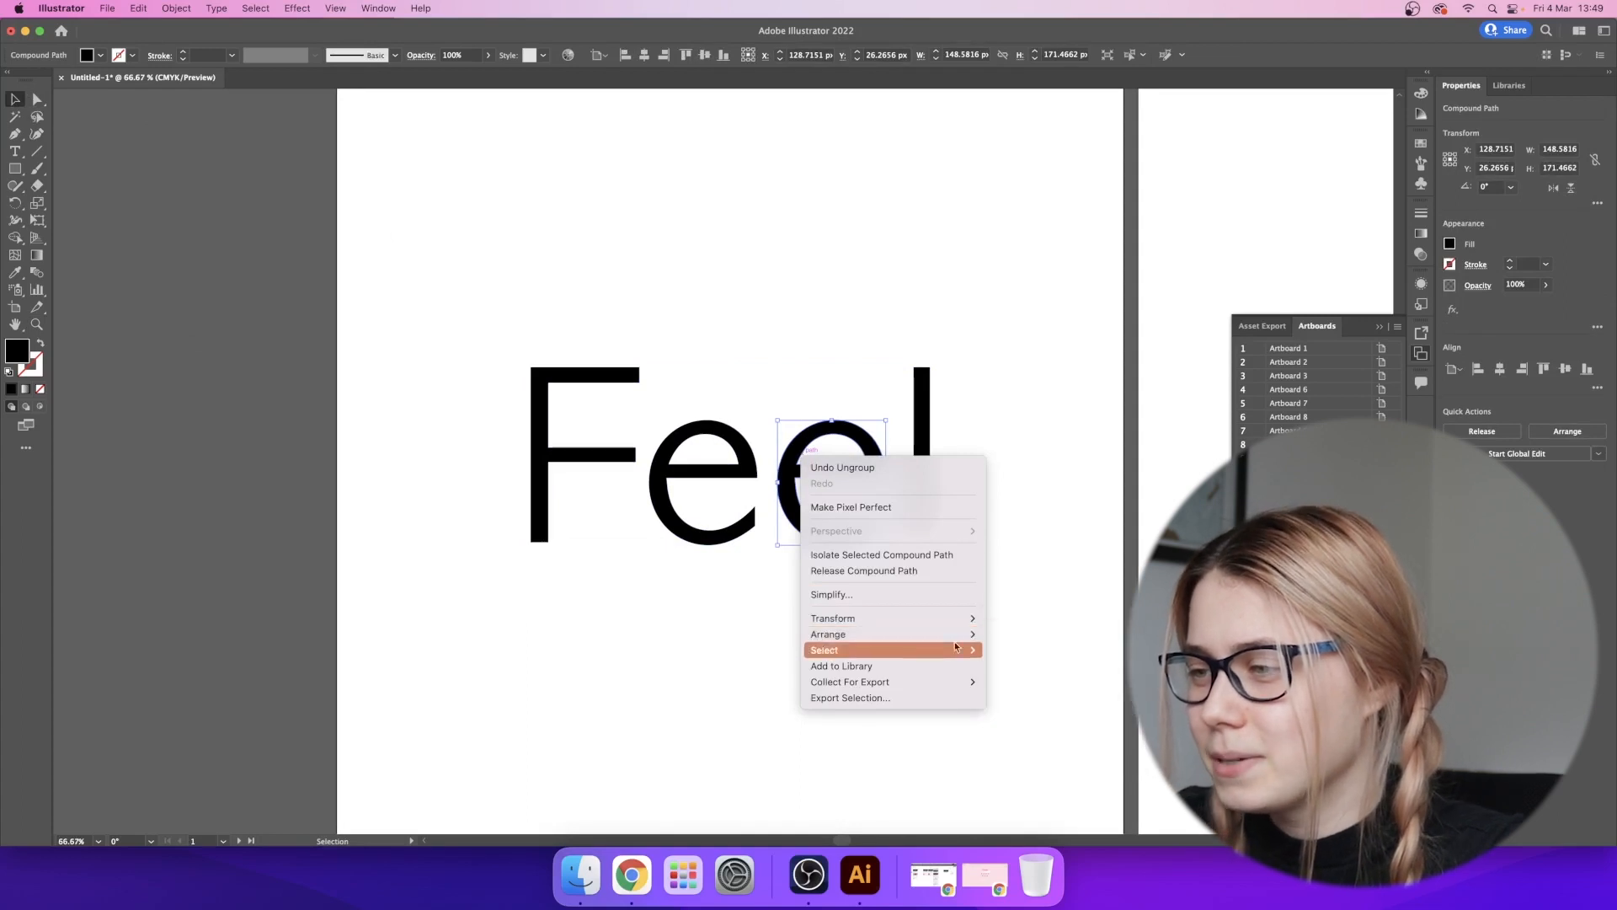
{"action": "mouse_move", "coordinate": [903, 616]}
{"action": "left_click", "coordinate": [1029, 670]}
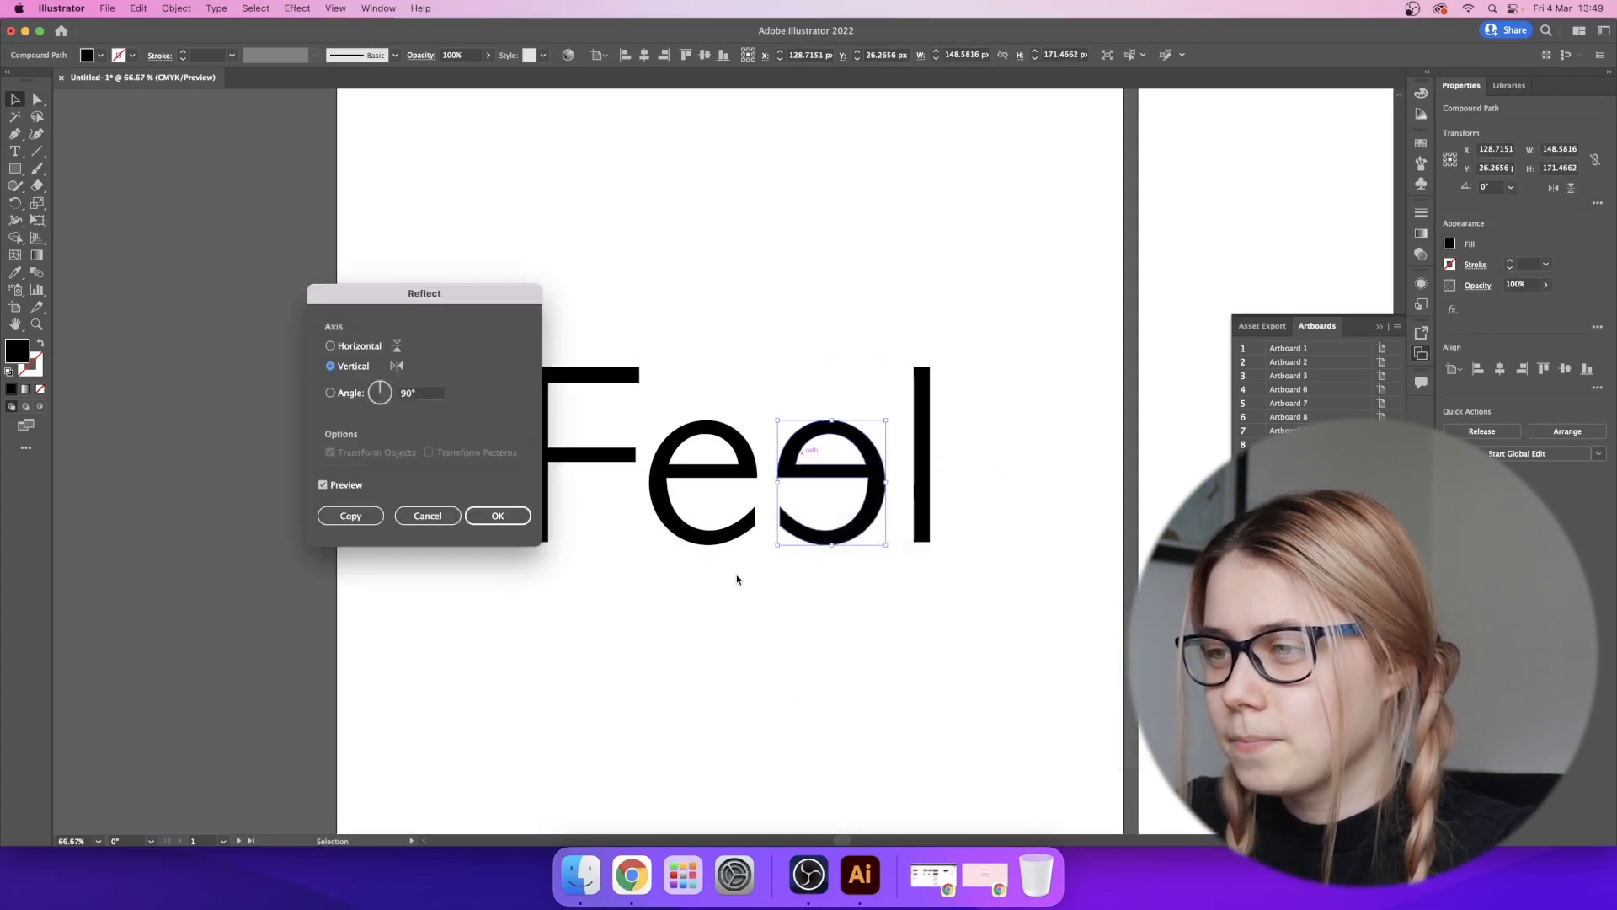
{"action": "left_click", "coordinate": [470, 516]}
{"action": "left_click", "coordinate": [809, 342]}
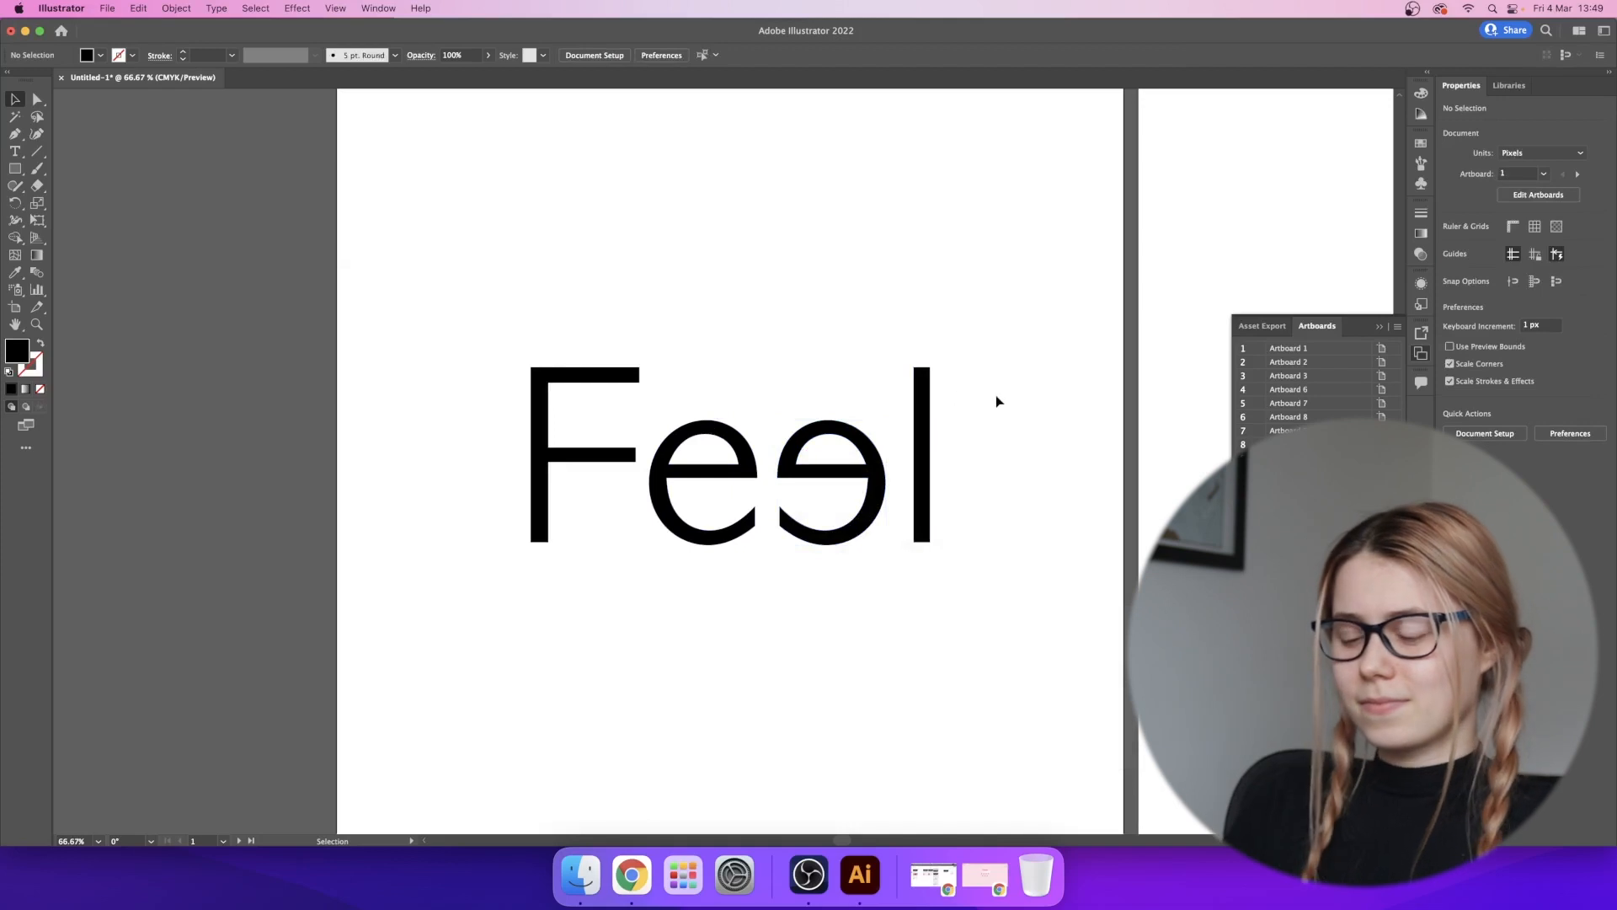
- Undo the reflection of the second "e" and rotate both "e" letters counterclockwise by about 8.3°
{"action": "key", "text": "super+z"}
{"action": "left_click", "coordinate": [749, 471]}
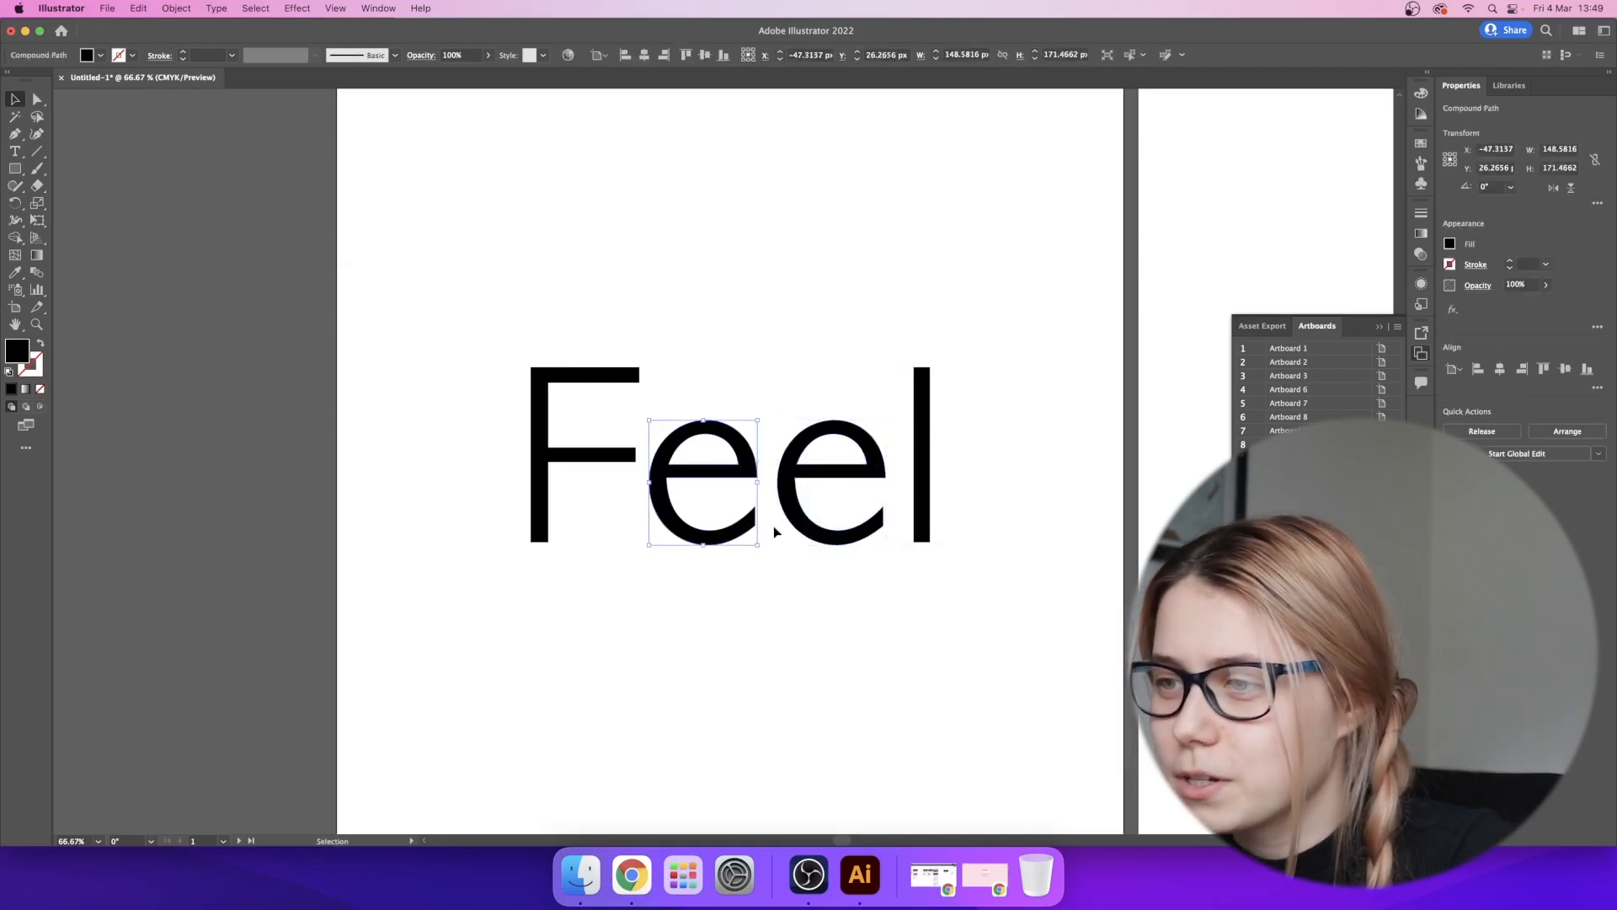
{"action": "left_click_drag", "start_coordinate": [764, 552], "coordinate": [776, 544]}
{"action": "left_click", "coordinate": [792, 484]}
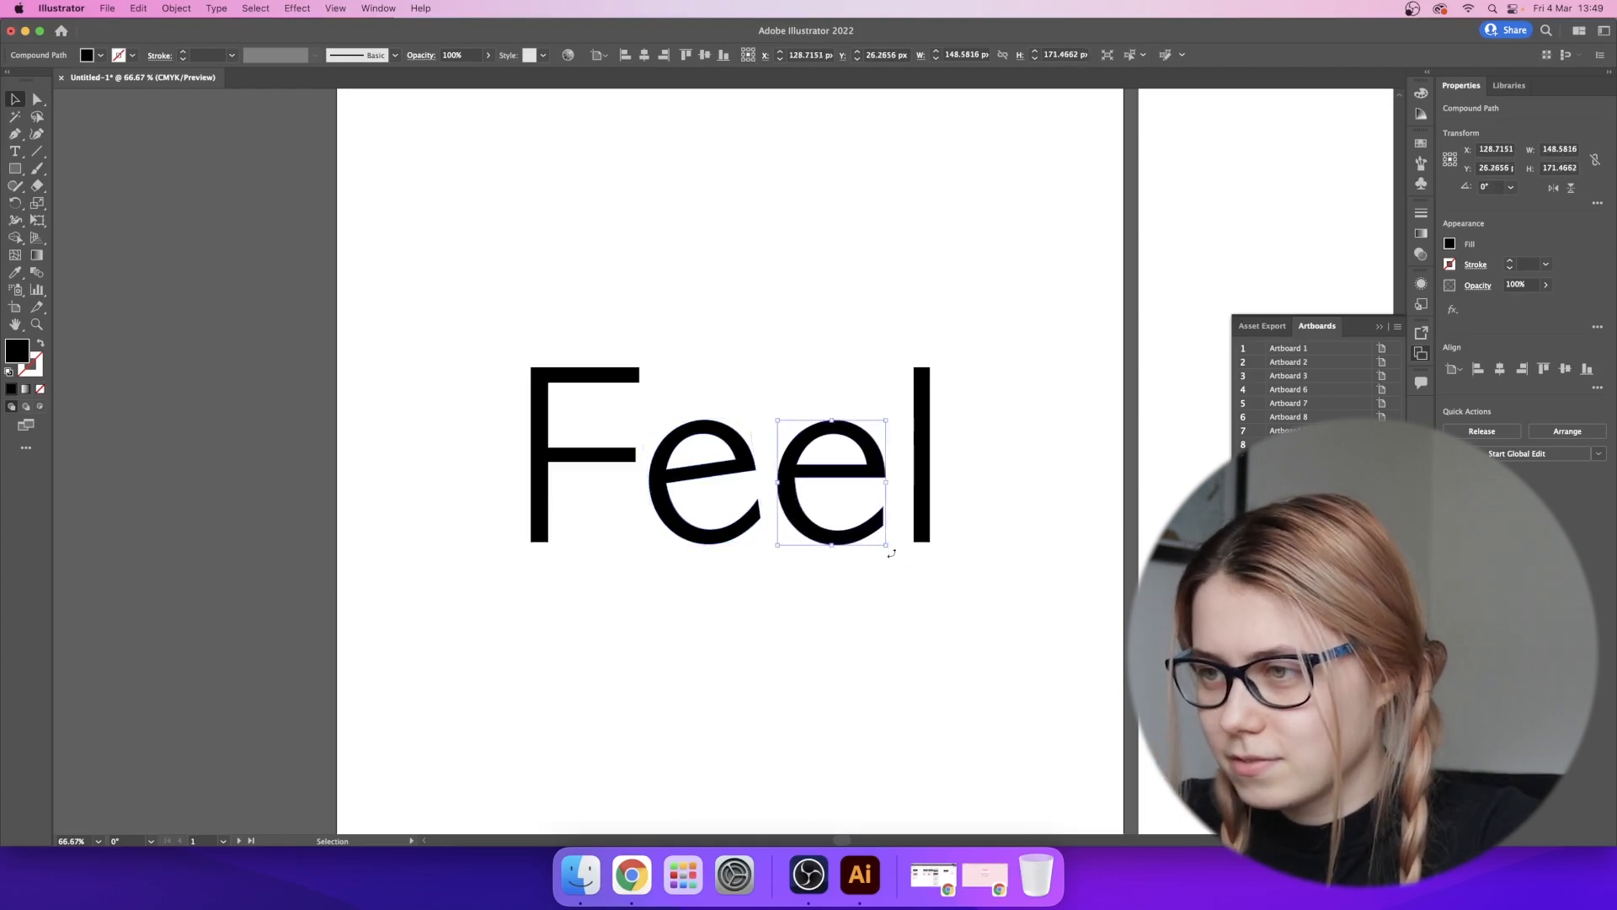
{"action": "left_click_drag", "start_coordinate": [891, 554], "coordinate": [902, 540]}
{"action": "left_click", "coordinate": [740, 553]}
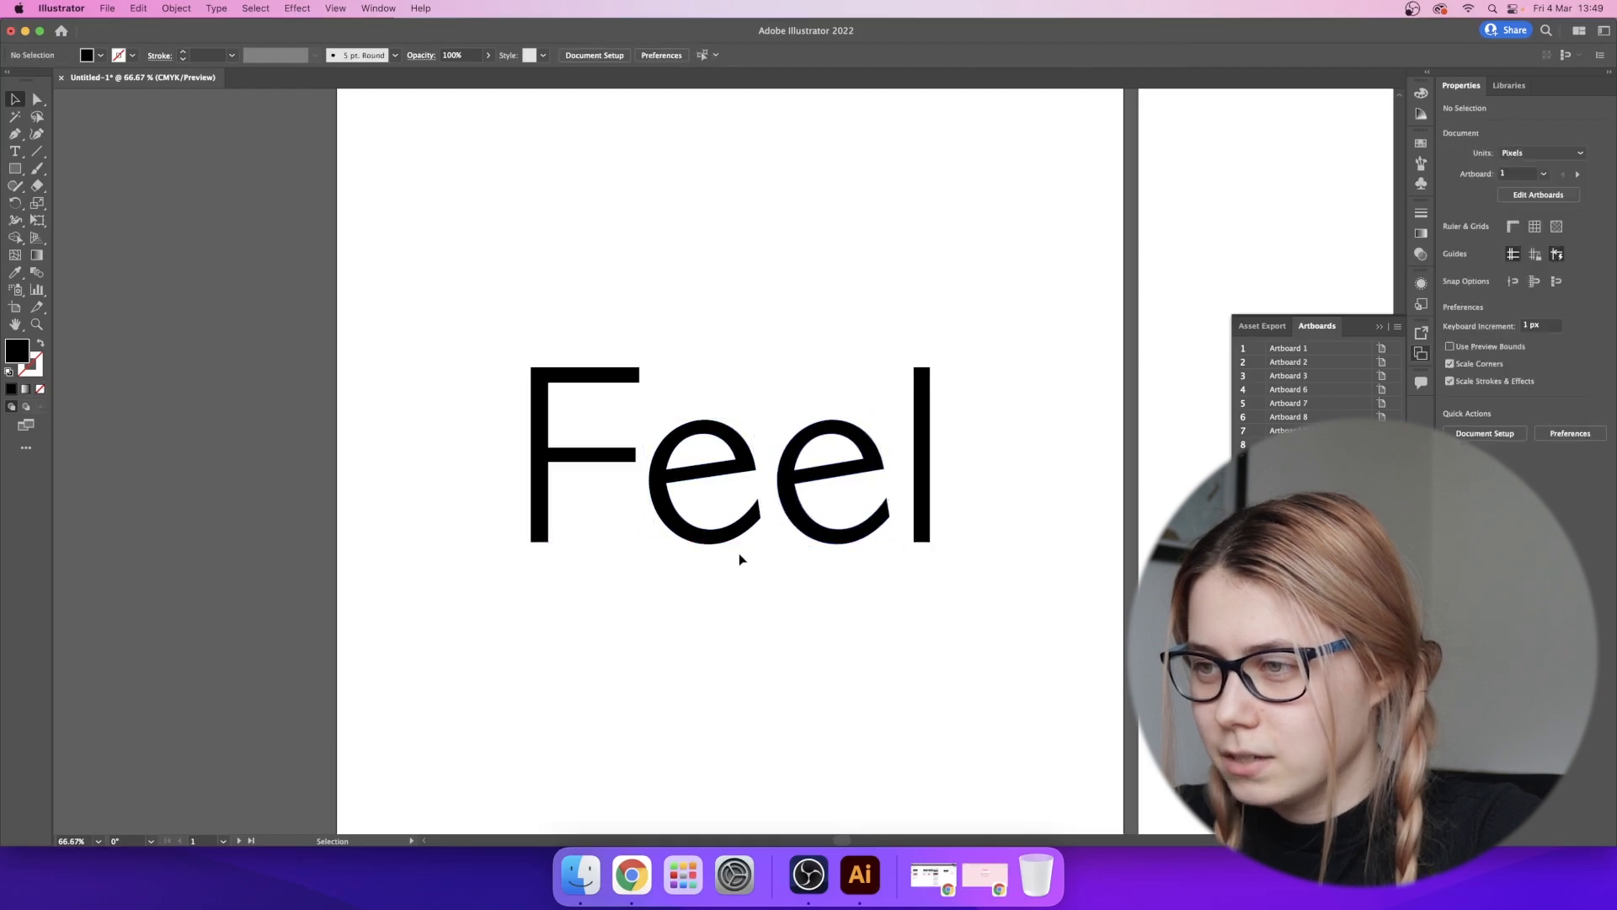
- Try rounding both lower corners of the first "e"'s enclosed counter
{"action": "left_click", "coordinate": [731, 468]}
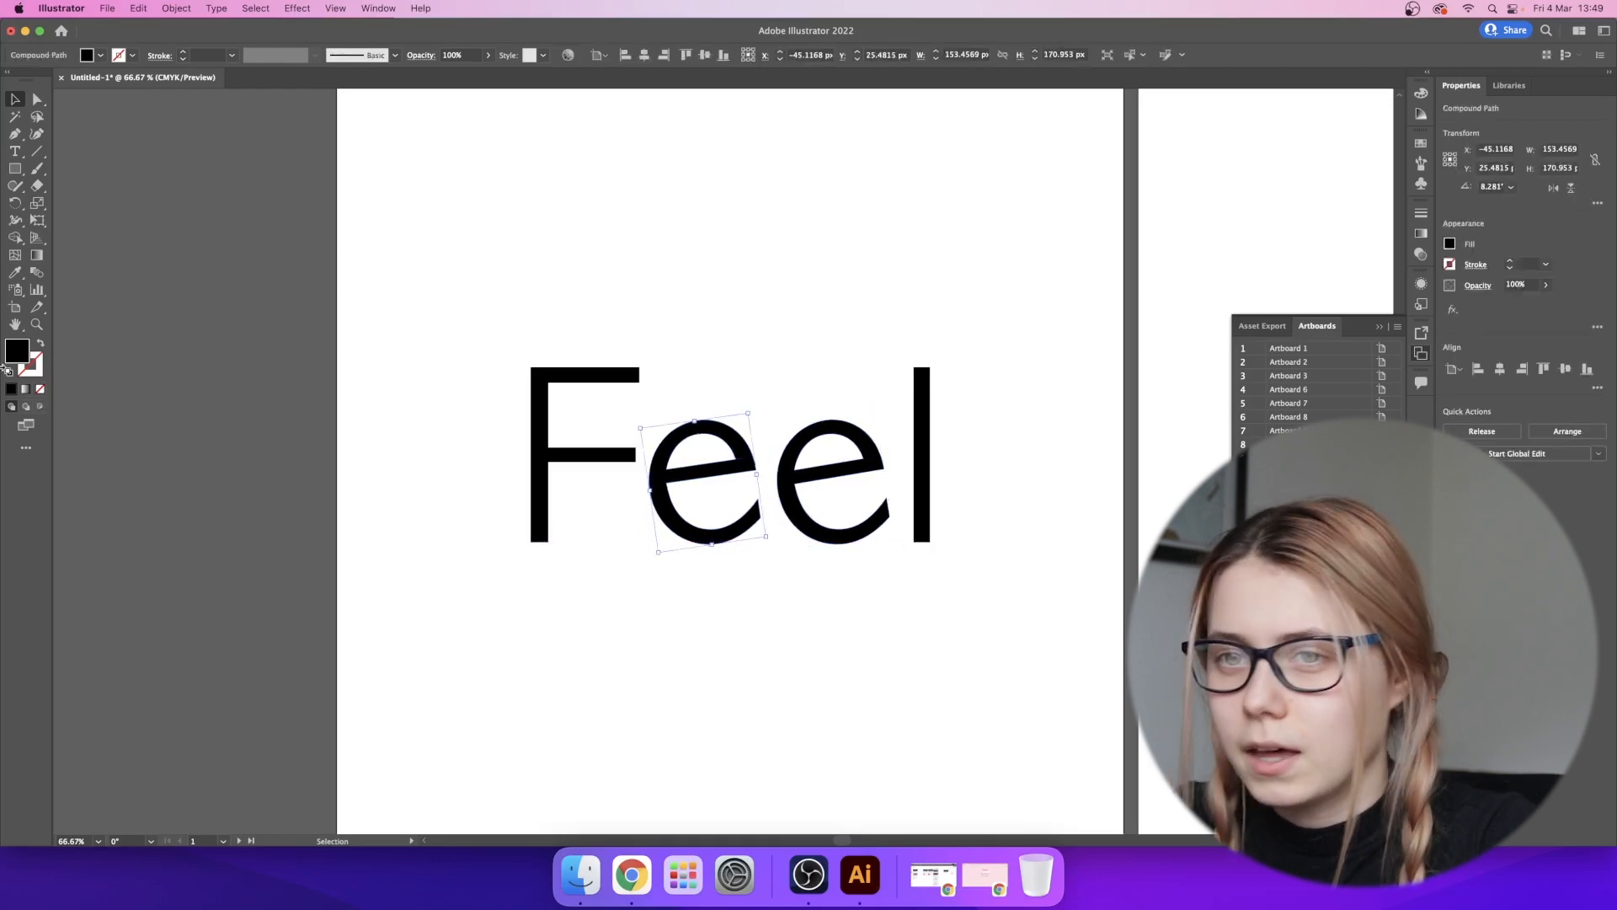
{"action": "left_click", "coordinate": [36, 324]}
{"action": "left_click", "coordinate": [731, 466]}
{"action": "left_click", "coordinate": [738, 462]}
{"action": "key", "text": "a"}
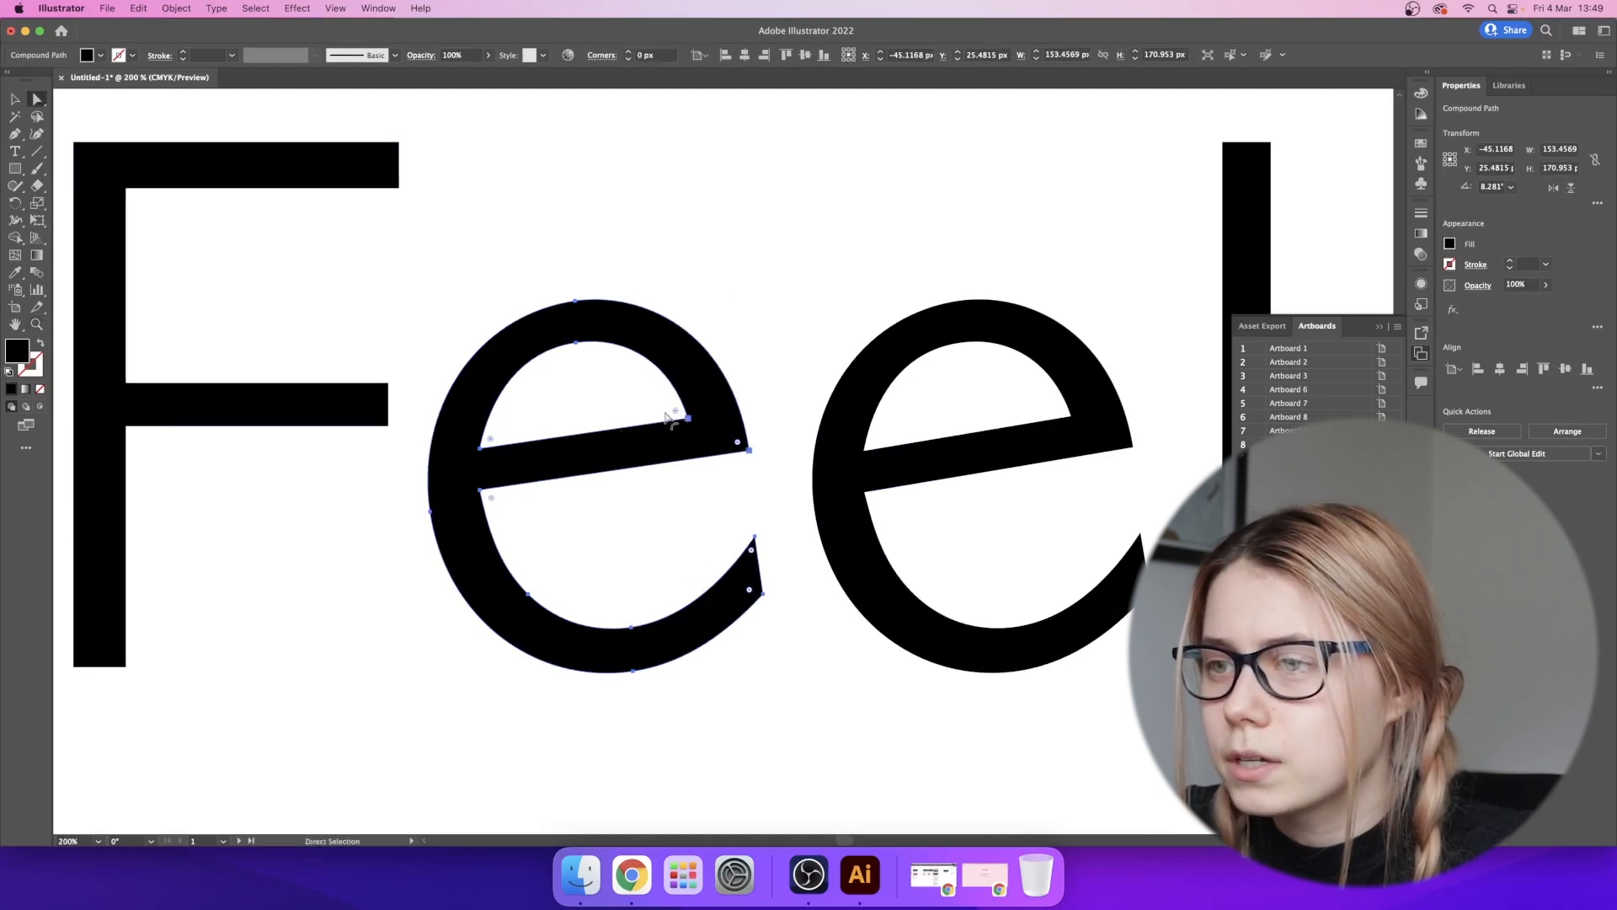
{"action": "left_click", "coordinate": [487, 442], "text": "shift"}
{"action": "left_click_drag", "start_coordinate": [491, 439], "coordinate": [543, 425]}
{"action": "left_click", "coordinate": [694, 330]}
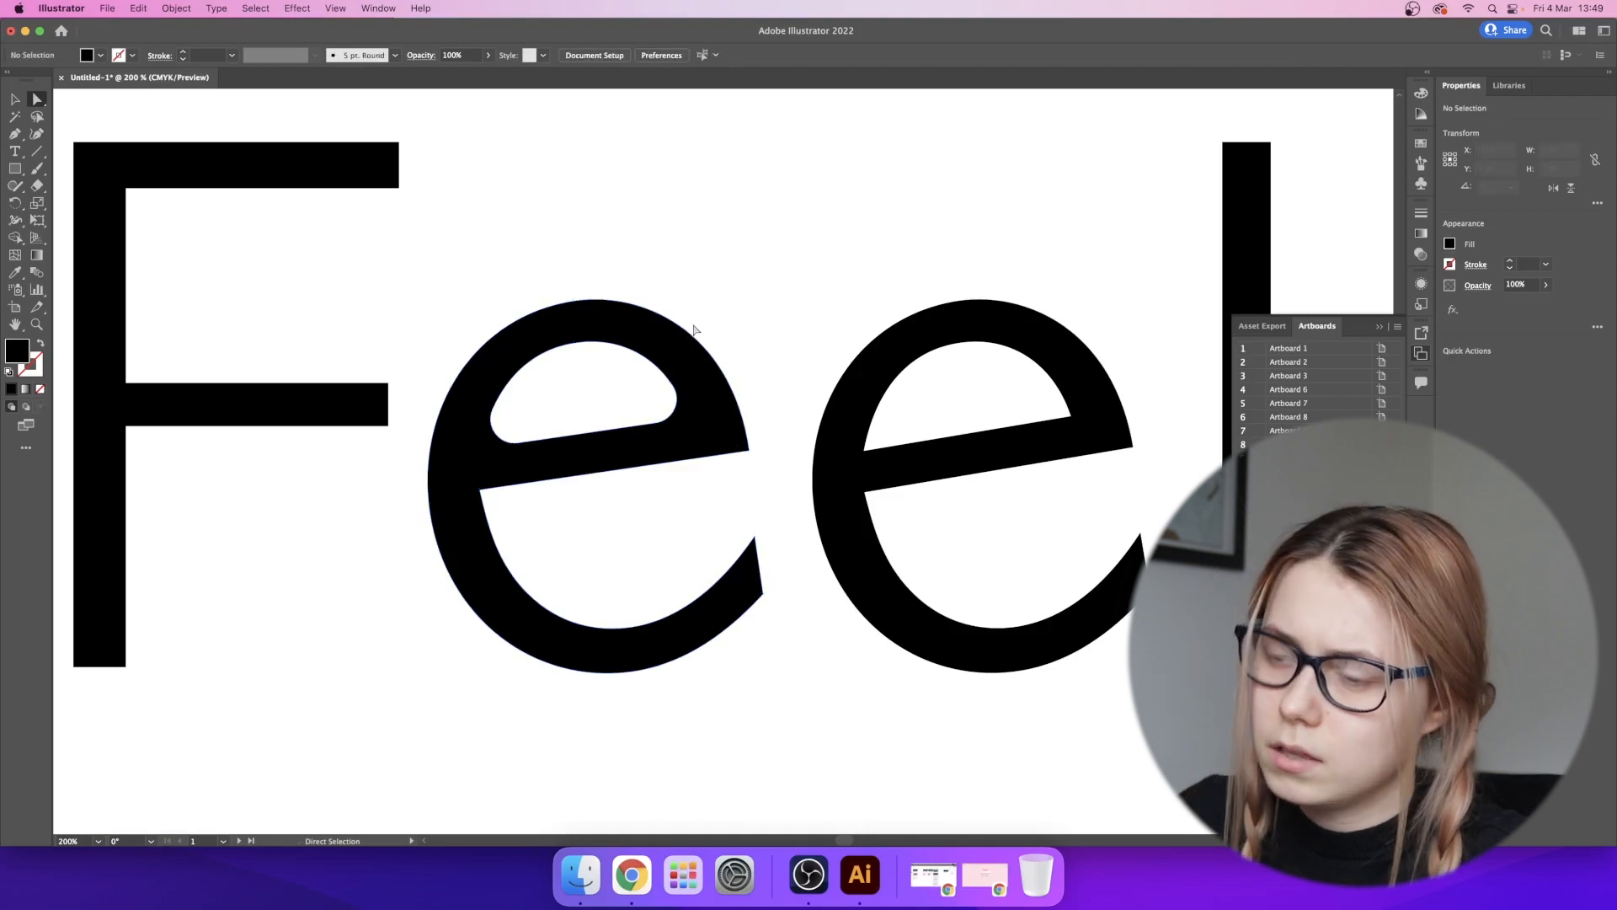
- Undo the counter's rounding and try rounding only its right-hand corner instead
{"action": "key", "text": "super+z"}
{"action": "left_click_drag", "start_coordinate": [678, 413], "coordinate": [643, 401]}
{"action": "left_click", "coordinate": [740, 296]}
{"action": "left_click", "coordinate": [740, 440]}
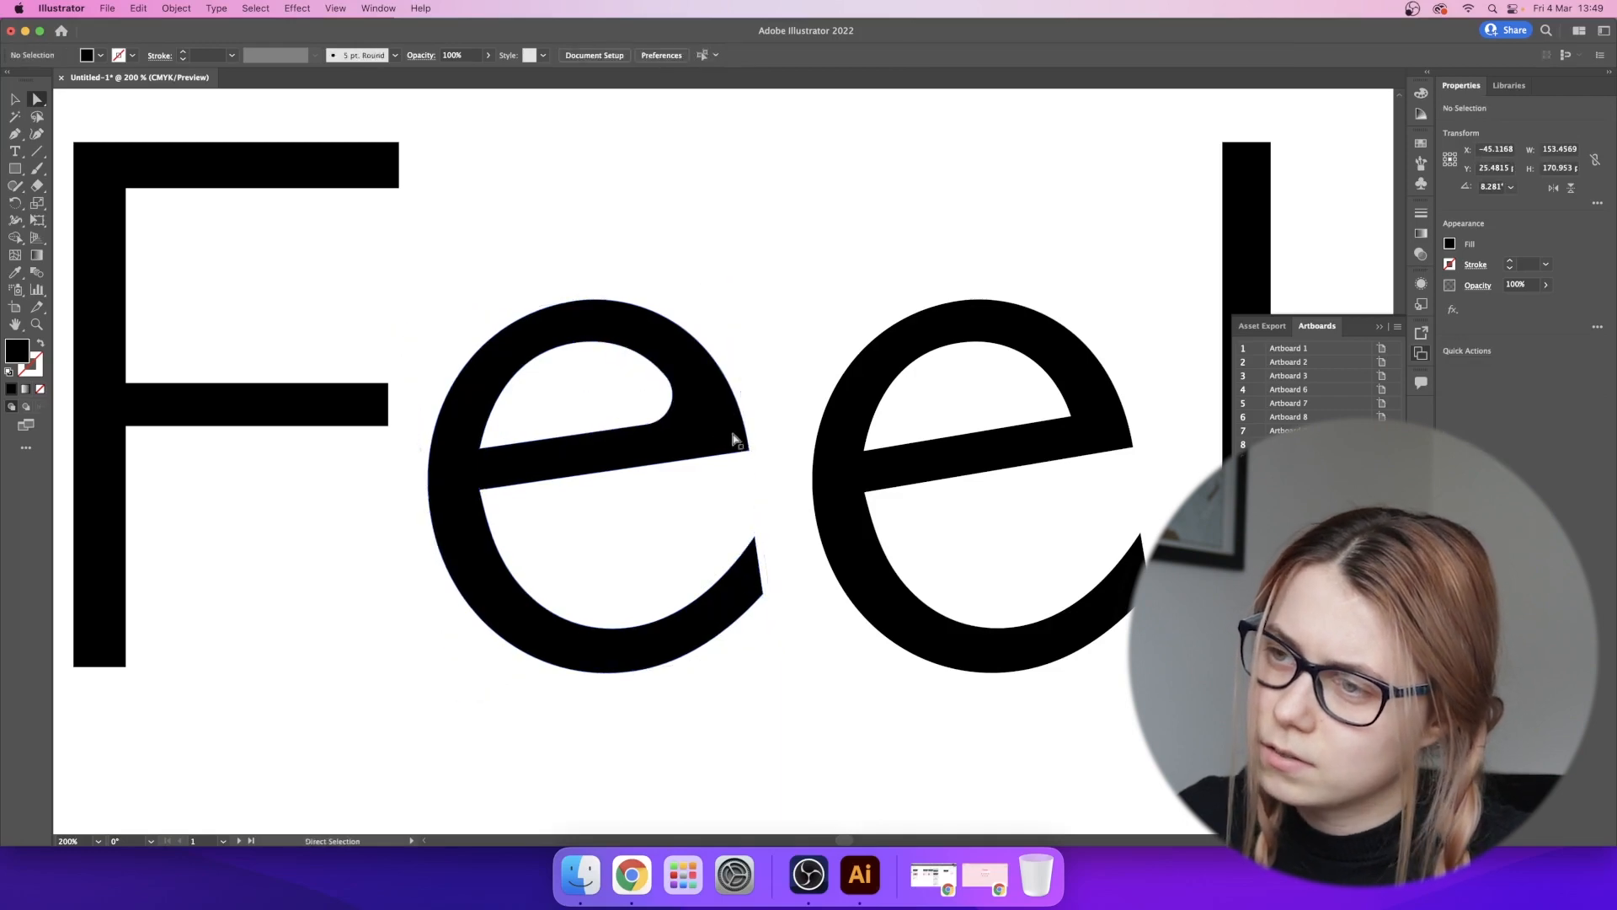
{"action": "key", "text": "super+z"}
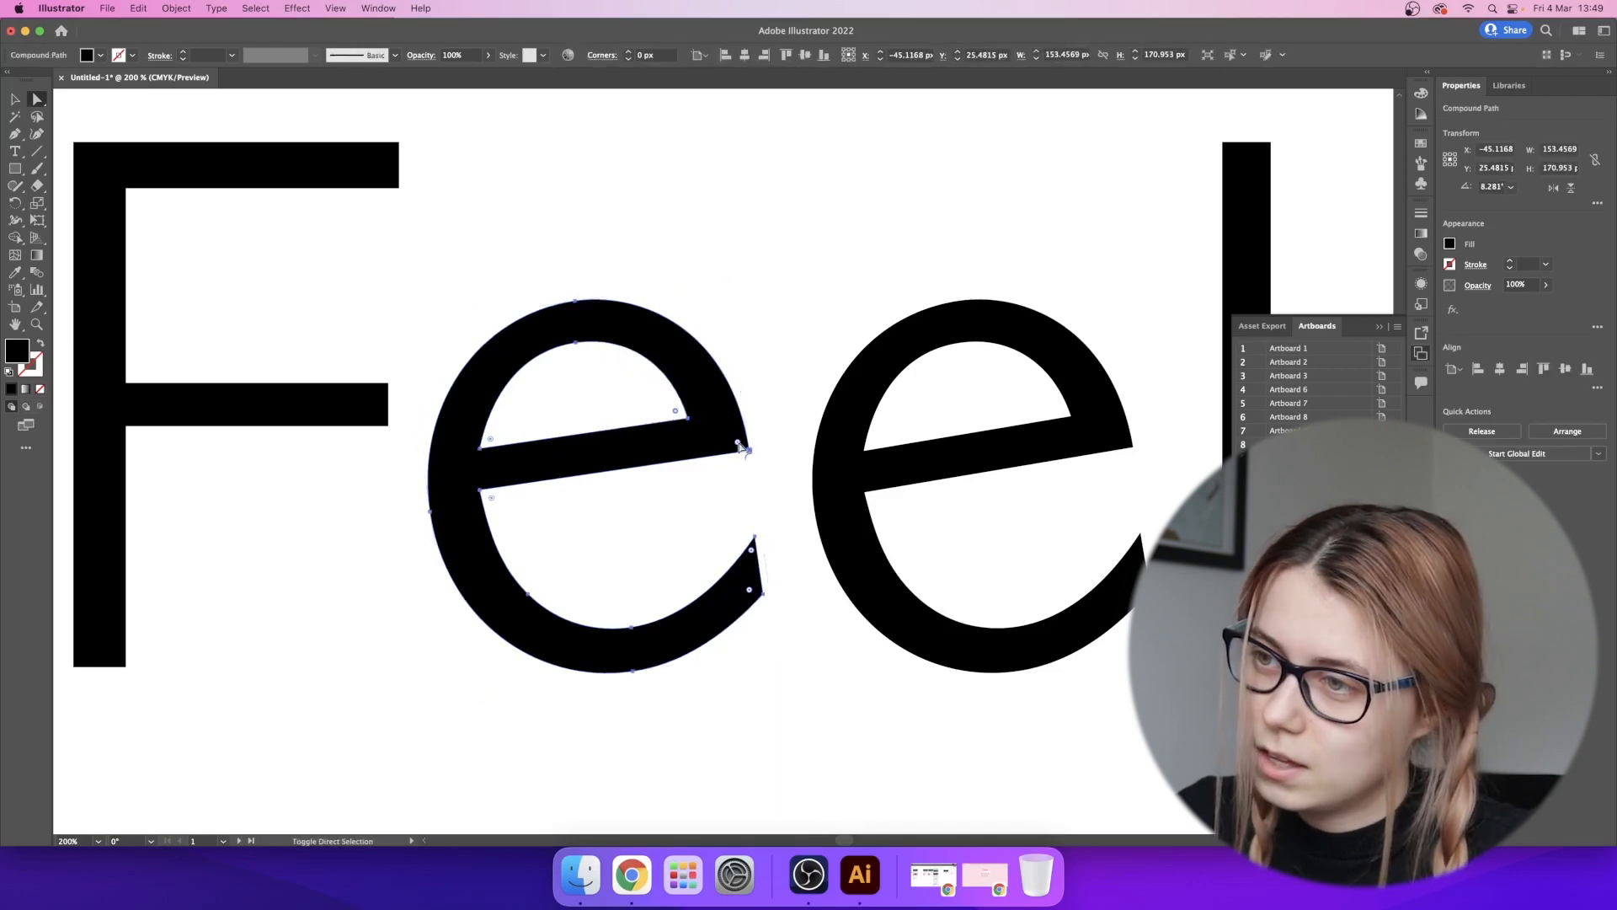
- Try rounding the right-hand counter corner and the outer crossbar corner of the first "e" together
{"action": "left_click", "coordinate": [686, 417]}
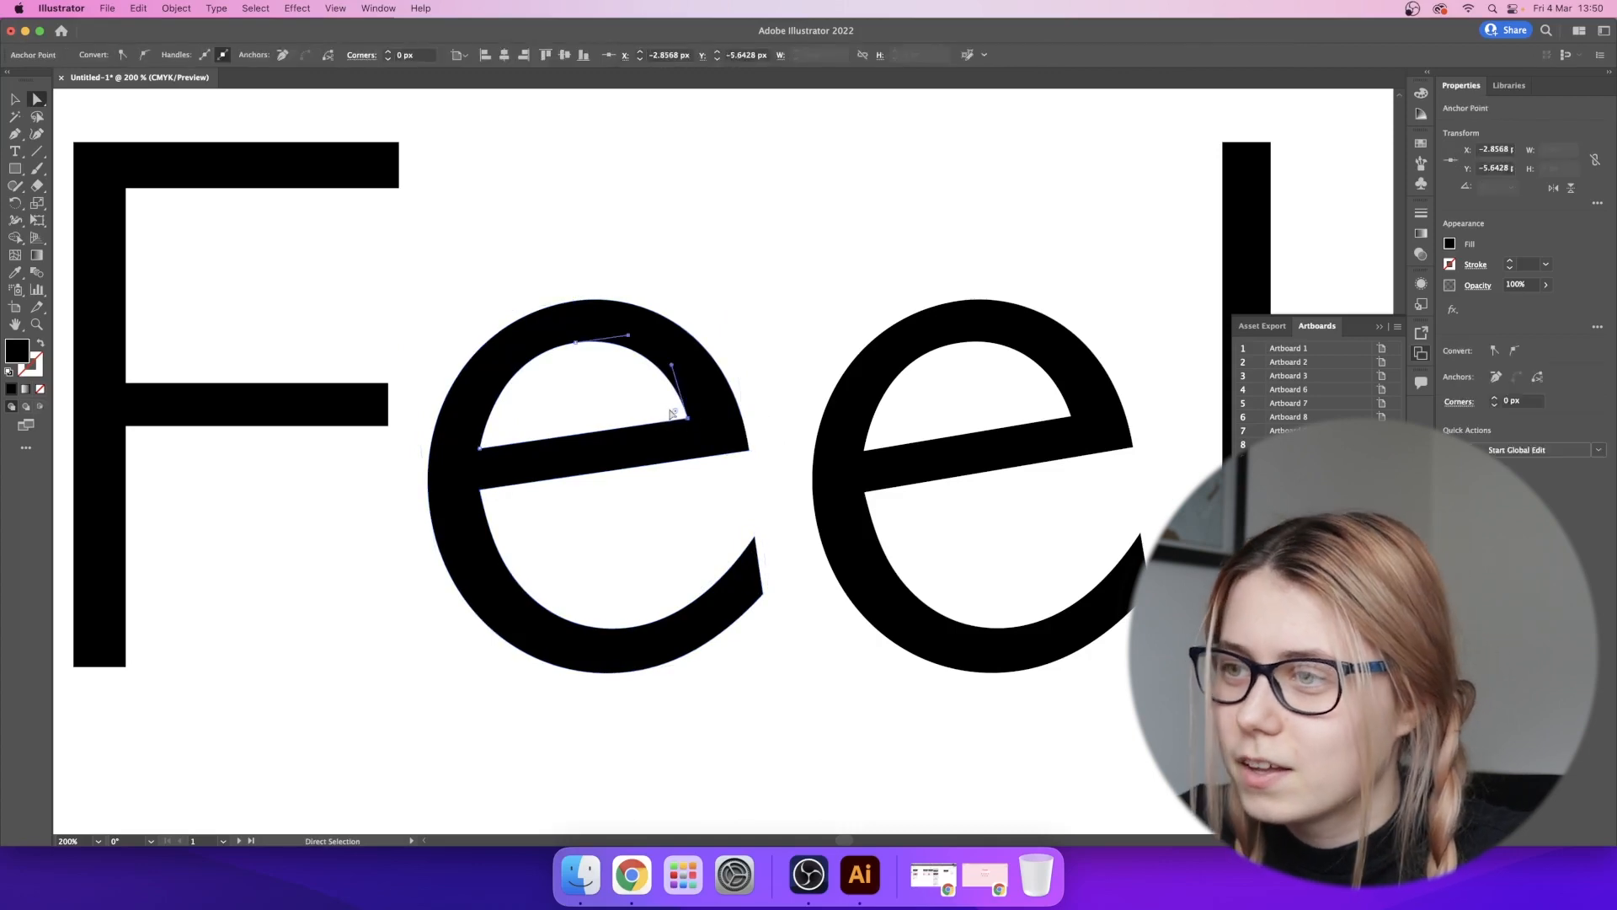
{"action": "left_click", "coordinate": [718, 426]}
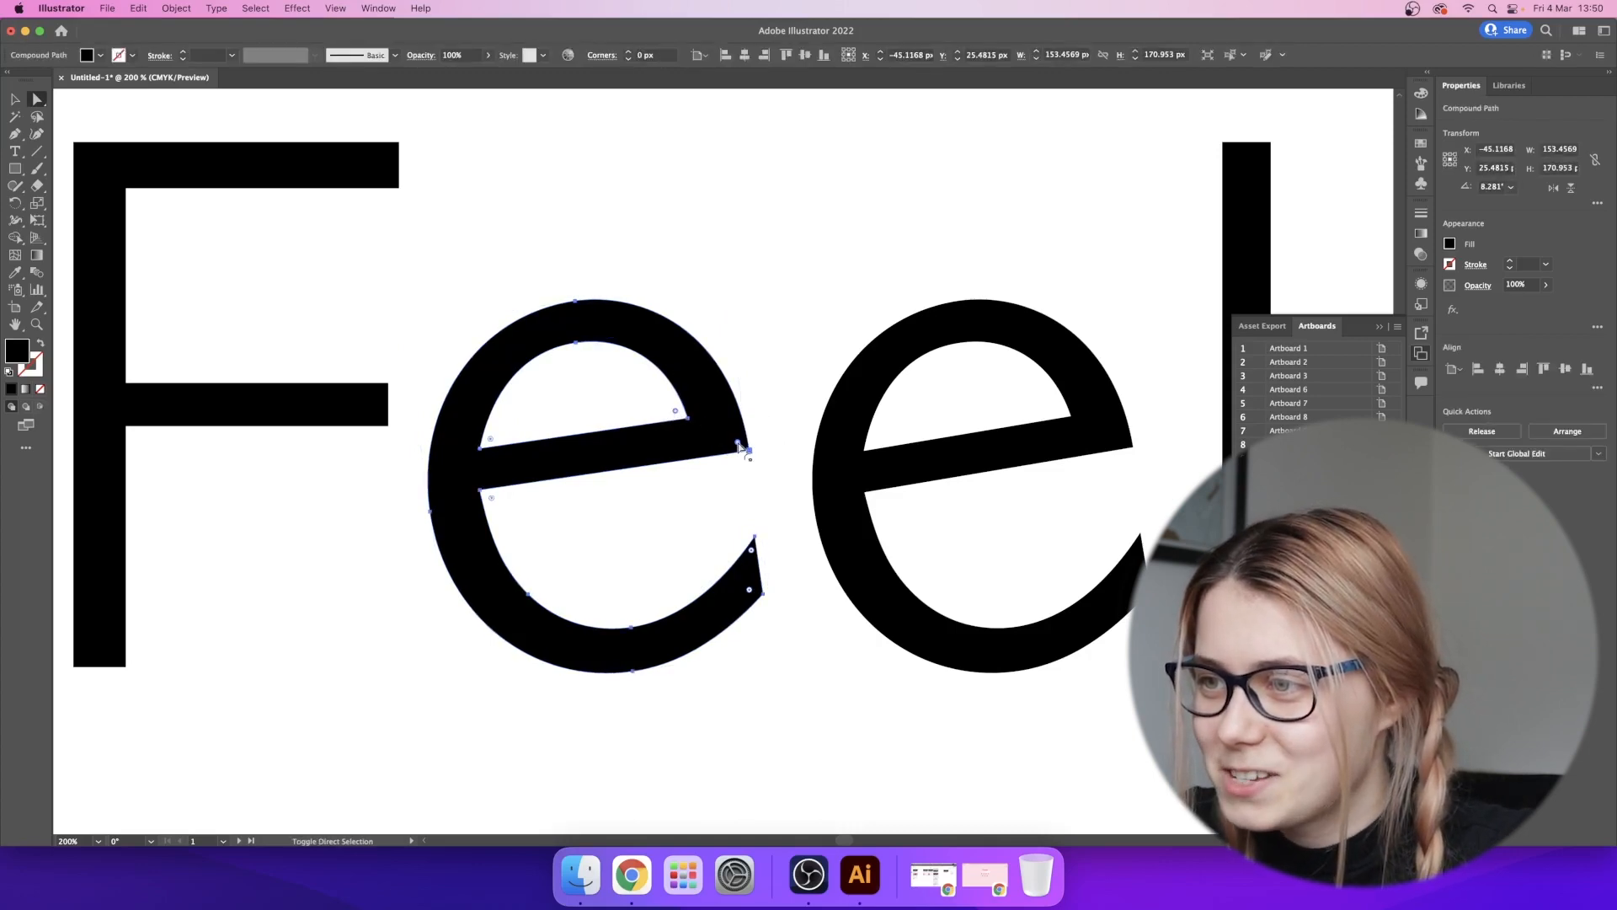
{"action": "left_click_drag", "start_coordinate": [741, 448], "coordinate": [713, 435]}
{"action": "left_click", "coordinate": [757, 345]}
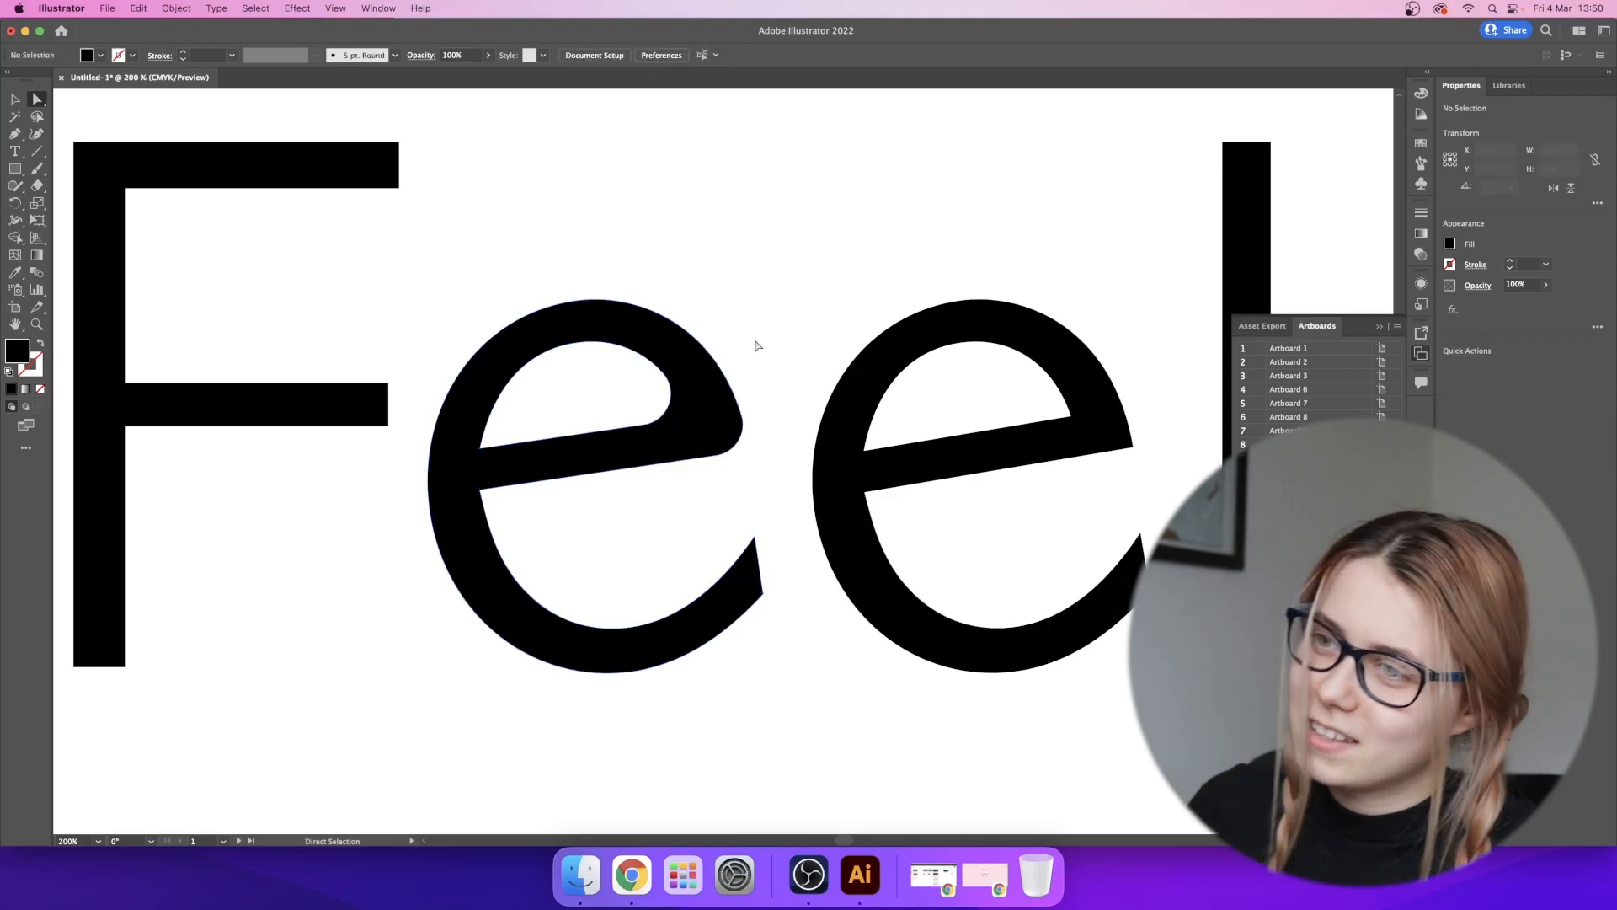
- Undo the corner rounding on the first "e"
{"action": "left_click", "coordinate": [99, 841]}
{"action": "left_click", "coordinate": [135, 680]}
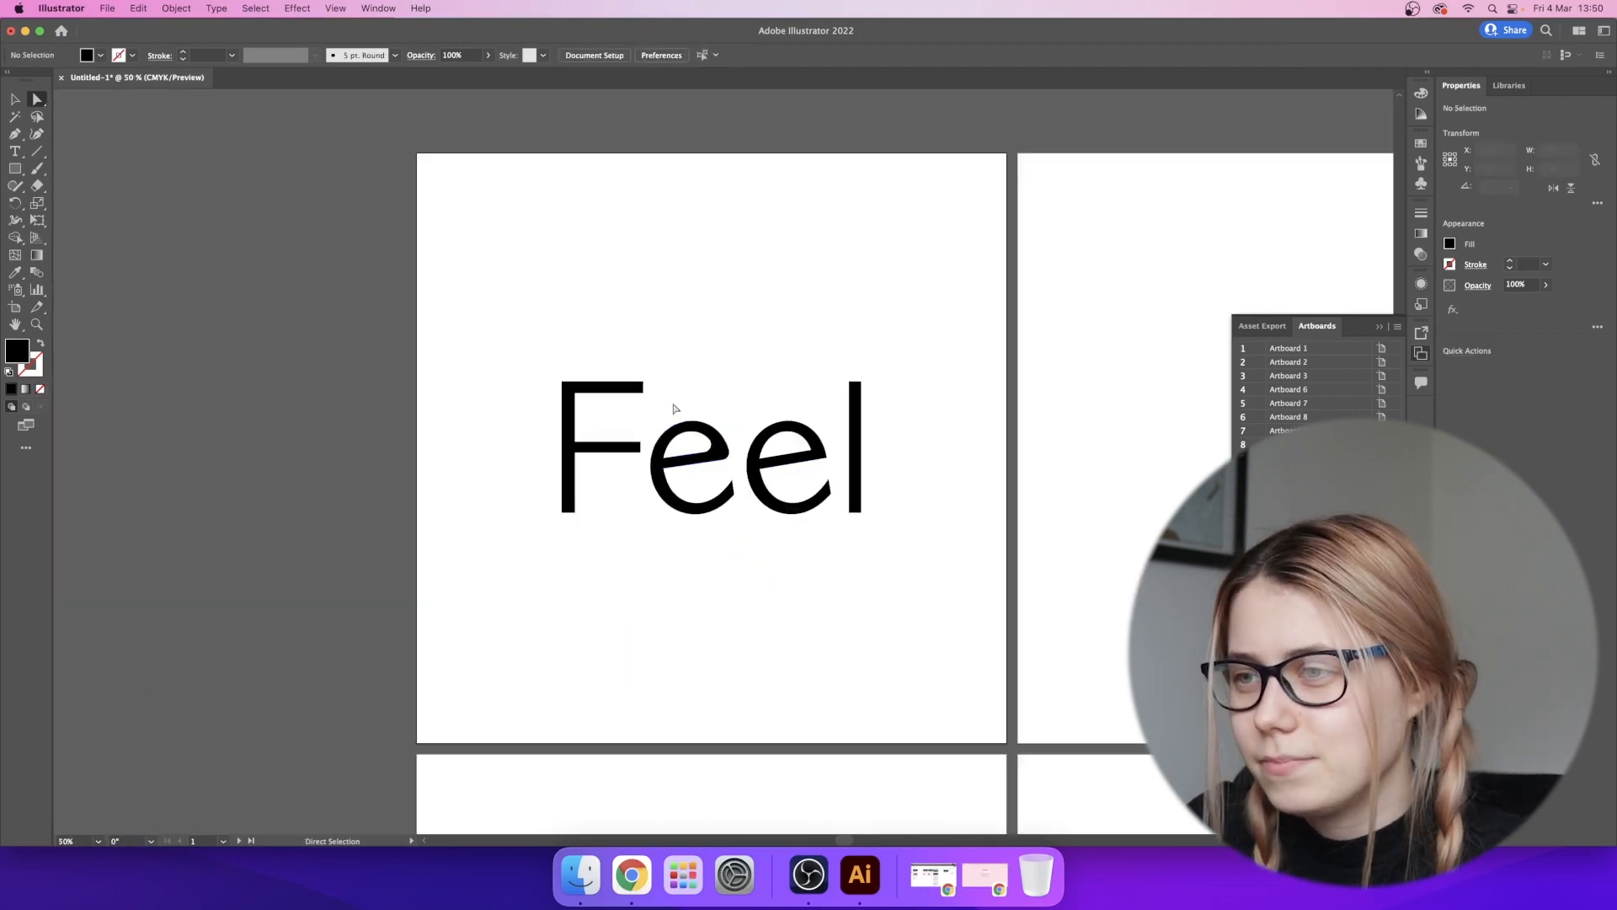
{"action": "key", "text": "super+z"}
{"action": "key", "text": "super+z"}
{"action": "key", "text": "super+z"}
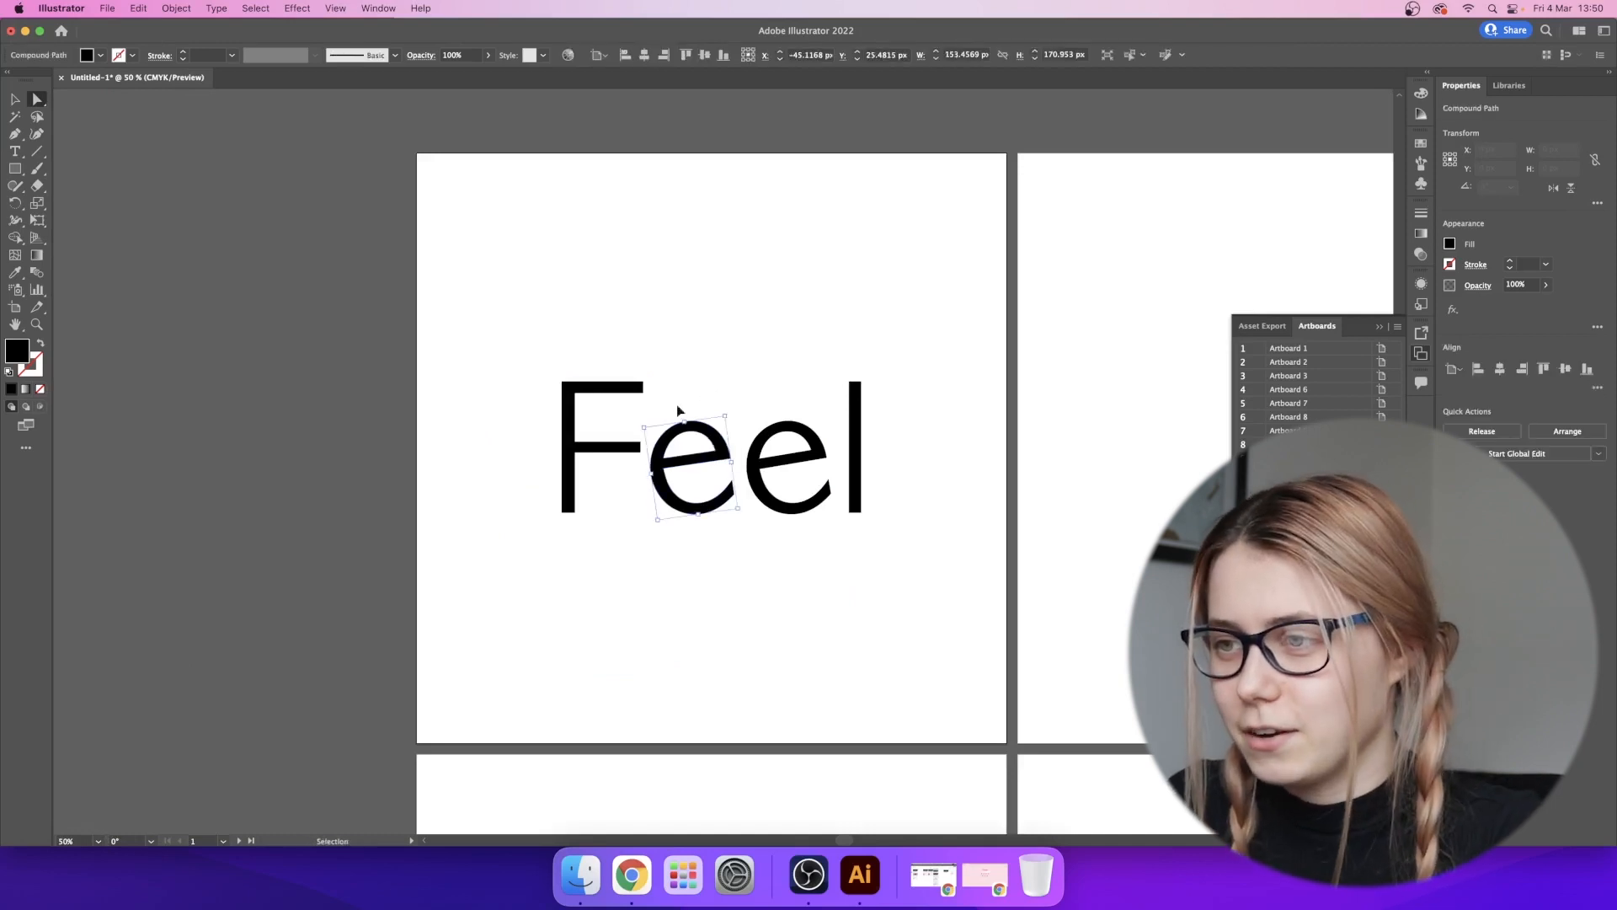
- Replace the second "e" with a duplicate of the tilted first "e", placed between it and the "l"
{"action": "key", "text": "Delete"}
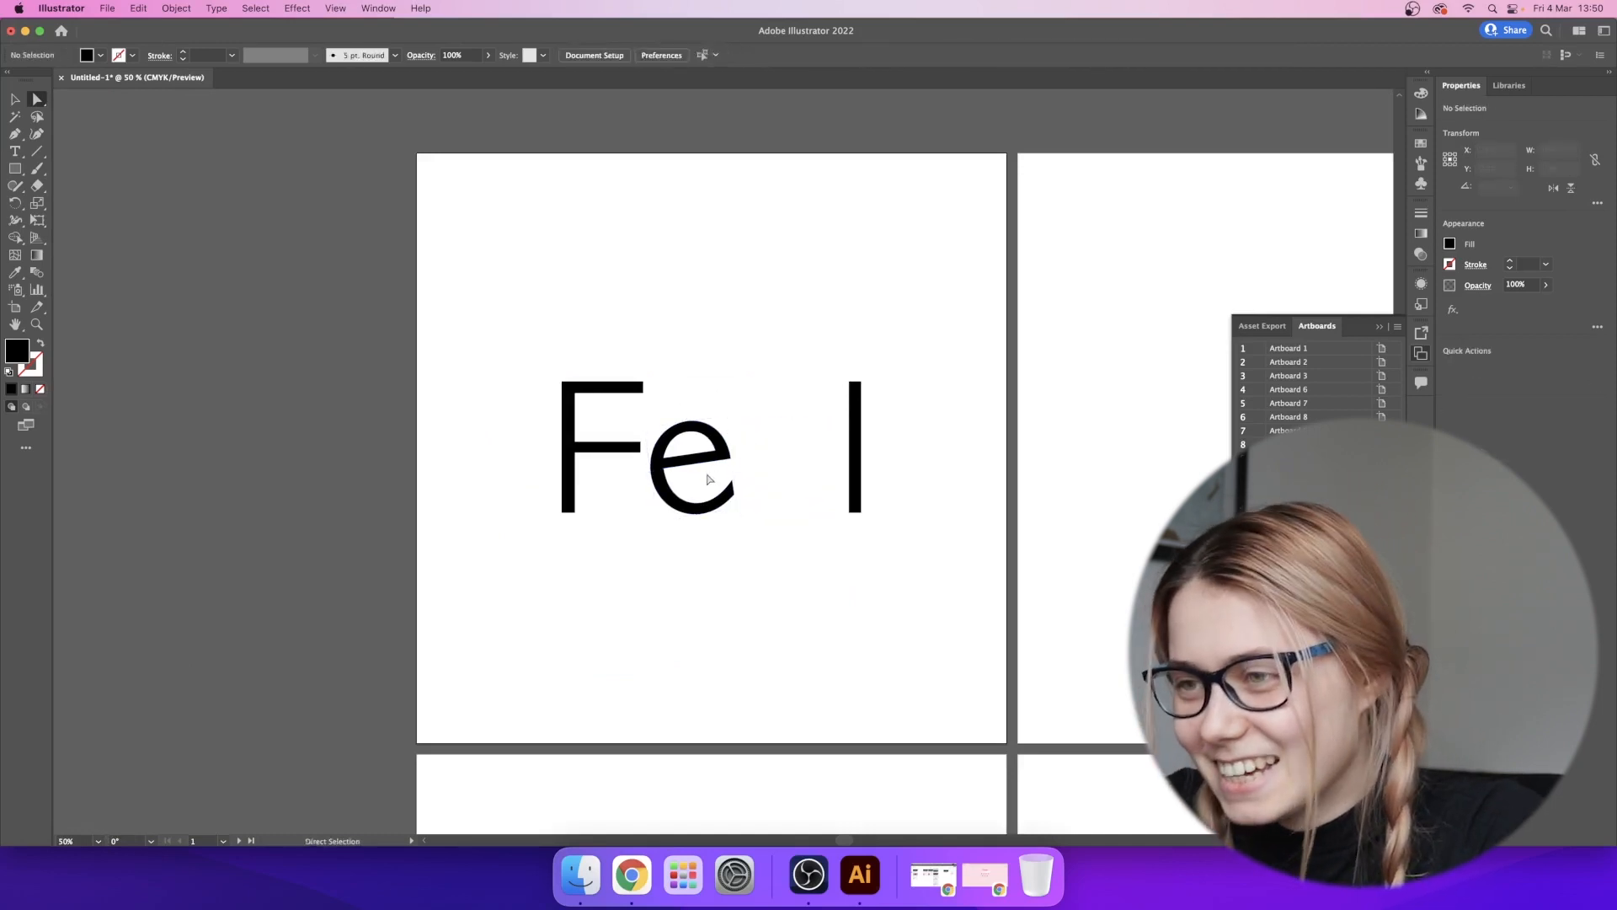
{"action": "left_click", "coordinate": [15, 99]}
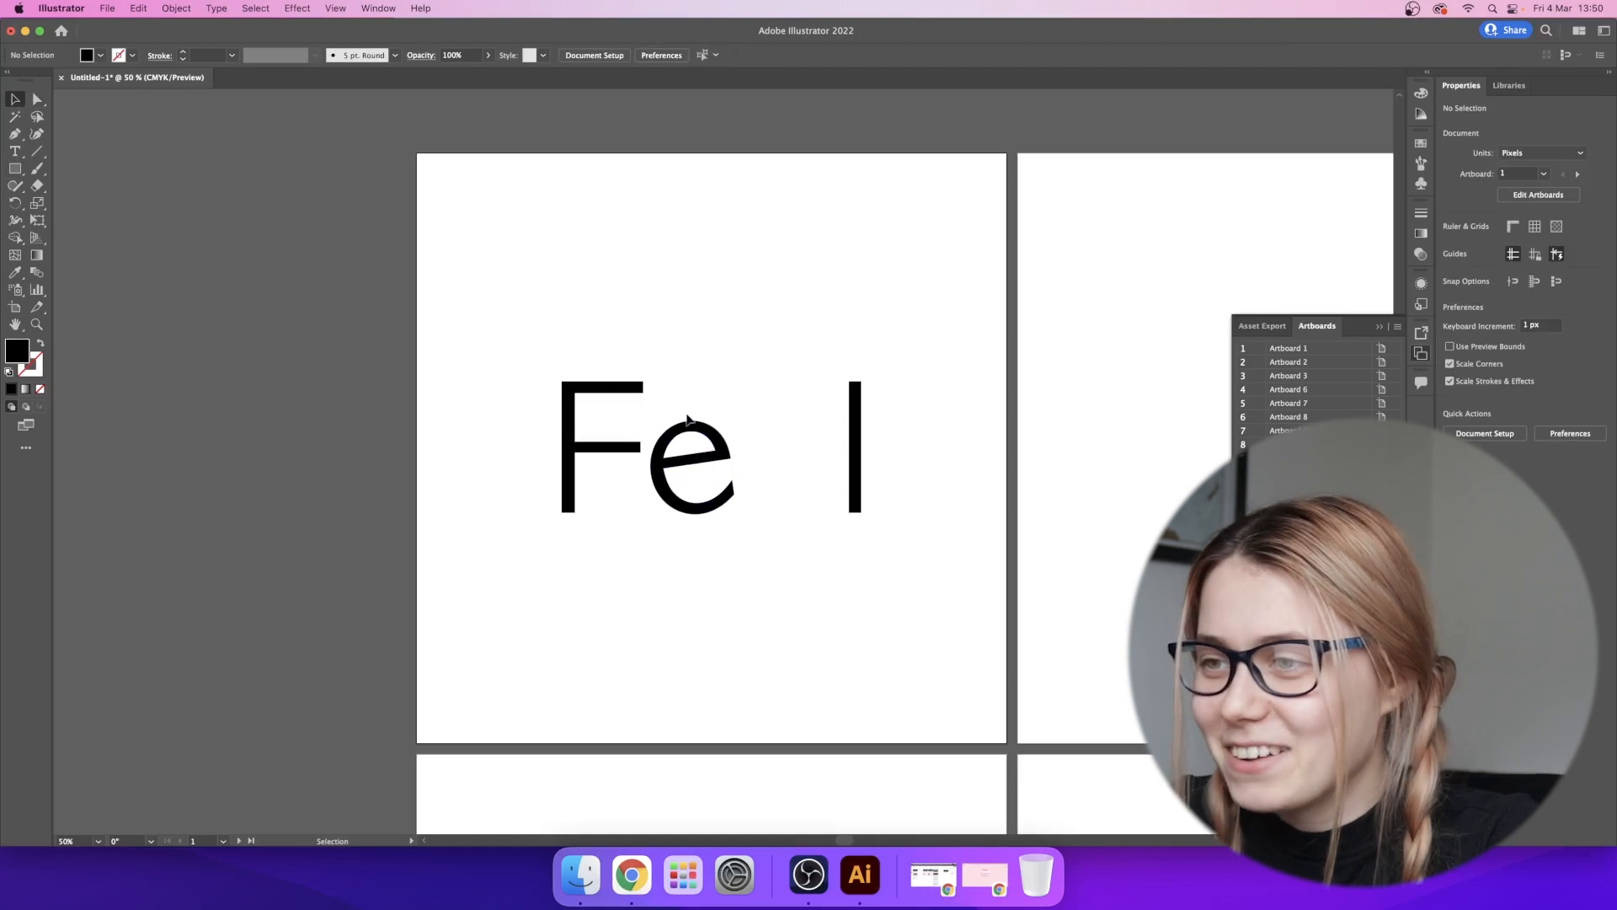
{"action": "key", "text": "super+z"}
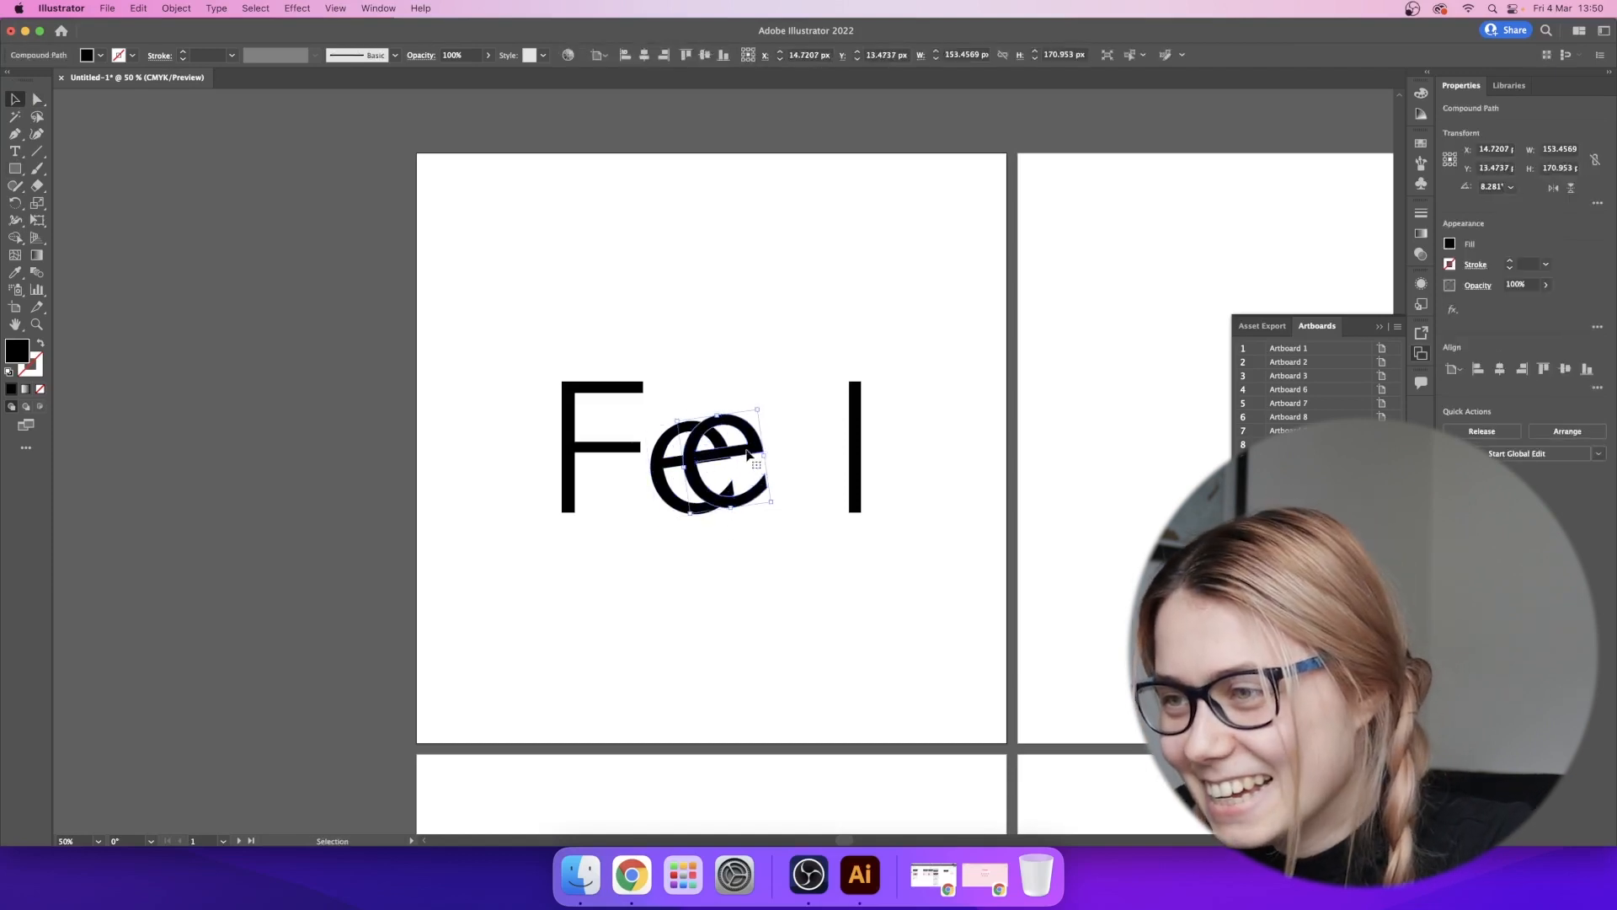
{"action": "left_click_drag", "start_coordinate": [747, 455], "coordinate": [815, 457]}
{"action": "left_click", "coordinate": [917, 437]}
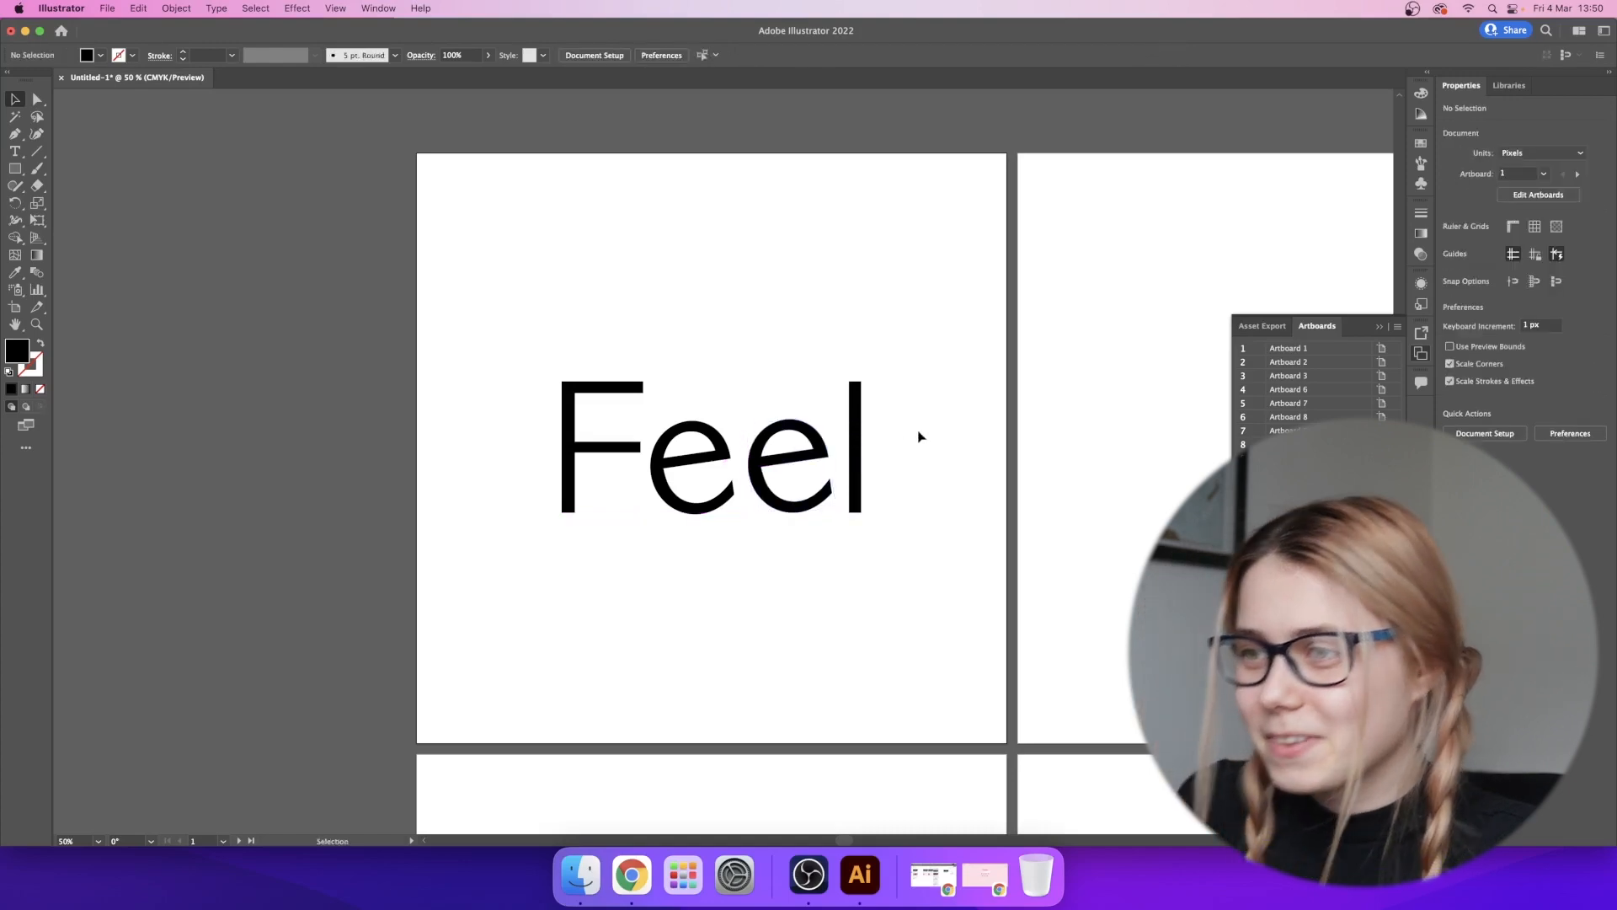
- Reflect the tilted second "e" across the vertical axis
{"action": "left_click", "coordinate": [37, 325]}
{"action": "left_click", "coordinate": [634, 470]}
{"action": "left_click_drag", "start_coordinate": [855, 474], "coordinate": [806, 461]}
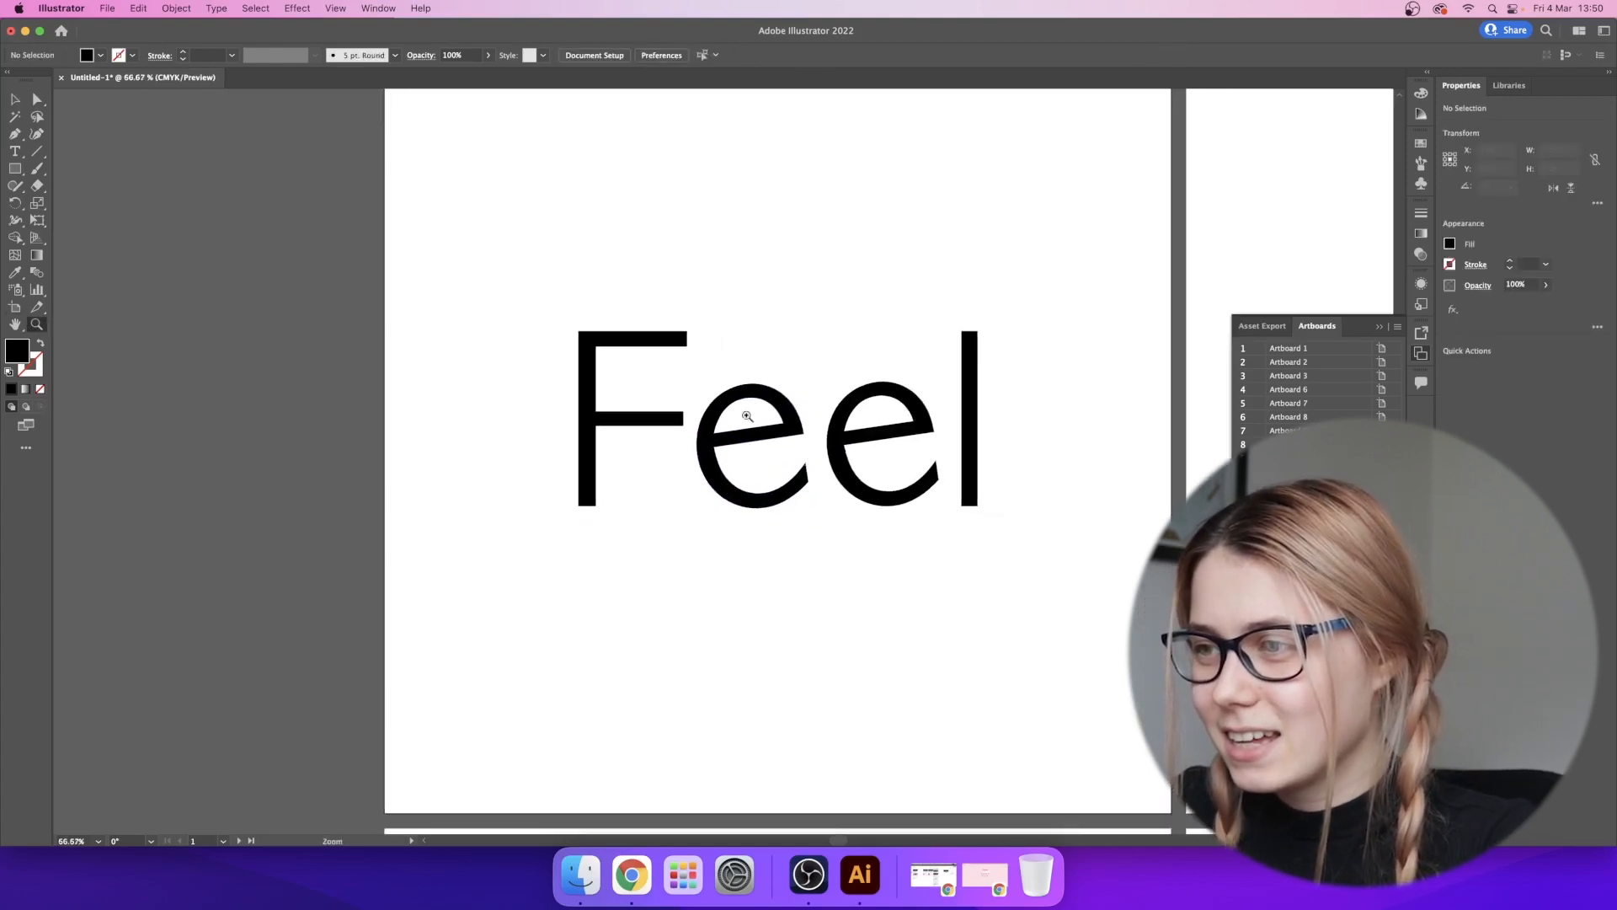
{"action": "key", "text": "v"}
{"action": "left_click", "coordinate": [849, 463]}
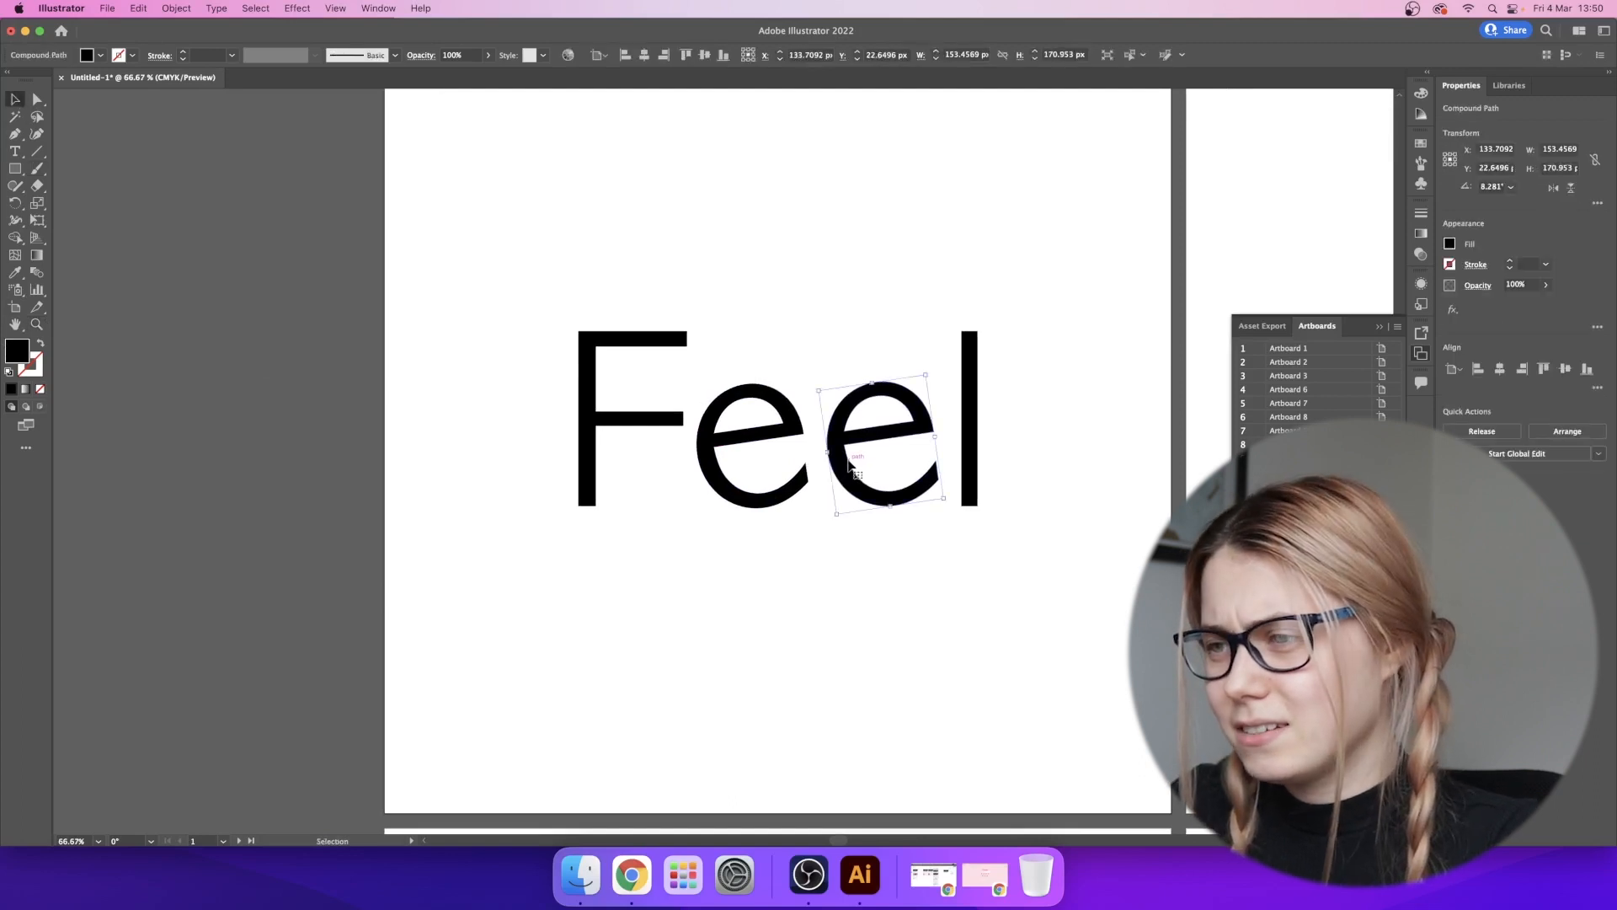
{"action": "right_click", "coordinate": [844, 461]}
{"action": "mouse_move", "coordinate": [895, 642]}
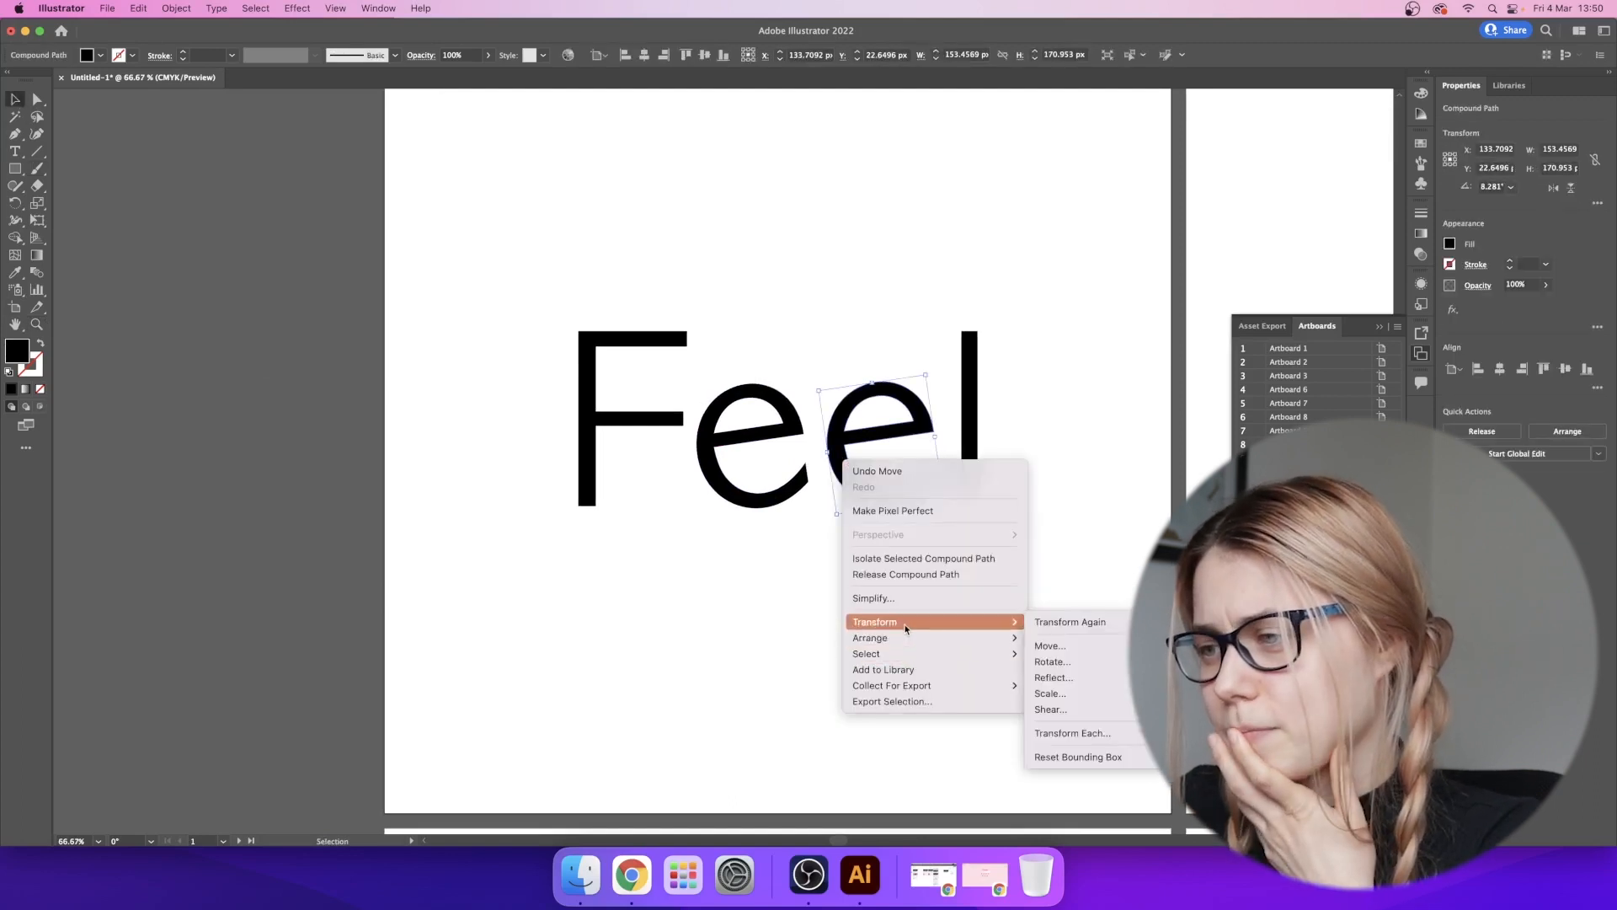
{"action": "left_click", "coordinate": [1083, 675]}
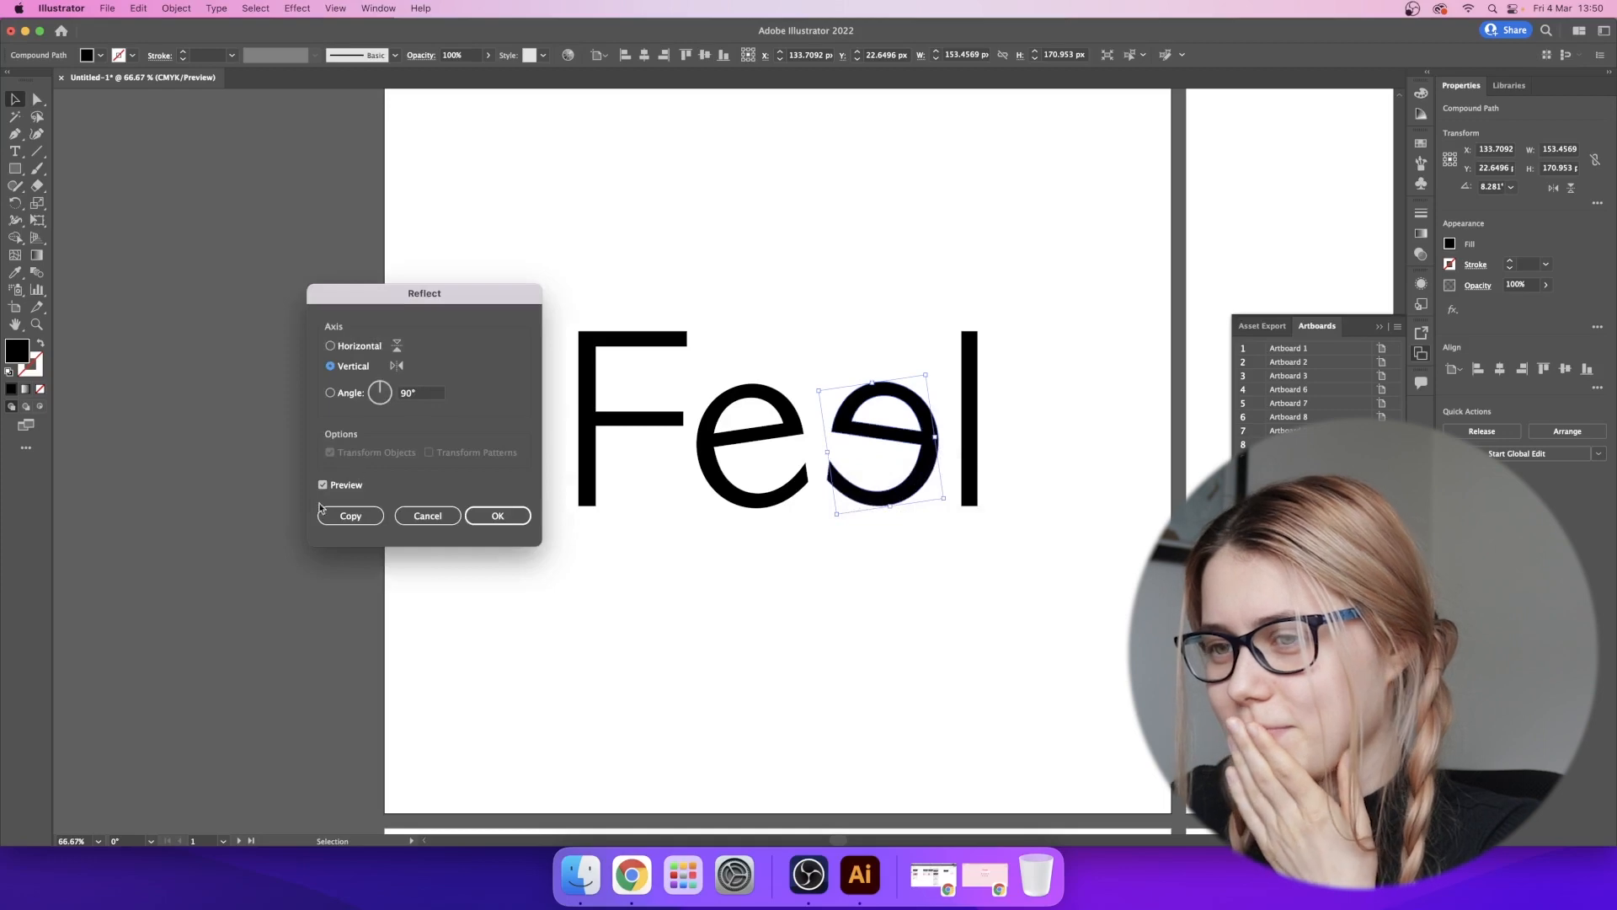
{"action": "left_click", "coordinate": [506, 517]}
{"action": "left_click", "coordinate": [773, 592]}
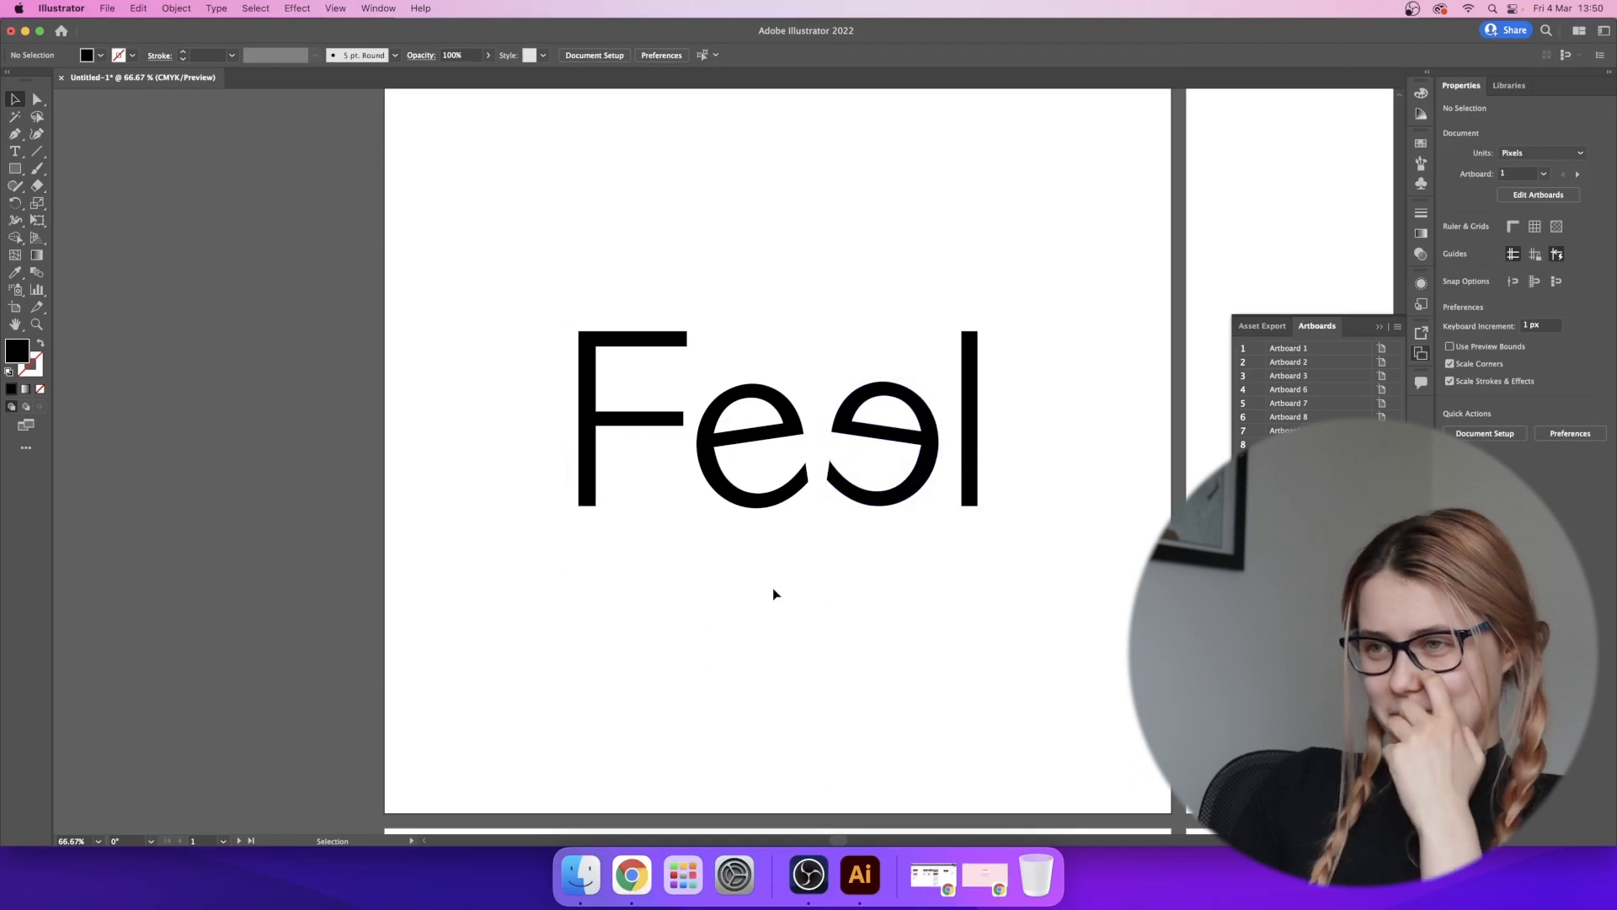
- Place a copy of the mirrored "Feel" lettering below the word and return the upper second "e" to its unreflected form
{"action": "left_click_drag", "start_coordinate": [497, 309], "coordinate": [1029, 564]}
{"action": "scroll", "coordinate": [1024, 562], "scroll_direction": "down", "scroll_amount": 2}
{"action": "scroll", "coordinate": [1021, 560], "scroll_direction": "down", "scroll_amount": 2}
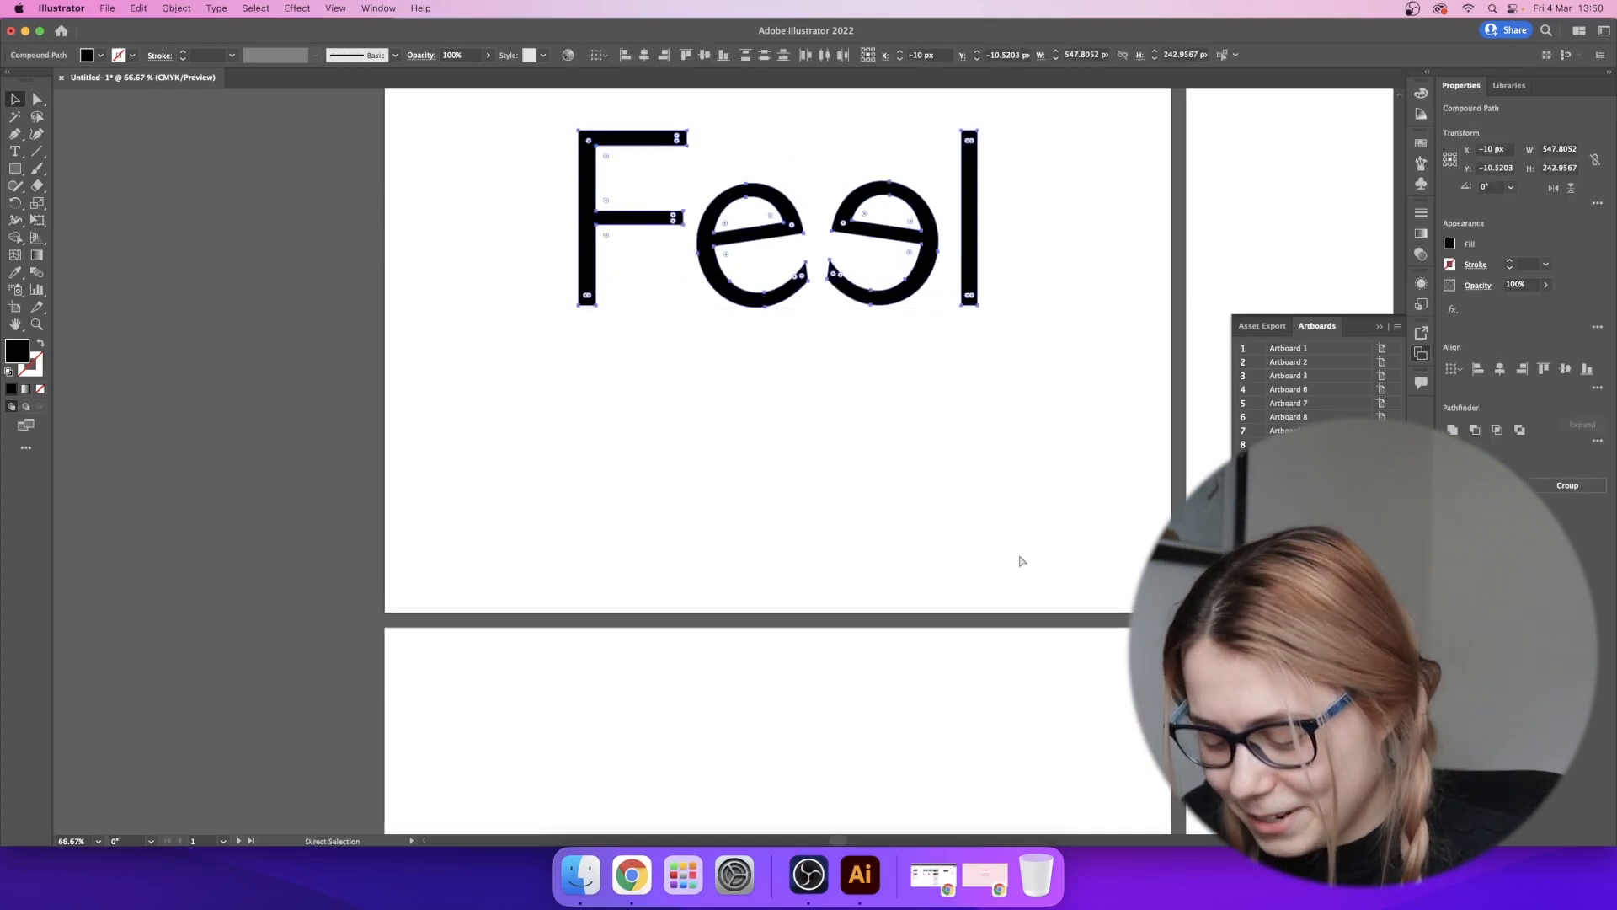
{"action": "key", "text": "a"}
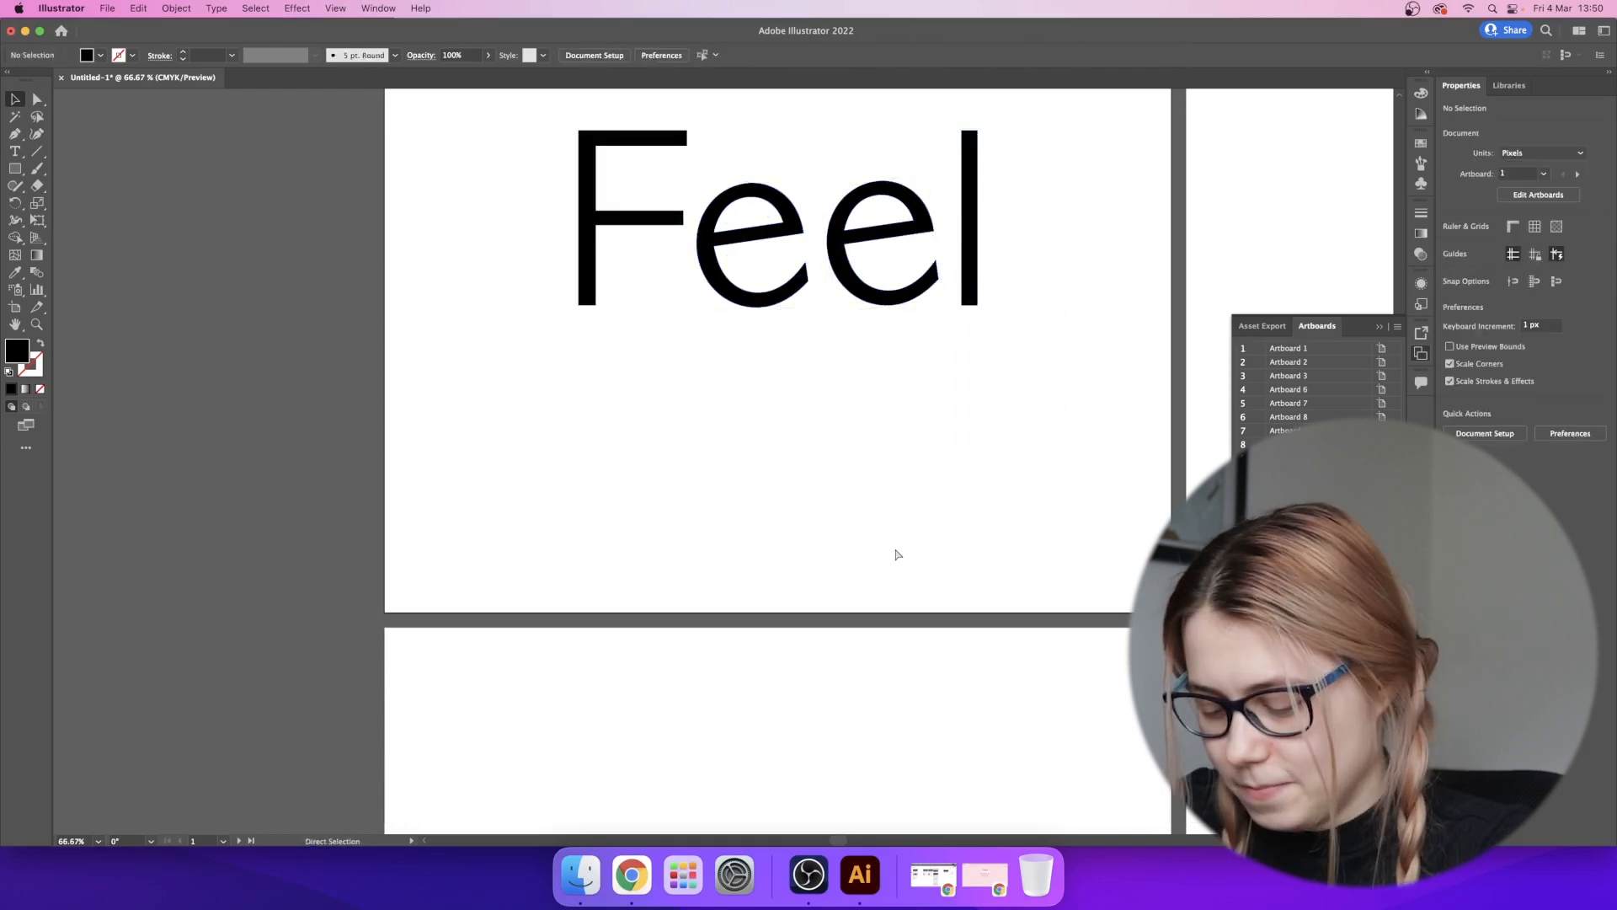
{"action": "key", "text": "ctrl+v"}
{"action": "left_click_drag", "start_coordinate": [813, 455], "coordinate": [921, 598]}
{"action": "left_click", "coordinate": [809, 409]}
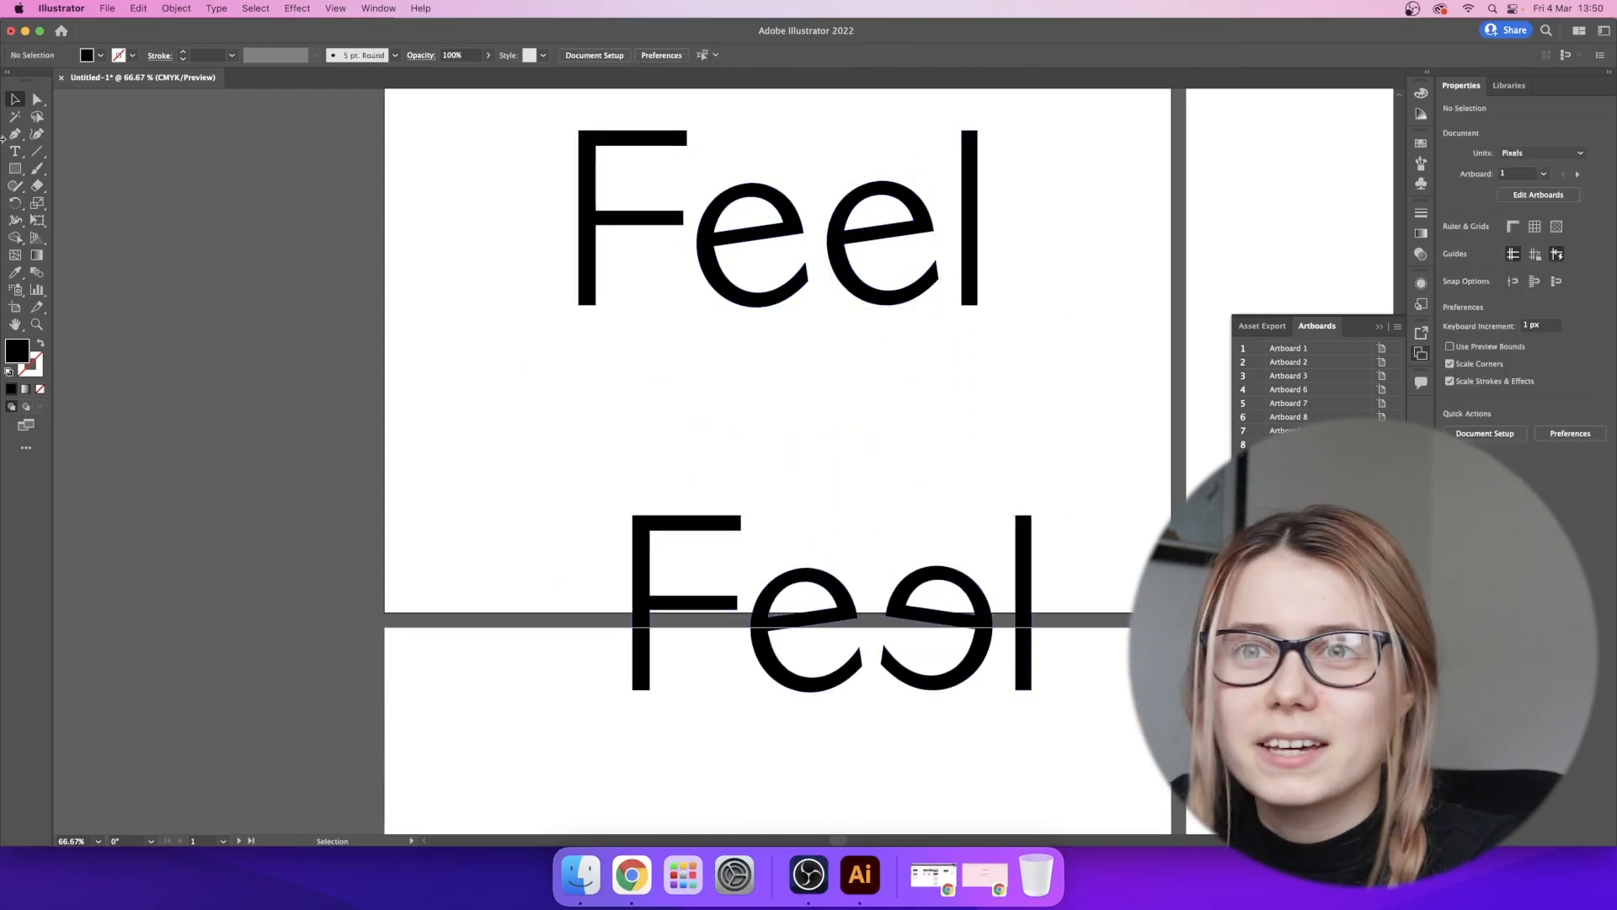
- Draw a smile-shaped curve about 306 by 59 px beneath the upper word's two "e" letters with the Pen tool
{"action": "left_click", "coordinate": [14, 133]}
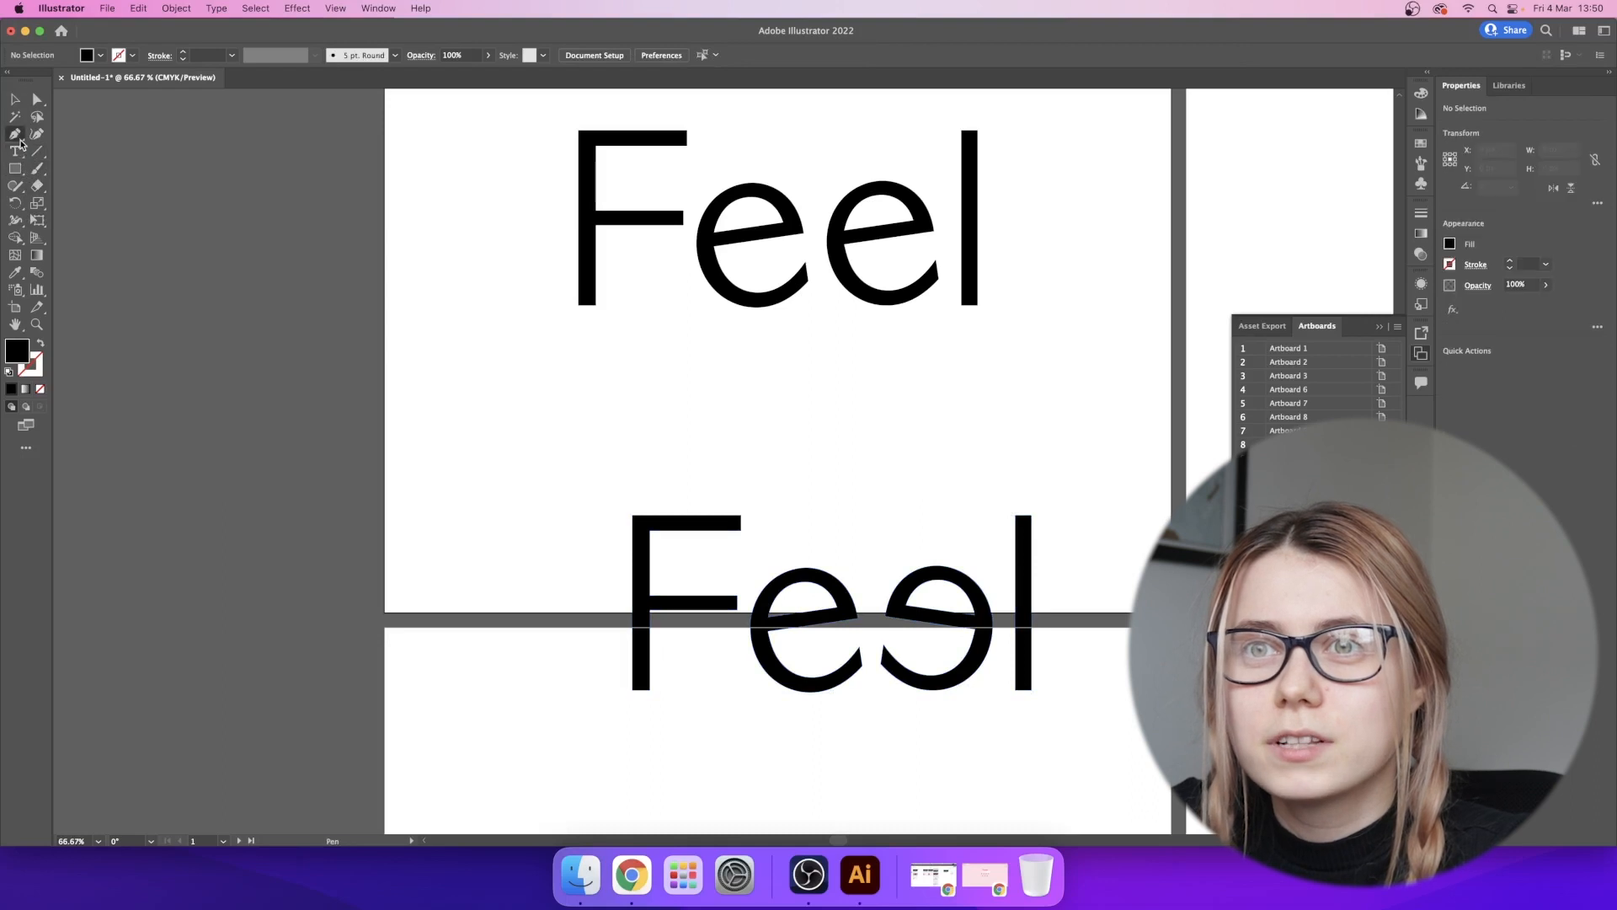
{"action": "left_click", "coordinate": [715, 311]}
{"action": "left_click", "coordinate": [793, 391]}
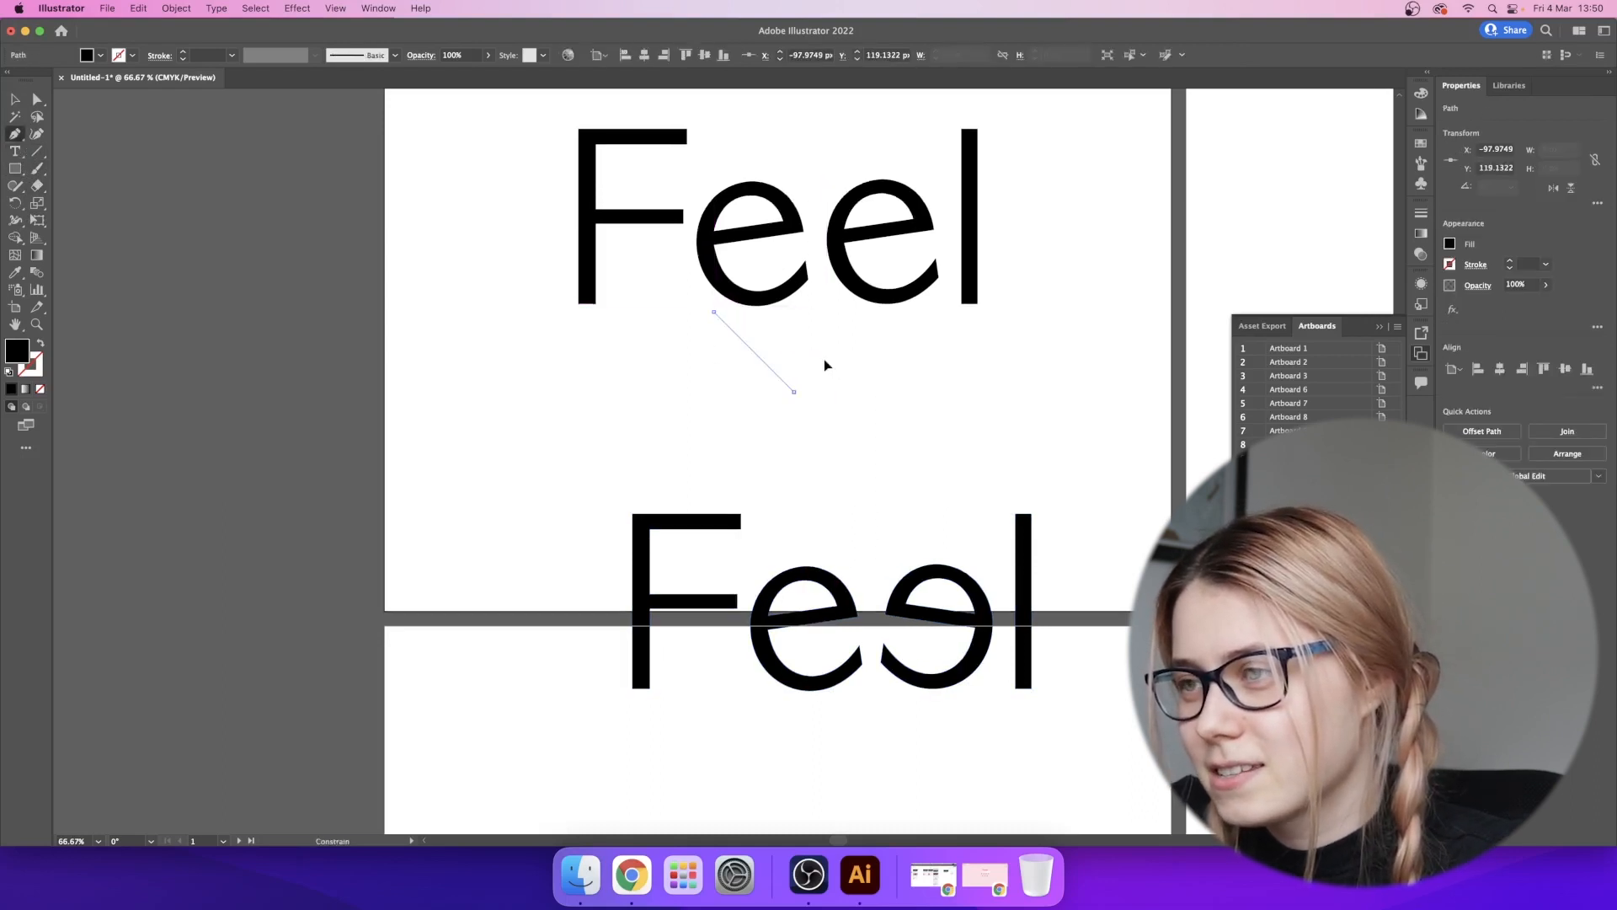
{"action": "key", "text": "super+z"}
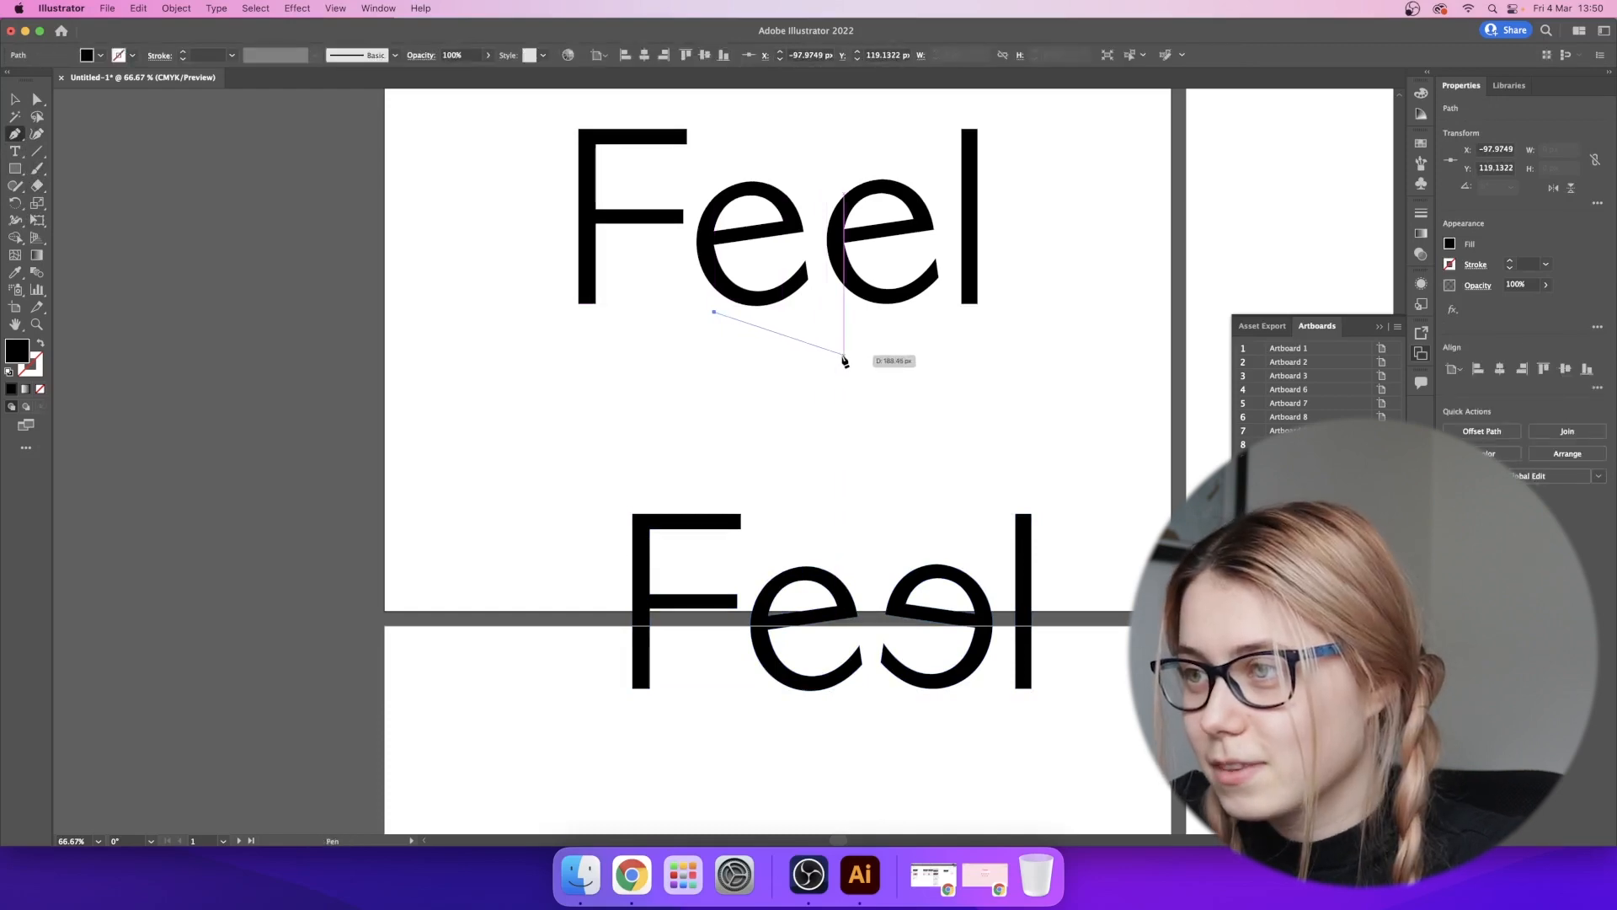
{"action": "left_click_drag", "start_coordinate": [837, 354], "coordinate": [948, 348]}
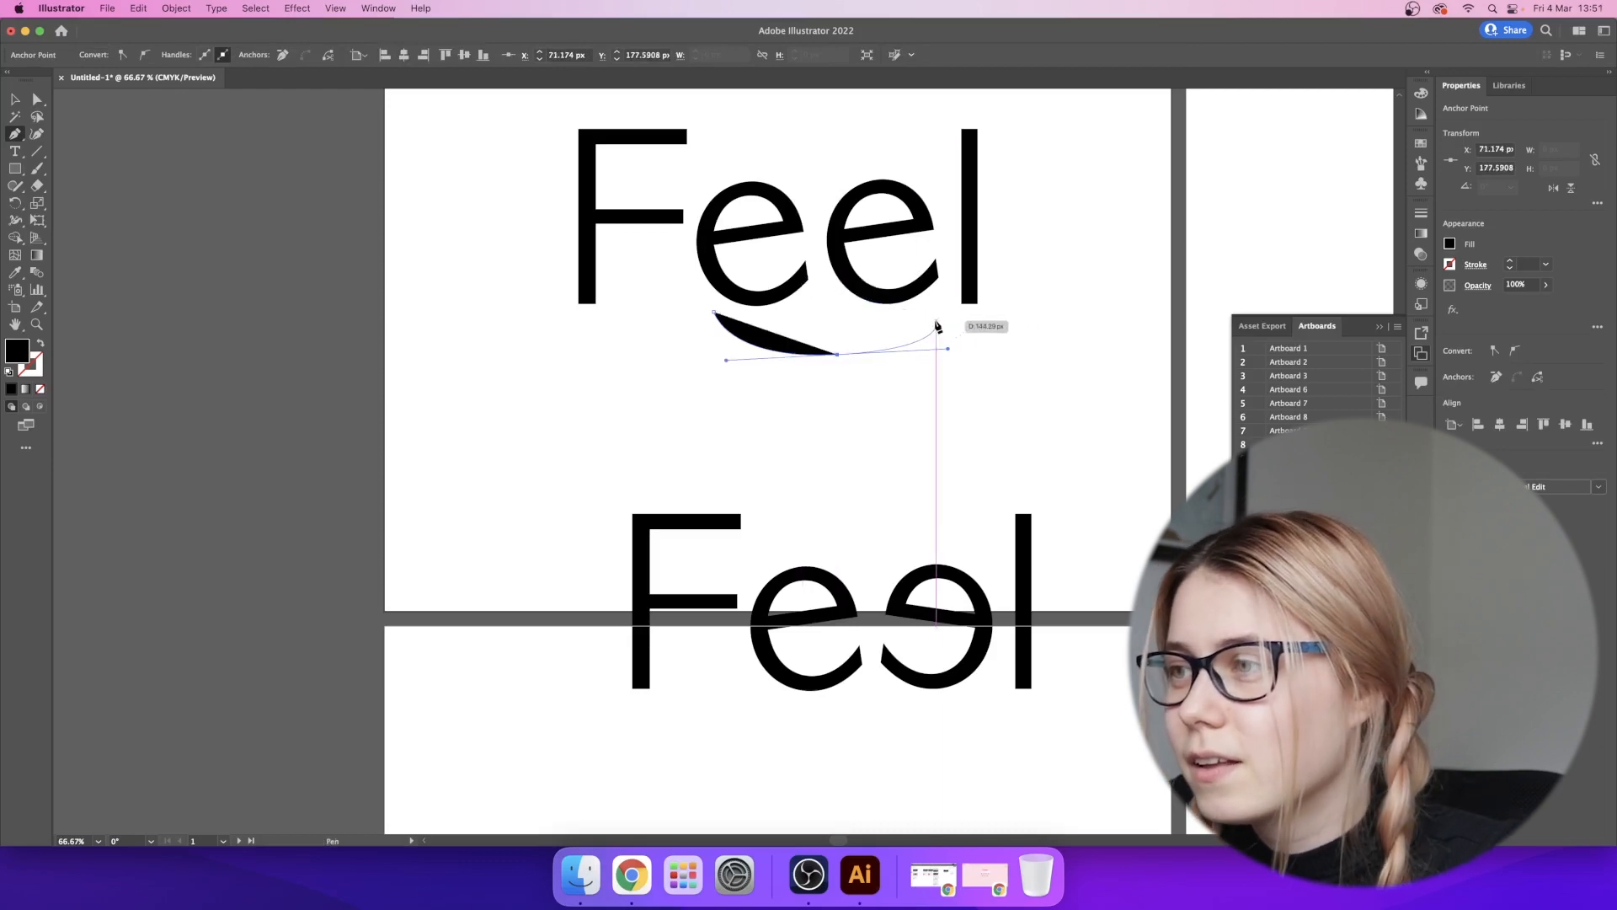
{"action": "left_click", "coordinate": [938, 325]}
{"action": "key", "text": "v"}
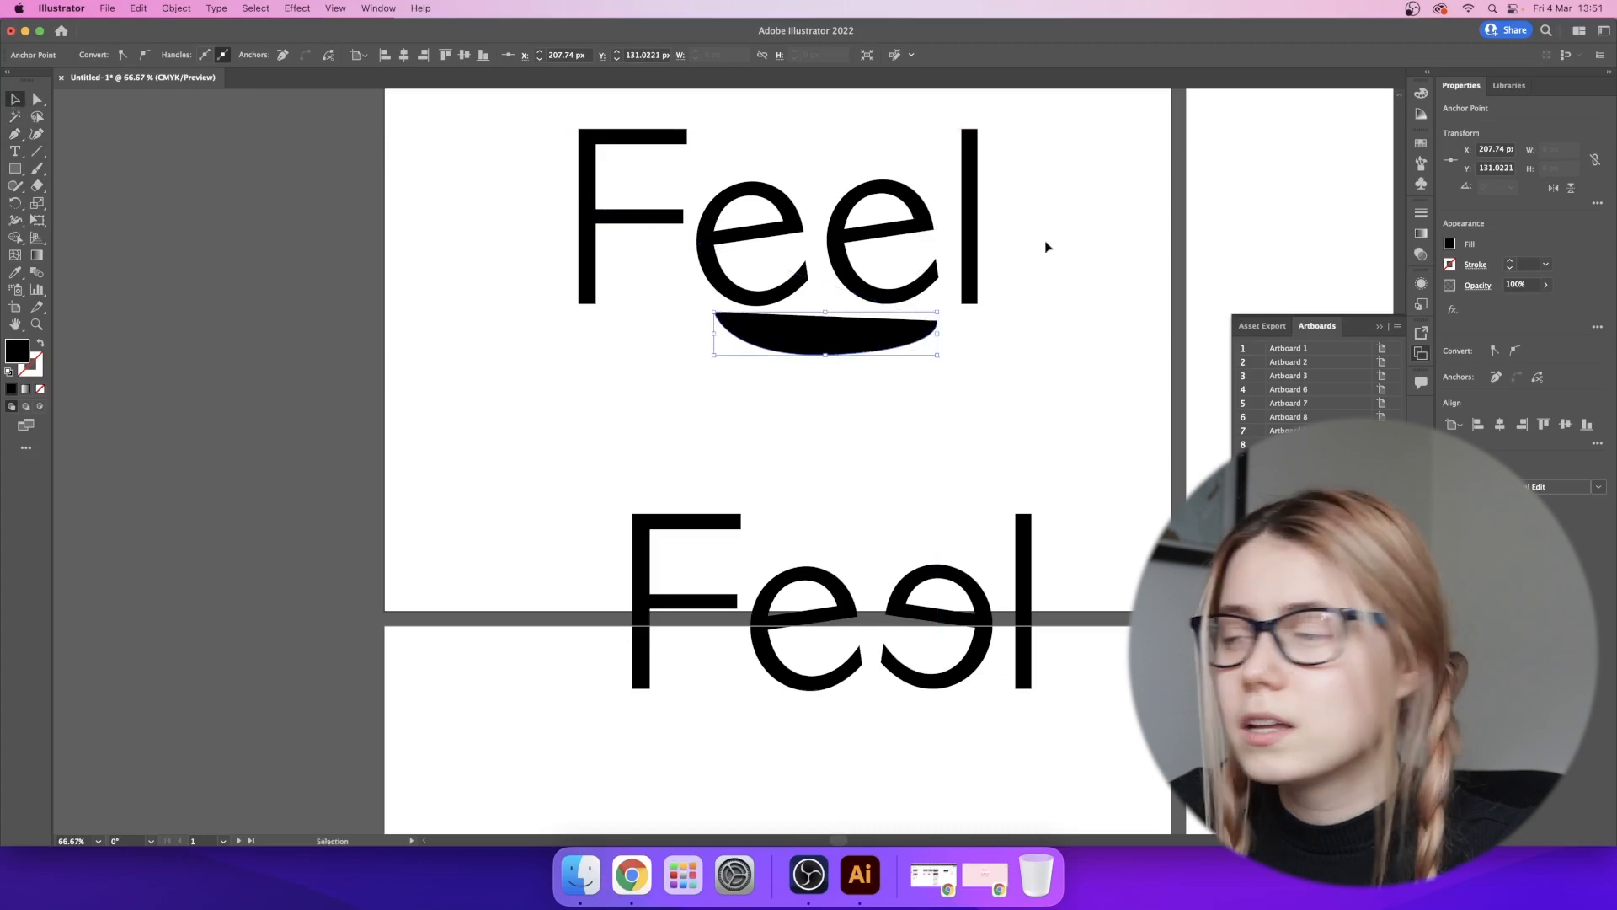
- Give the smile curve a black stroke and remove its fill
{"action": "left_click", "coordinate": [1450, 264]}
{"action": "left_click", "coordinate": [1320, 316]}
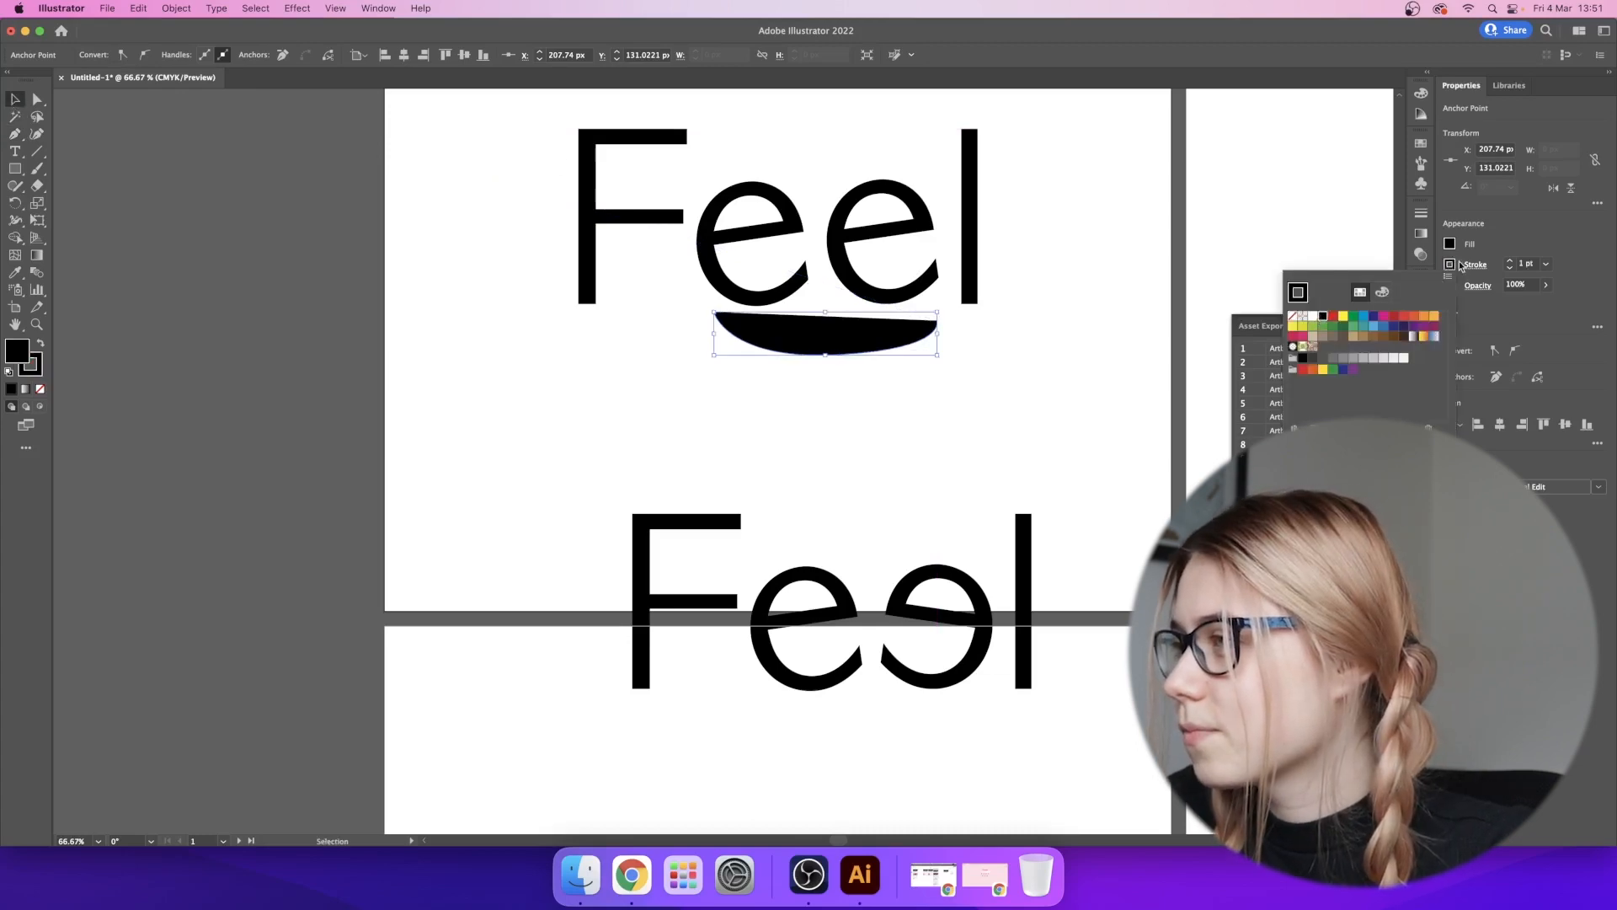
{"action": "left_click", "coordinate": [1450, 244]}
{"action": "left_click", "coordinate": [1292, 296]}
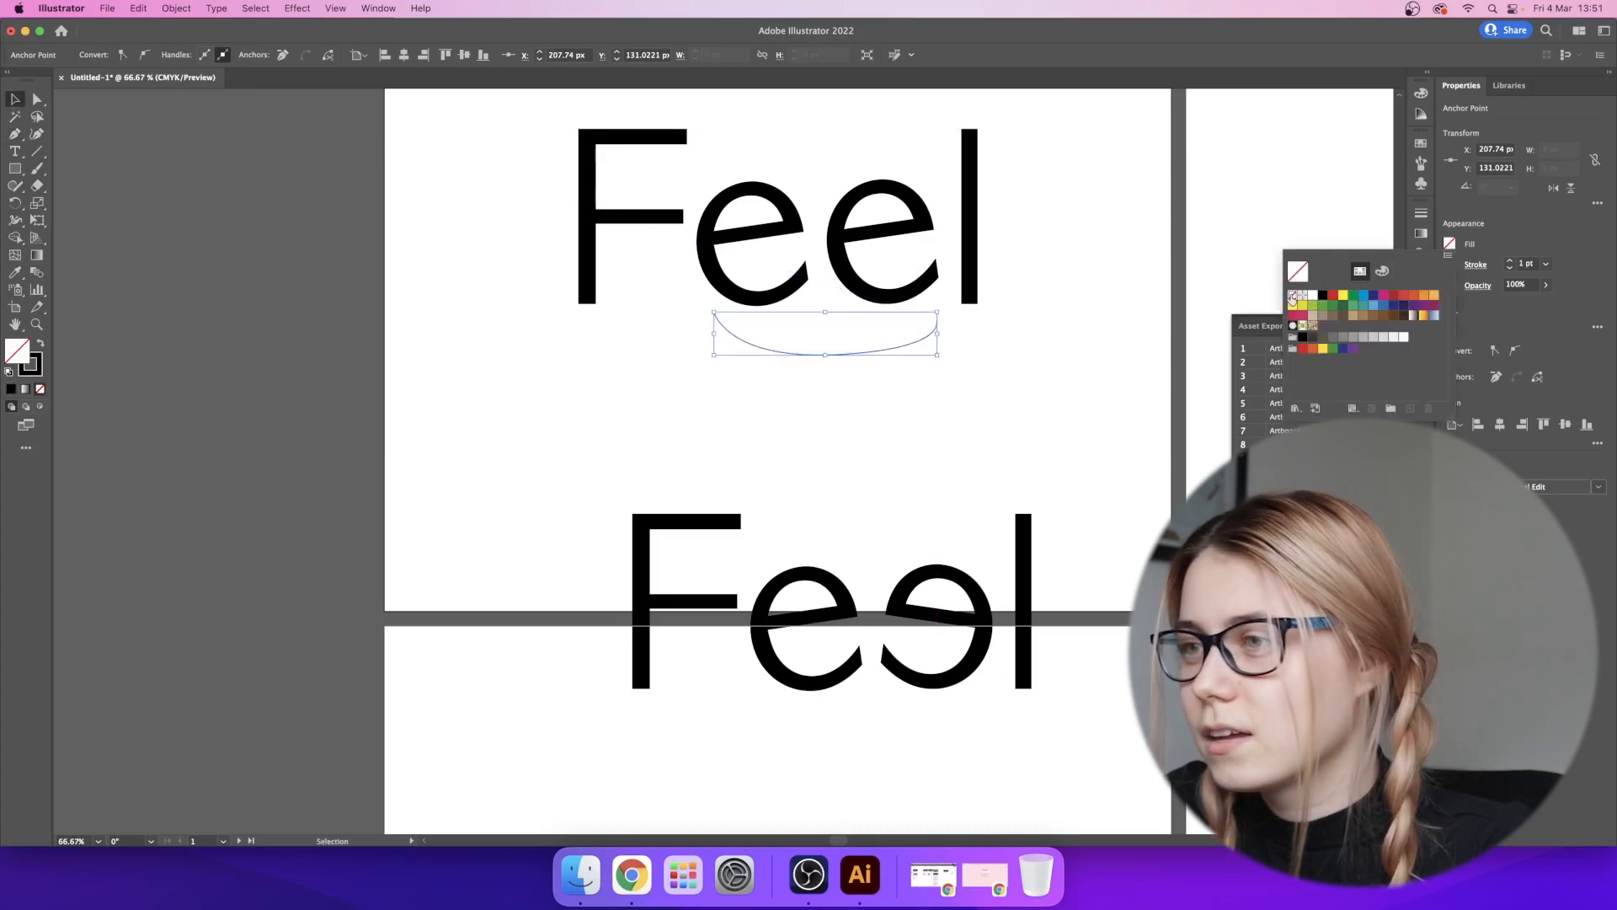
{"action": "left_click", "coordinate": [14, 99]}
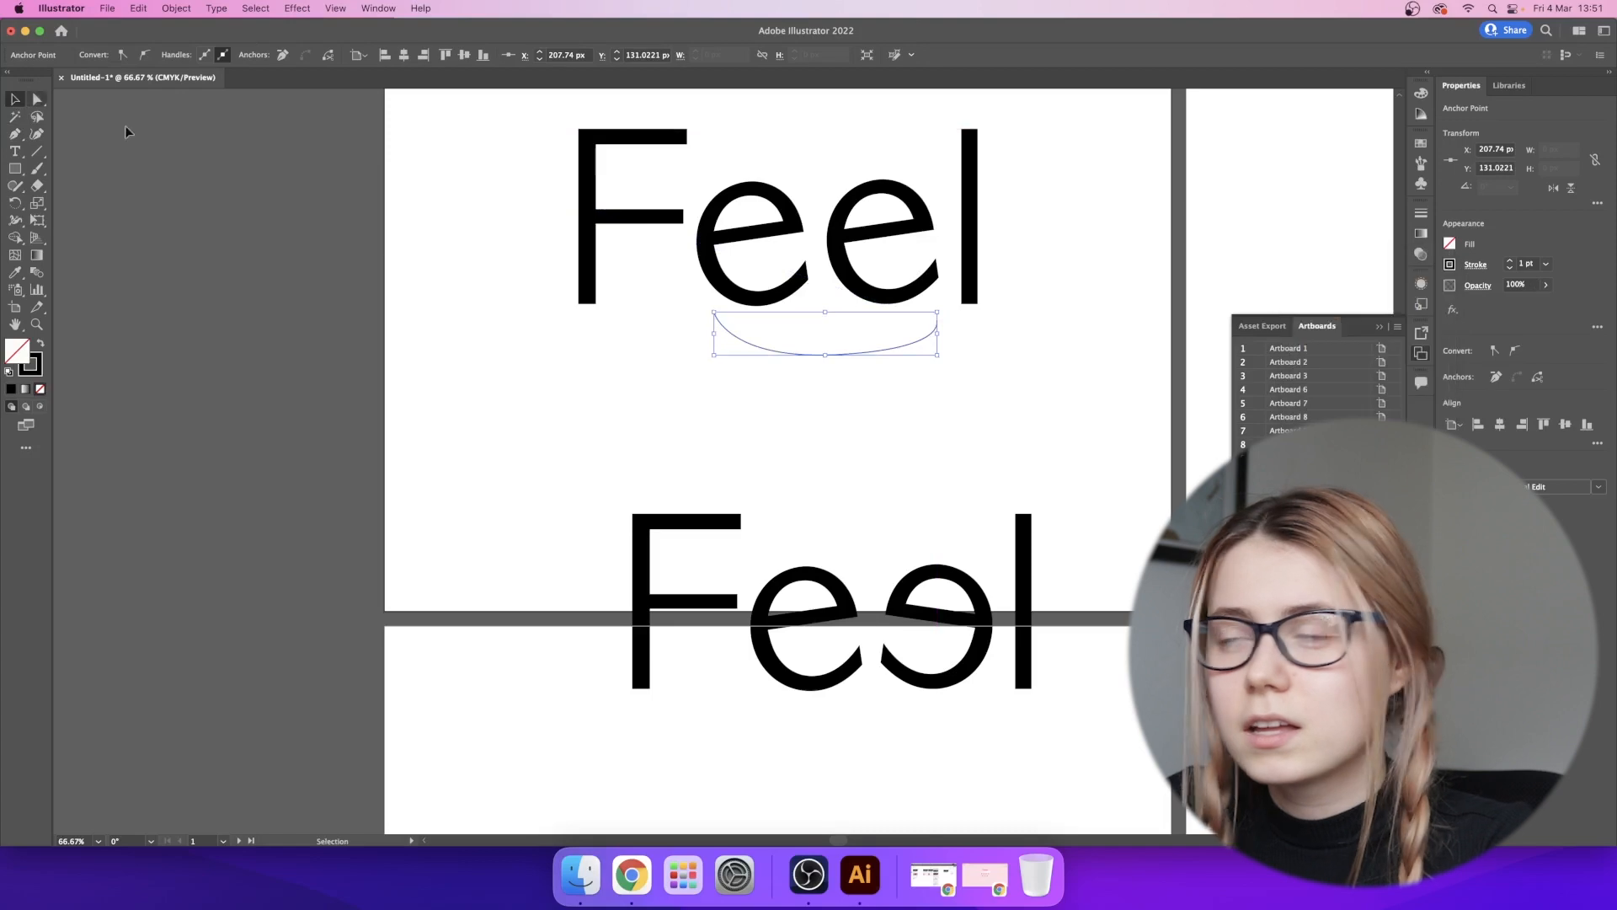
- Set the smile curve's stroke weight to 7 pt and leave the curve selected
{"action": "left_click", "coordinate": [1510, 263]}
{"action": "left_click", "coordinate": [1510, 264]}
{"action": "left_click", "coordinate": [1510, 264]}
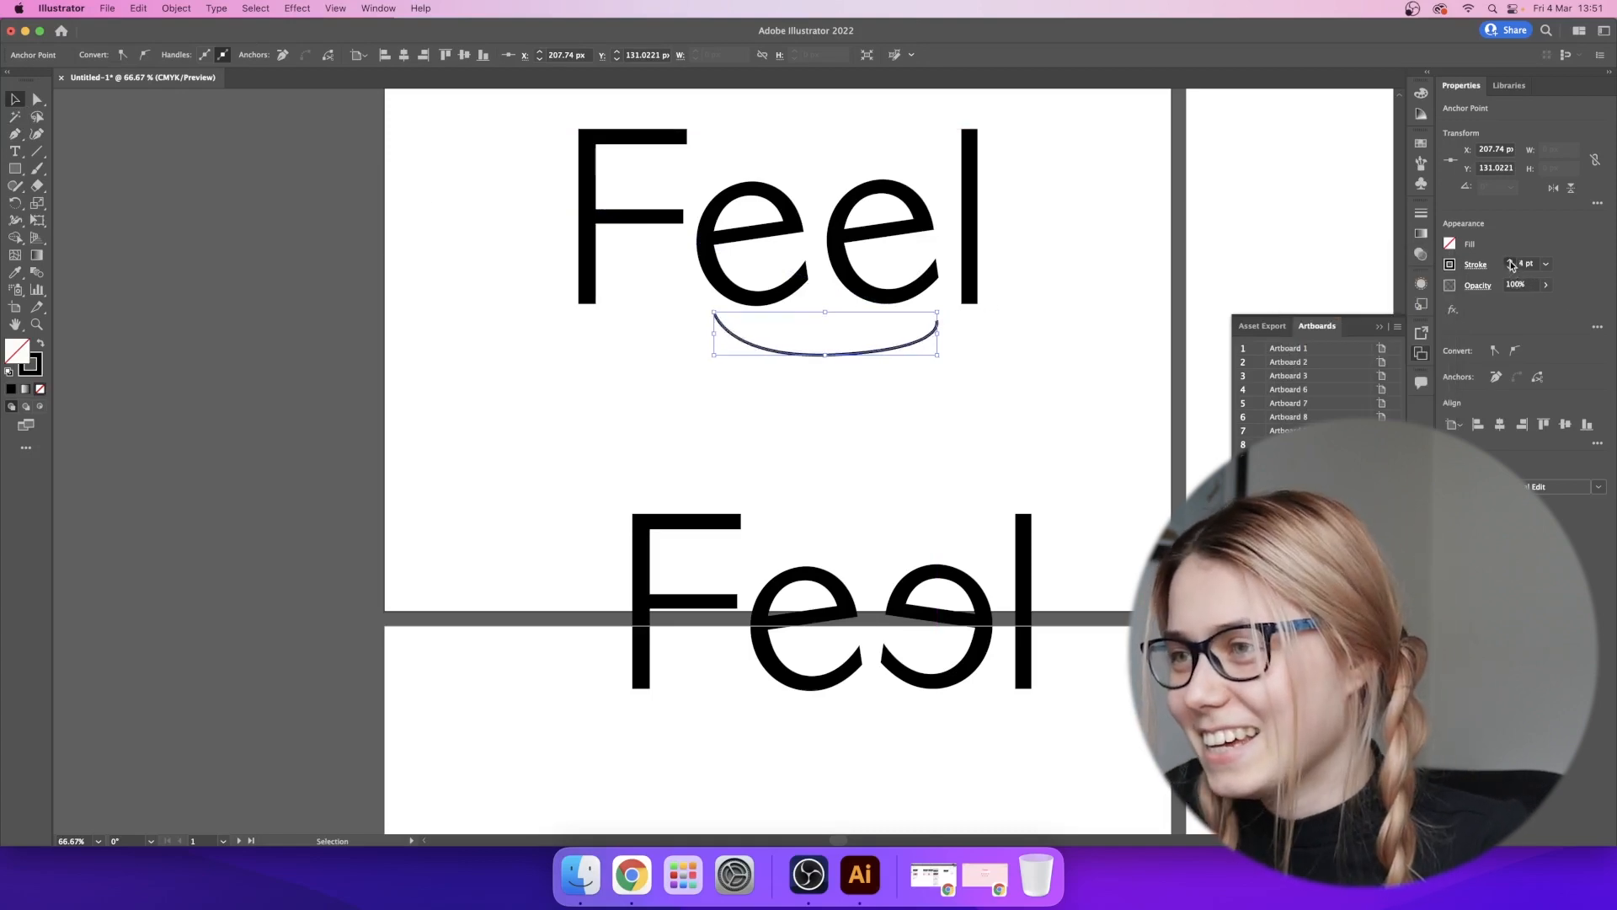
{"action": "left_click", "coordinate": [1510, 263]}
{"action": "left_click", "coordinate": [1511, 264]}
{"action": "left_click", "coordinate": [1511, 264]}
{"action": "left_click", "coordinate": [1094, 328]}
{"action": "left_click", "coordinate": [800, 356]}
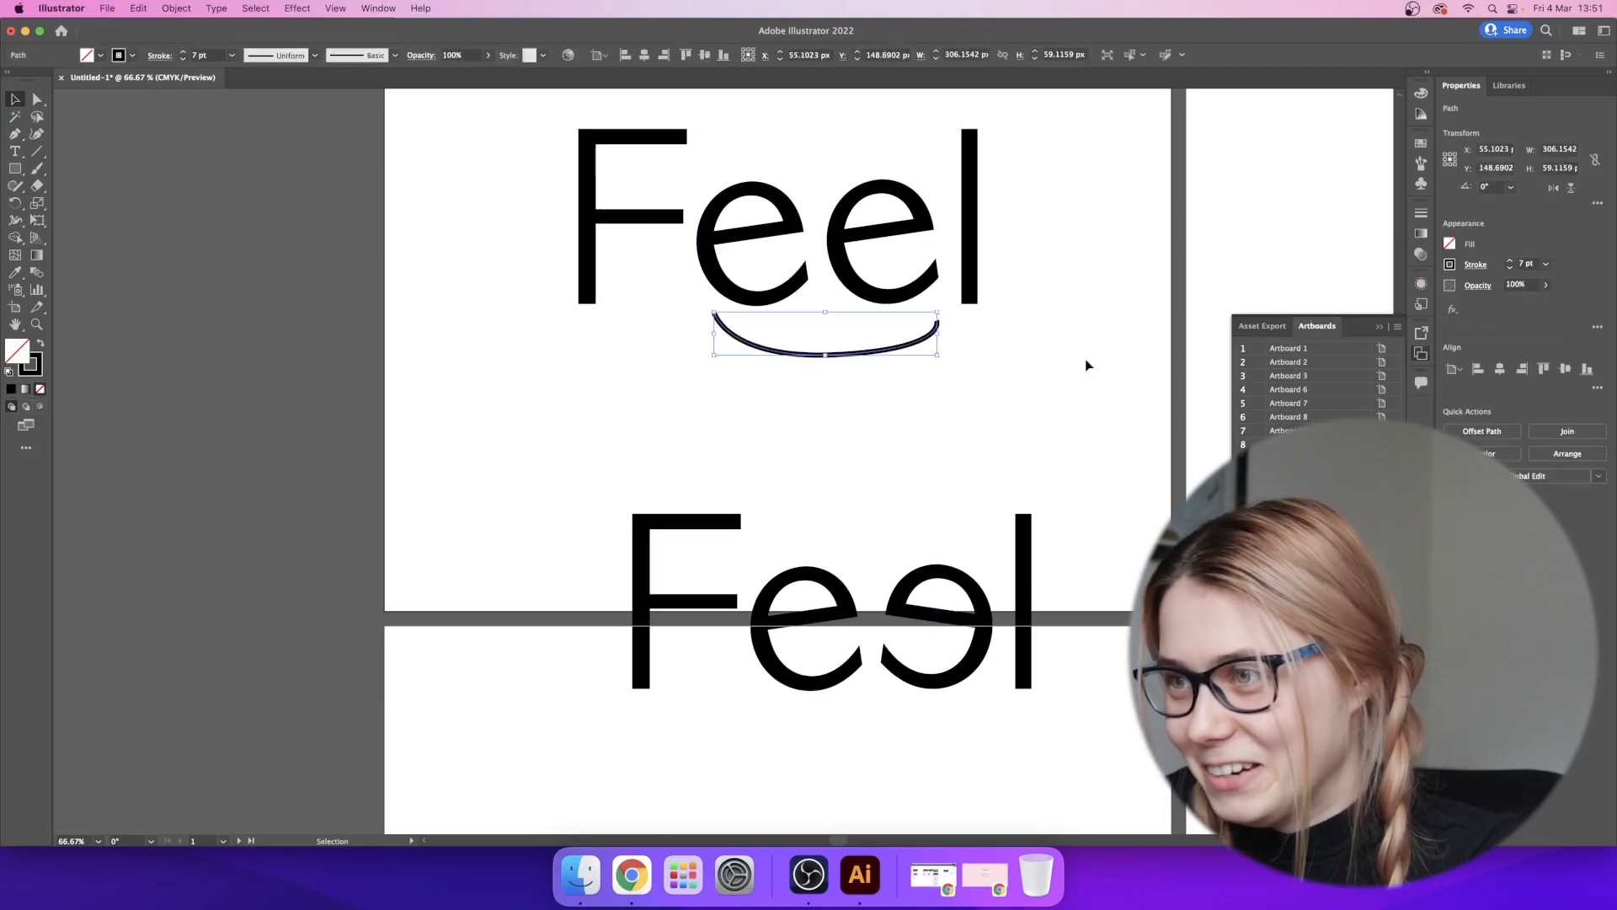
- Set the smile curve's stroke weight to 10 pt
{"action": "left_click", "coordinate": [1511, 262]}
{"action": "left_click", "coordinate": [1510, 262]}
{"action": "left_click", "coordinate": [1511, 262]}
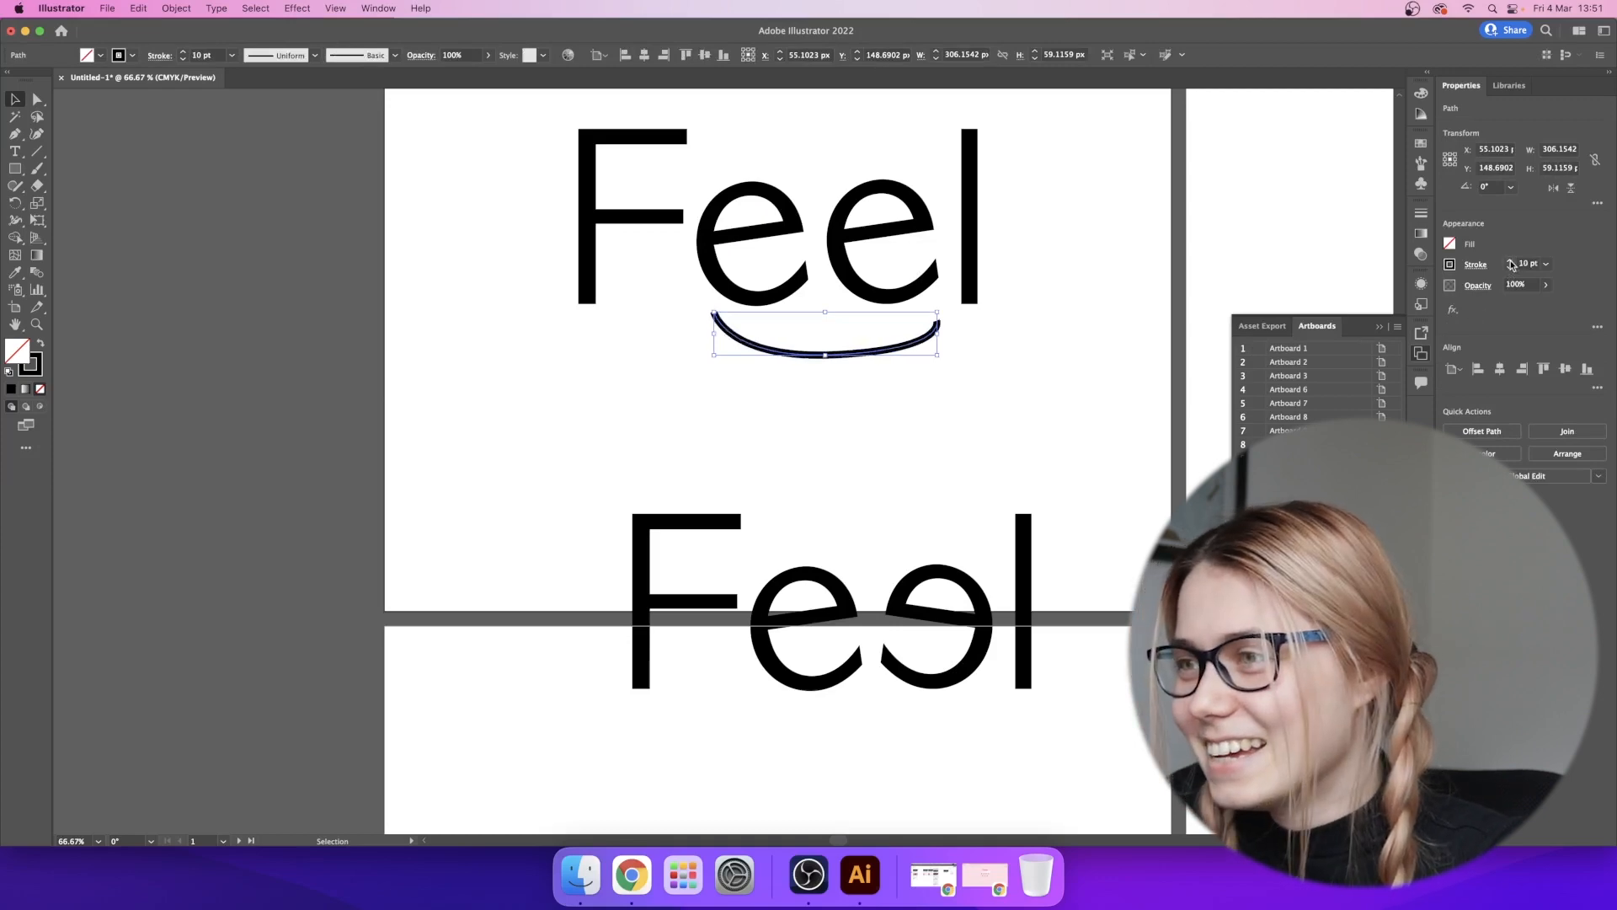
{"action": "left_click", "coordinate": [1127, 313]}
{"action": "scroll", "coordinate": [1003, 325], "scroll_direction": "up", "scroll_amount": 2}
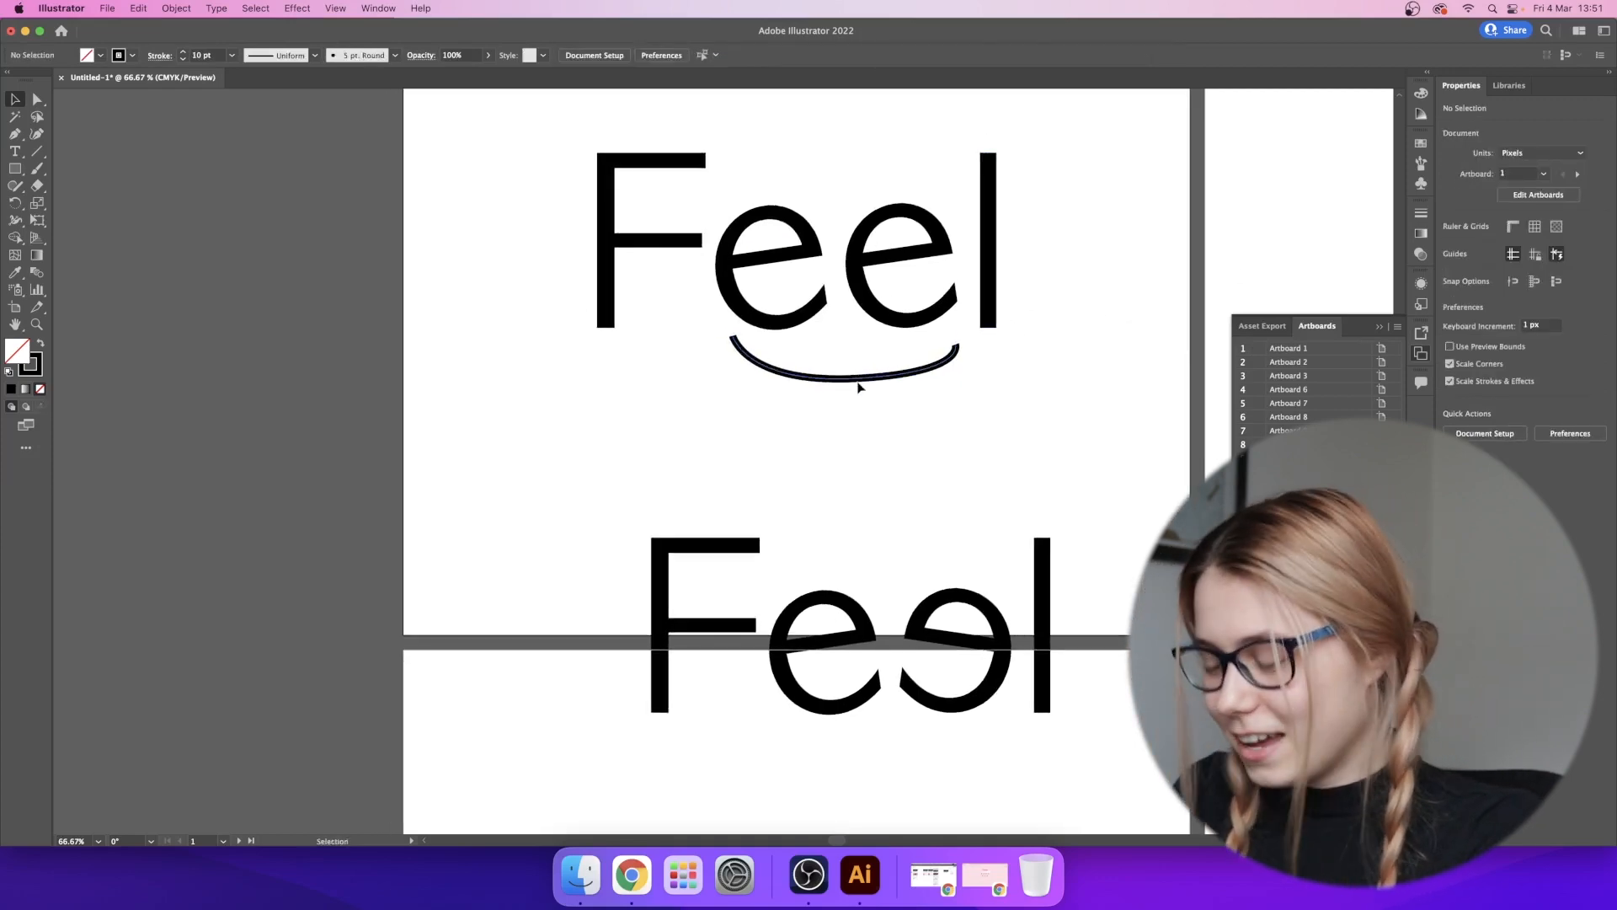
- Replace the smile curve with a Paintbrush stroke about 313 by 63 px beneath the upper word's two "e" letters
{"action": "left_click", "coordinate": [859, 385]}
{"action": "key", "text": "Delete"}
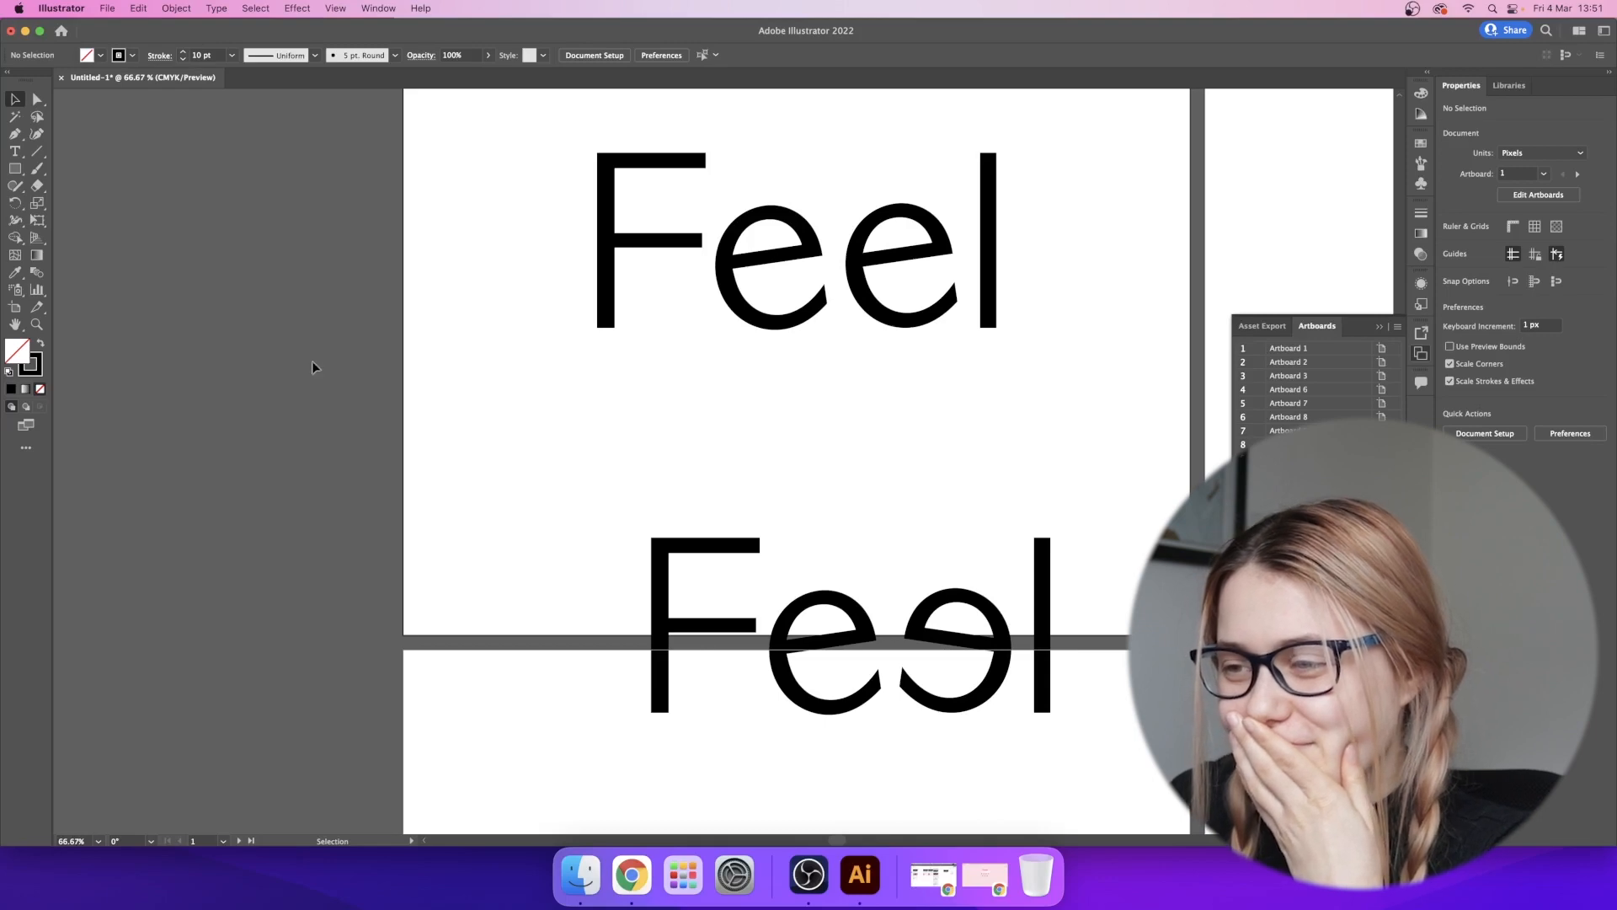
{"action": "left_click", "coordinate": [37, 169]}
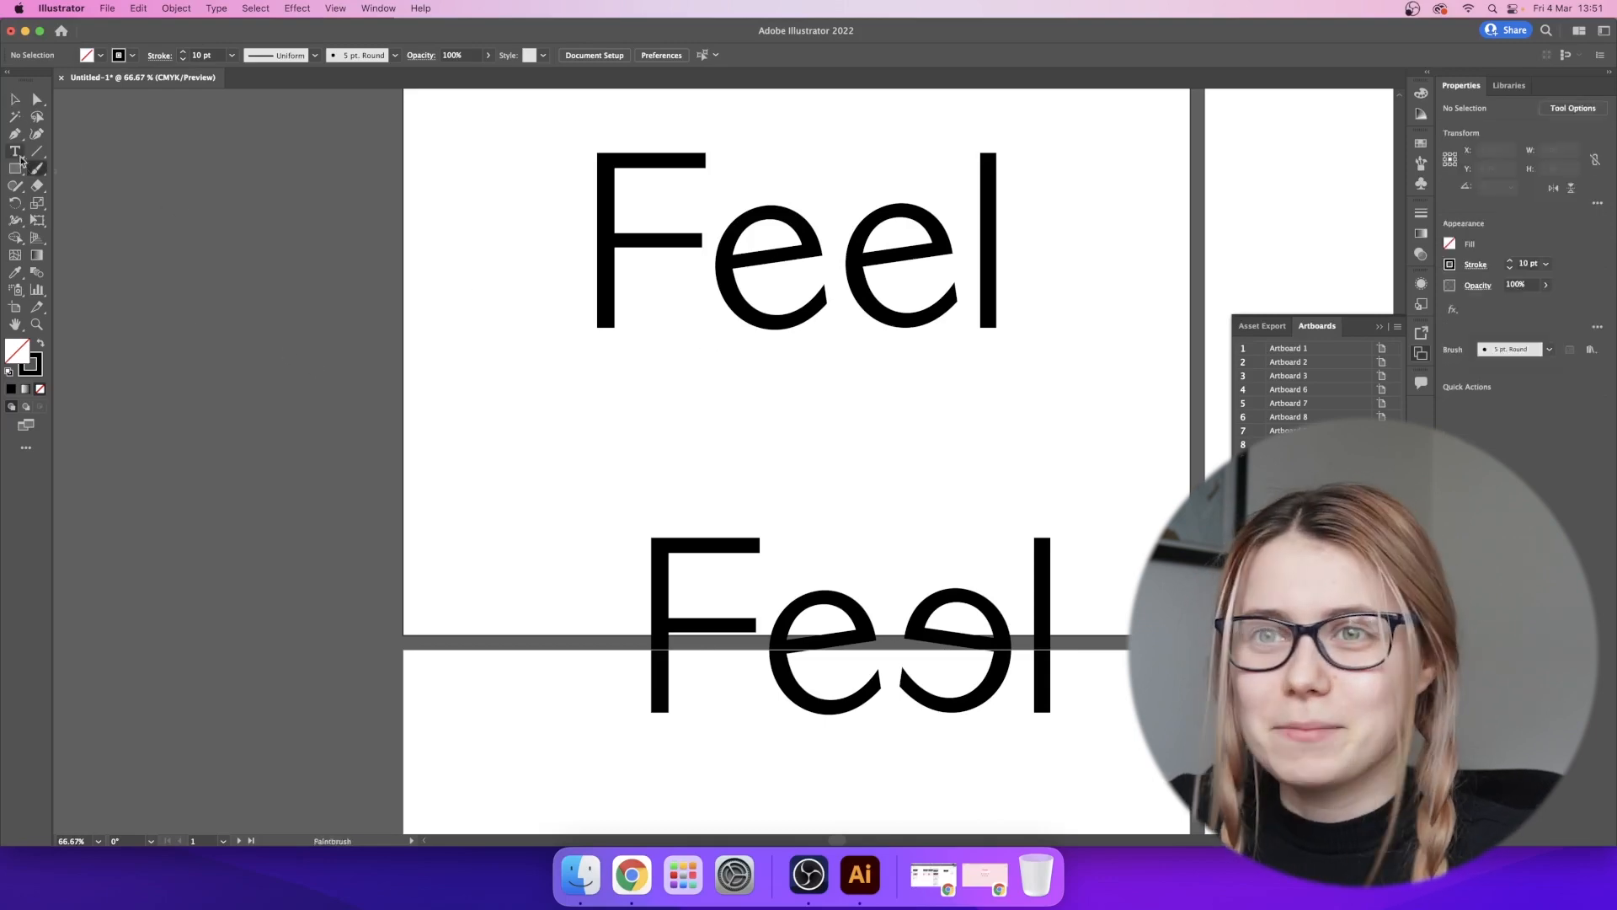
{"action": "mouse_move", "coordinate": [731, 347]}
{"action": "left_mouse_down"}
{"action": "mouse_move", "coordinate": [806, 386]}
{"action": "mouse_move", "coordinate": [888, 392]}
{"action": "mouse_move", "coordinate": [971, 346]}
{"action": "left_mouse_up"}
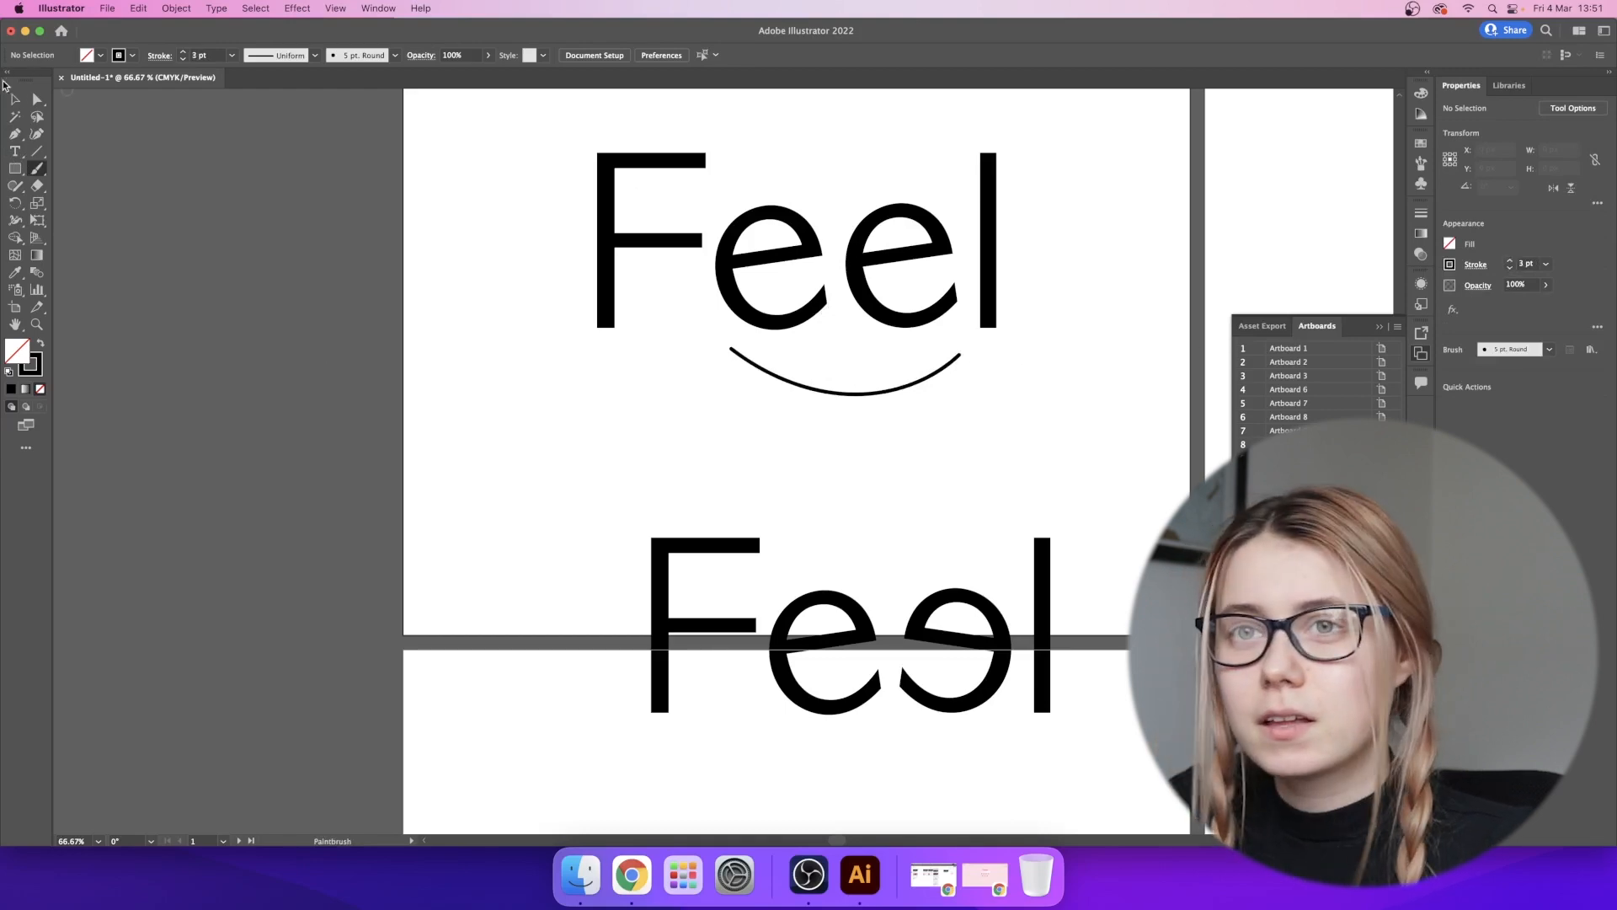
- Set the brushed smile curve's stroke weight to 3 pt
{"action": "left_click", "coordinate": [14, 99]}
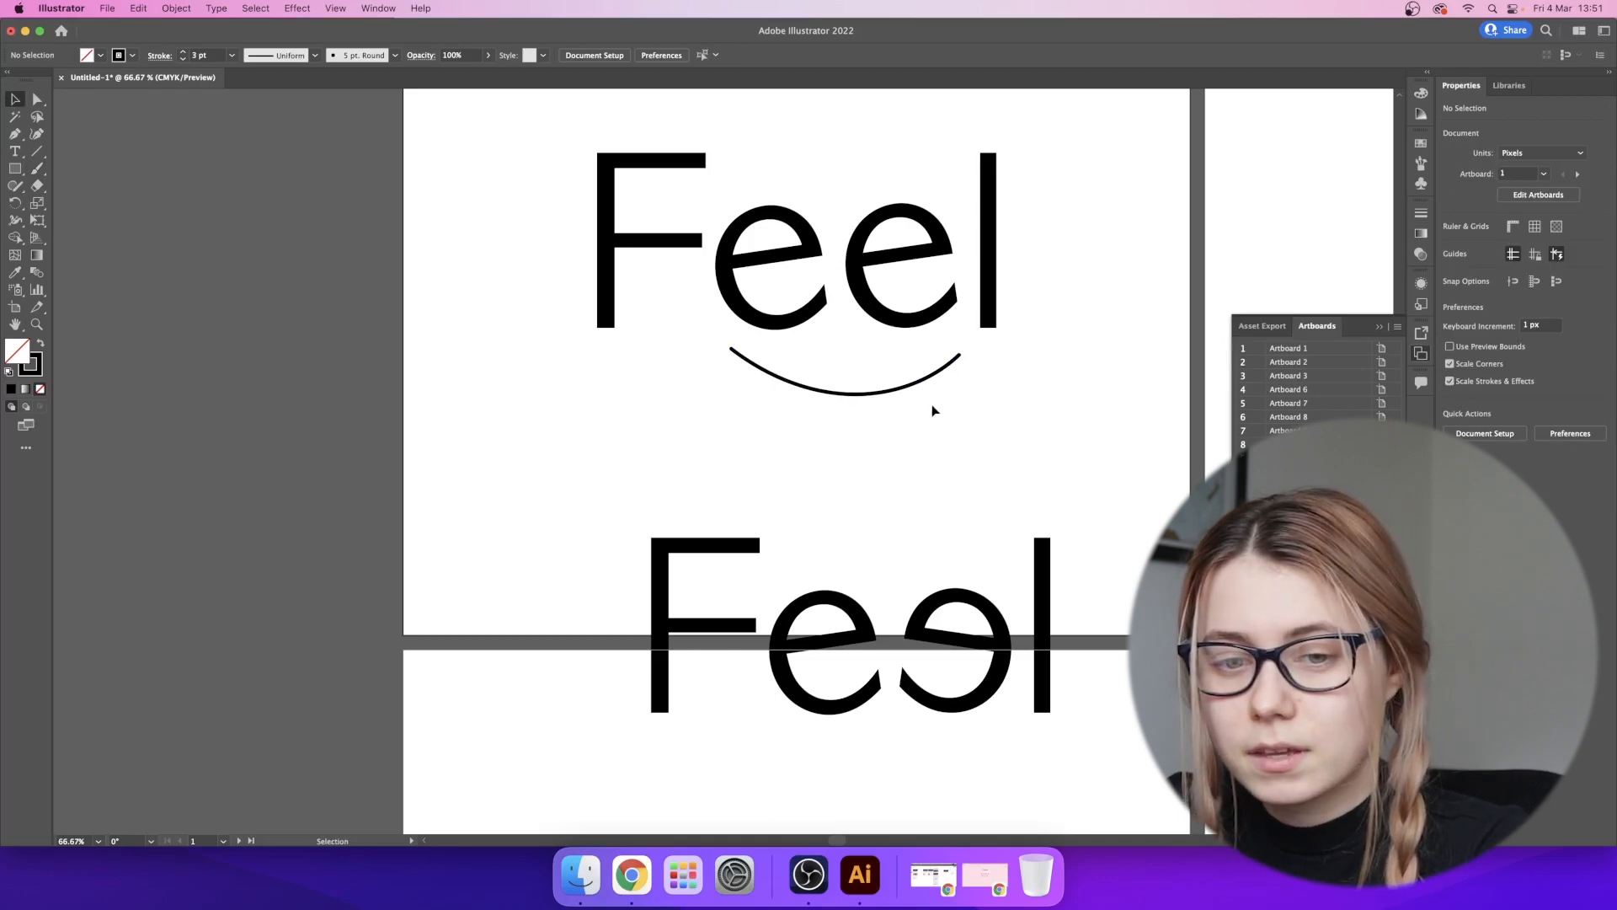
{"action": "left_click", "coordinate": [925, 377]}
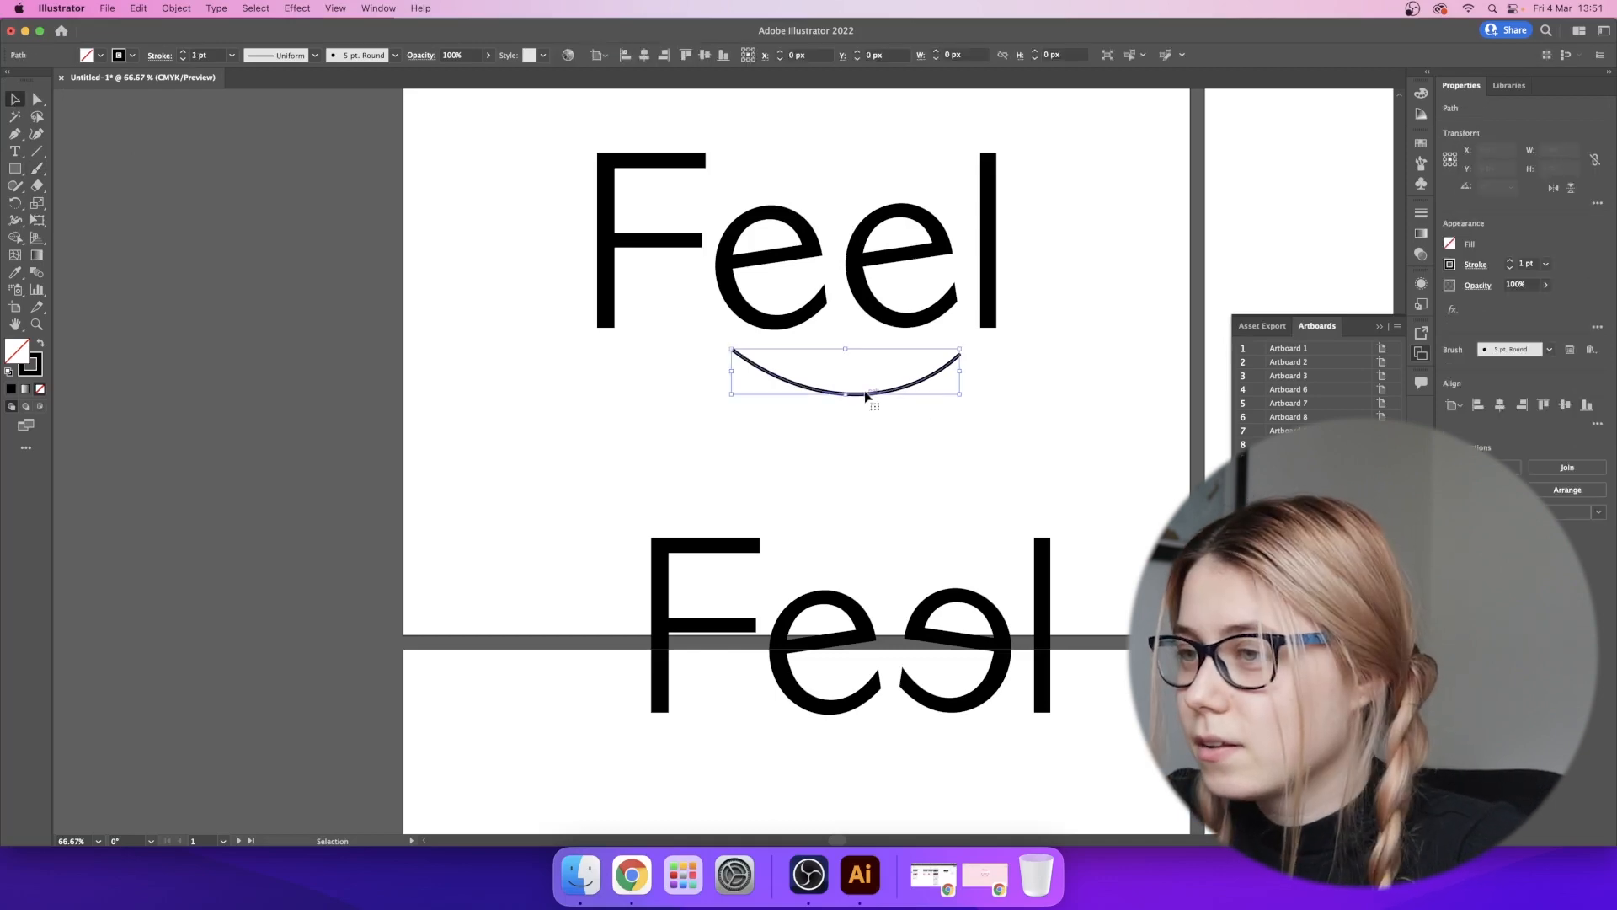
{"action": "left_click", "coordinate": [1510, 262]}
{"action": "left_click", "coordinate": [1510, 262]}
{"action": "left_click", "coordinate": [1510, 262]}
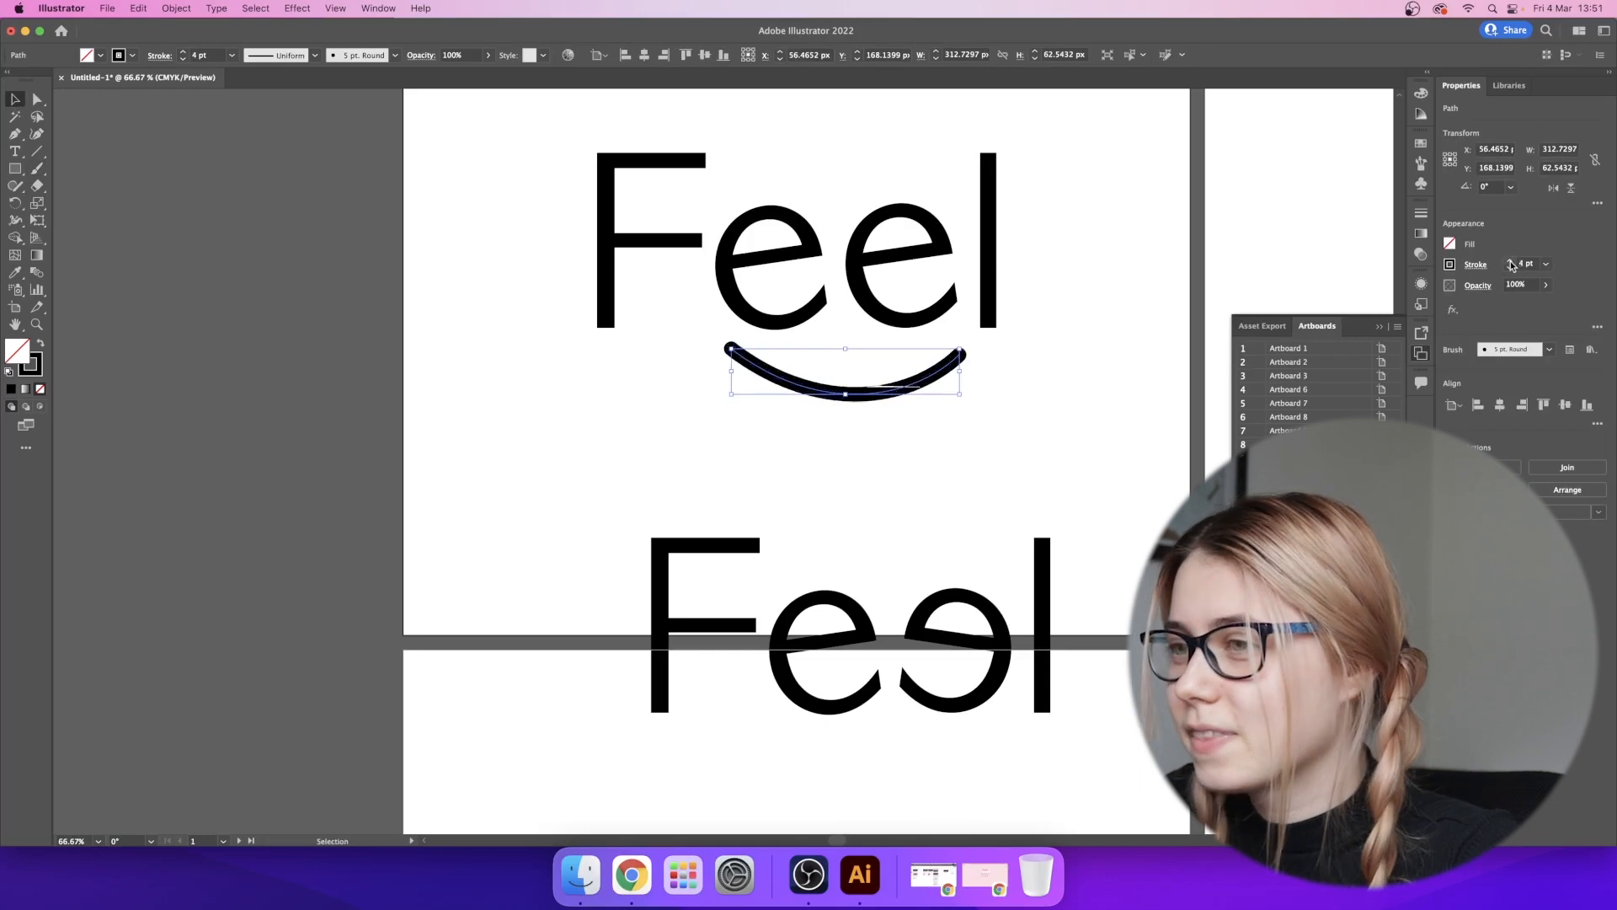
{"action": "left_click", "coordinate": [1057, 379]}
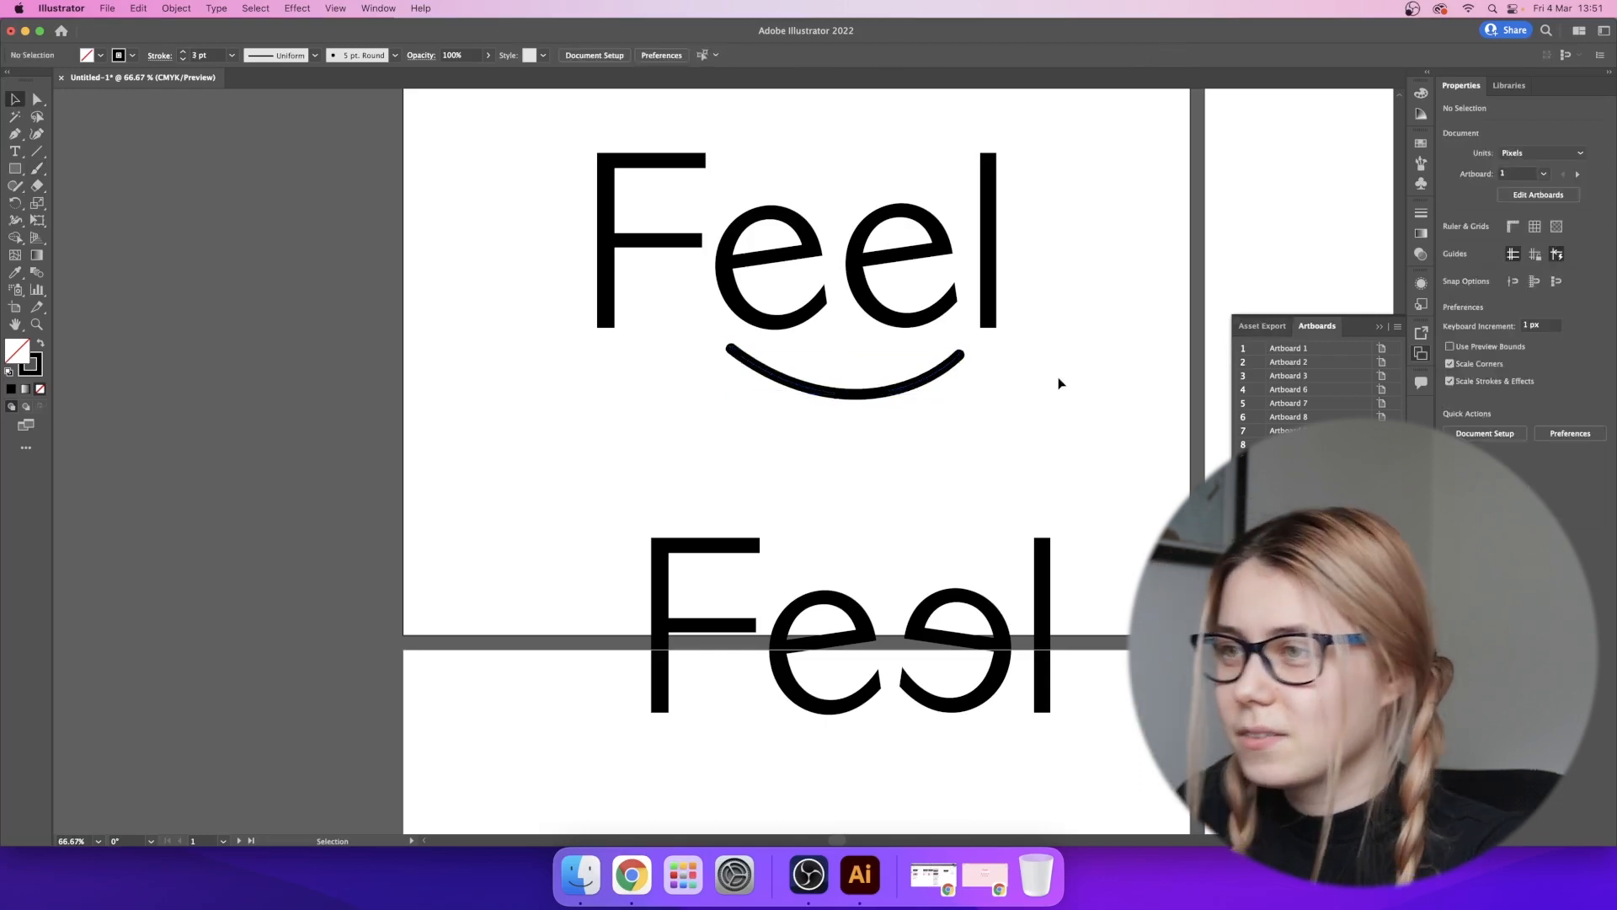
- Move the smile curve about 15 px to the left beneath the two "e" letters
{"action": "scroll", "coordinate": [895, 451], "scroll_direction": "up", "scroll_amount": 2}
{"action": "left_click_drag", "start_coordinate": [856, 457], "coordinate": [845, 455]}
{"action": "left_click", "coordinate": [926, 494]}
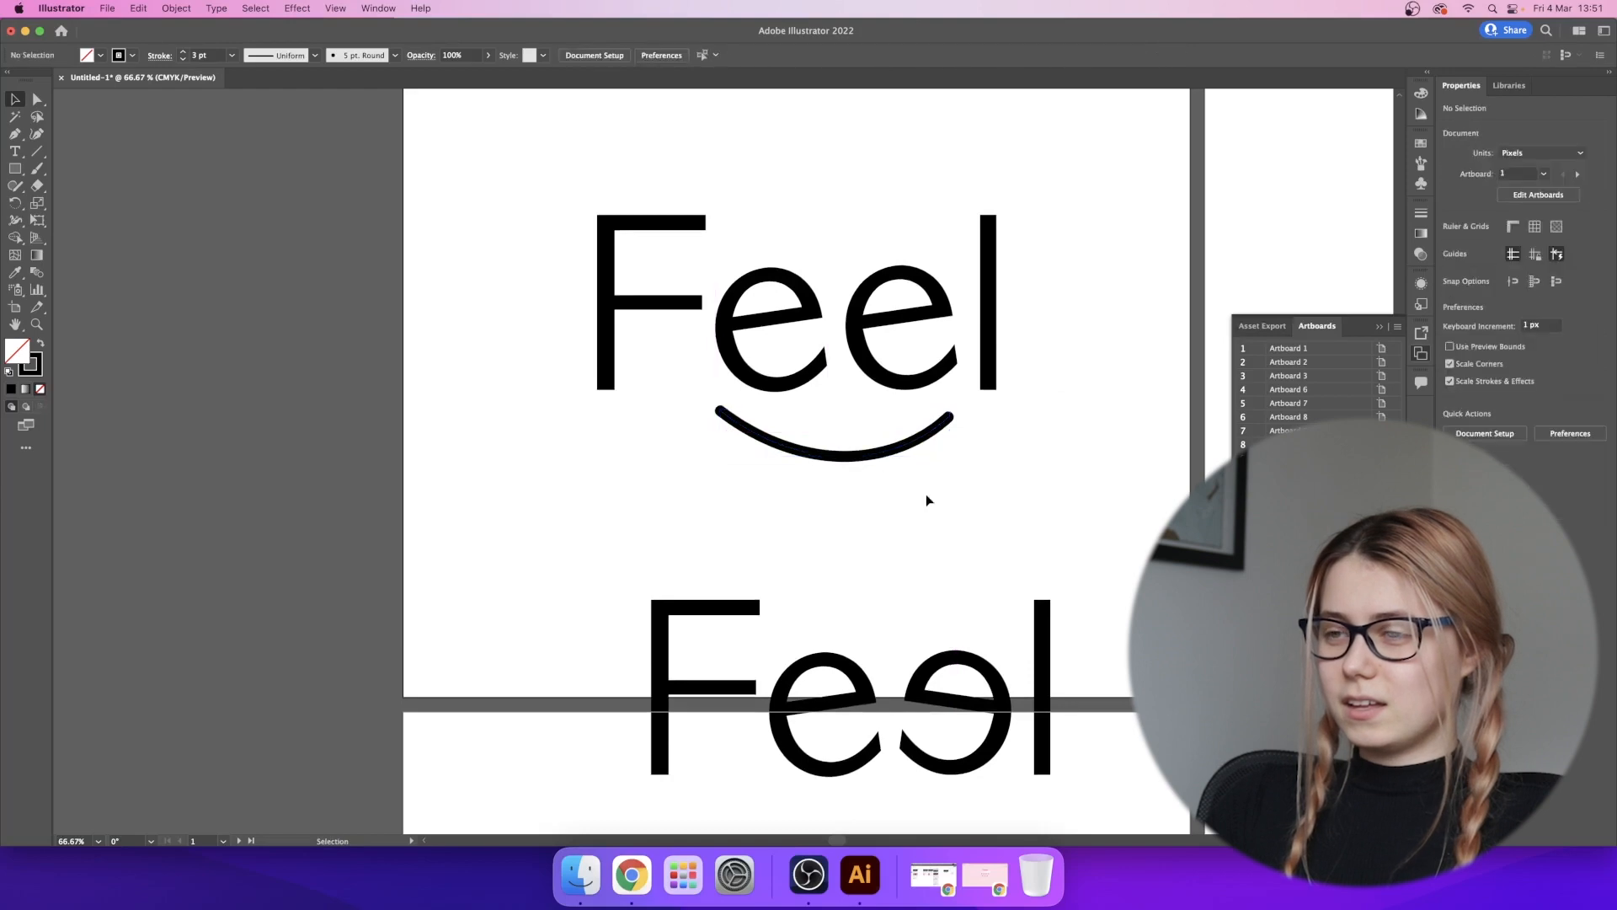
- Set the repositioned smile curve's stroke weight to 4 pt
{"action": "left_click", "coordinate": [891, 447]}
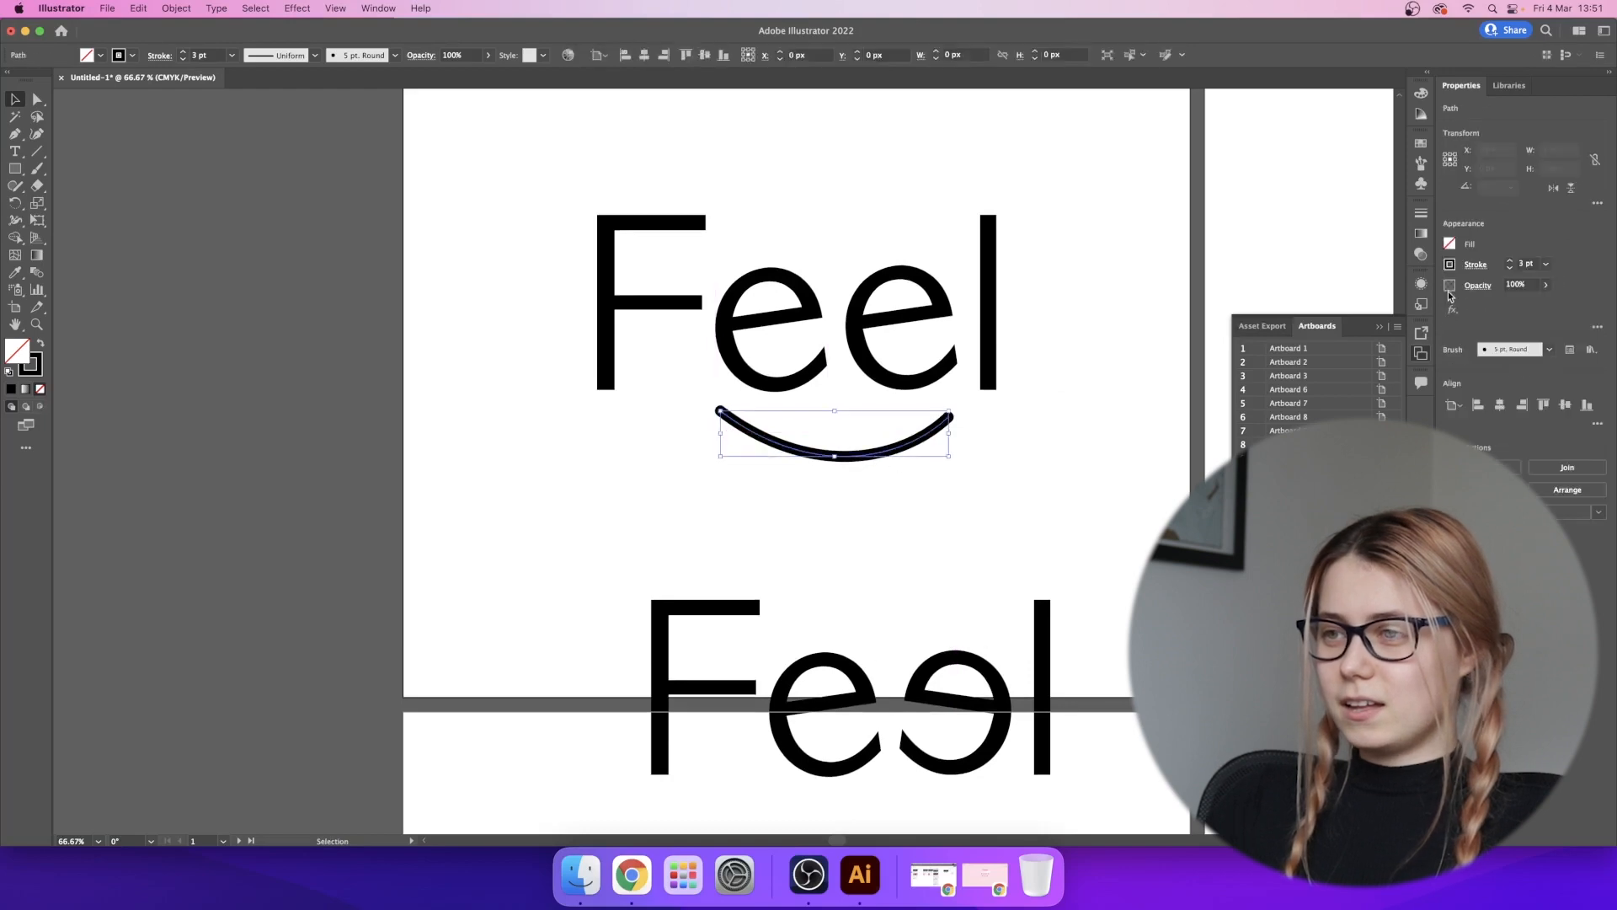
{"action": "left_click", "coordinate": [1509, 261]}
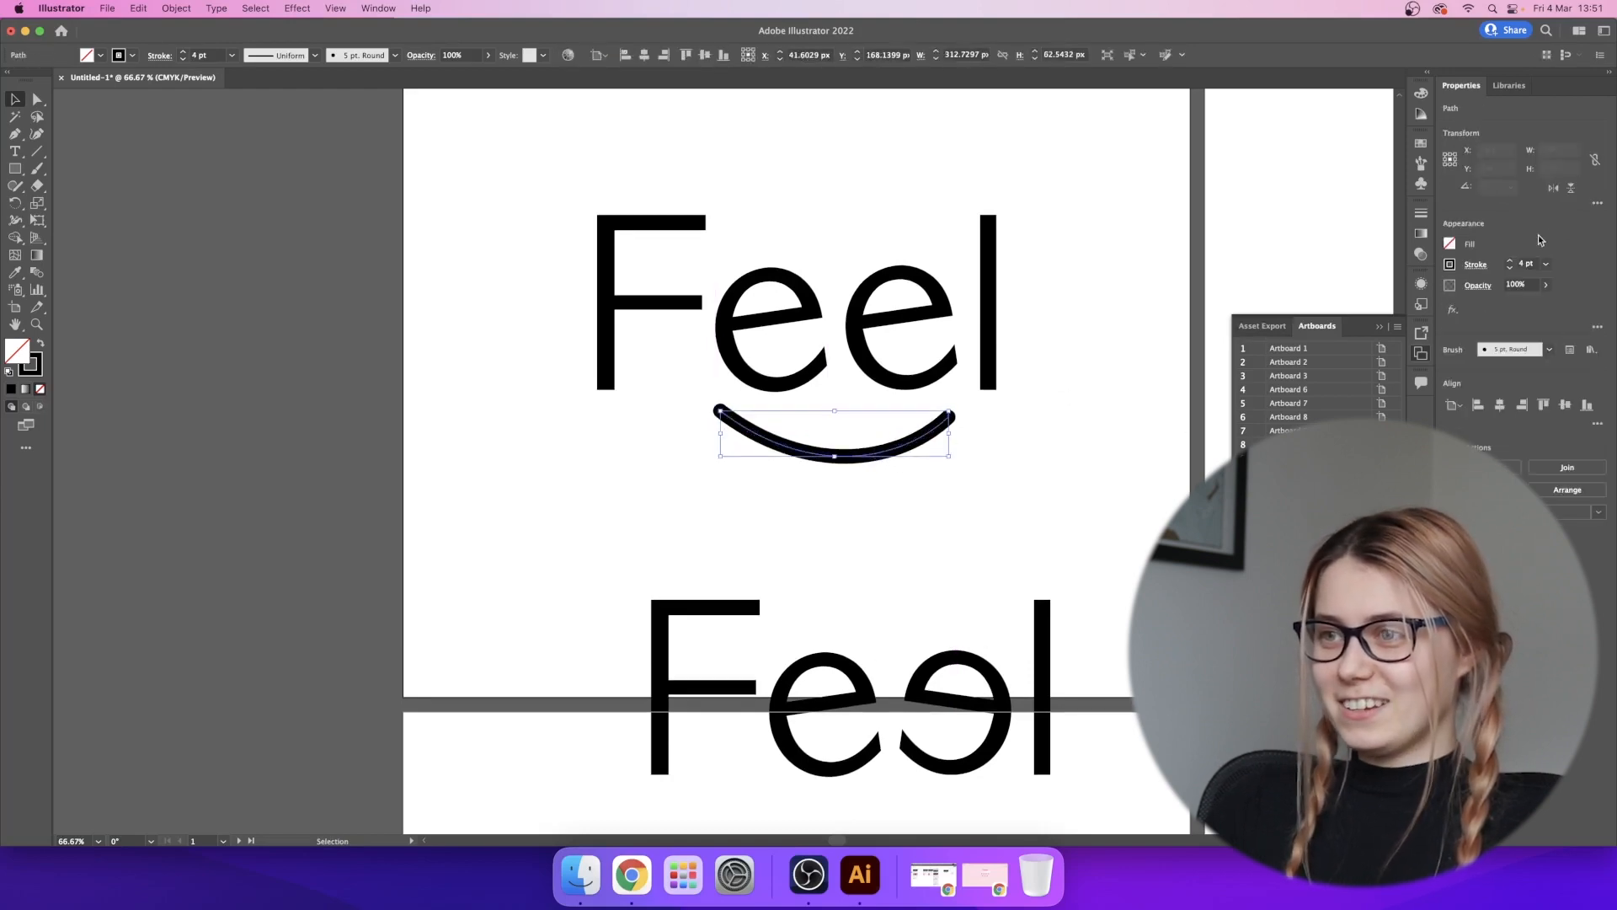
{"action": "left_click", "coordinate": [1144, 312]}
{"action": "scroll", "coordinate": [1137, 307], "scroll_direction": "down", "scroll_amount": 2}
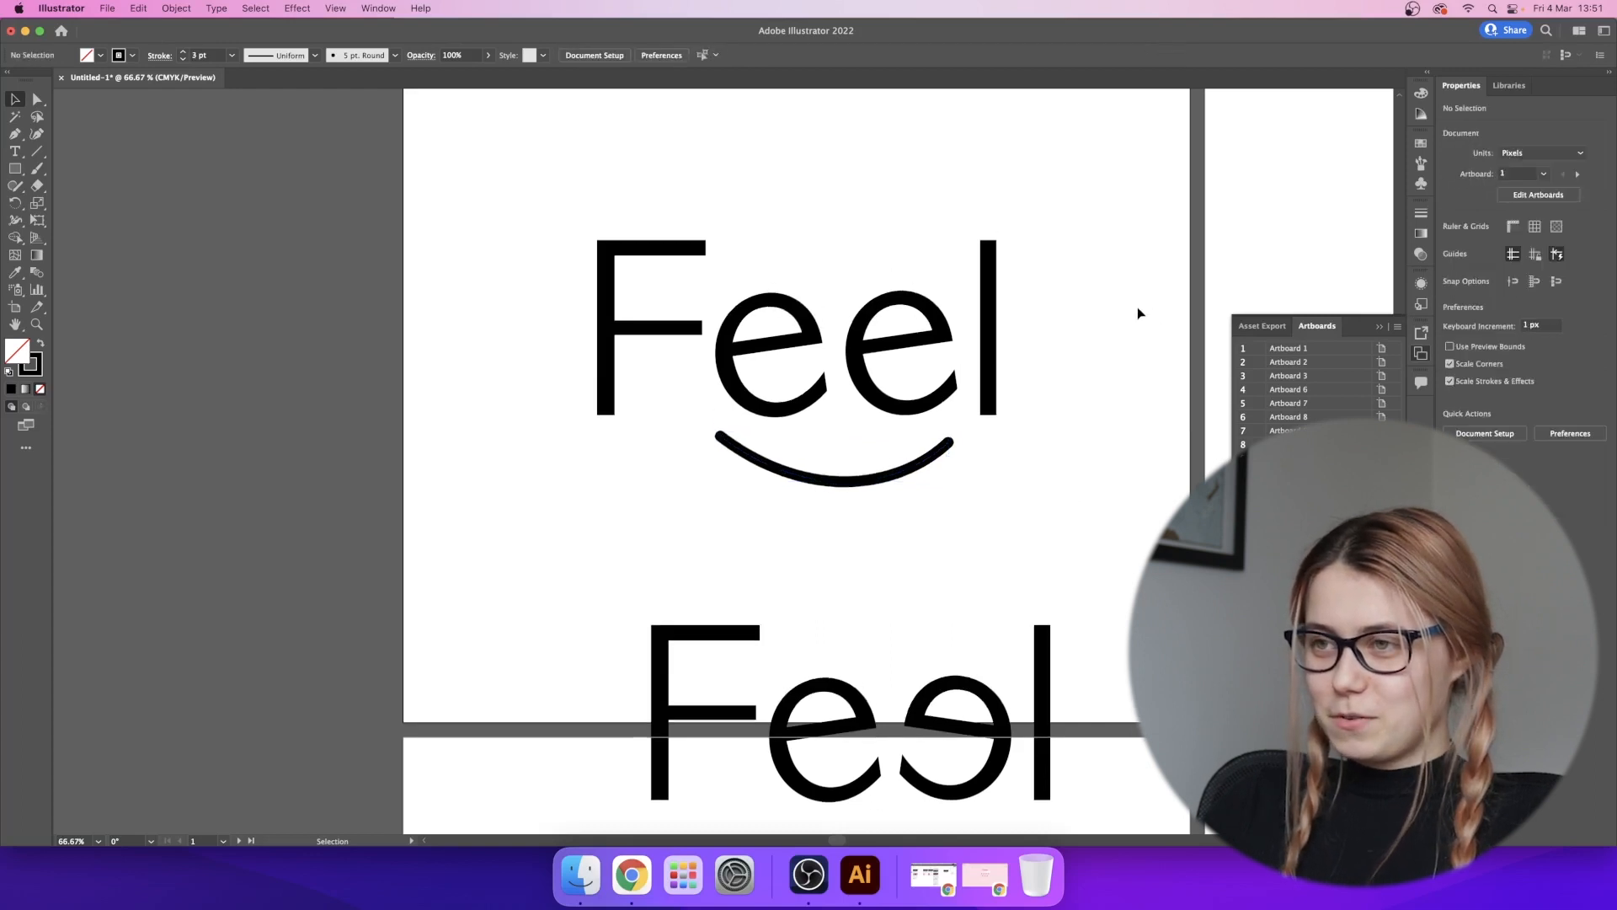
{"action": "left_click", "coordinate": [876, 434]}
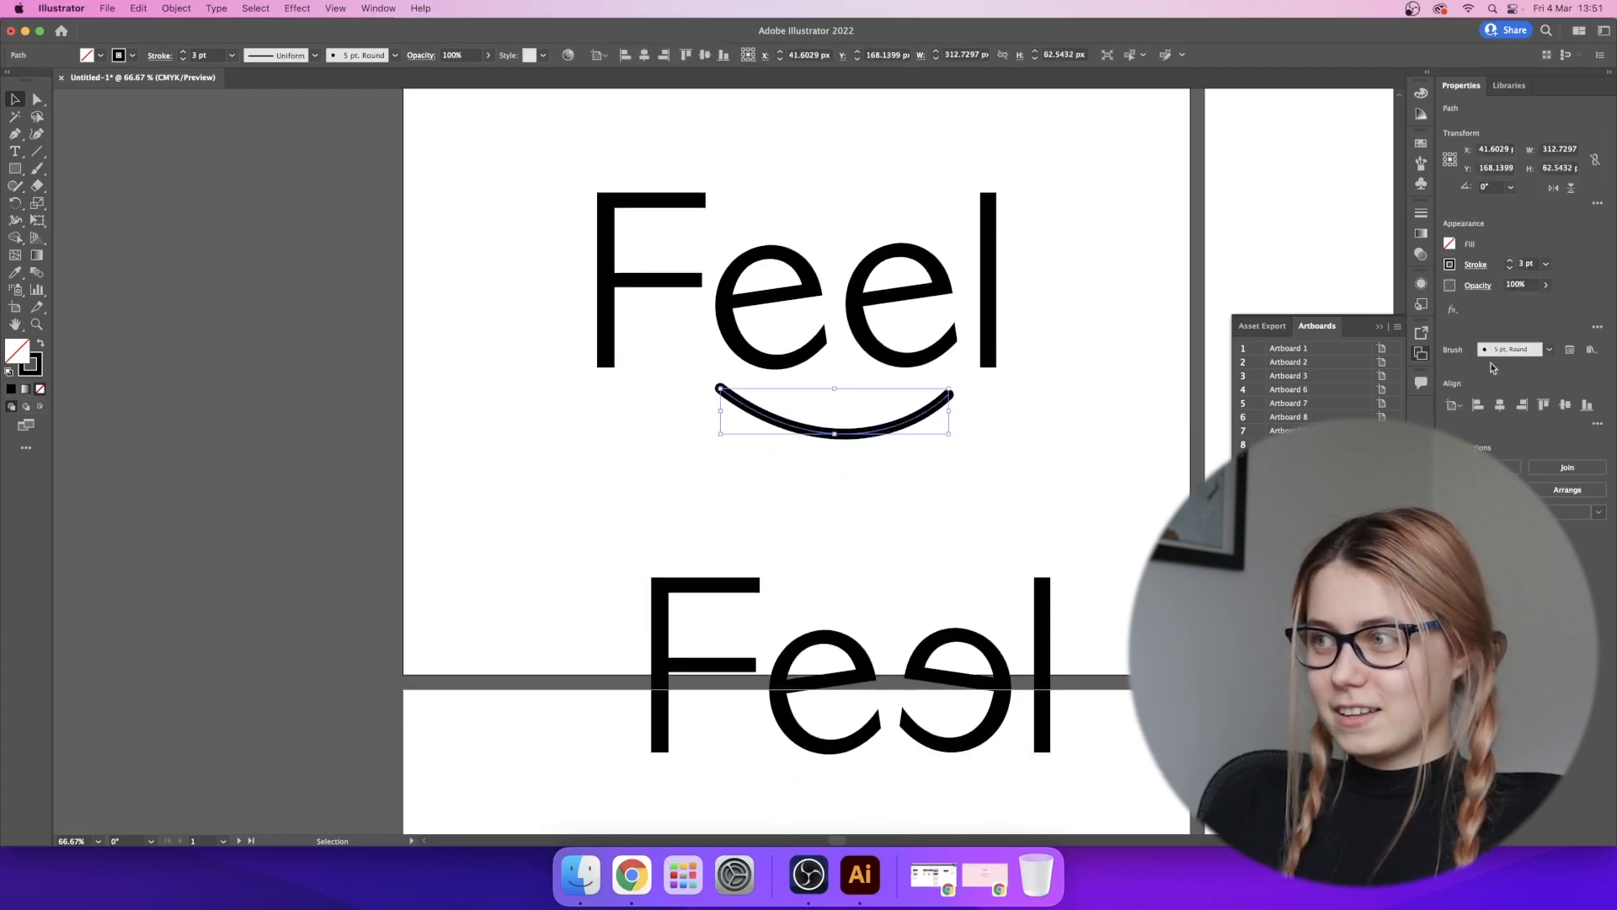
{"action": "left_click", "coordinate": [1514, 264]}
{"action": "left_click", "coordinate": [960, 462]}
- Move the mirrored "Feel" copy up onto the first artboard, directly beneath the smile curve
{"action": "scroll", "coordinate": [913, 466], "scroll_direction": "down", "scroll_amount": 5}
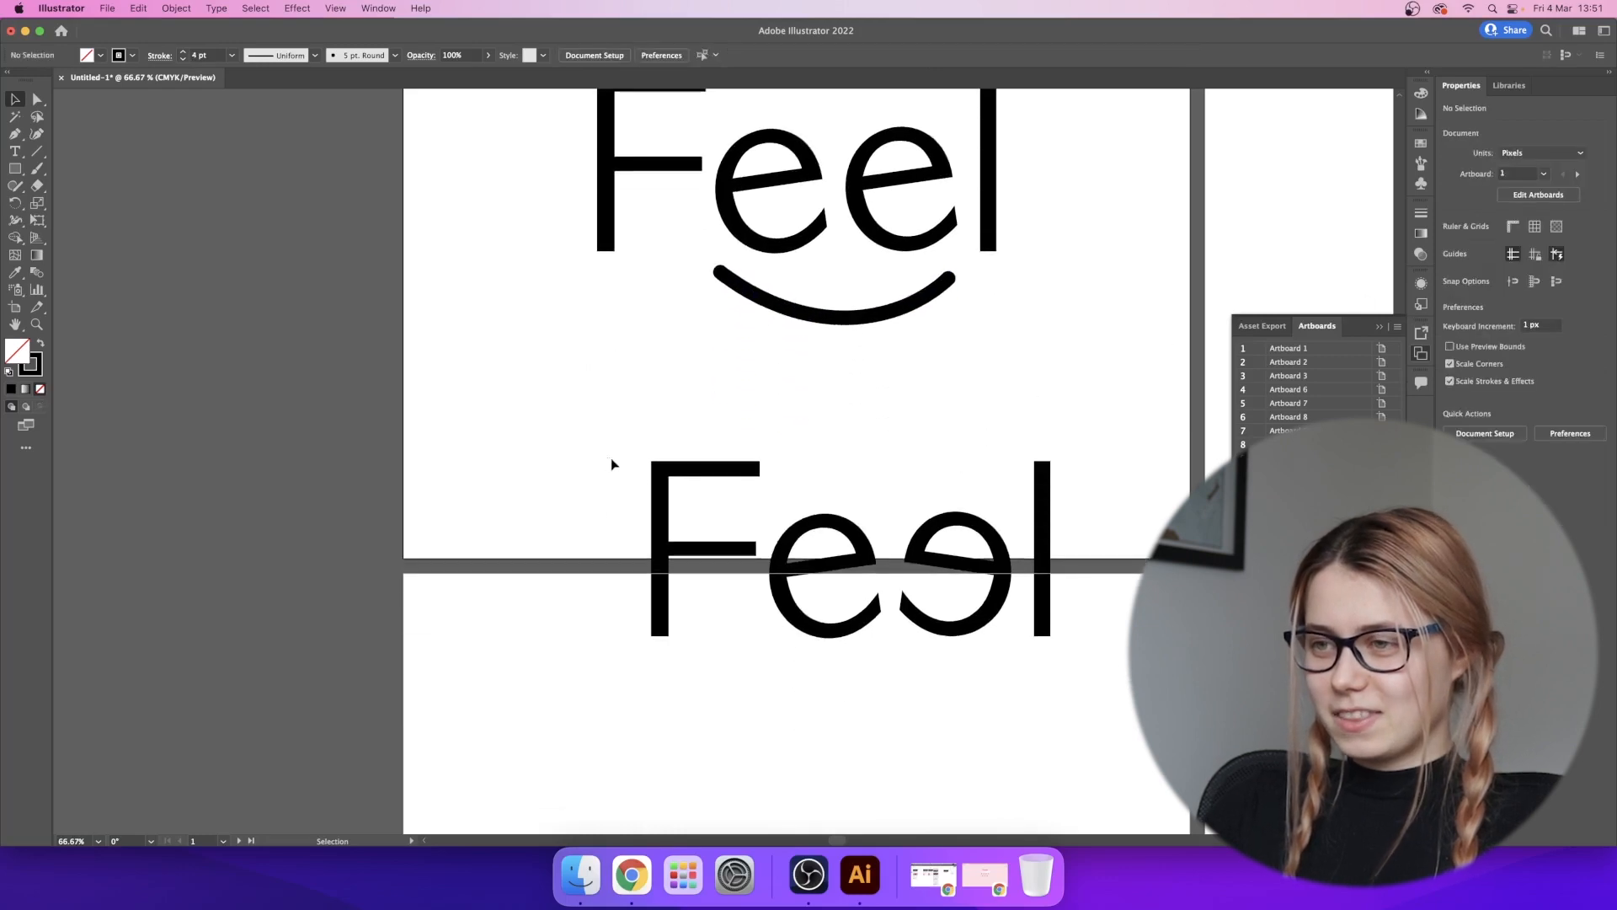
{"action": "left_click_drag", "start_coordinate": [611, 458], "coordinate": [1121, 652]}
{"action": "left_click_drag", "start_coordinate": [971, 517], "coordinate": [667, 608]}
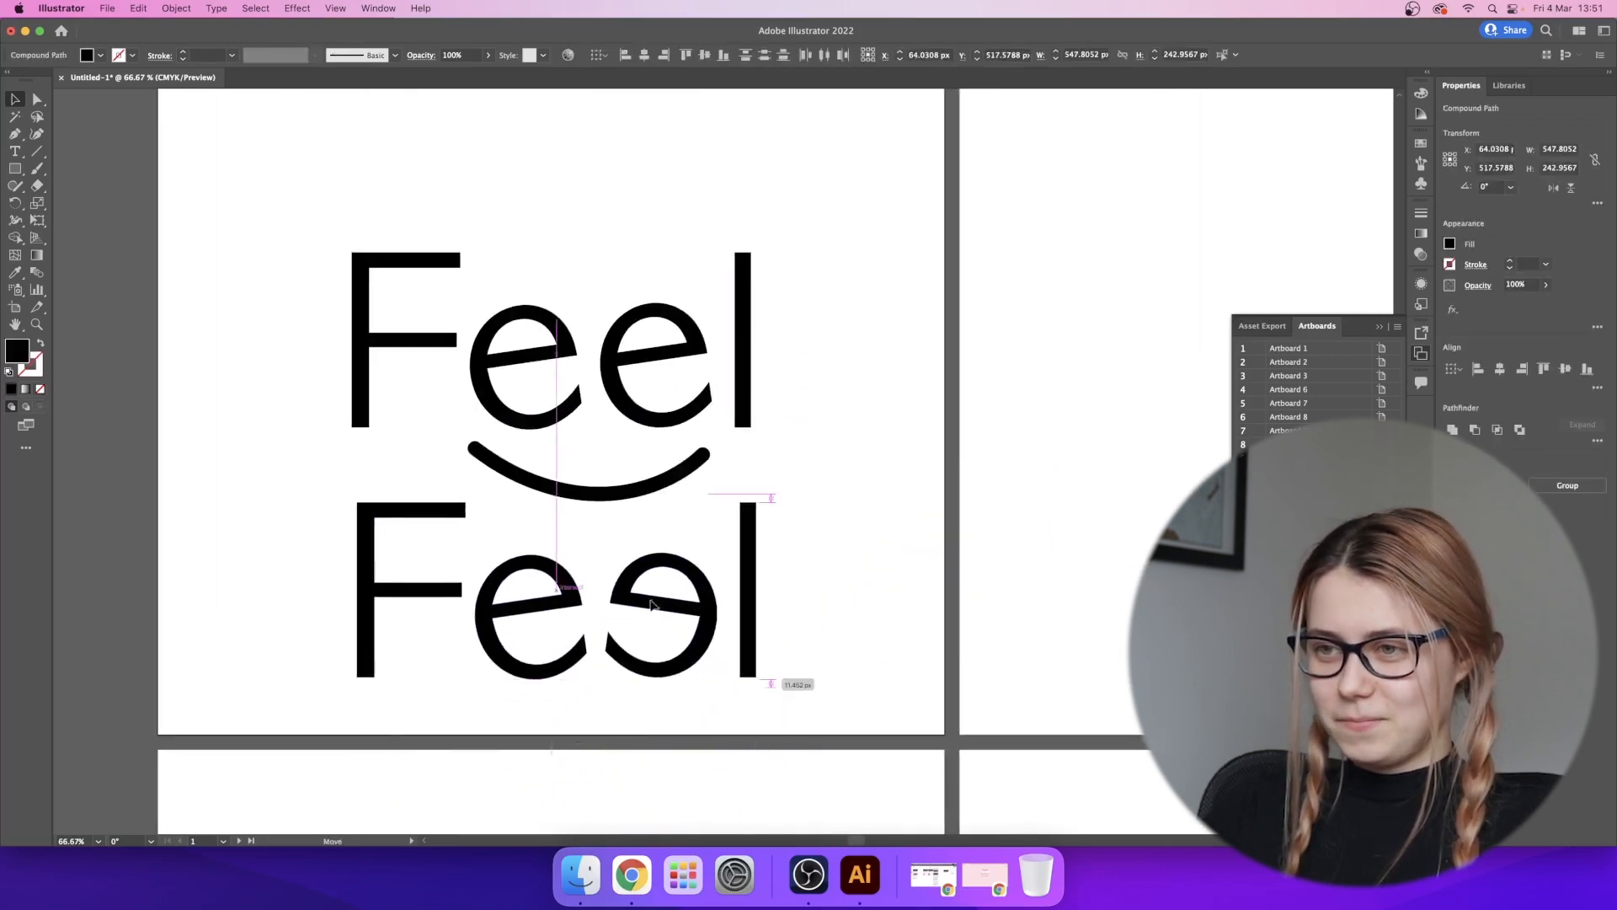
{"action": "left_click", "coordinate": [816, 606]}
- Delete the mirrored "Feel" copy beneath the smile curve
{"action": "scroll", "coordinate": [815, 606], "scroll_direction": "left", "scroll_amount": 2}
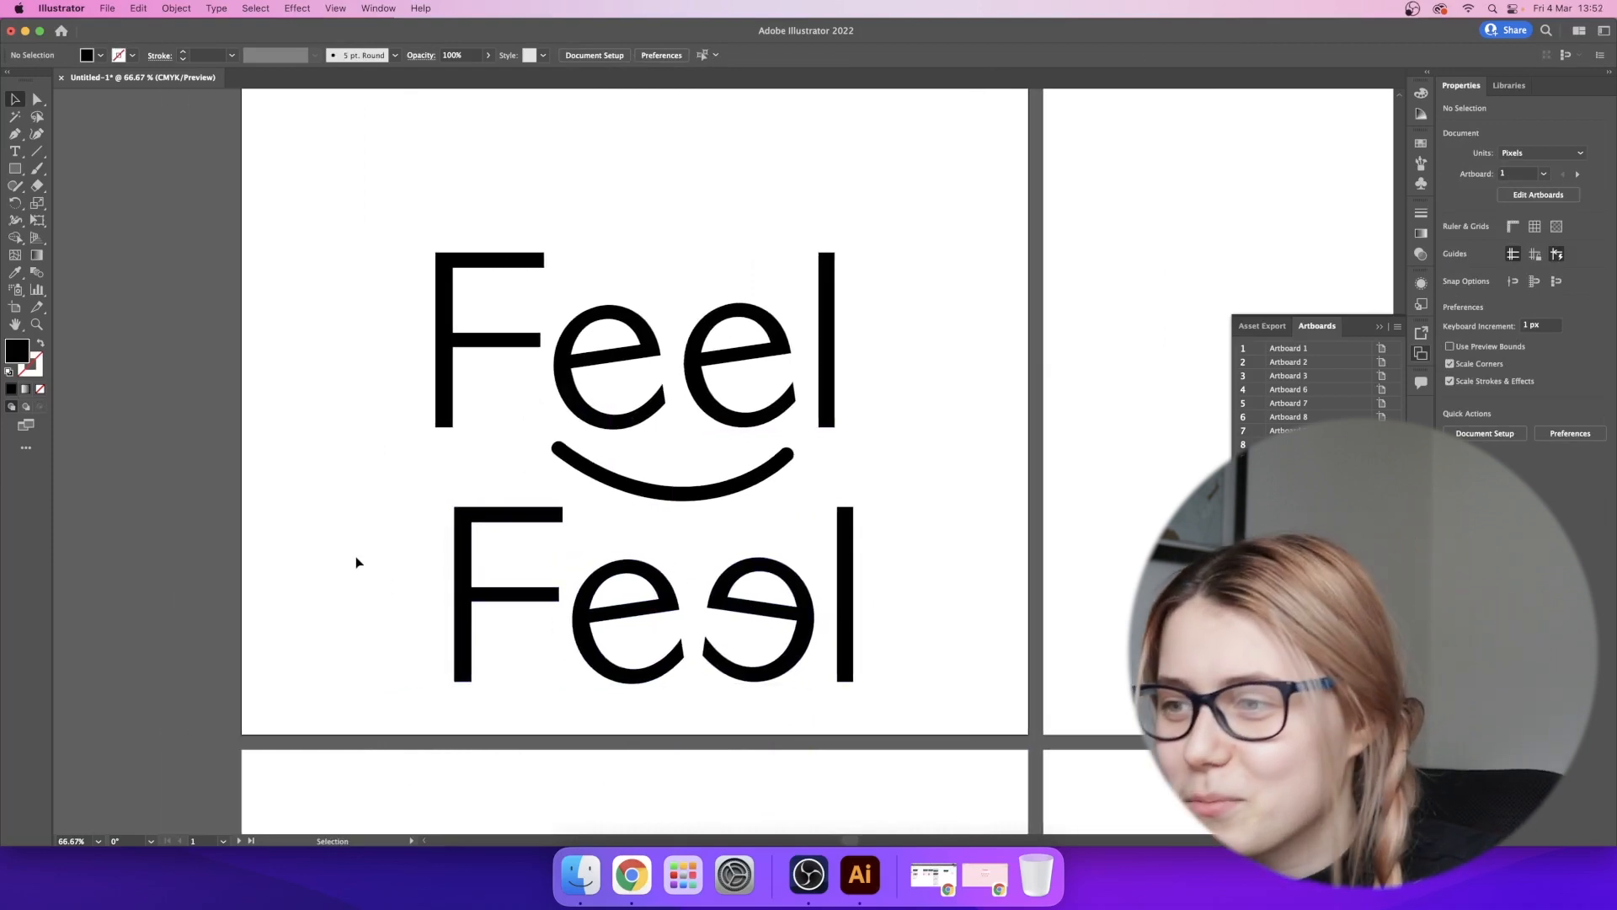
{"action": "left_click_drag", "start_coordinate": [356, 556], "coordinate": [1059, 733]}
{"action": "key", "text": "Delete"}
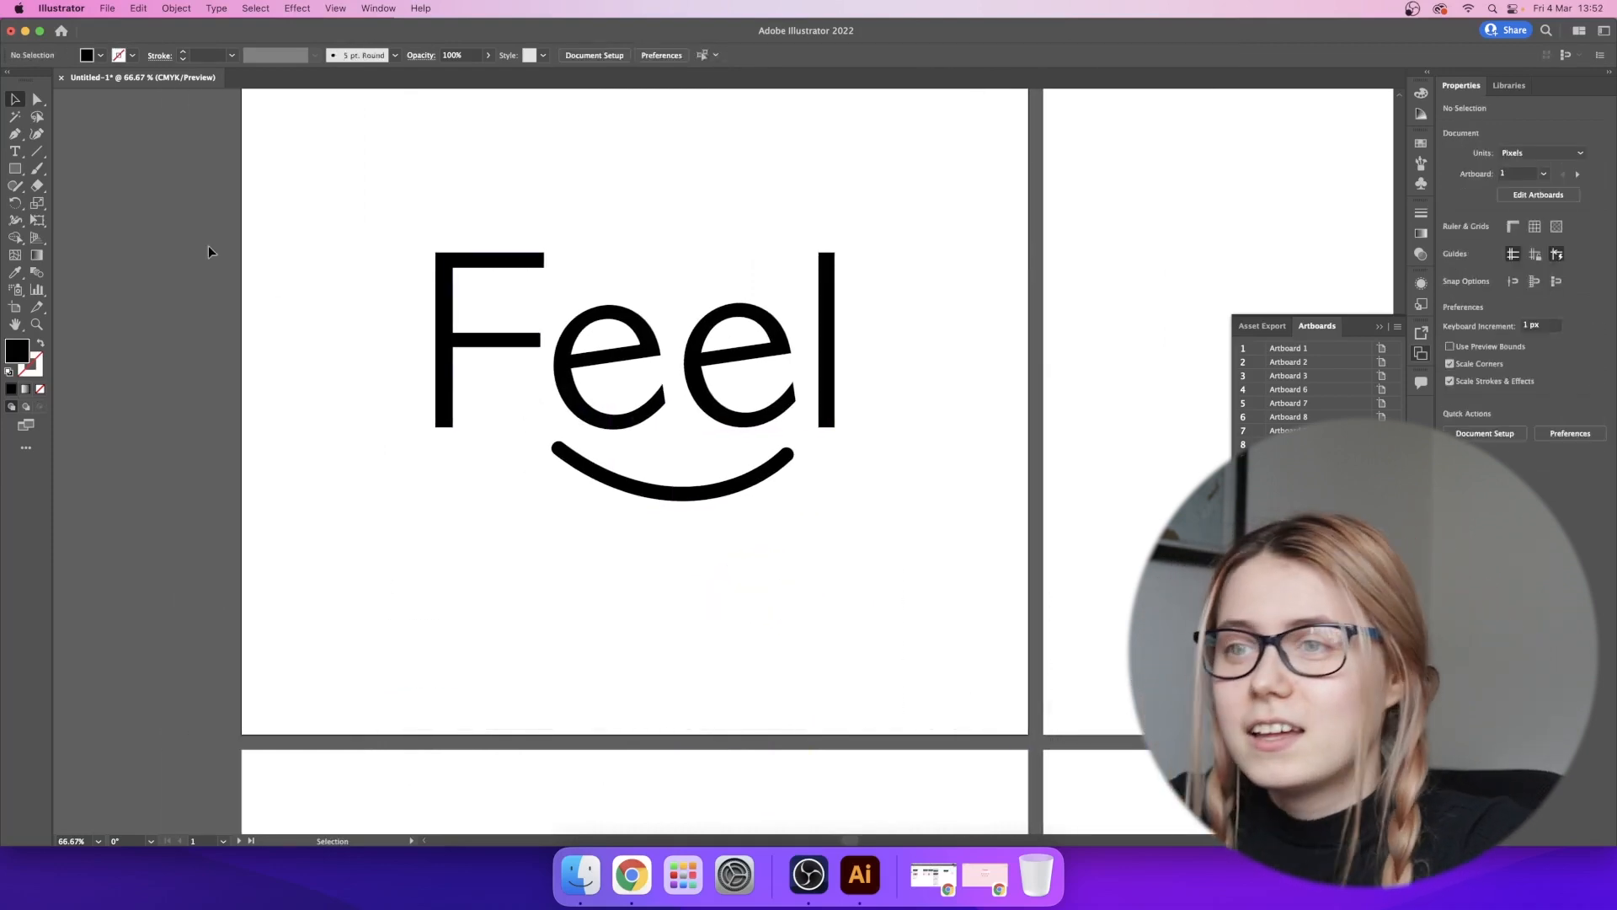
- Enlarge the "Feel" lettering and smile as one group to about 600 by 363 px and centre it on the first artboard
{"action": "left_click_drag", "start_coordinate": [903, 465], "coordinate": [901, 465]}
{"action": "left_click_drag", "start_coordinate": [830, 374], "coordinate": [873, 373]}
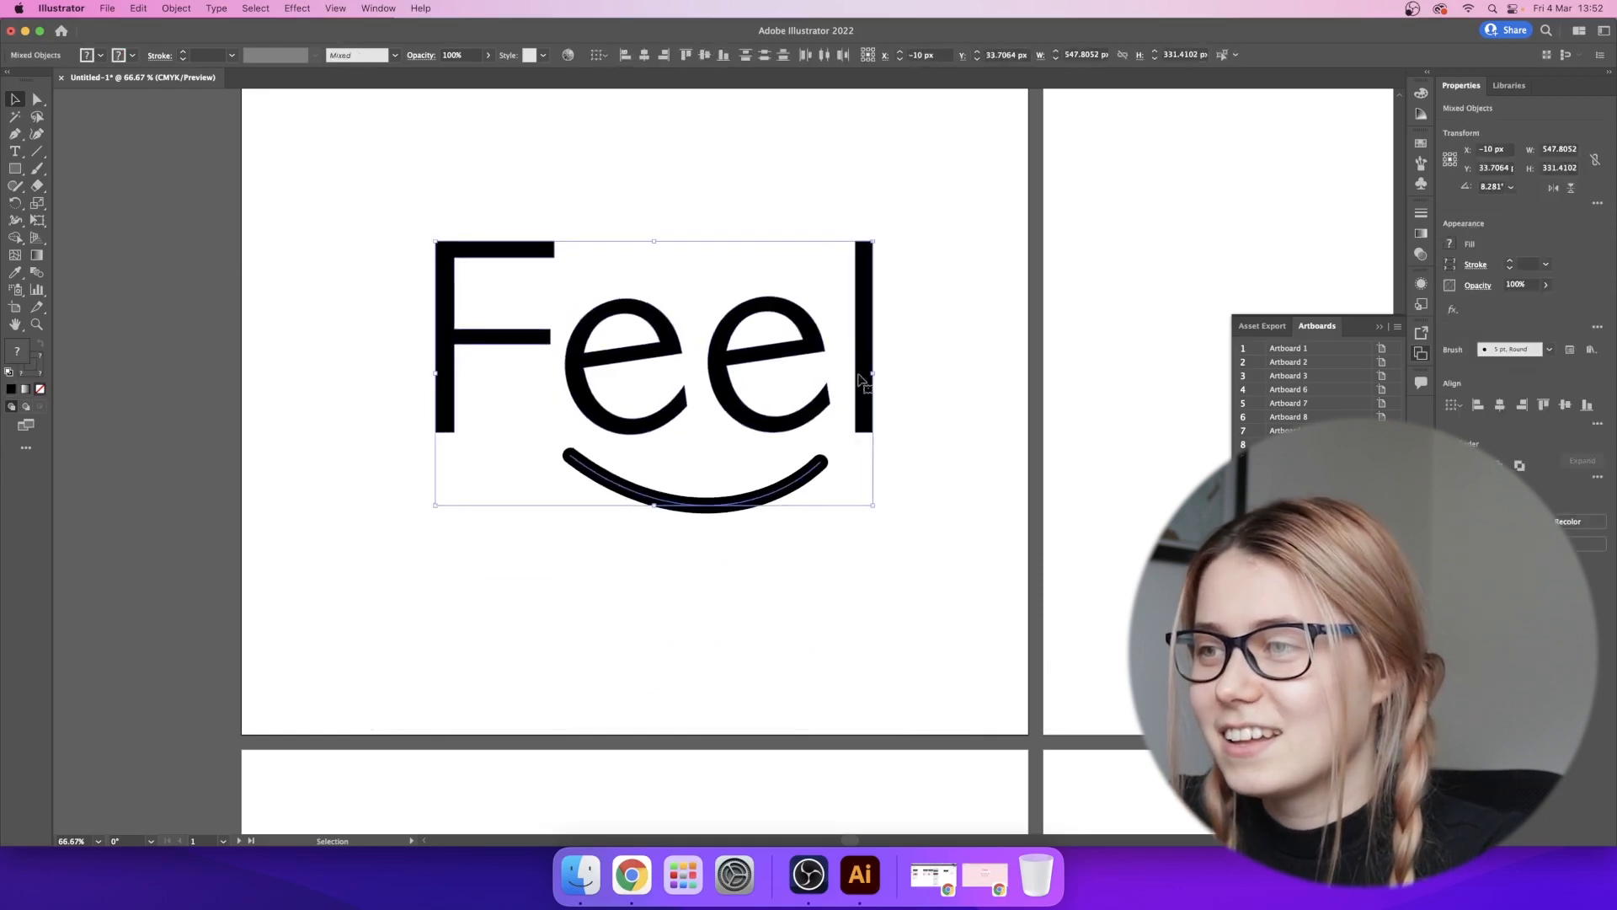
{"action": "left_click", "coordinate": [1500, 405]}
{"action": "left_click", "coordinate": [1565, 405]}
{"action": "left_click", "coordinate": [948, 446]}
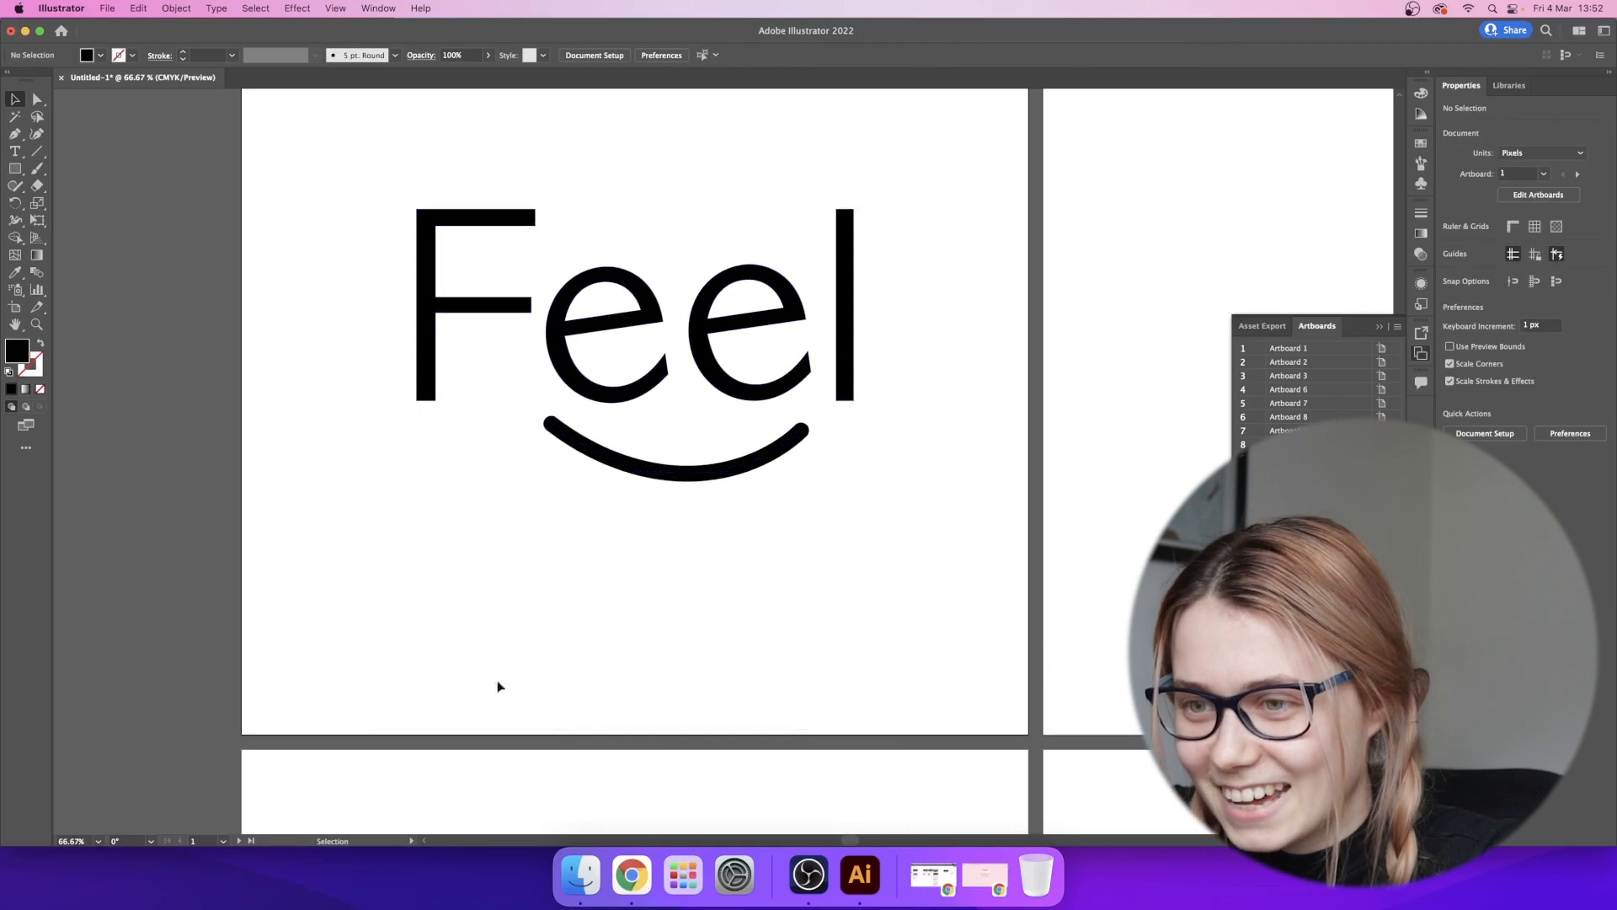
- Place a copy of the grouped "Feel" and smile artwork on the second artboard
{"action": "left_click", "coordinate": [98, 840]}
{"action": "left_click", "coordinate": [133, 708]}
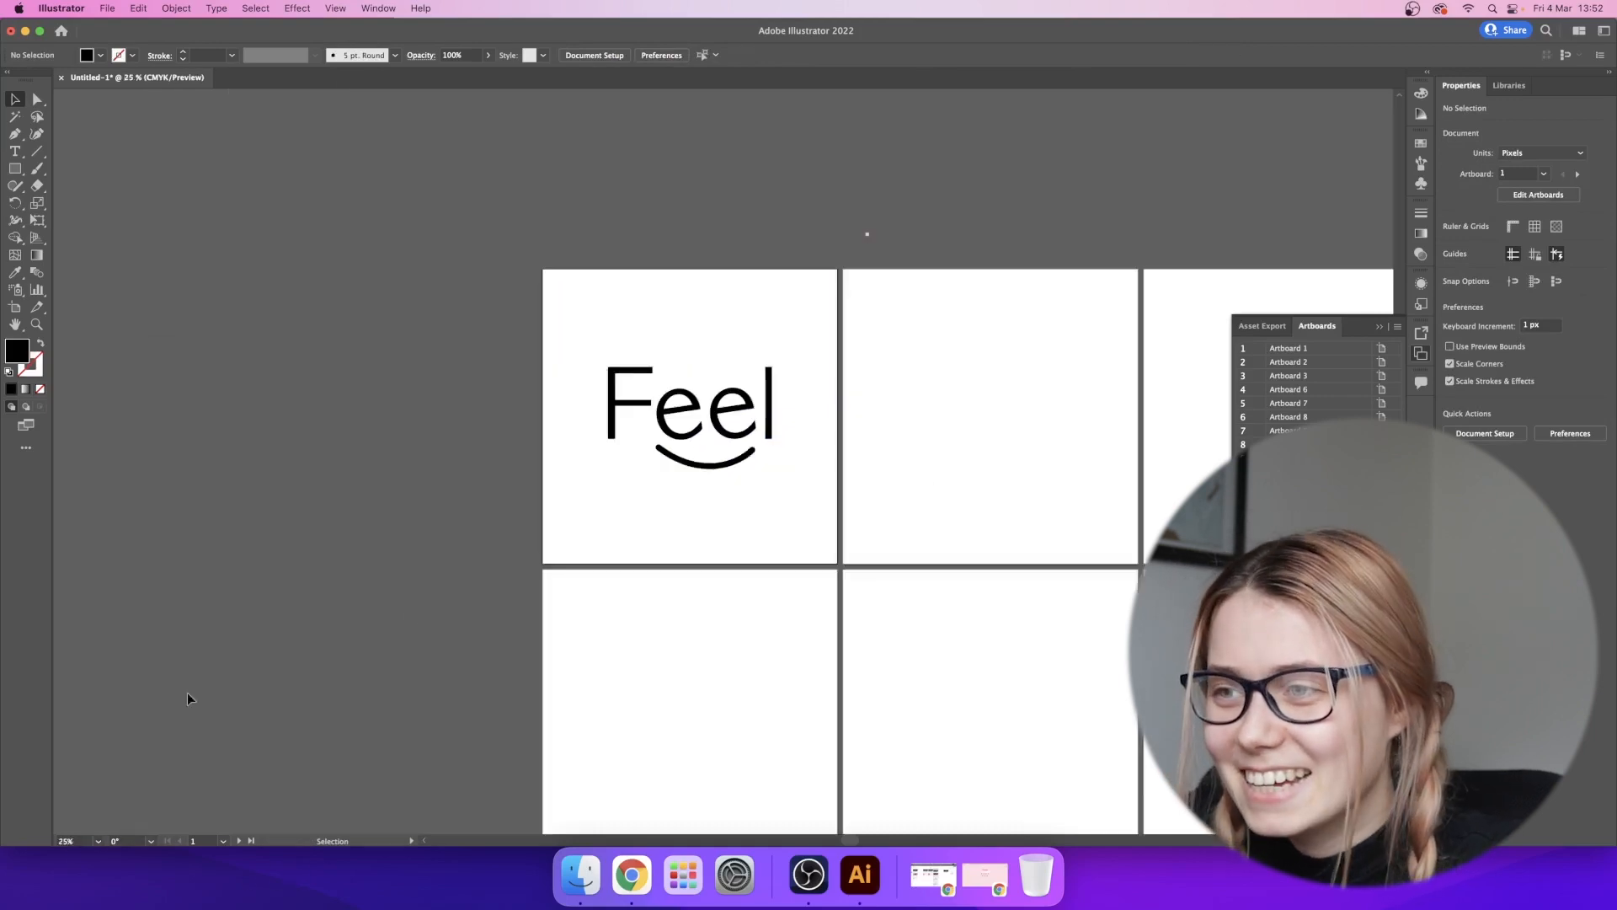
{"action": "left_click_drag", "start_coordinate": [842, 461], "coordinate": [802, 483]}
{"action": "left_click_drag", "start_coordinate": [543, 381], "coordinate": [766, 498]}
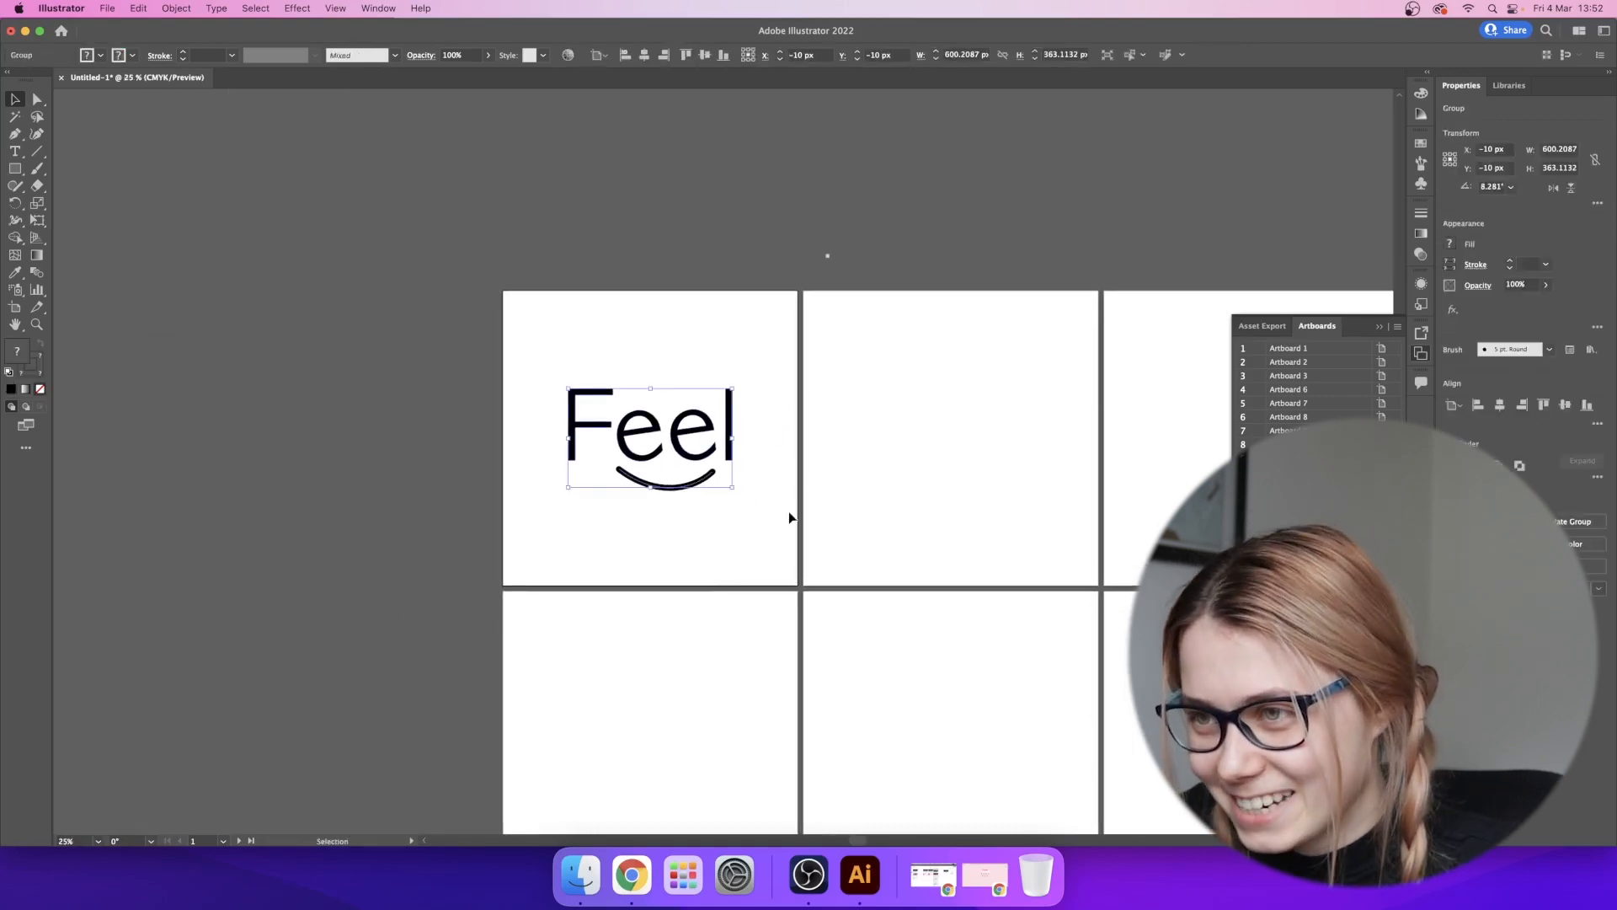
{"action": "left_click", "coordinate": [790, 513]}
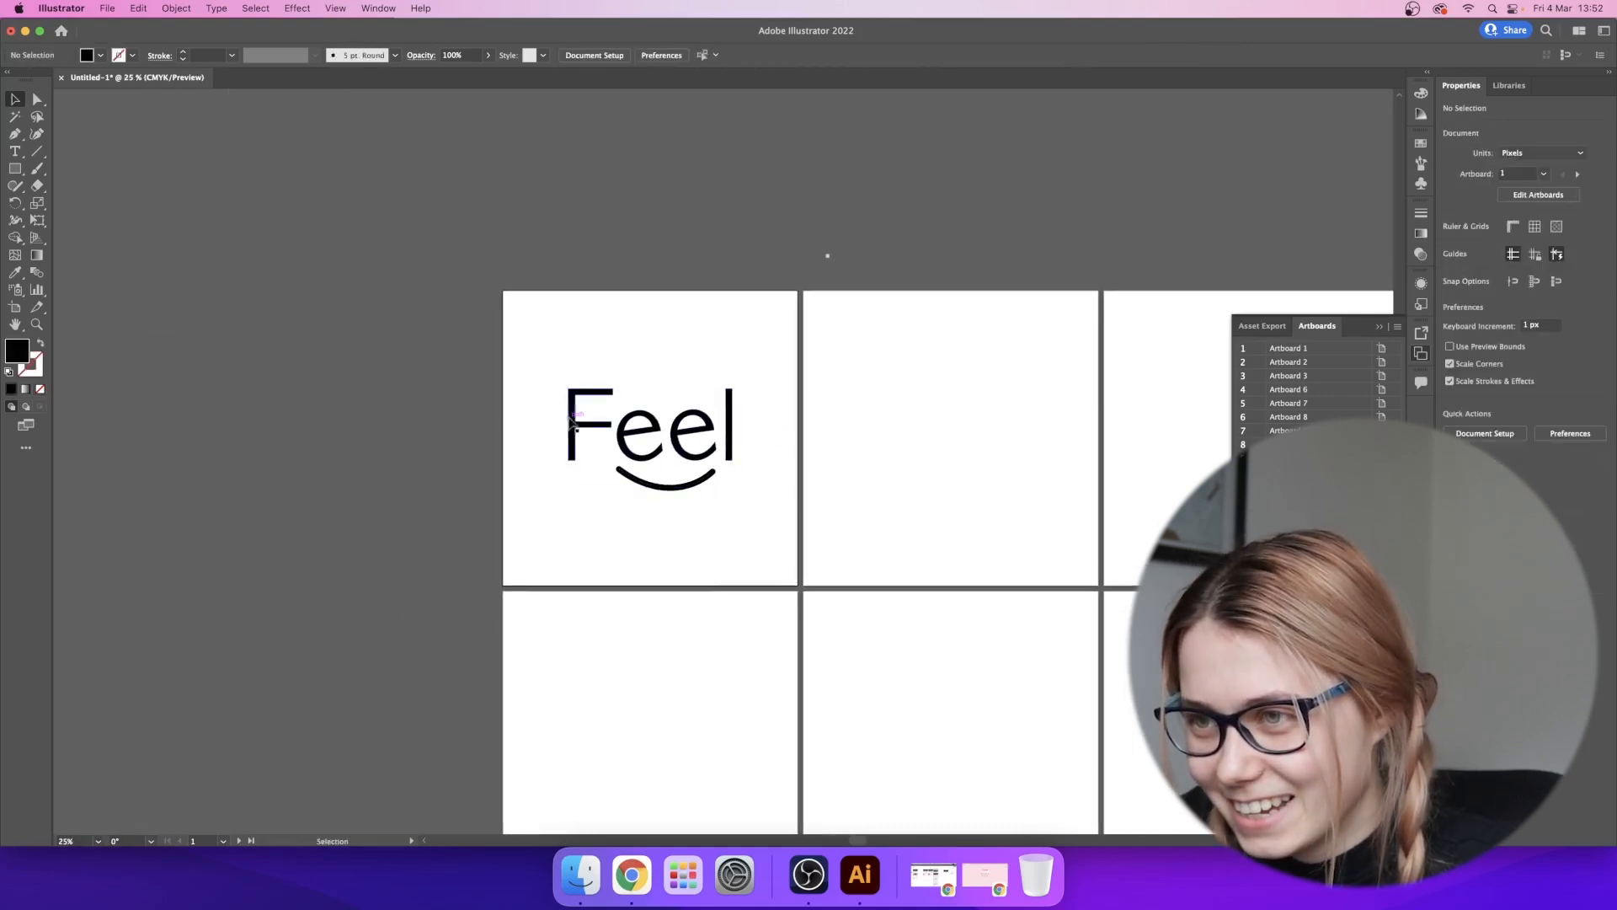
{"action": "left_click", "coordinate": [708, 482]}
{"action": "left_click_drag", "start_coordinate": [712, 490], "coordinate": [985, 466]}
{"action": "left_click", "coordinate": [859, 469]}
{"action": "scroll", "coordinate": [731, 418], "scroll_direction": "right", "scroll_amount": 3}
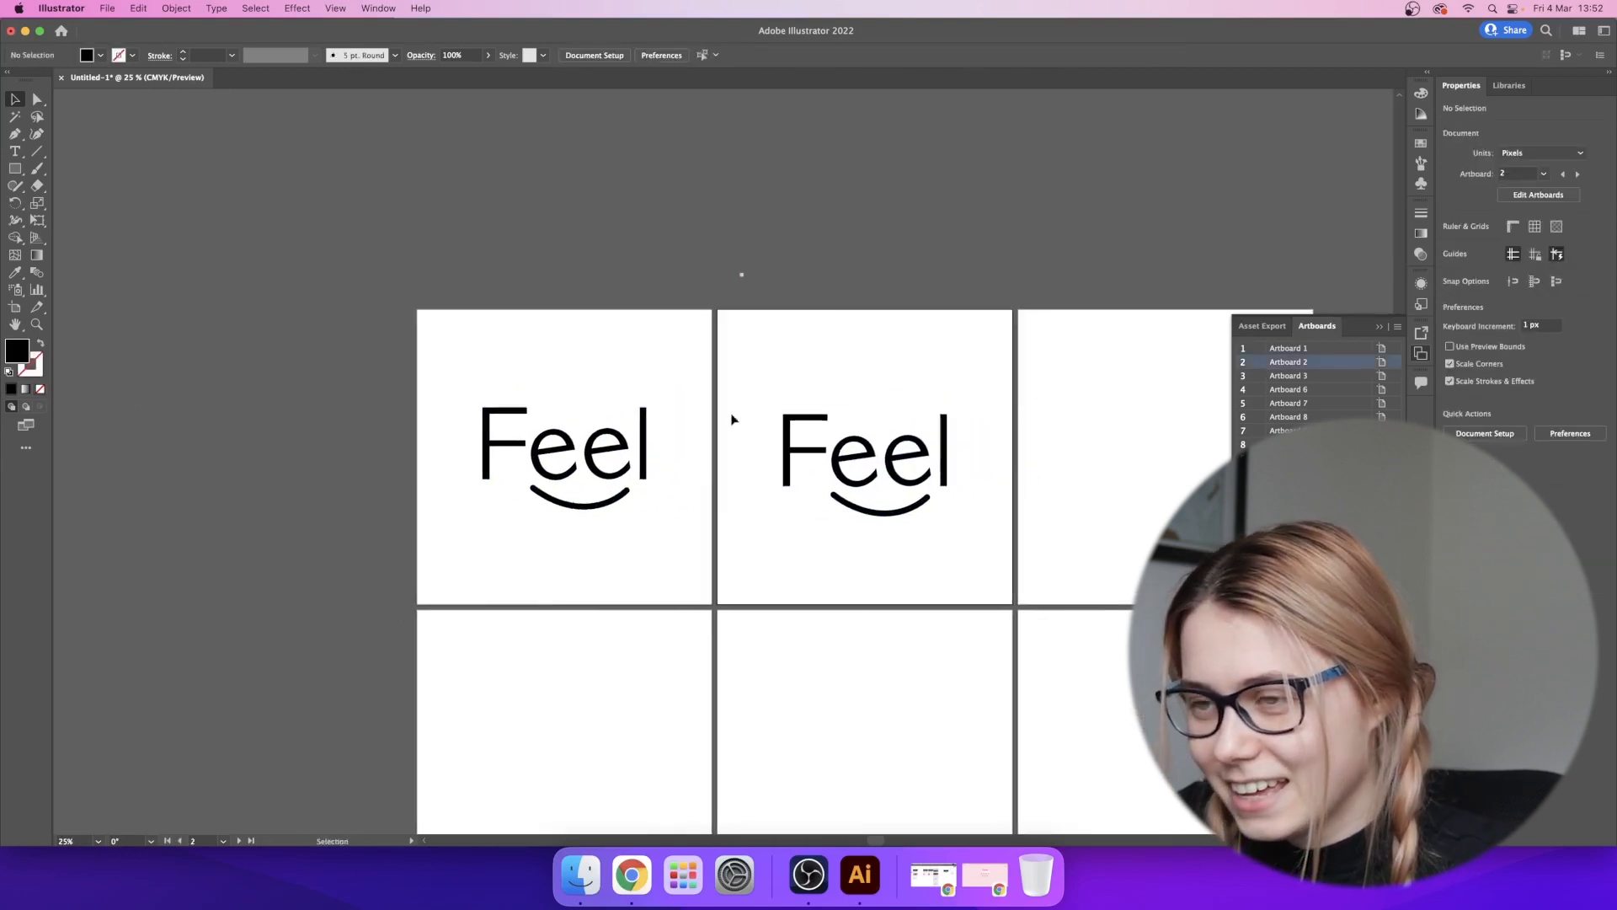
- Ungroup the copy on the second artboard and delete its "F" and "l", keeping the two "e" letters and smile
{"action": "left_click_drag", "start_coordinate": [732, 408], "coordinate": [1037, 516]}
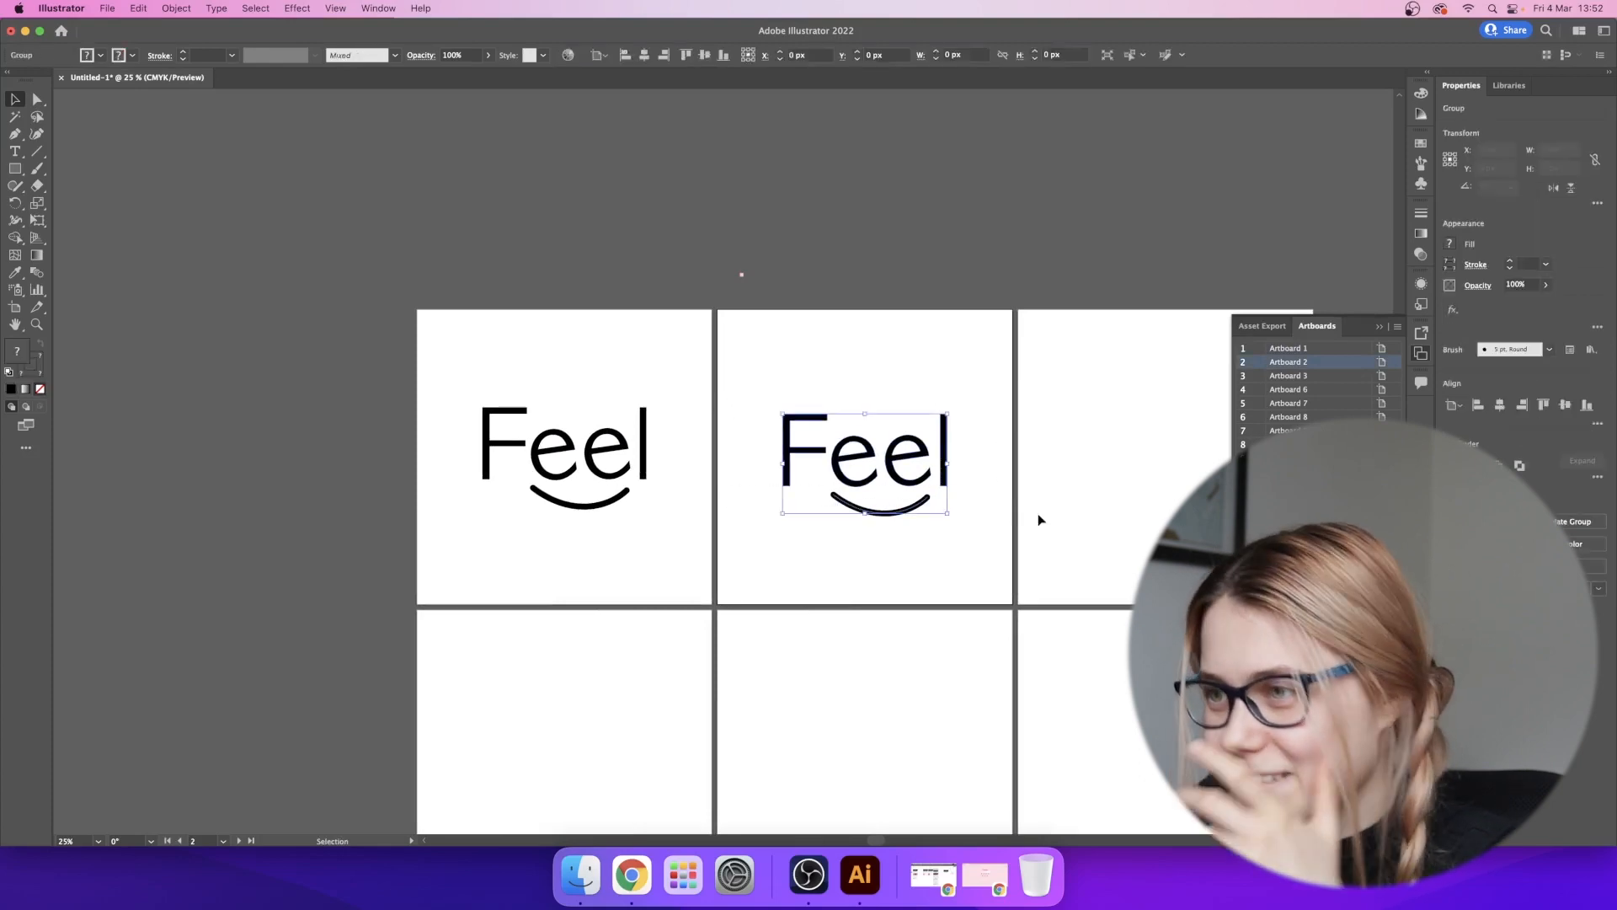
{"action": "left_click", "coordinate": [1011, 388]}
{"action": "left_click_drag", "start_coordinate": [934, 395], "coordinate": [971, 457]}
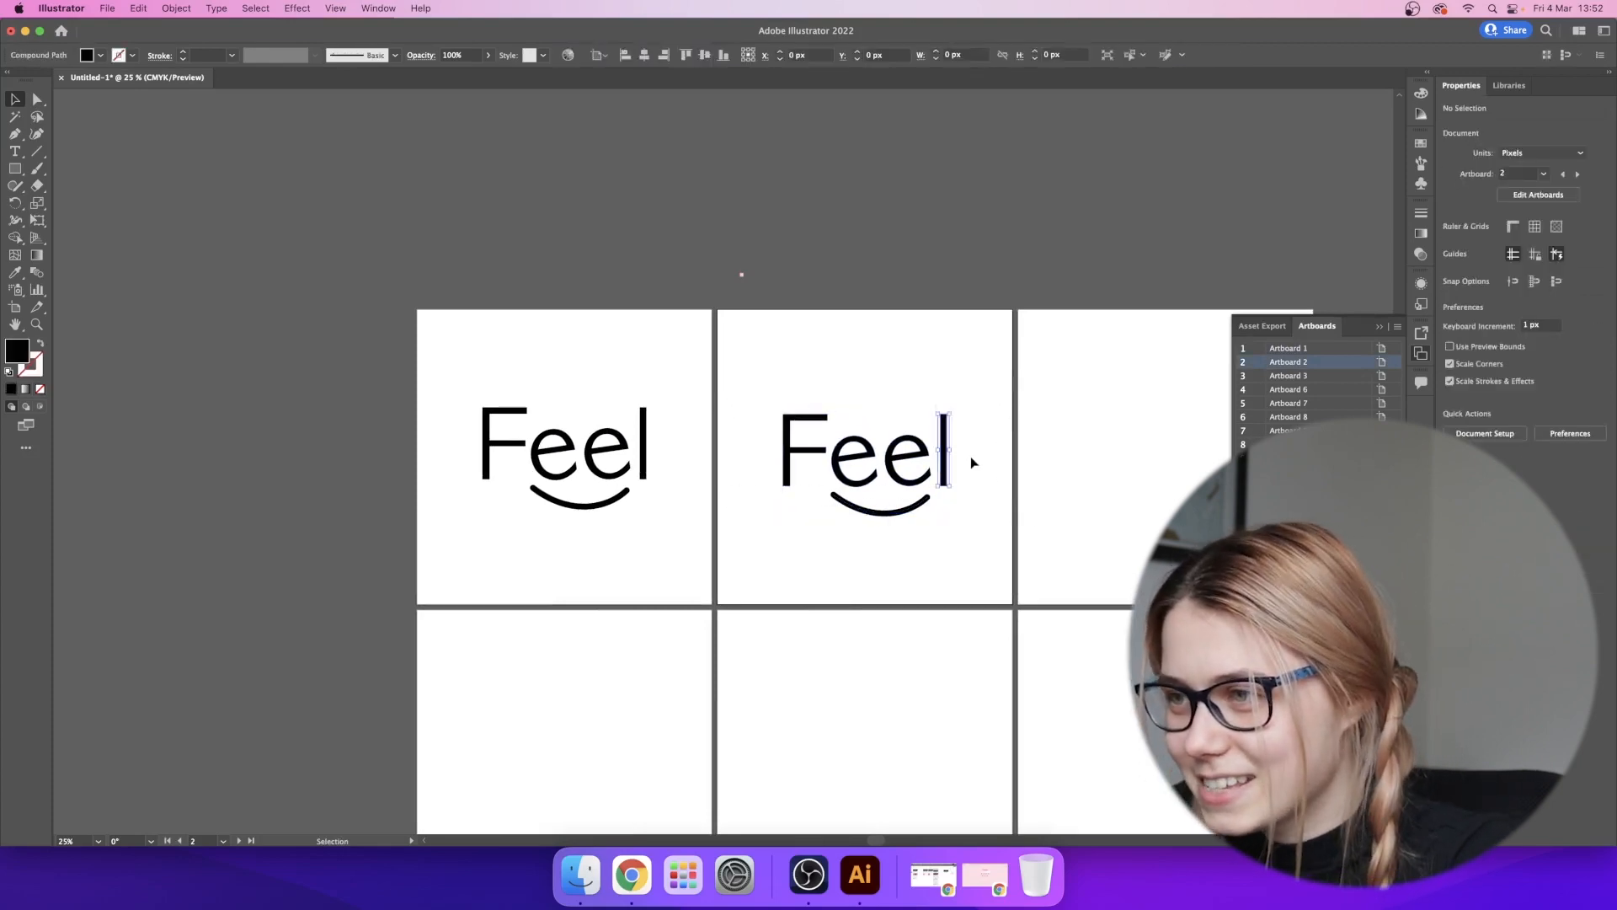
{"action": "key", "text": "Delete"}
{"action": "key", "text": "Delete"}
- Group the two "e" letters with the smile and centre the group on the second artboard
{"action": "left_click_drag", "start_coordinate": [800, 459], "coordinate": [998, 562]}
{"action": "key", "text": "super+g"}
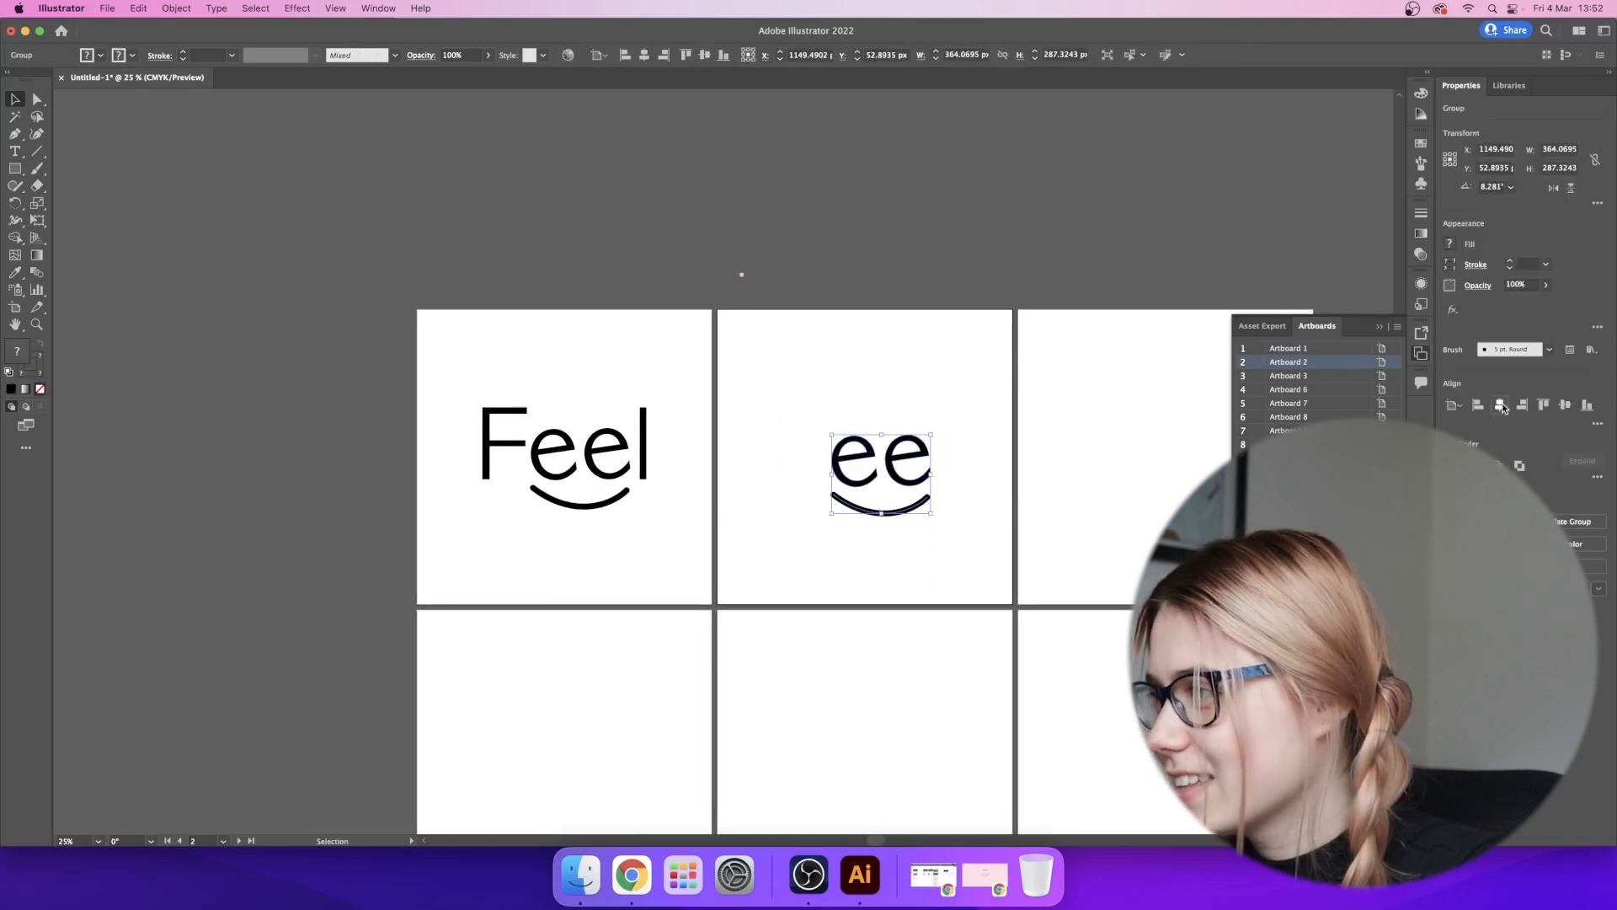
{"action": "left_click", "coordinate": [1500, 405]}
{"action": "left_click", "coordinate": [1565, 405]}
- Enlarge the "ee" smile group to about 525 by 415 px and recentre it on the second artboard
{"action": "left_click_drag", "start_coordinate": [914, 460], "coordinate": [959, 460]}
{"action": "left_click", "coordinate": [1500, 405]}
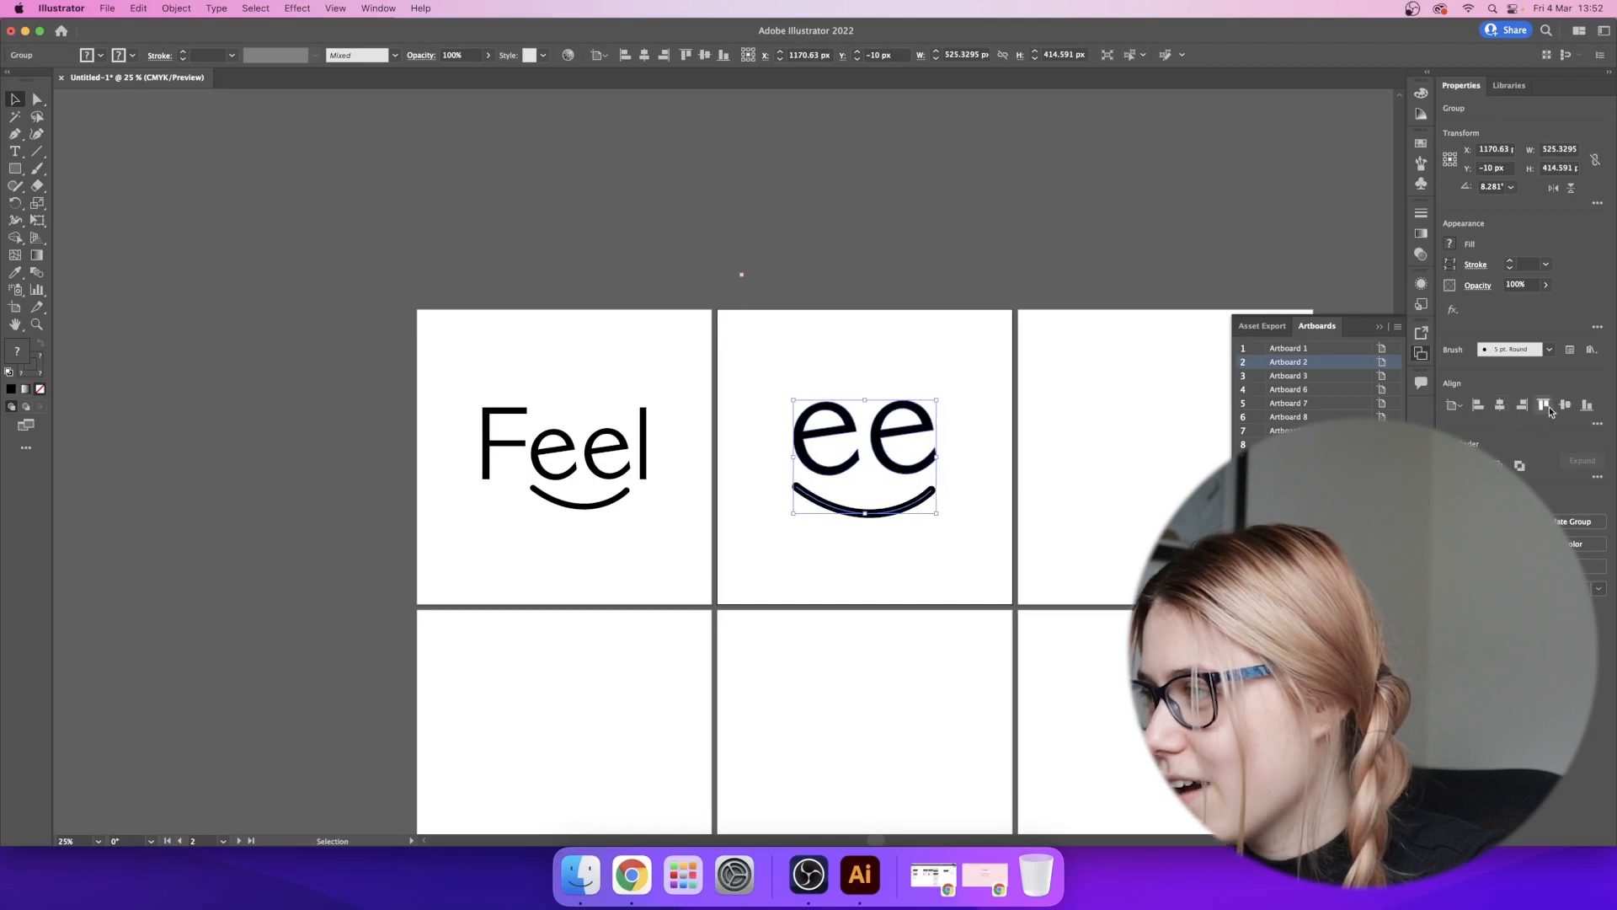
{"action": "left_click", "coordinate": [1093, 448]}
- Ungroup the "Feel" and smile artwork on the first artboard
{"action": "scroll", "coordinate": [1128, 481], "scroll_direction": "down", "scroll_amount": 2}
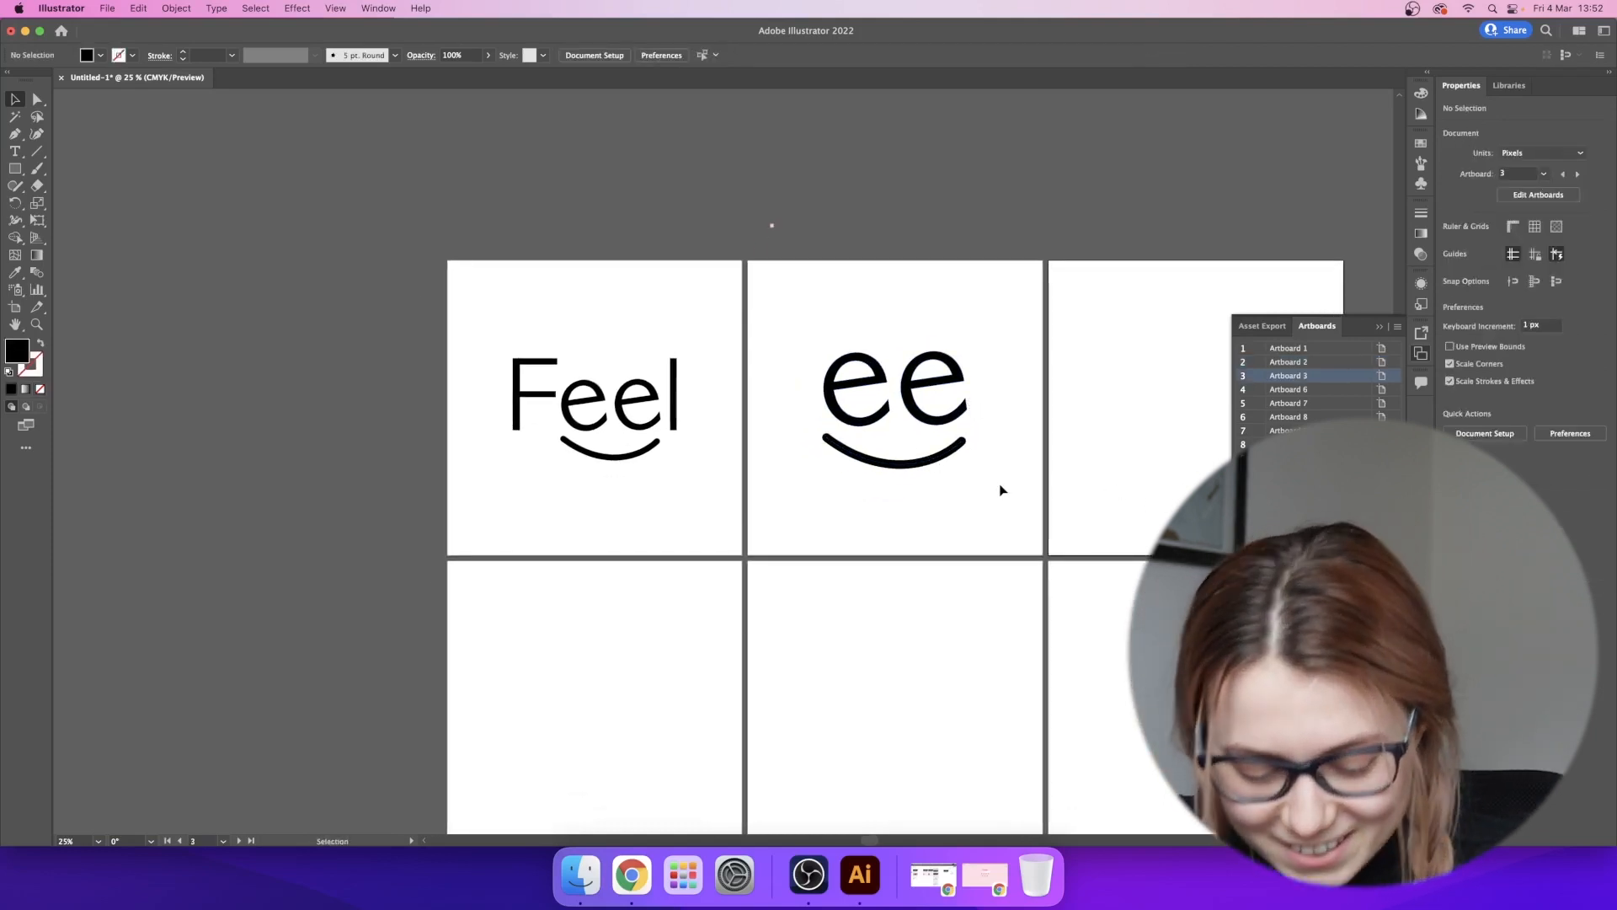
{"action": "scroll", "coordinate": [977, 488], "scroll_direction": "down", "scroll_amount": 2}
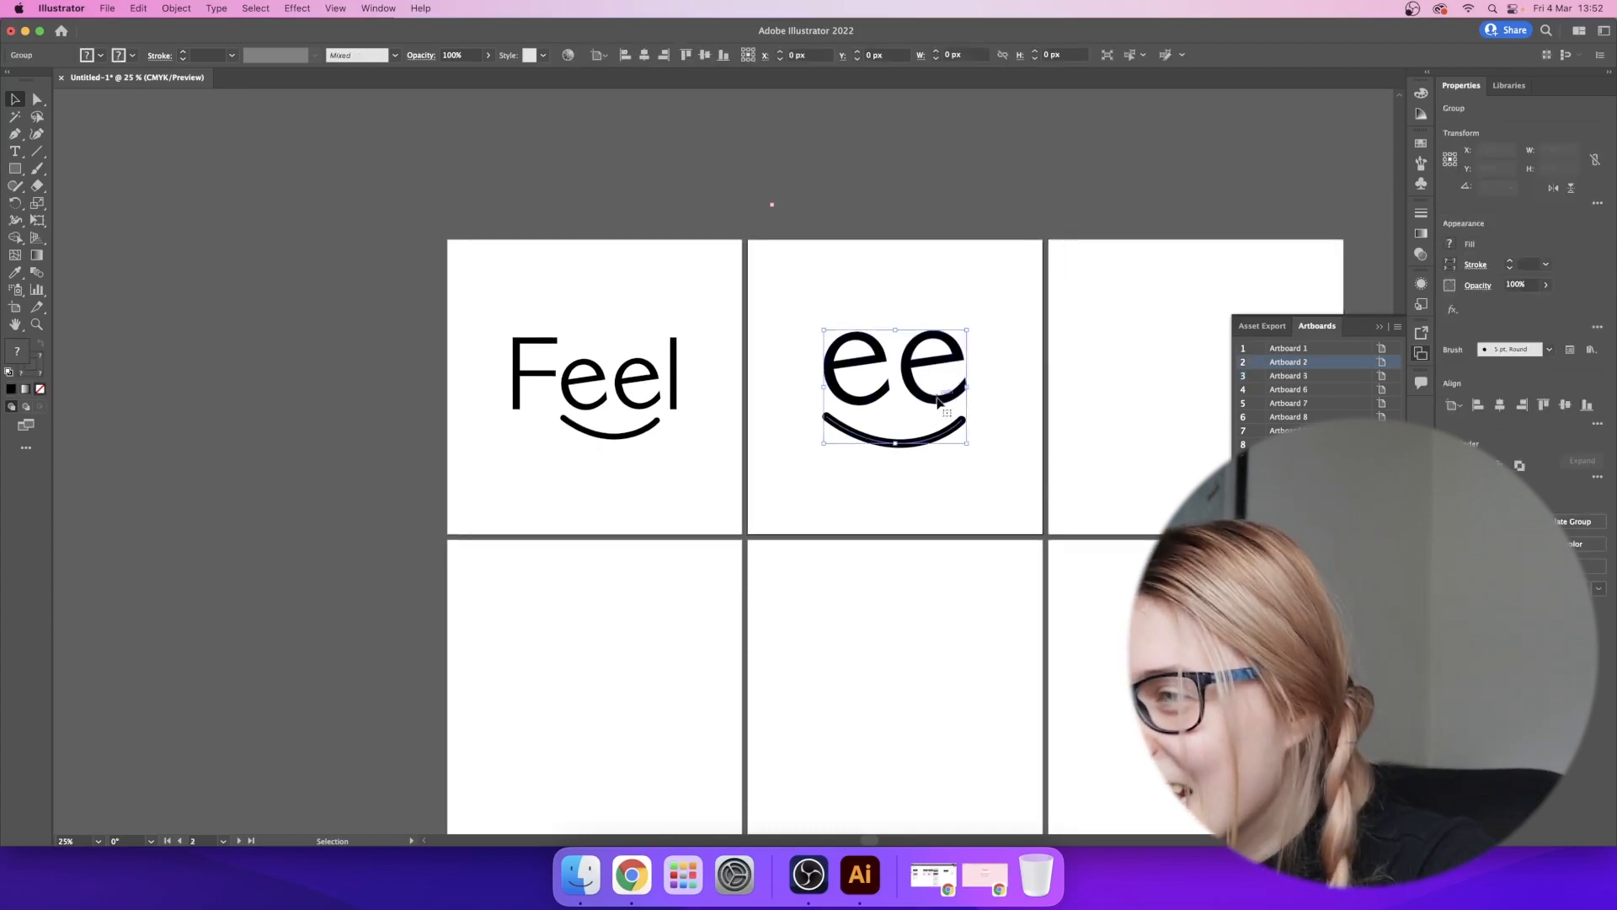
{"action": "left_click", "coordinate": [620, 383]}
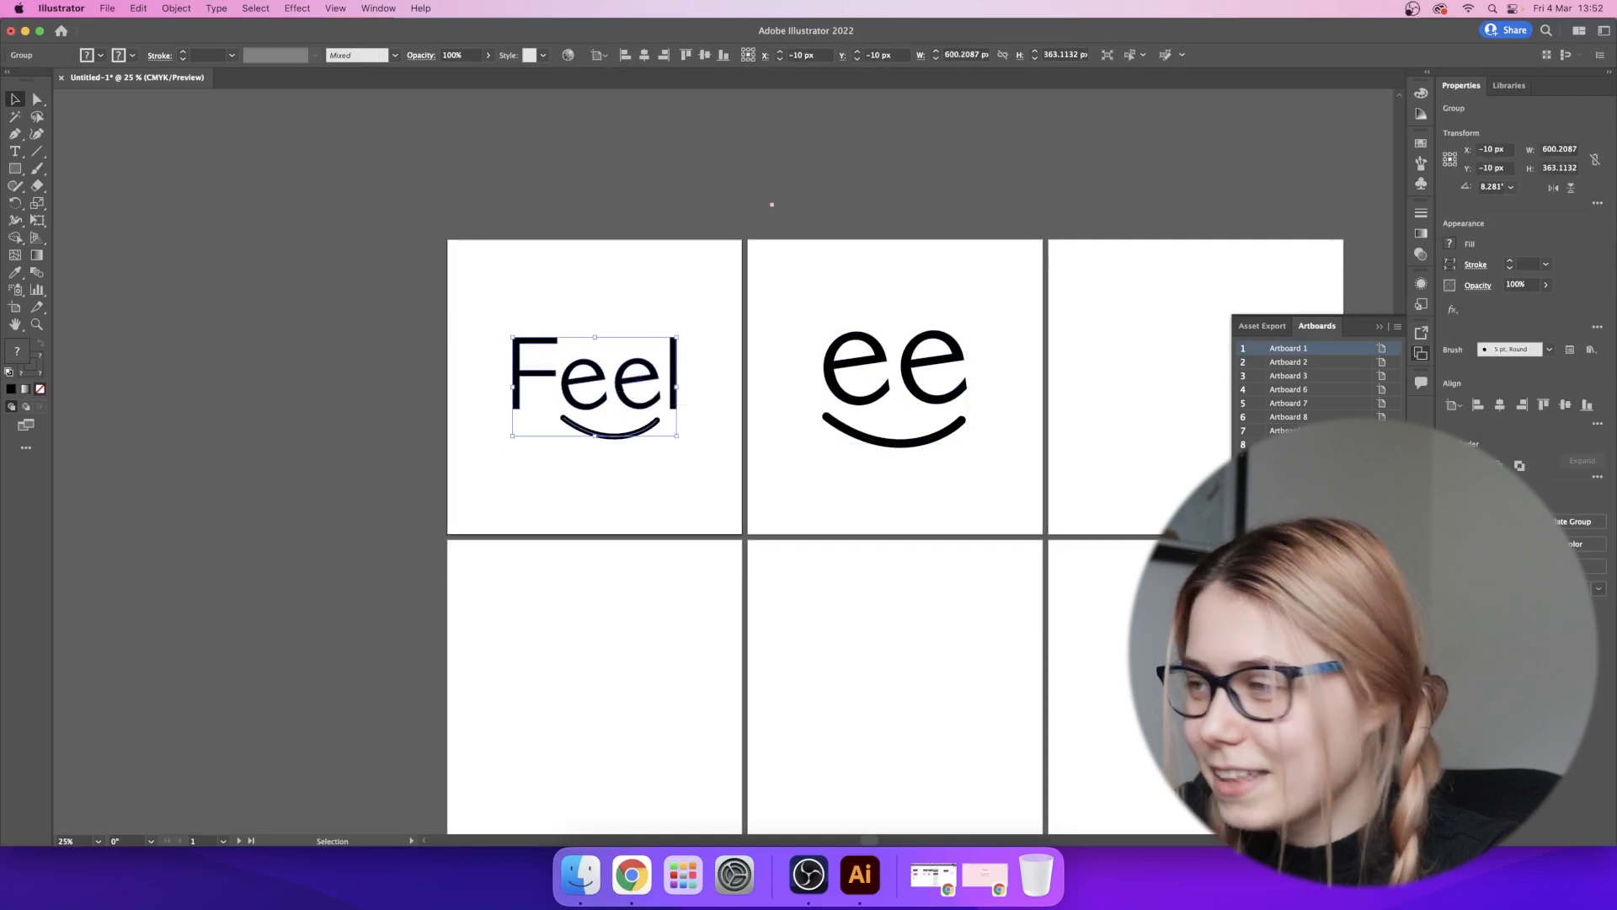
{"action": "key", "text": "shift+super+g"}
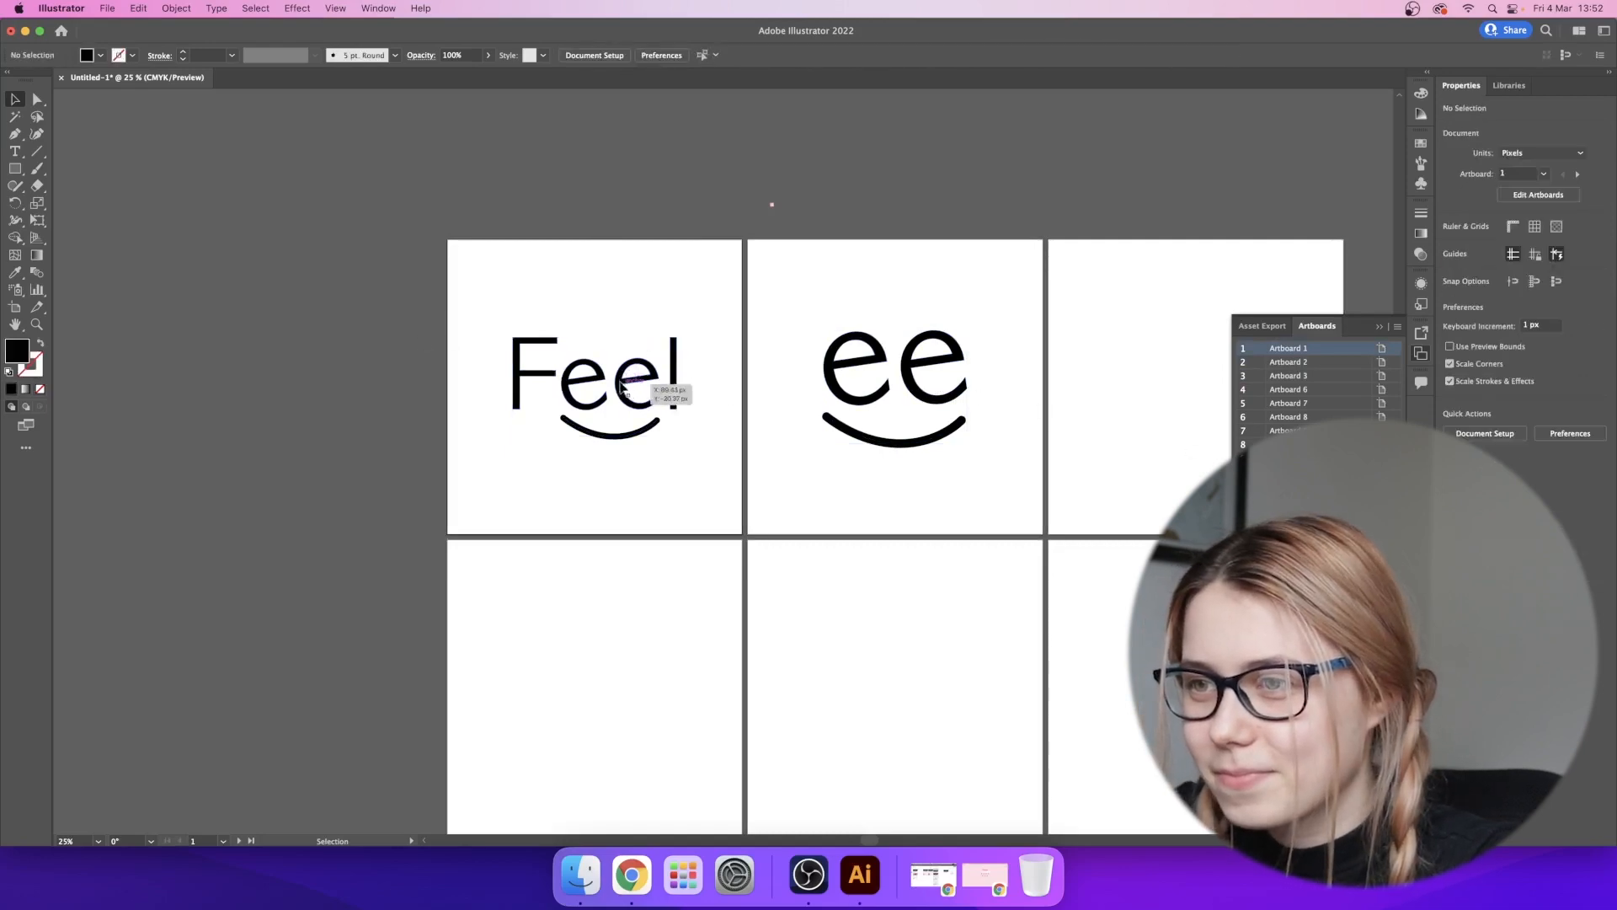
- Ungroup the "ee" smile artwork on the second artboard and reflect its second "e" across the vertical axis
{"action": "left_click", "coordinate": [925, 394]}
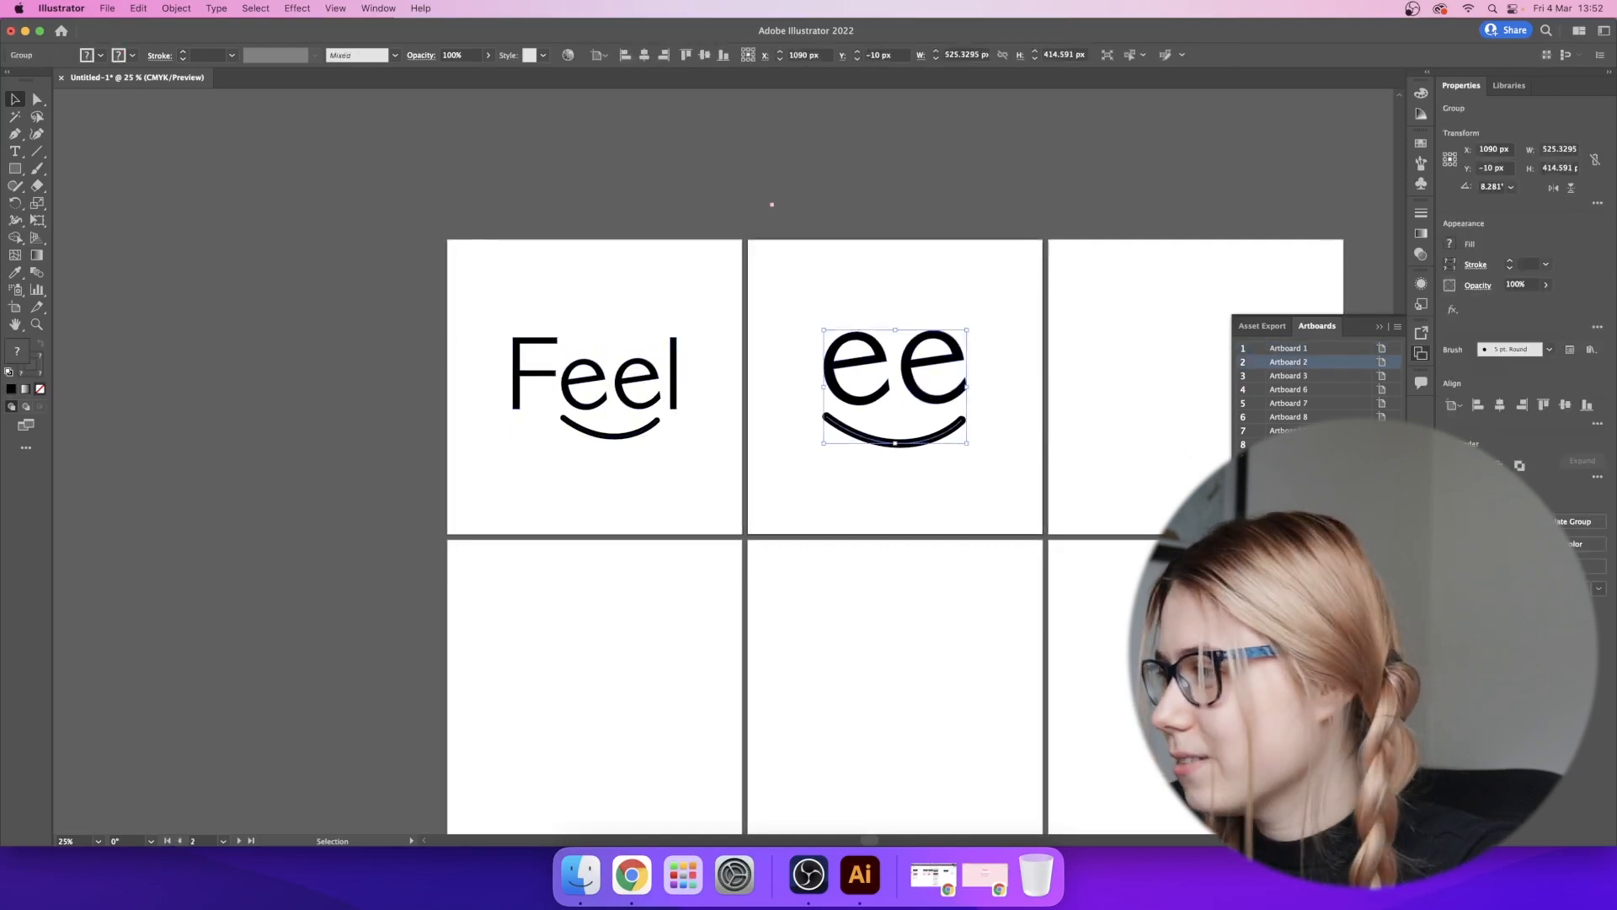
{"action": "left_click", "coordinate": [920, 360]}
{"action": "left_click", "coordinate": [913, 366]}
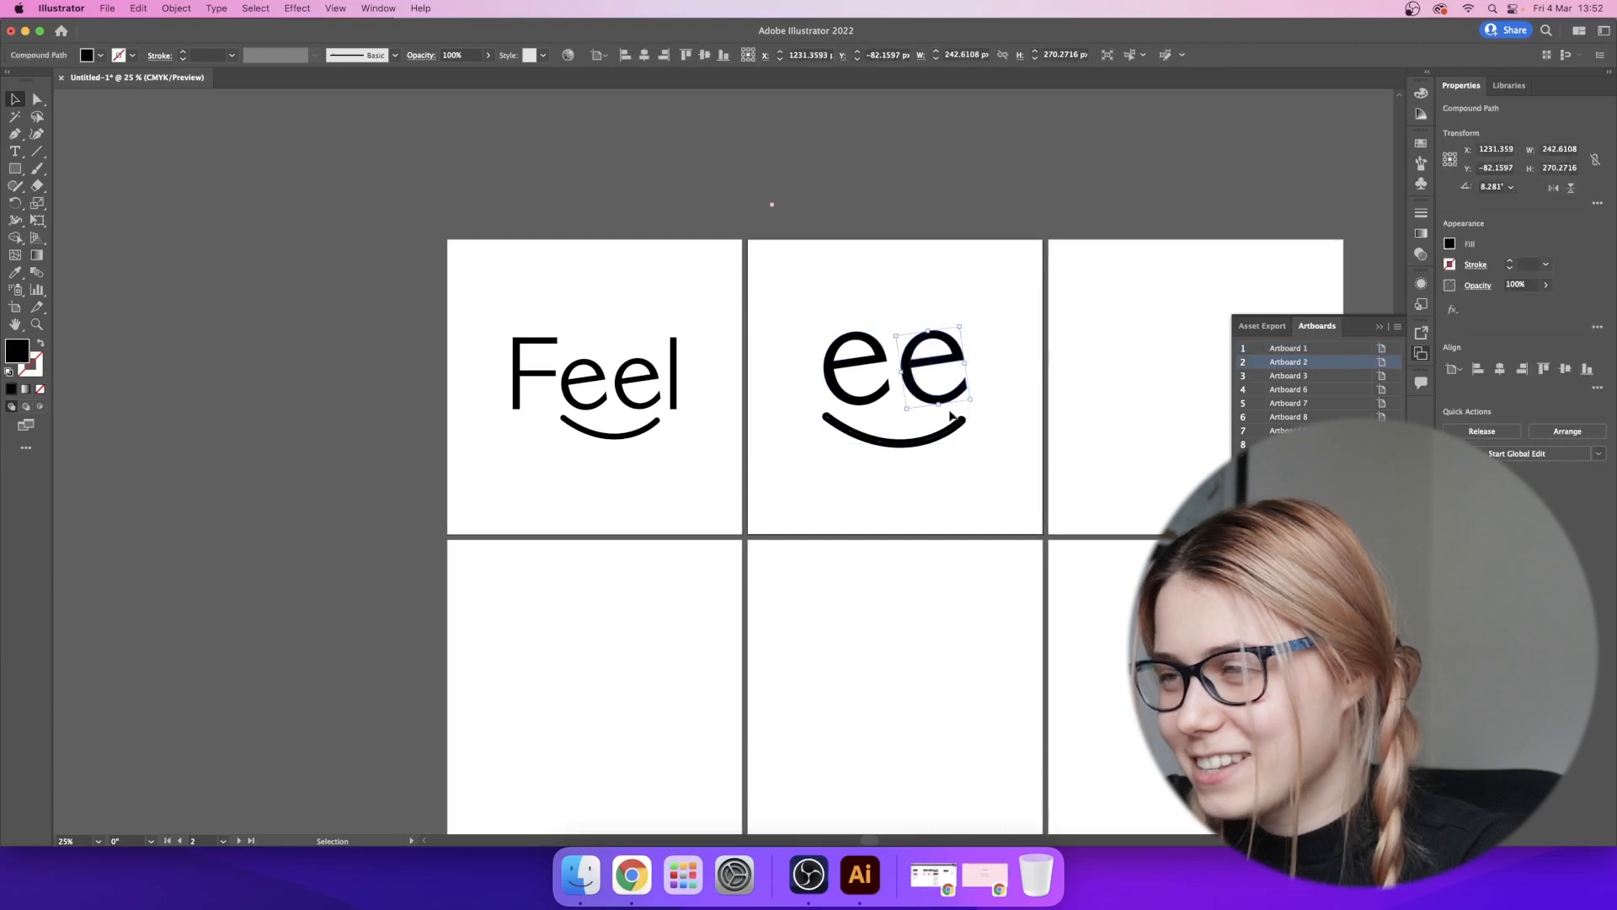
{"action": "right_click", "coordinate": [922, 387]}
{"action": "mouse_move", "coordinate": [1018, 550]}
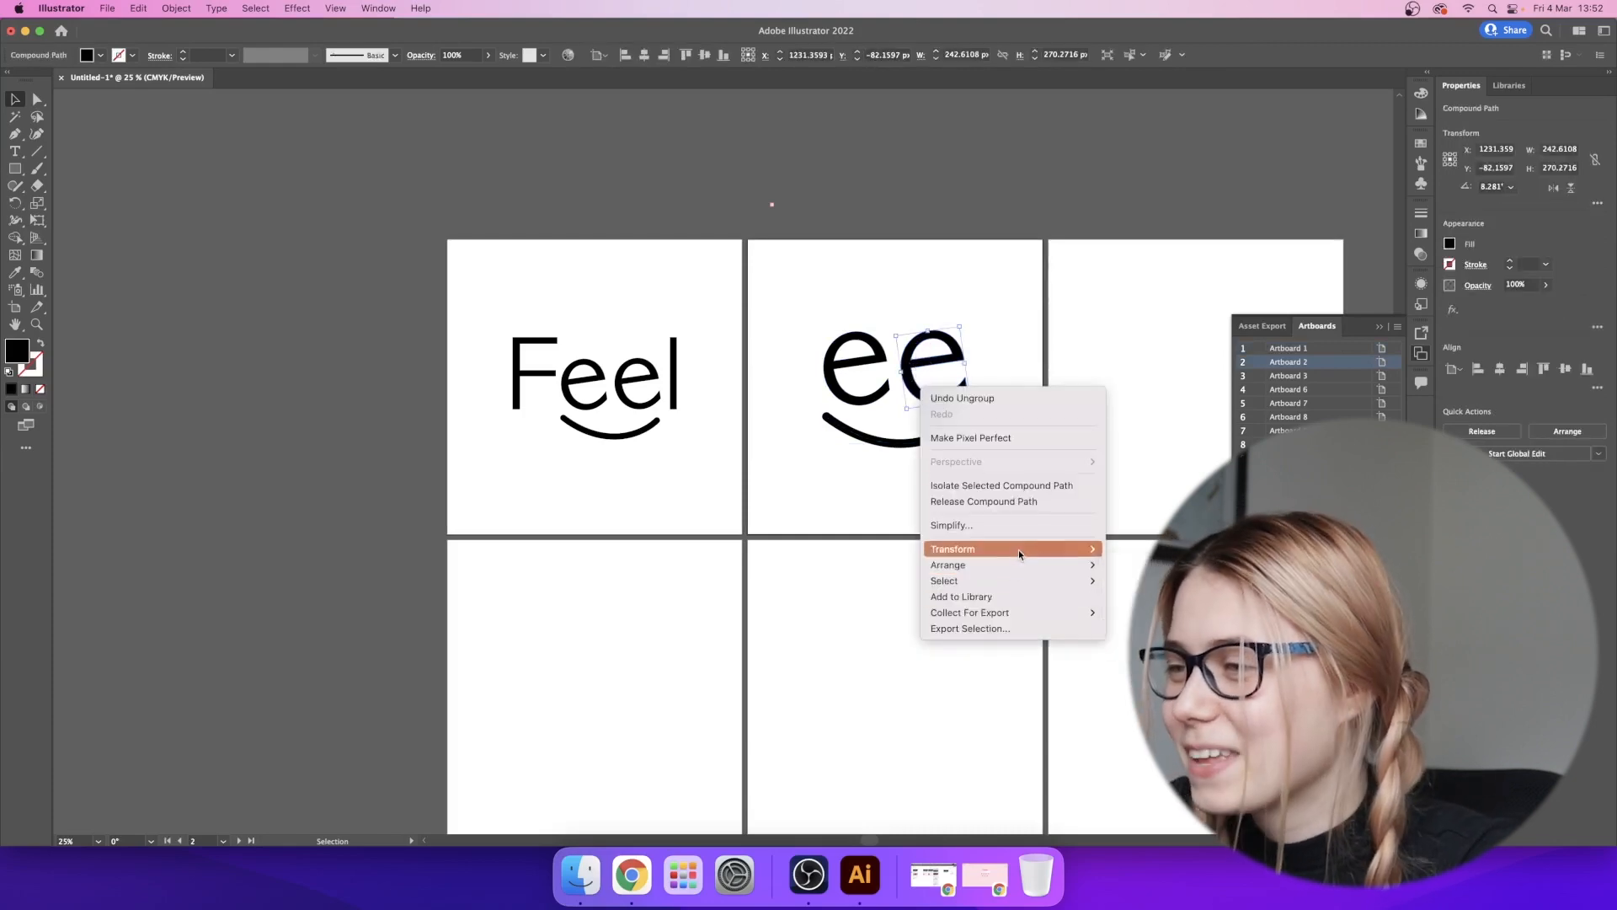
{"action": "left_click", "coordinate": [1125, 604]}
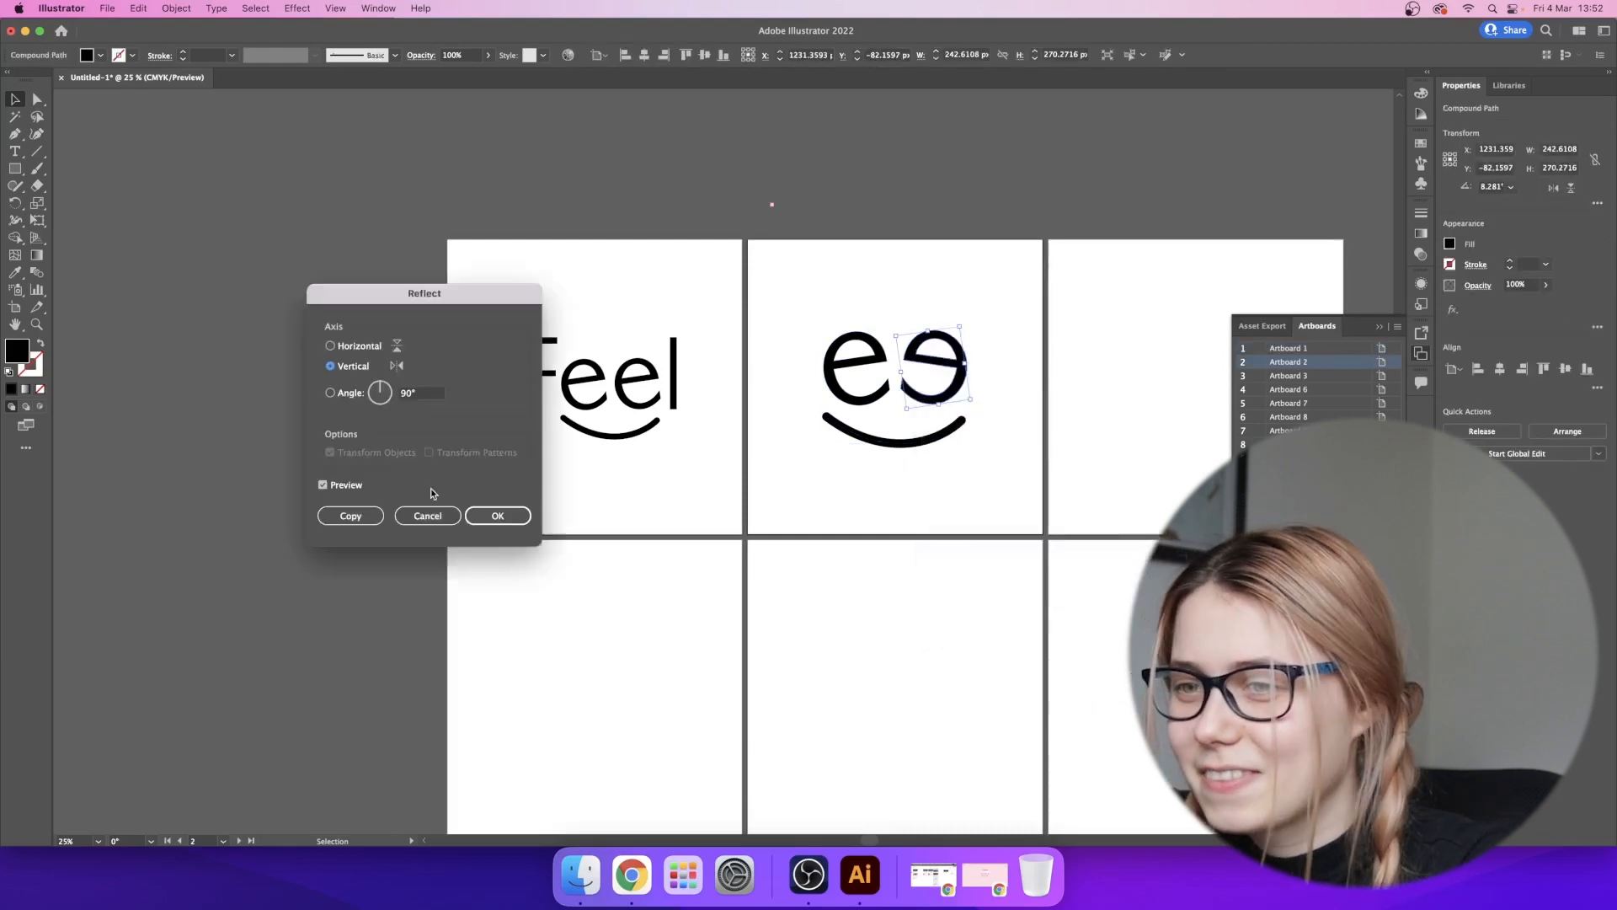
{"action": "left_click", "coordinate": [497, 515]}
{"action": "left_click", "coordinate": [830, 532]}
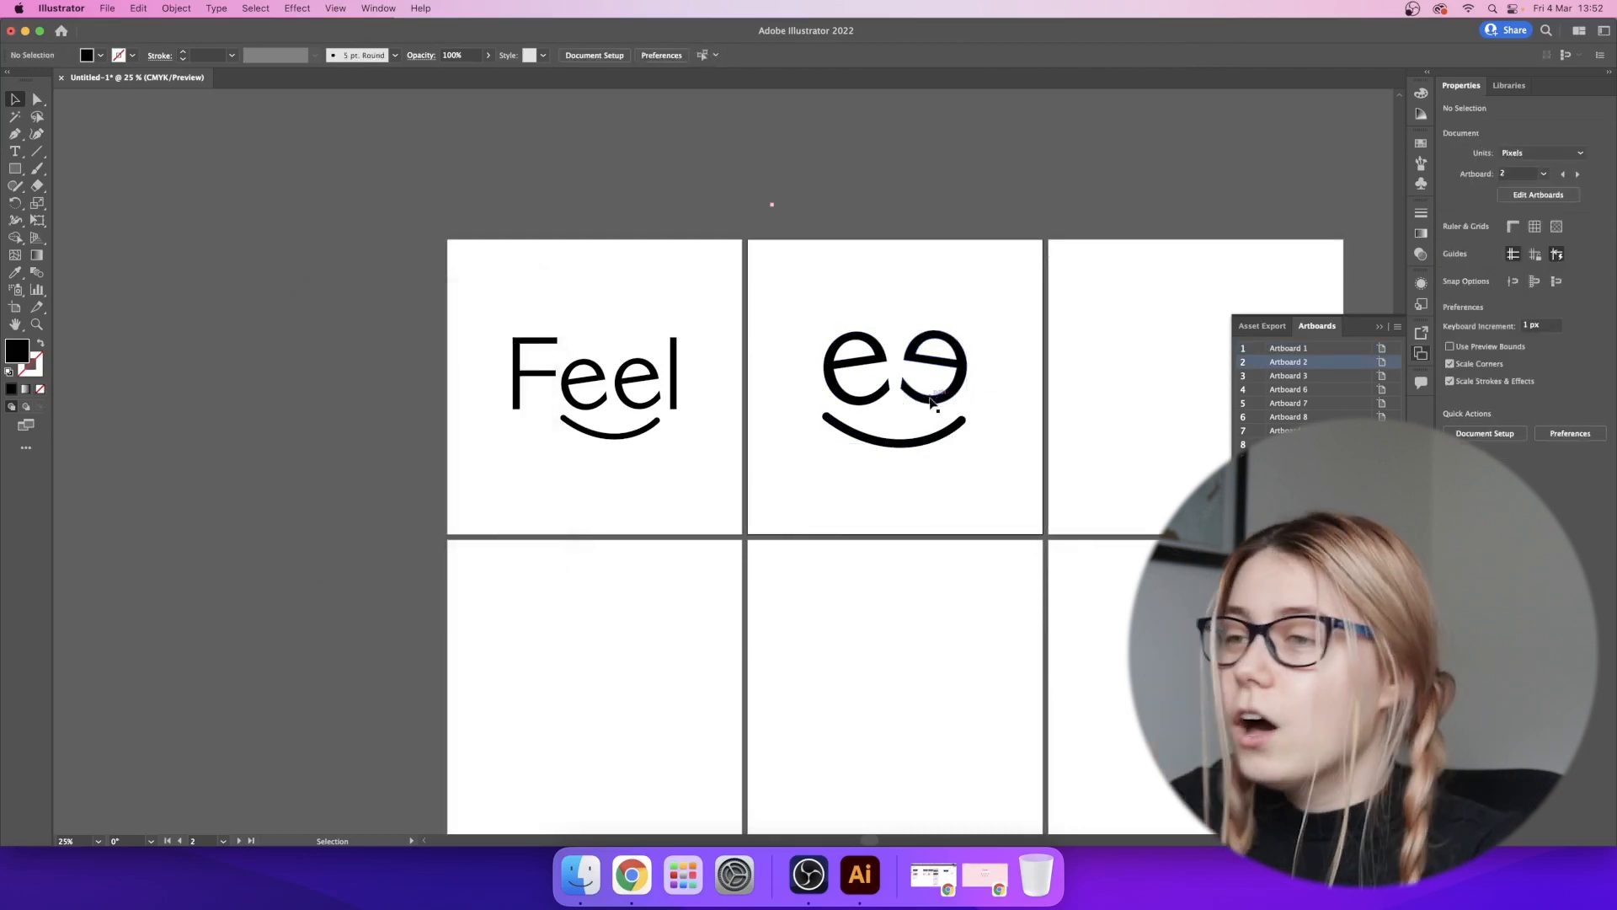
- Reflect the second "e" of "Feel" on the first artboard across the vertical axis
{"action": "left_click", "coordinate": [626, 392]}
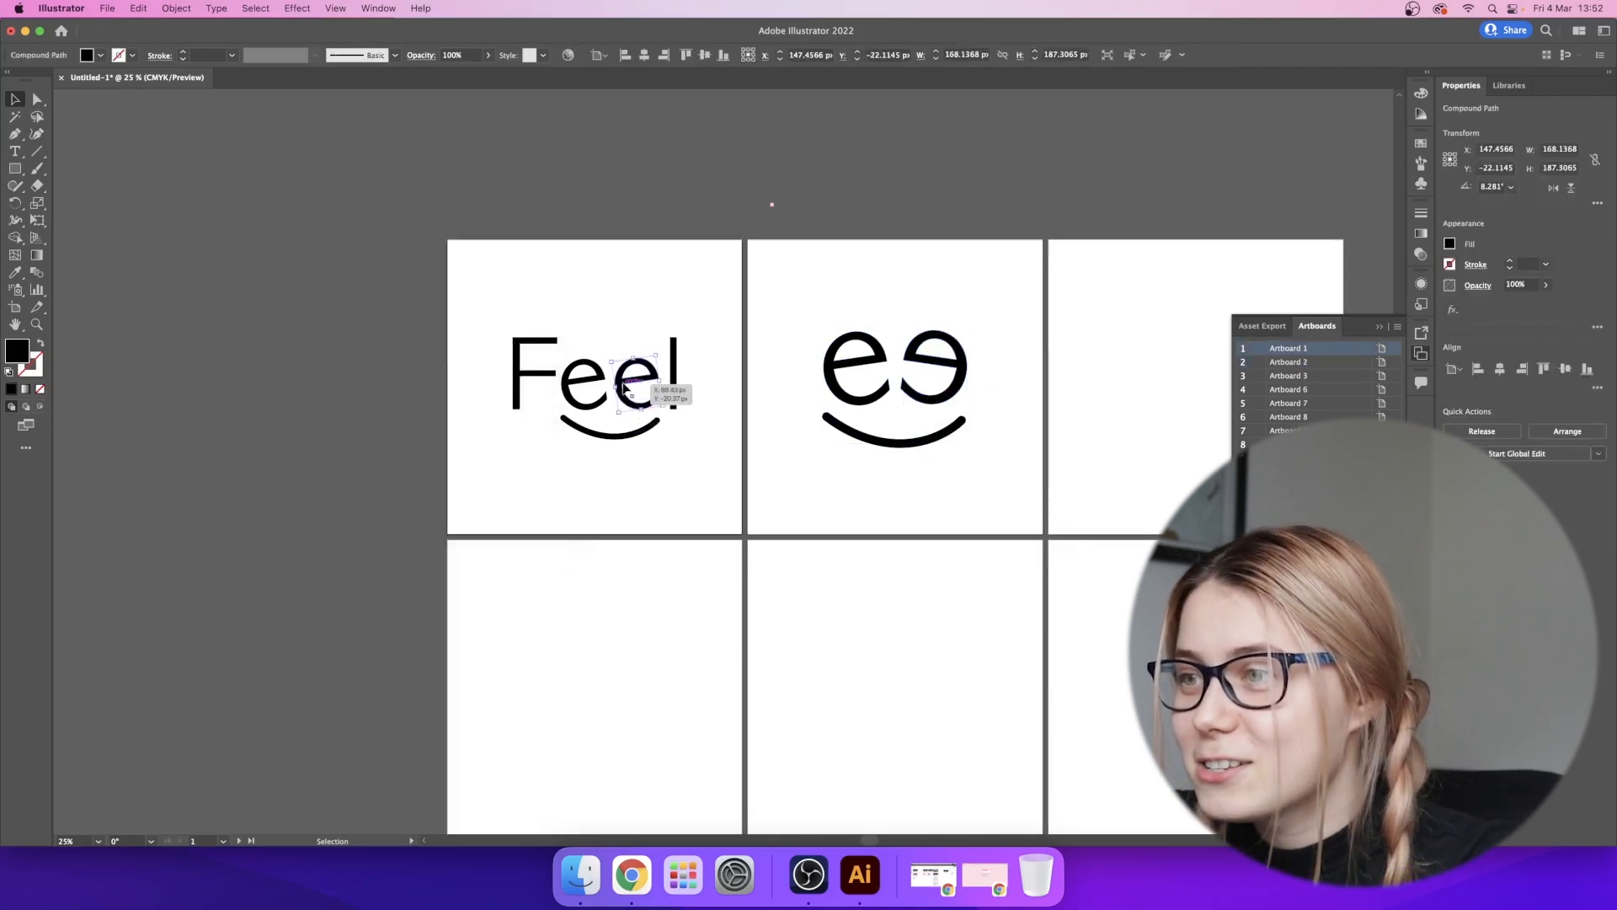
{"action": "right_click", "coordinate": [623, 386]}
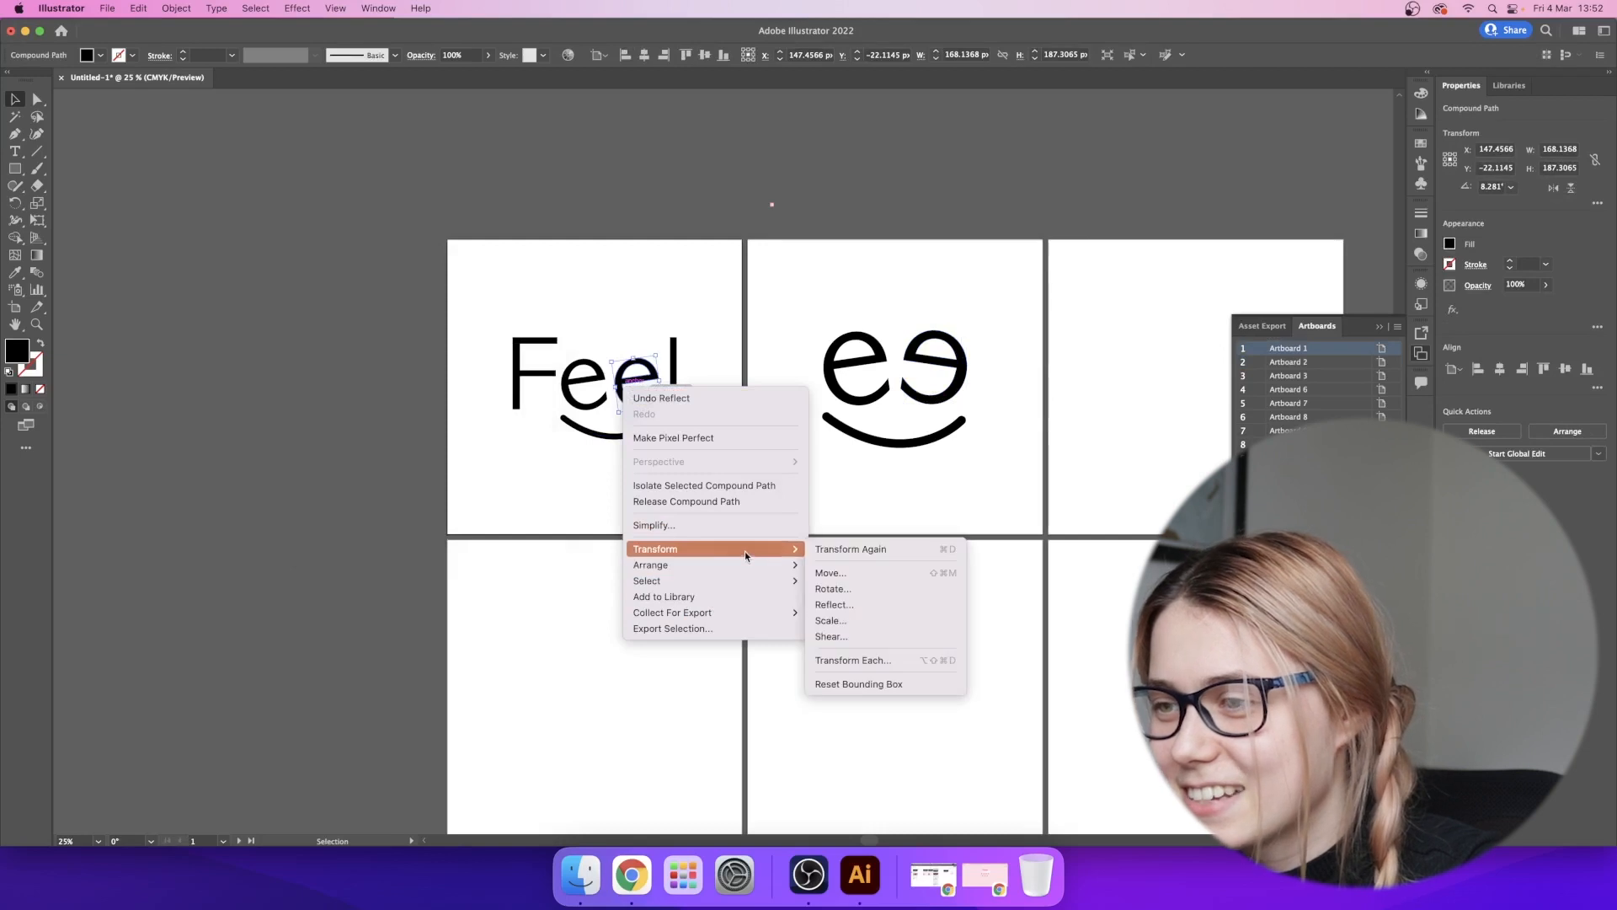
{"action": "left_click", "coordinate": [859, 605]}
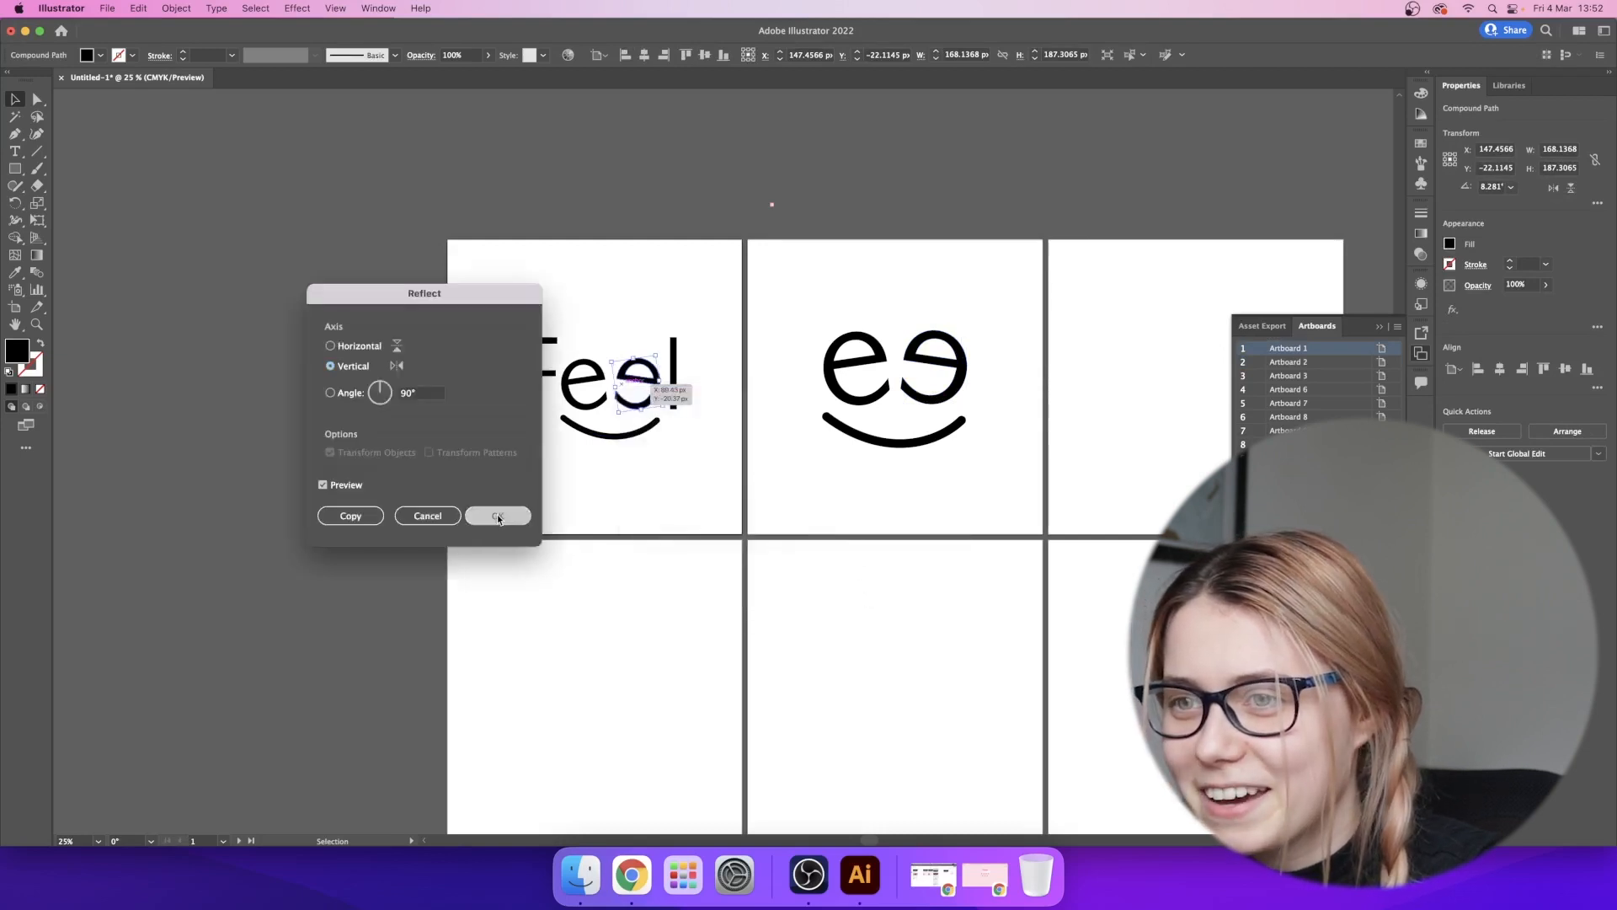
{"action": "left_click", "coordinate": [498, 516]}
{"action": "left_click", "coordinate": [838, 536]}
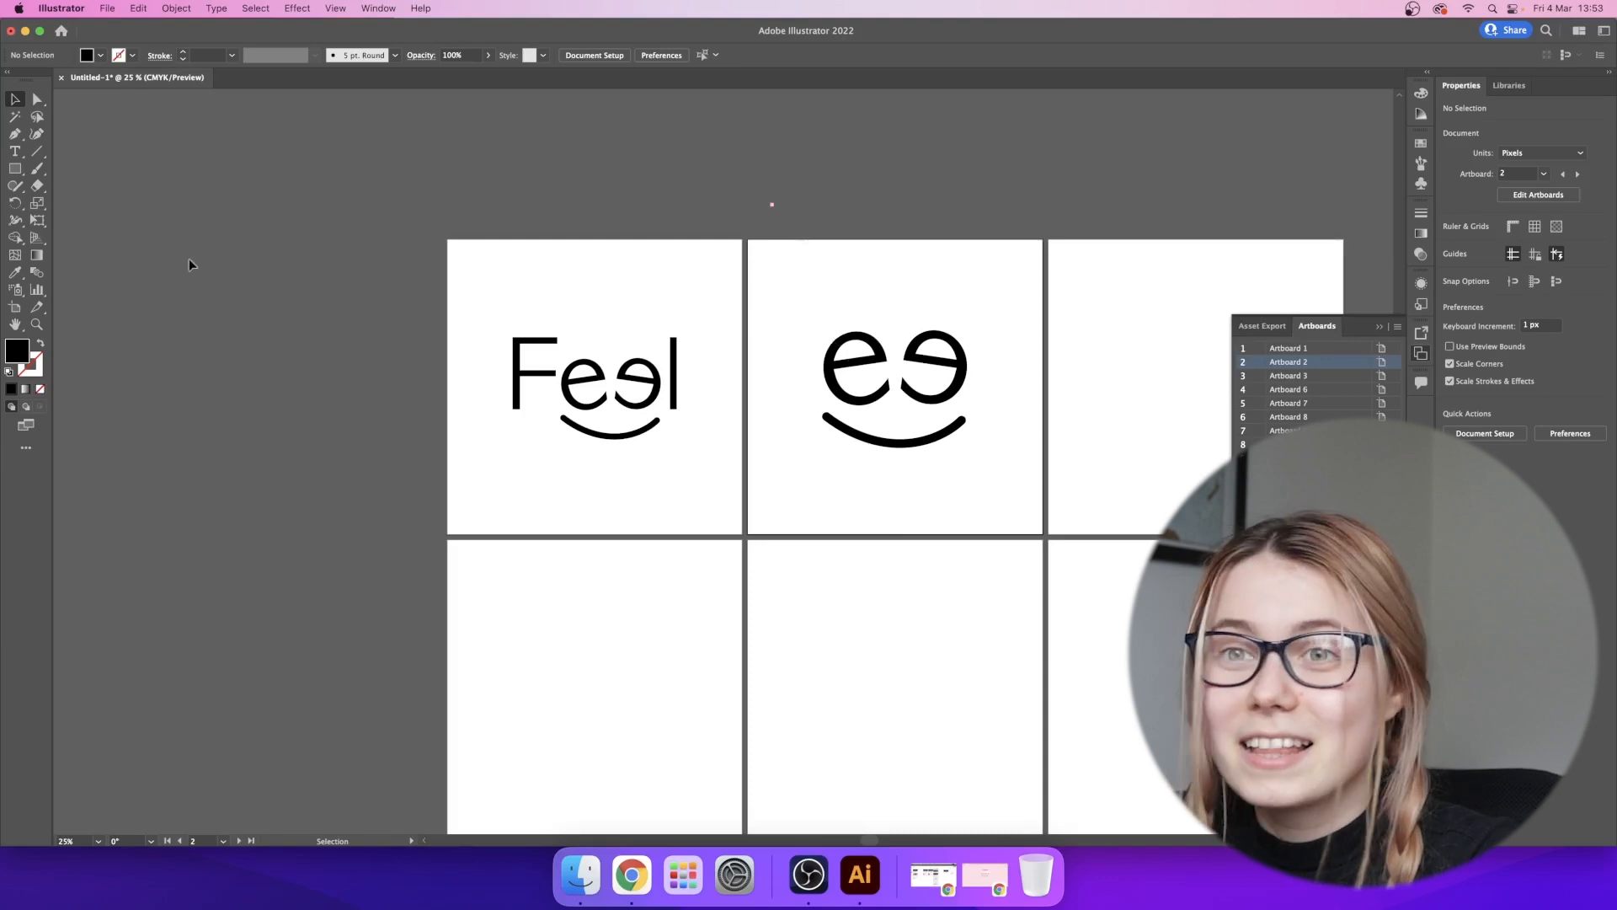
- Draw a black square about 248 px wide beside the first artboard and stack three pasted copies in a column below it
{"action": "left_click", "coordinate": [15, 168]}
{"action": "left_click_drag", "start_coordinate": [336, 248], "coordinate": [405, 314]}
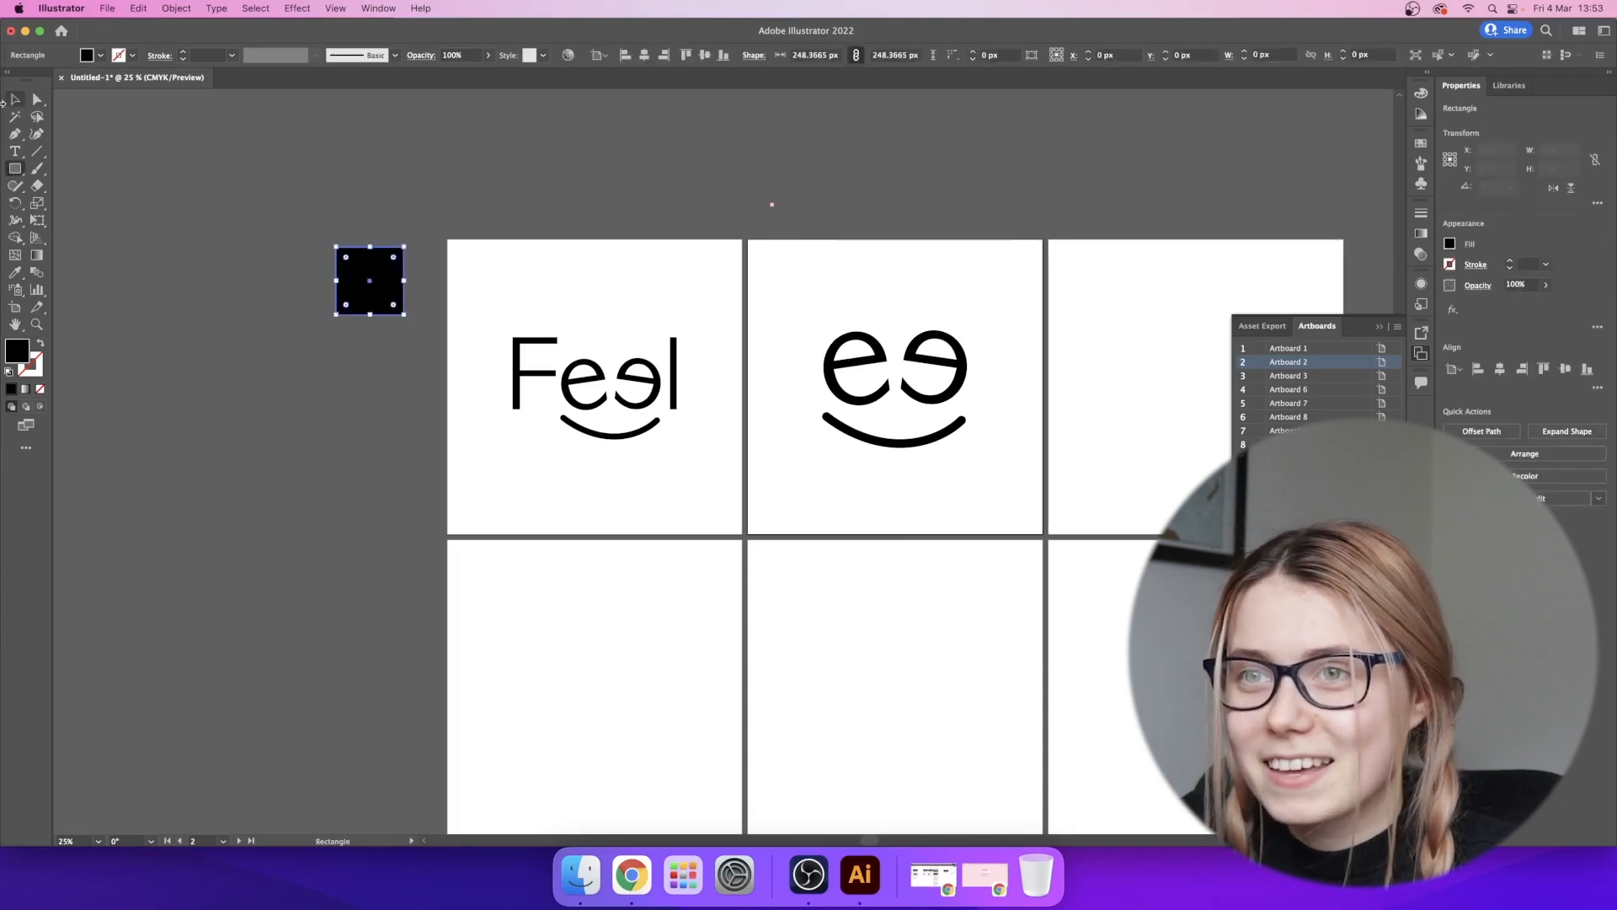
{"action": "key", "text": "super+c"}
{"action": "key", "text": "super+v"}
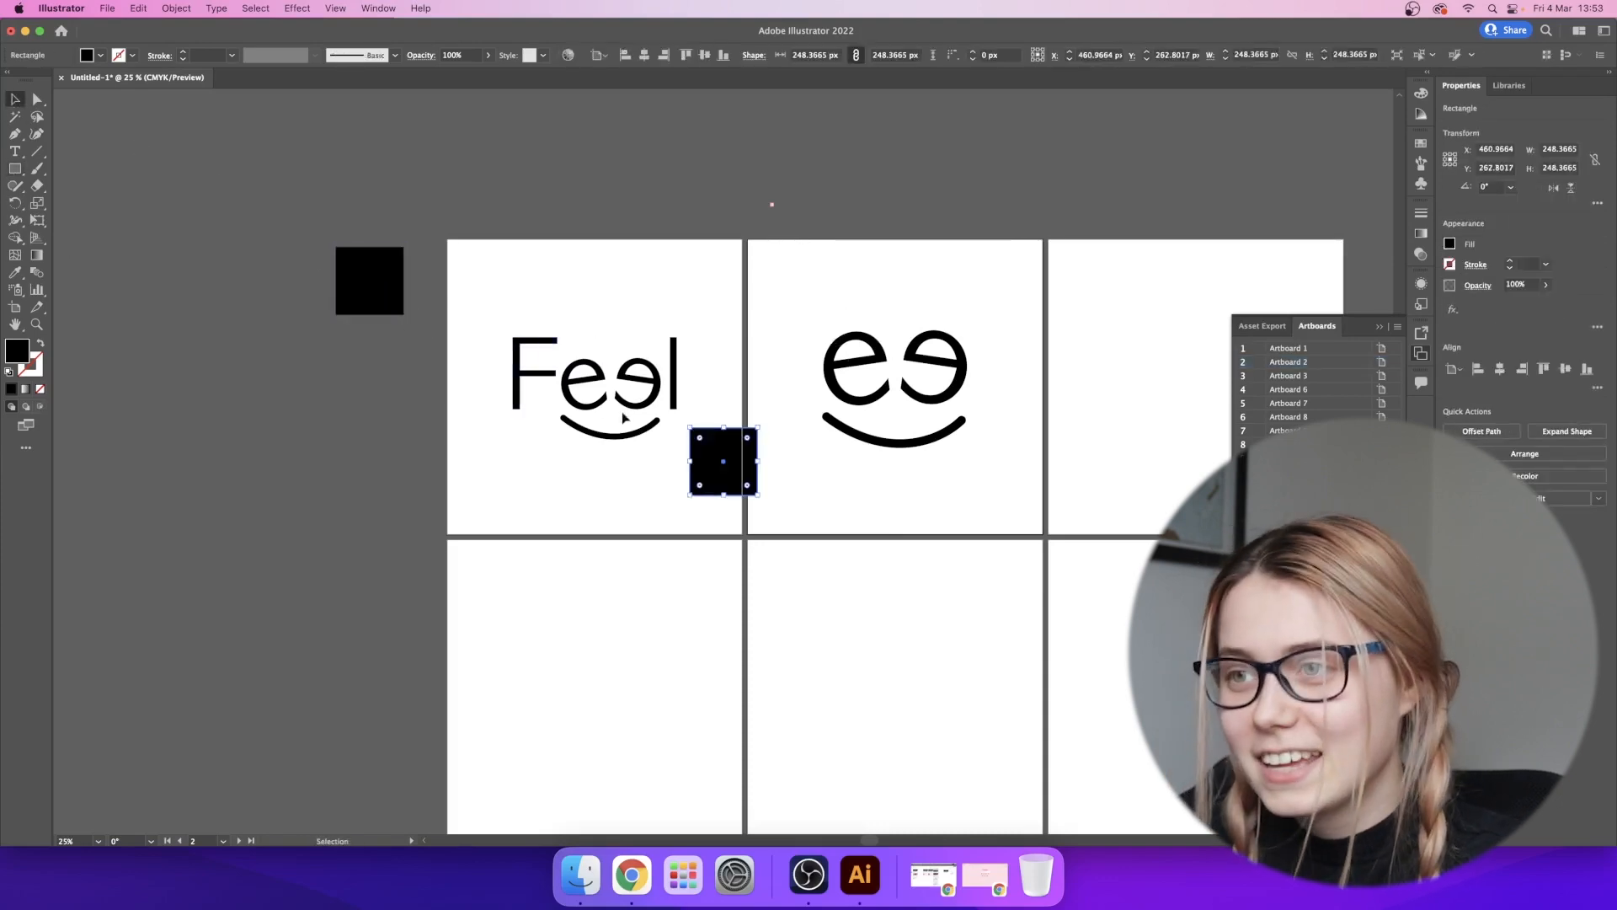
{"action": "left_click_drag", "start_coordinate": [716, 446], "coordinate": [363, 348]}
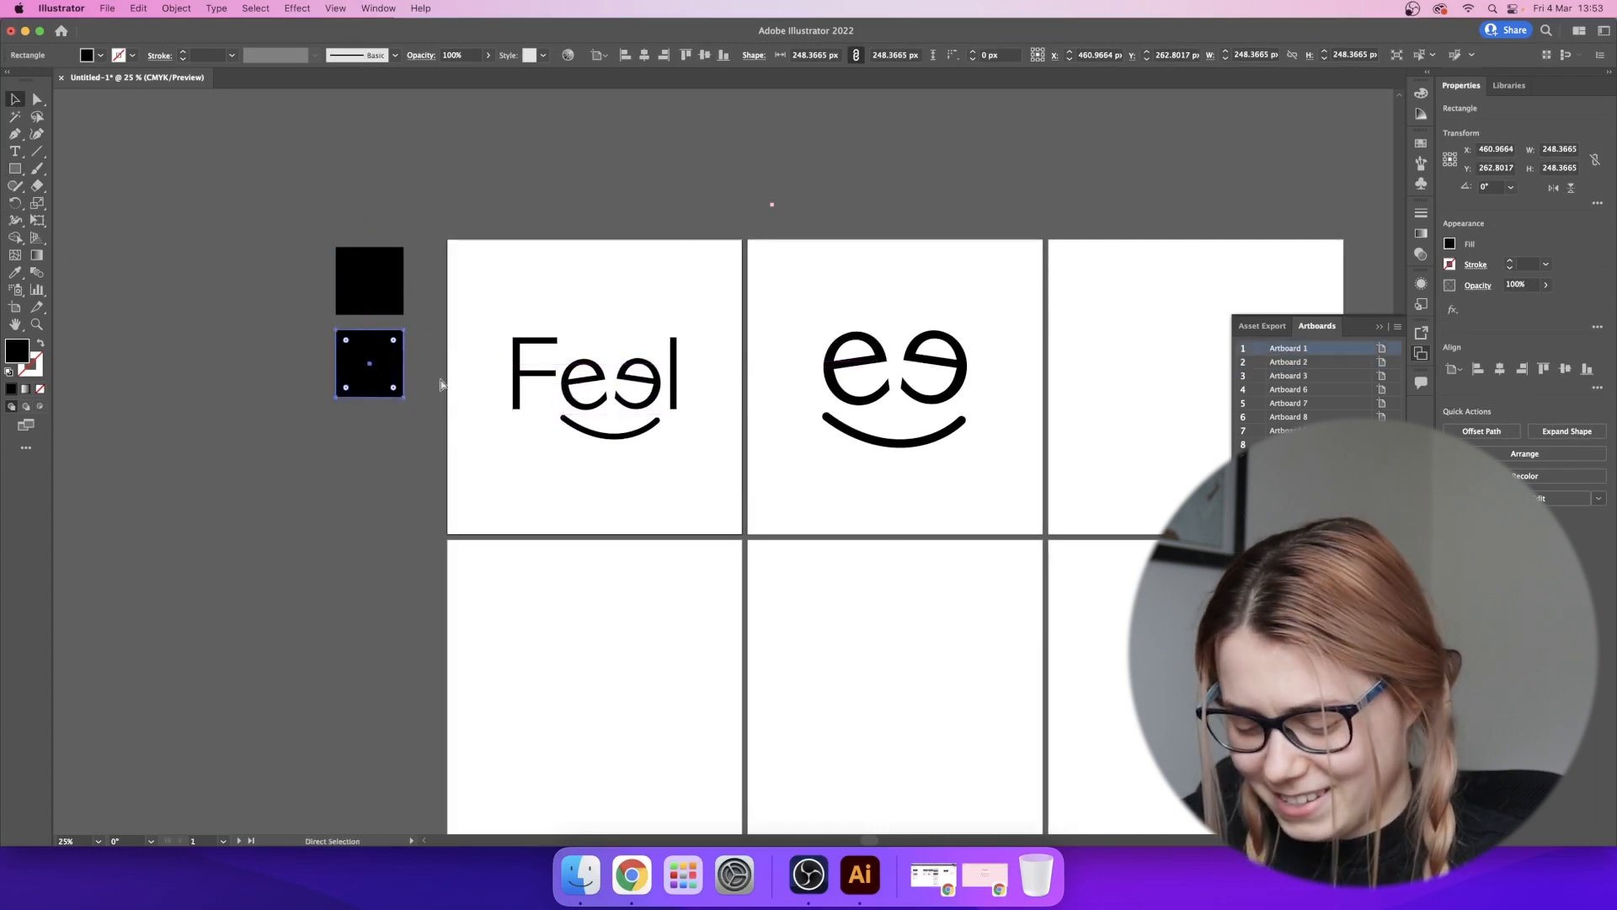
{"action": "key", "text": "super+v"}
{"action": "left_click_drag", "start_coordinate": [737, 466], "coordinate": [385, 453]}
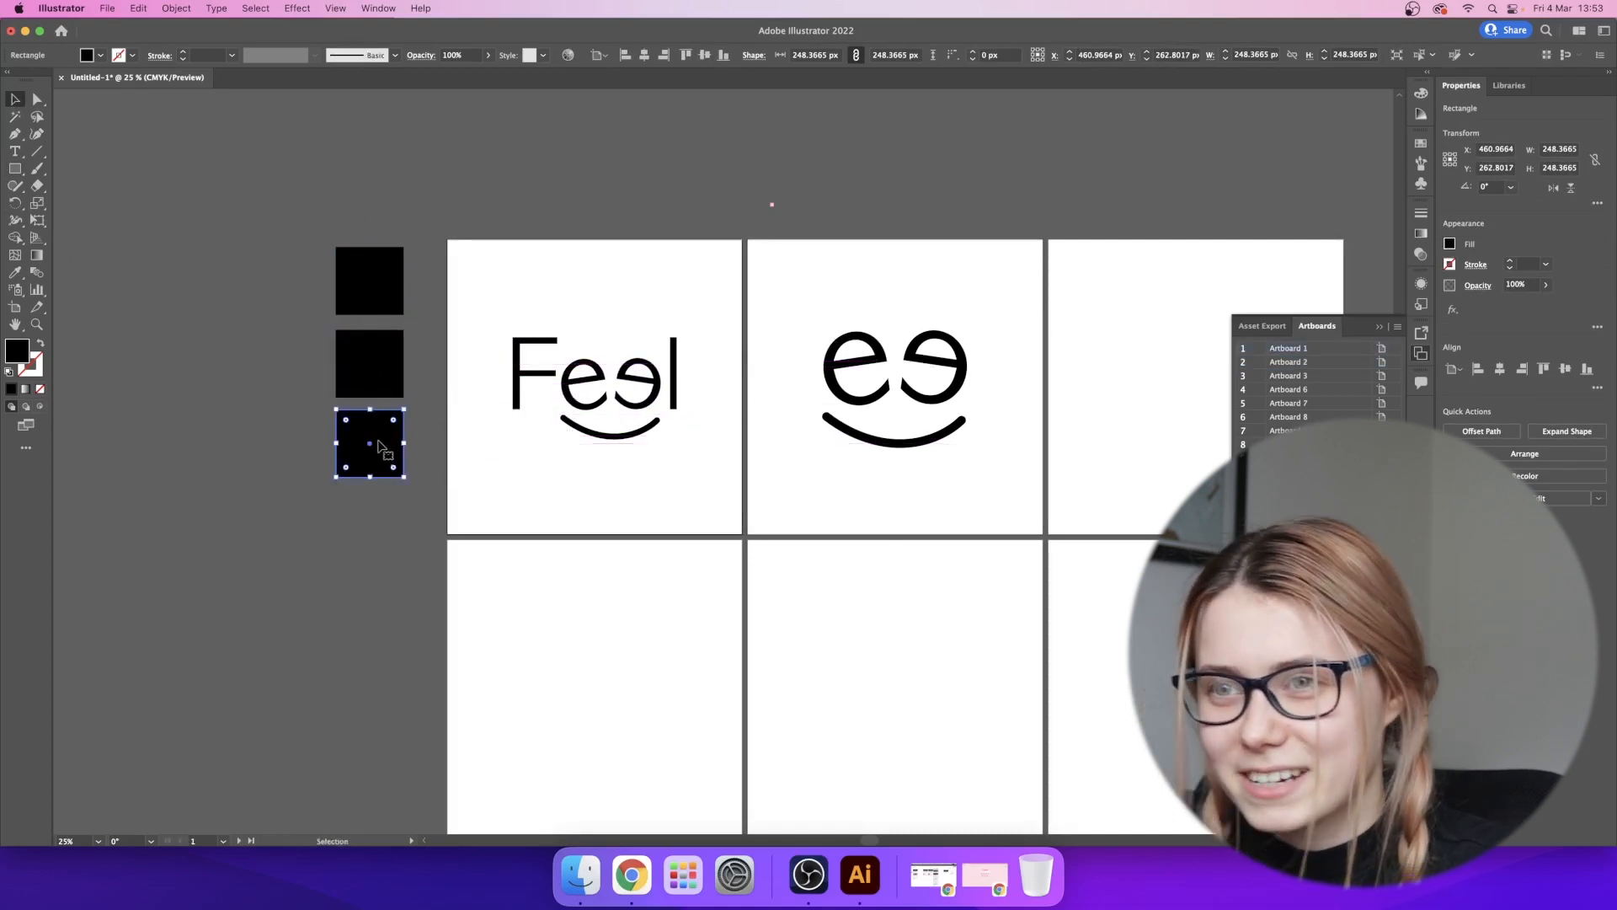
{"action": "key", "text": "super+v"}
{"action": "left_click_drag", "start_coordinate": [725, 463], "coordinate": [374, 536]}
- Fill the top square of the column with the yellow swatch and soften it by setting its yellow value to 68%
{"action": "left_click", "coordinate": [369, 305]}
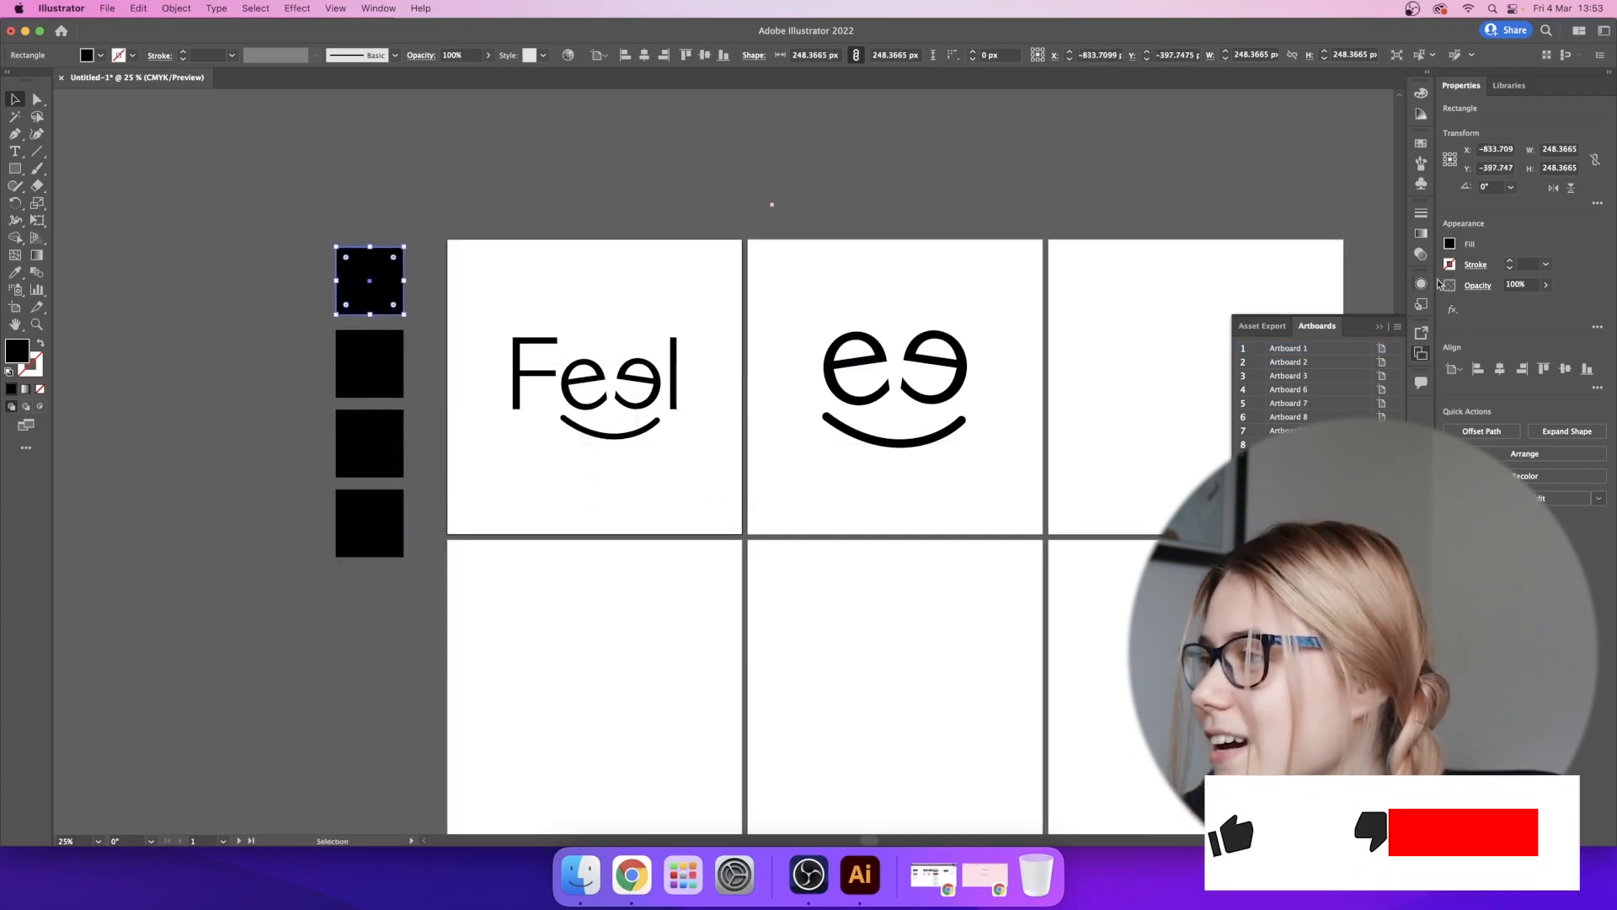
{"action": "left_click", "coordinate": [1449, 244]}
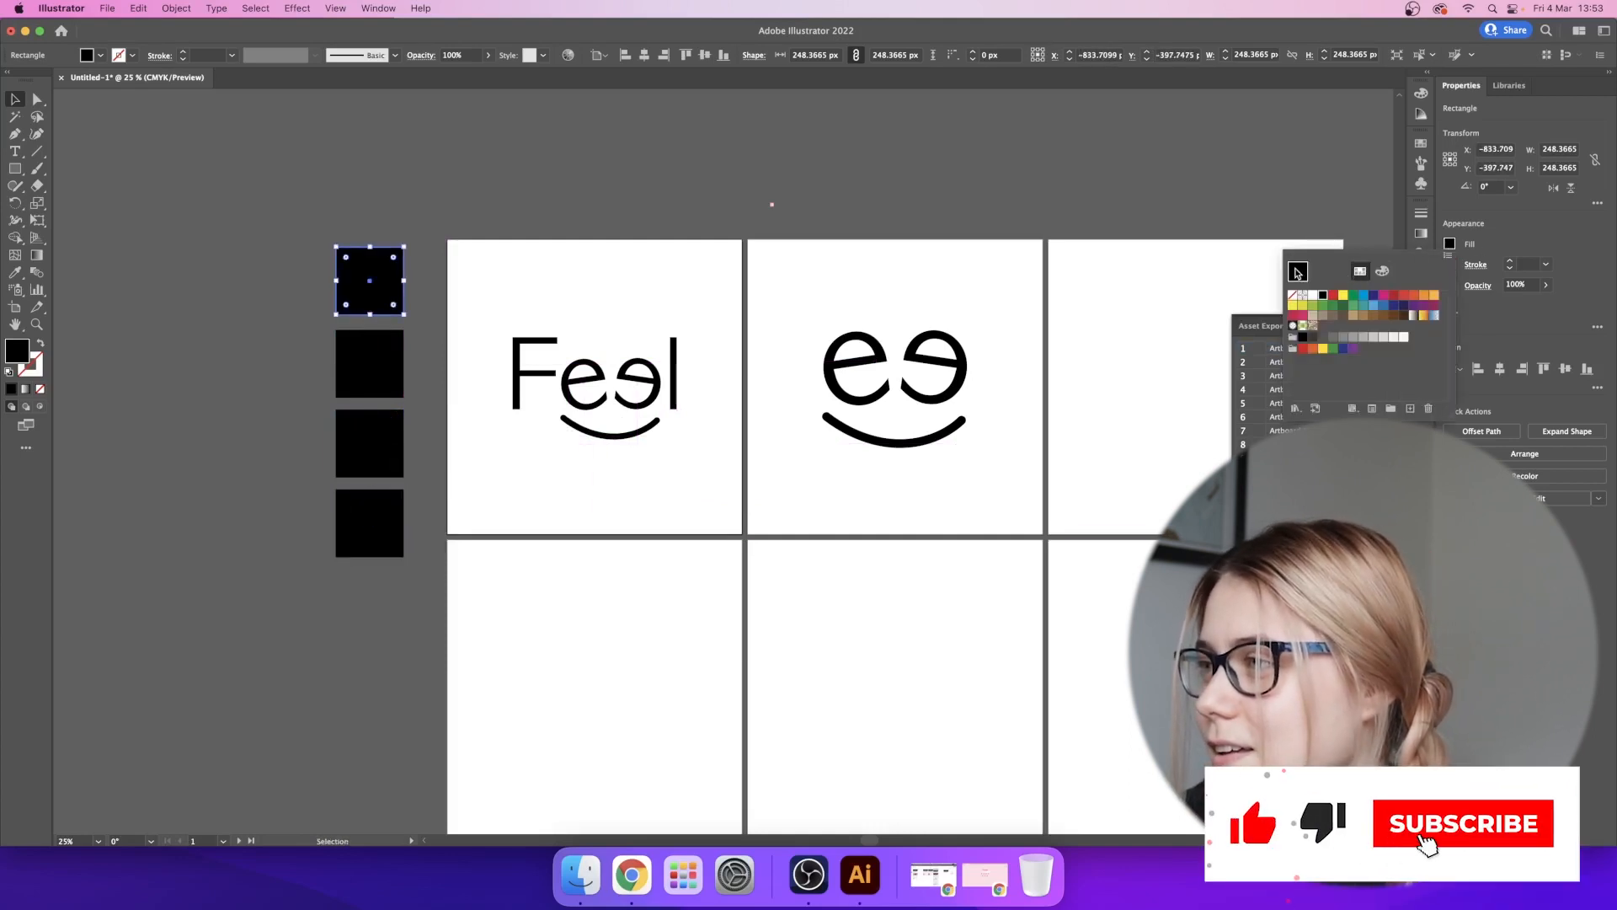
{"action": "left_click", "coordinate": [1382, 271]}
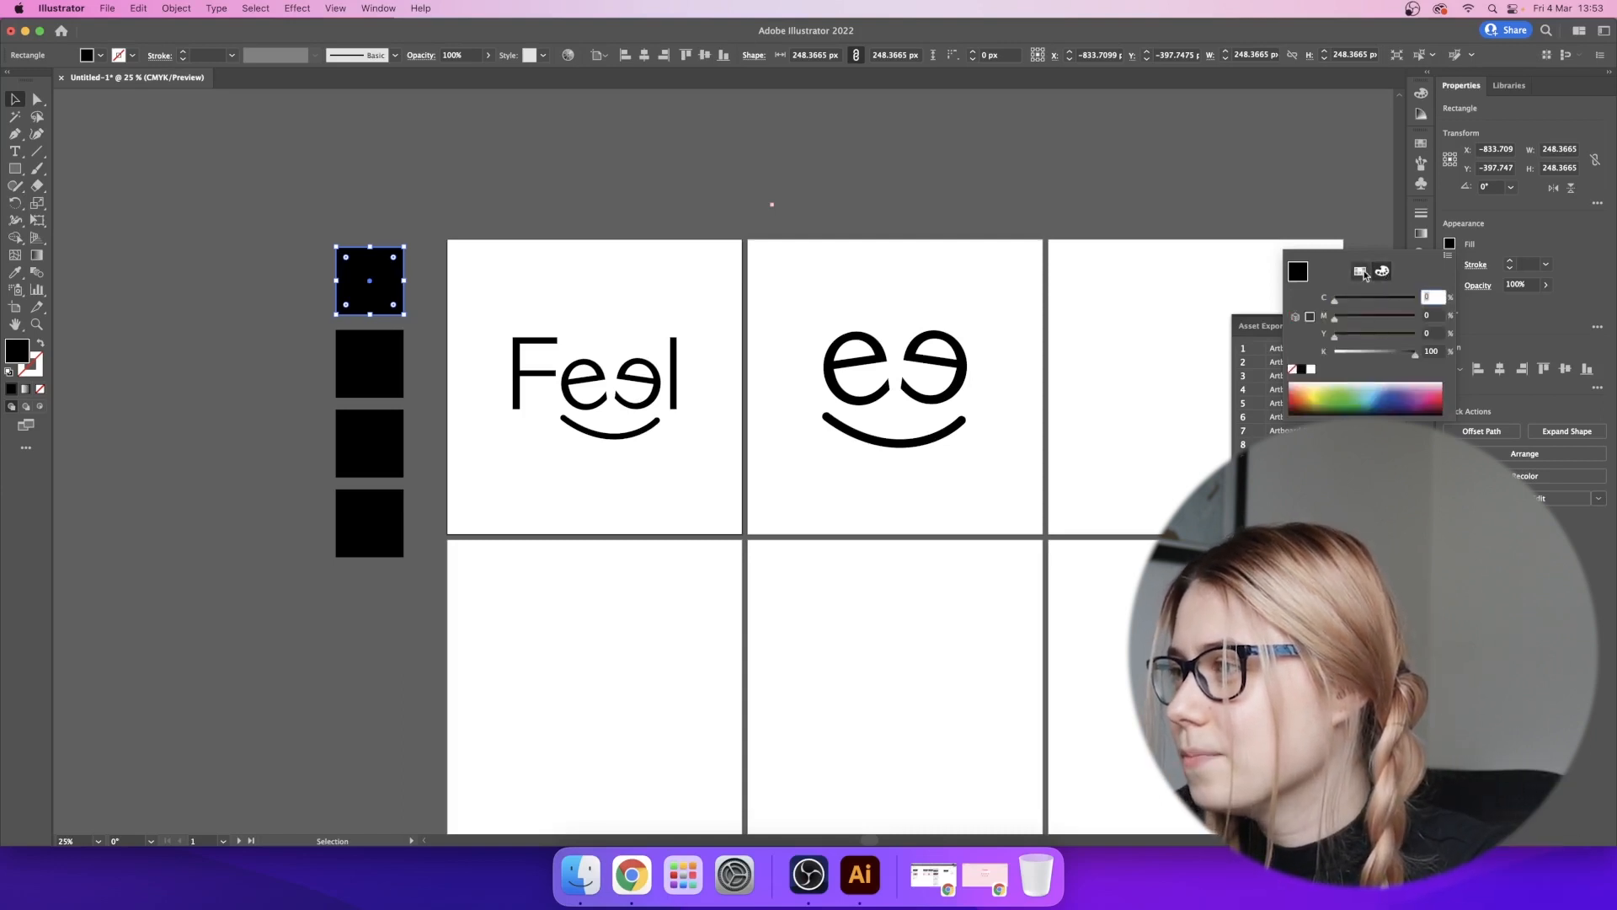
{"action": "left_click", "coordinate": [1362, 272]}
{"action": "left_click", "coordinate": [1449, 246]}
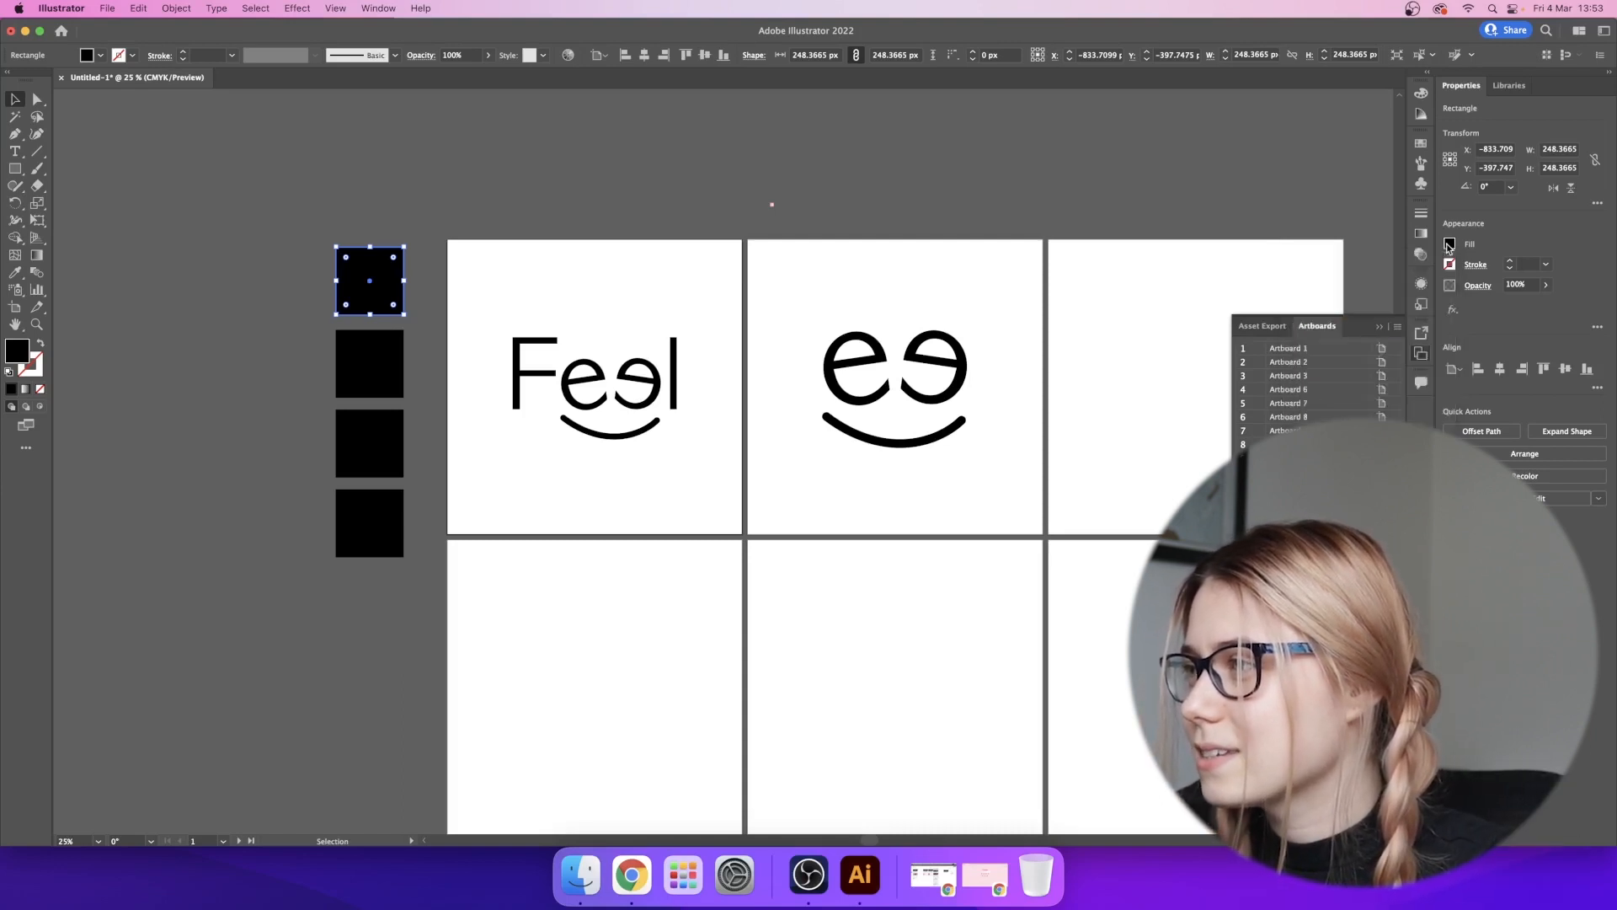
{"action": "left_click", "coordinate": [1448, 245]}
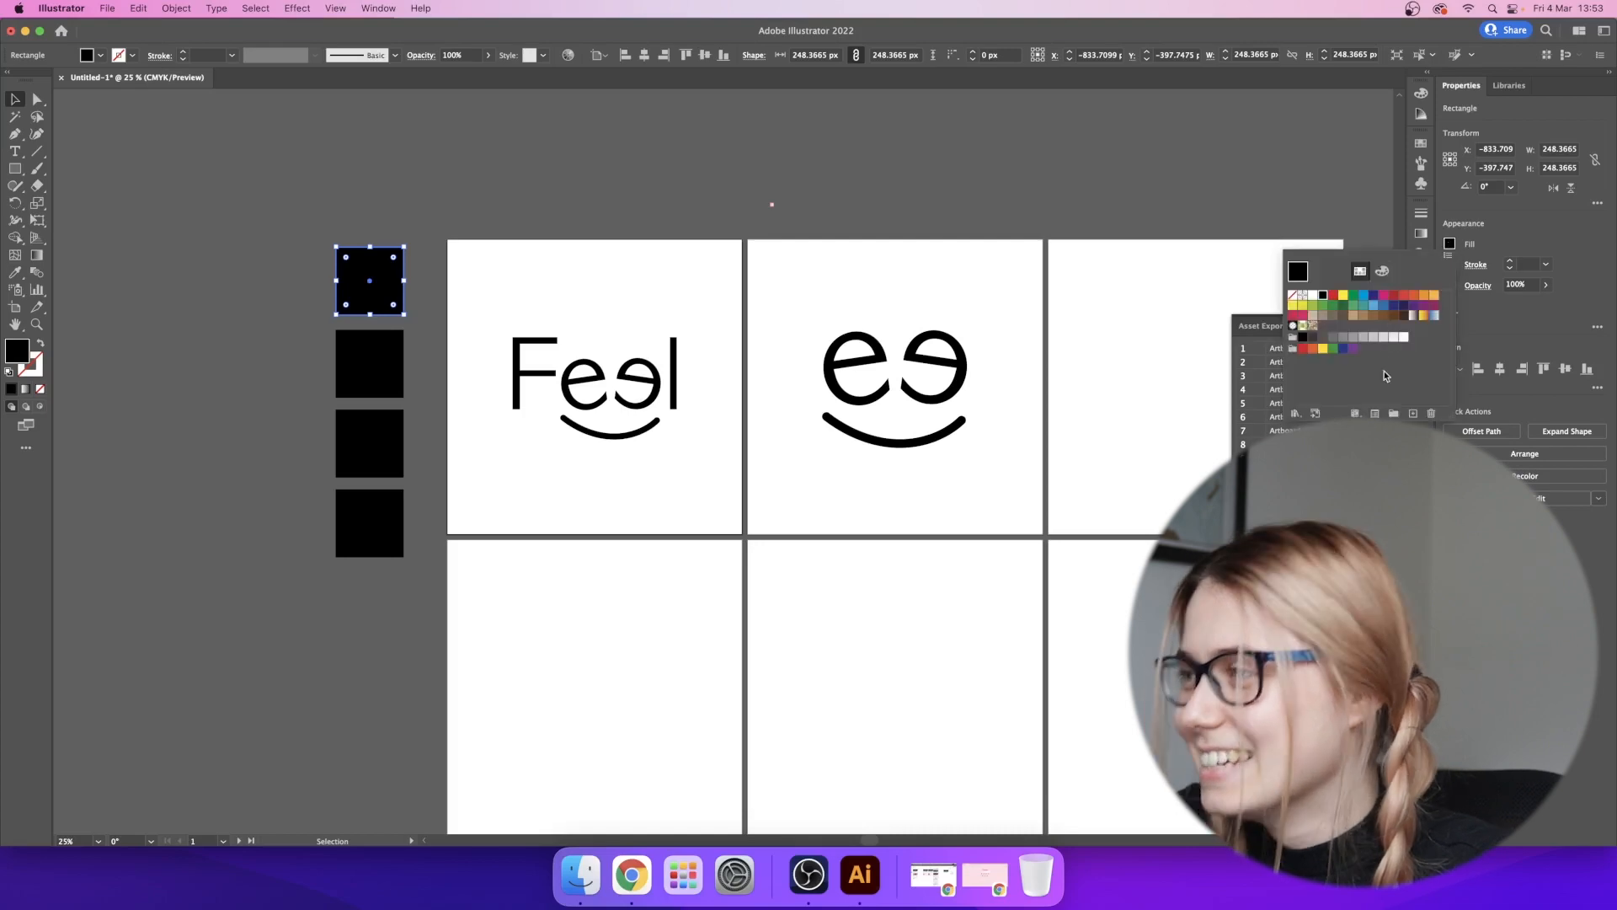
{"action": "left_click", "coordinate": [1343, 295]}
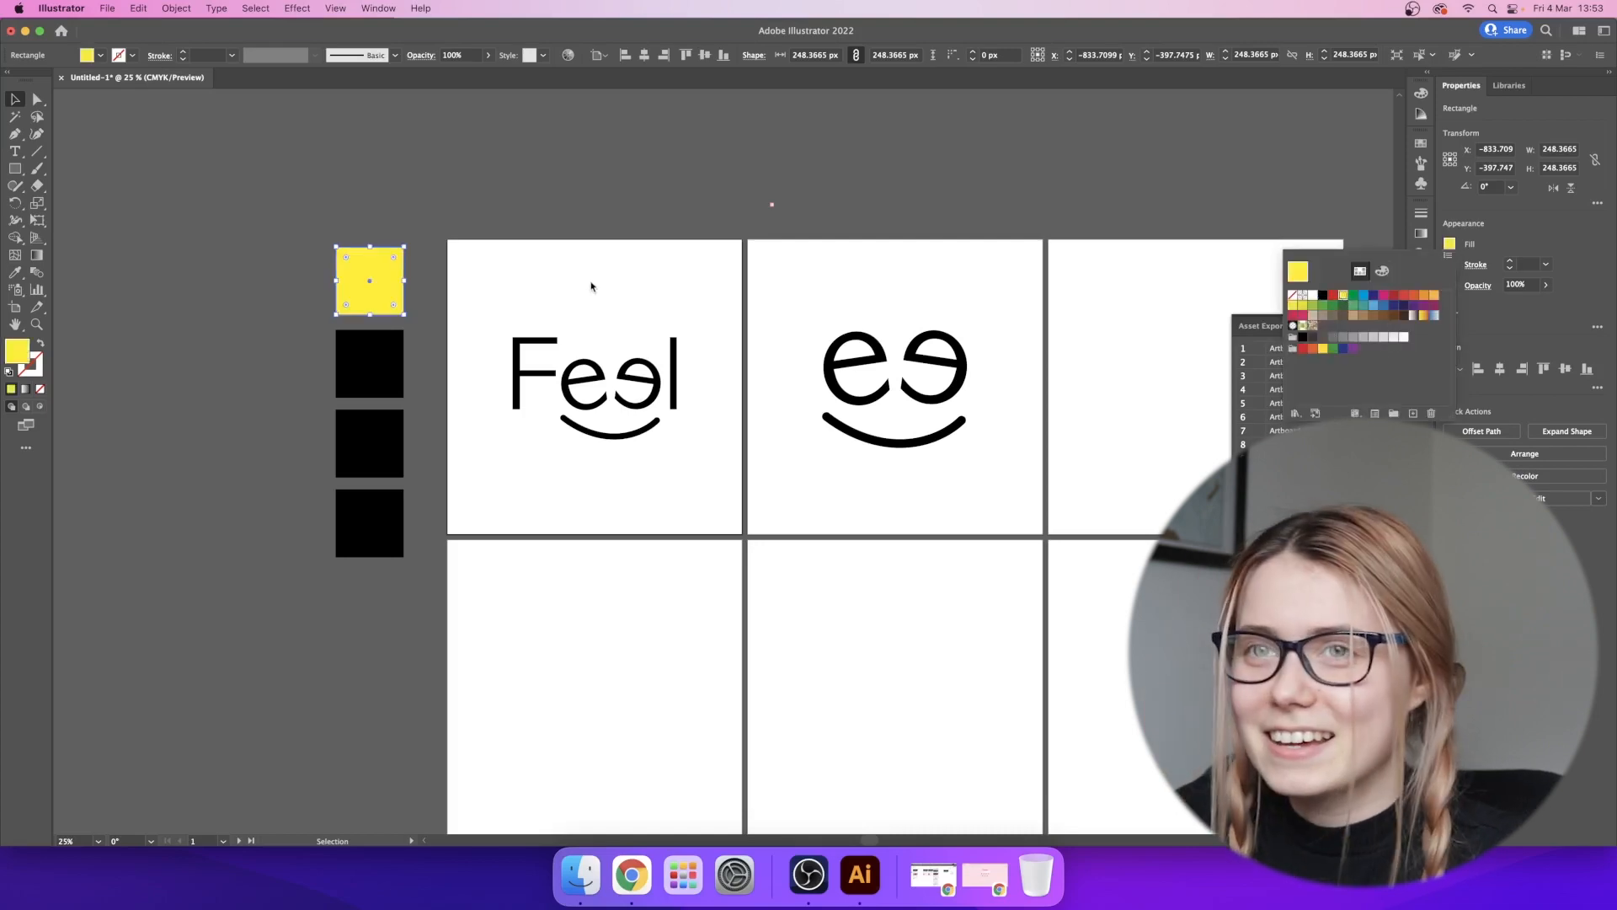
{"action": "left_click", "coordinate": [1383, 271]}
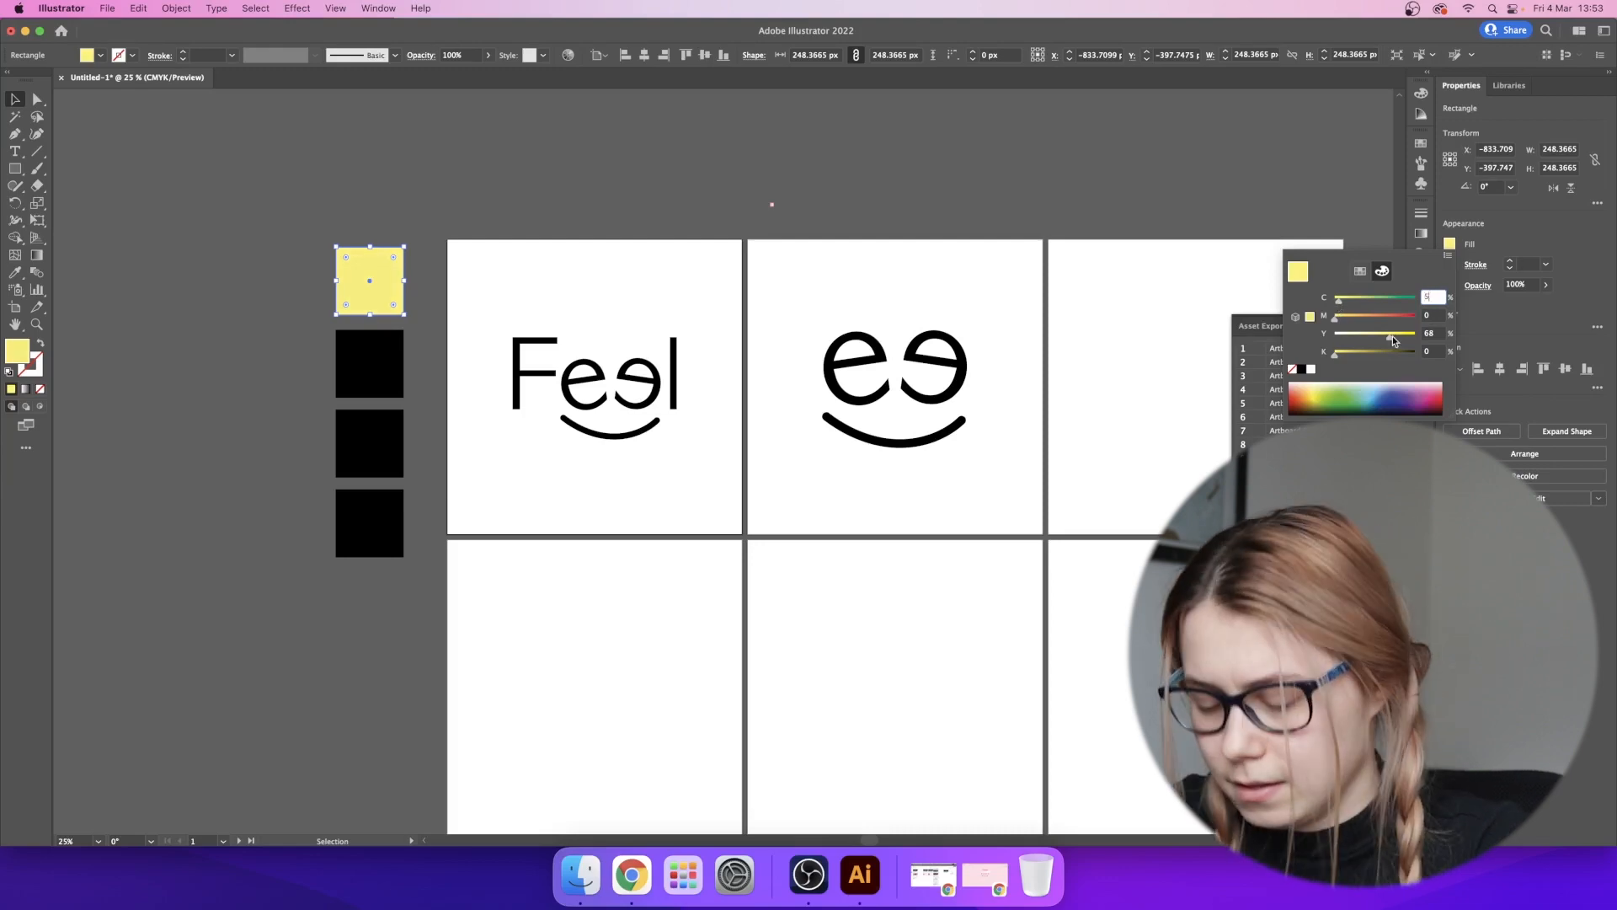
{"action": "left_click", "coordinate": [389, 363]}
- Fill the second square with a red swatch and shift it to orange-red by setting magenta to 80%
{"action": "left_click", "coordinate": [388, 363]}
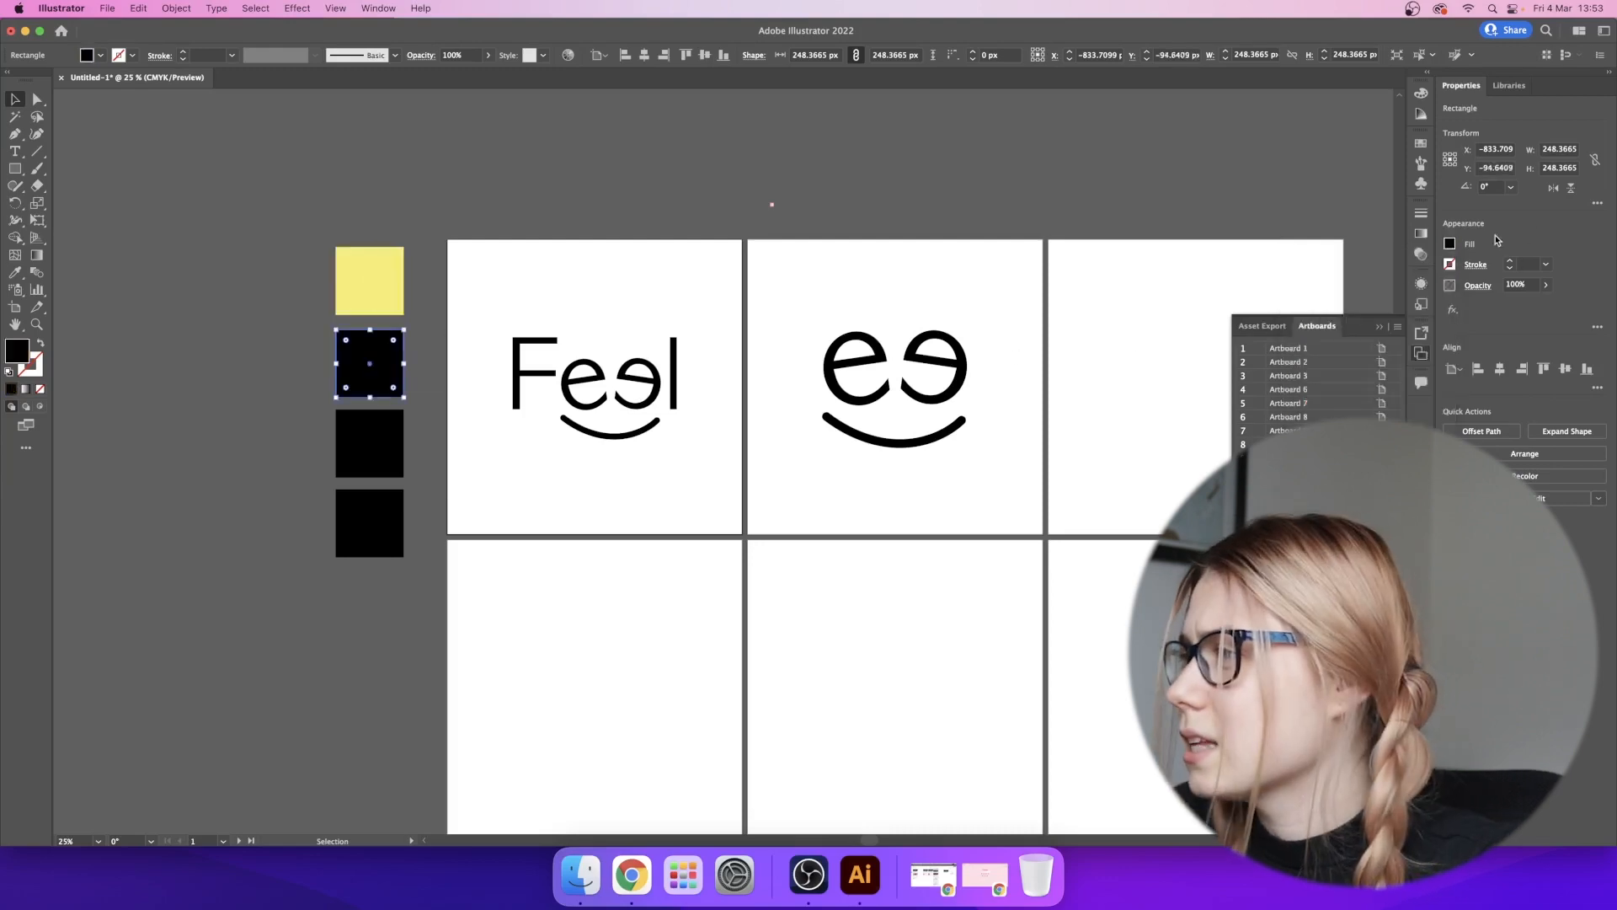
{"action": "left_click", "coordinate": [1449, 244]}
{"action": "left_click", "coordinate": [1359, 271]}
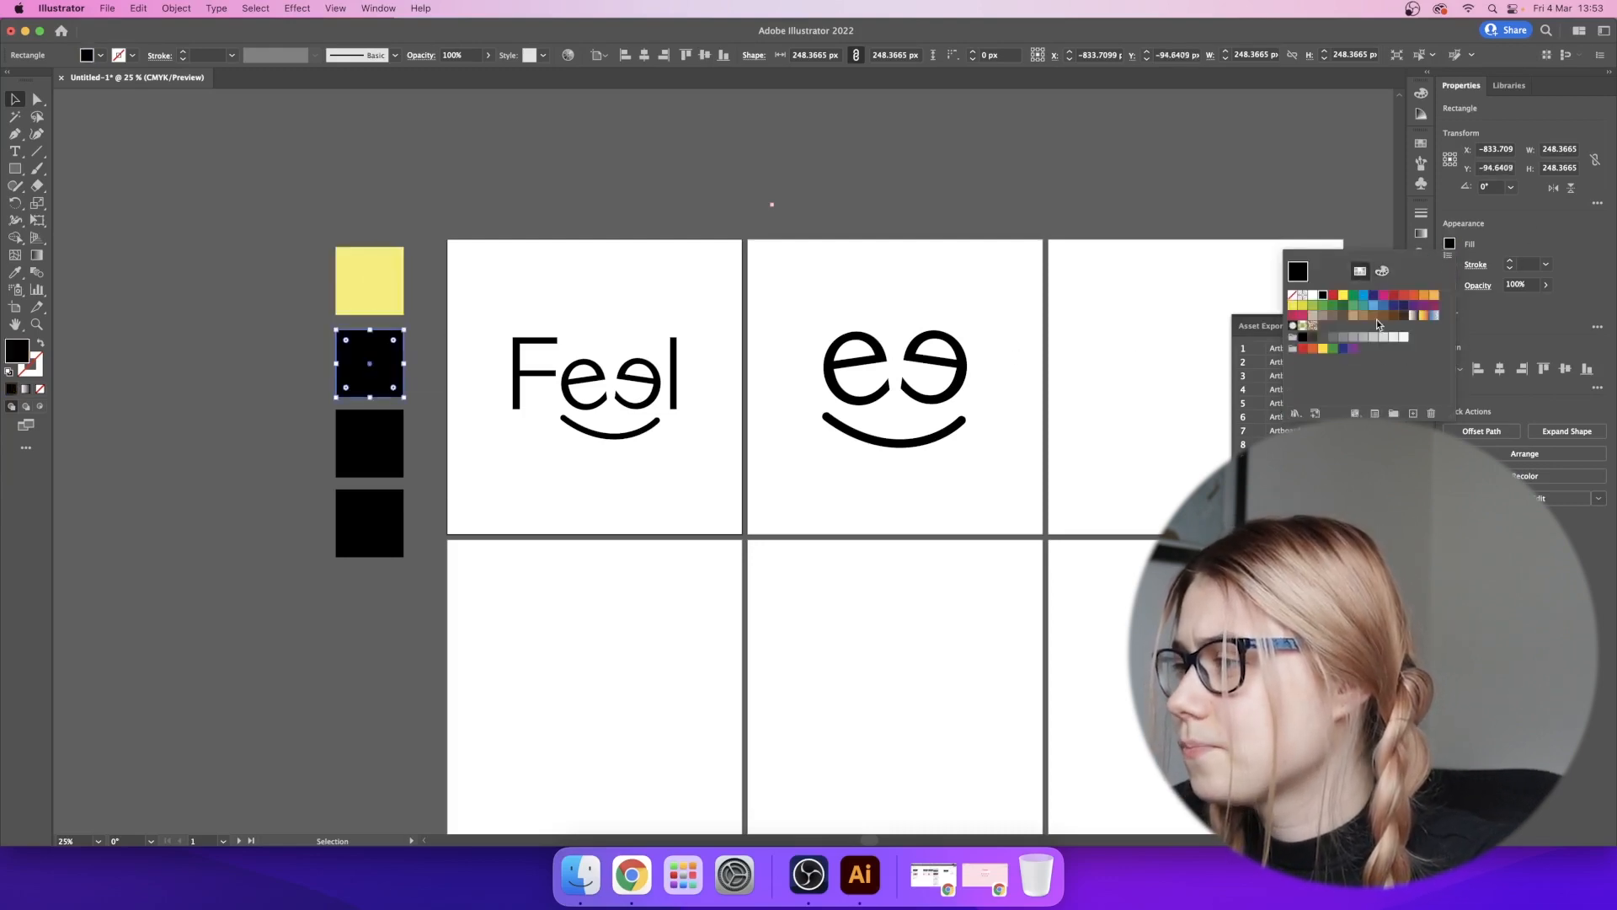
{"action": "left_click", "coordinate": [1404, 300]}
{"action": "left_click", "coordinate": [1382, 272]}
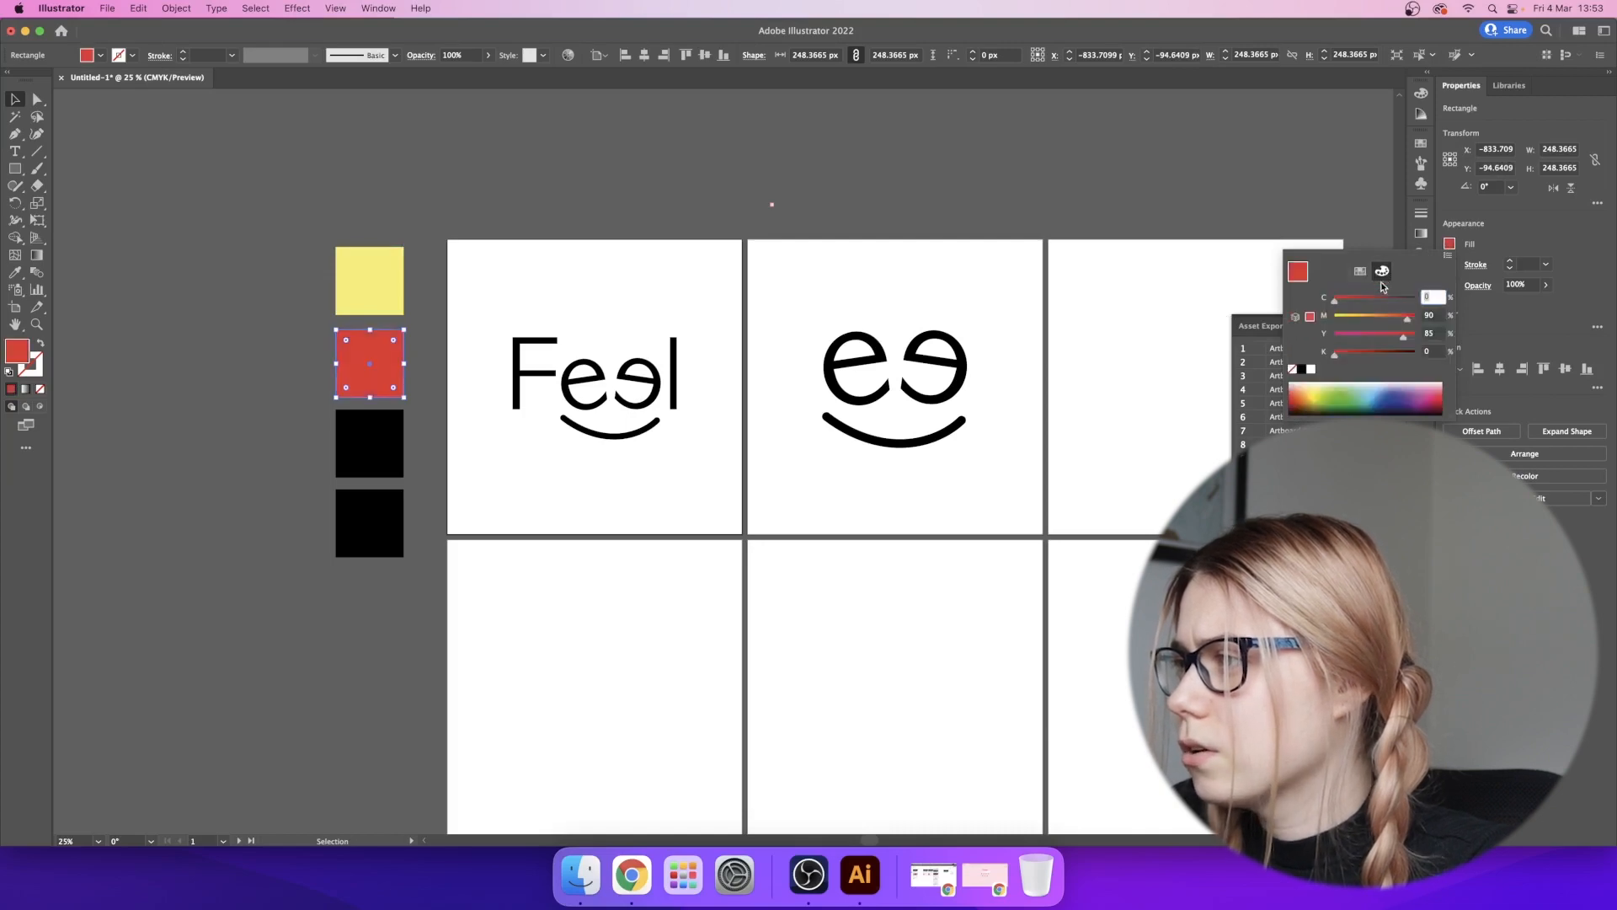
{"action": "left_click_drag", "start_coordinate": [1404, 321], "coordinate": [1392, 323]}
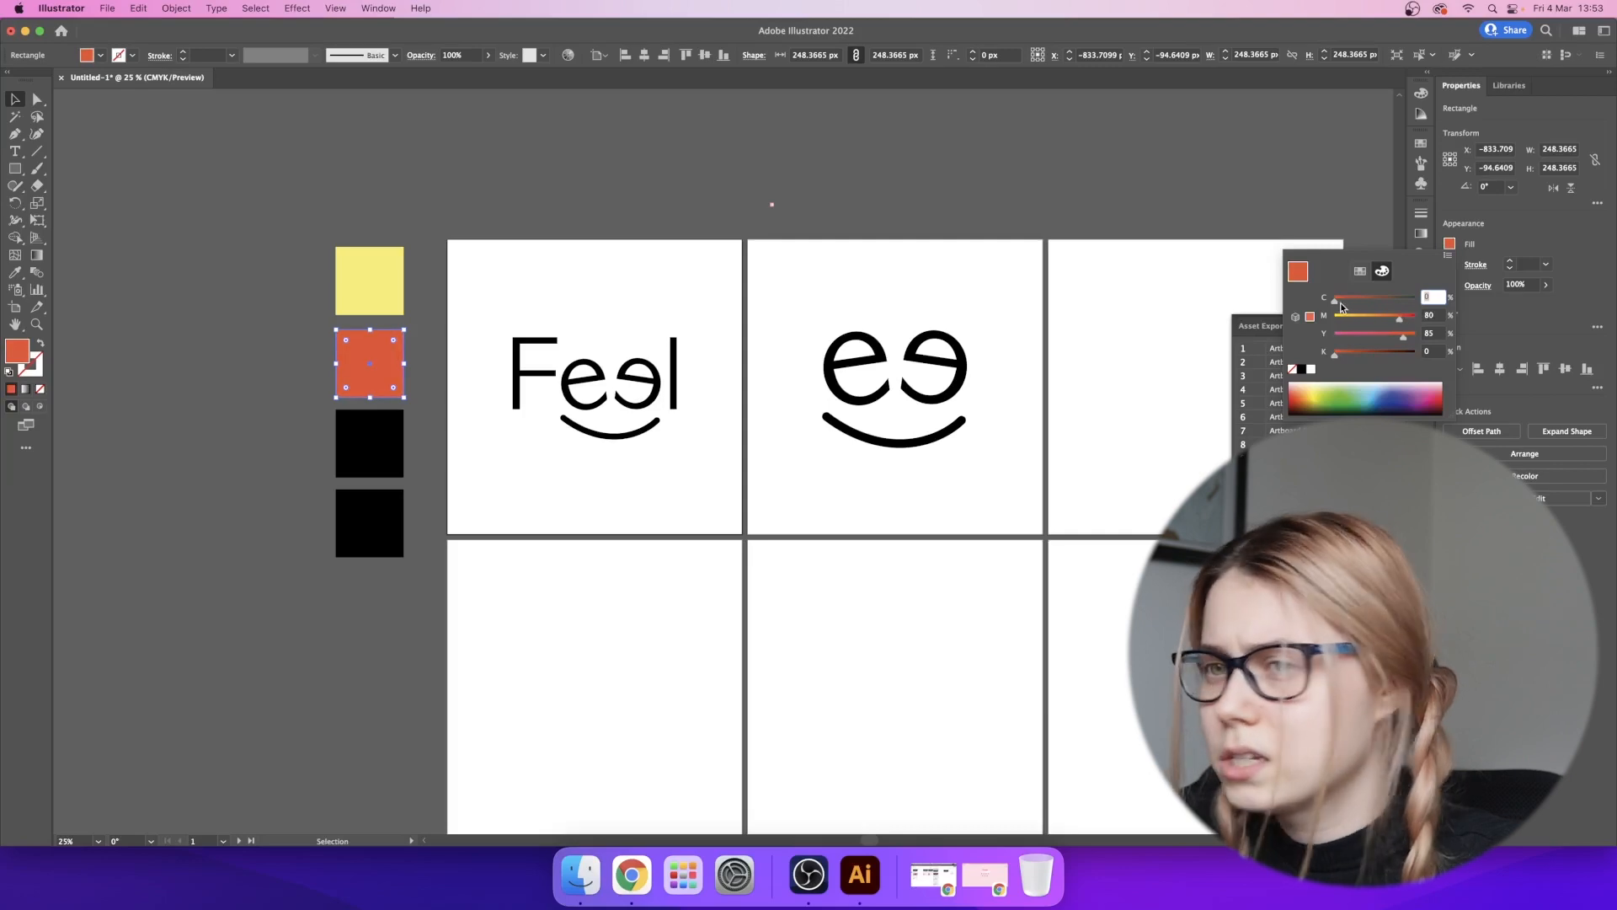
{"action": "left_click", "coordinate": [1078, 250]}
{"action": "left_click", "coordinate": [800, 186]}
- Fill the third square with a dark green swatch and adjust it to magenta 57%, yellow 100% and black 17%
{"action": "left_click", "coordinate": [387, 442]}
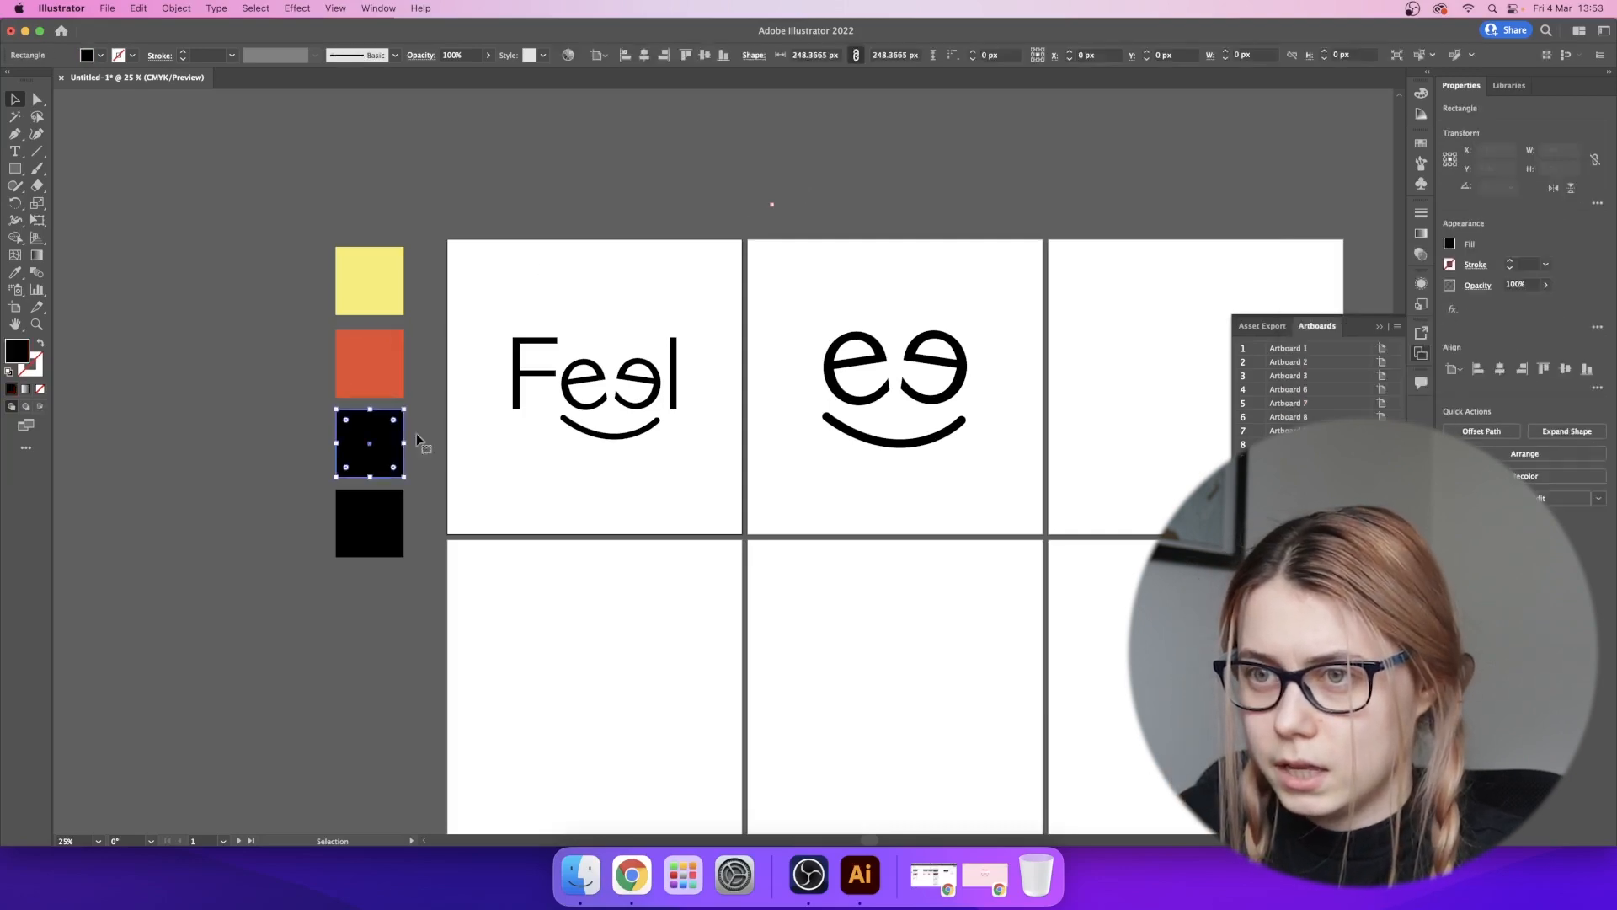
{"action": "left_click", "coordinate": [1449, 244]}
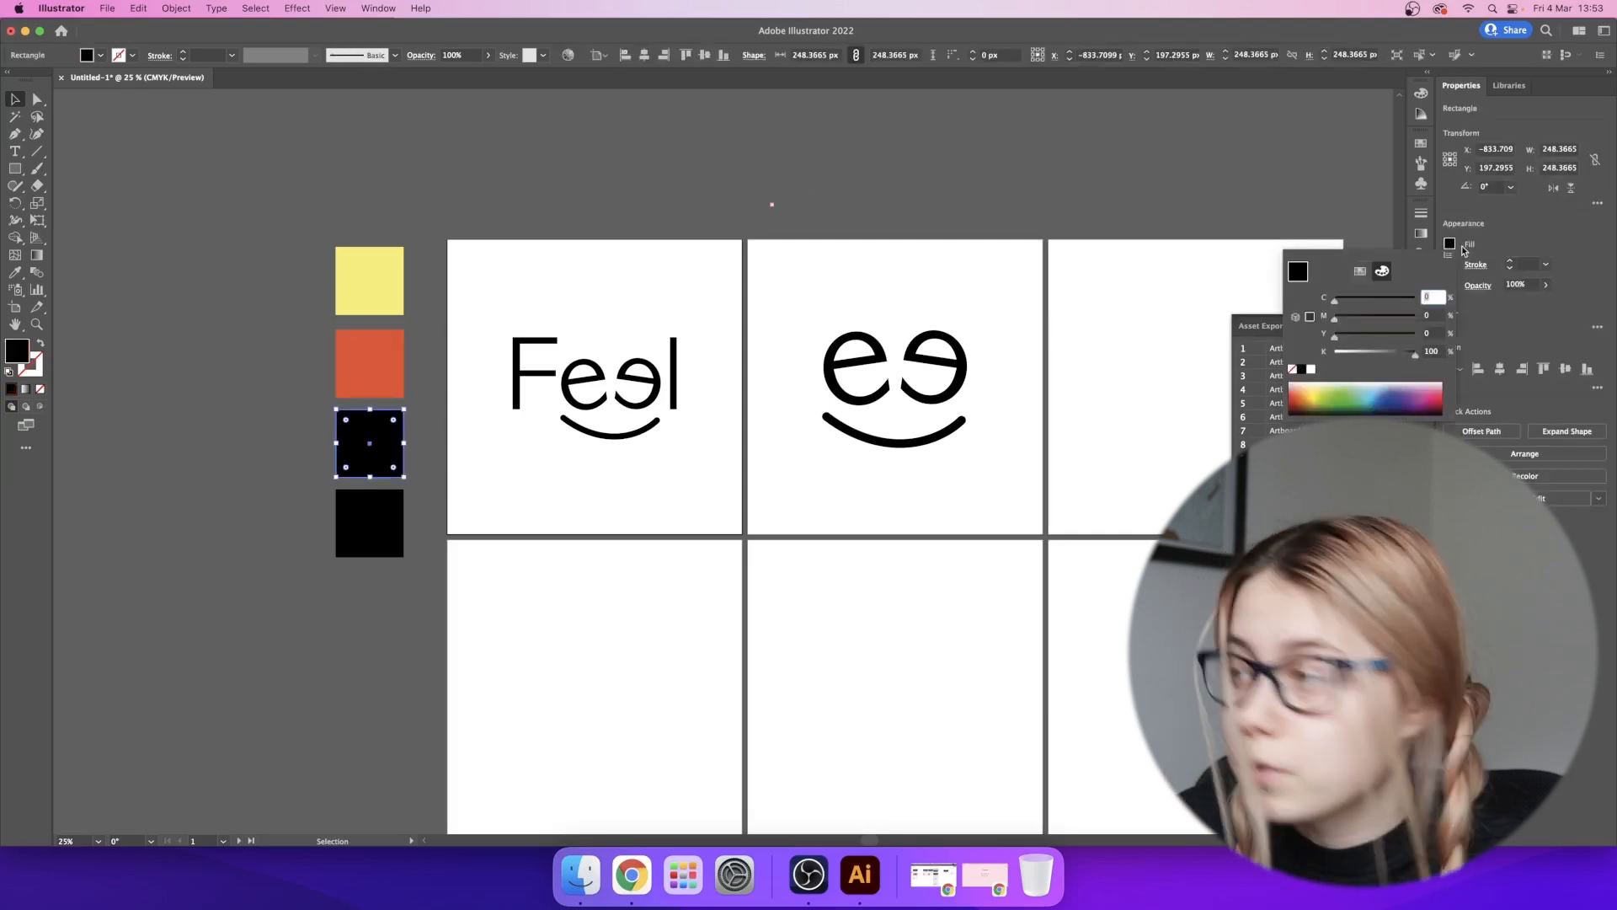
{"action": "left_click", "coordinate": [1359, 272]}
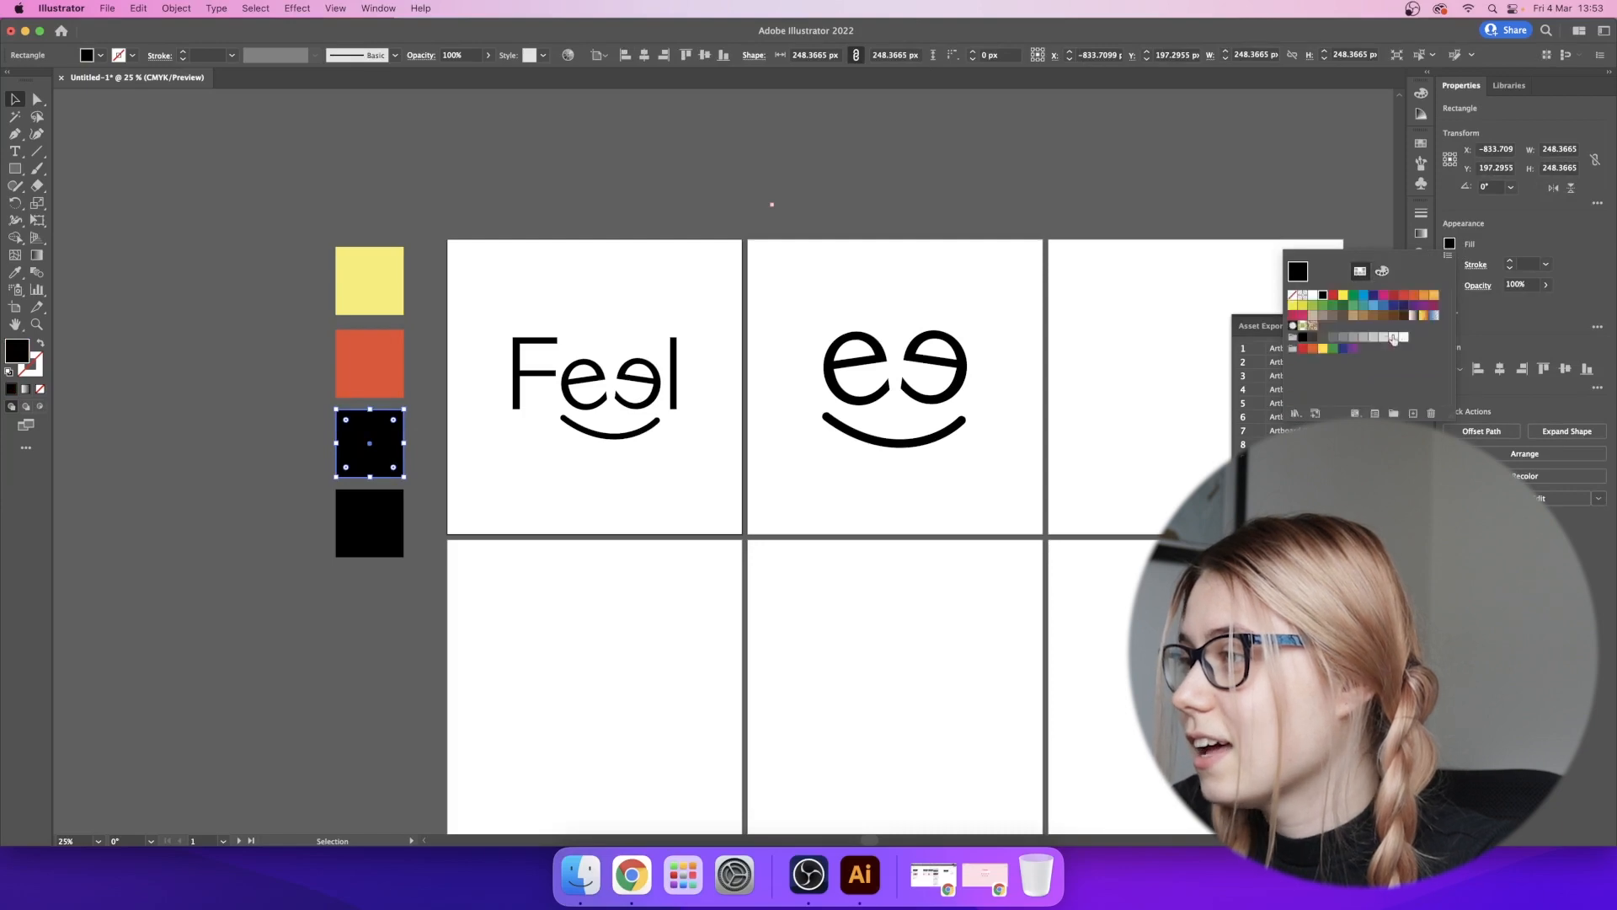
{"action": "left_click", "coordinate": [1348, 308]}
{"action": "left_click", "coordinate": [1471, 248]}
{"action": "left_click", "coordinate": [1450, 245]}
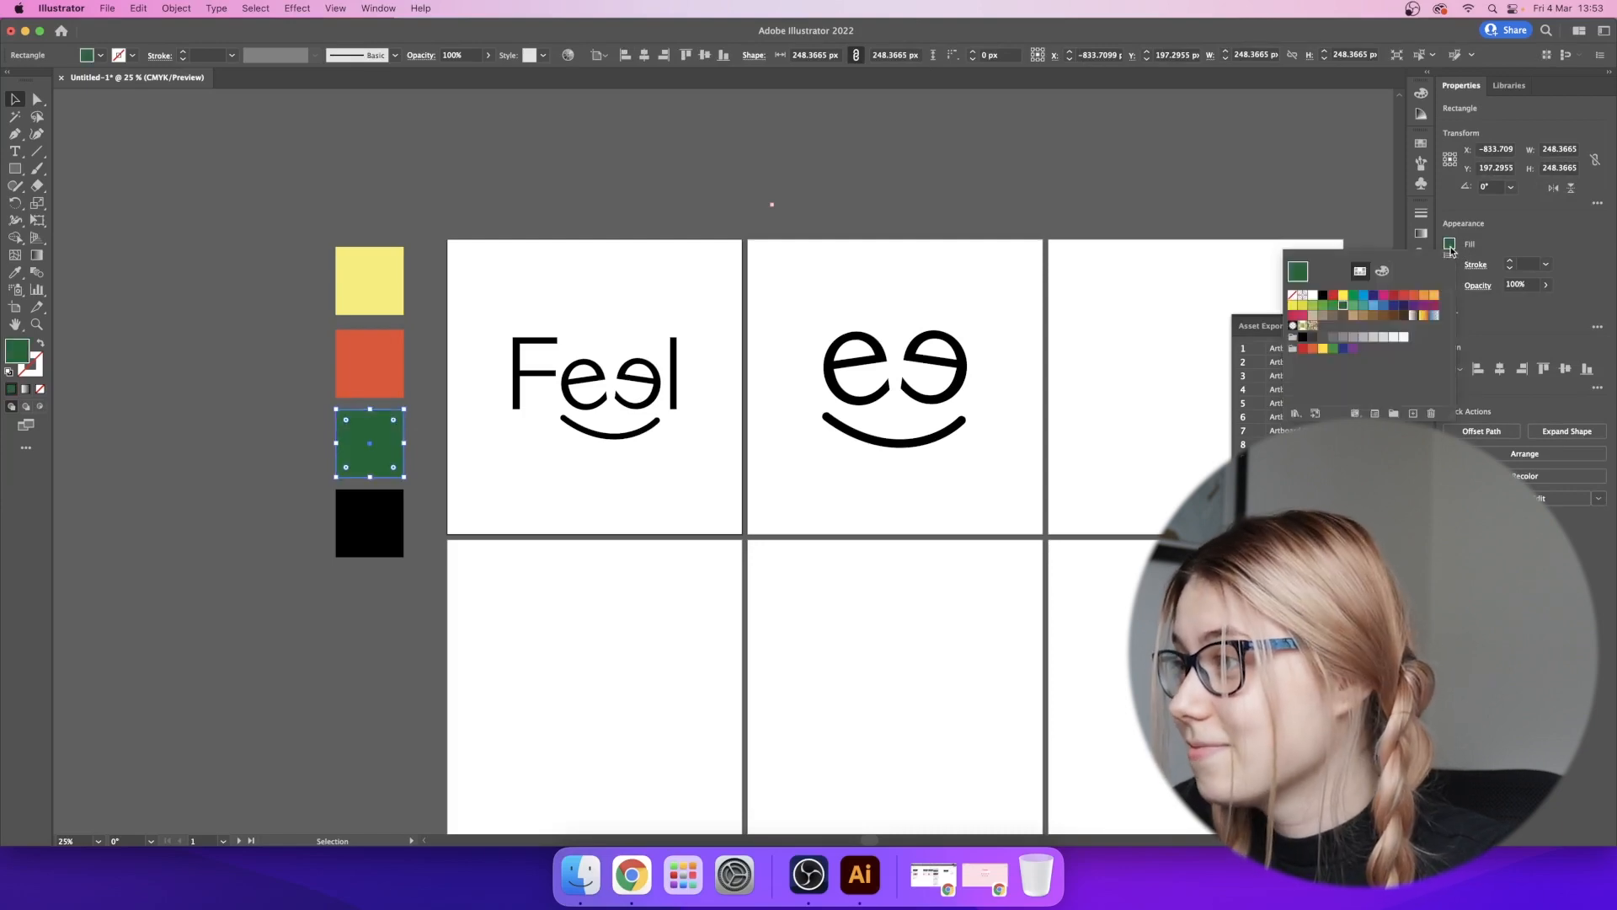
{"action": "left_click", "coordinate": [1380, 271]}
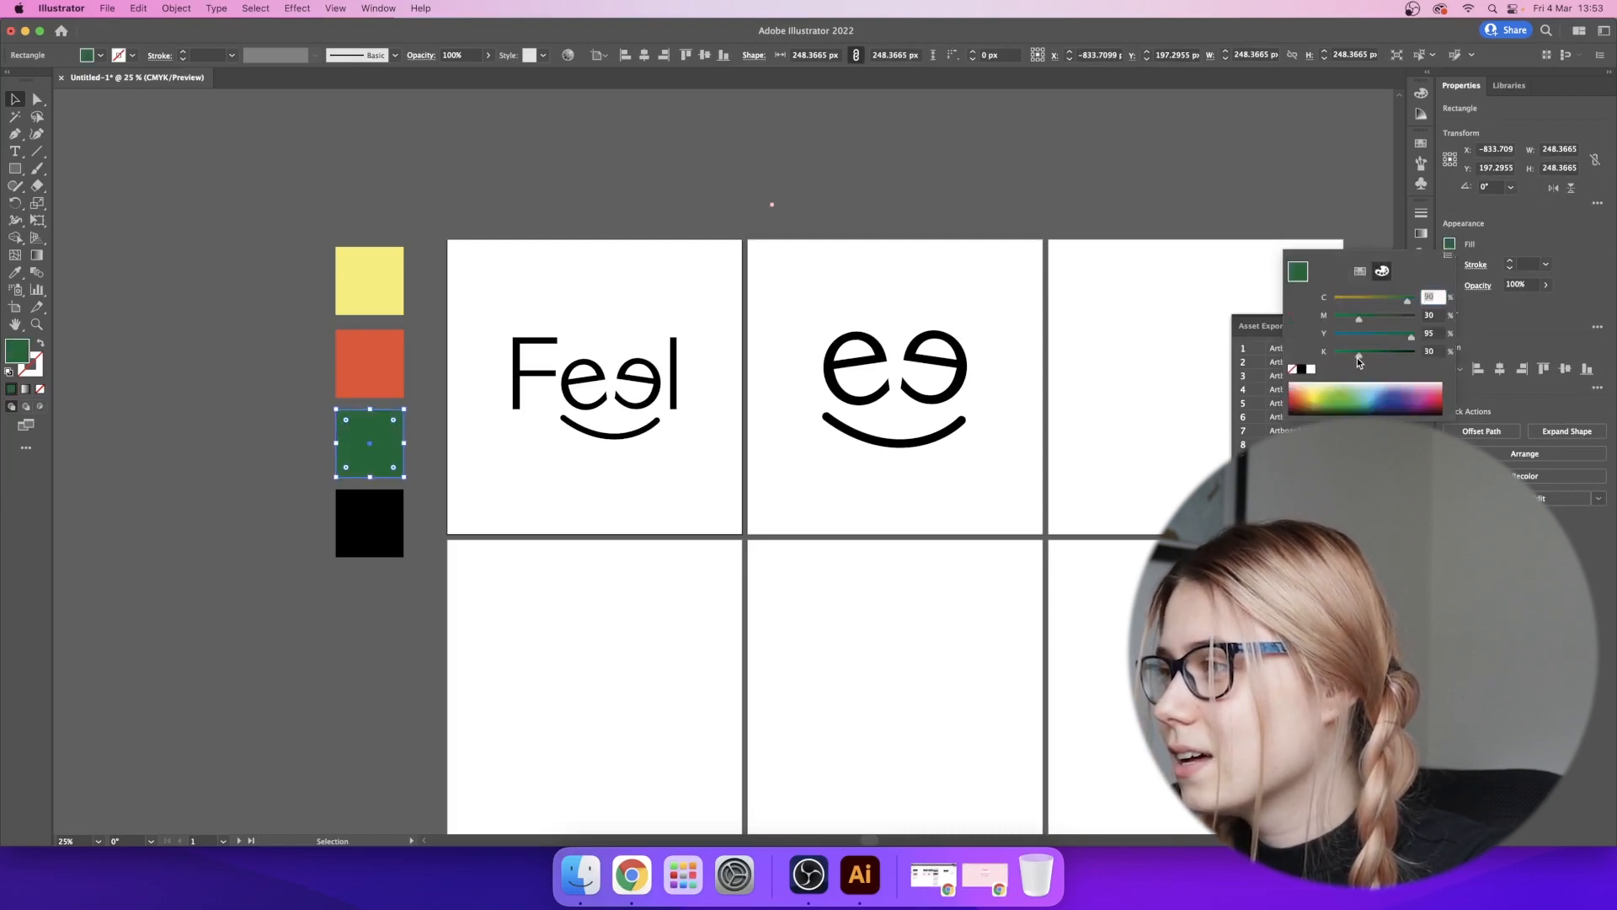
{"action": "left_click_drag", "start_coordinate": [1358, 362], "coordinate": [1349, 360]}
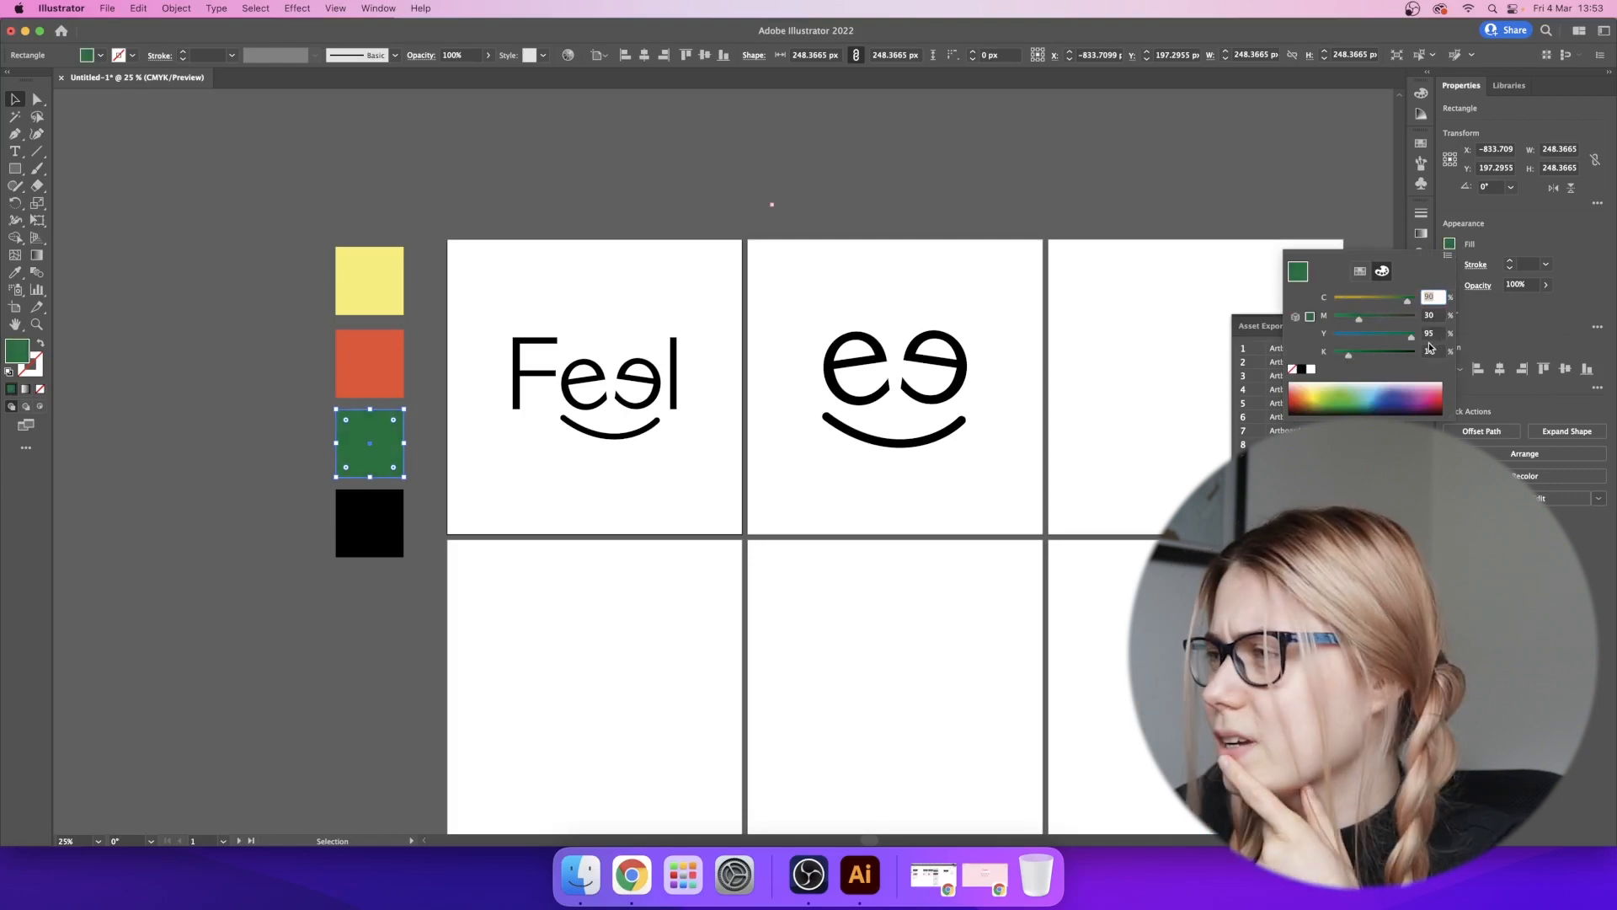
{"action": "left_click_drag", "start_coordinate": [1358, 323], "coordinate": [1373, 325]}
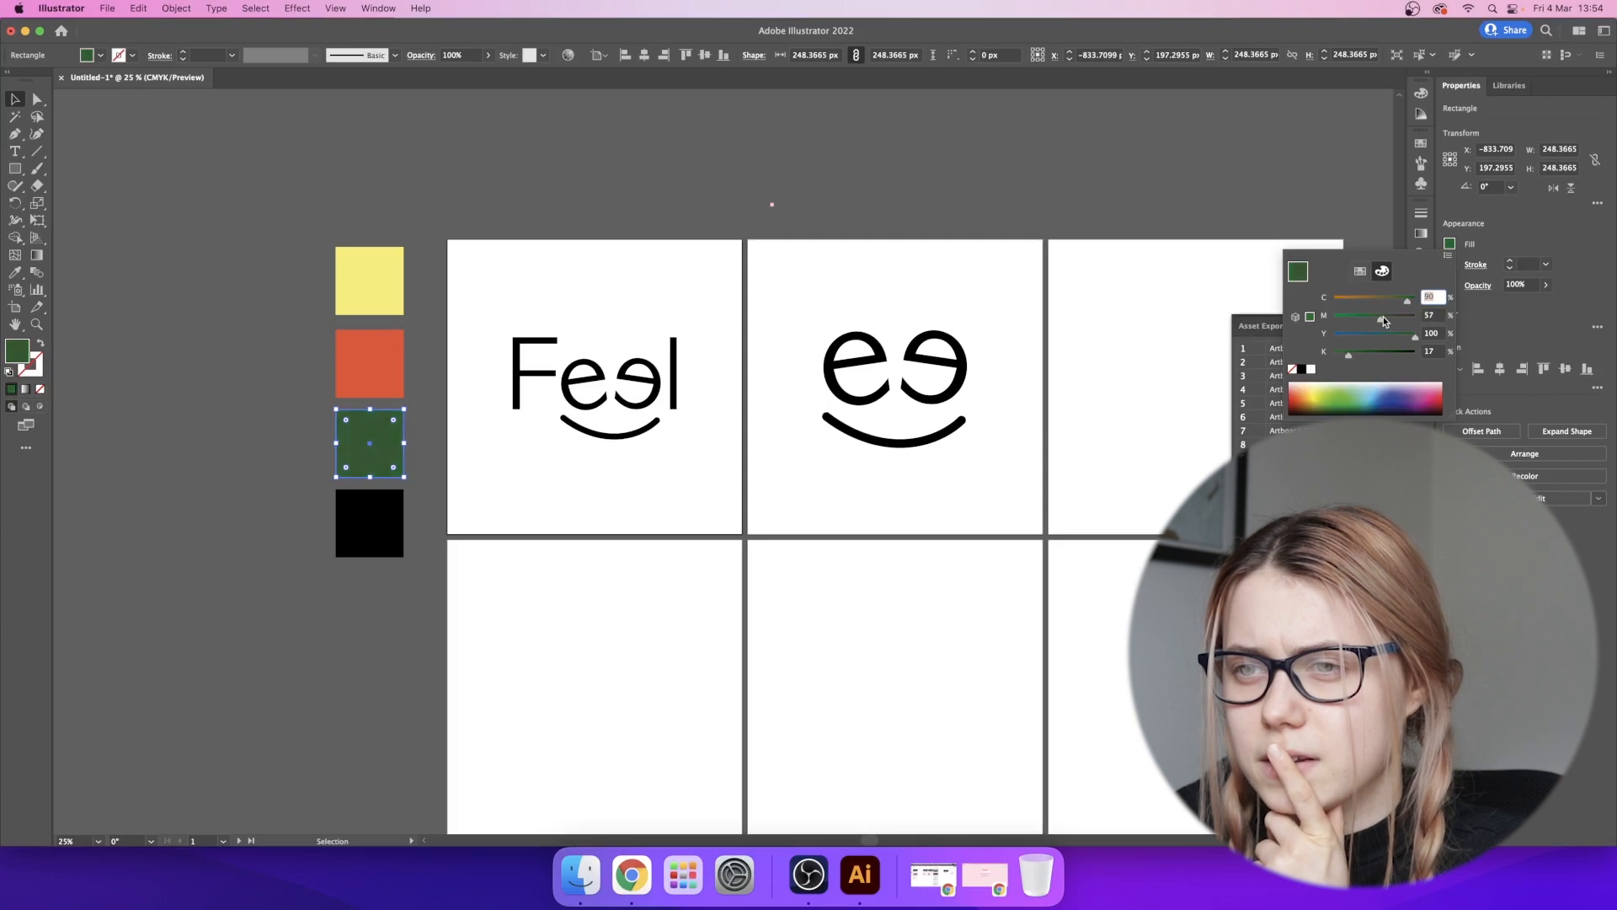
{"action": "left_click", "coordinate": [512, 232]}
{"action": "left_click", "coordinate": [512, 233]}
- Fill the fourth square of the palette column with the yellow swatch and lighten it to cream by setting yellow to 9%
{"action": "left_click", "coordinate": [386, 512]}
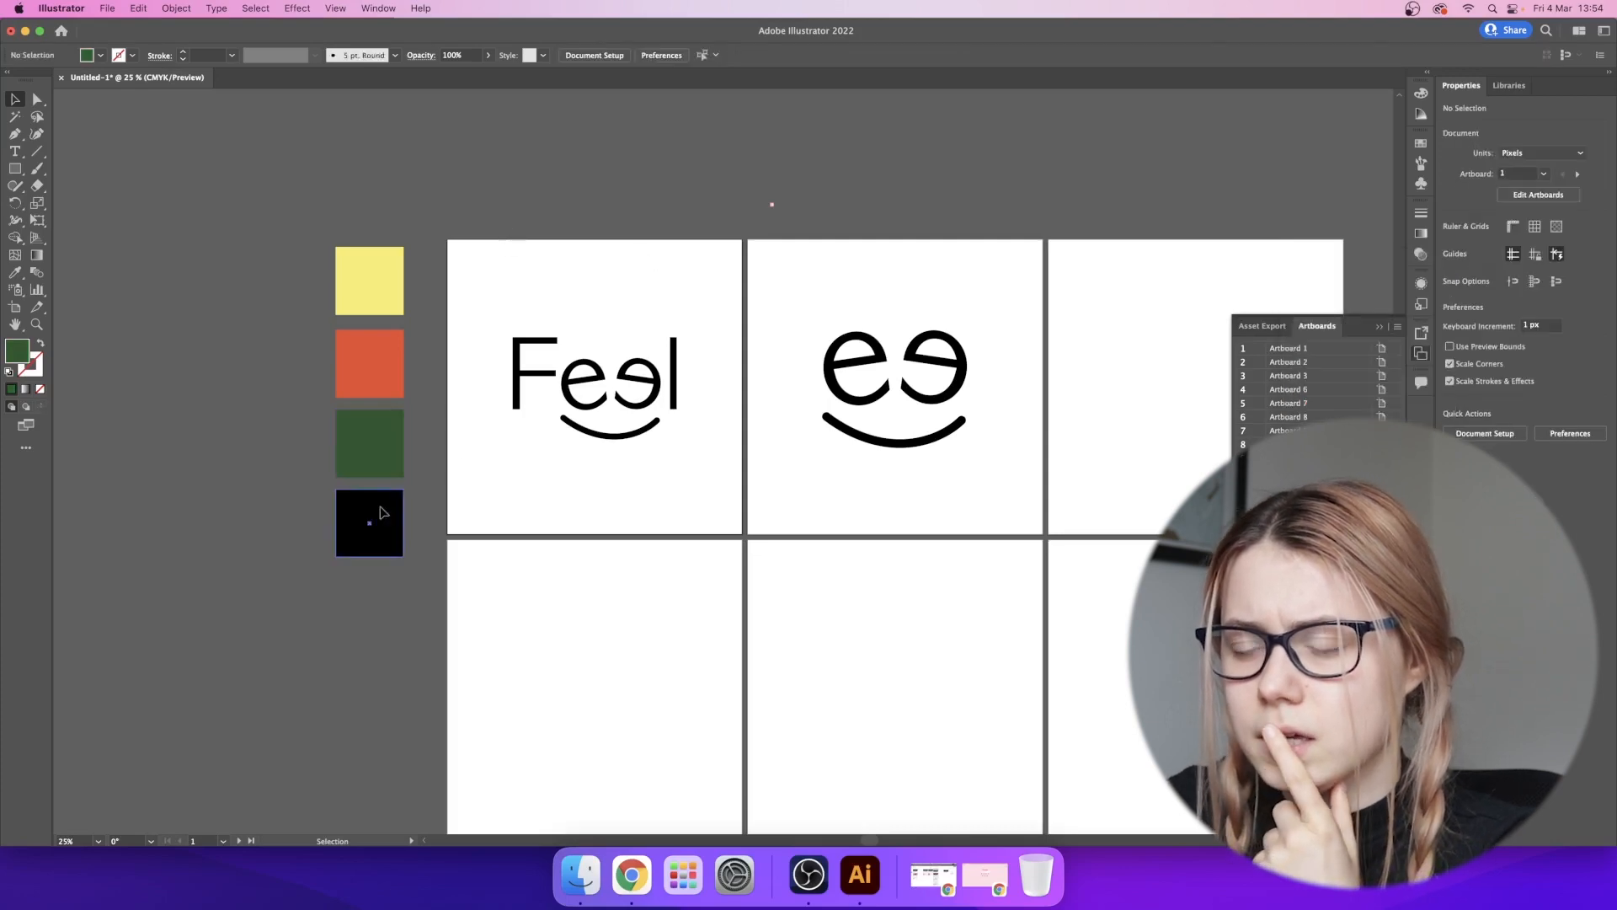
{"action": "left_click", "coordinate": [1449, 244]}
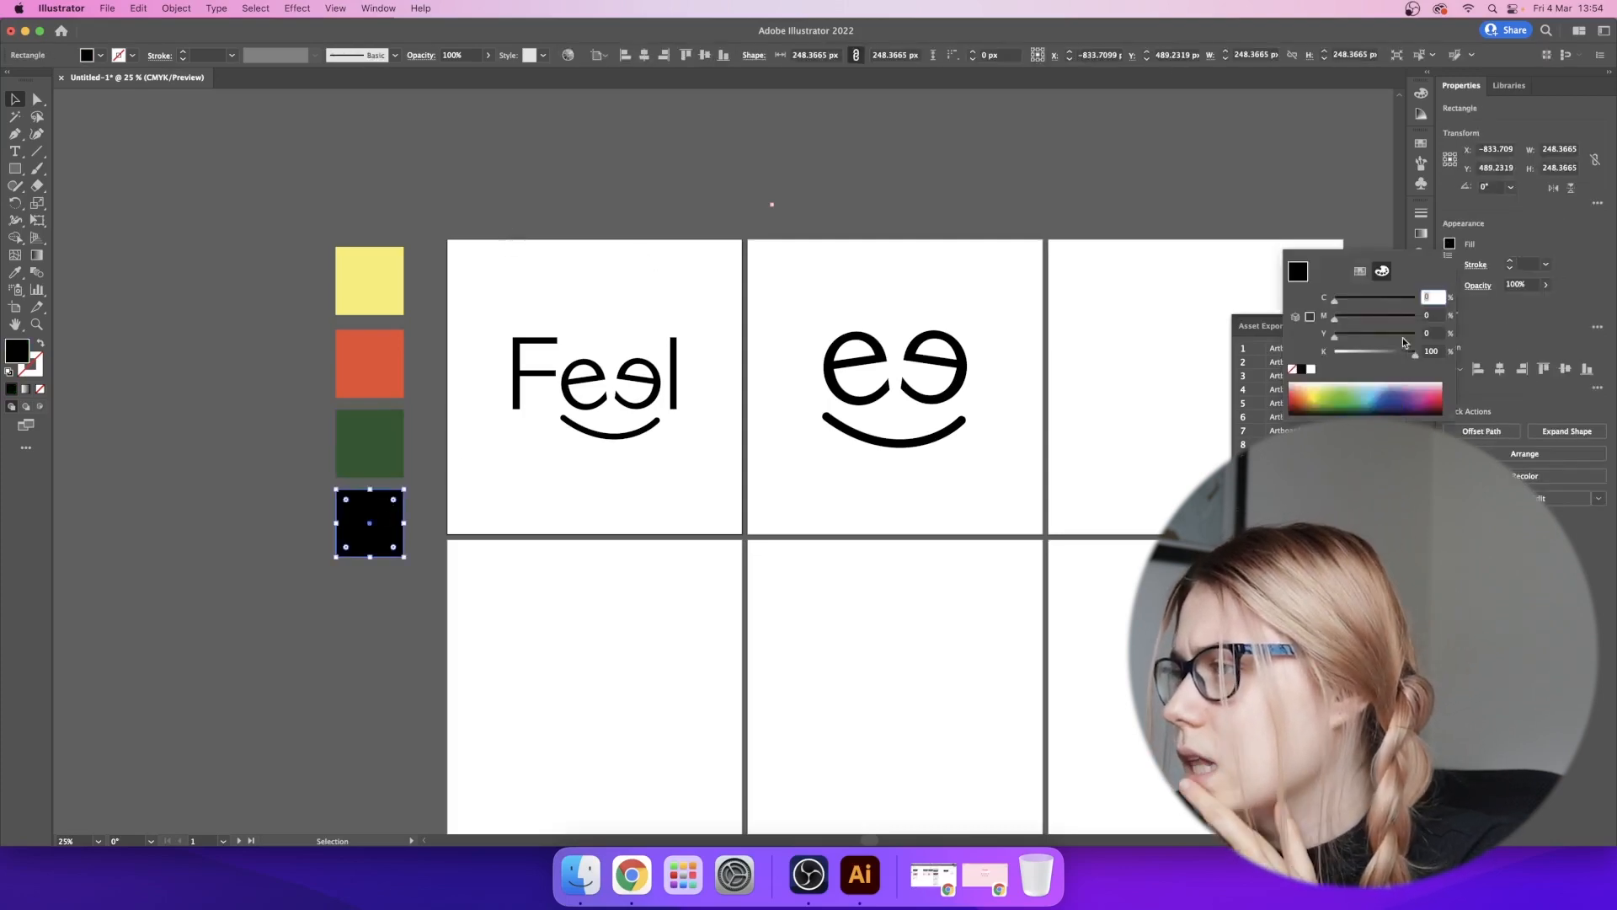
{"action": "left_click", "coordinate": [1362, 272]}
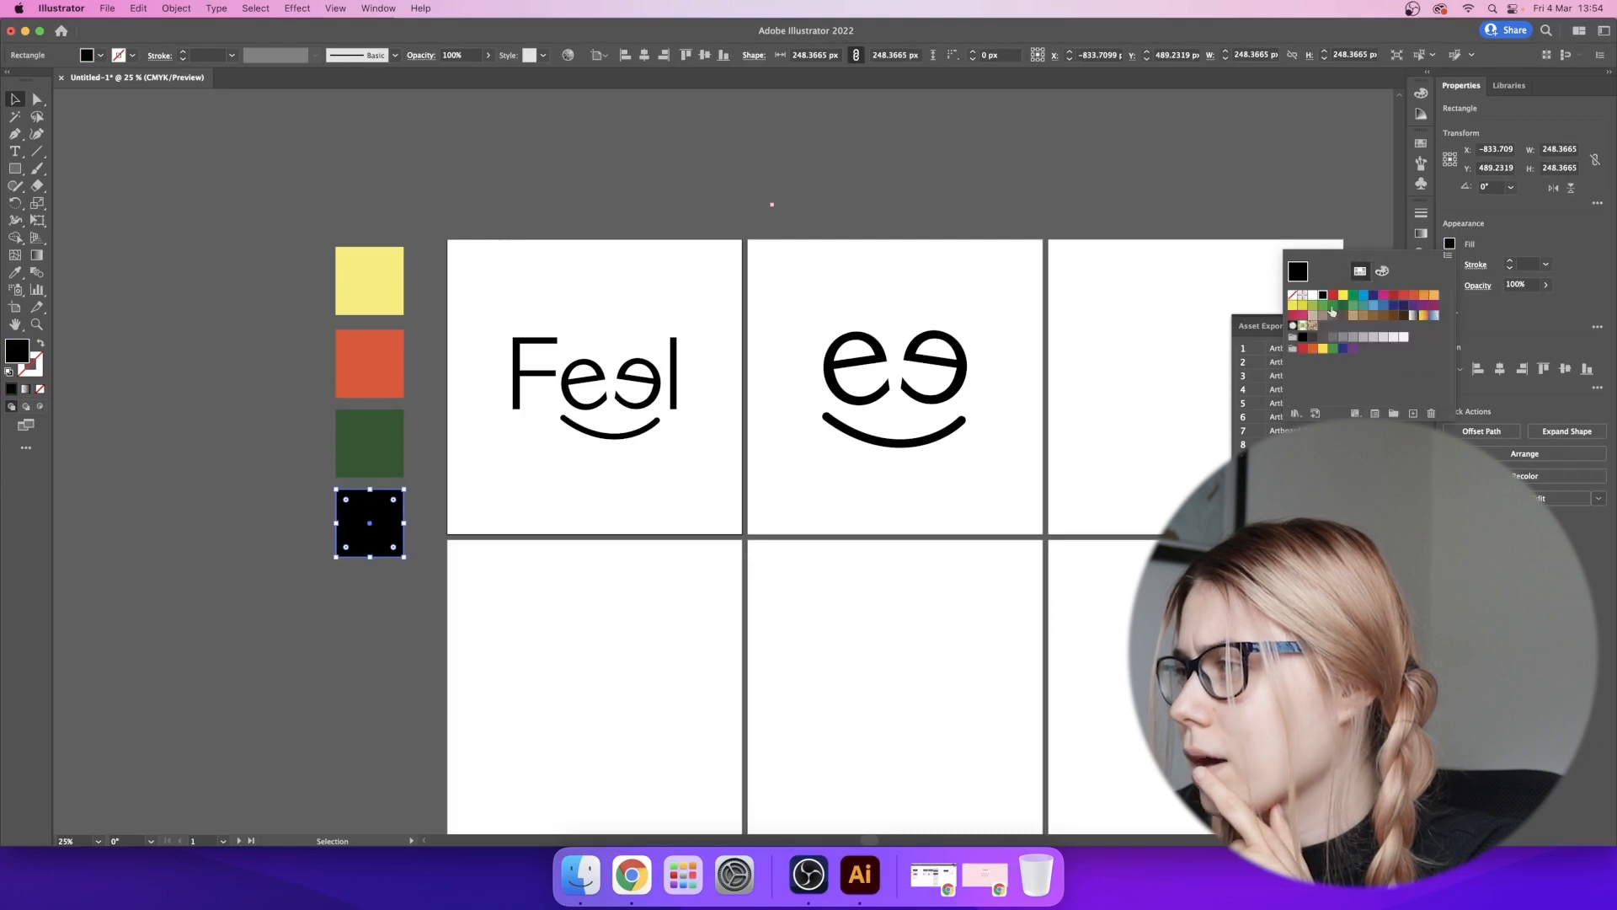
{"action": "left_click", "coordinate": [1345, 297]}
{"action": "left_click", "coordinate": [1450, 244]}
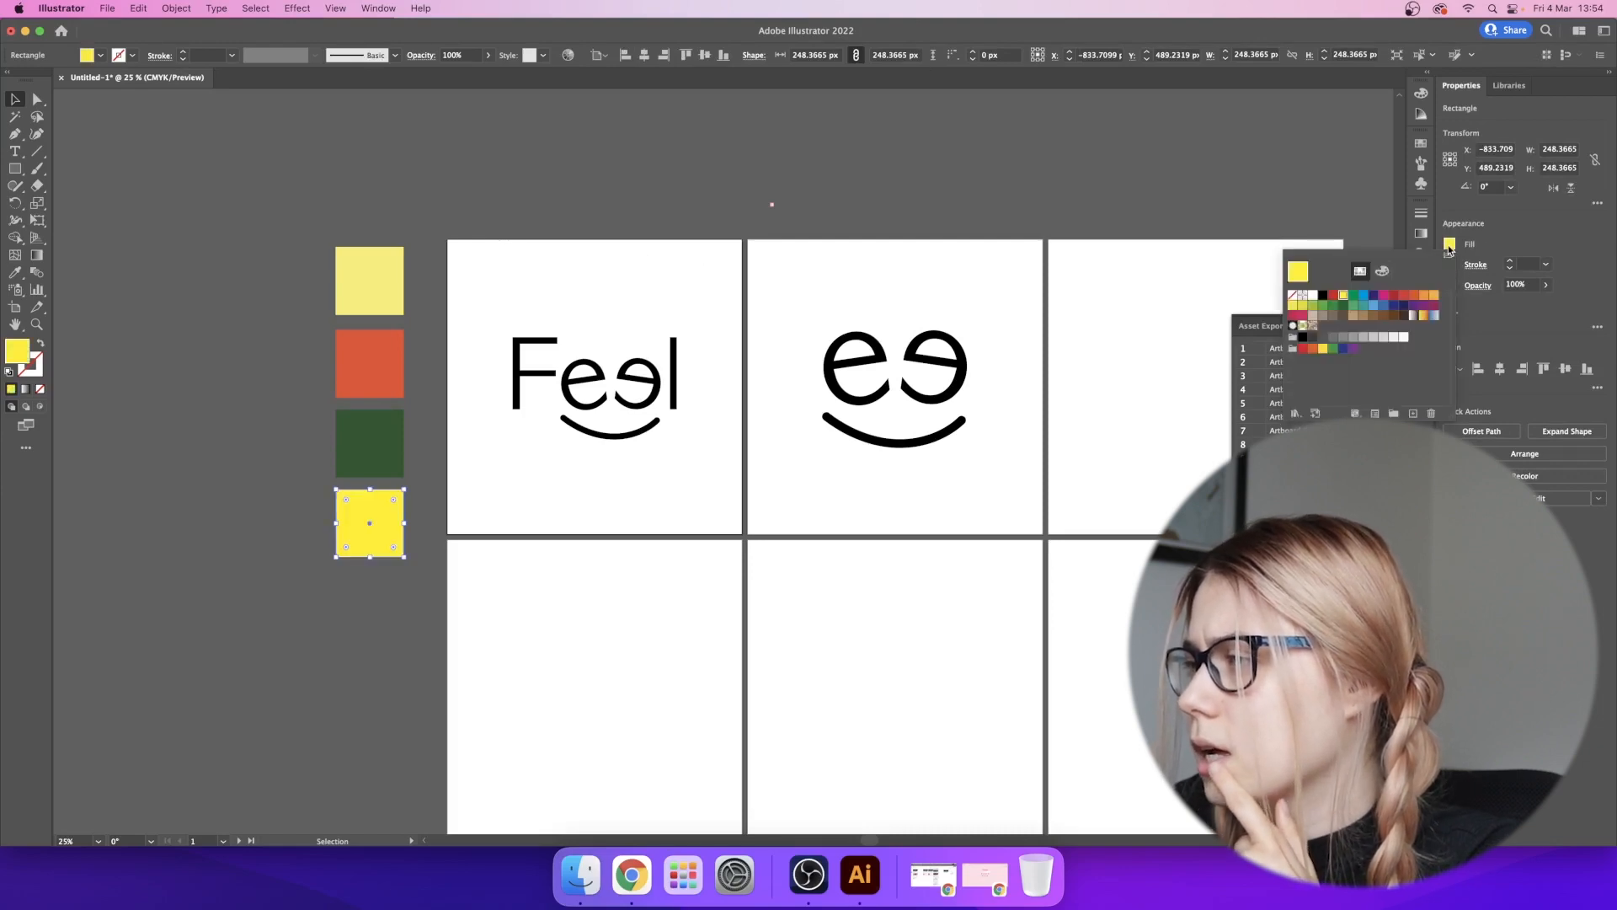
{"action": "left_click", "coordinate": [1386, 272]}
{"action": "left_click_drag", "start_coordinate": [1367, 341], "coordinate": [1342, 337]}
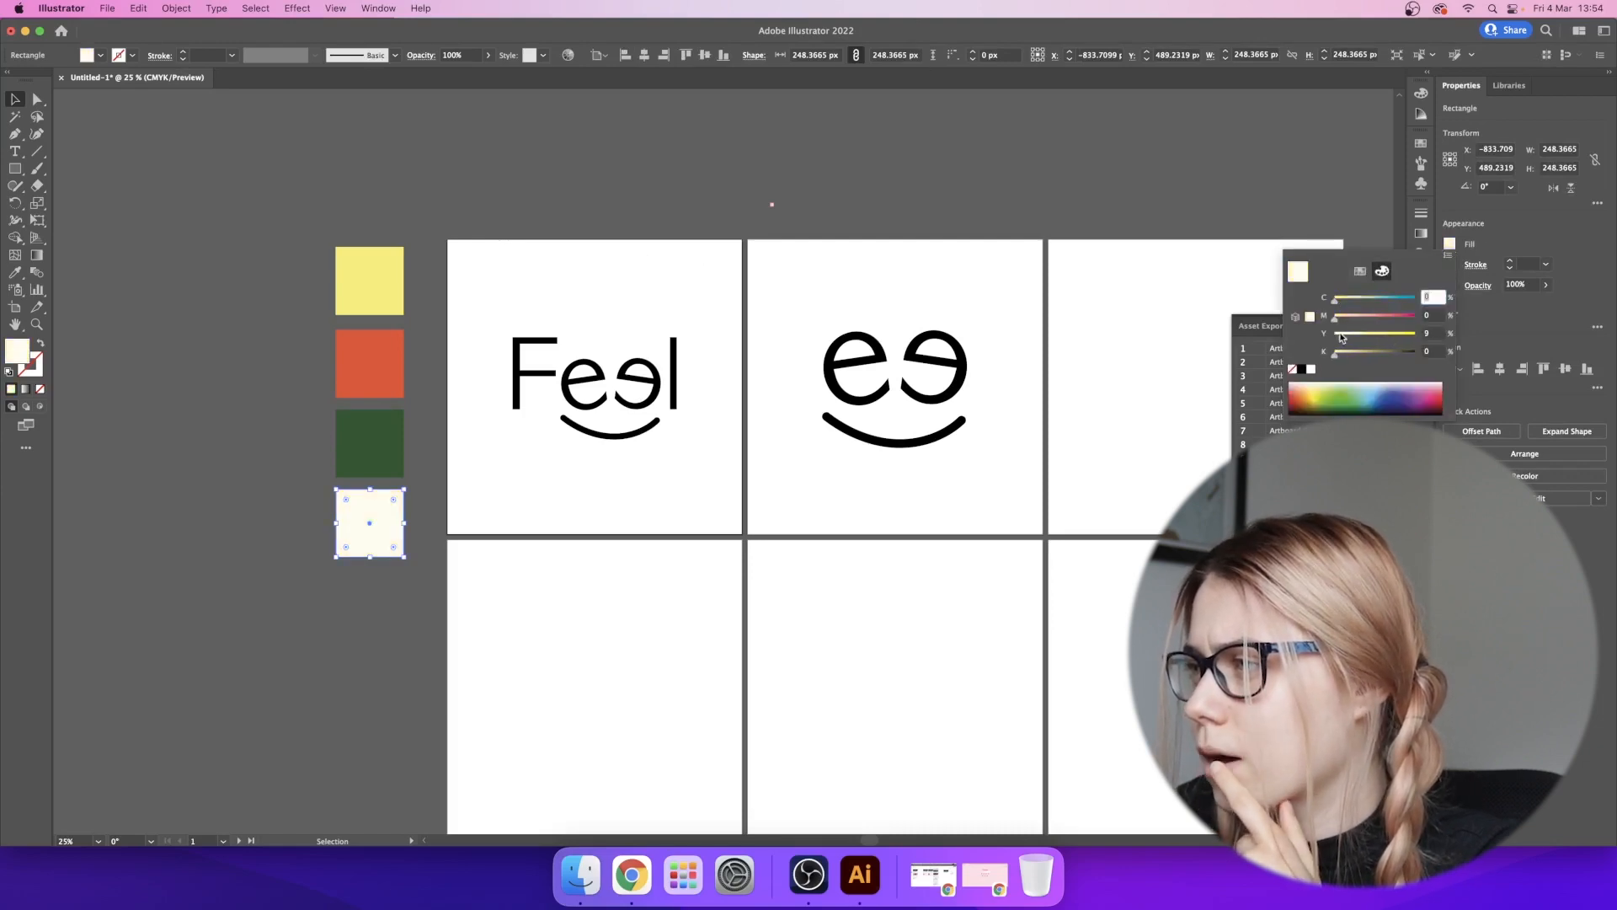
{"action": "left_click", "coordinate": [772, 505]}
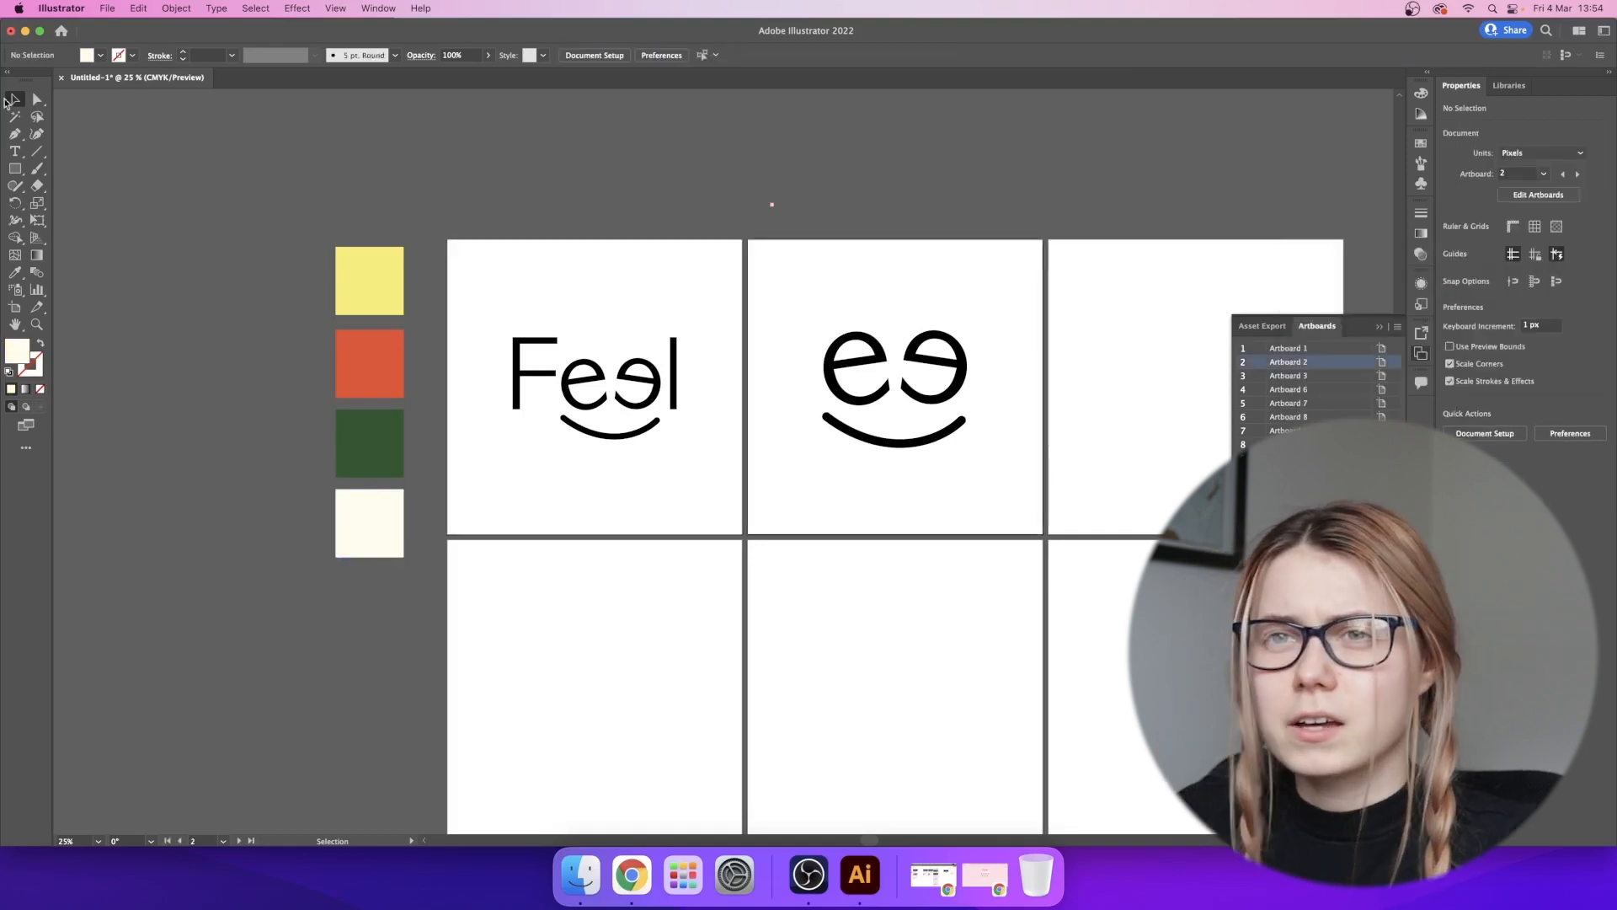
- Cover the first artboard with a cream 1080 × 1080 px rectangle and send it behind the "Feel" lettering
{"action": "scroll", "coordinate": [383, 242], "scroll_direction": "down", "scroll_amount": 2}
{"action": "scroll", "coordinate": [383, 242], "scroll_direction": "right", "scroll_amount": 2}
{"action": "left_click_drag", "start_coordinate": [433, 270], "coordinate": [643, 412]}
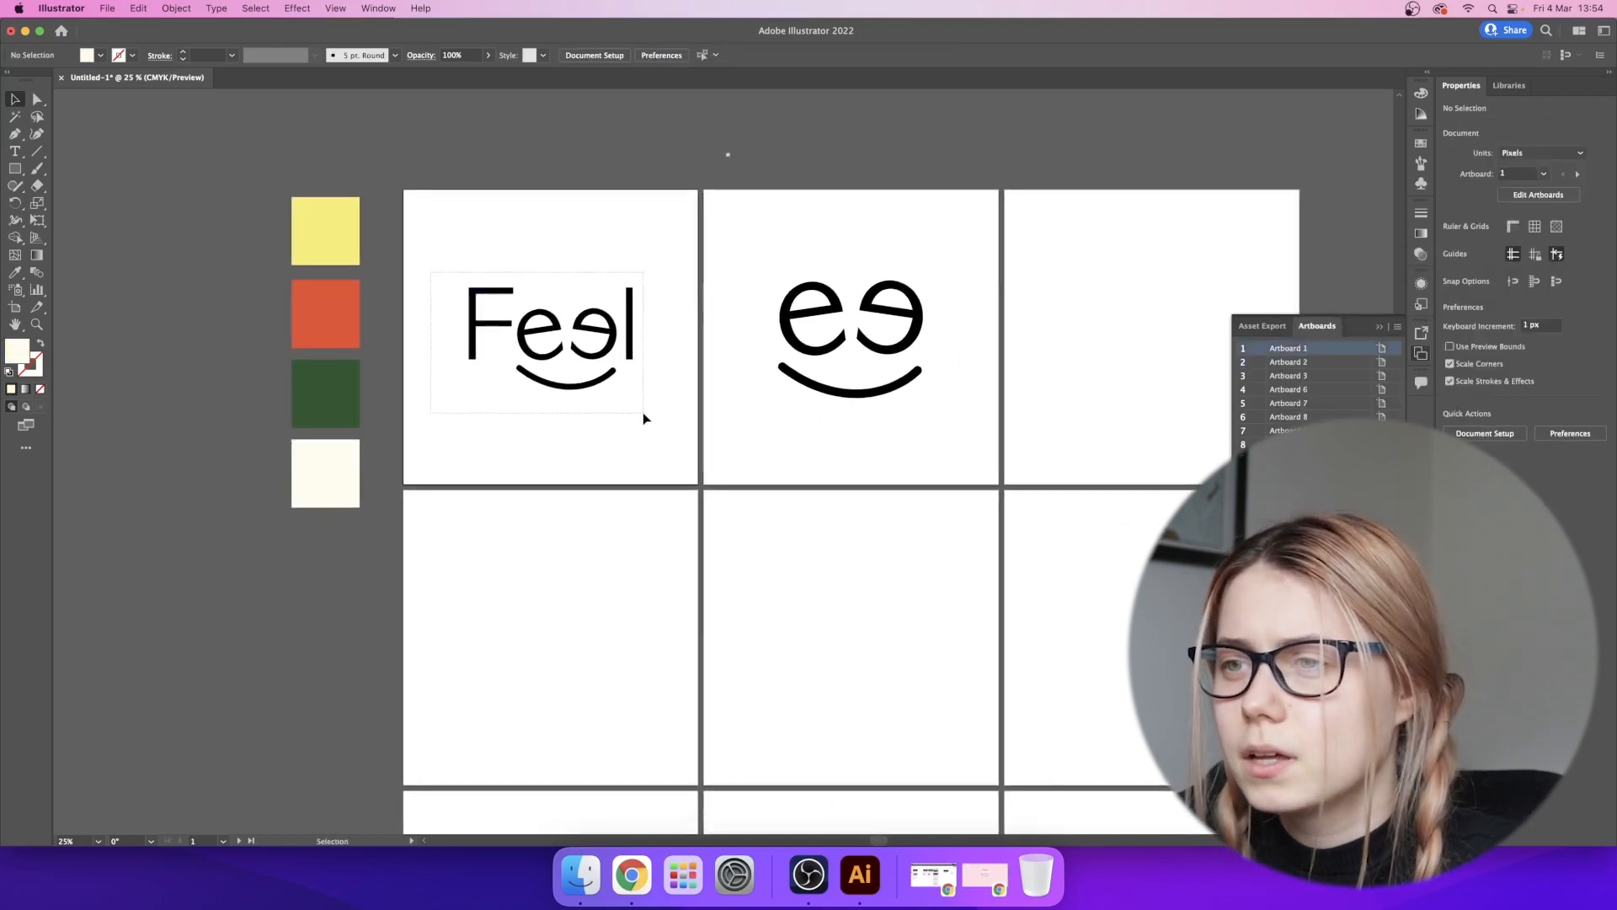
{"action": "left_click", "coordinate": [619, 430]}
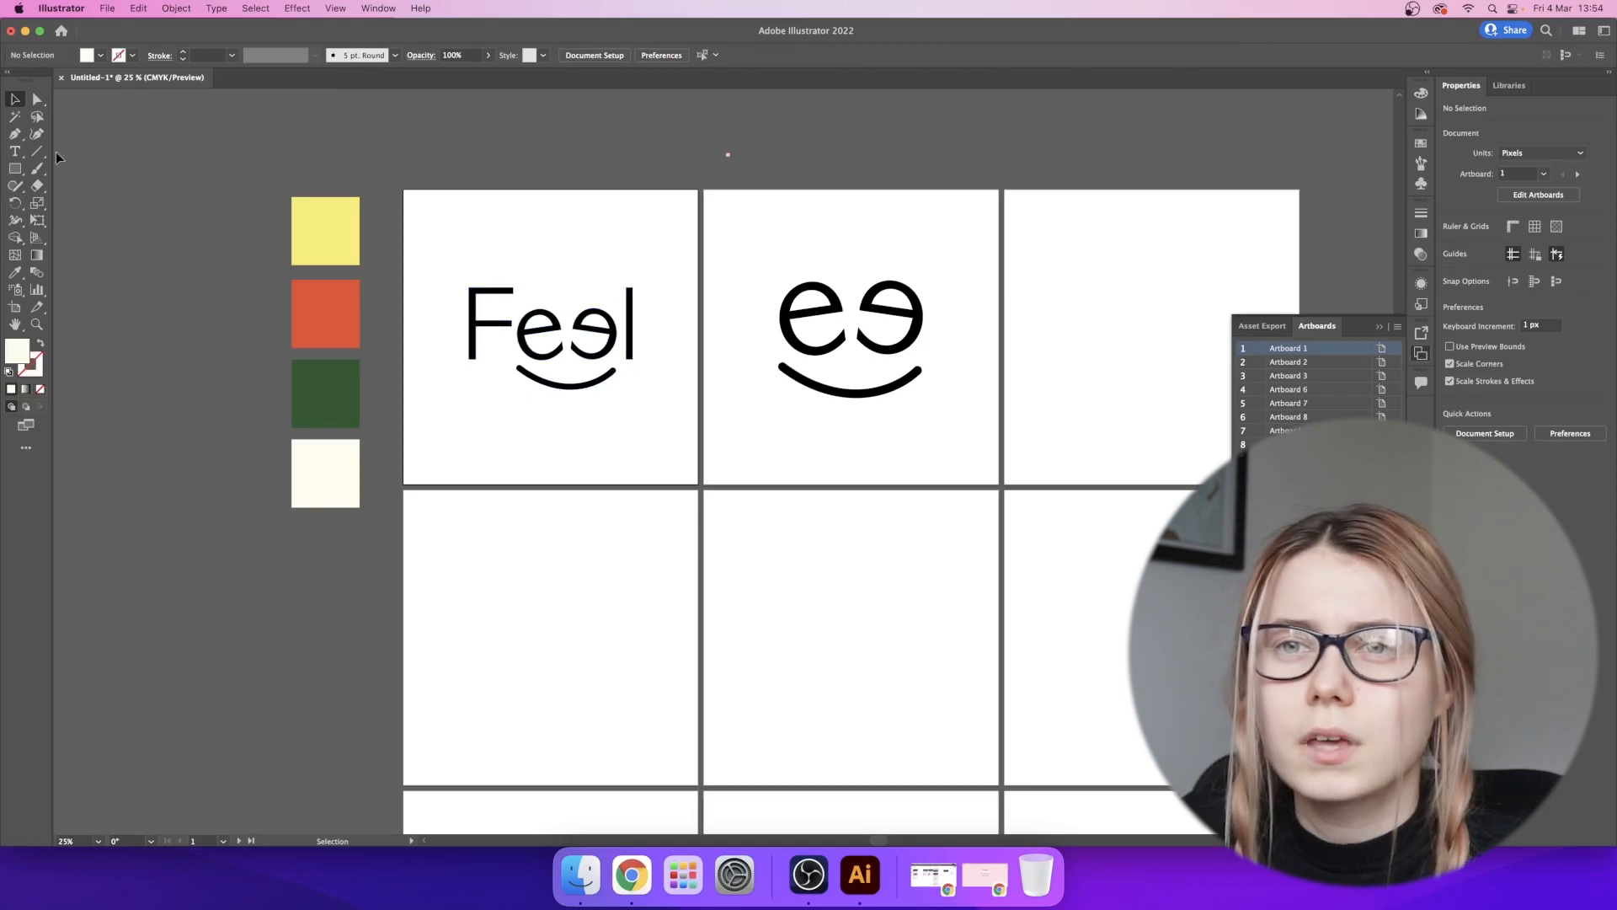
{"action": "left_click", "coordinate": [24, 172]}
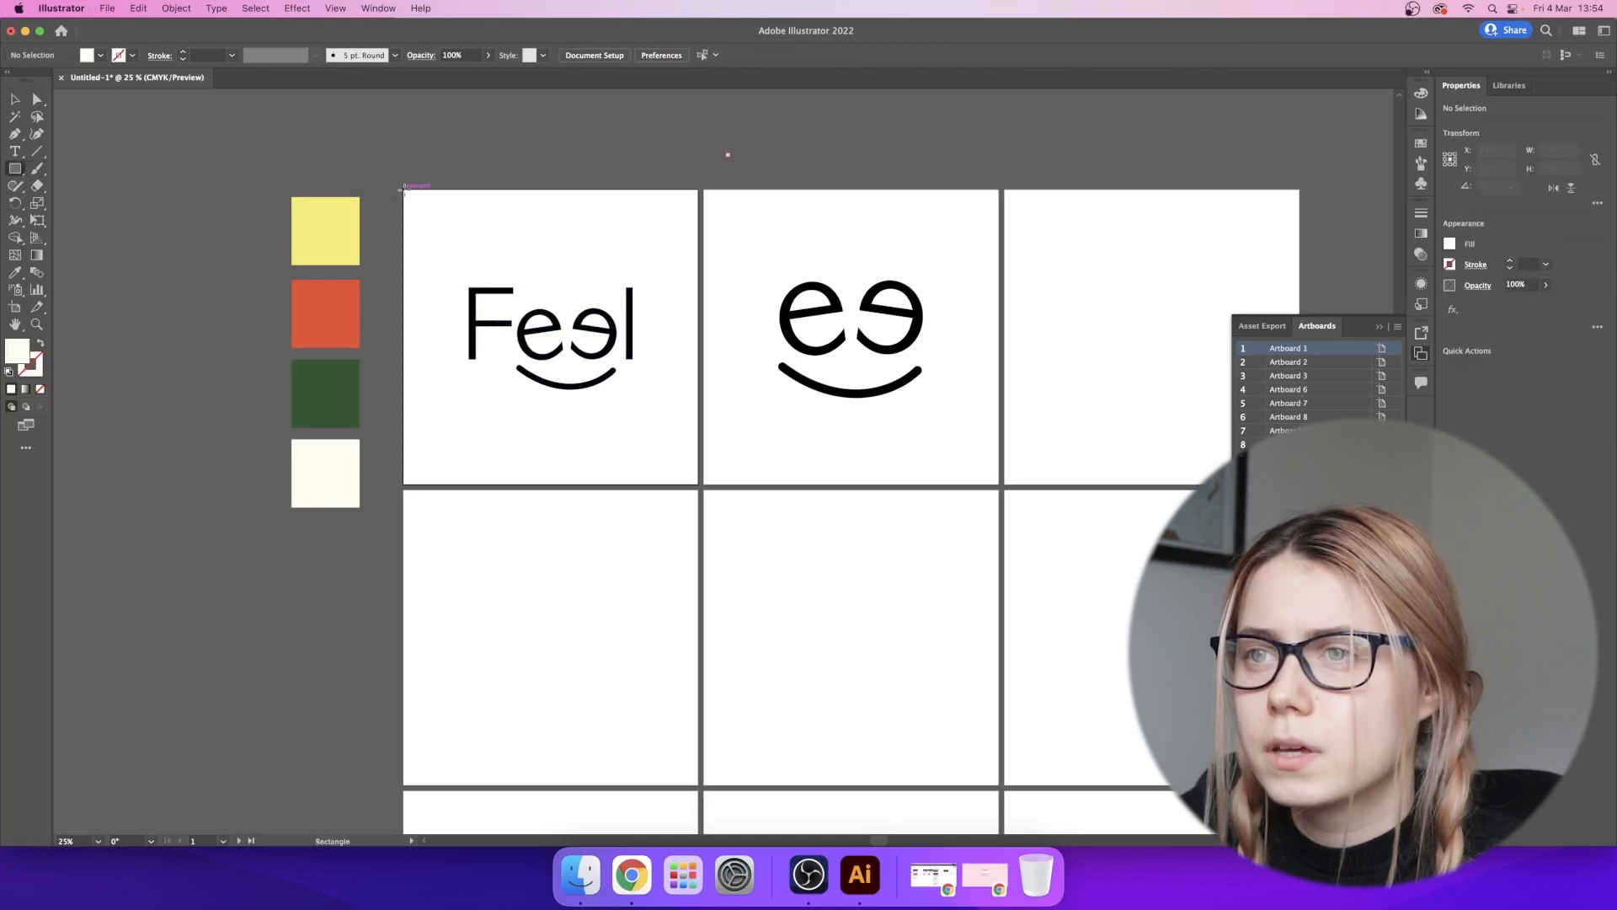
{"action": "left_click_drag", "start_coordinate": [403, 190], "coordinate": [699, 485]}
{"action": "key", "text": "v"}
{"action": "right_click", "coordinate": [480, 290]}
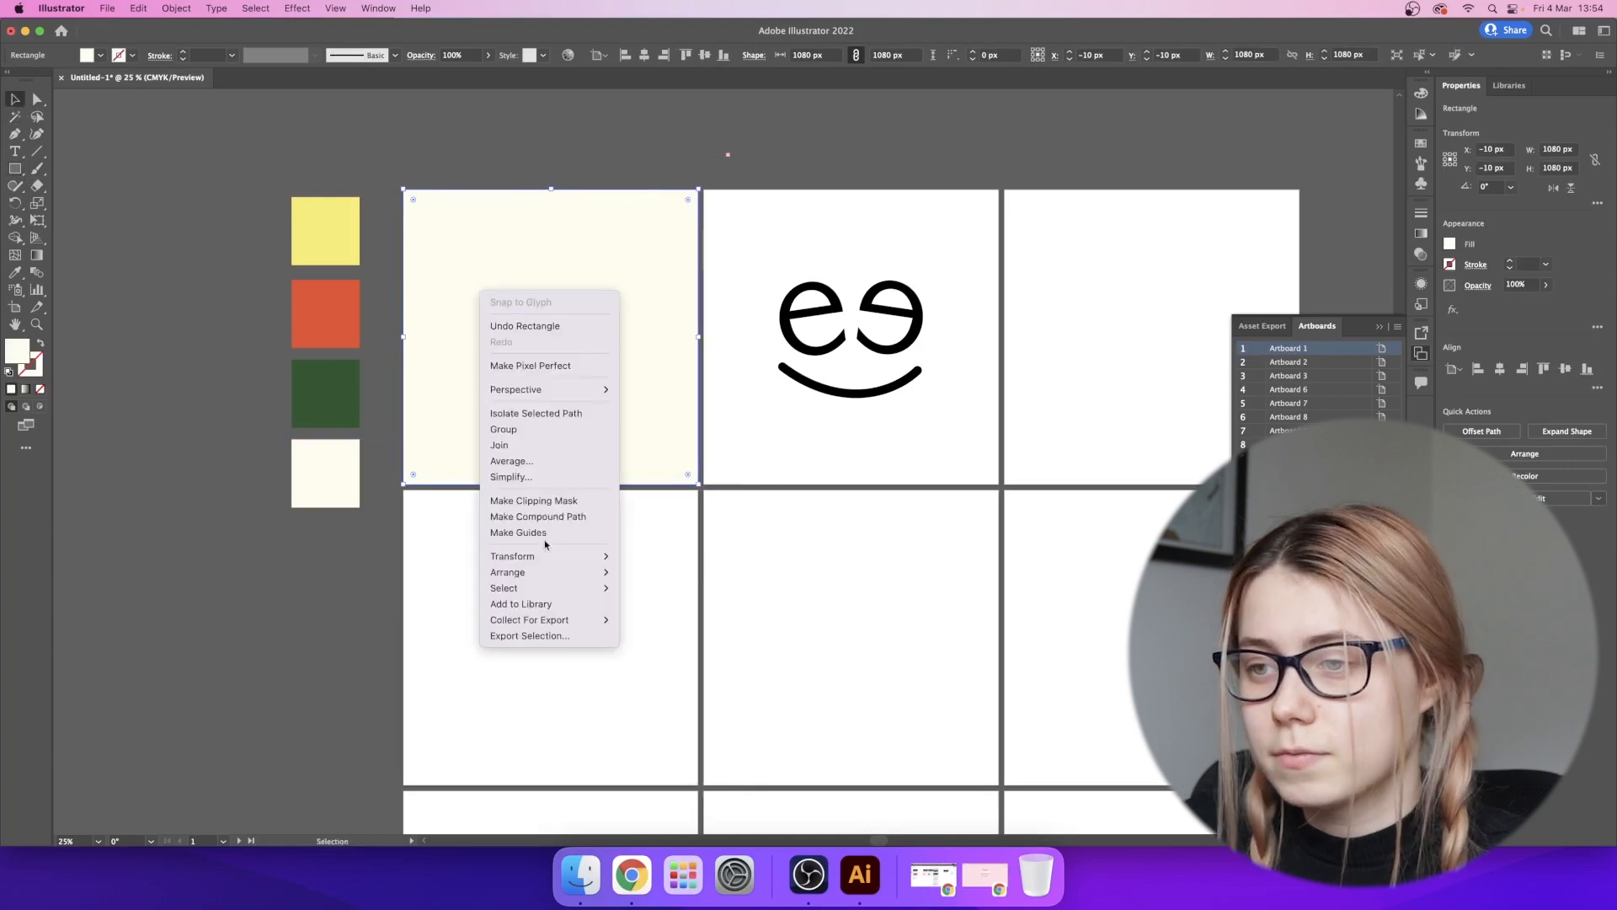
{"action": "left_click", "coordinate": [716, 620]}
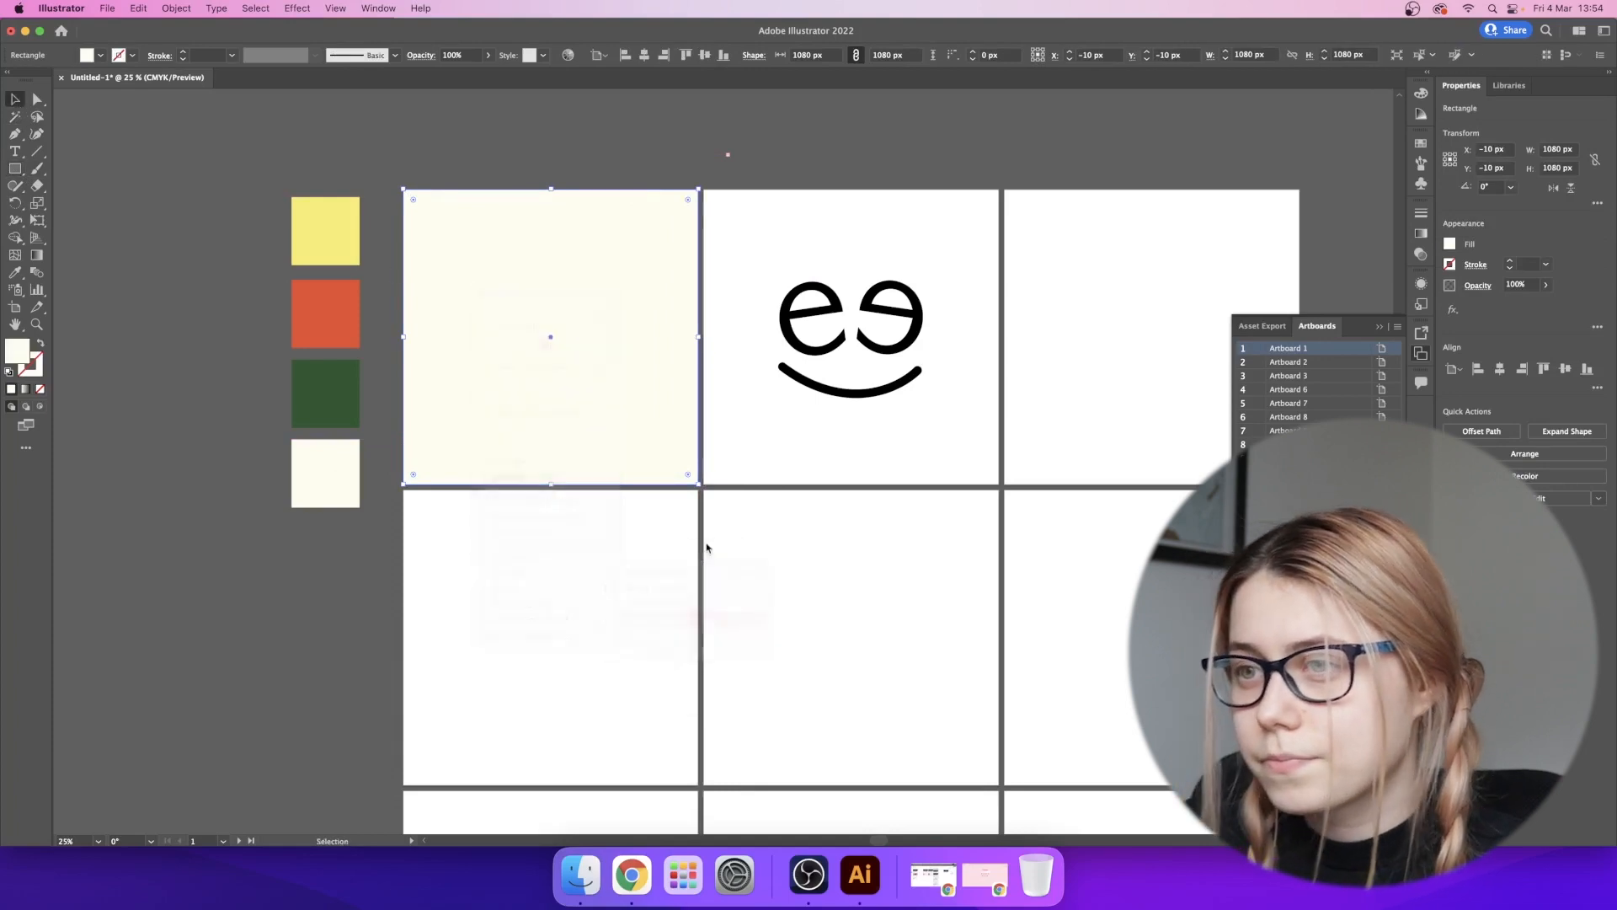
- Duplicate the cream background onto the second artboard and send the copy behind the "ee" smiley
{"action": "left_click_drag", "start_coordinate": [566, 371], "coordinate": [871, 377]}
{"action": "right_click", "coordinate": [871, 378]}
{"action": "mouse_move", "coordinate": [933, 665]}
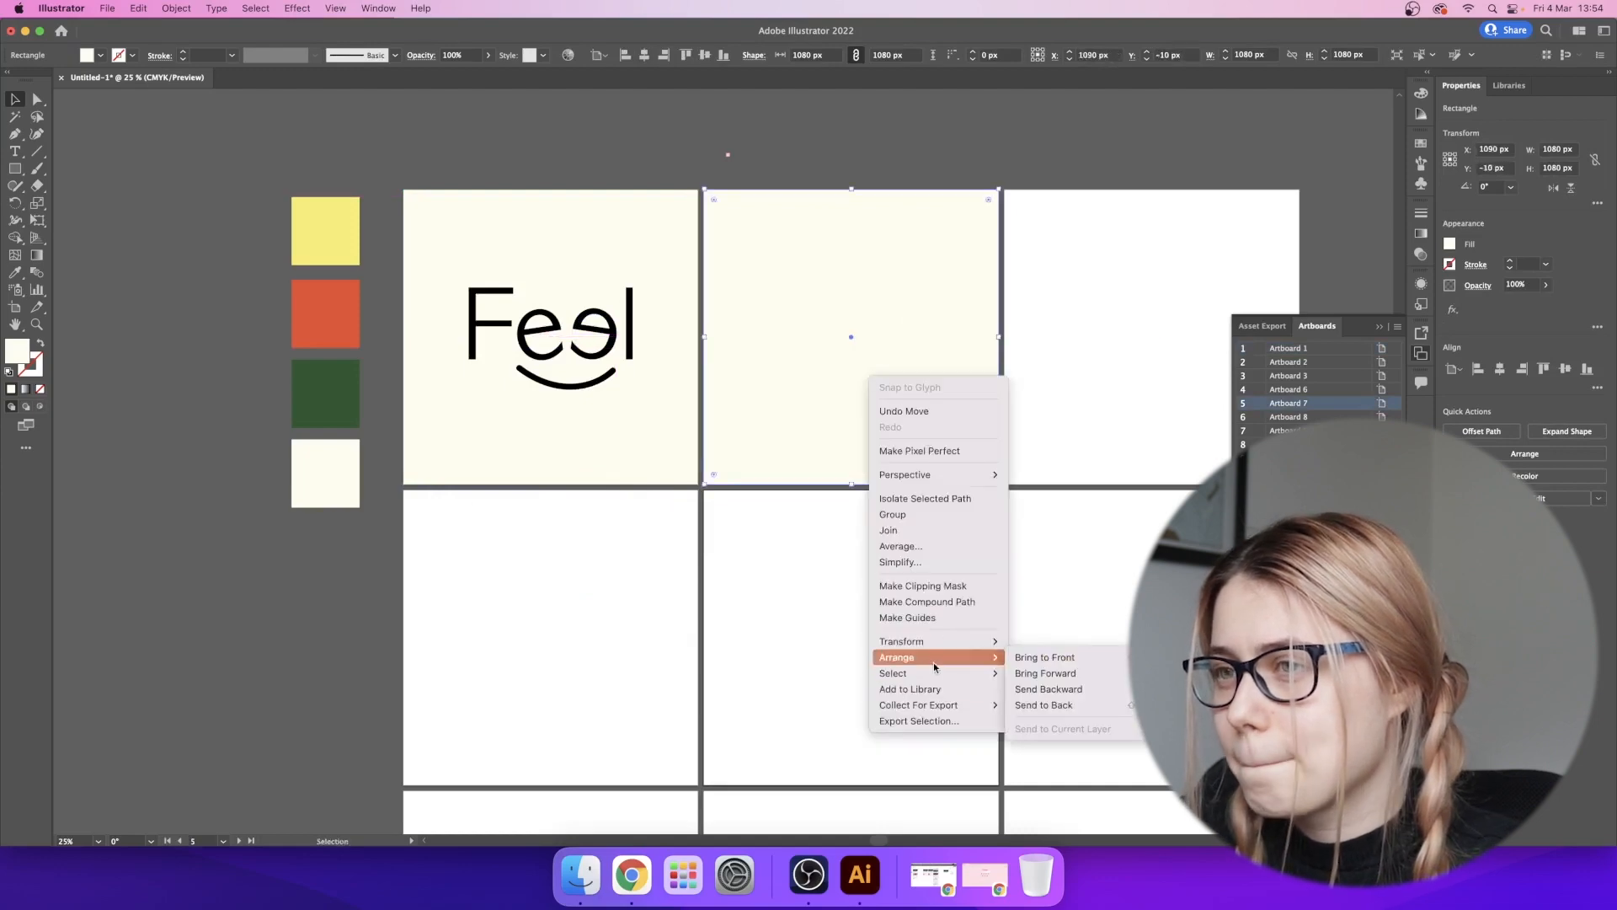
{"action": "left_click", "coordinate": [1023, 703]}
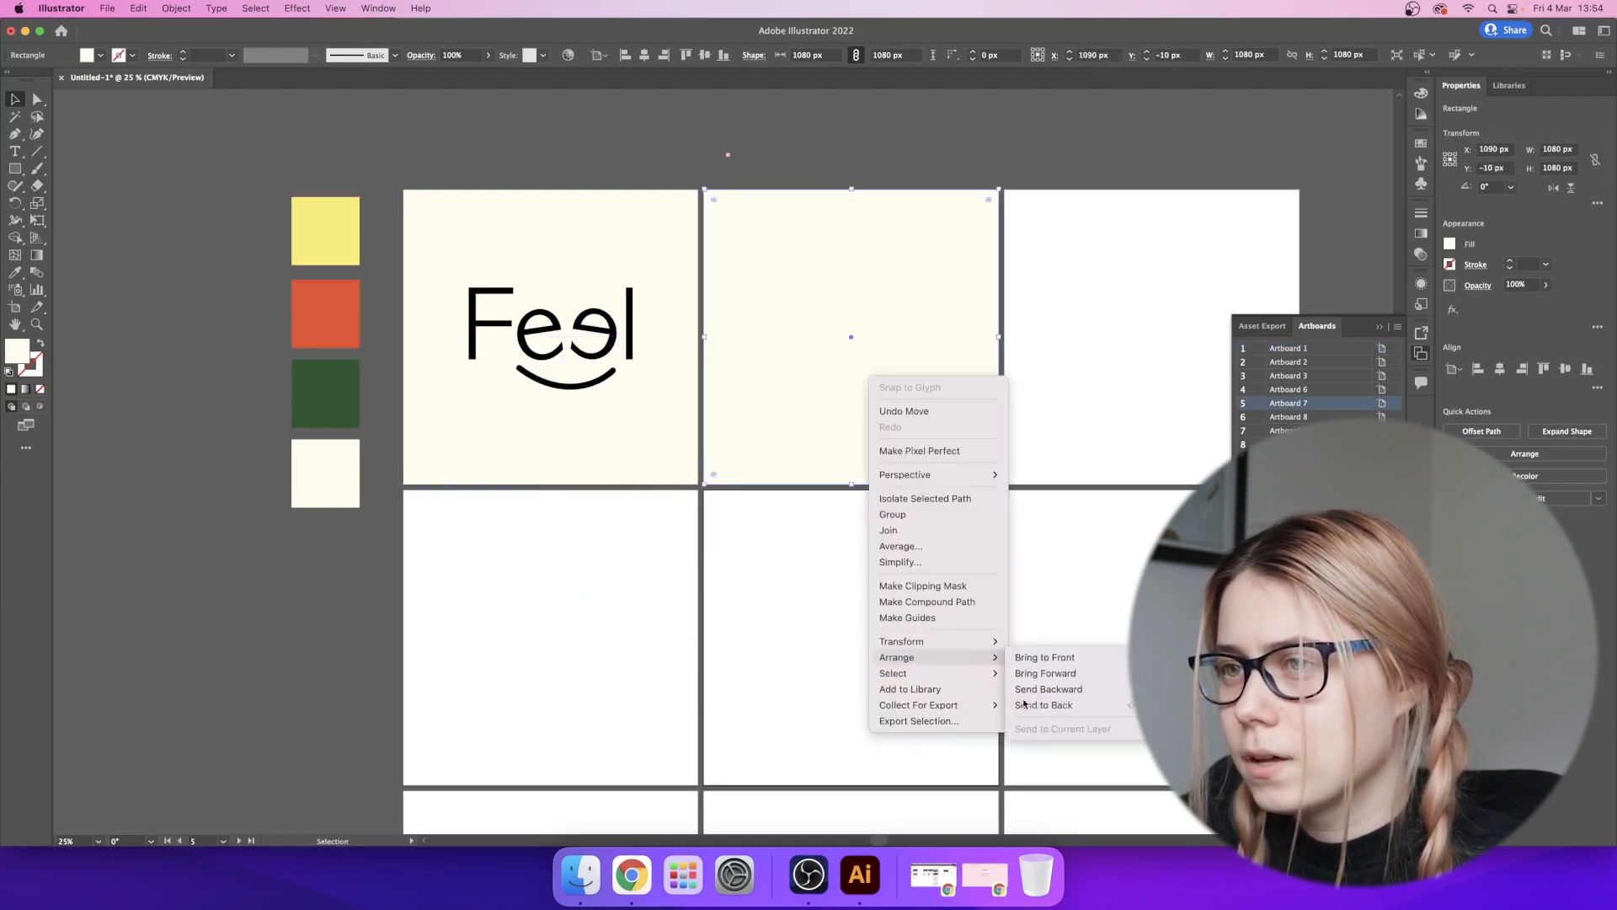
- Recolour the first artboard's background with the yellow sampled from the top palette square
{"action": "left_click", "coordinate": [559, 246]}
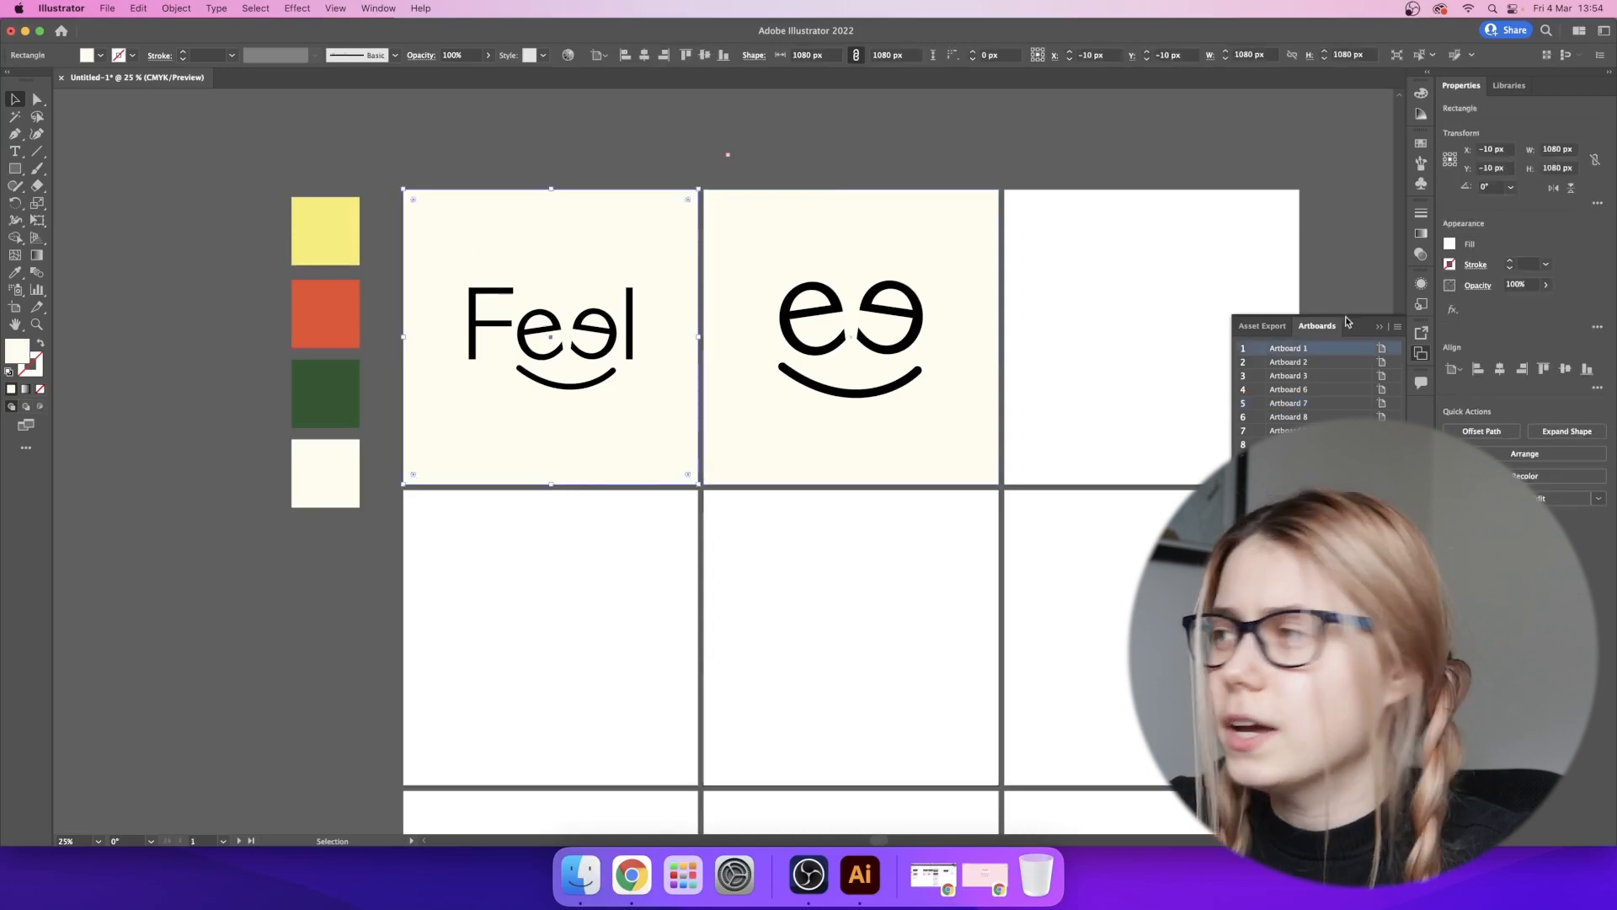
{"action": "left_click", "coordinate": [1451, 243]}
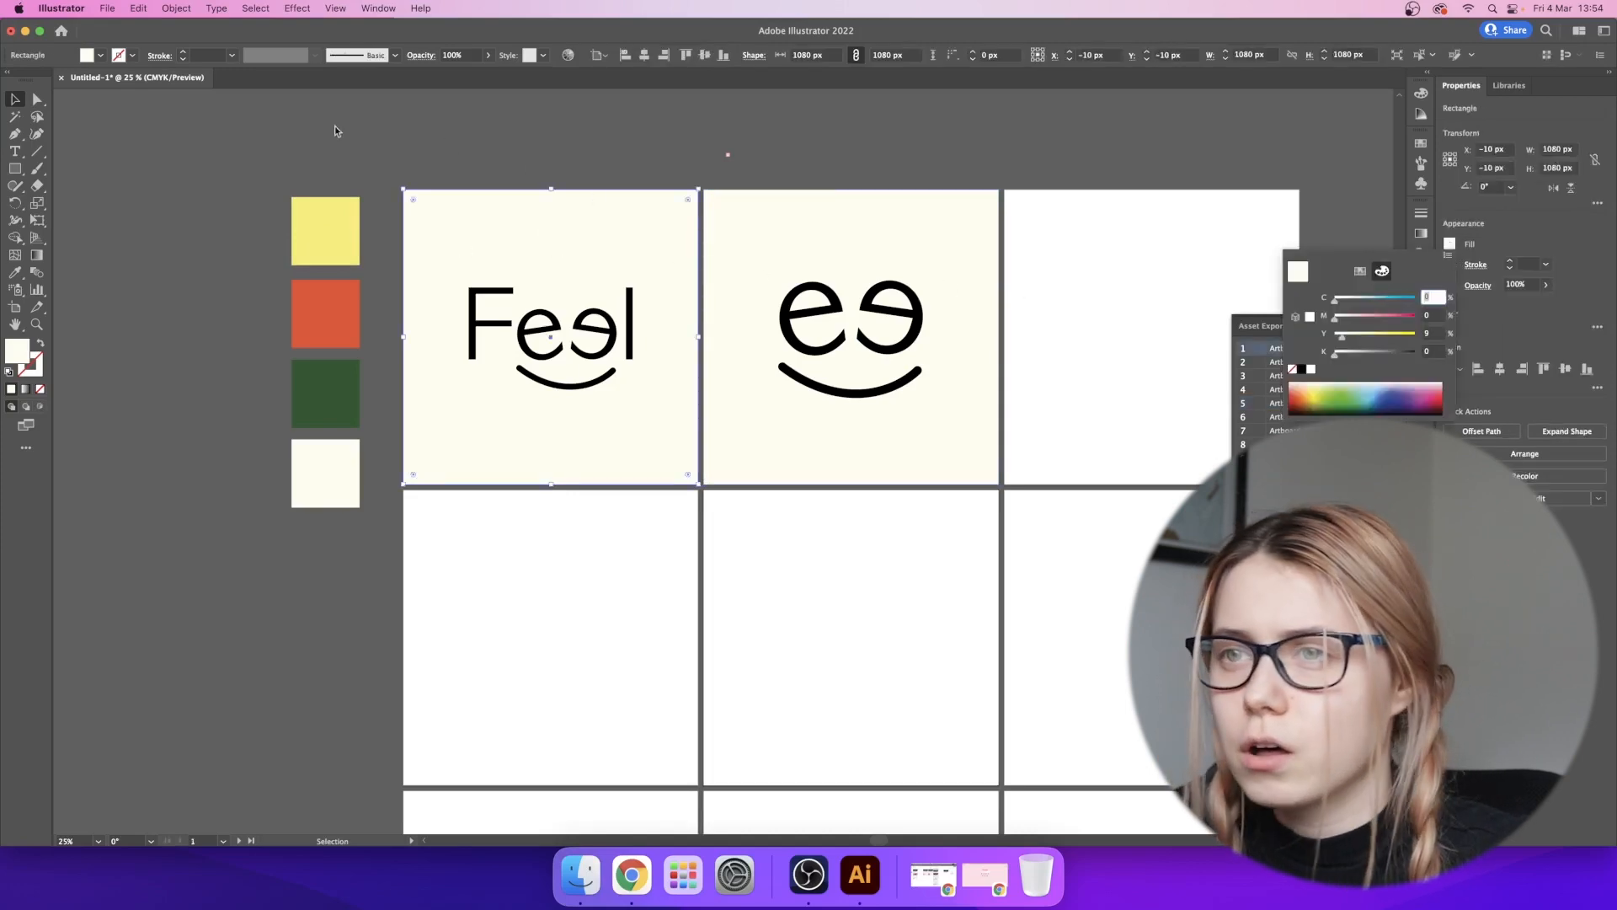
{"action": "key", "text": "Escape"}
{"action": "key", "text": "i"}
{"action": "left_click", "coordinate": [329, 216]}
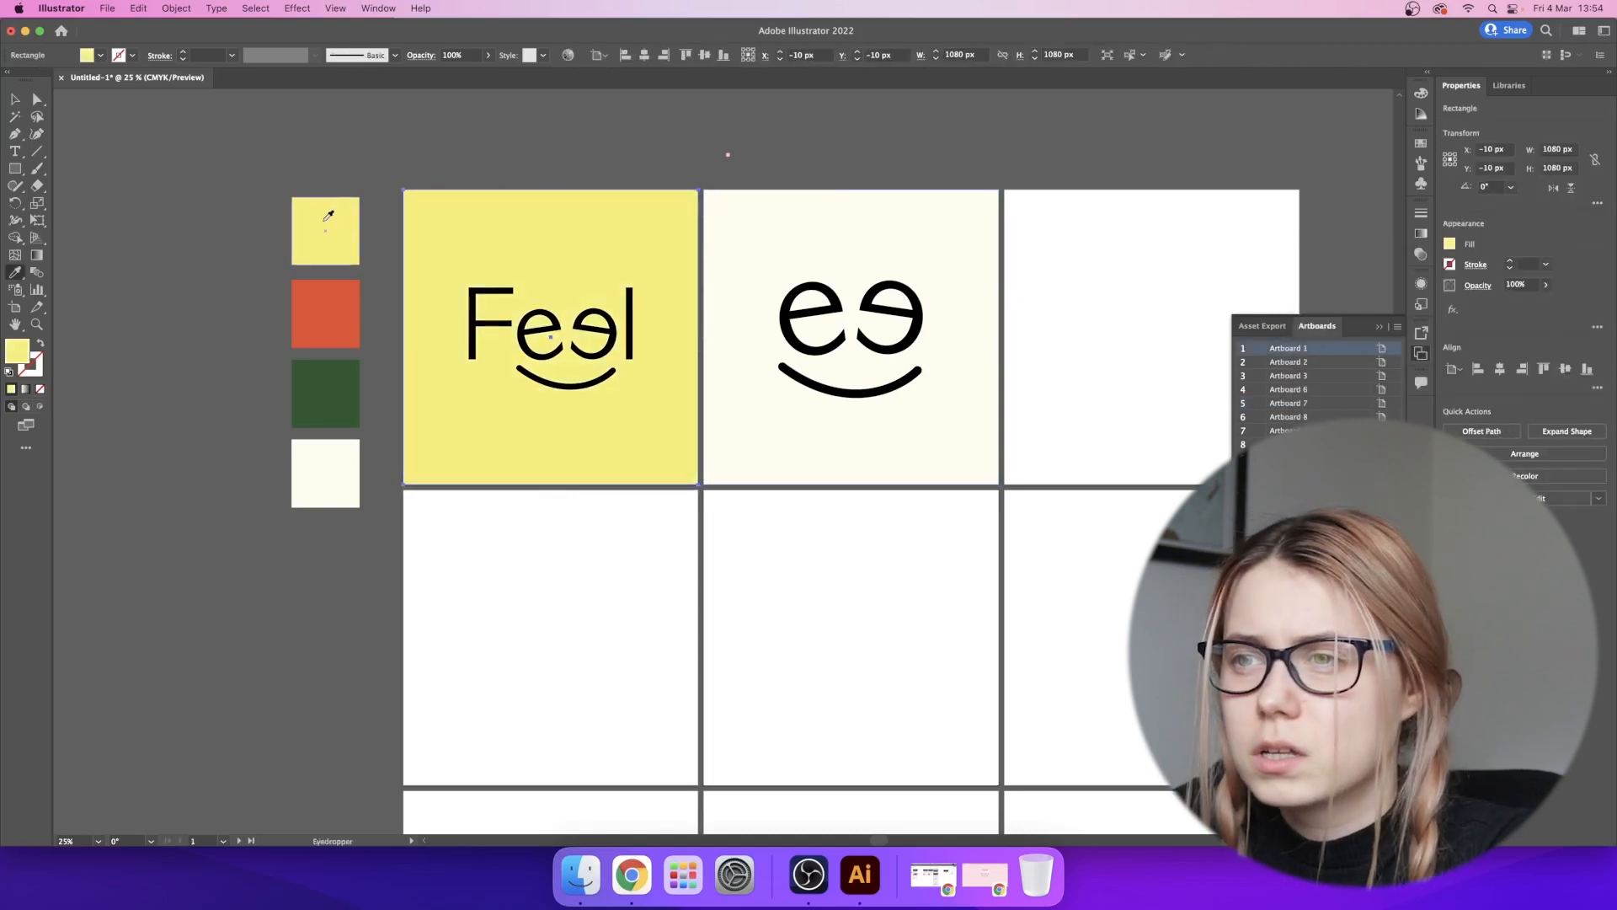
{"action": "key", "text": "v"}
- Group the "Feel" letters with their smile, moving the yellow background aside and back onto the first artboard
{"action": "left_click", "coordinate": [472, 324]}
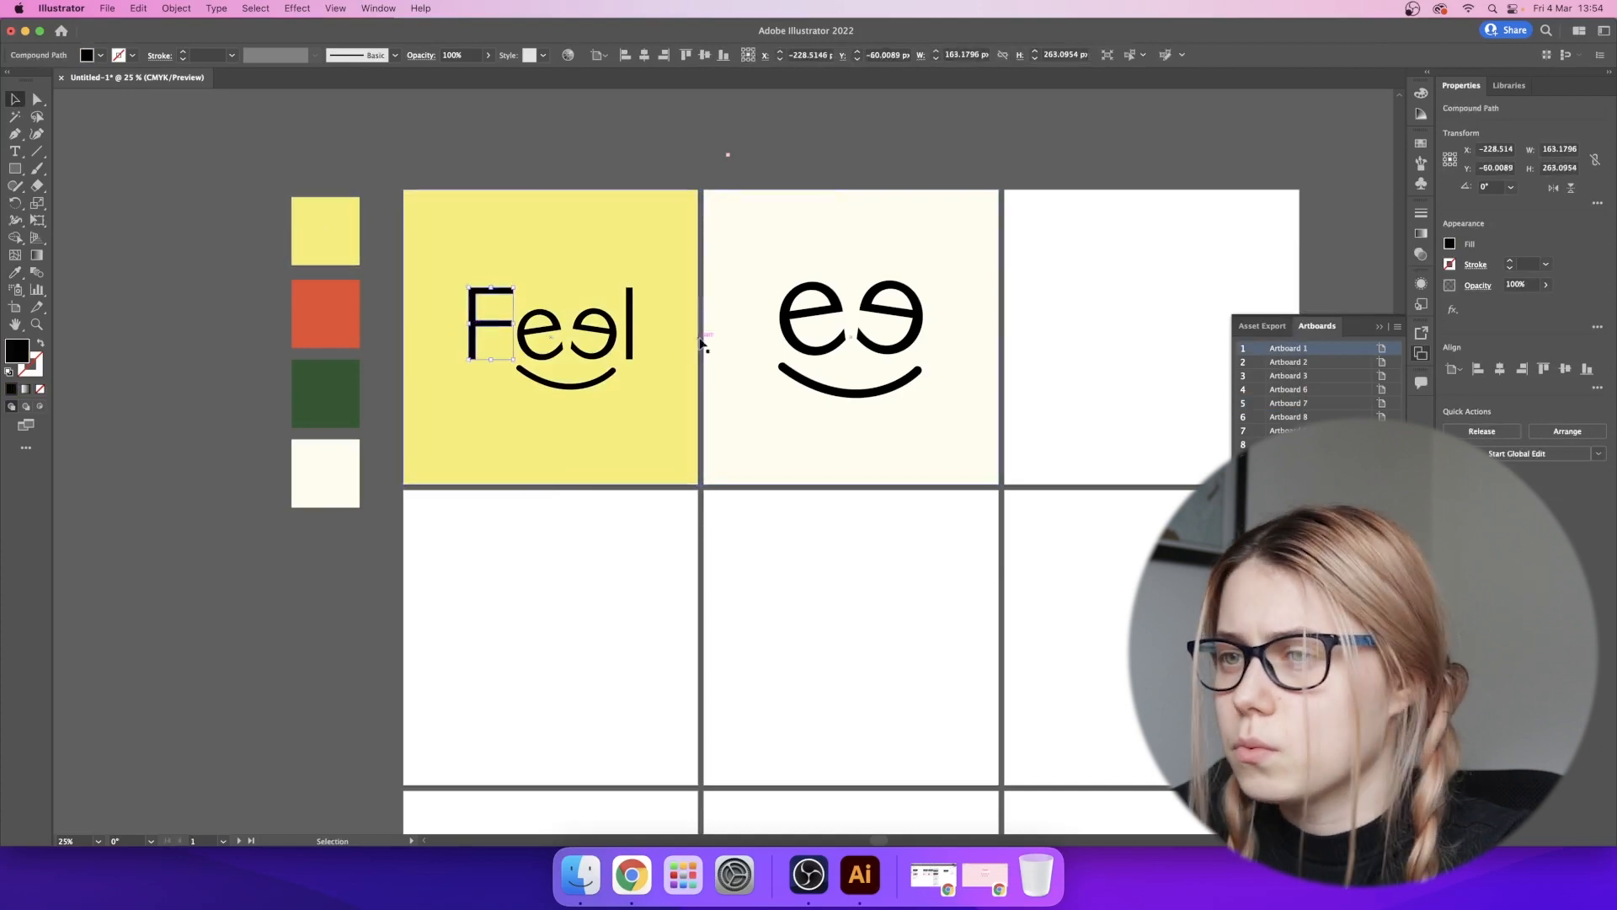
{"action": "left_click_drag", "start_coordinate": [646, 192], "coordinate": [651, 396]}
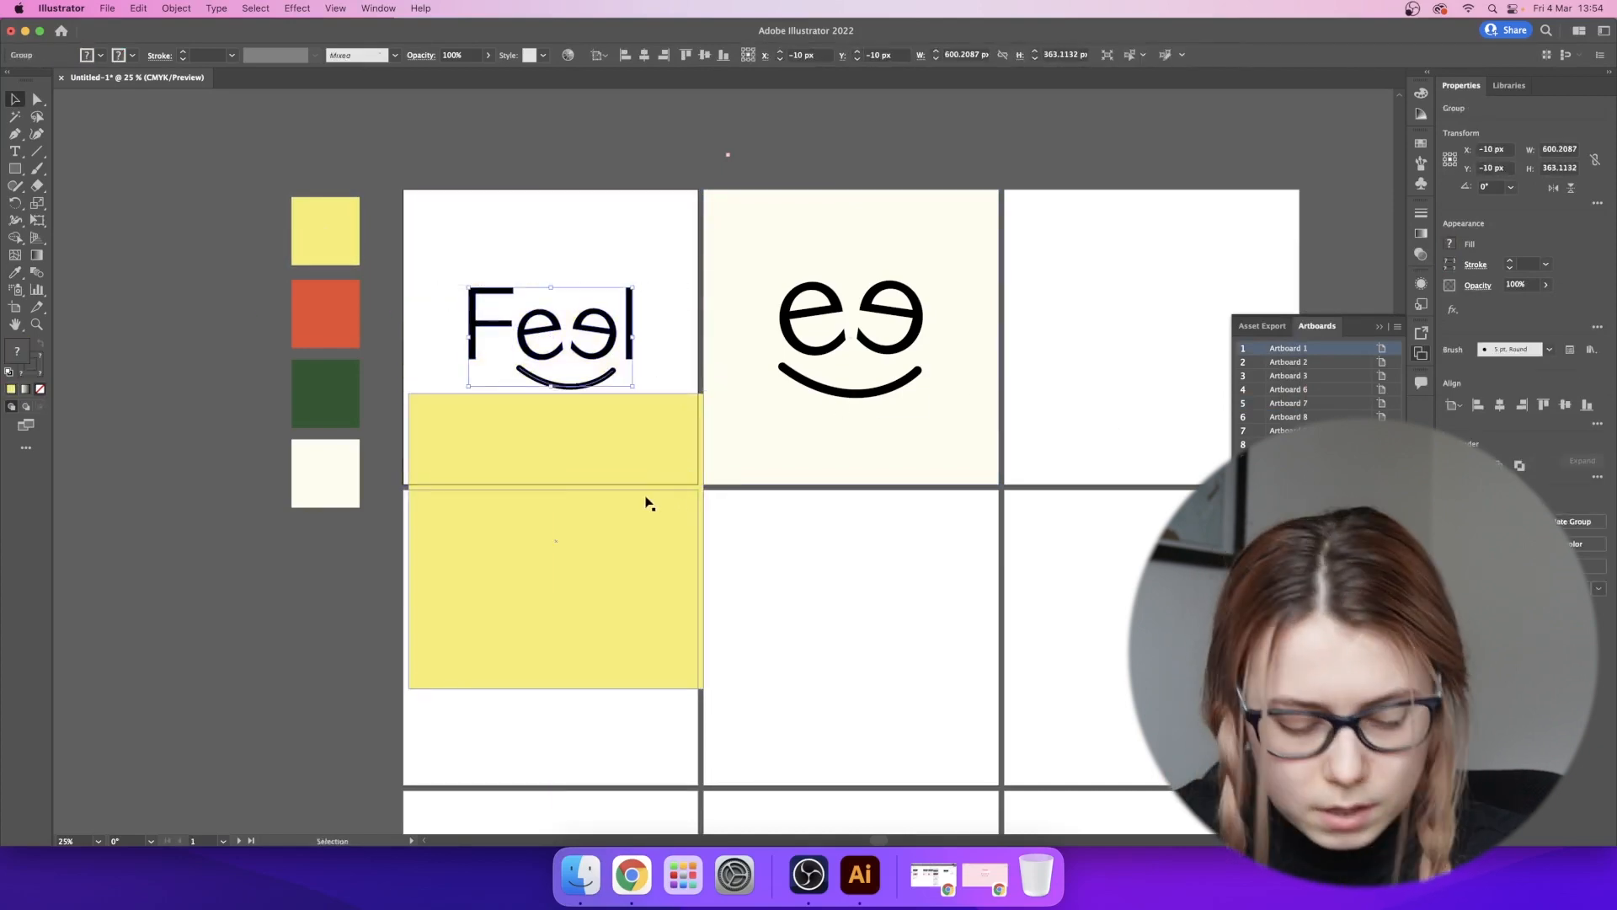
{"action": "left_click_drag", "start_coordinate": [650, 498], "coordinate": [642, 298]}
{"action": "left_click", "coordinate": [486, 326]}
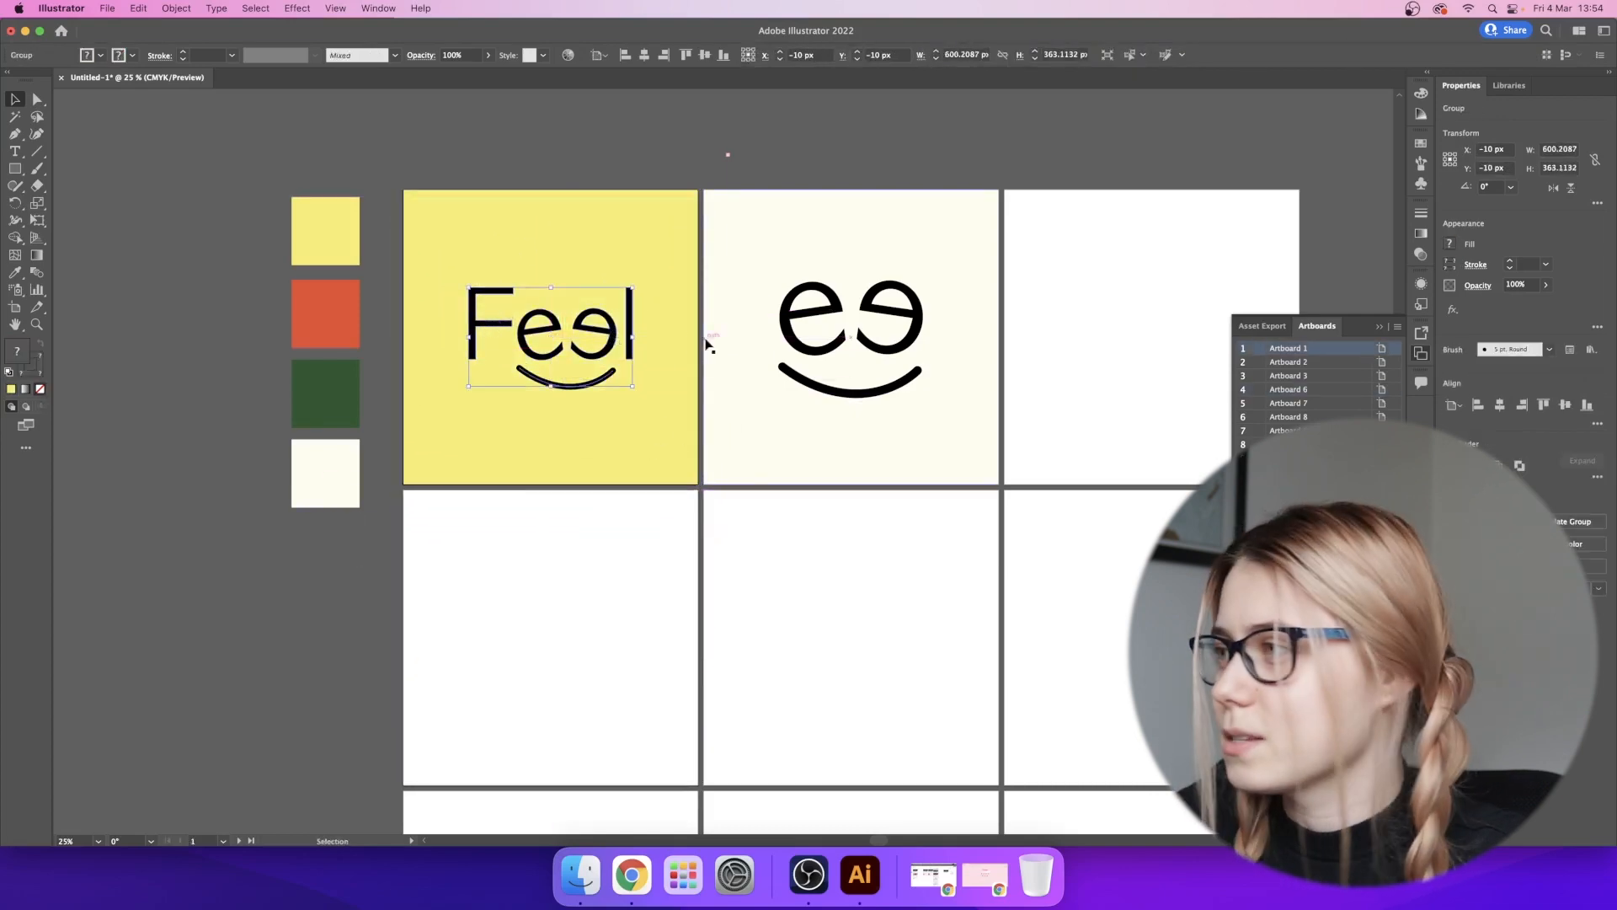
- Try to recolour the "Feel" group by sampling the dark green palette square, and undo the colour change
{"action": "key", "text": "i"}
{"action": "left_click", "coordinate": [315, 384]}
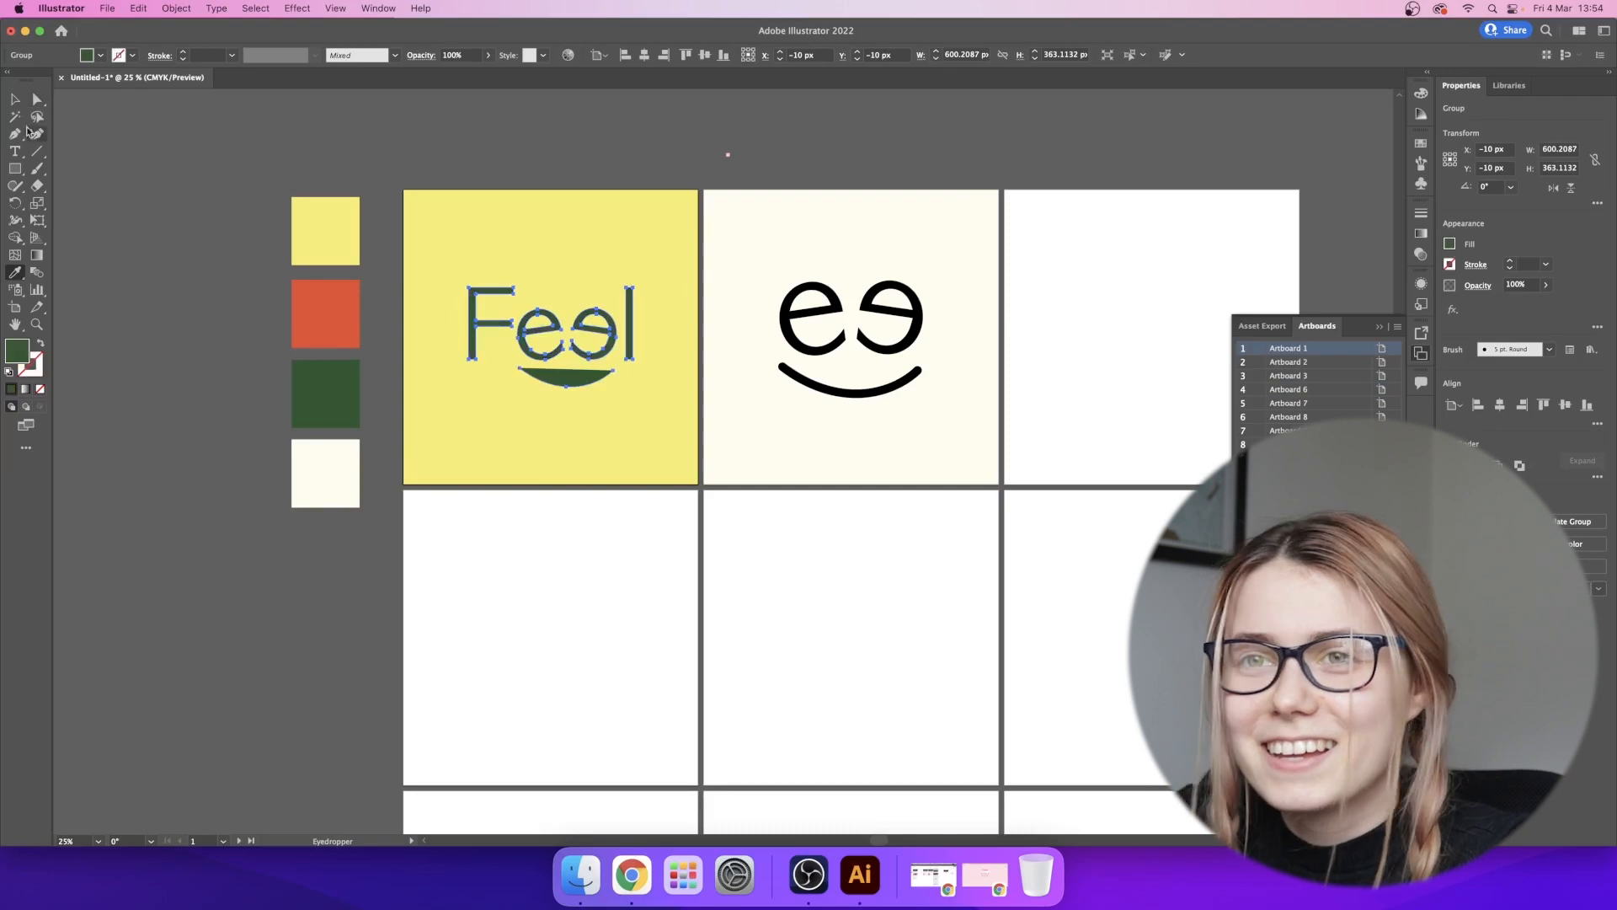
{"action": "key", "text": "v"}
{"action": "left_click", "coordinate": [181, 172]}
{"action": "left_click", "coordinate": [566, 371]}
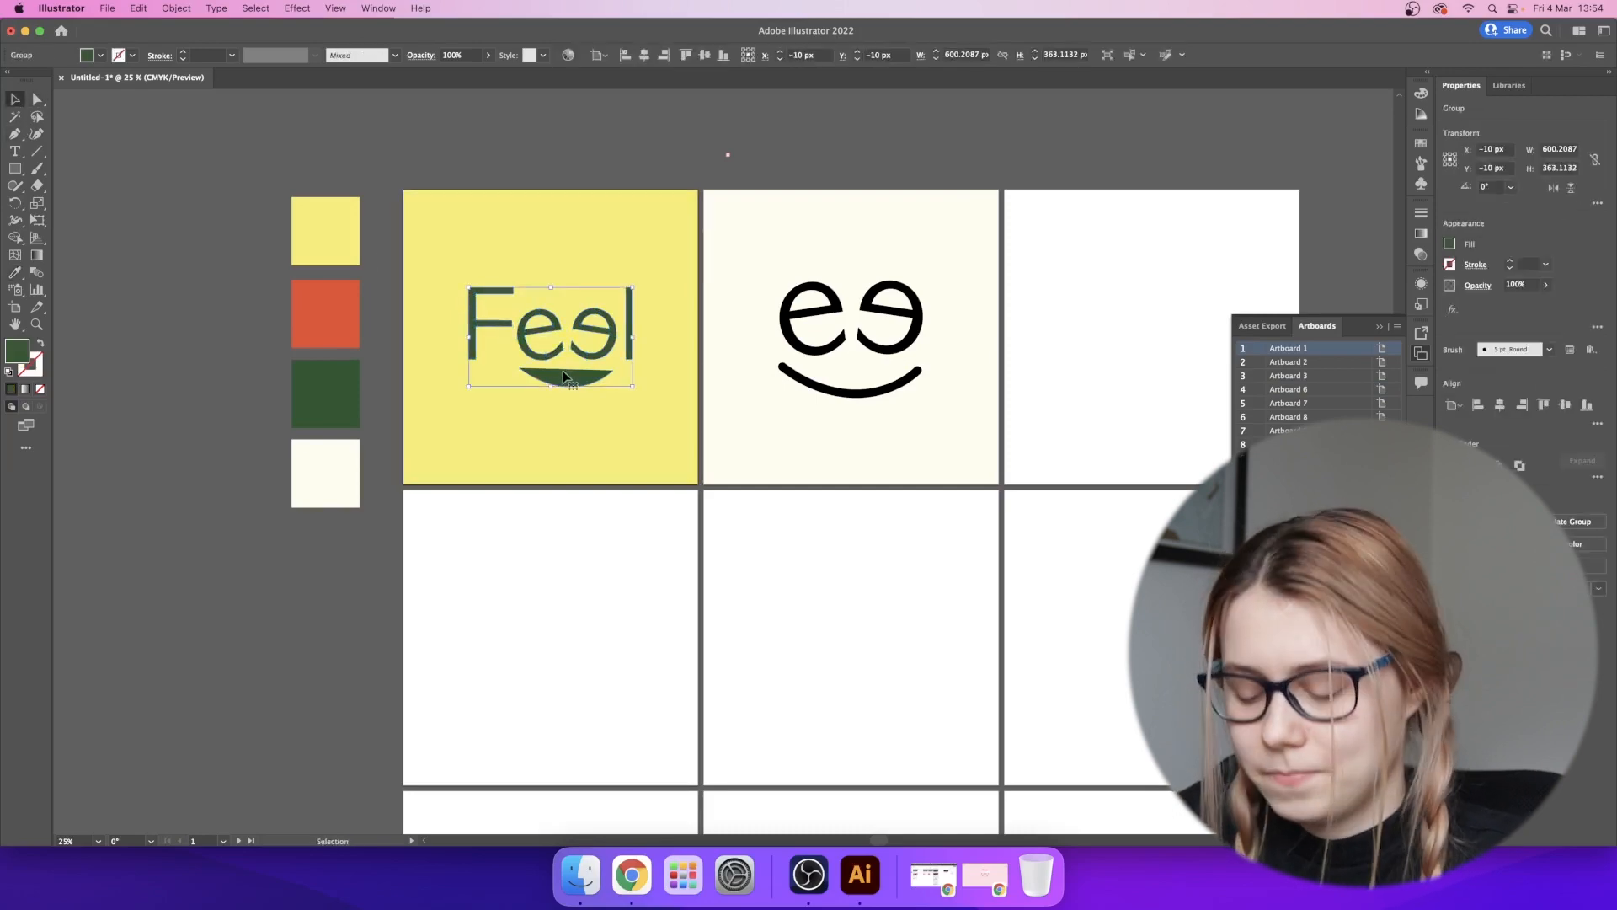
{"action": "key", "text": "super+z"}
{"action": "left_click", "coordinate": [622, 520]}
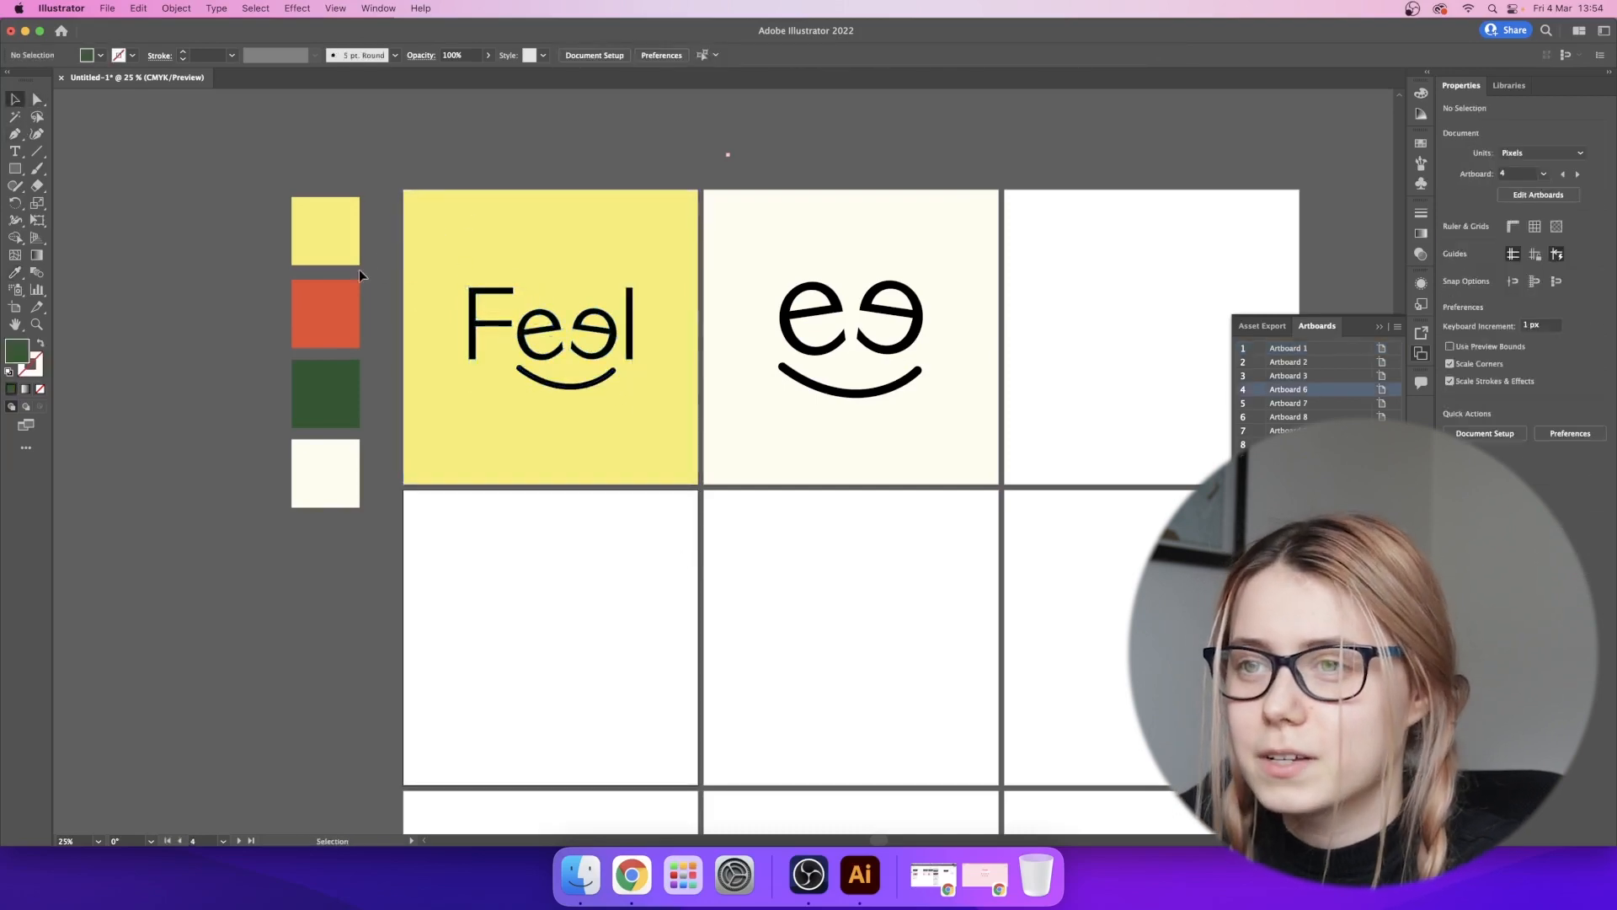
{"action": "left_click", "coordinate": [337, 419]}
{"action": "right_click", "coordinate": [341, 378]}
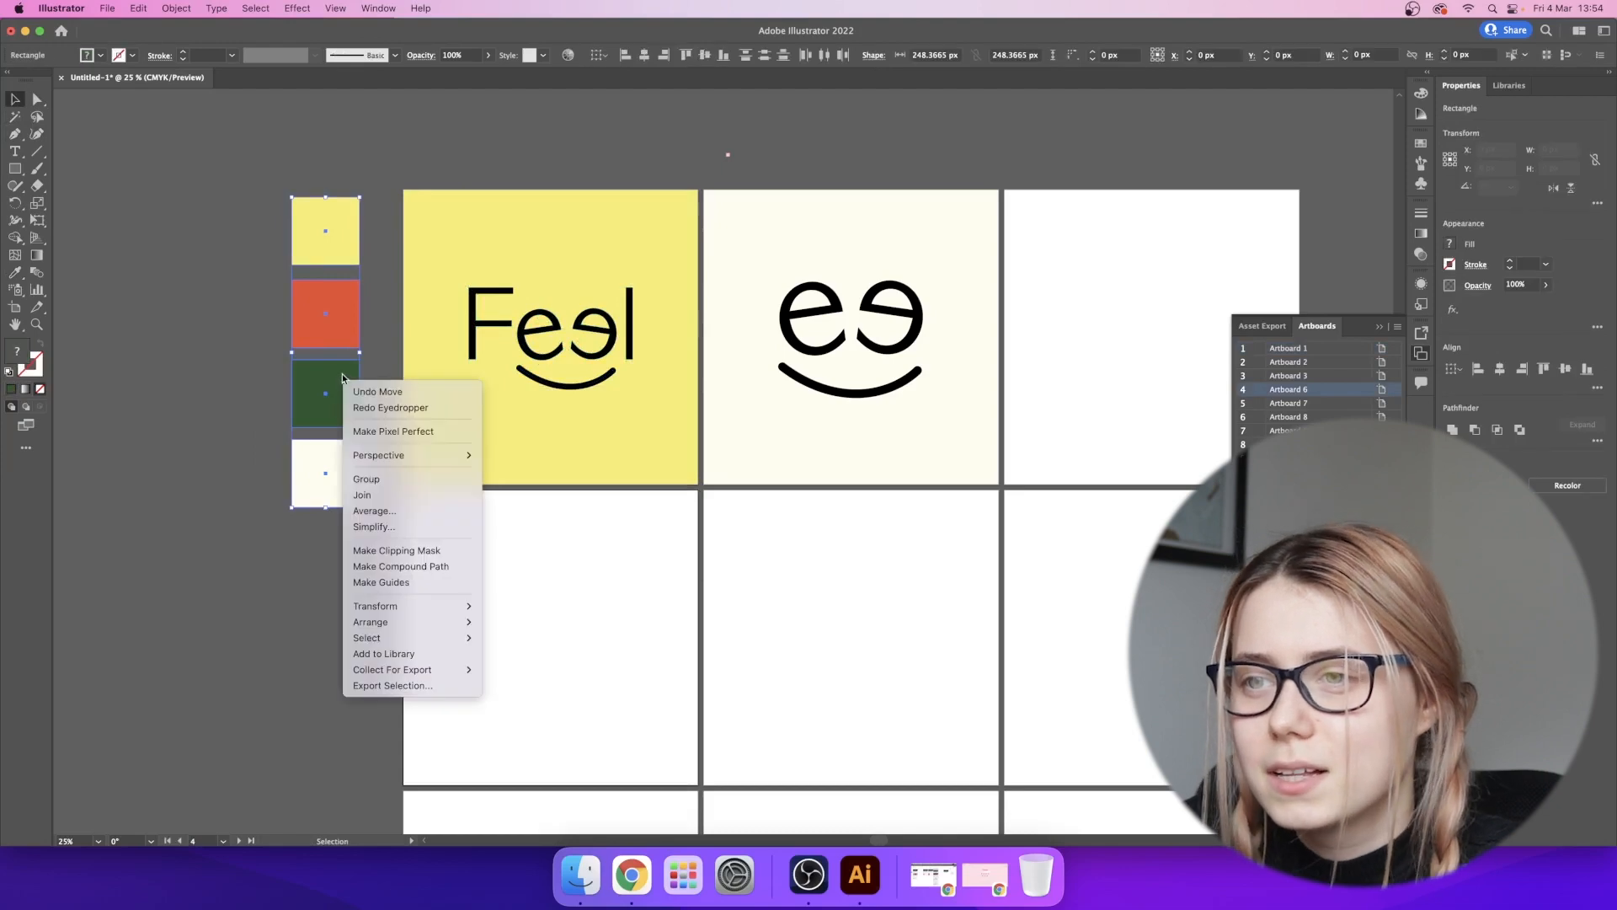
{"action": "left_click", "coordinate": [231, 402]}
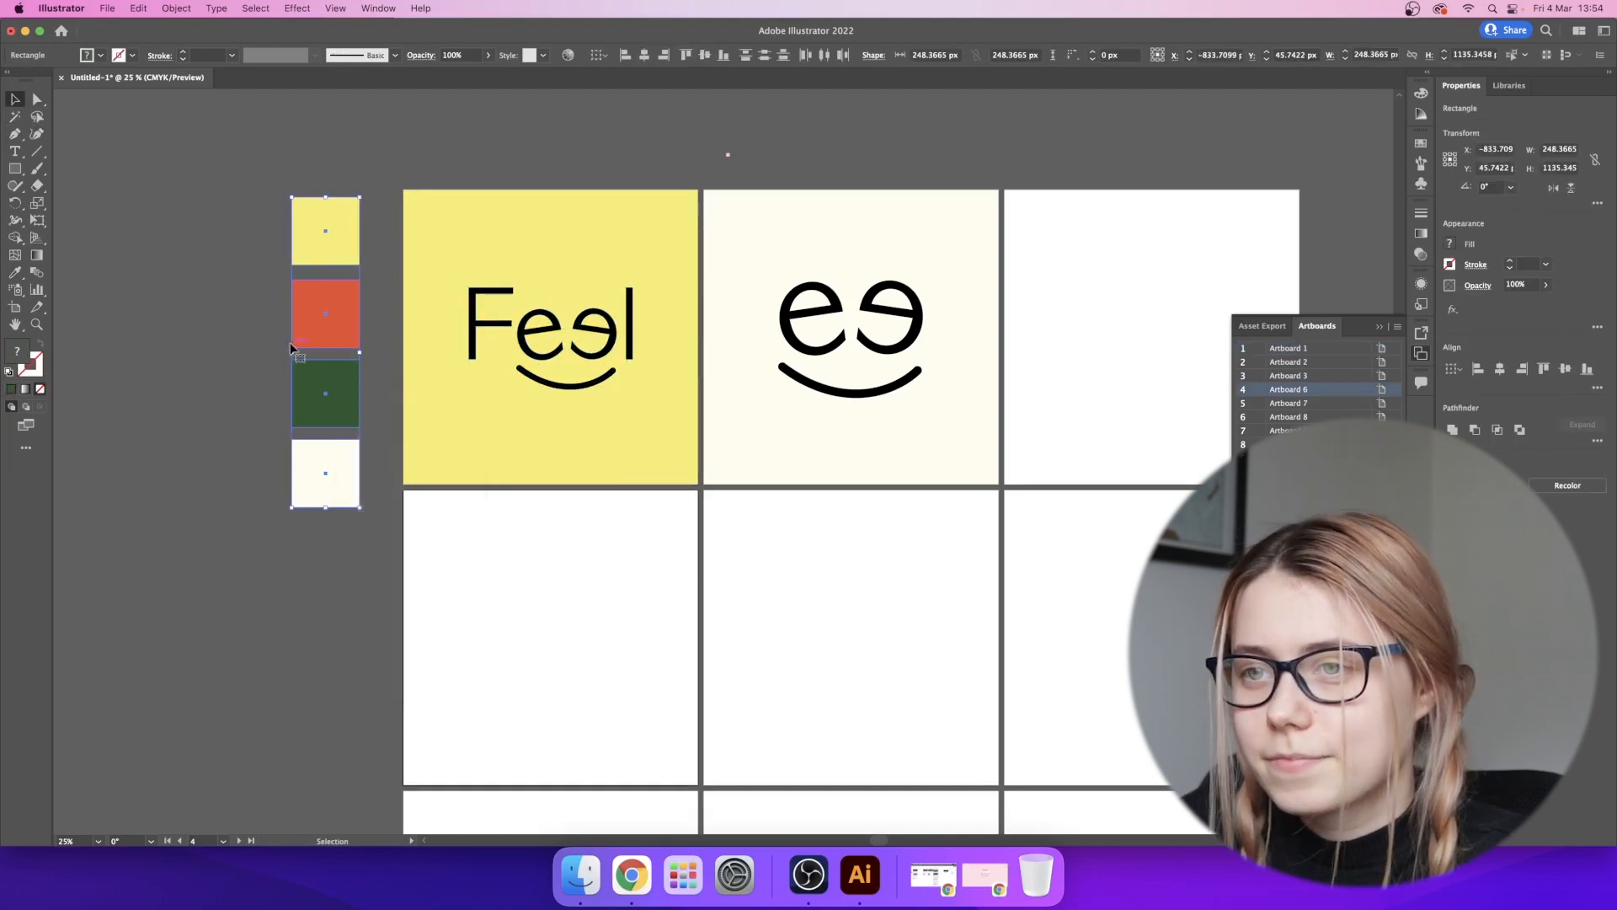
- Save the orange-red fill of the second palette square as a new swatch
{"action": "left_click", "coordinate": [331, 310]}
{"action": "key", "text": "i"}
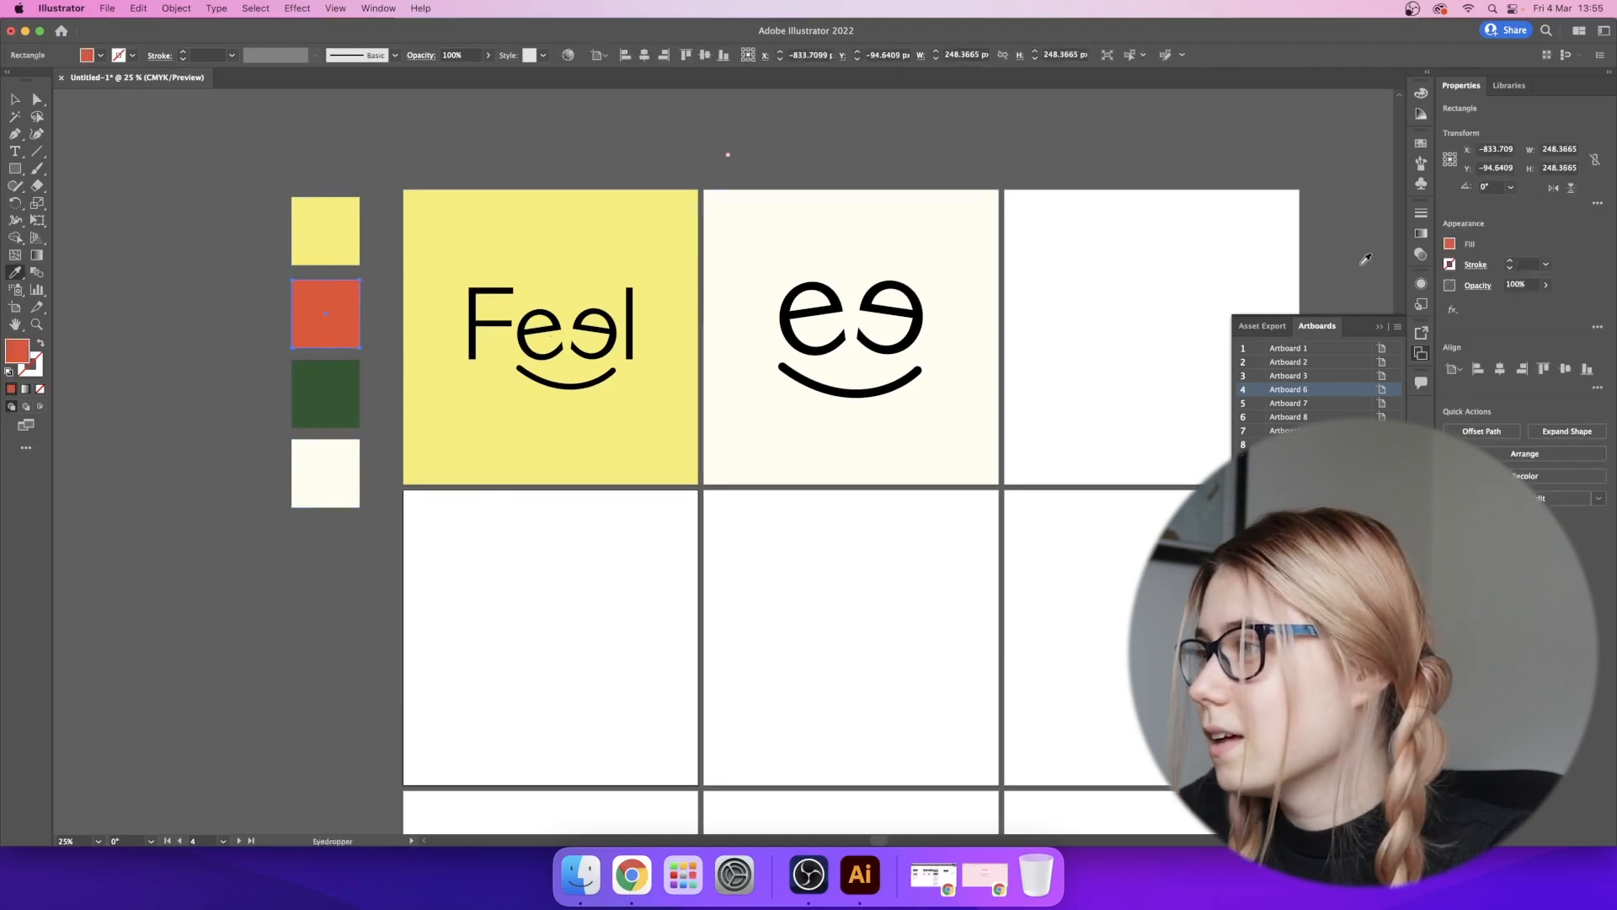
{"action": "left_click", "coordinate": [1450, 243]}
{"action": "left_click", "coordinate": [1359, 271]}
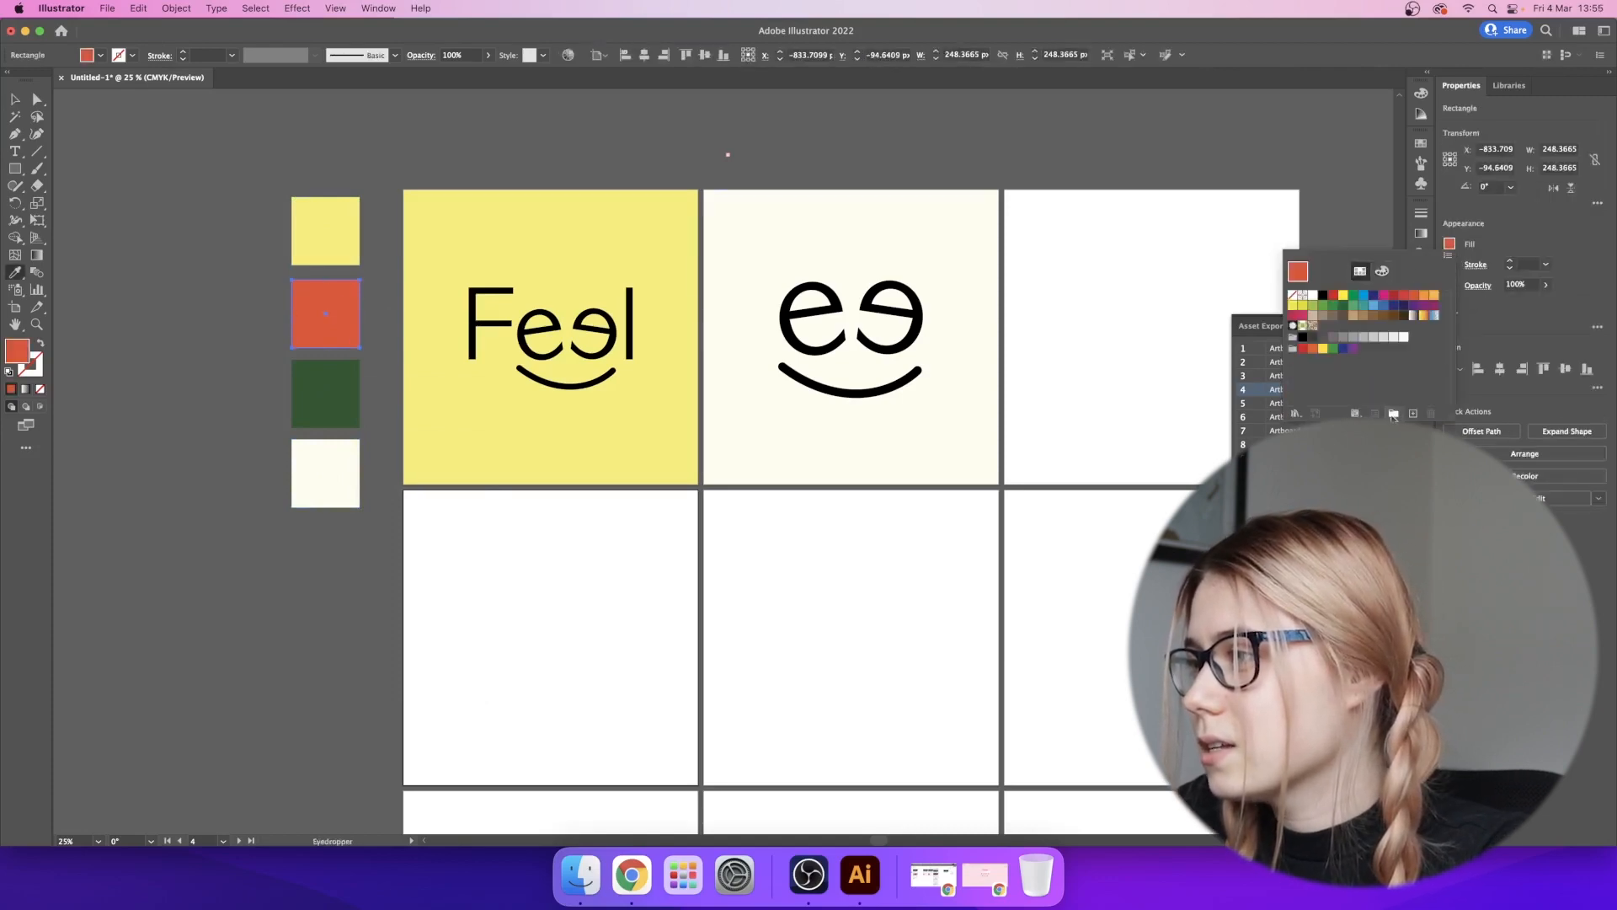
{"action": "left_click", "coordinate": [1414, 412]}
{"action": "left_click", "coordinate": [876, 531]}
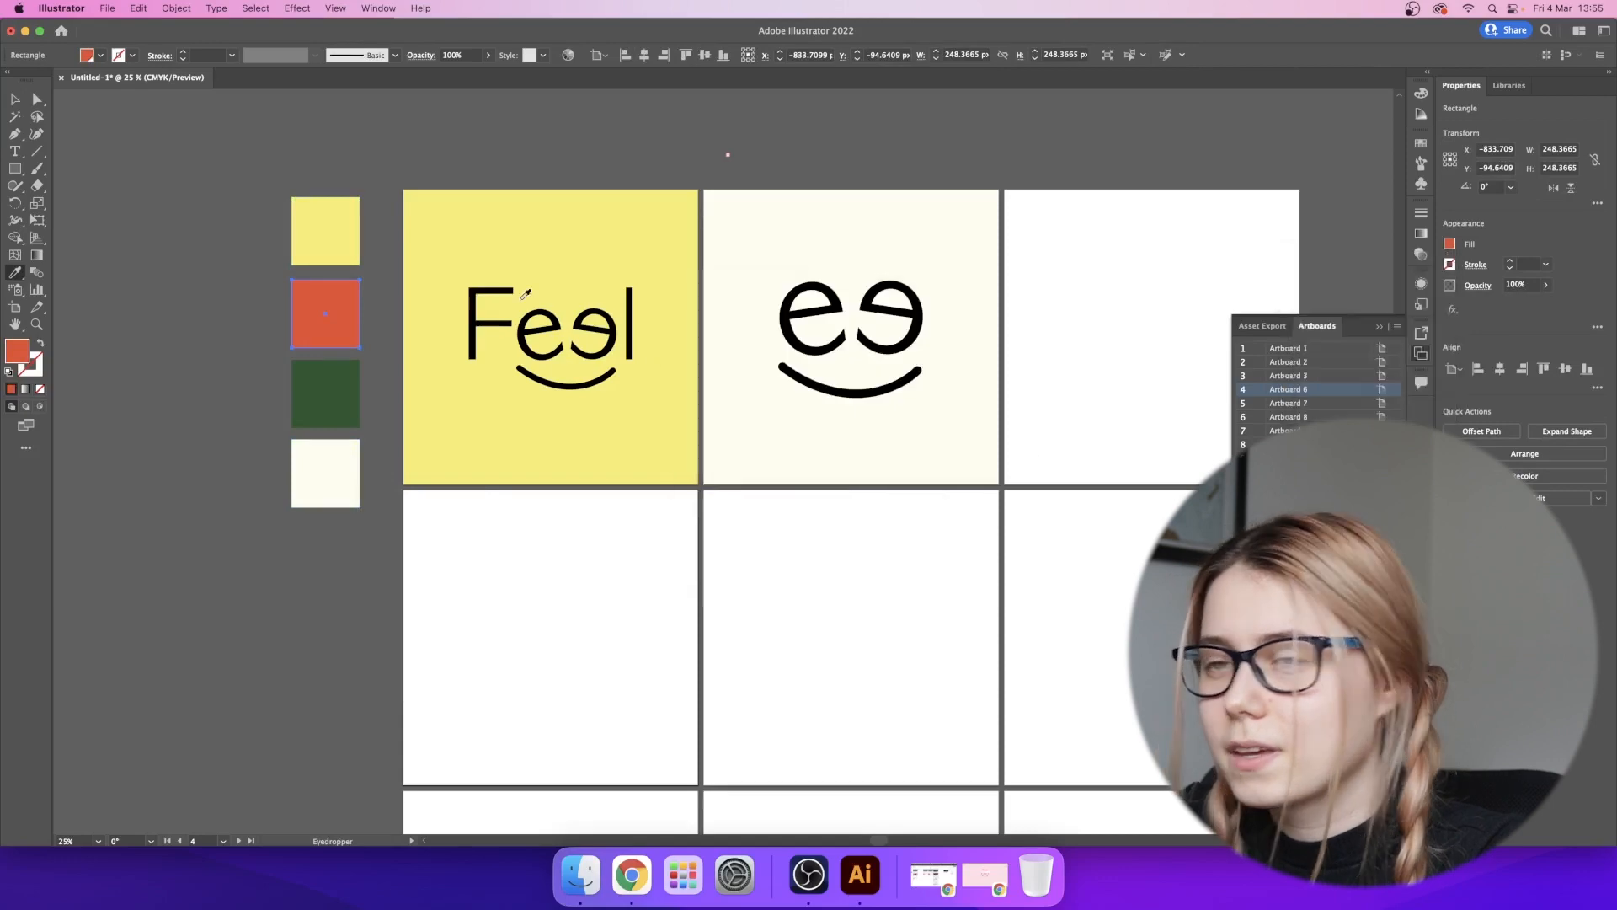
- Try to sample the palette yellow onto the second square and save it as a new swatch, and undo these changes
{"action": "left_click", "coordinate": [350, 243]}
{"action": "left_click", "coordinate": [1449, 244]}
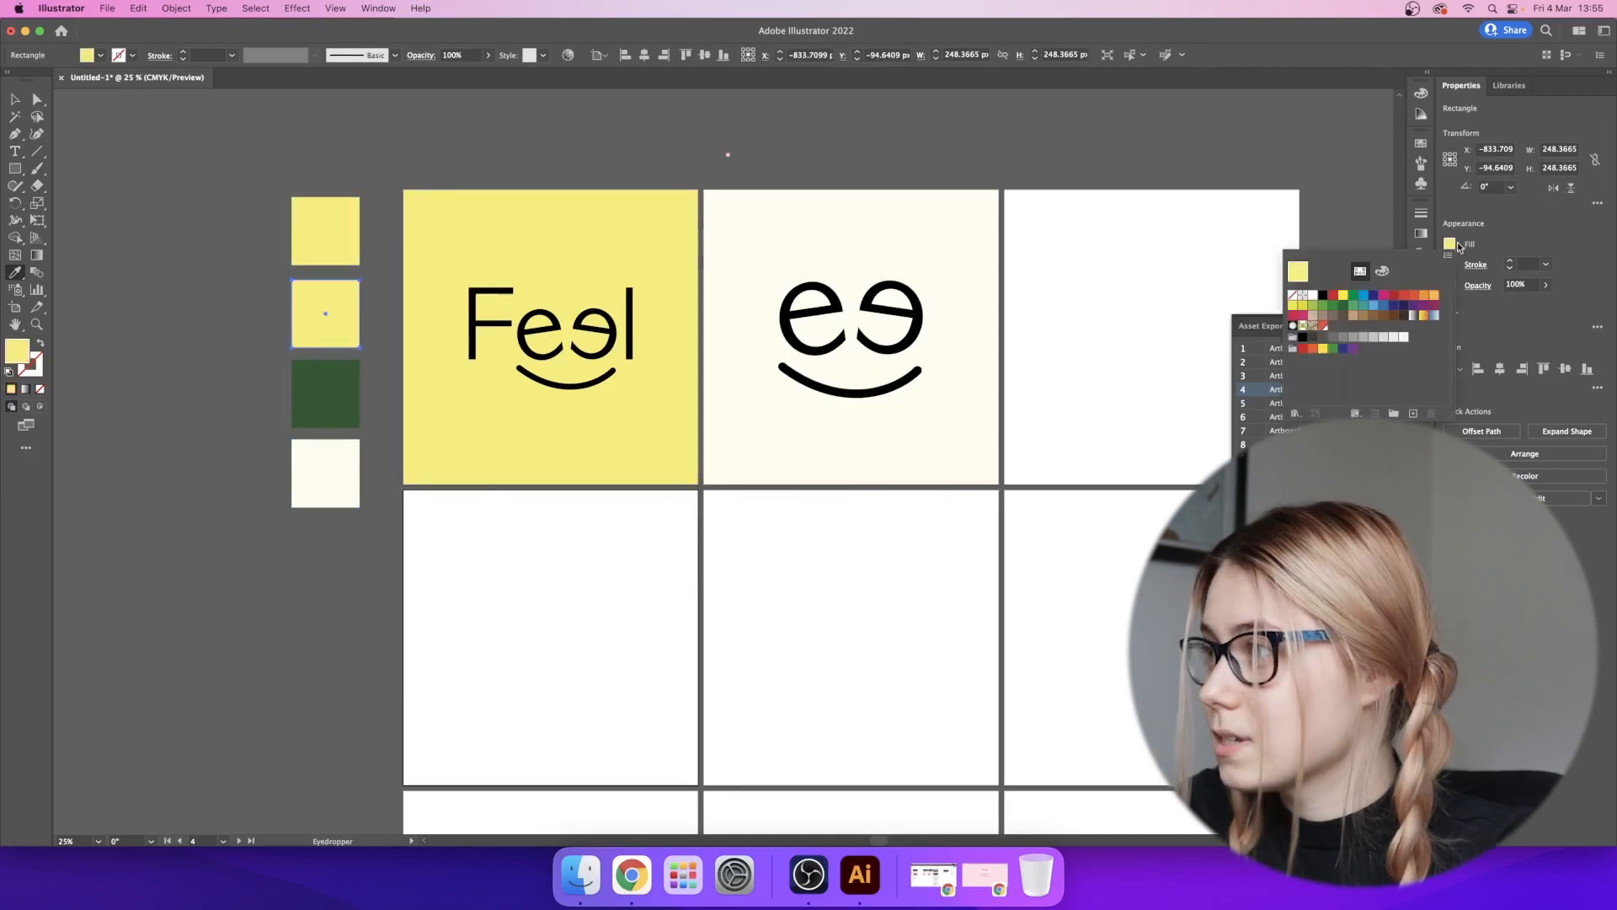
{"action": "left_click", "coordinate": [1415, 413]}
{"action": "left_click", "coordinate": [875, 528]}
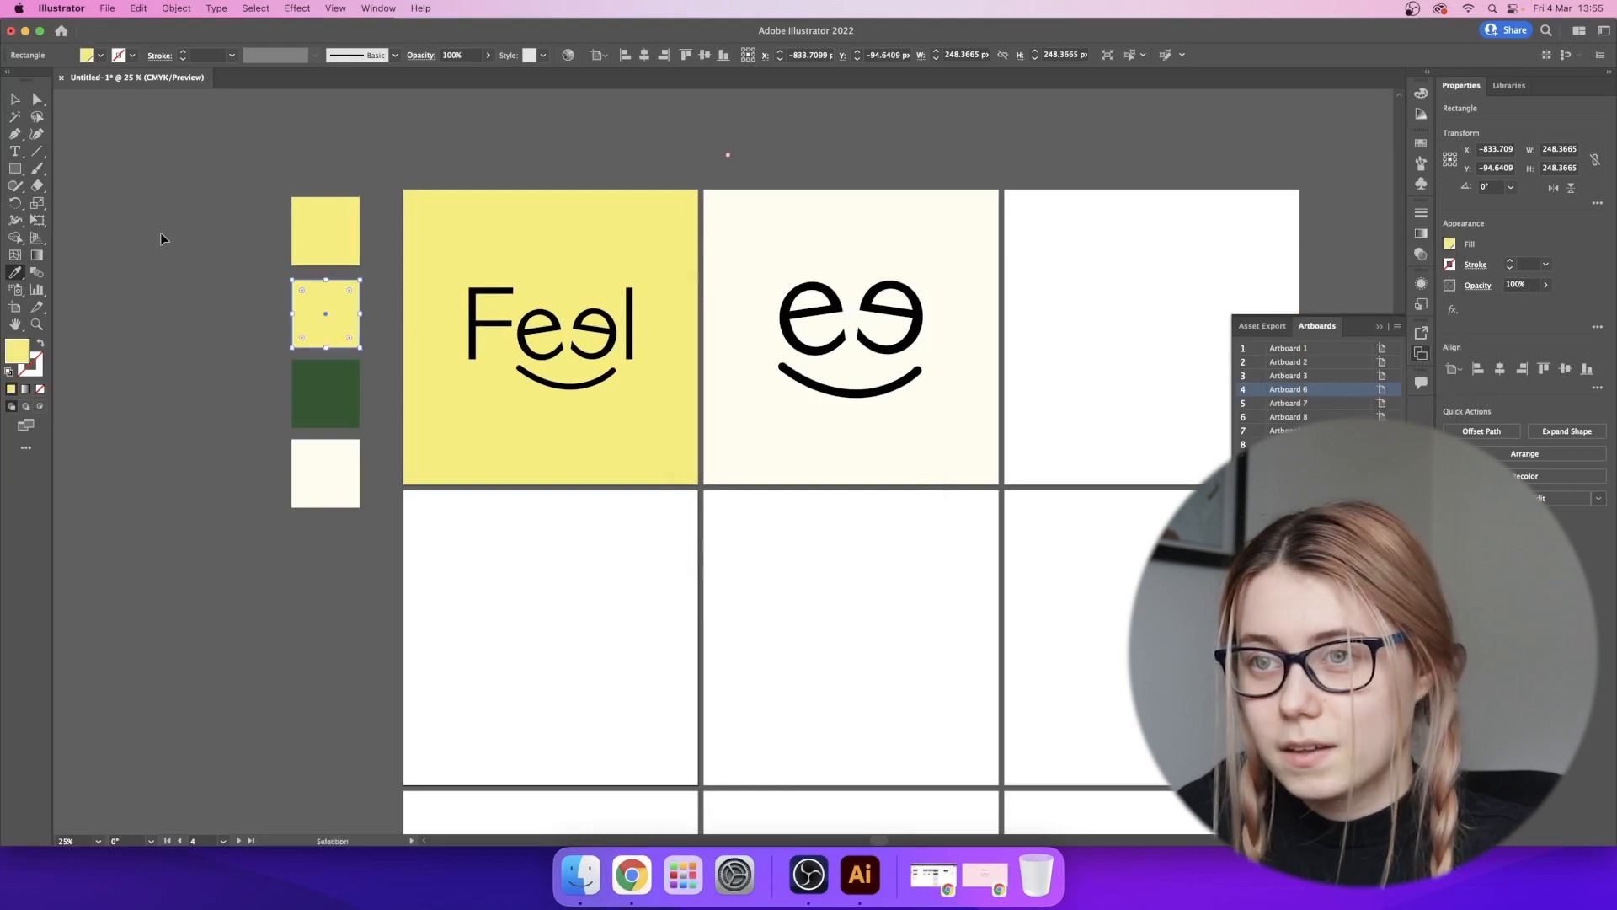
{"action": "key", "text": "super+z"}
{"action": "left_click", "coordinate": [236, 351]}
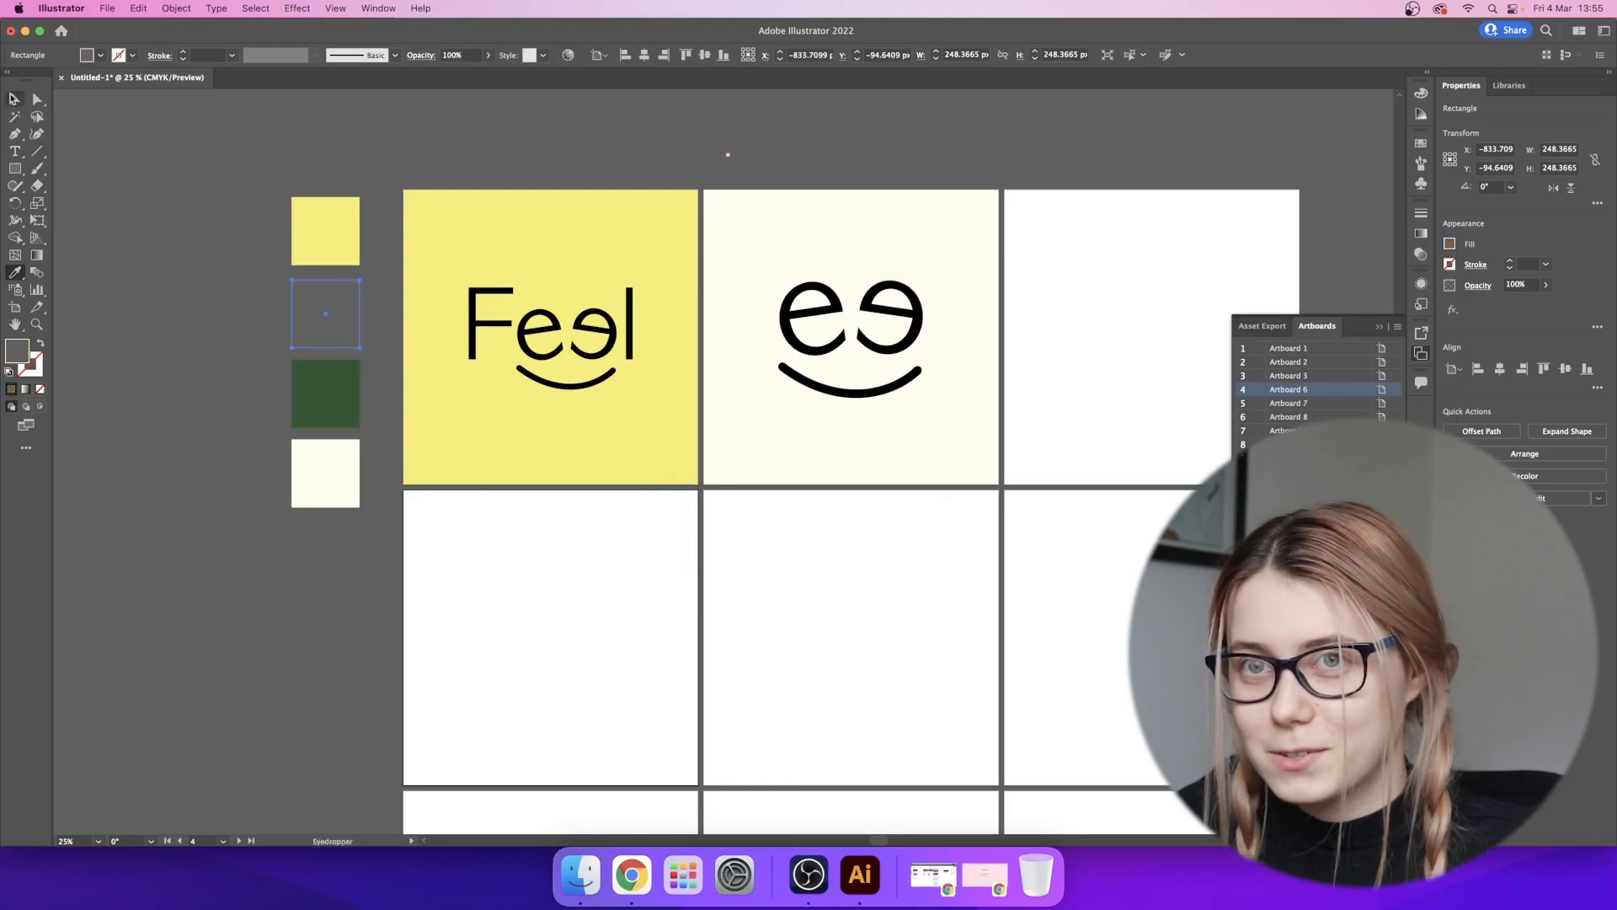
{"action": "key", "text": "v"}
{"action": "key", "text": "super+z"}
- Sample the dark green palette colour onto the second square and save it as a new swatch
{"action": "key", "text": "i"}
{"action": "left_click", "coordinate": [331, 398]}
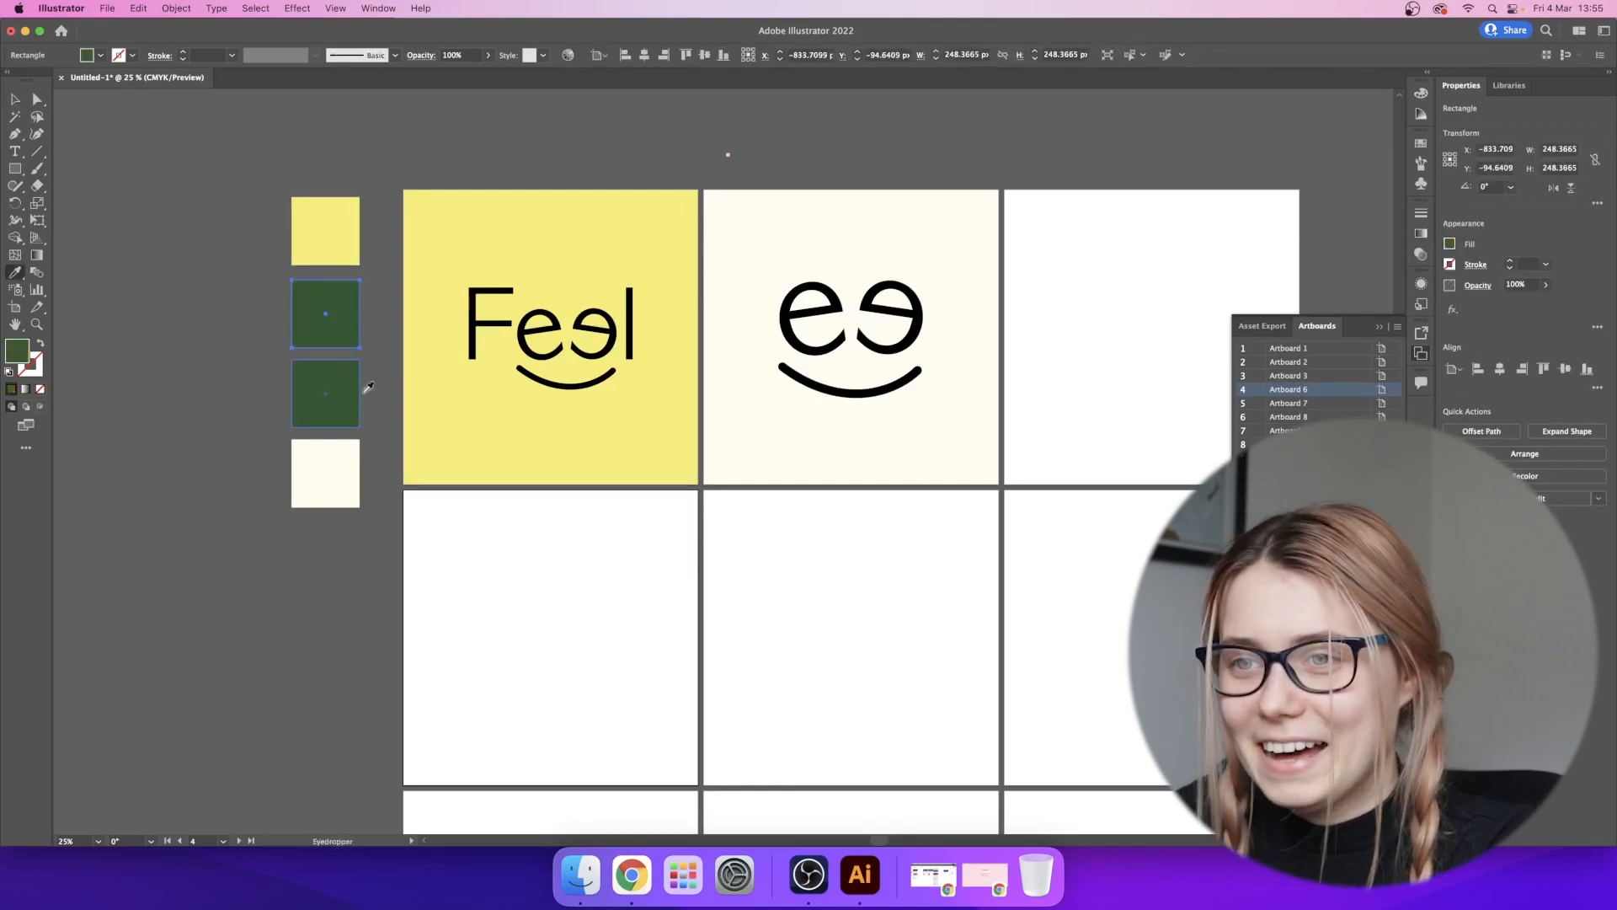
{"action": "left_click", "coordinate": [1450, 243]}
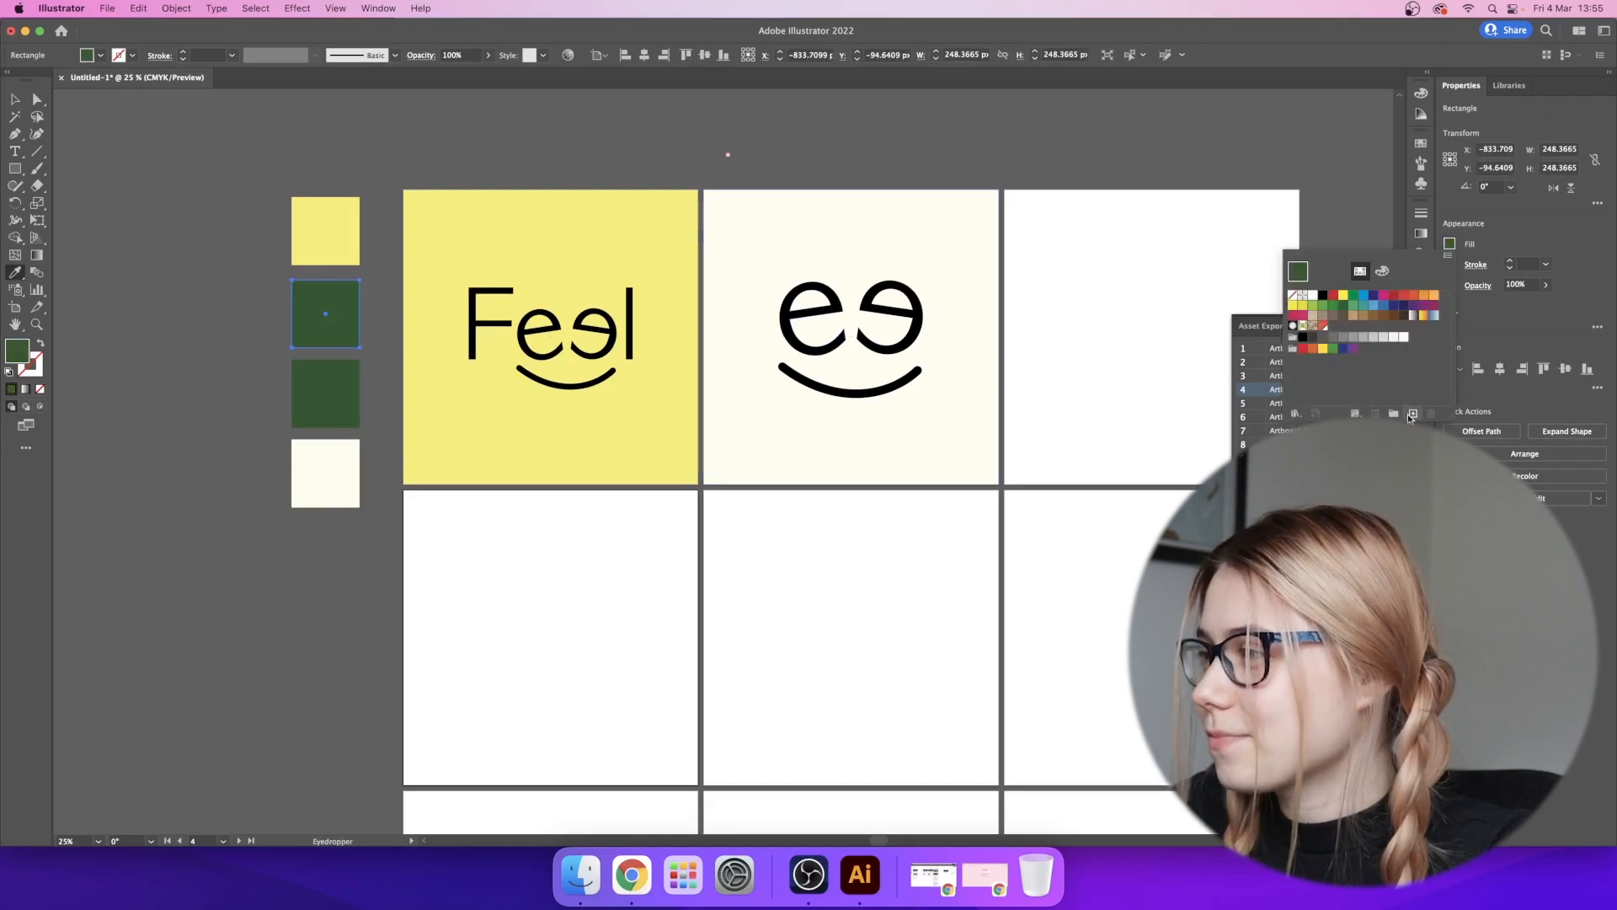
{"action": "left_click", "coordinate": [1413, 413]}
{"action": "left_click", "coordinate": [859, 521]}
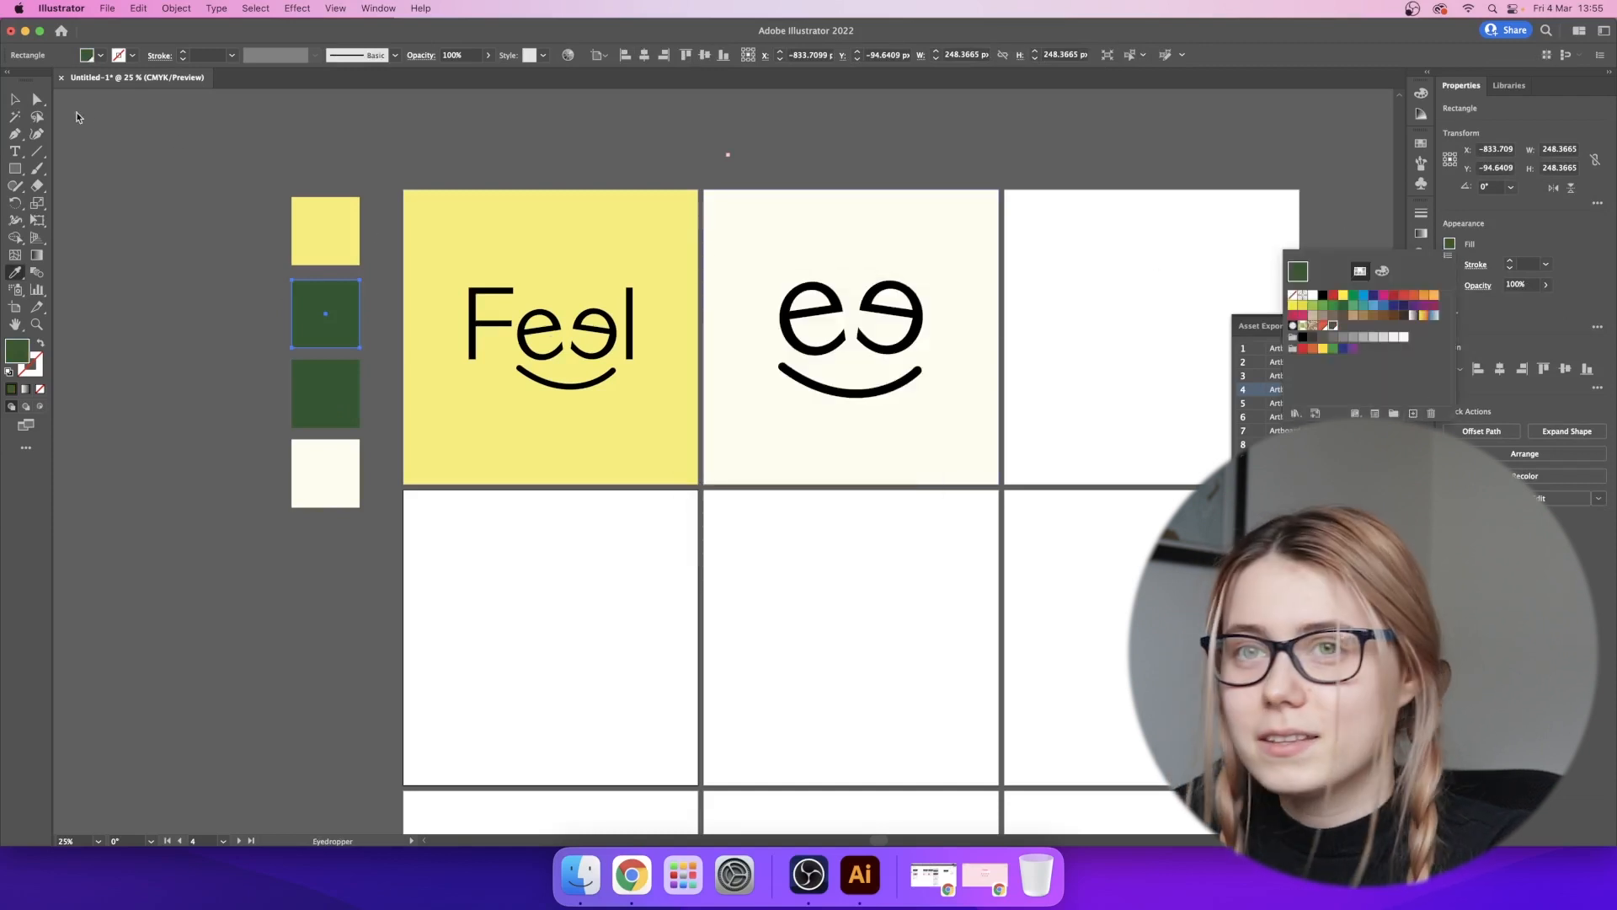
- Sample the palette yellow onto the second palette square and save it as a new swatch
{"action": "left_click", "coordinate": [267, 209]}
{"action": "left_click", "coordinate": [333, 246]}
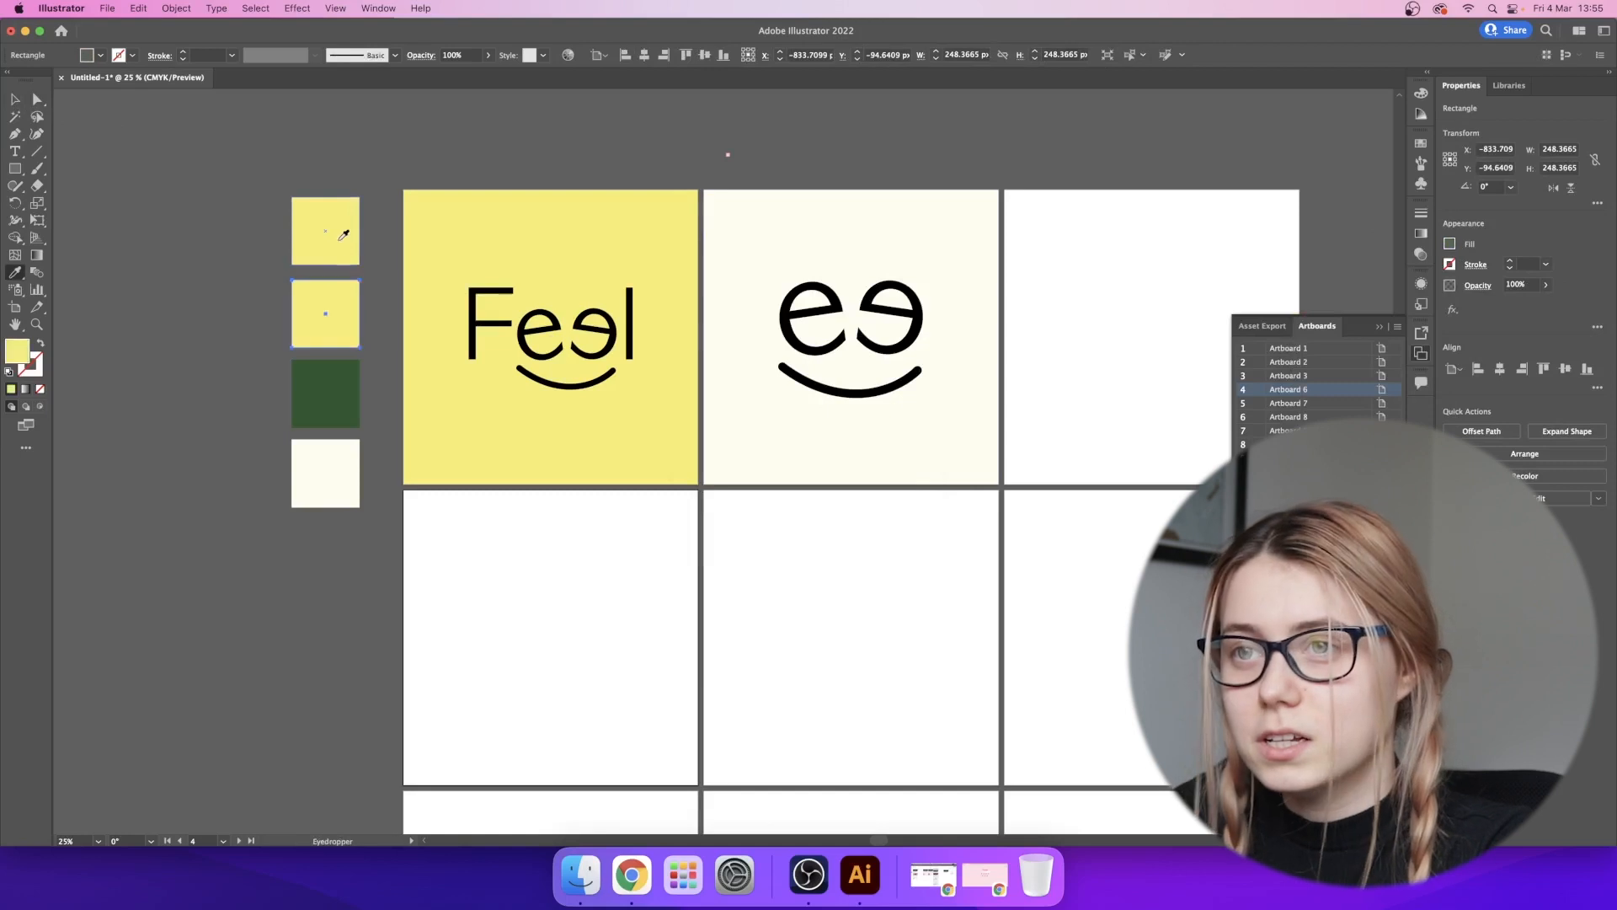
{"action": "left_click", "coordinate": [1450, 244]}
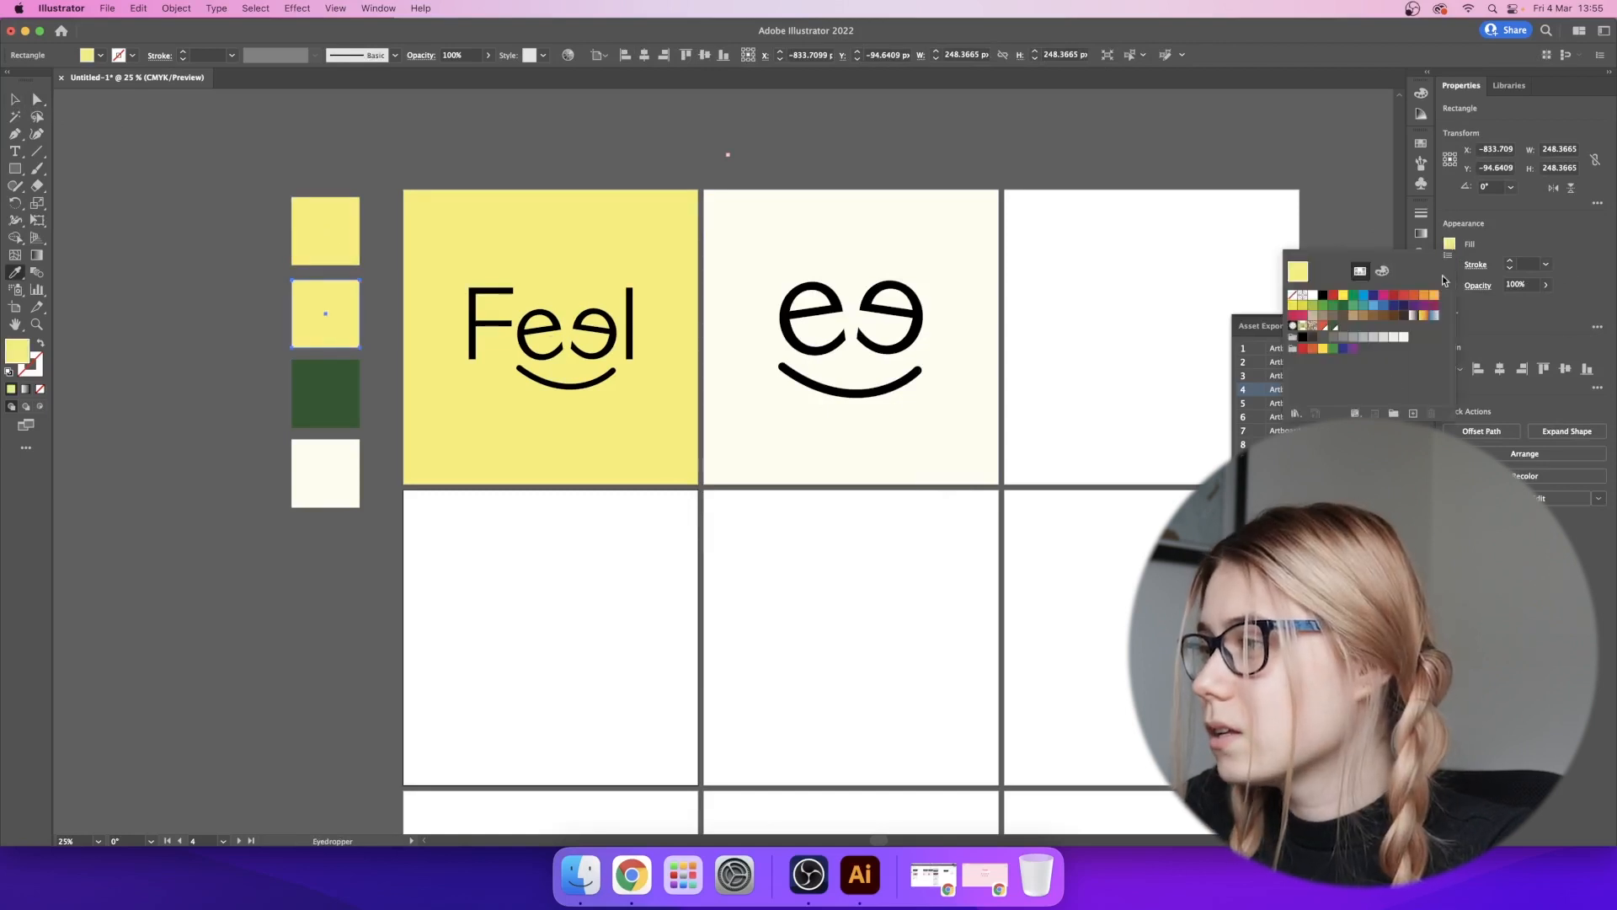
{"action": "left_click", "coordinate": [1413, 415]}
{"action": "left_click", "coordinate": [870, 529]}
- Apply the cream palette colour to the second square and save it as a new swatch
{"action": "left_click", "coordinate": [1191, 425]}
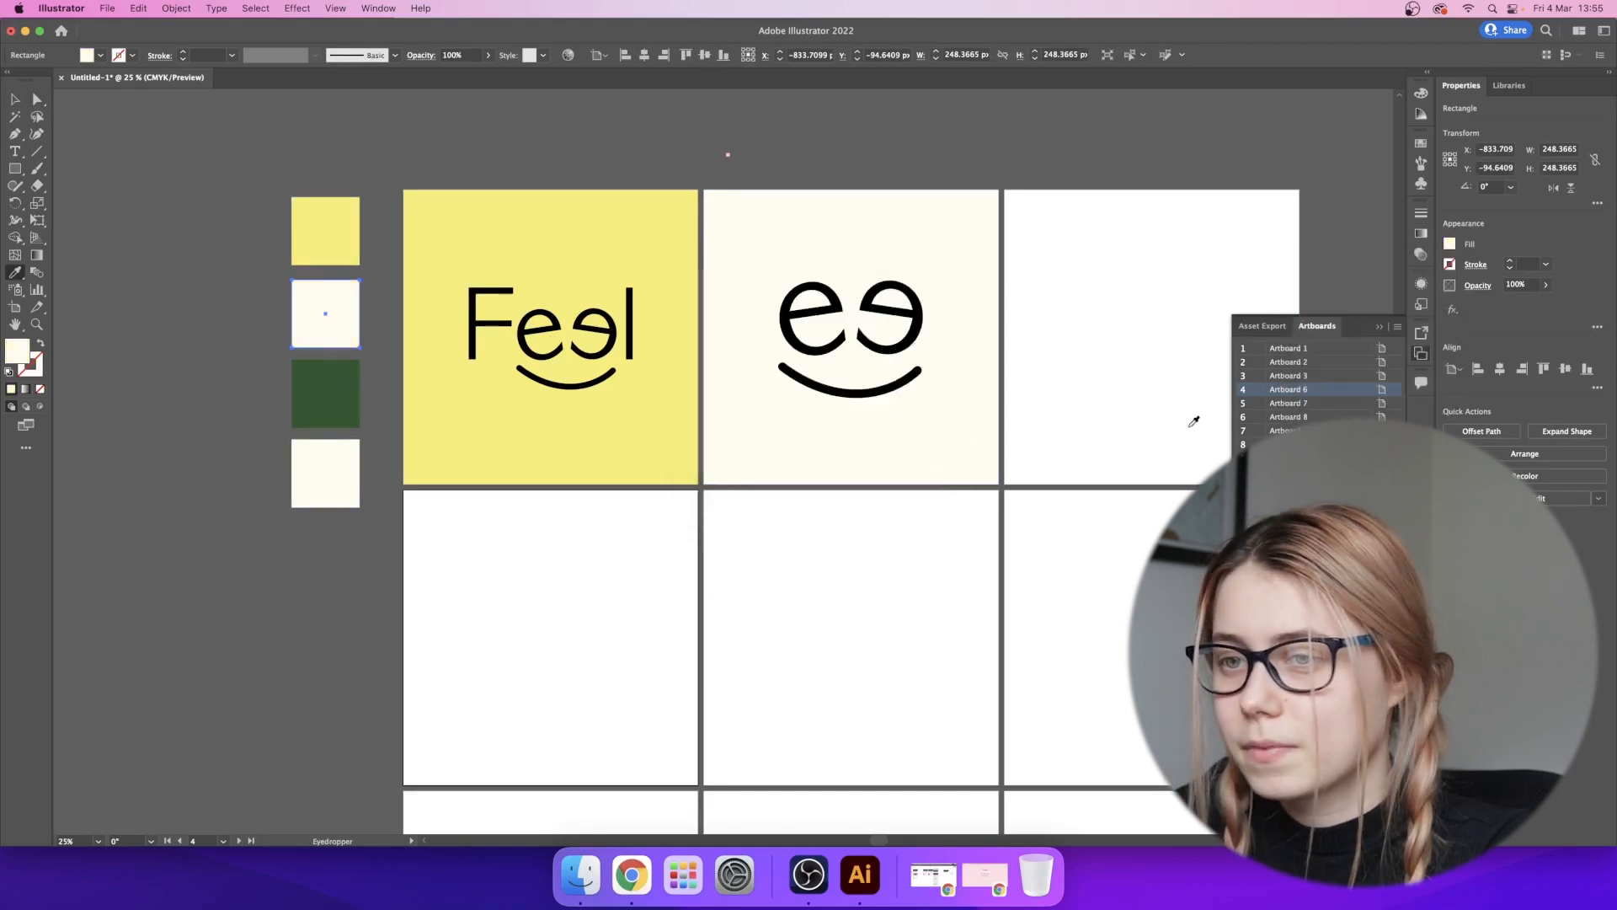
{"action": "left_click", "coordinate": [1450, 244]}
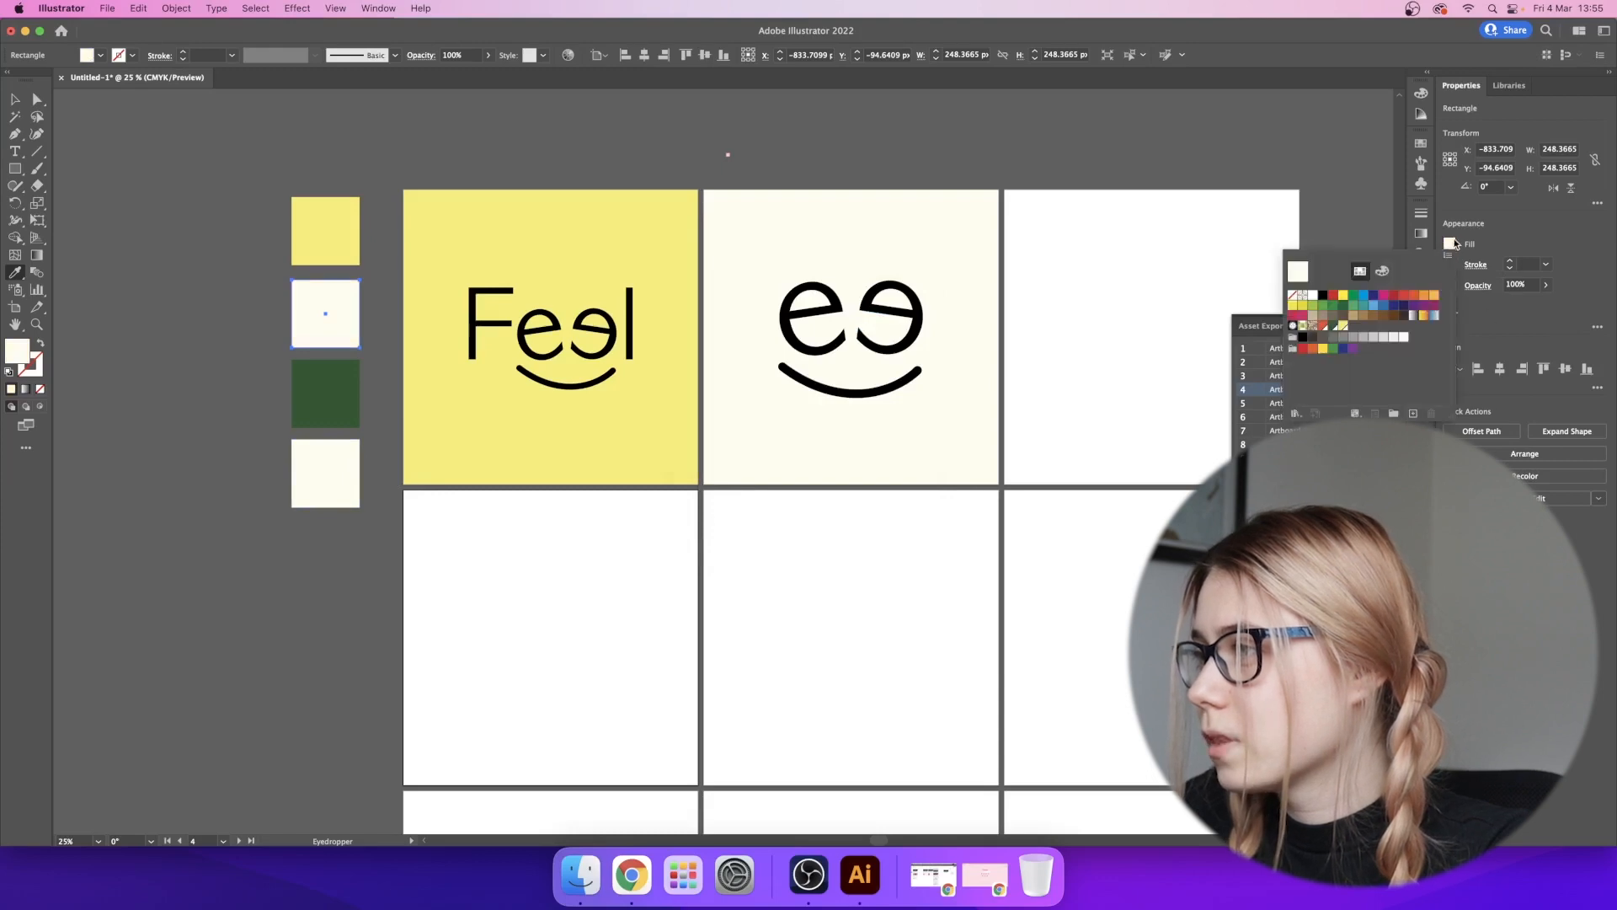
{"action": "left_click", "coordinate": [1414, 414]}
{"action": "left_click", "coordinate": [876, 527]}
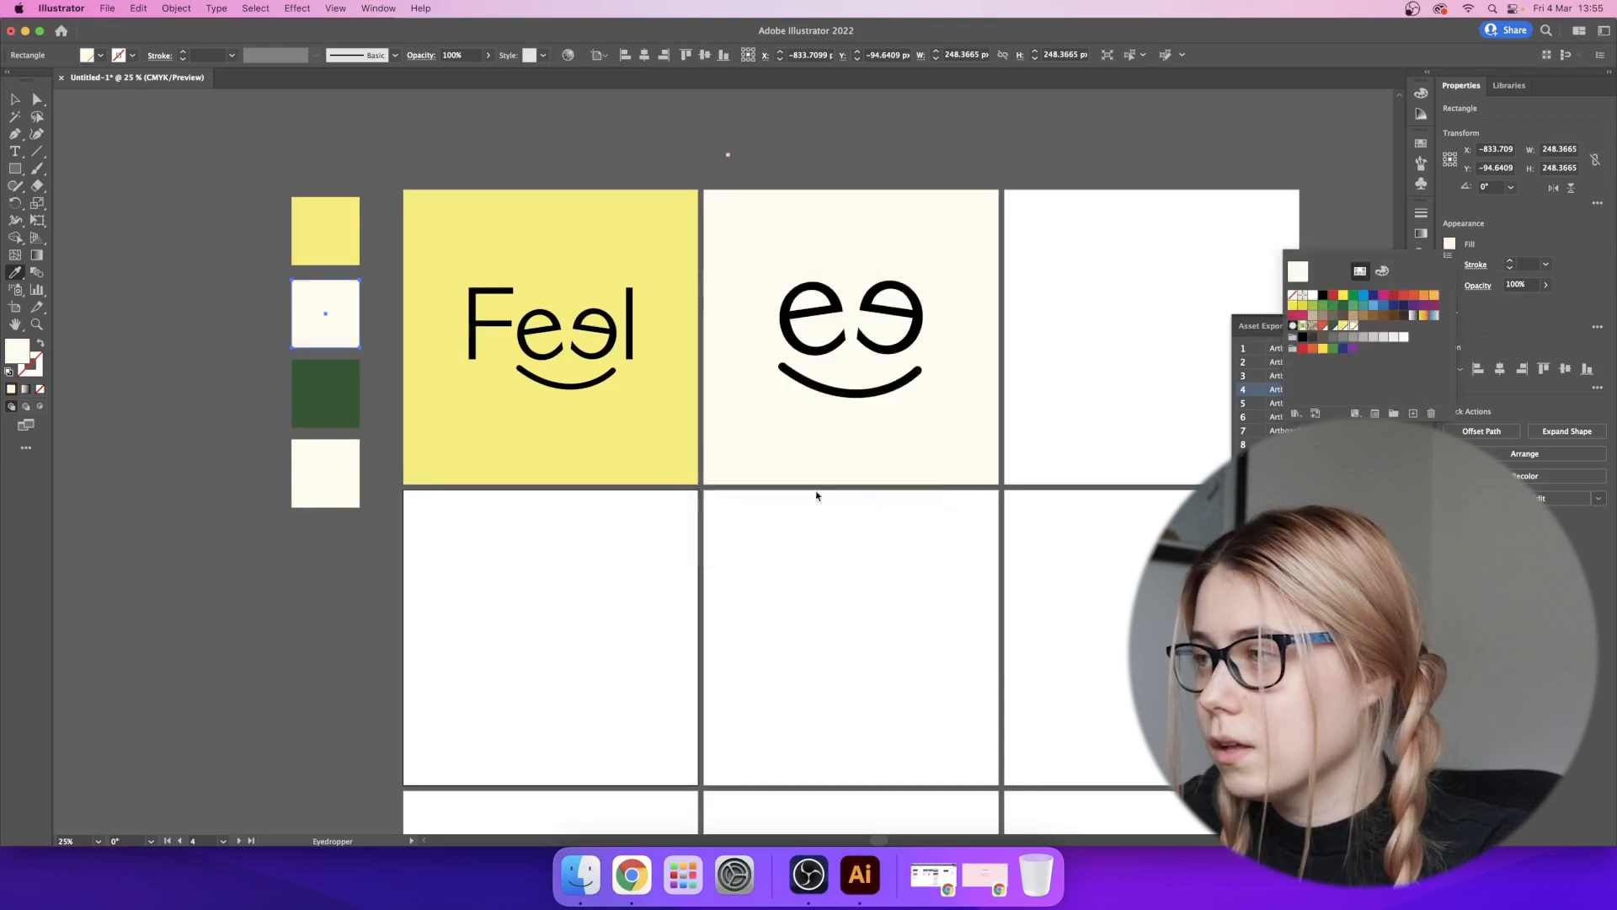
{"action": "left_click", "coordinate": [218, 210]}
{"action": "left_click", "coordinate": [325, 472]}
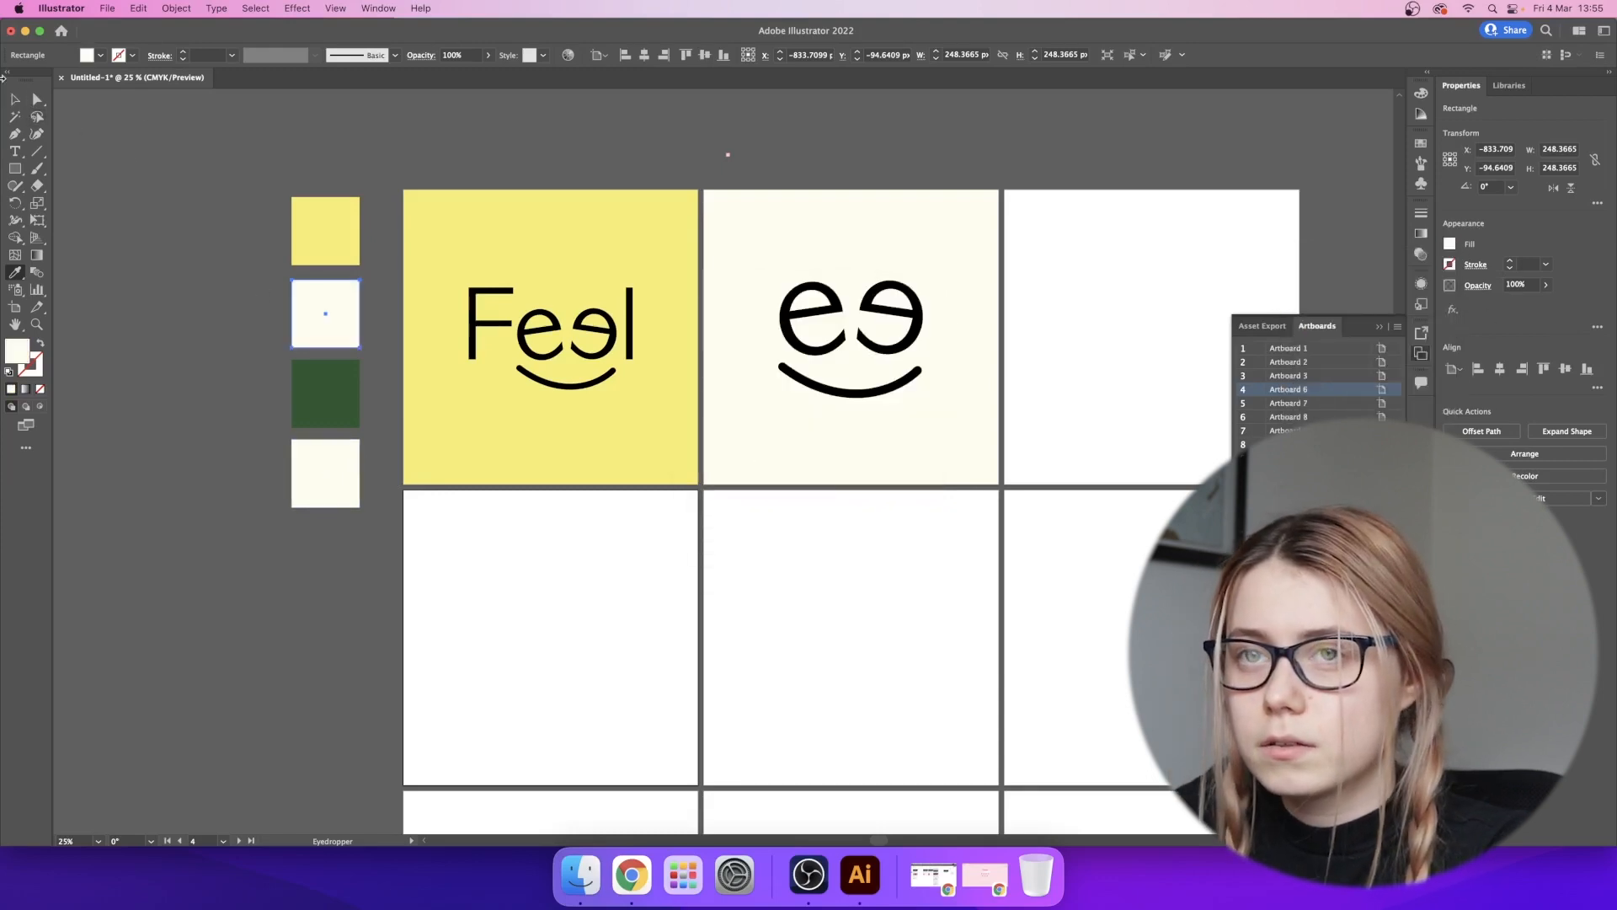
- Select the whole "Feel" design with its yellow background and open the advanced Recolor Artwork options, keeping the design in view
{"action": "key", "text": "v"}
{"action": "left_click", "coordinate": [439, 222]}
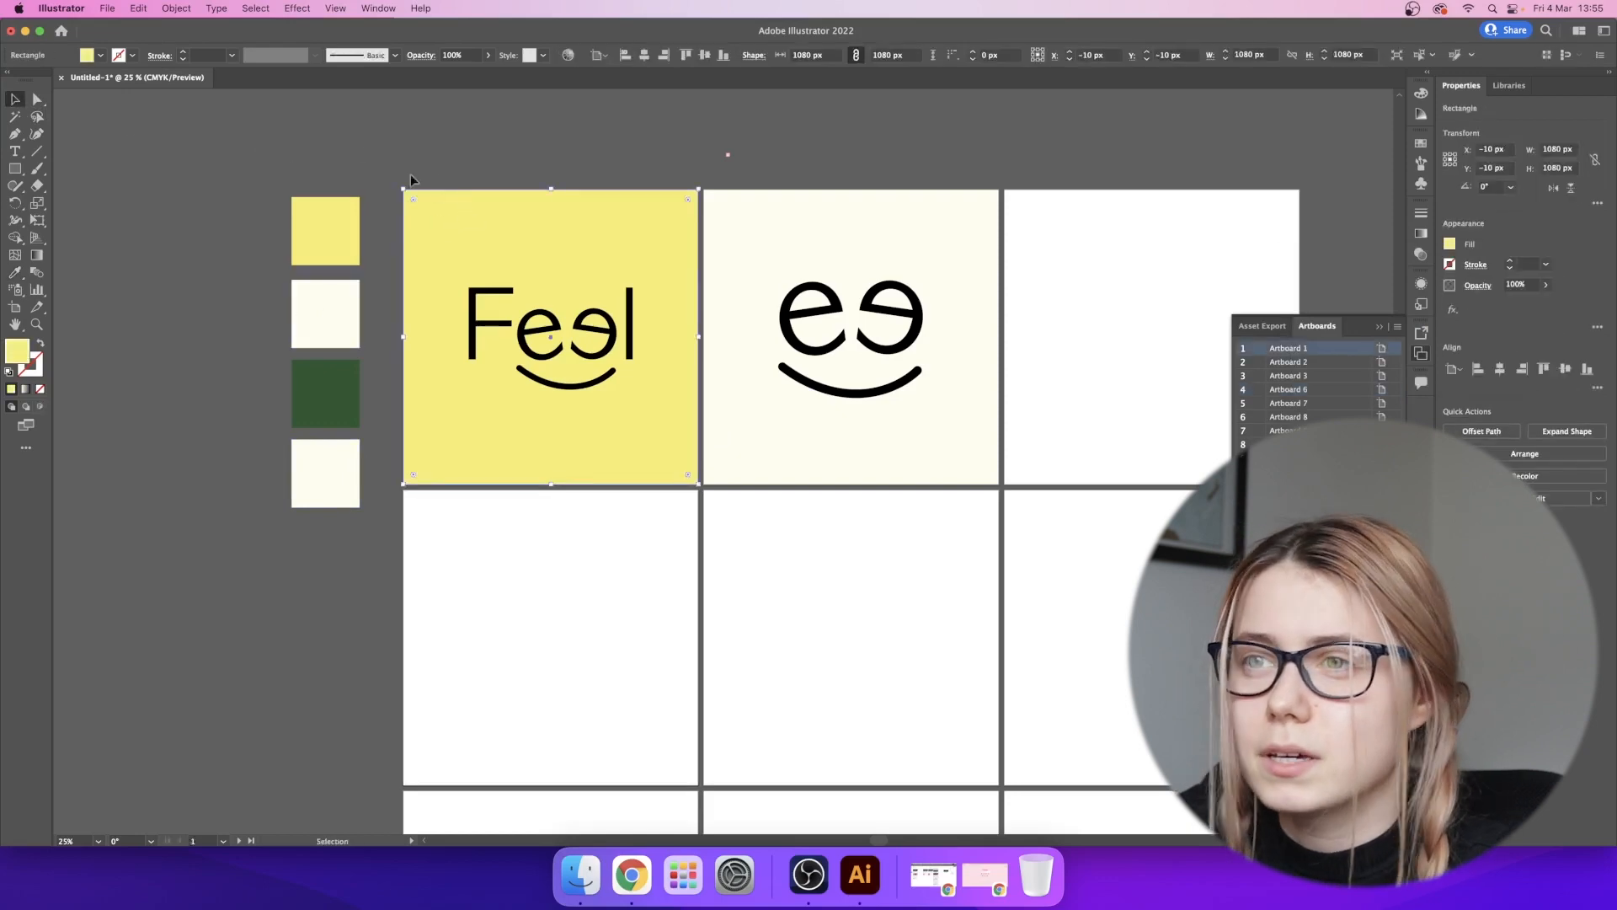
{"action": "left_click", "coordinate": [387, 162]}
{"action": "left_click_drag", "start_coordinate": [652, 456], "coordinate": [653, 458]}
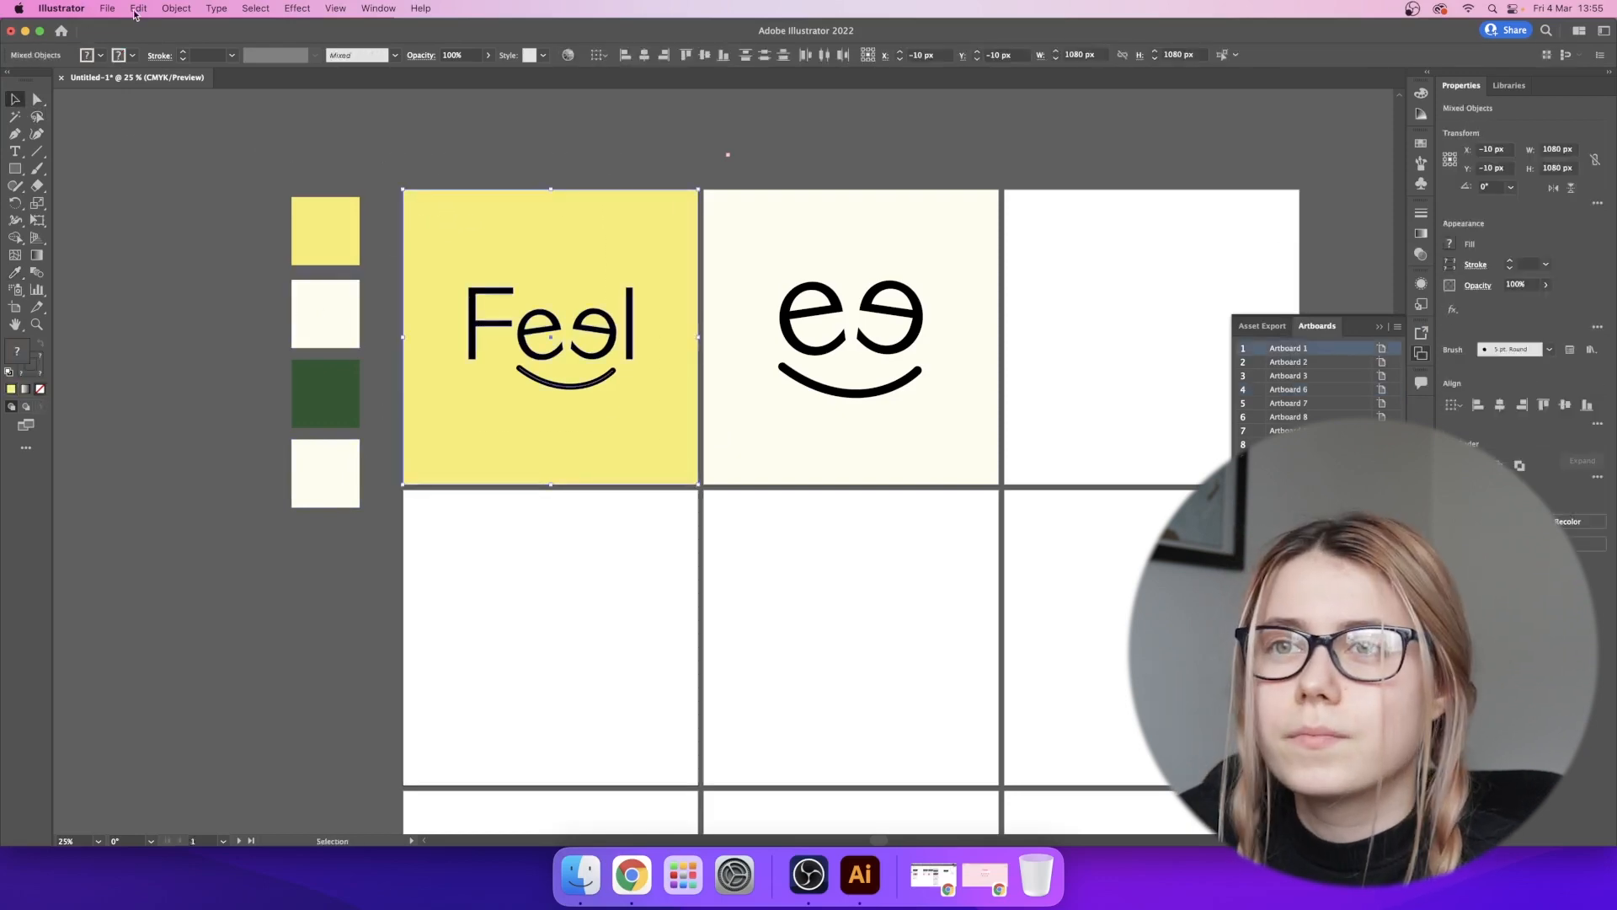
{"action": "left_click", "coordinate": [135, 14]}
{"action": "mouse_move", "coordinate": [324, 293]}
{"action": "left_click", "coordinate": [390, 295]}
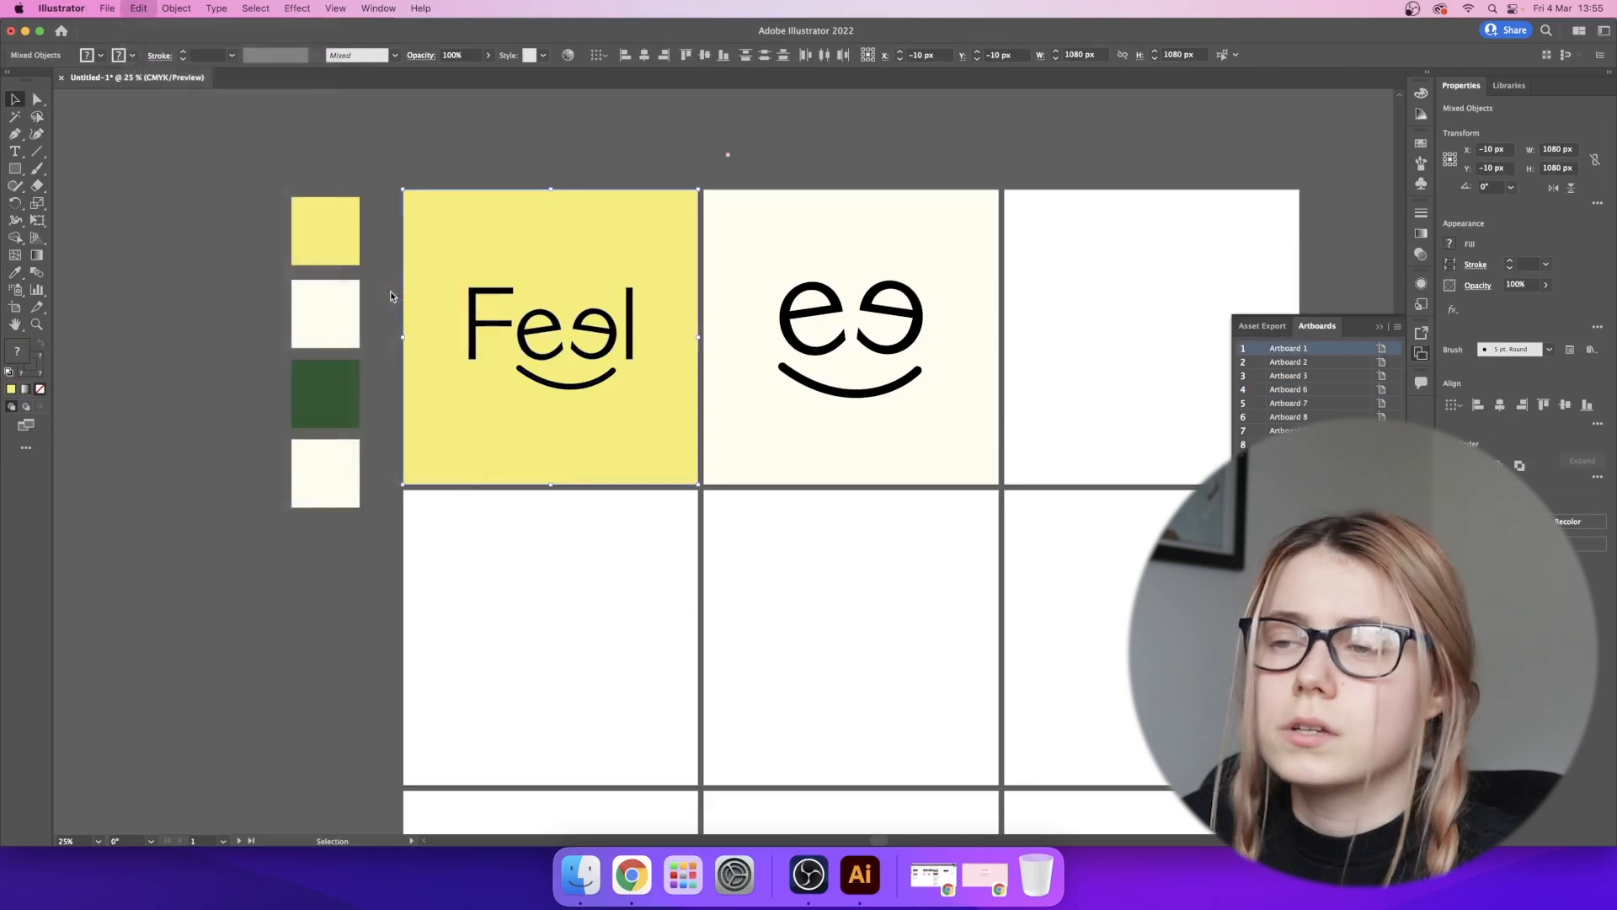
{"action": "left_click", "coordinate": [753, 660]}
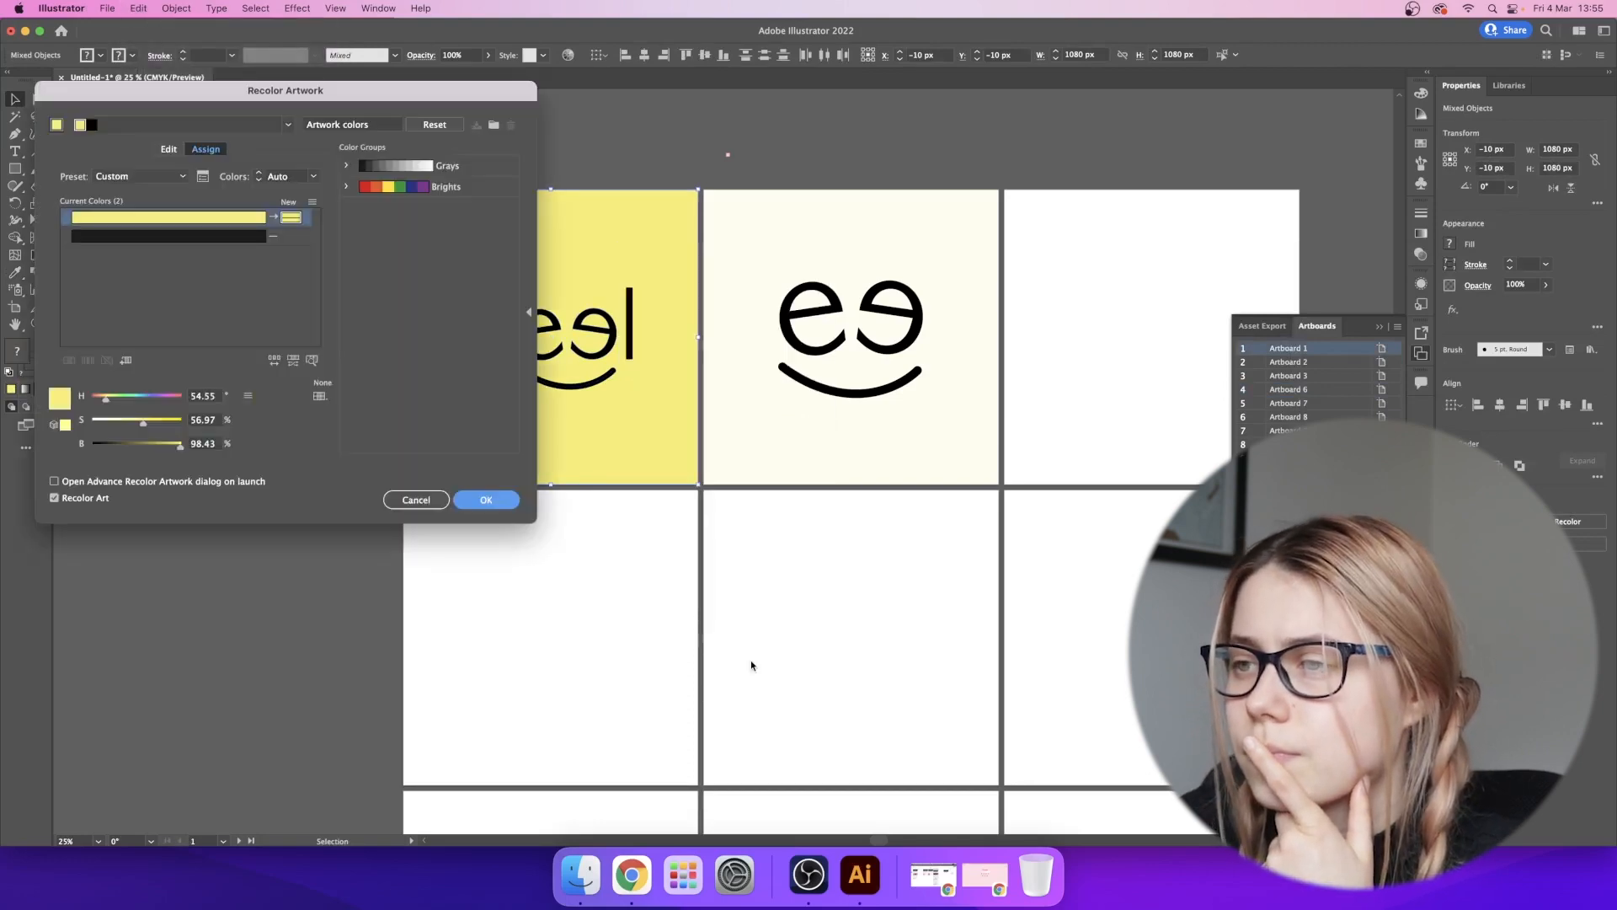
{"action": "left_click_drag", "start_coordinate": [320, 87], "coordinate": [999, 205]}
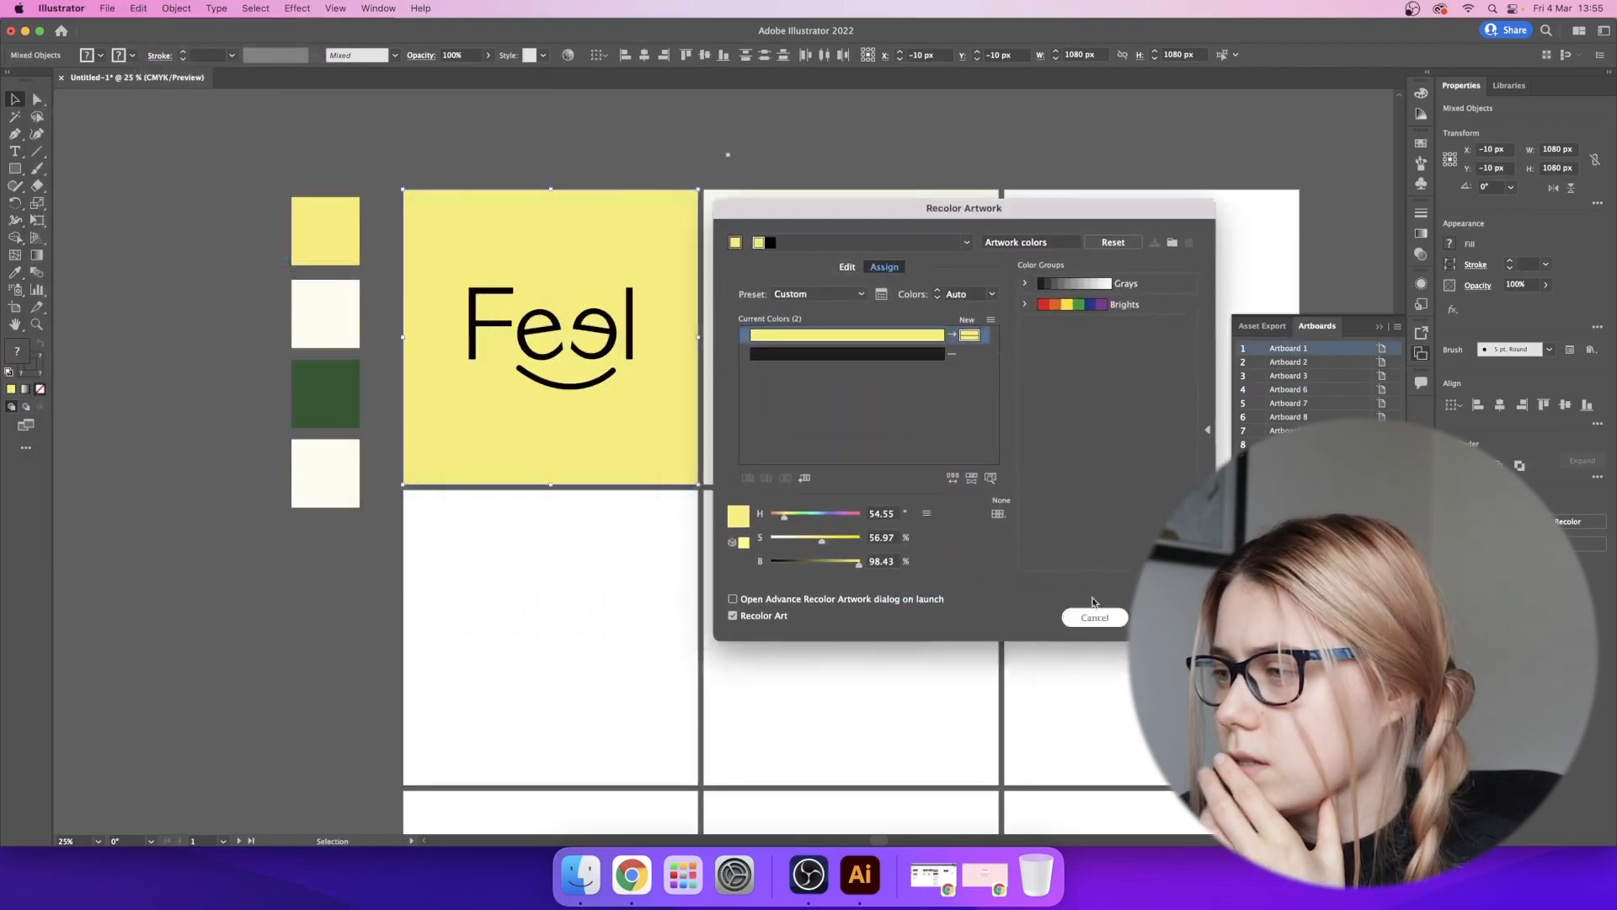
- Add a new colour for the "Feel" design's black and try to assign it the dark green C=90 M=57 Y=100 swatch
{"action": "left_click", "coordinate": [967, 357]}
{"action": "left_click", "coordinate": [1082, 455]}
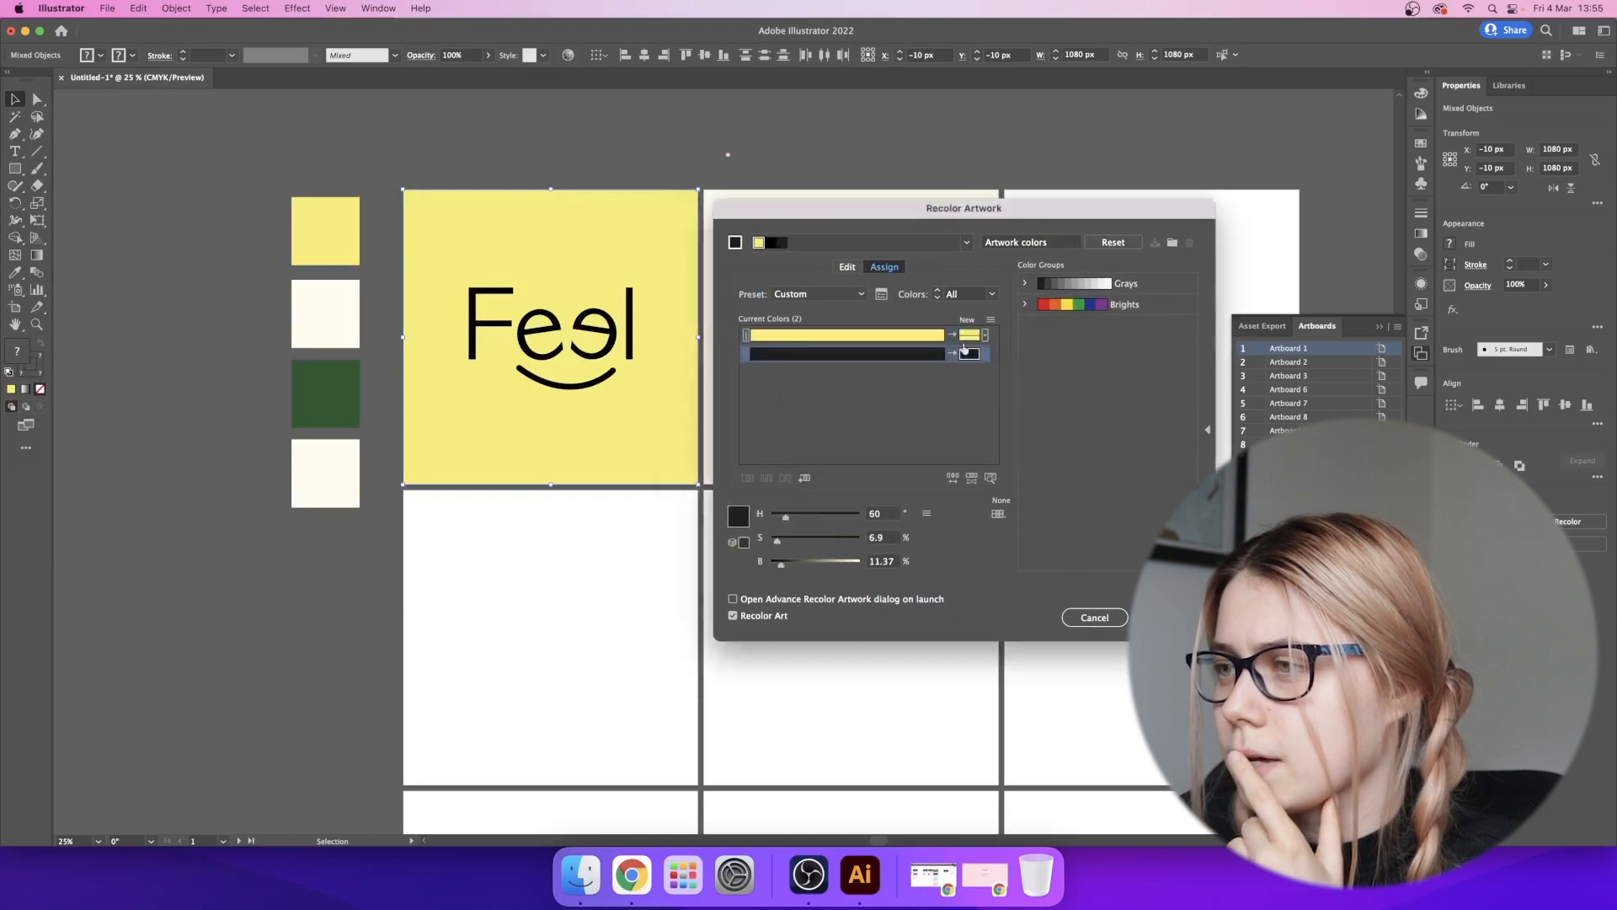
{"action": "double_click", "coordinate": [968, 353]}
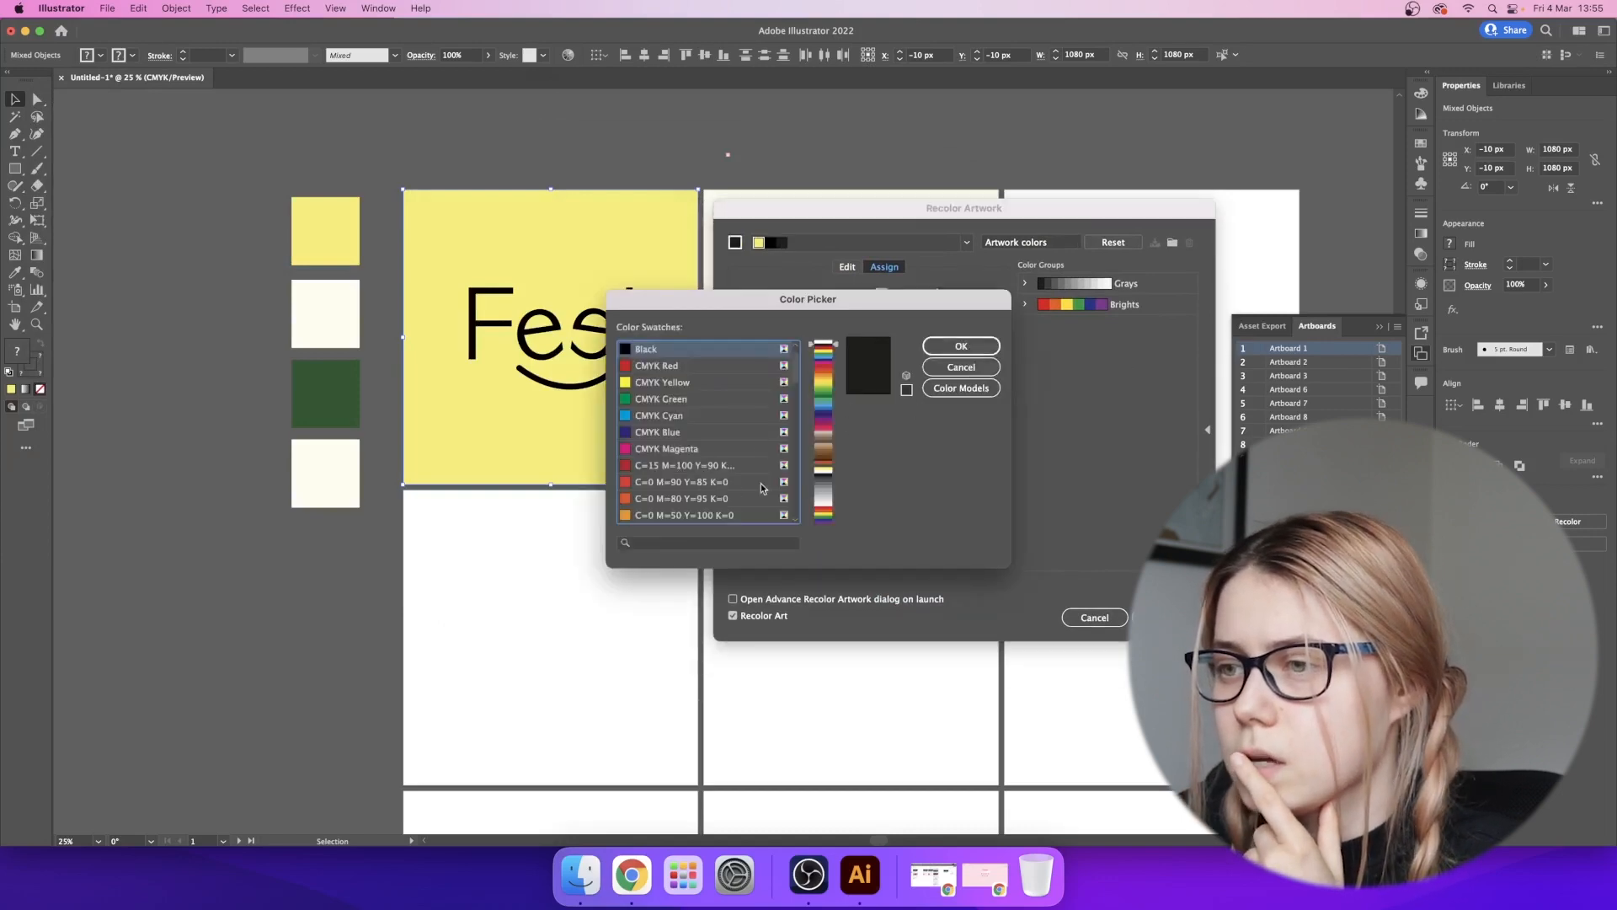
{"action": "scroll", "coordinate": [720, 472], "scroll_direction": "down", "scroll_amount": 3}
{"action": "left_click", "coordinate": [699, 505]}
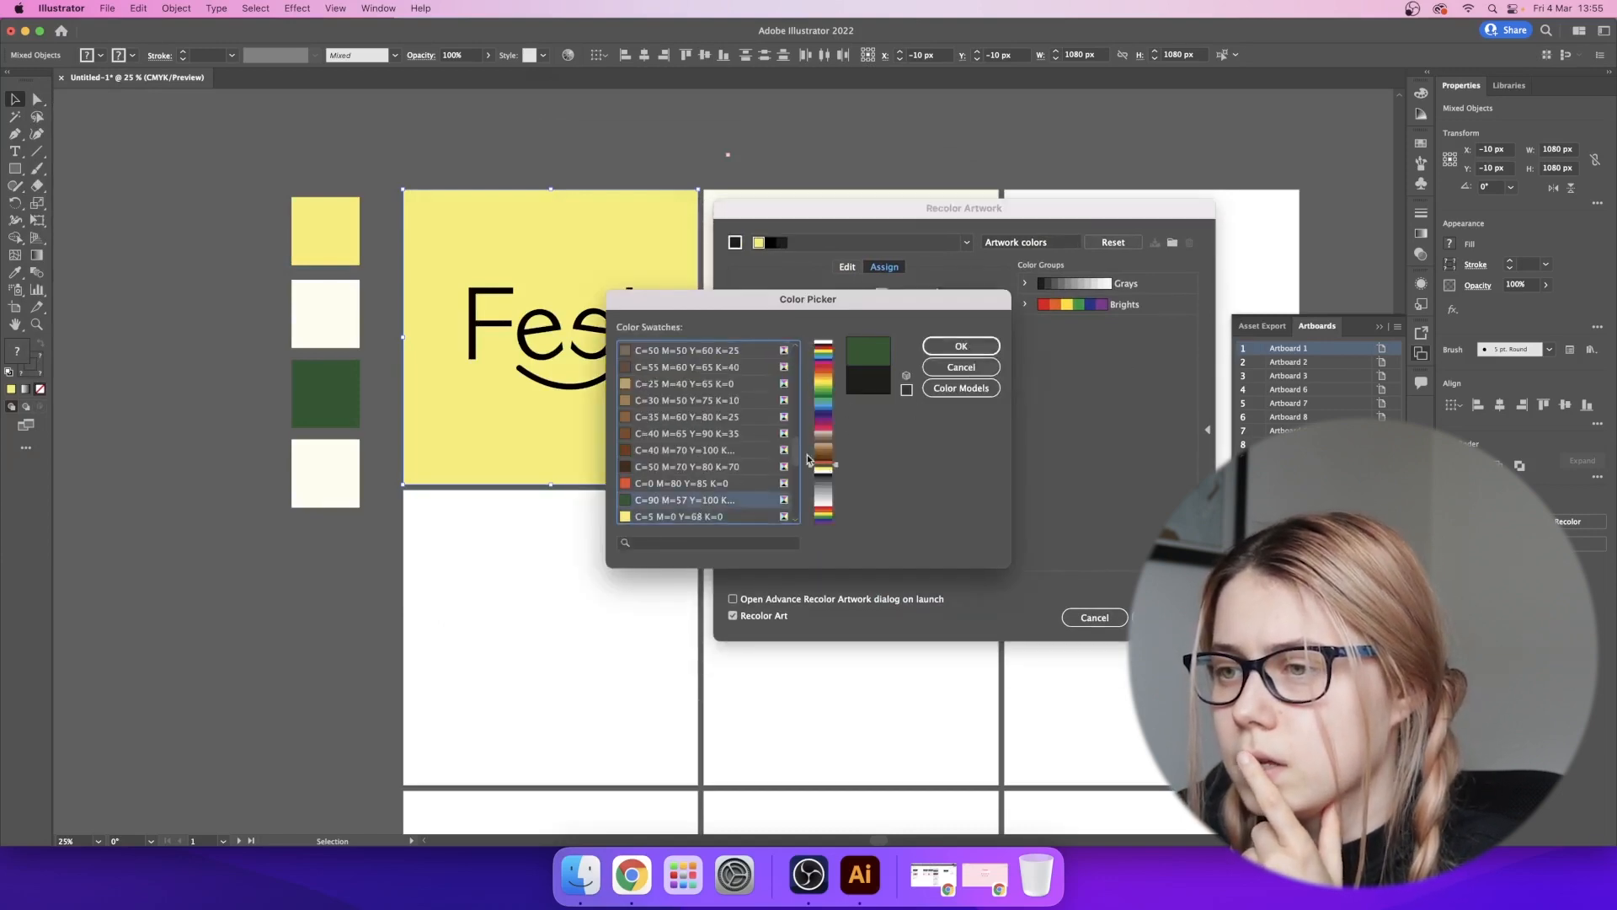
{"action": "left_click", "coordinate": [969, 352]}
- Assign dark green to the "Feel" design's black, swap it with yellow for yellow lettering on green, and apply the recolouring
{"action": "double_click", "coordinate": [967, 354]}
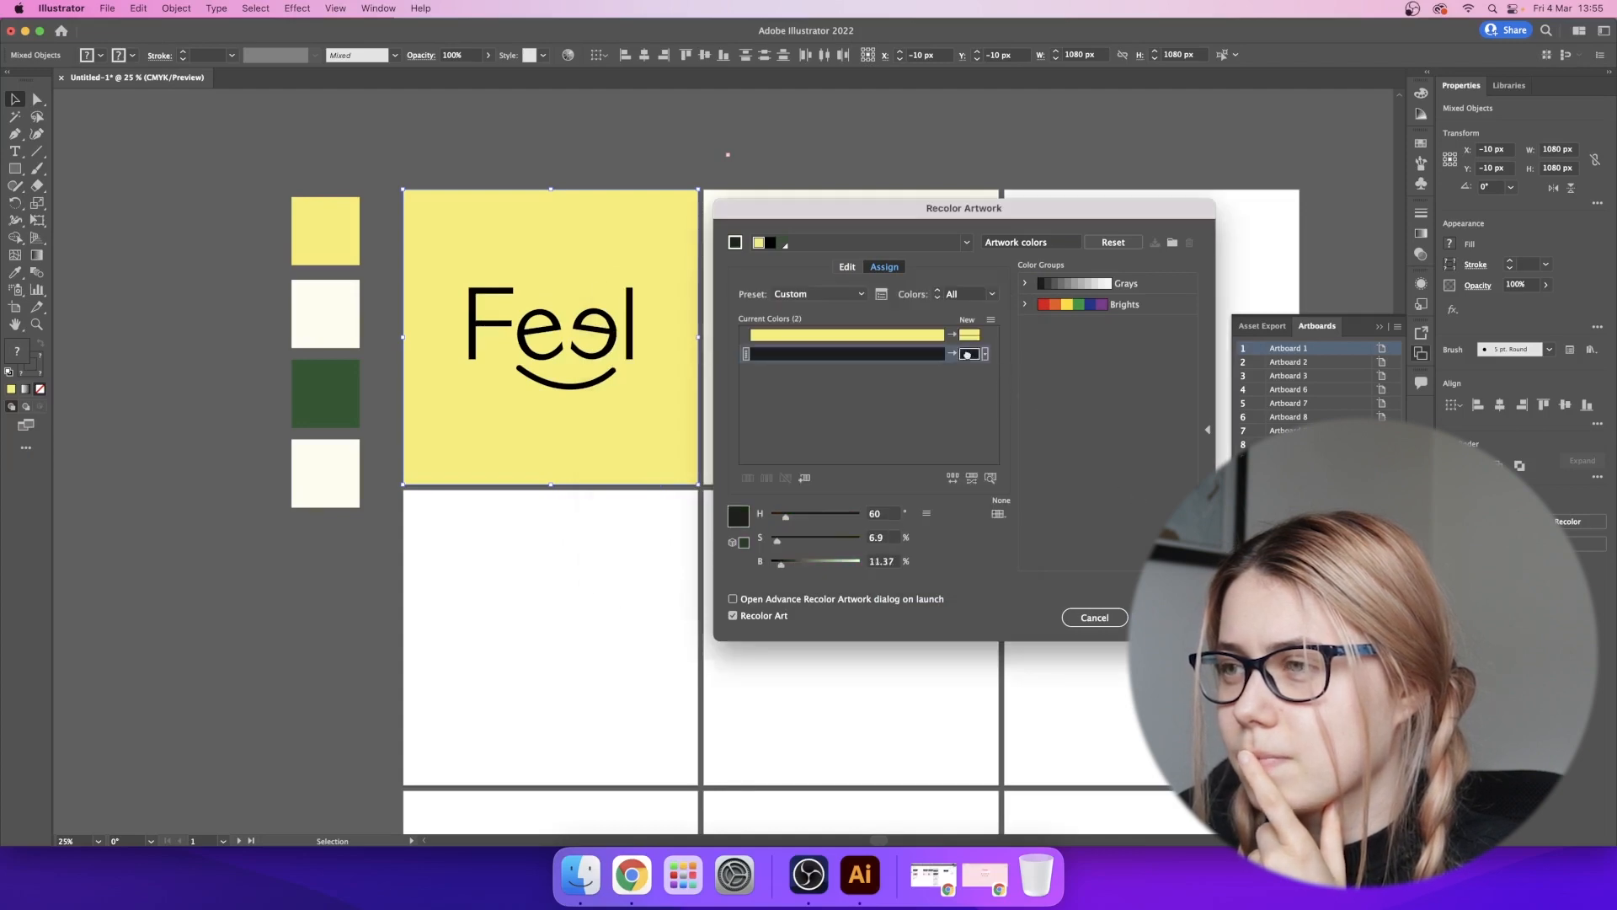
{"action": "left_click", "coordinate": [961, 387]}
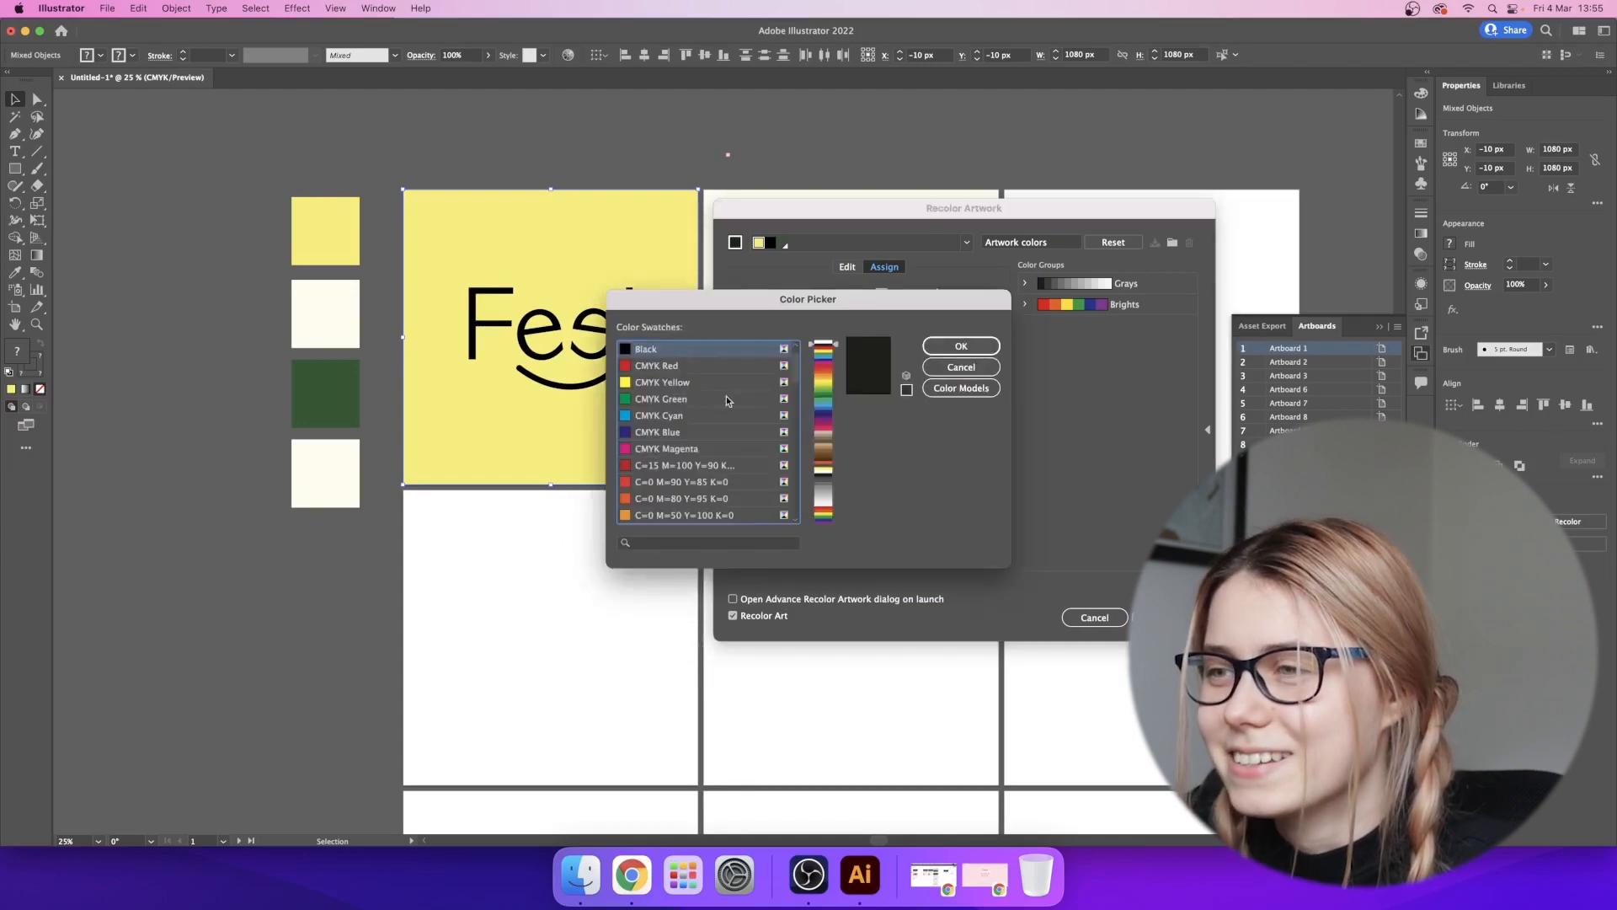
{"action": "left_click", "coordinate": [826, 470]}
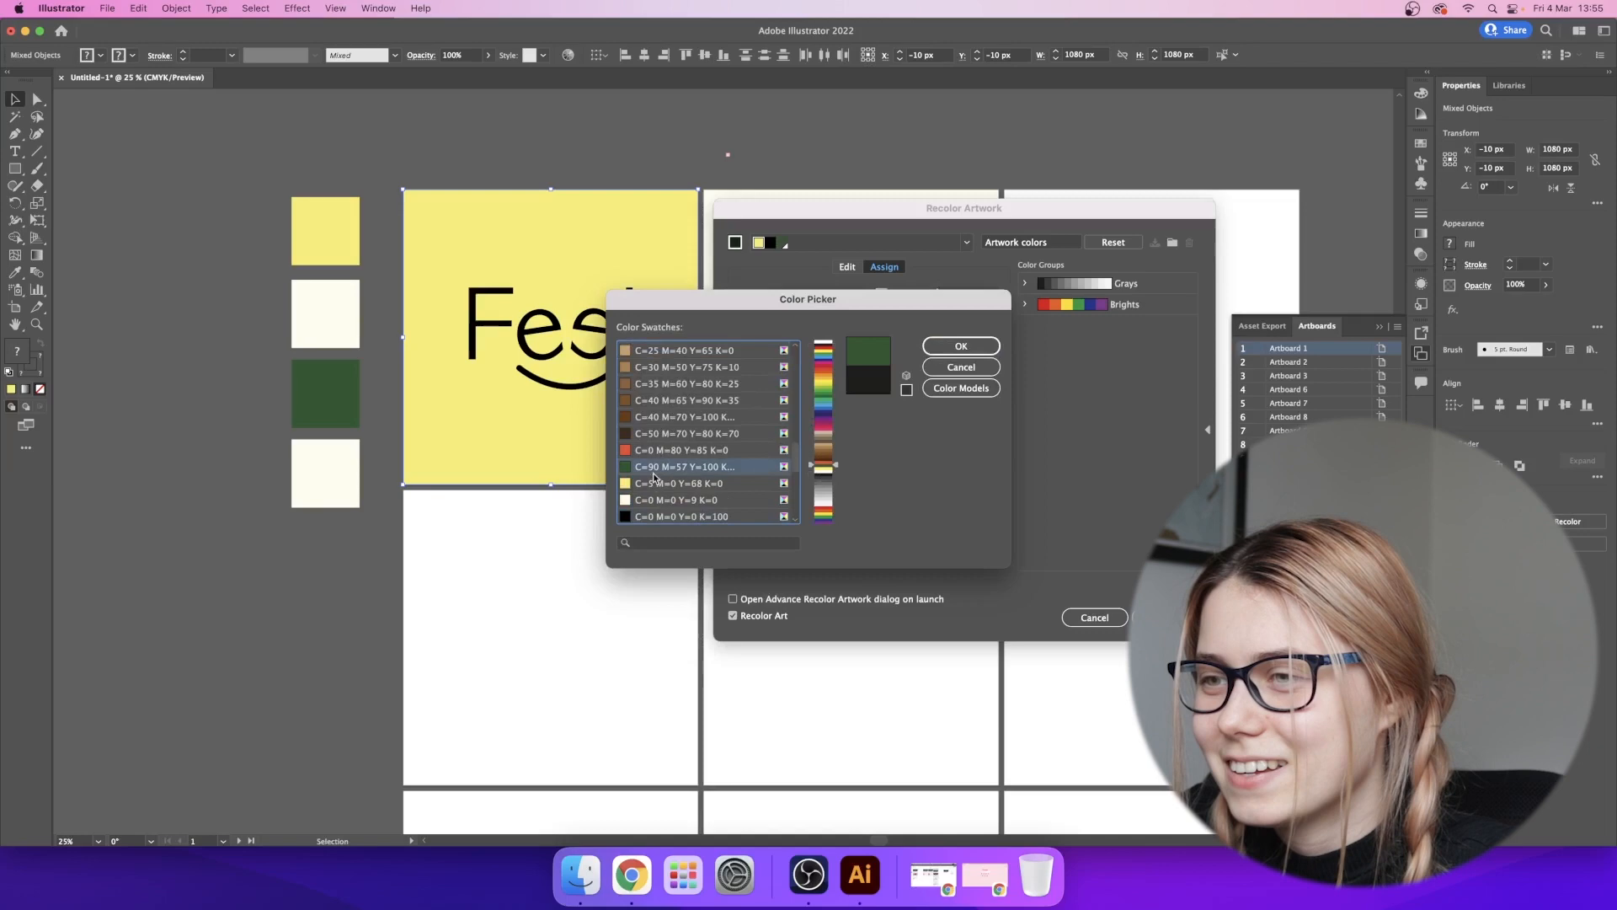
{"action": "left_click", "coordinate": [954, 349]}
{"action": "left_click_drag", "start_coordinate": [970, 355], "coordinate": [969, 336]}
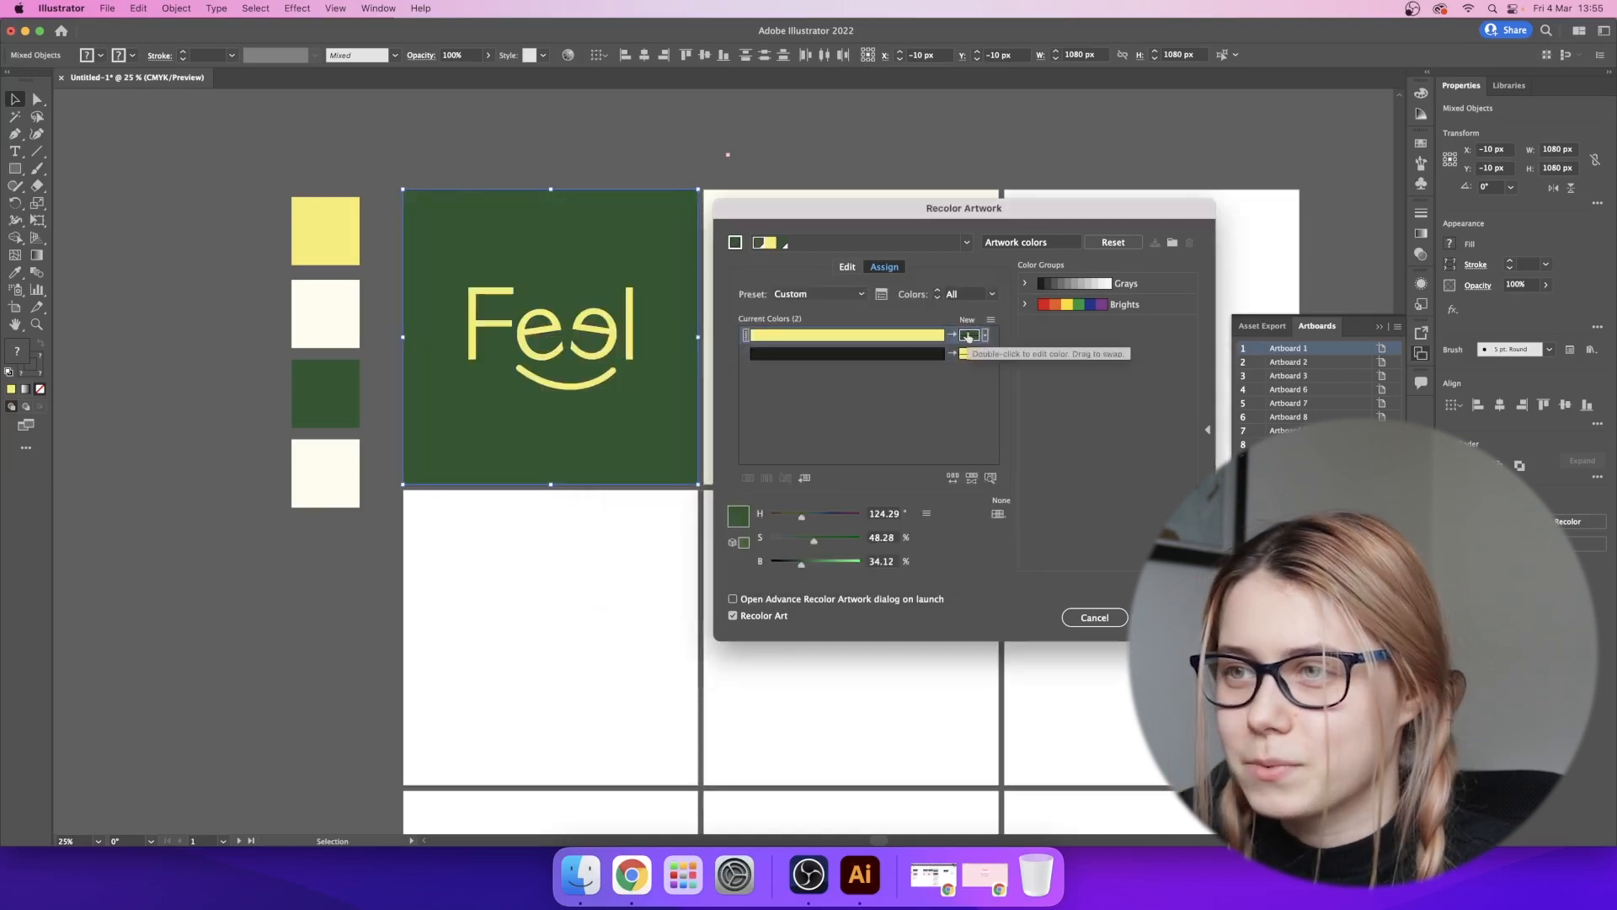
{"action": "left_click", "coordinate": [743, 557]}
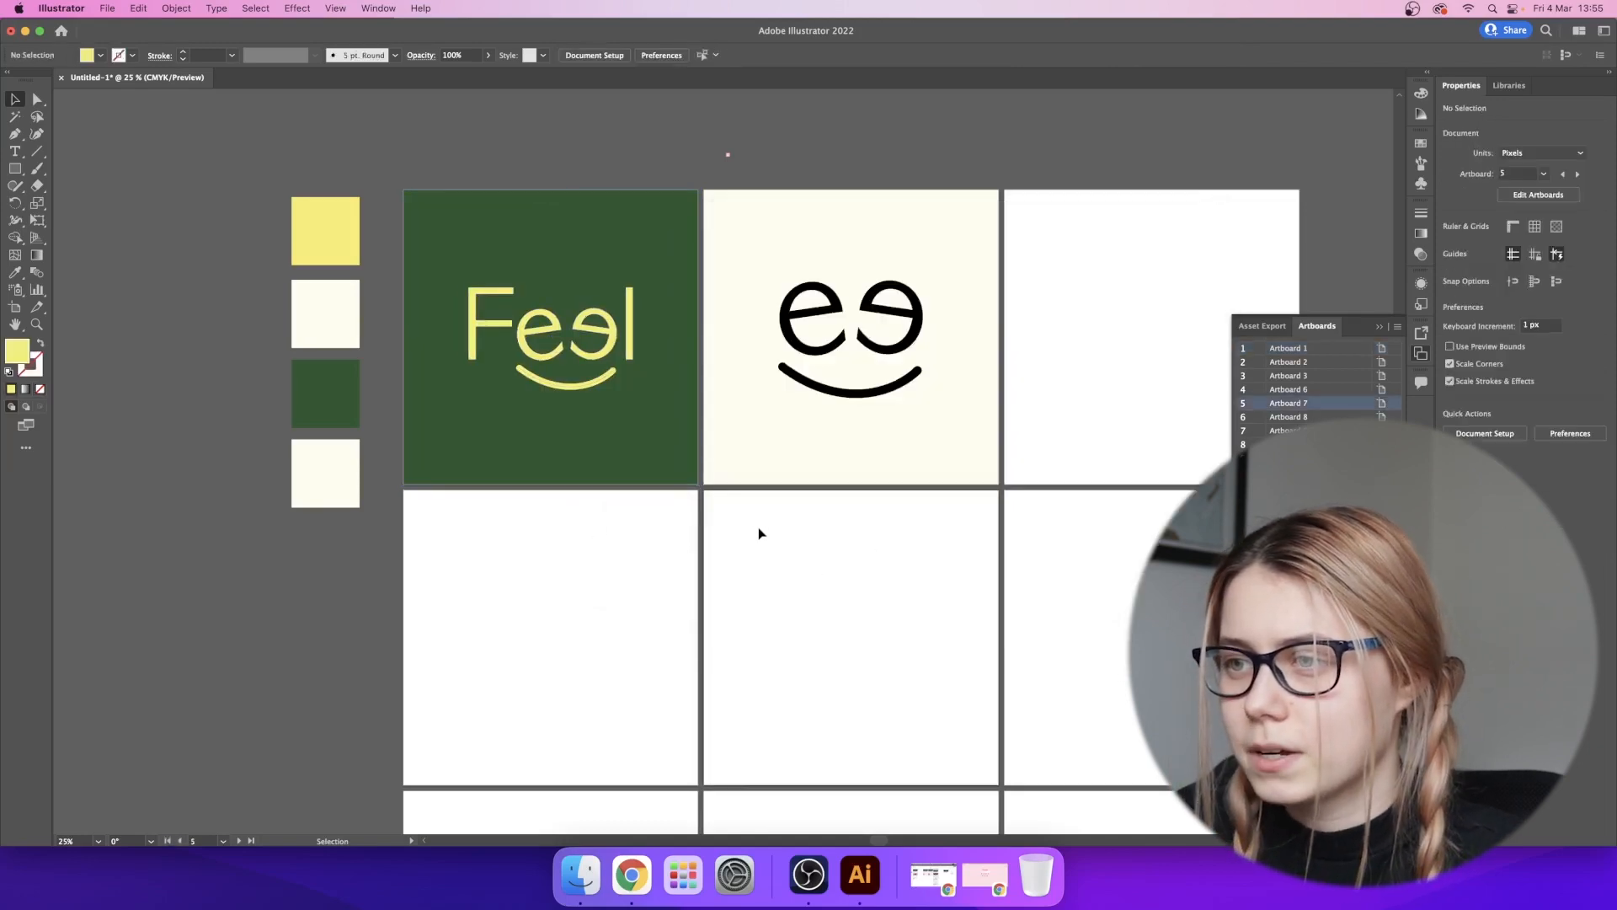
- Duplicate the dark green background square onto the second artboard and send the copy to the back
{"action": "left_click", "coordinate": [625, 476]}
{"action": "left_click_drag", "start_coordinate": [625, 476], "coordinate": [878, 365]}
{"action": "right_click", "coordinate": [912, 455]}
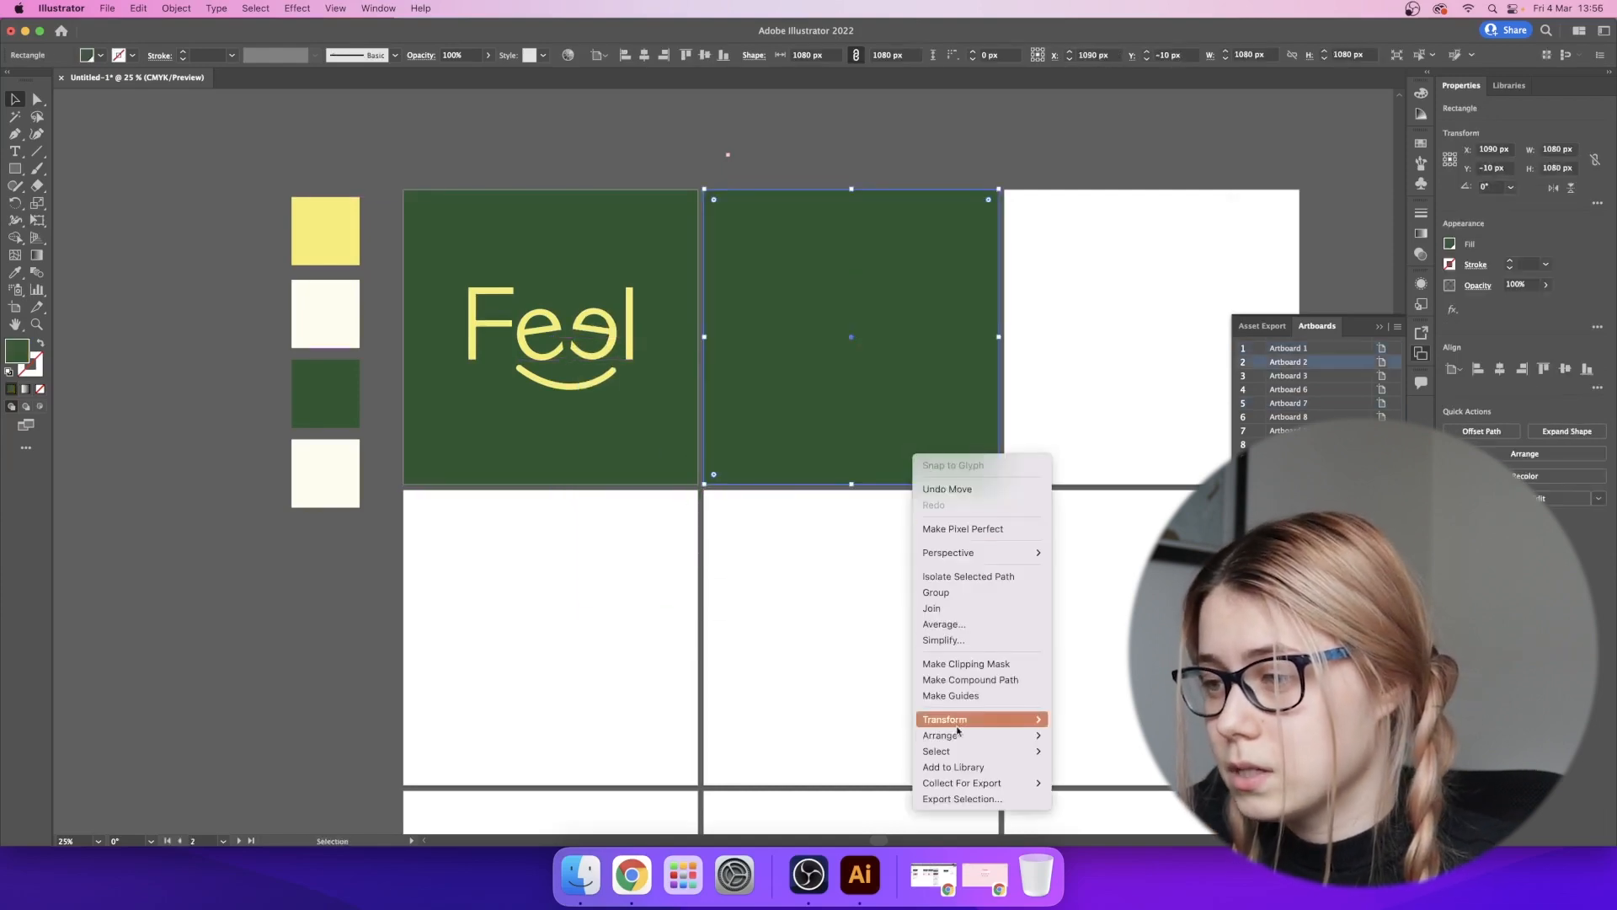
{"action": "mouse_move", "coordinate": [977, 735]}
{"action": "left_click", "coordinate": [1061, 768]}
{"action": "left_click", "coordinate": [732, 548]}
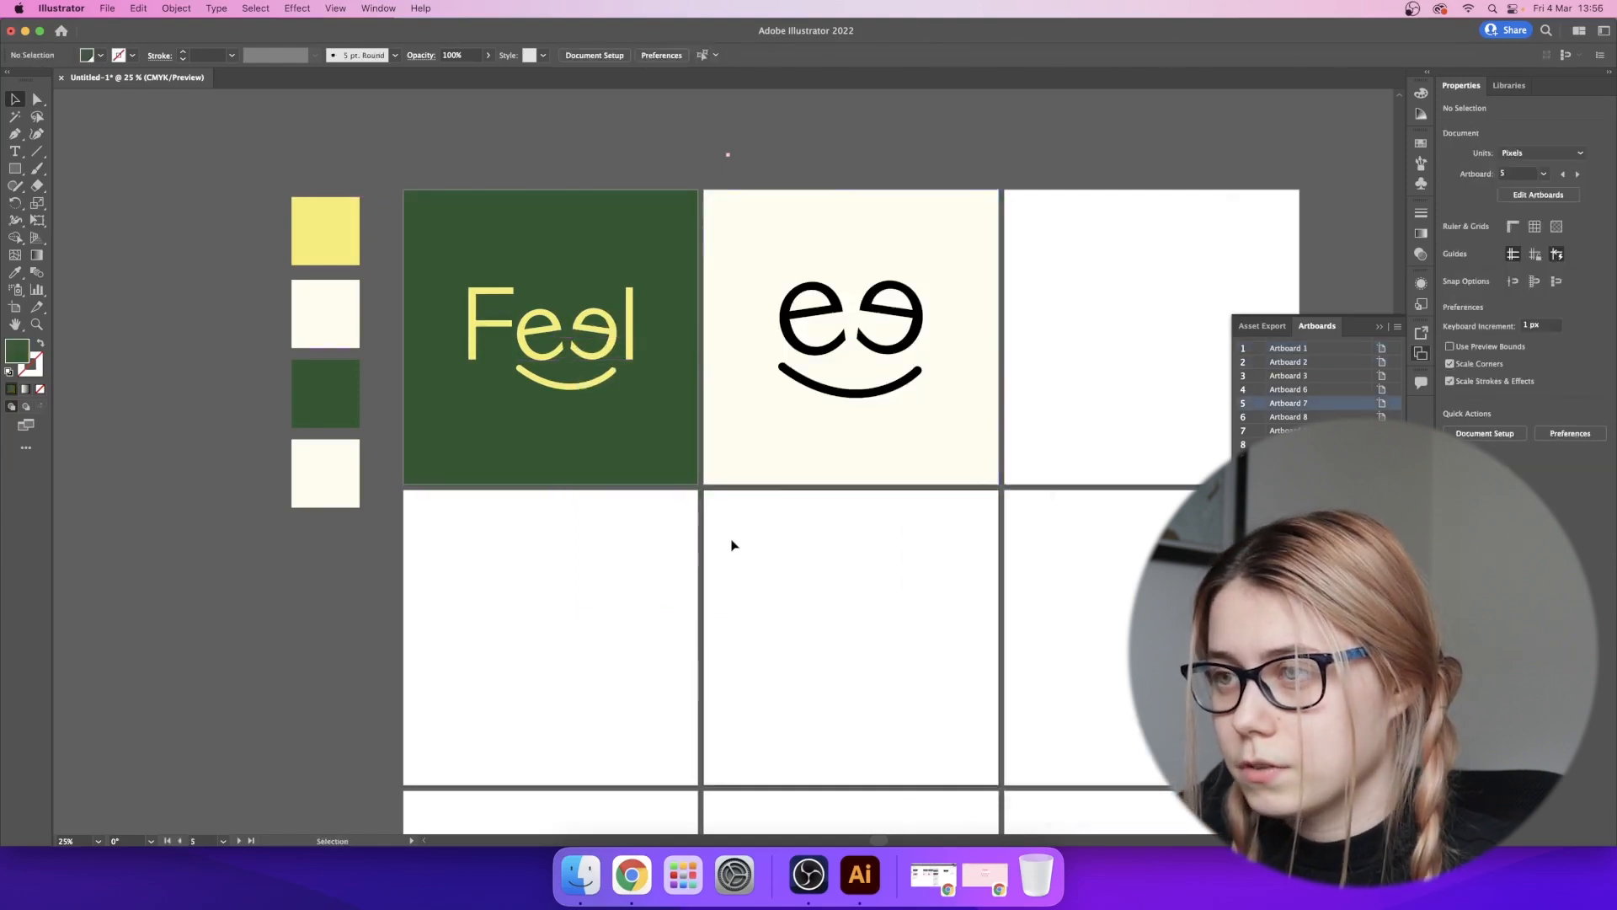
- Select the whole "ee" smiley design on the second artboard and open its advanced Recolor Artwork options
{"action": "left_click", "coordinate": [941, 191]}
{"action": "left_click", "coordinate": [141, 10]}
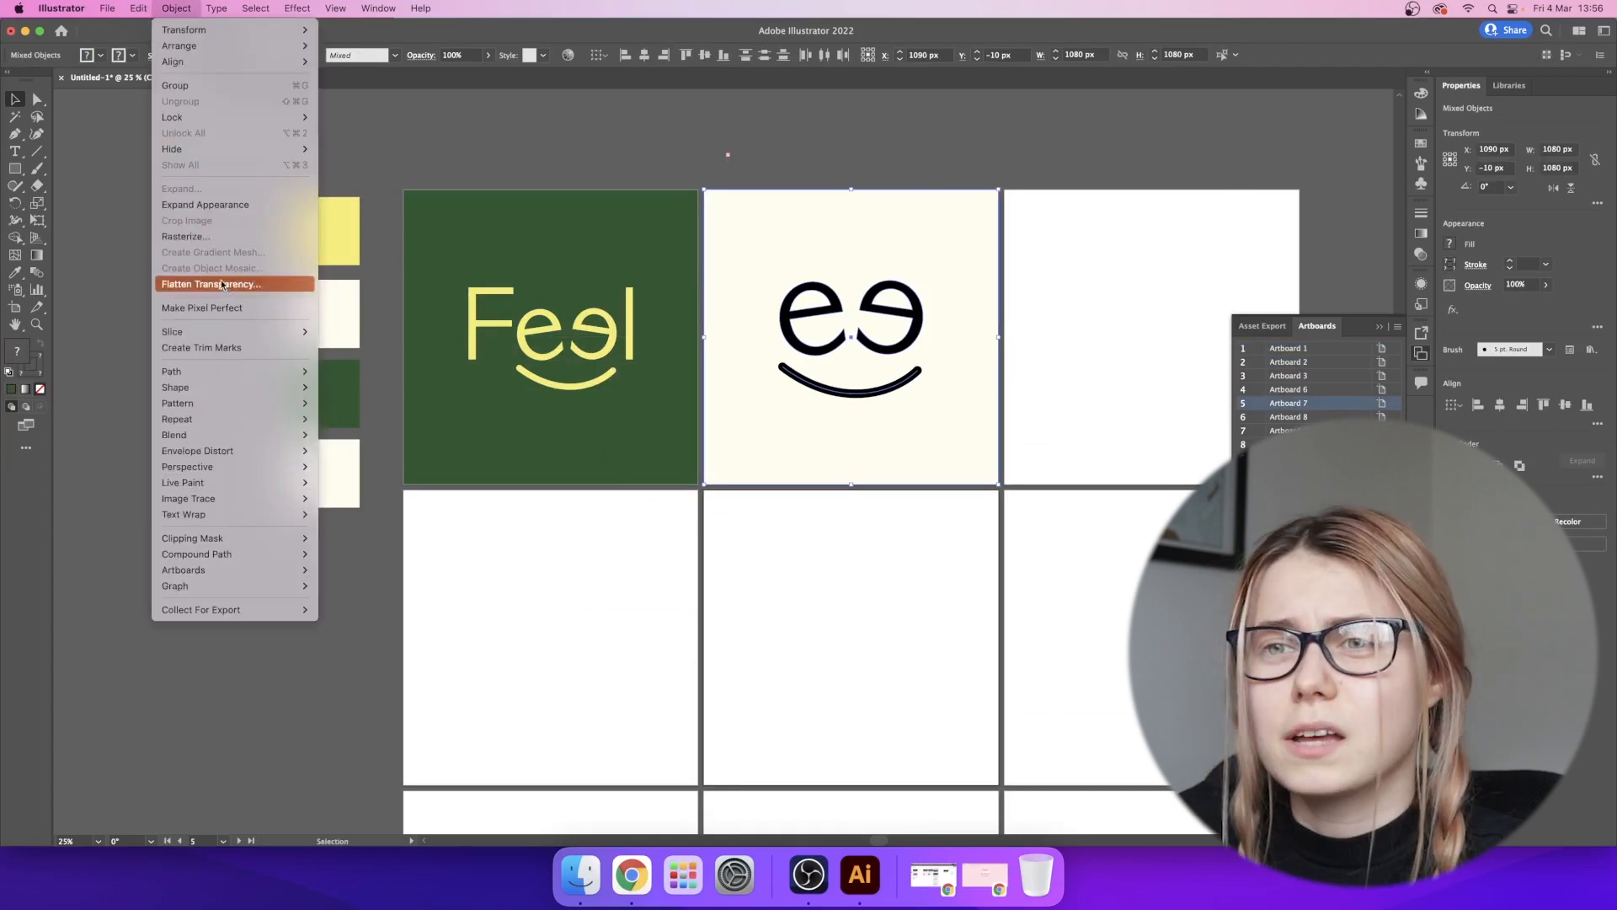
{"action": "mouse_move", "coordinate": [232, 305]}
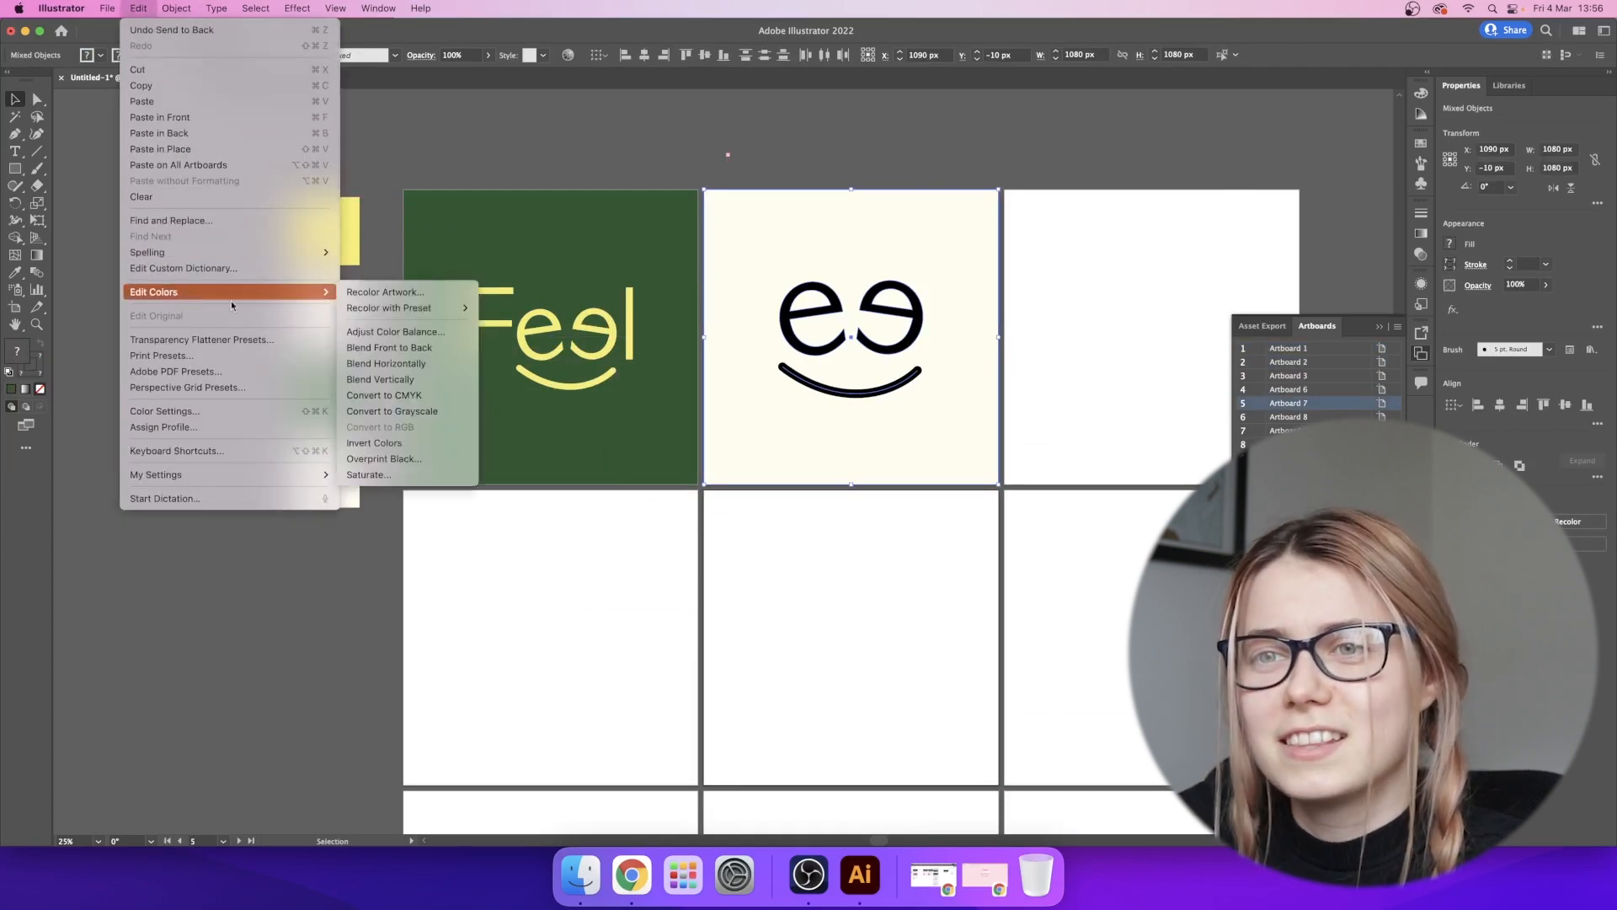
{"action": "left_click", "coordinate": [406, 296]}
{"action": "left_click", "coordinate": [768, 660]}
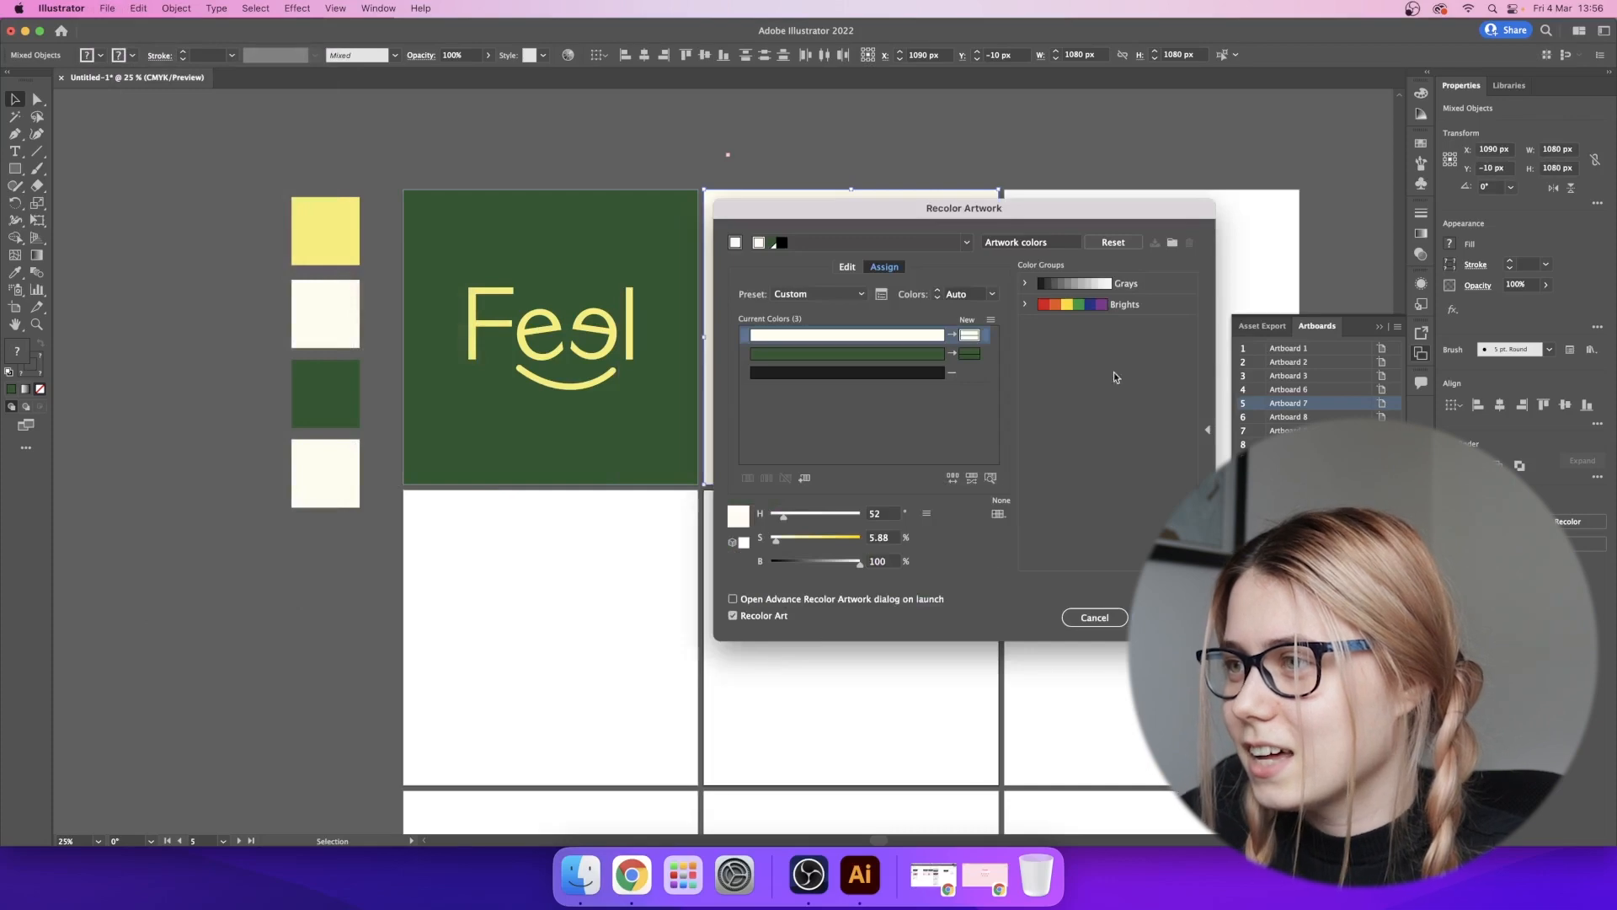
- Add a new colour for the "ee" smiley's black and try to assign it the orange-red C=0 M=80 Y=85 K=0 swatch
{"action": "left_click", "coordinate": [966, 377]}
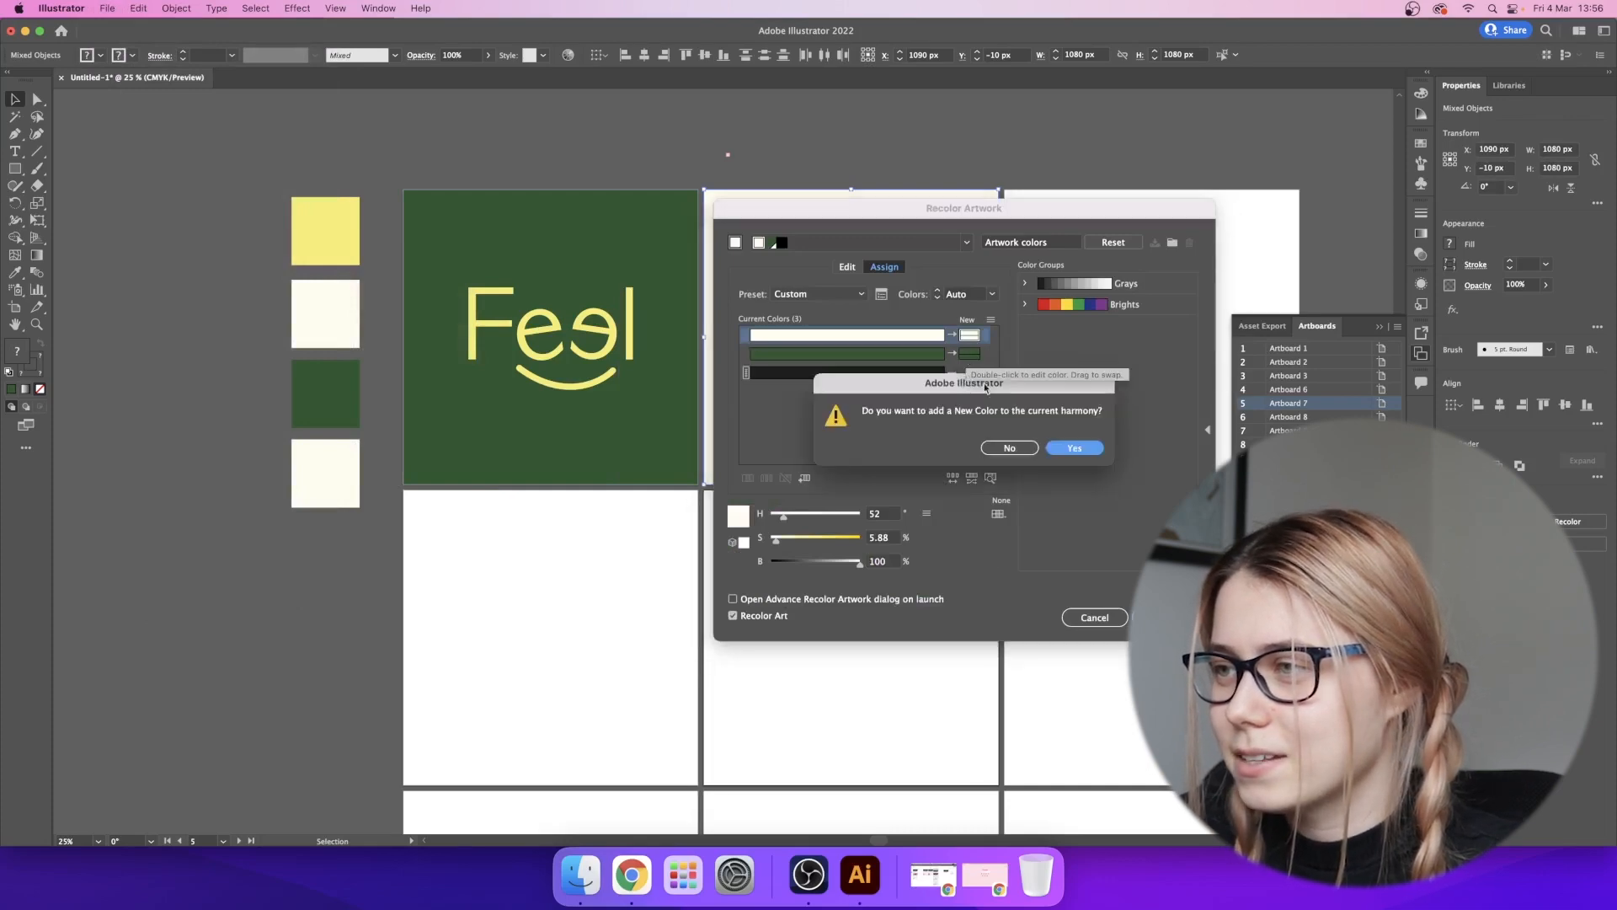
{"action": "left_click", "coordinate": [1075, 445]}
{"action": "double_click", "coordinate": [973, 374]}
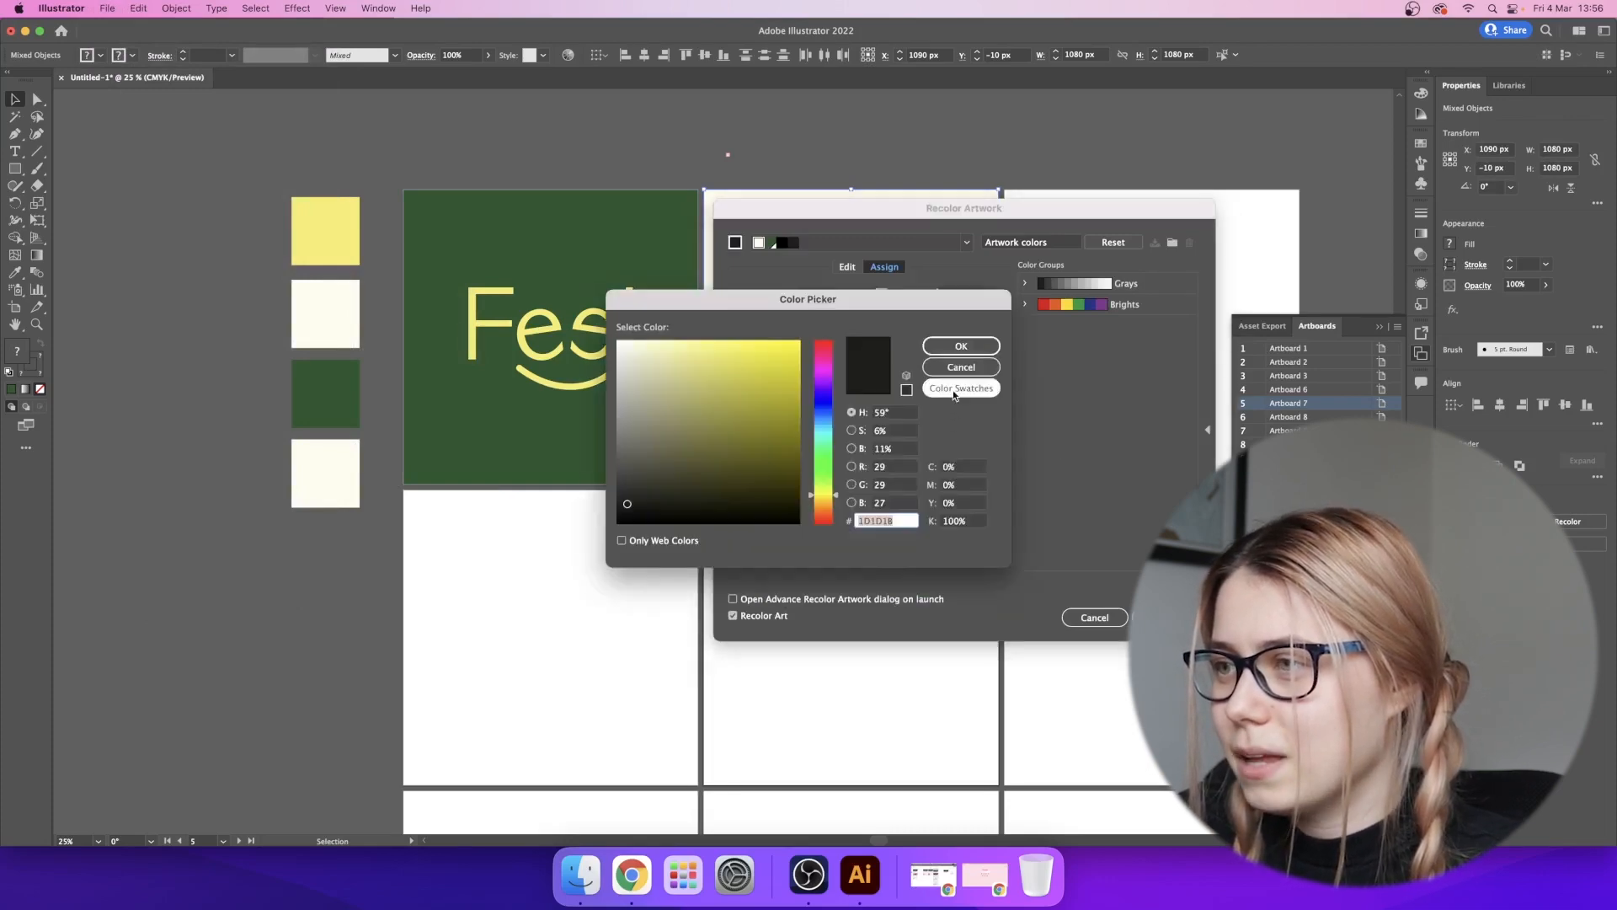
{"action": "left_click", "coordinate": [958, 389]}
{"action": "left_click", "coordinate": [824, 470]}
{"action": "left_click", "coordinate": [689, 483]}
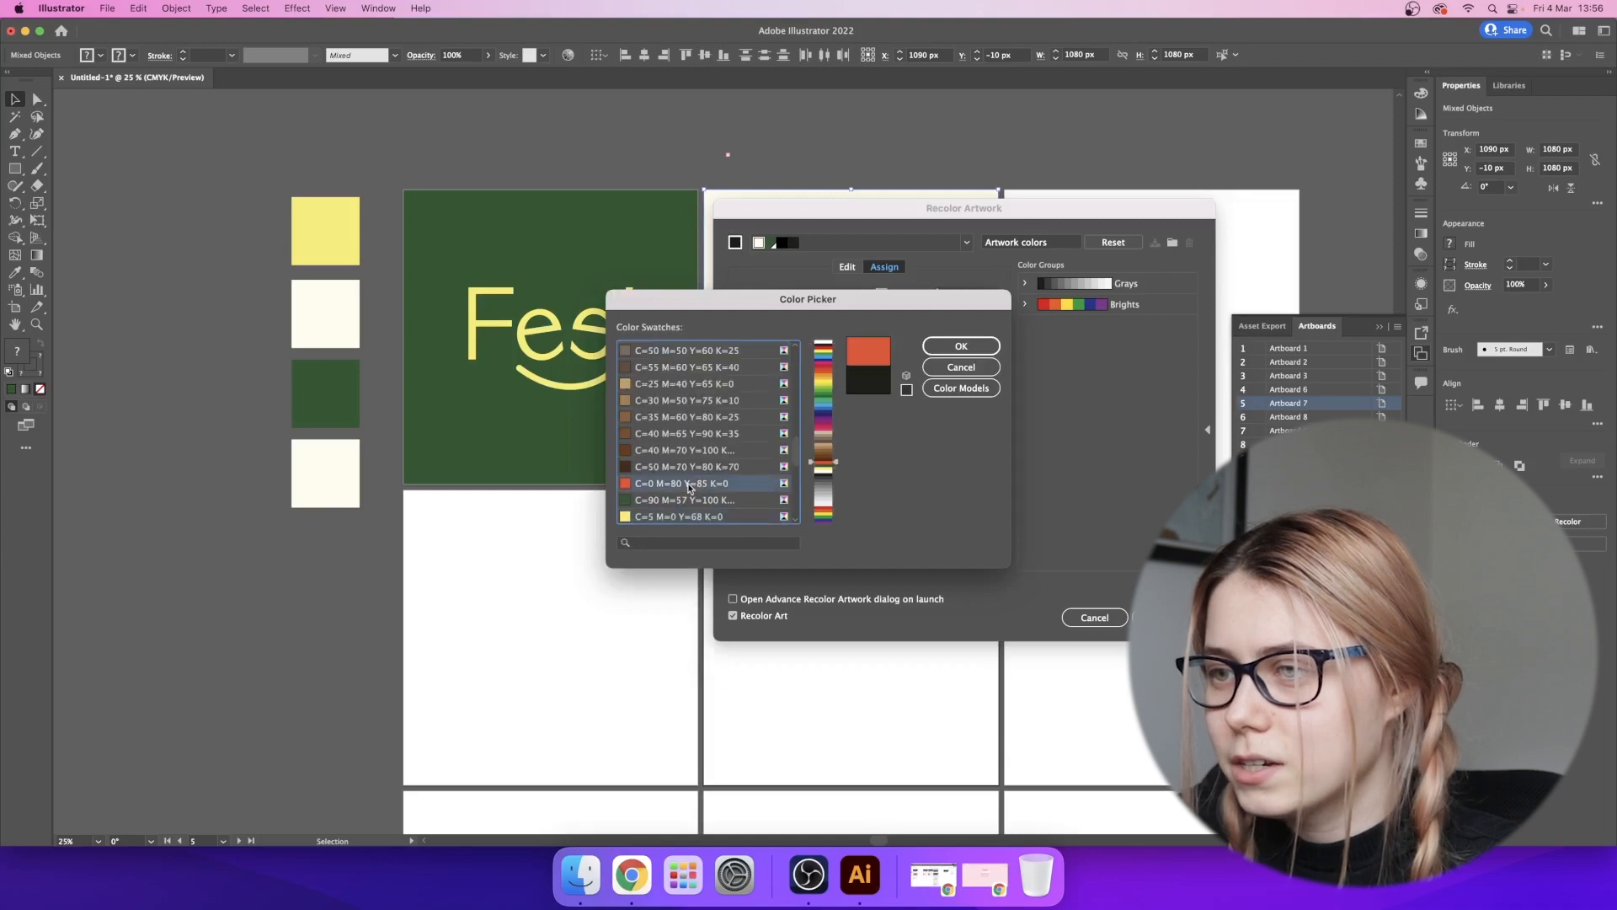
{"action": "left_click", "coordinate": [961, 347]}
- Replace the "ee" smiley's black with the orange-red C=0 M=80 Y=85 K=0 swatch and apply the recolouring
{"action": "left_click_drag", "start_coordinate": [967, 216], "coordinate": [1036, 349]}
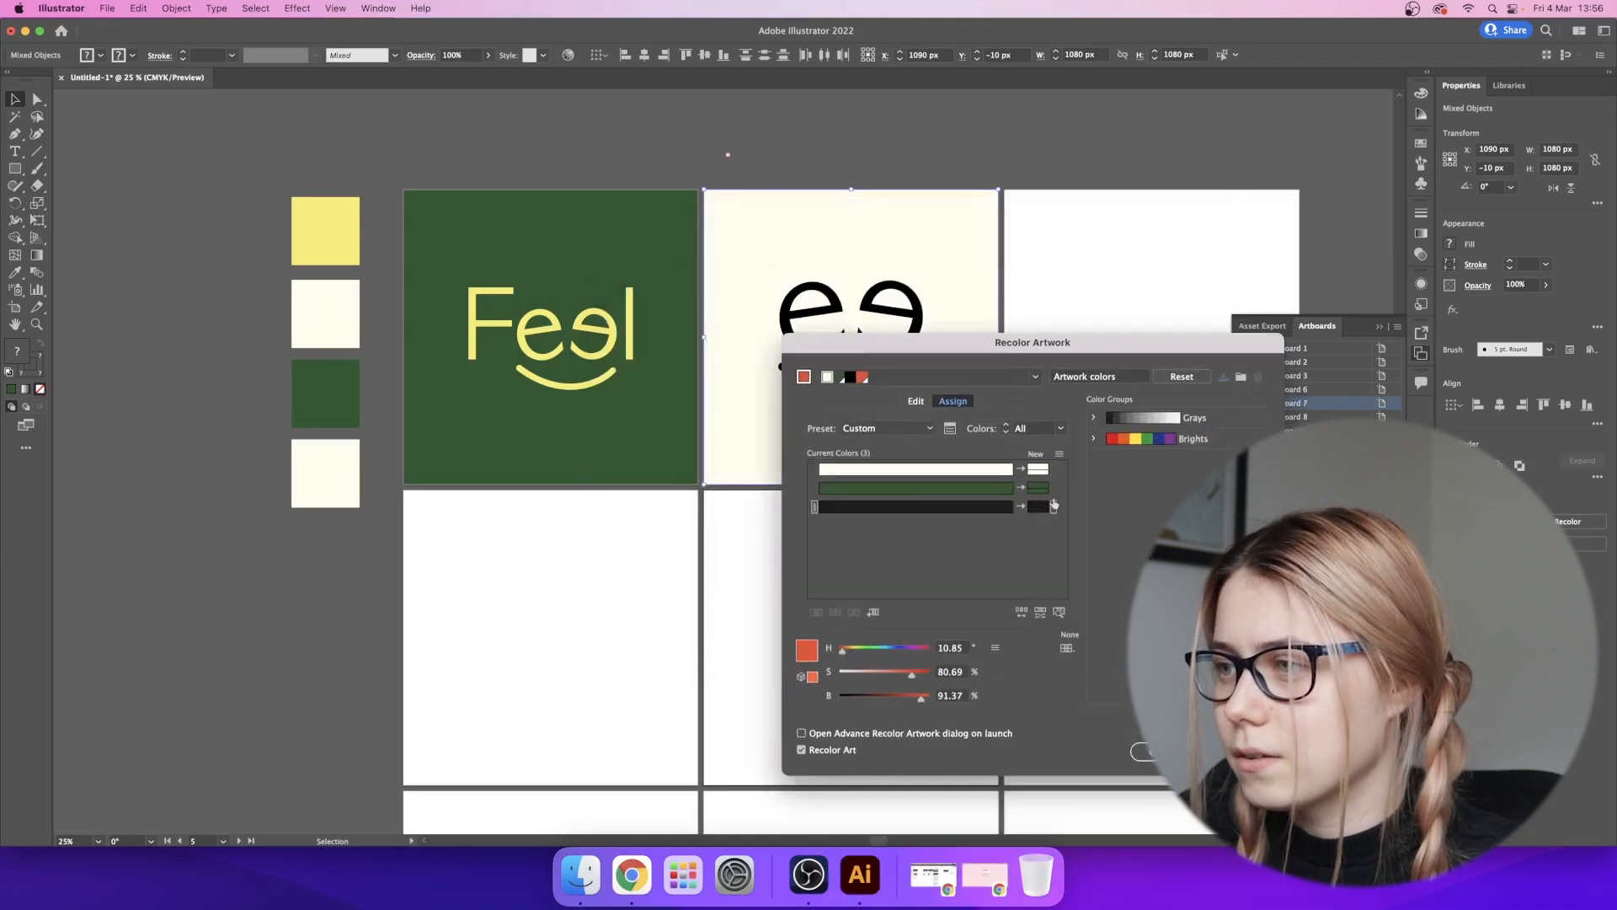
{"action": "left_click", "coordinate": [1032, 507]}
{"action": "double_click", "coordinate": [1032, 507]}
{"action": "left_click", "coordinate": [942, 389]}
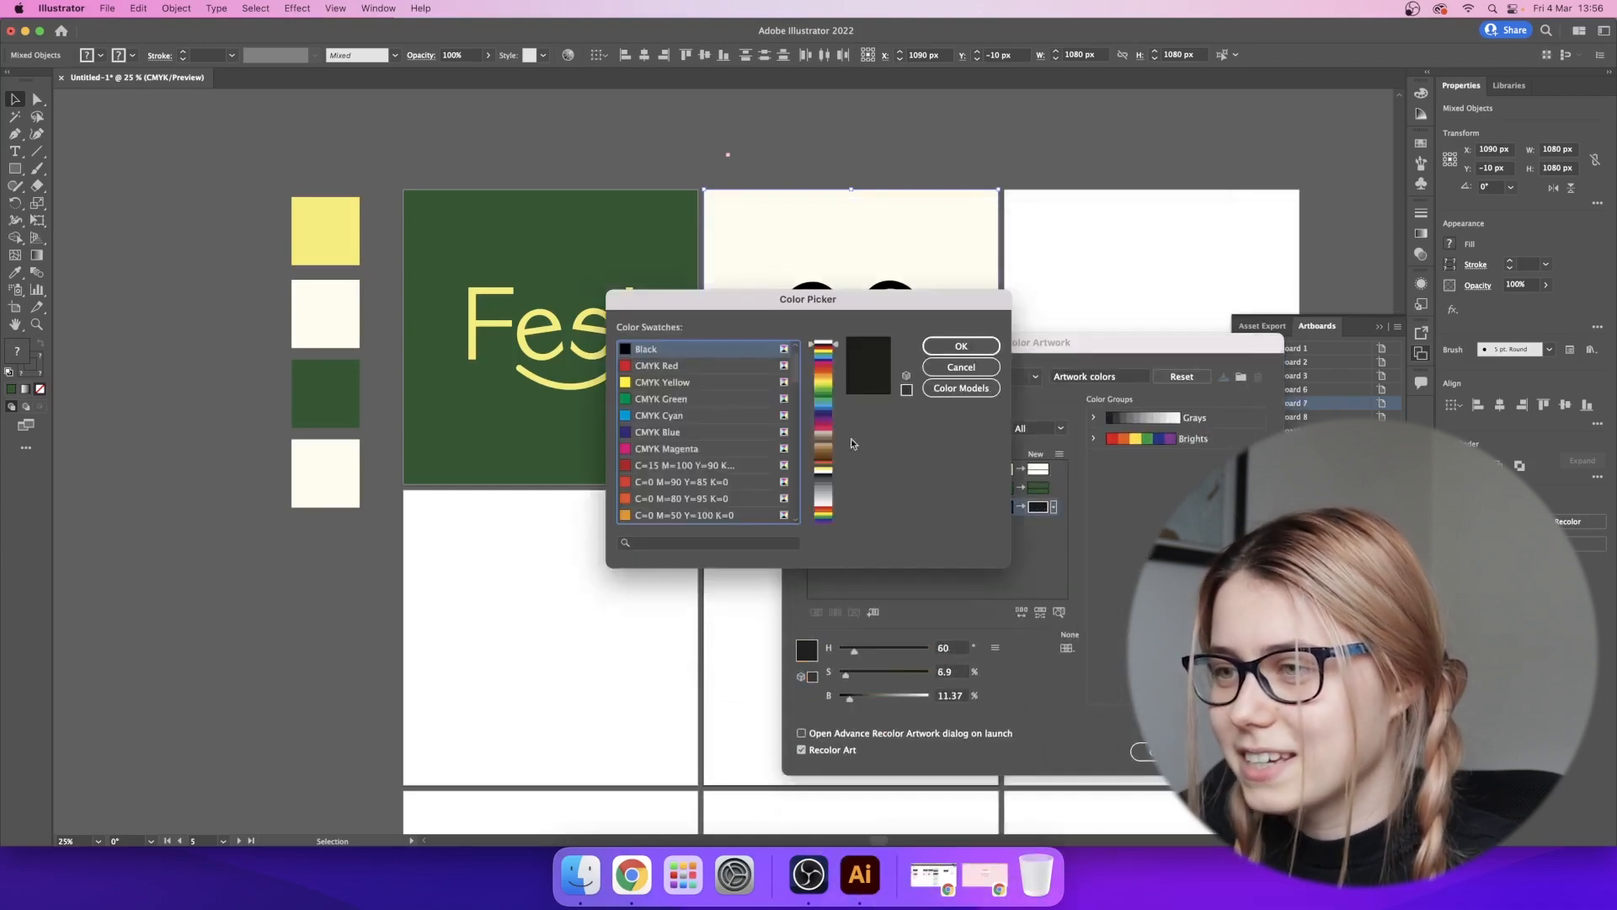
{"action": "left_click", "coordinate": [817, 464]}
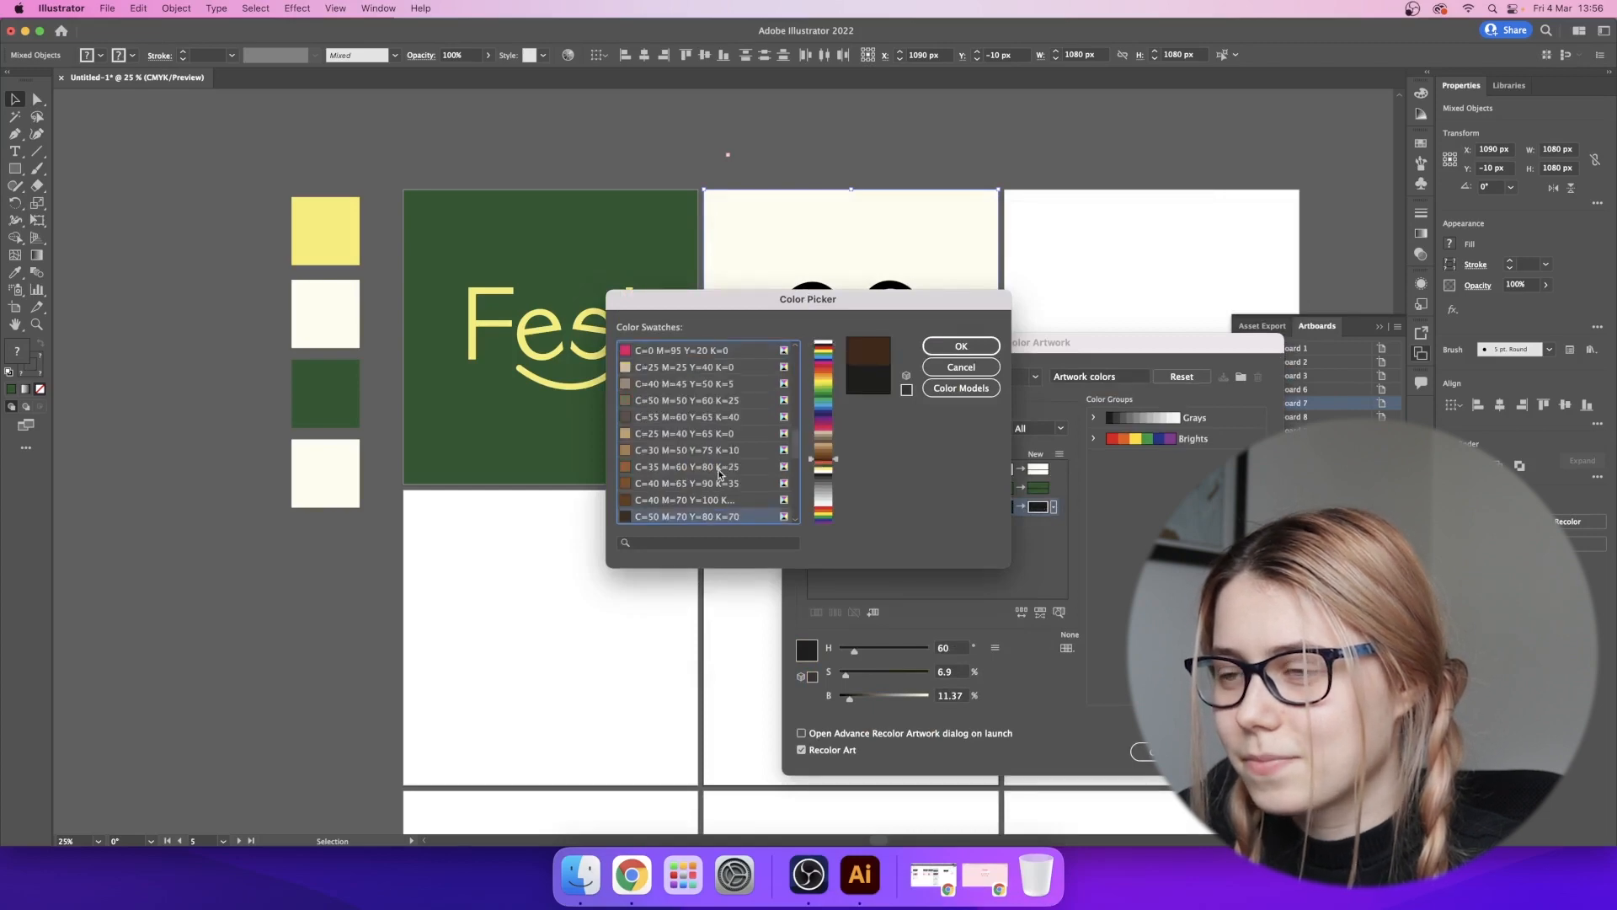
{"action": "left_click", "coordinate": [662, 384]}
{"action": "left_click", "coordinate": [974, 345]}
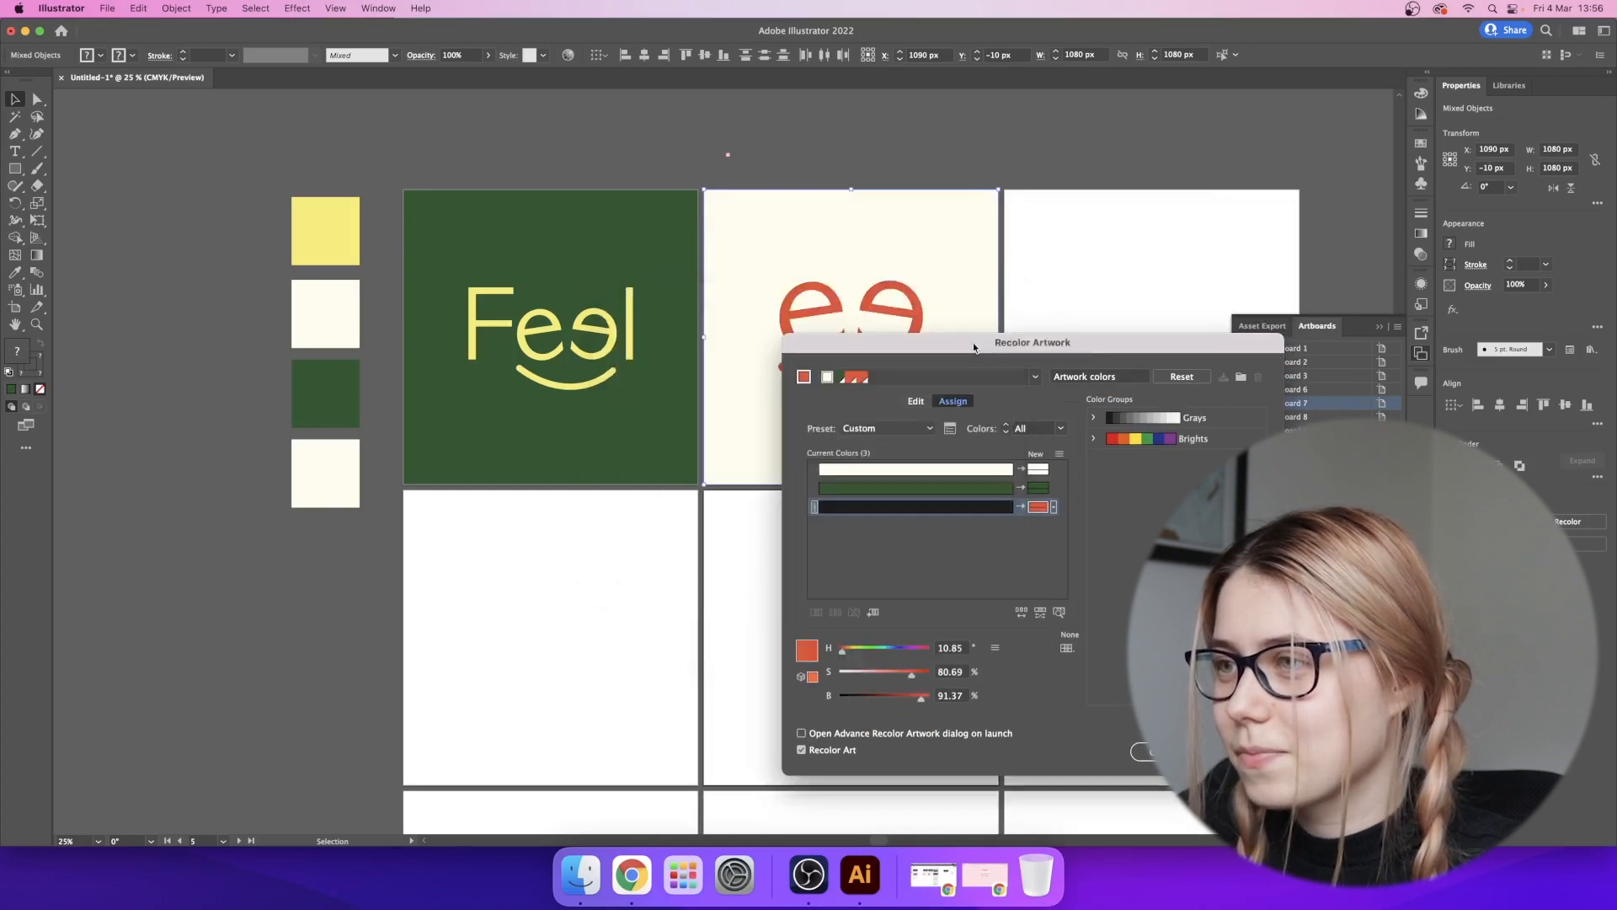
{"action": "left_click", "coordinate": [1235, 751]}
{"action": "left_click", "coordinate": [1041, 657]}
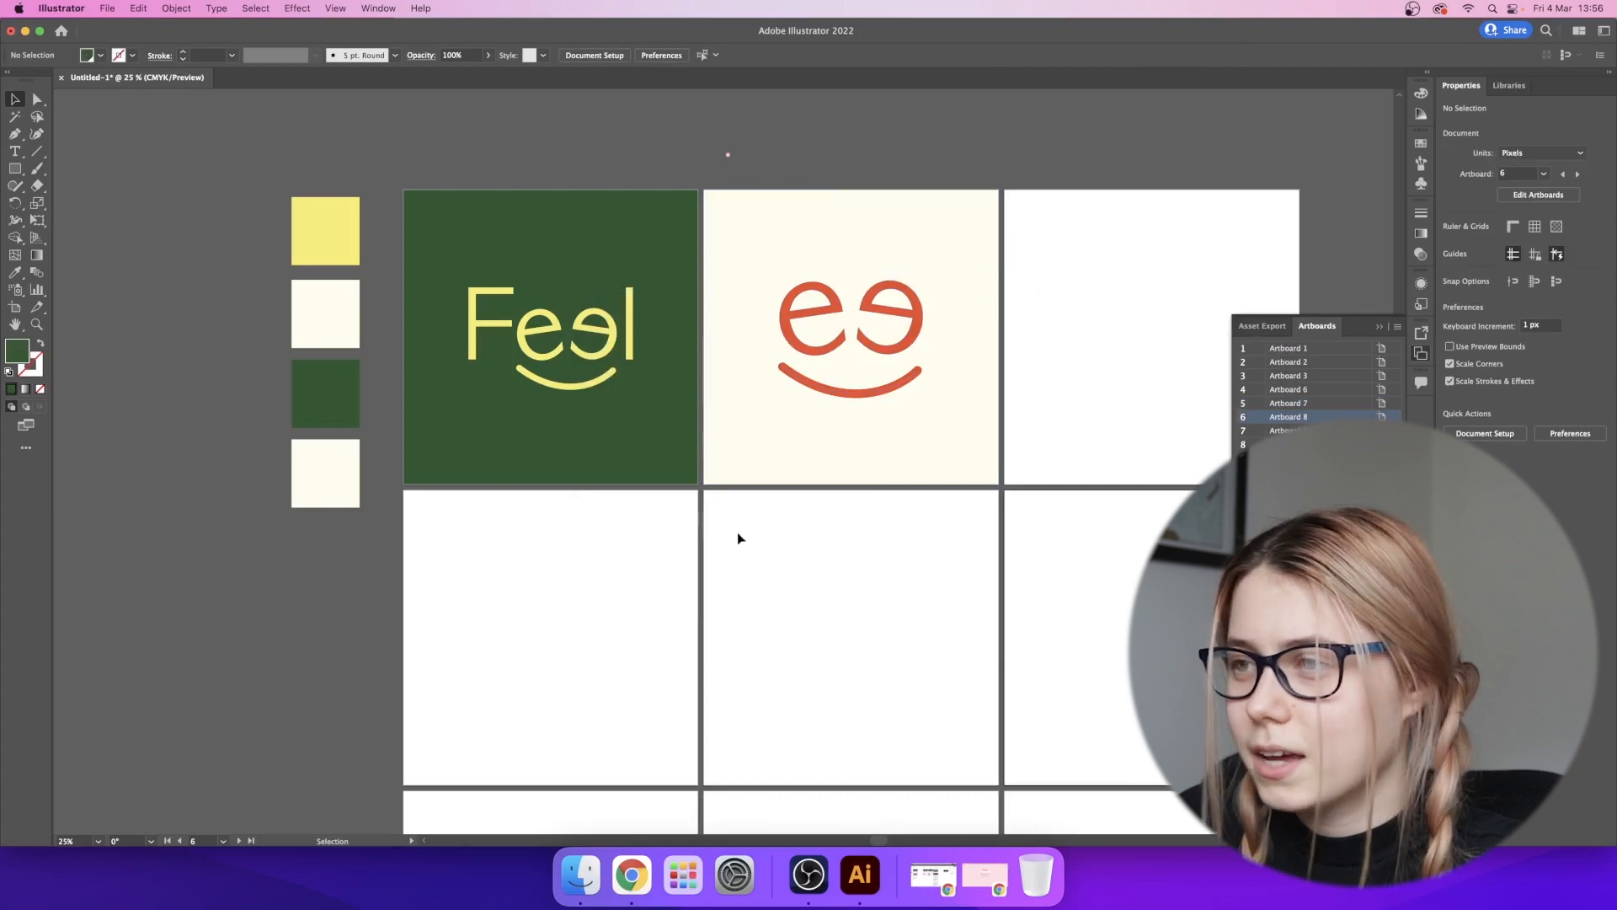
- Duplicate the green and yellow "Feel" design onto the third artboard
{"action": "left_click_drag", "start_coordinate": [436, 518], "coordinate": [657, 182]}
{"action": "left_click_drag", "start_coordinate": [578, 362], "coordinate": [1179, 360]}
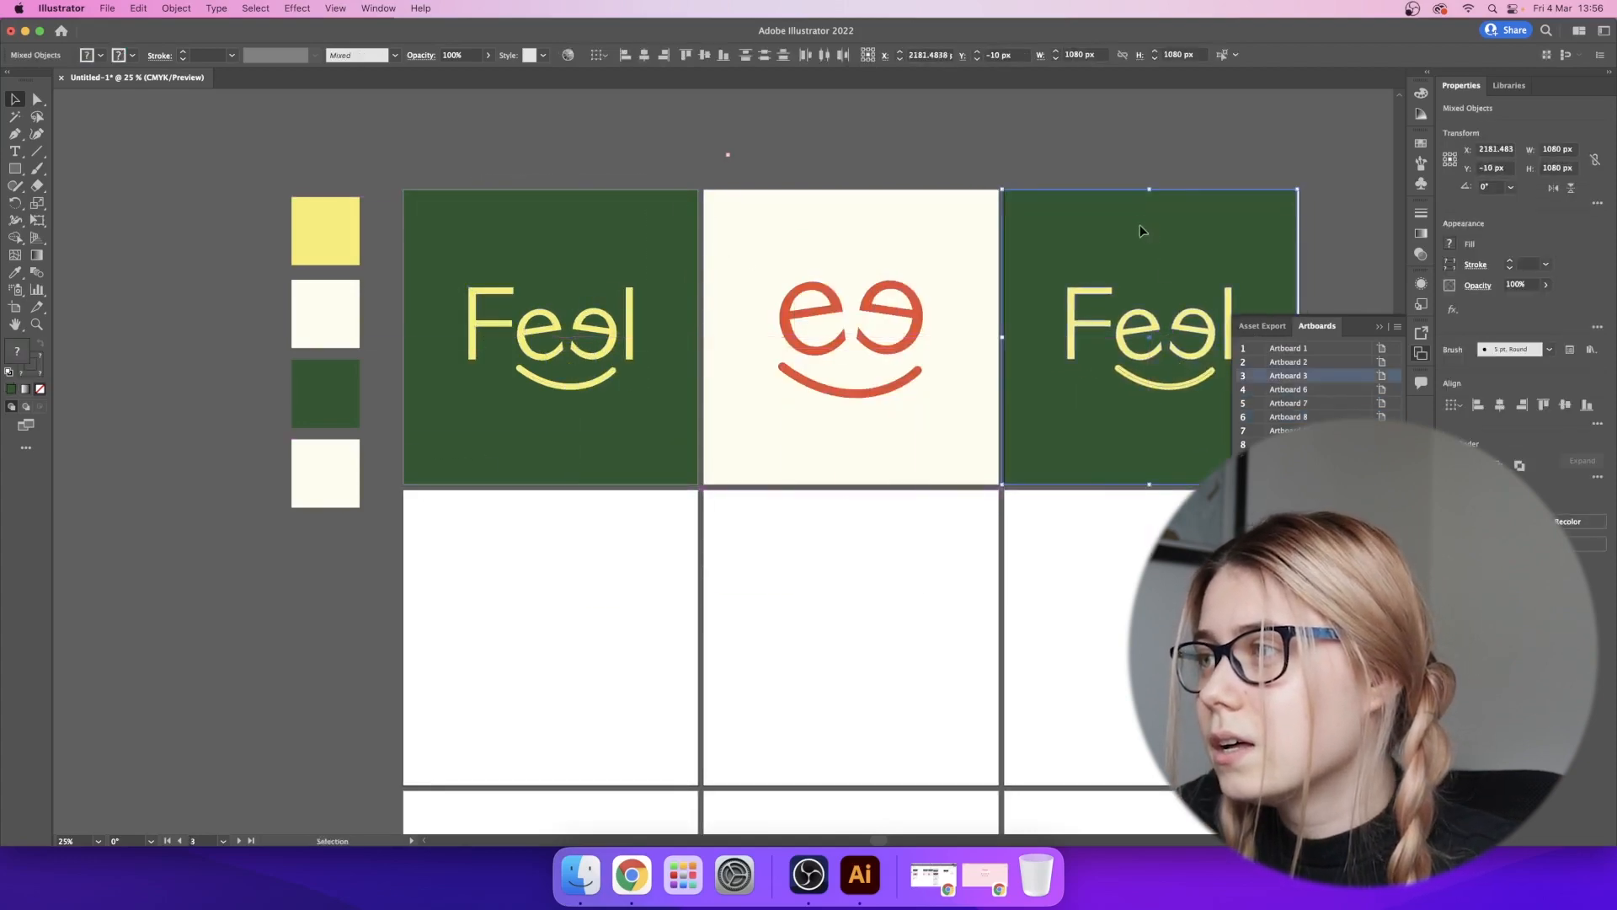
- Align the duplicated "Feel" design with the third artboard and open its advanced Recolor Artwork options
{"action": "left_click_drag", "start_coordinate": [1073, 164], "coordinate": [1247, 428]}
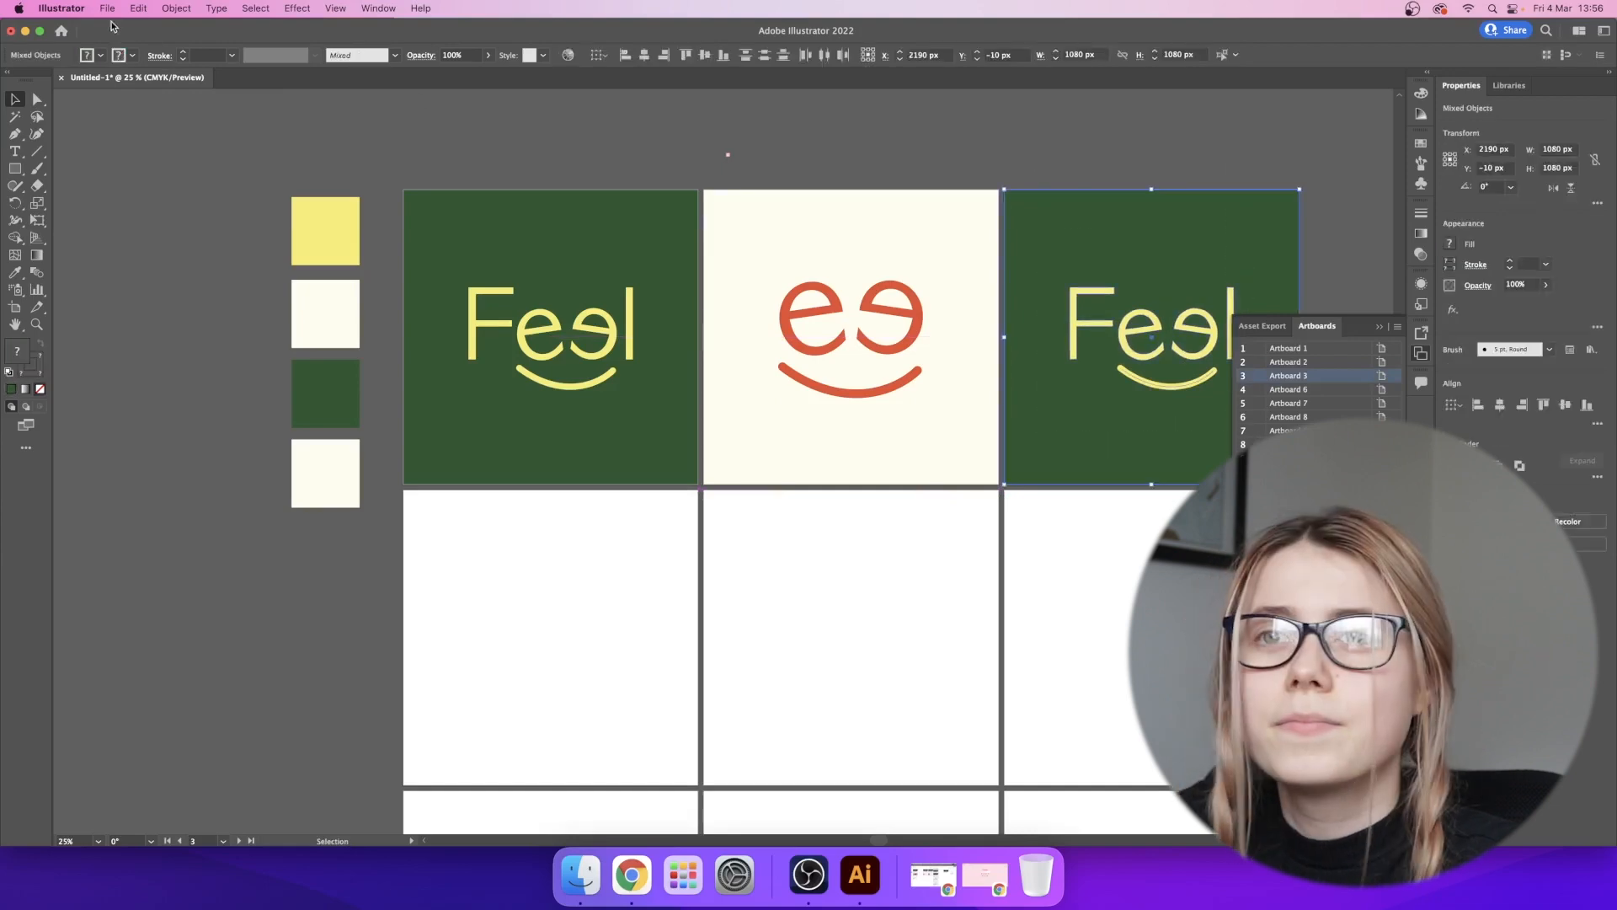
{"action": "left_click", "coordinate": [138, 8]}
{"action": "left_click", "coordinate": [368, 292]}
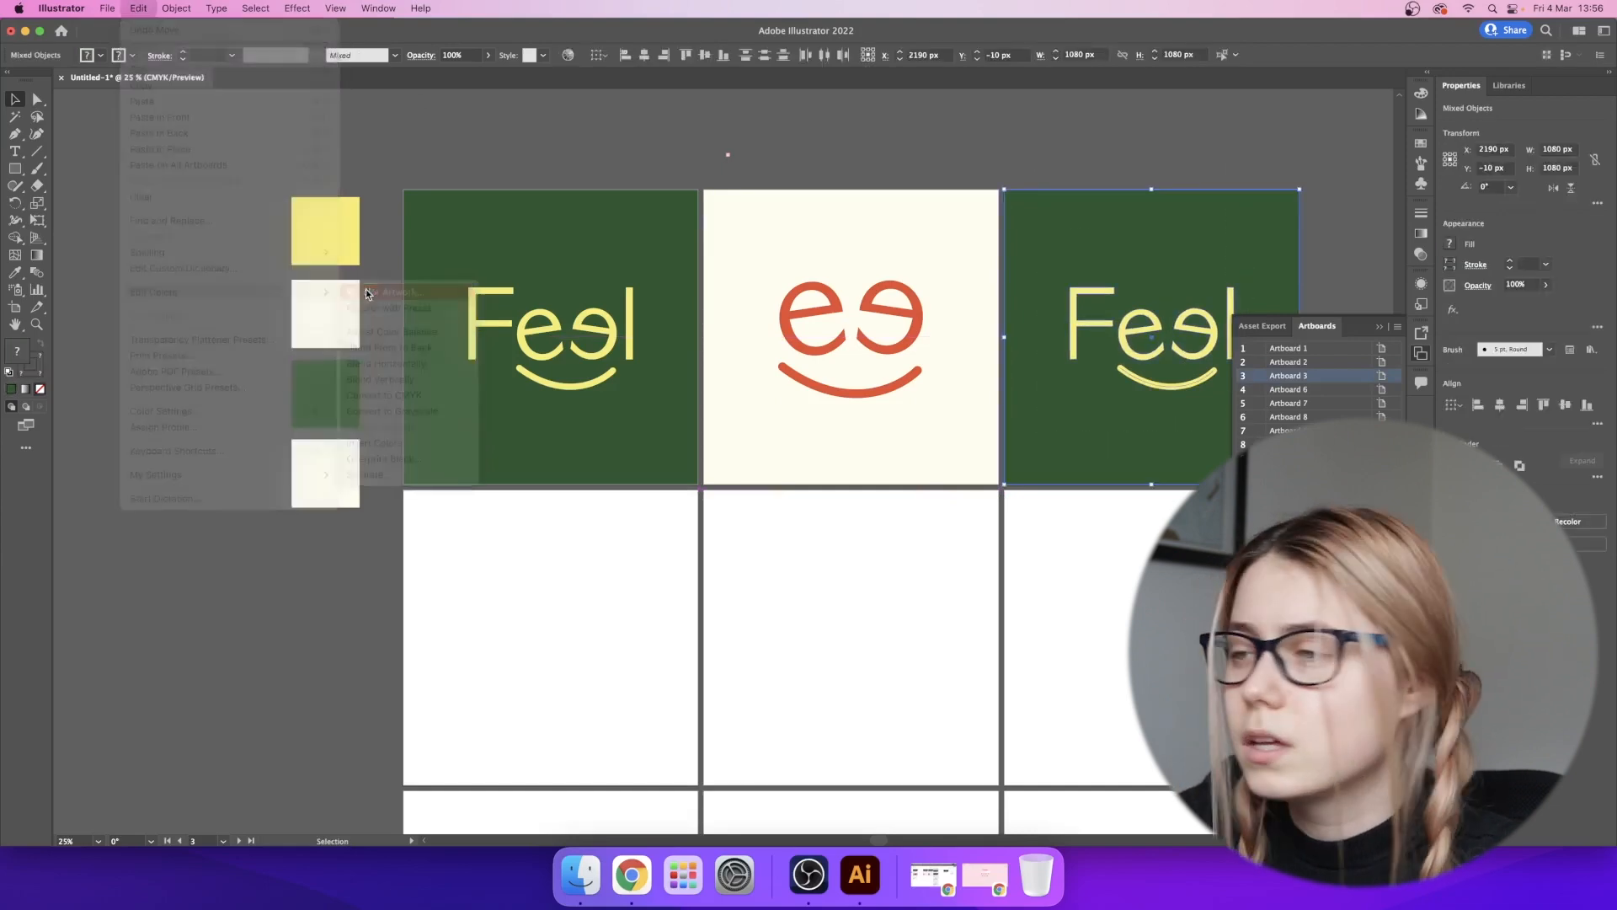
{"action": "left_click", "coordinate": [766, 661]}
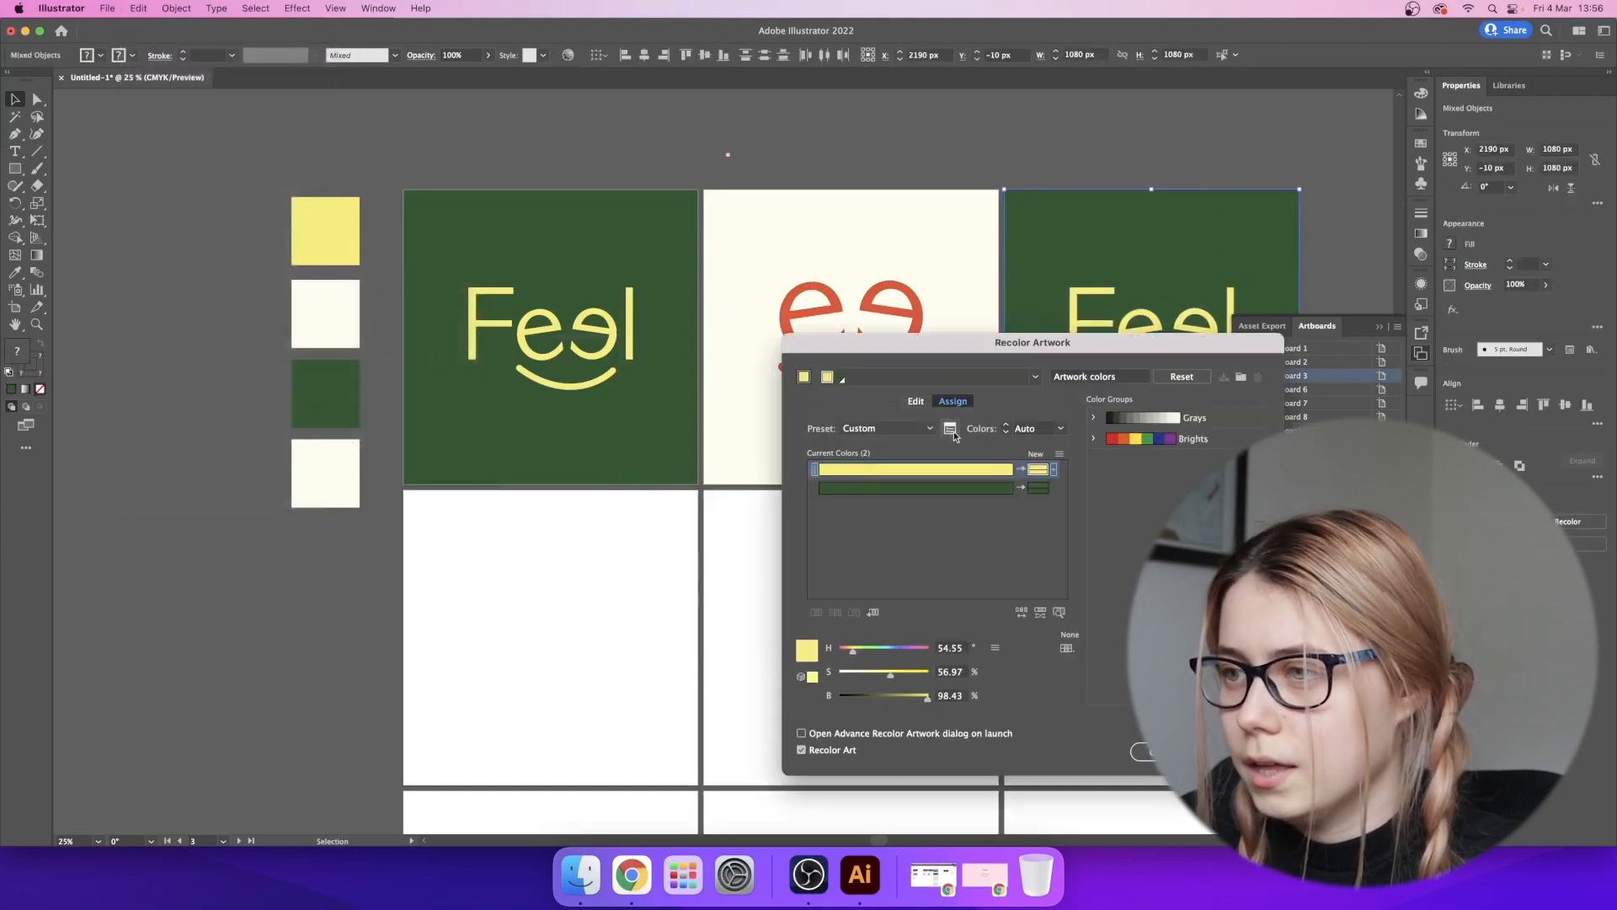
- Swap the design's green and yellow, and replace the green with the orange-red C=0 M=80 Y=85 K=0 swatch
{"action": "left_click_drag", "start_coordinate": [1034, 489], "coordinate": [1038, 469]}
{"action": "double_click", "coordinate": [1038, 469]}
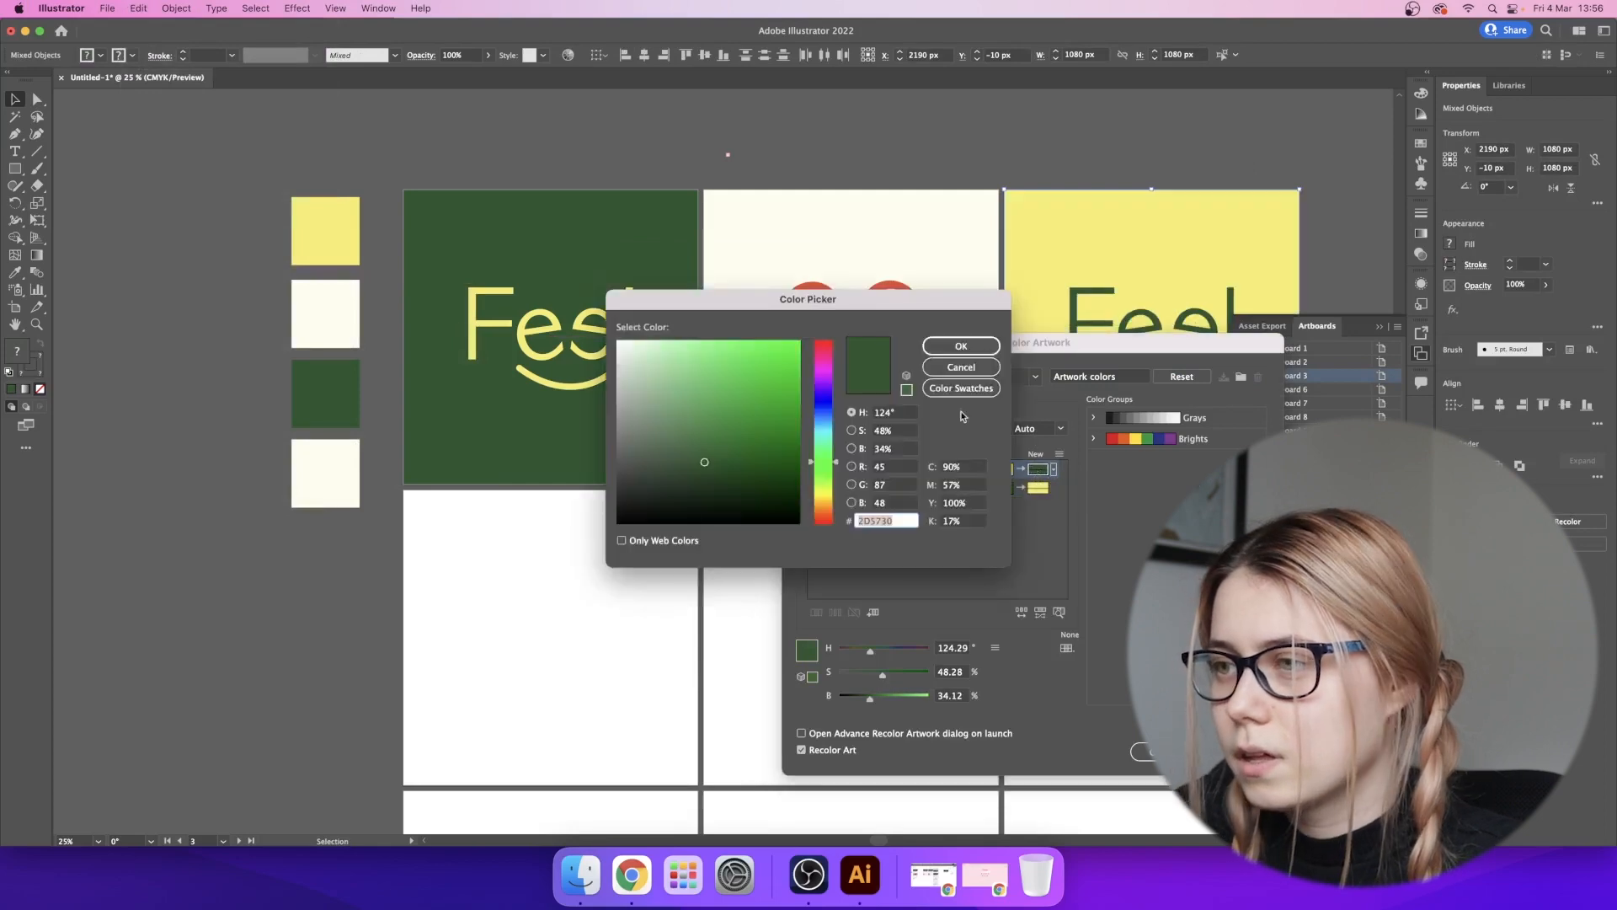
{"action": "left_click", "coordinate": [961, 389]}
{"action": "left_click", "coordinate": [664, 369]}
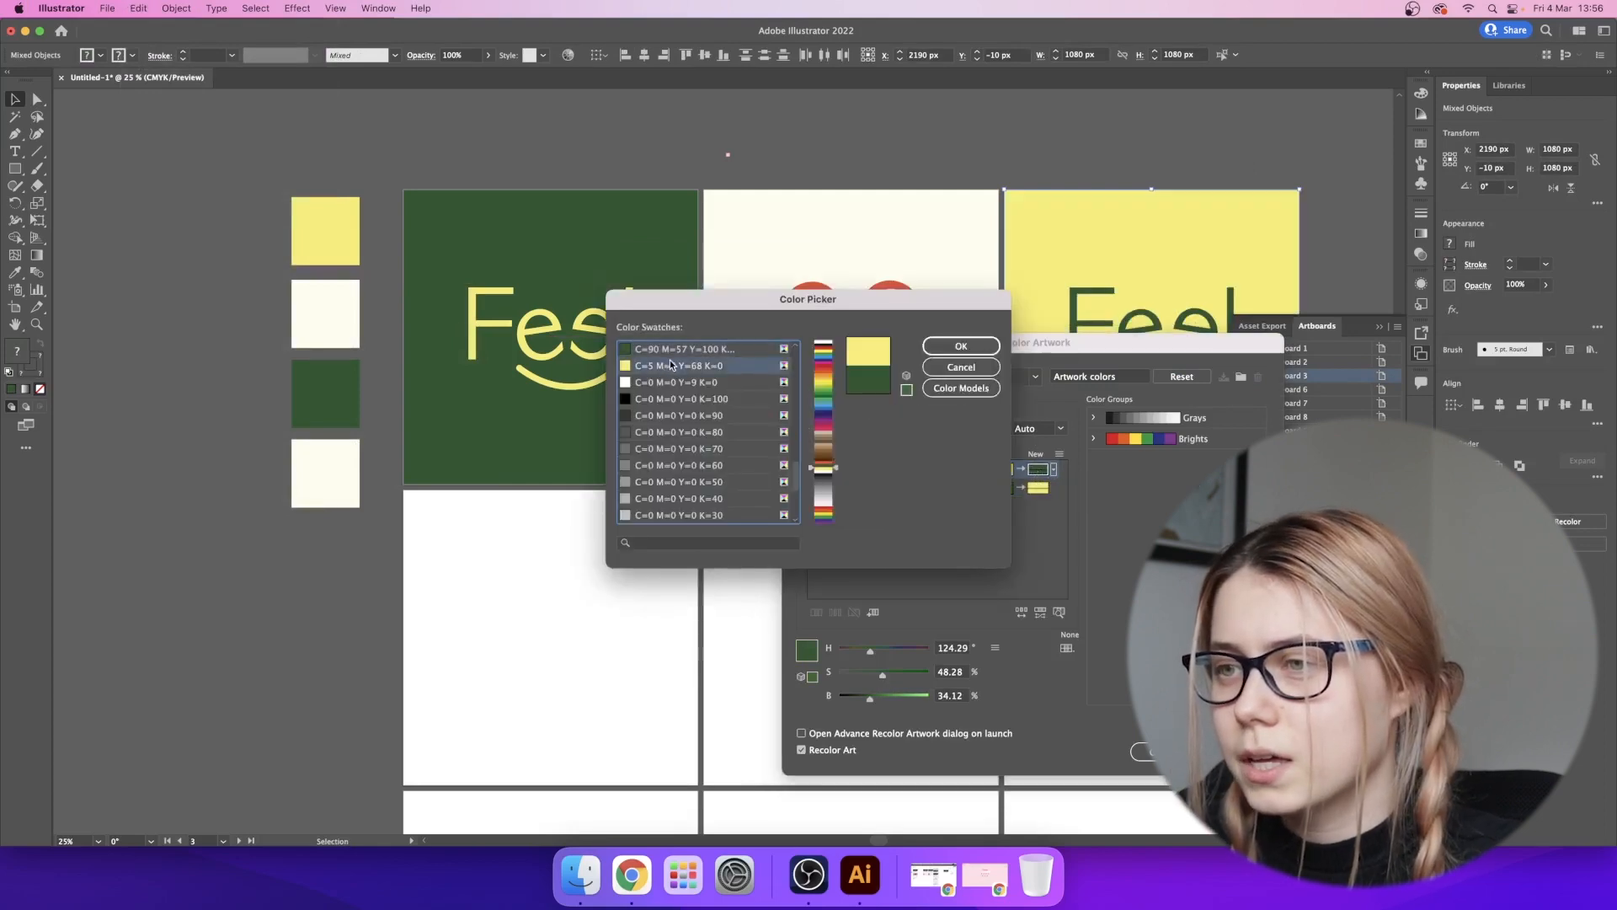
{"action": "scroll", "coordinate": [670, 364], "scroll_direction": "up", "scroll_amount": 1}
{"action": "left_click", "coordinate": [701, 362]}
{"action": "left_click", "coordinate": [694, 351]}
{"action": "left_click", "coordinate": [946, 346]}
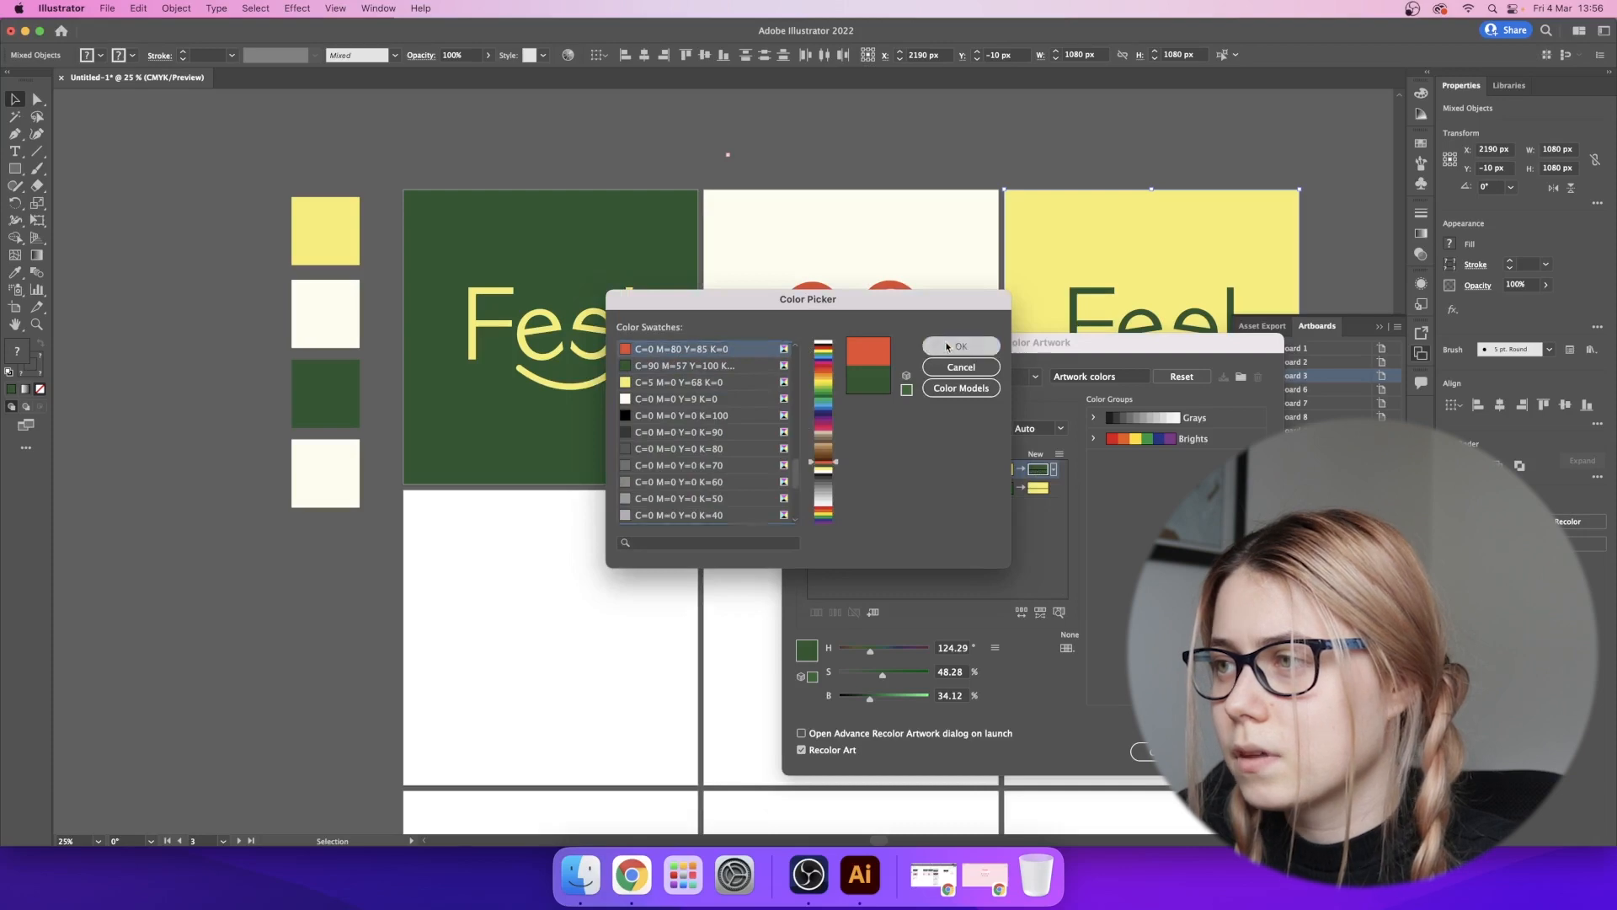
- Swap the new colours to give yellow lettering on an orange-red background, and apply the recolouring
{"action": "left_click_drag", "start_coordinate": [1037, 469], "coordinate": [1038, 488]}
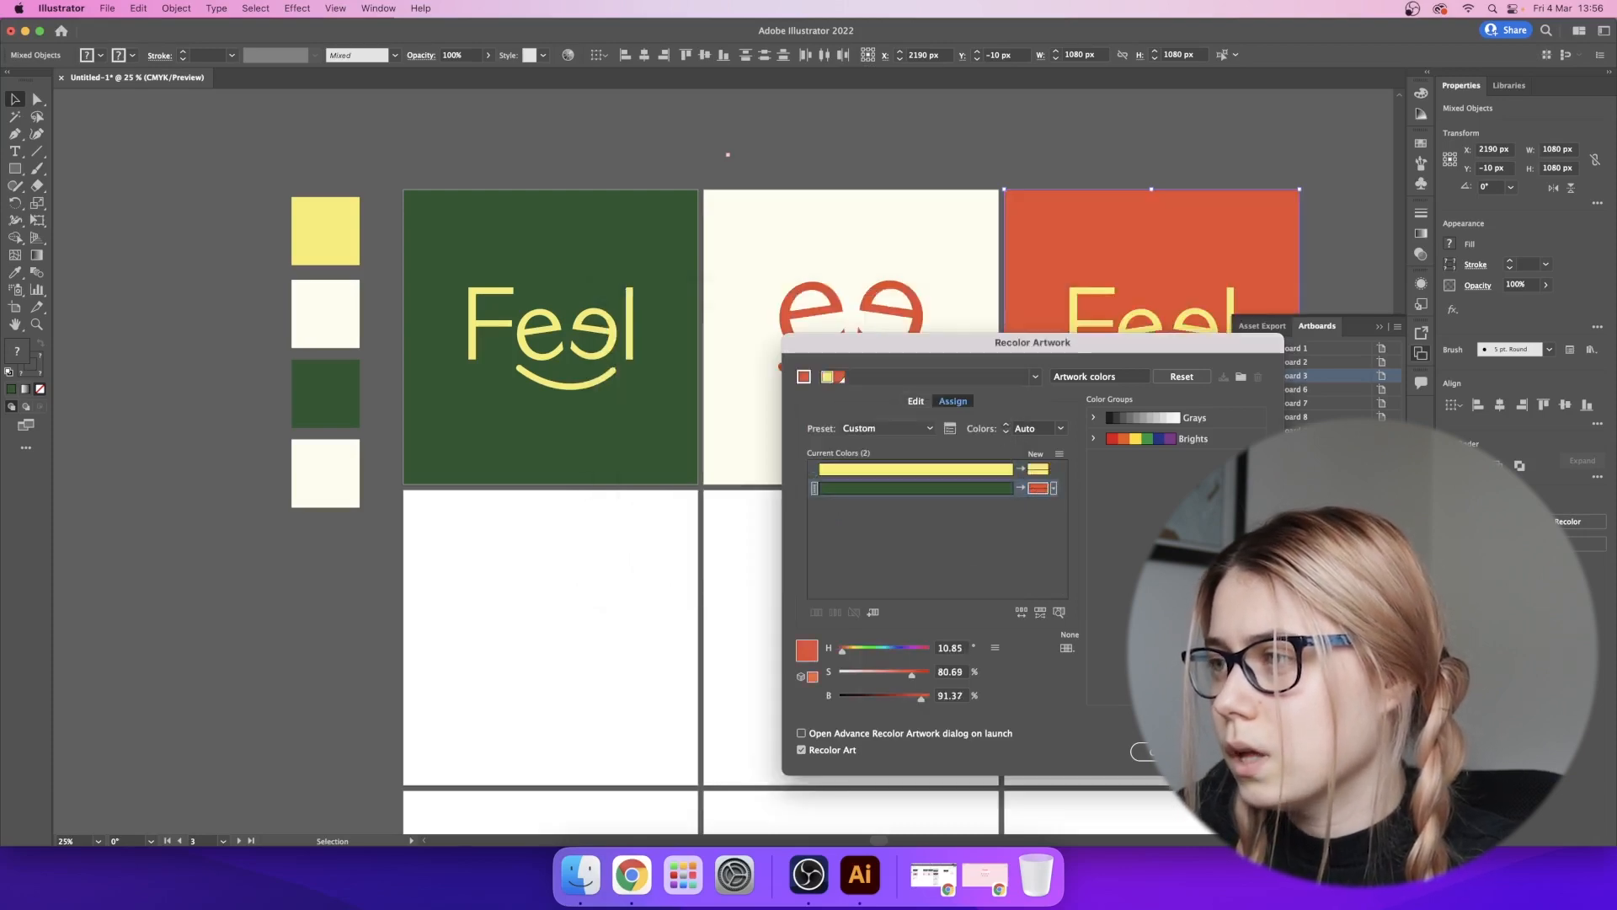
{"action": "left_click", "coordinate": [1232, 752]}
{"action": "left_click", "coordinate": [1379, 326]}
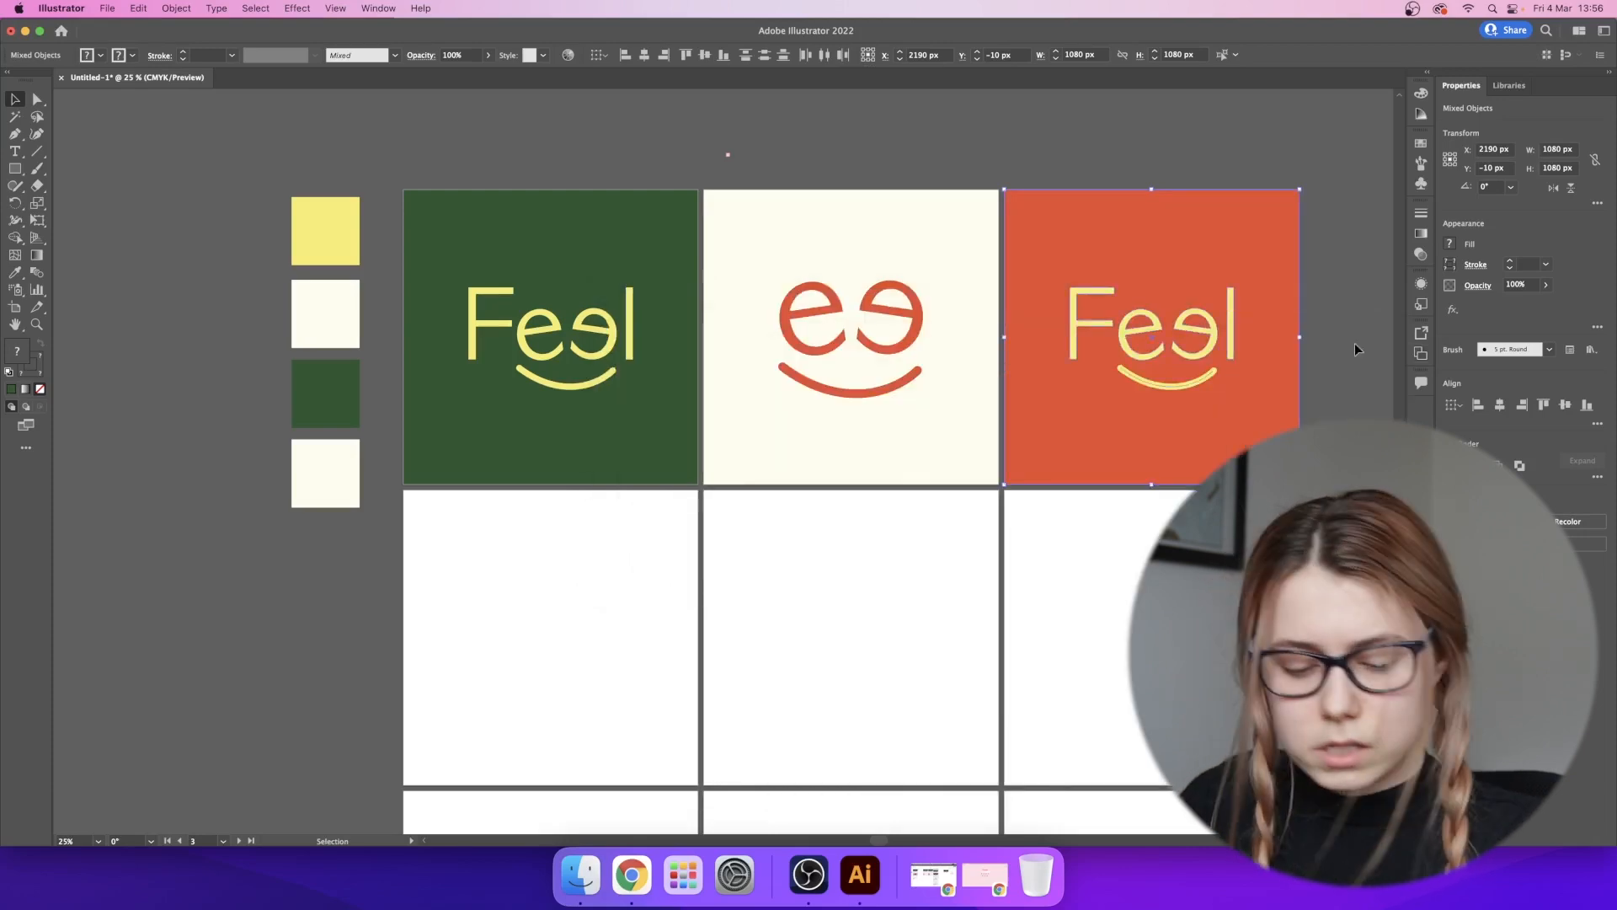
- Copy the orange-red "ee" smiley onto the artboard below and narrow it to about 362 px wide
{"action": "left_click", "coordinate": [1049, 519]}
{"action": "scroll", "coordinate": [747, 396], "scroll_direction": "down", "scroll_amount": 2}
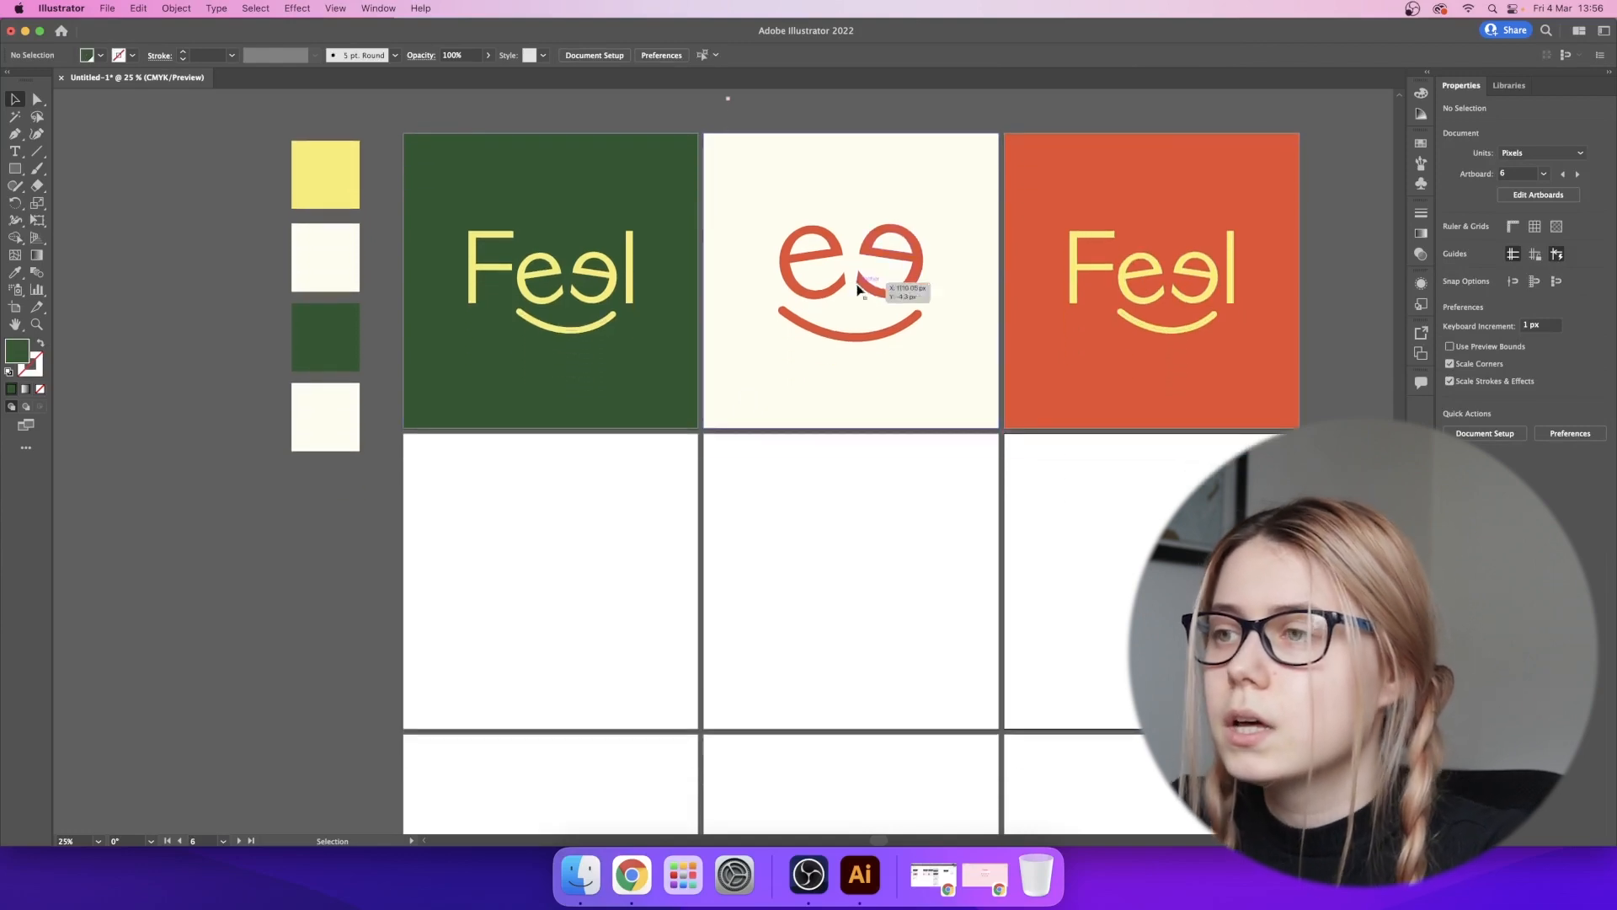
{"action": "left_click", "coordinate": [895, 302]}
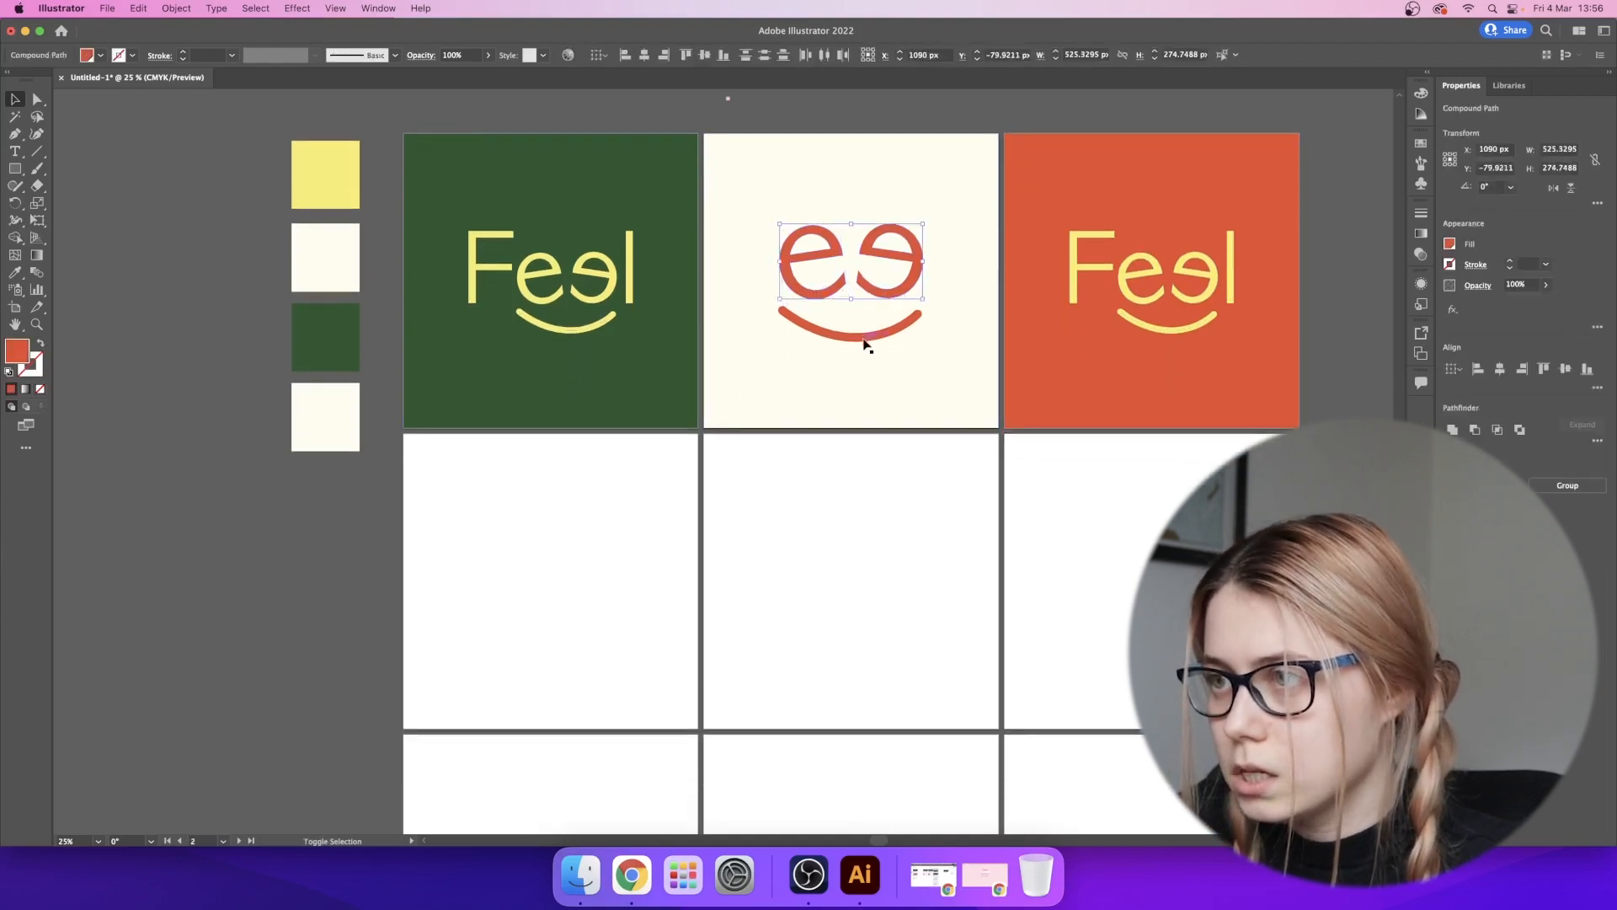
{"action": "left_click_drag", "start_coordinate": [865, 343], "coordinate": [809, 596]}
{"action": "left_click_drag", "start_coordinate": [867, 534], "coordinate": [823, 536]}
- Duplicate the narrowed "ee" smiley and place the copy beside it on the same artboard
{"action": "key", "text": "super+c"}
{"action": "key", "text": "super+v"}
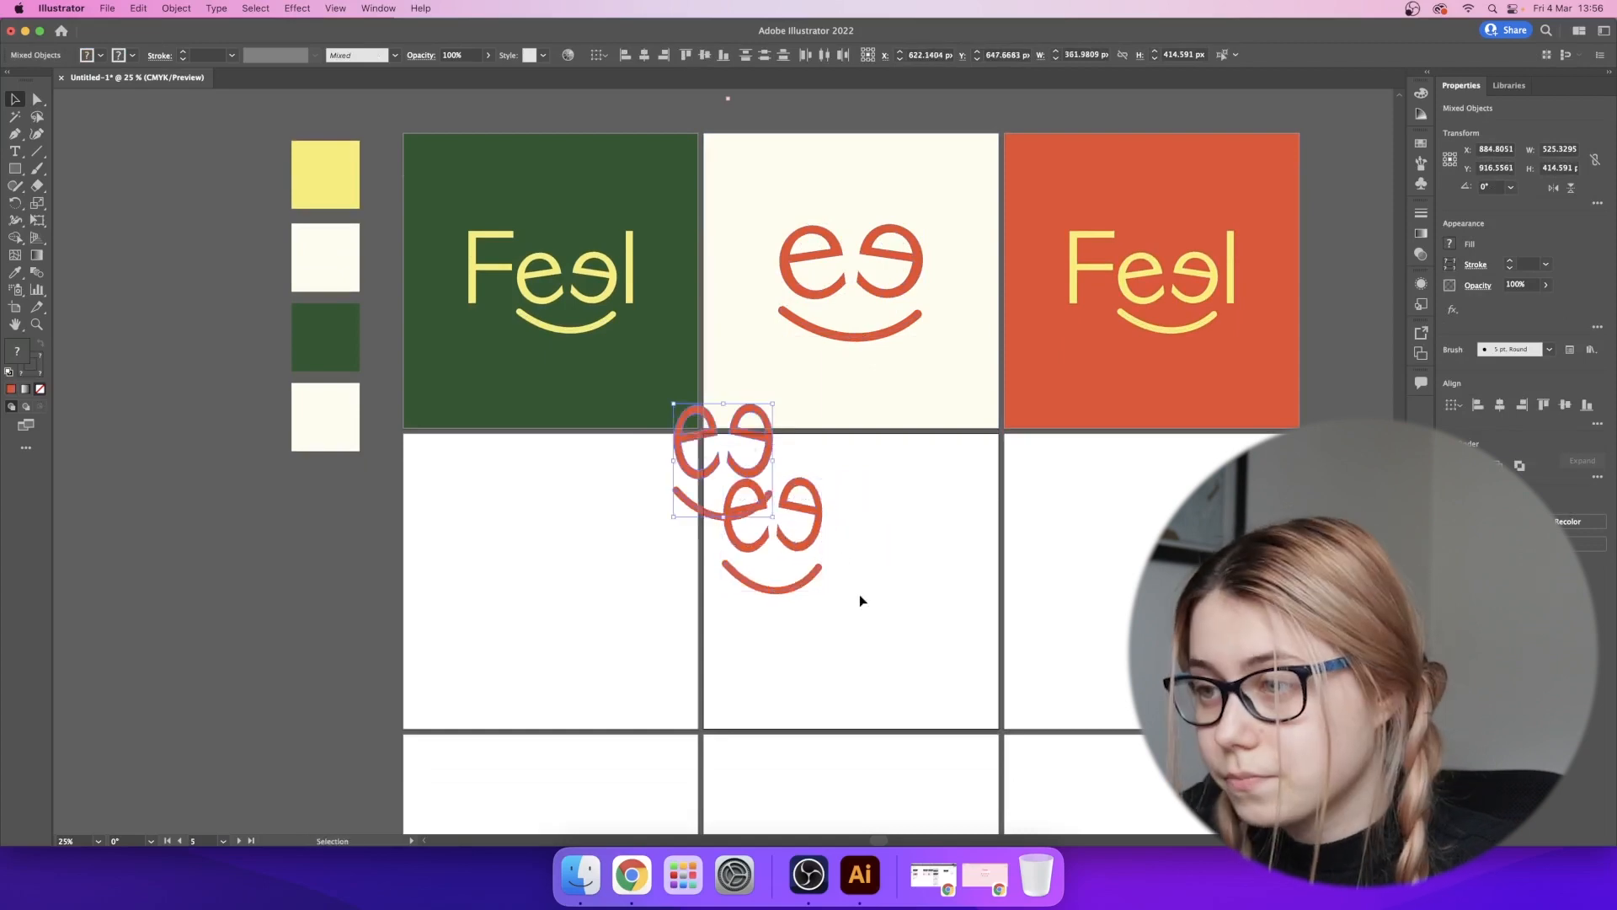
{"action": "left_click_drag", "start_coordinate": [762, 470], "coordinate": [927, 538]}
- Try reflecting the second smiley across the horizontal axis and undo it
{"action": "right_click", "coordinate": [927, 537]}
{"action": "mouse_move", "coordinate": [999, 700]}
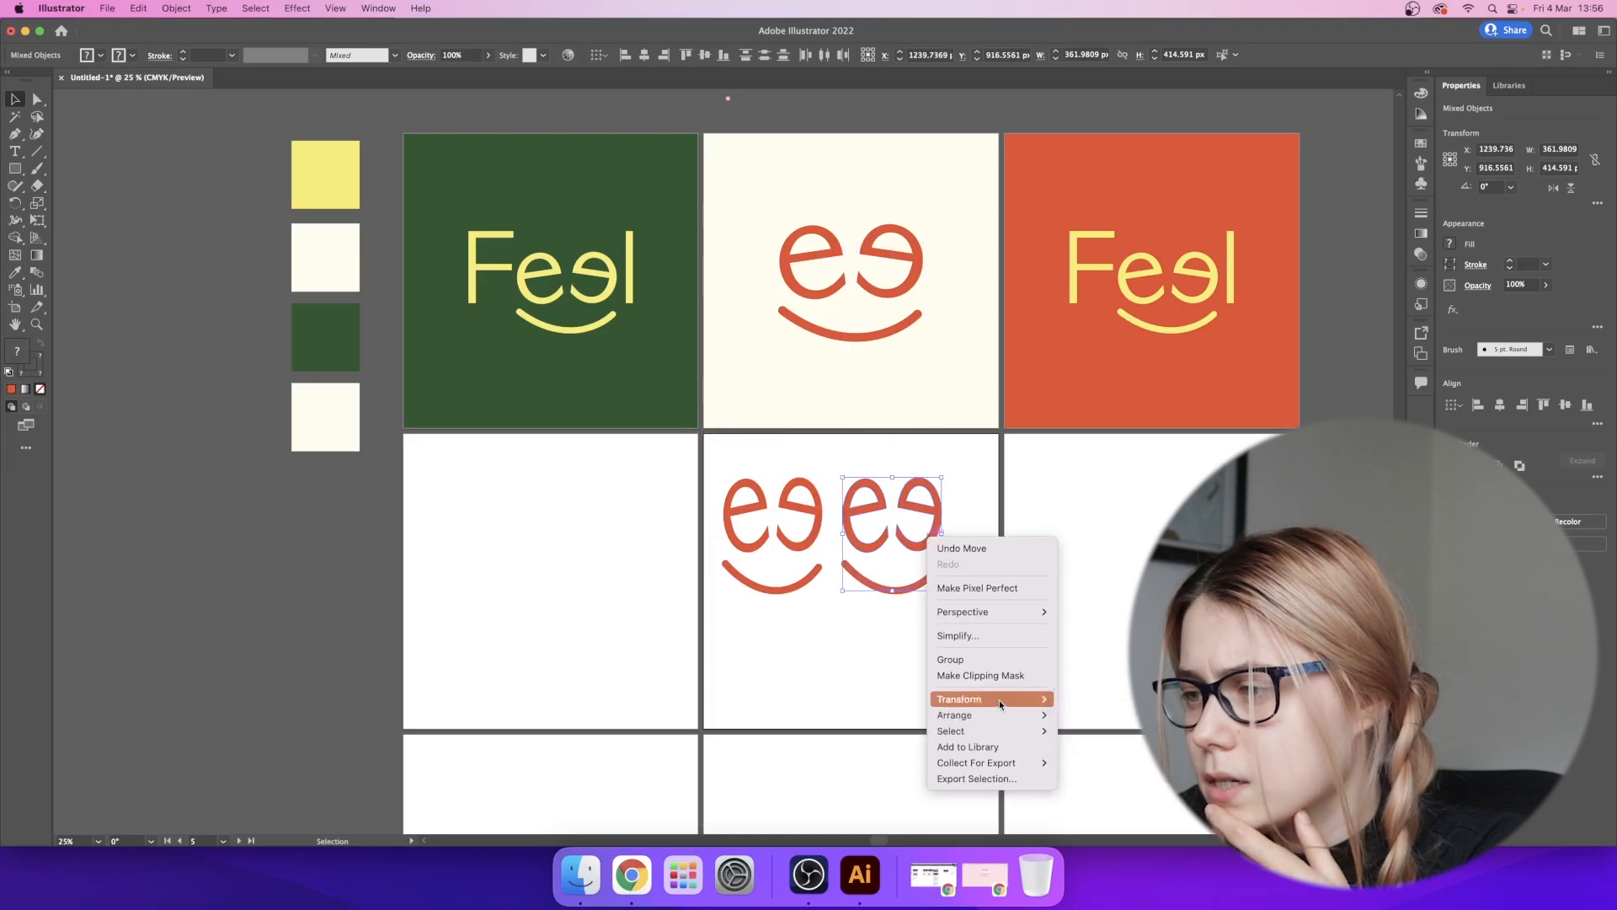
{"action": "left_click", "coordinate": [1082, 752]}
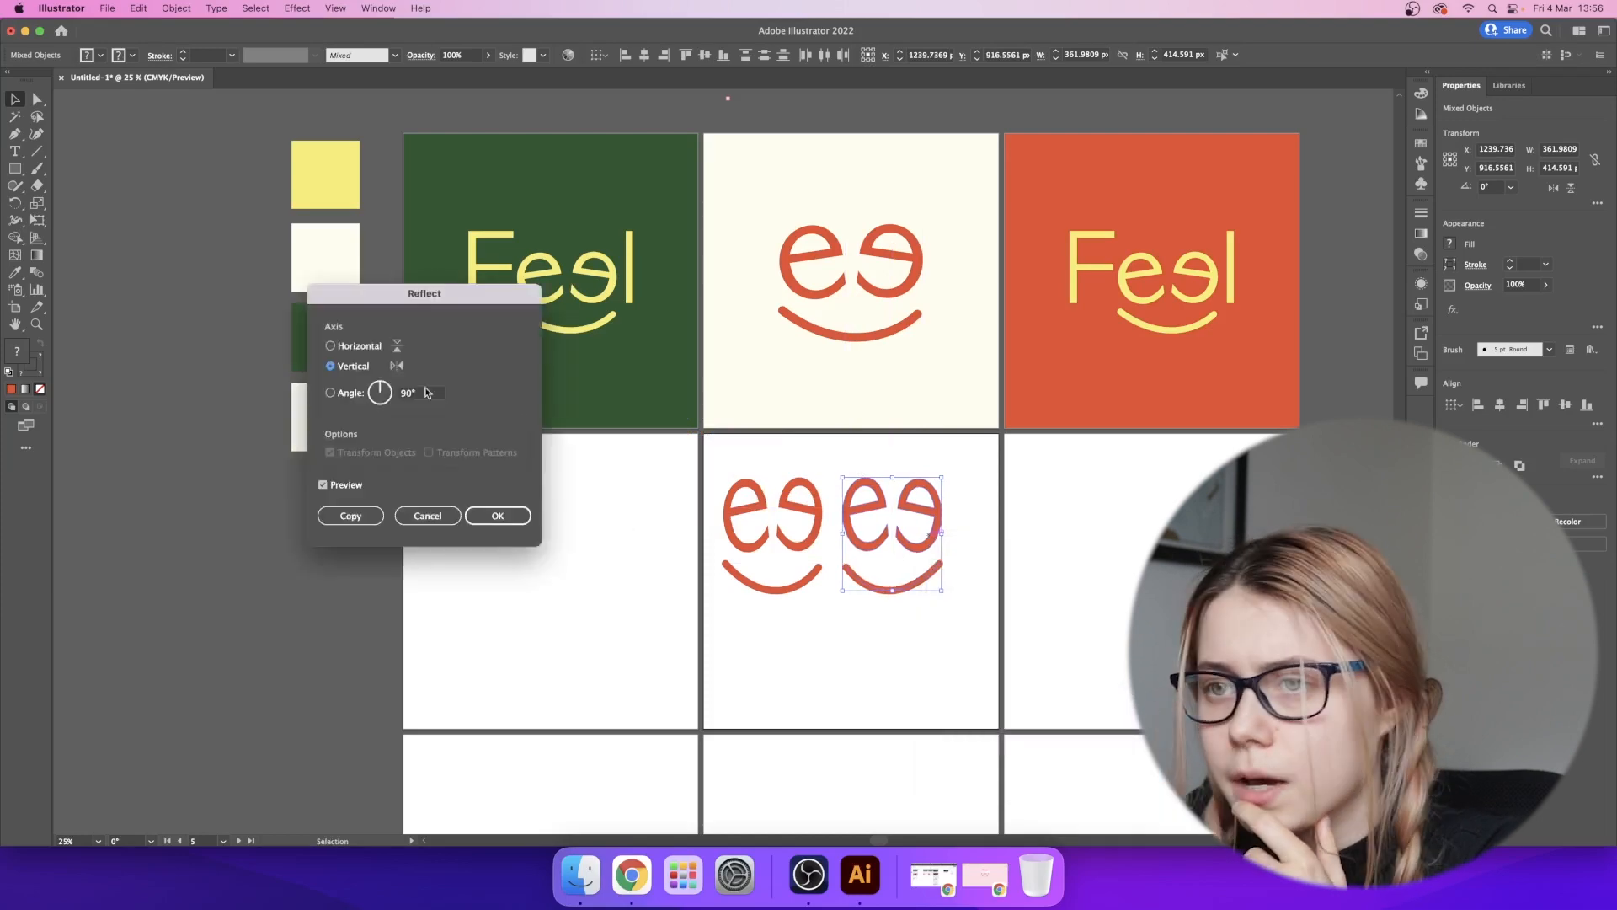
{"action": "left_click", "coordinate": [331, 346]}
{"action": "left_click", "coordinate": [509, 511]}
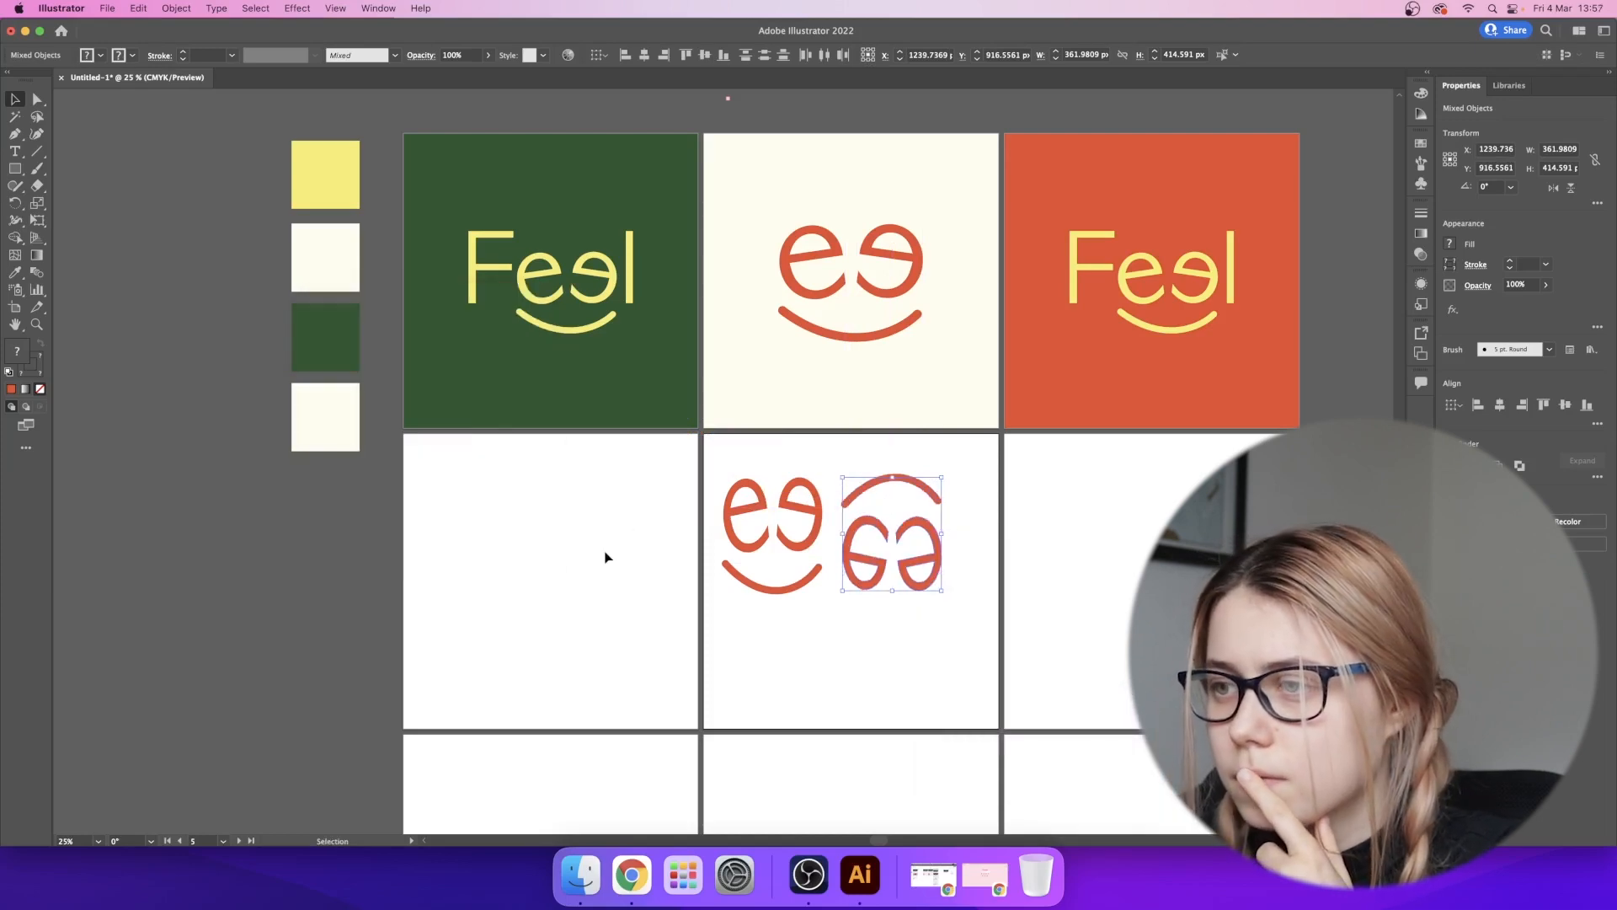
{"action": "left_click", "coordinate": [613, 554]}
{"action": "key", "text": "cmd+z"}
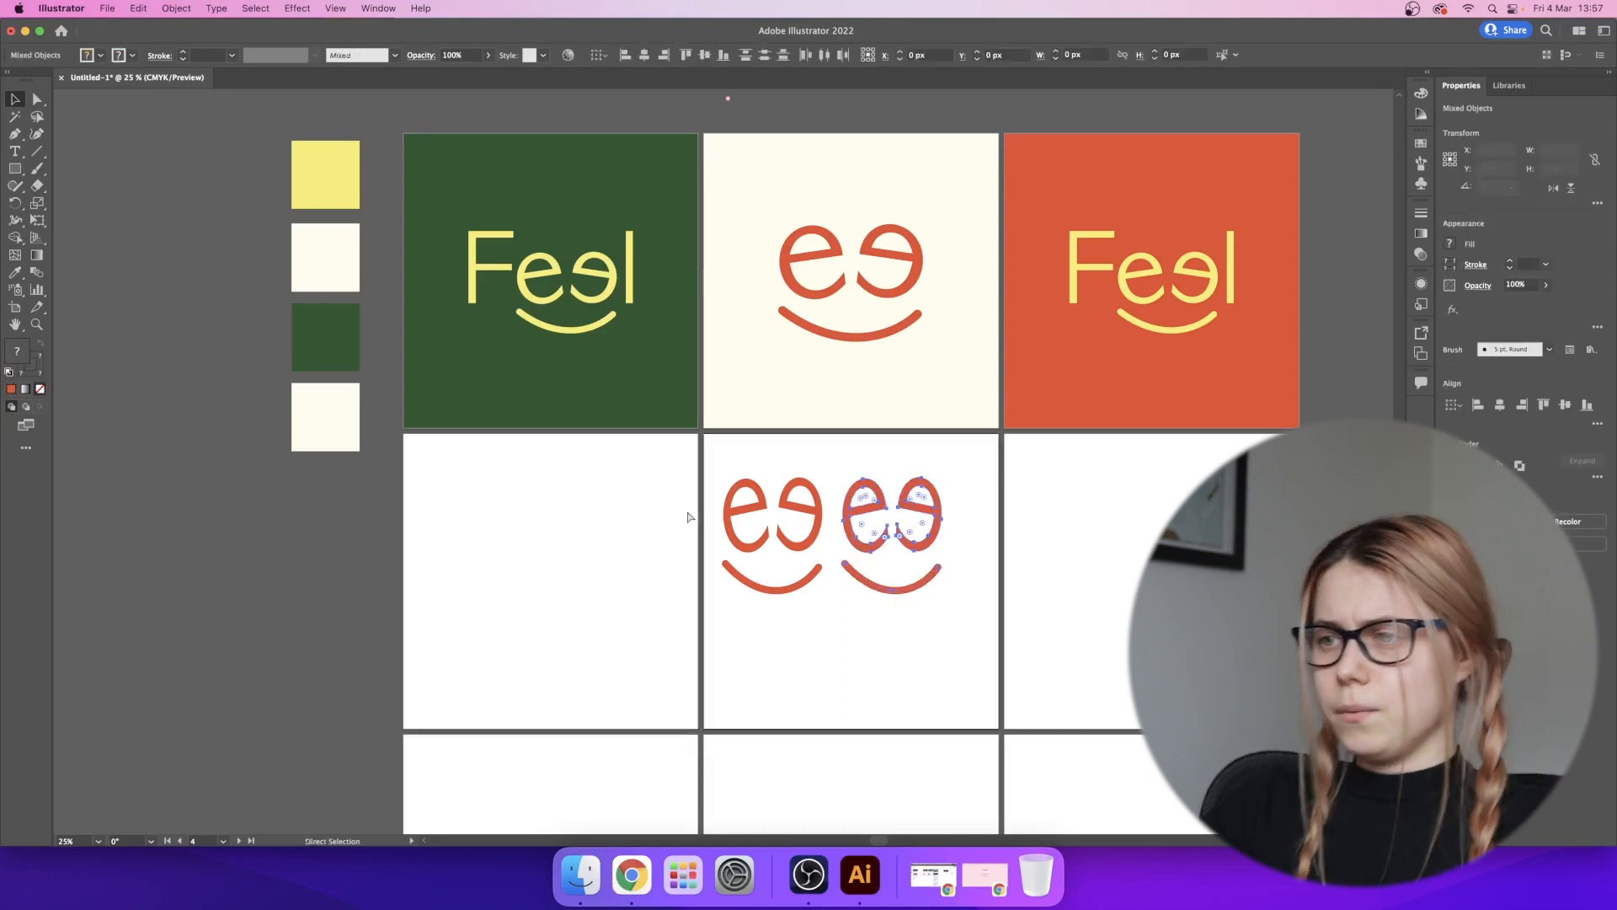
- Make a new pattern from the two side-by-side "ee" smileys
{"action": "left_click_drag", "start_coordinate": [679, 472], "coordinate": [1052, 649]}
{"action": "left_click", "coordinate": [138, 9]}
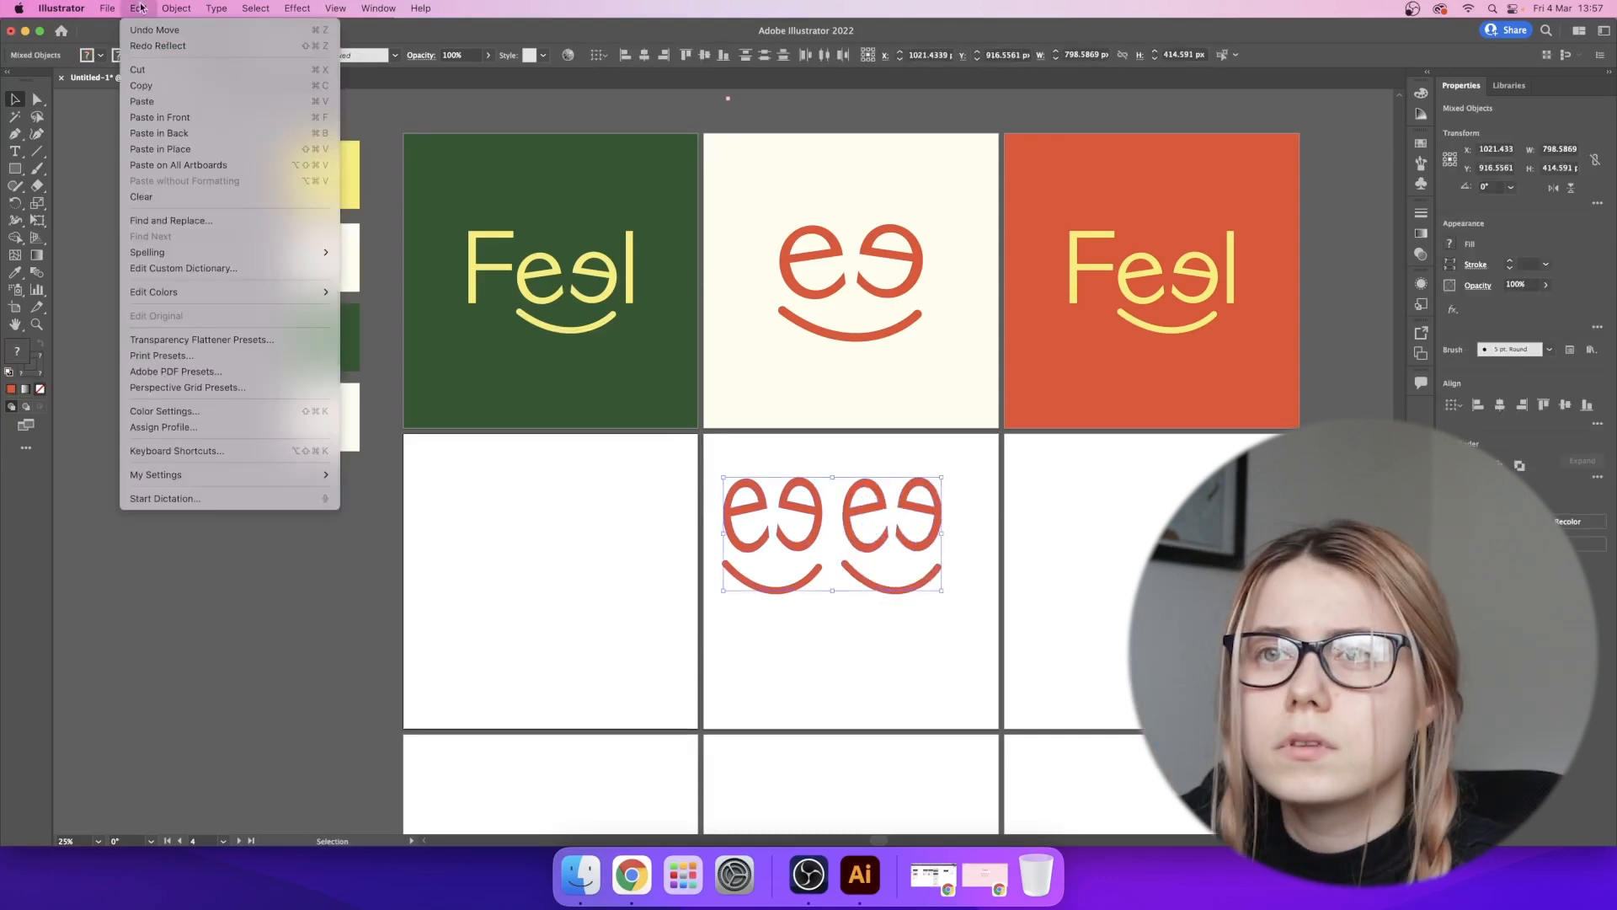
{"action": "mouse_move", "coordinate": [198, 299]}
{"action": "mouse_move", "coordinate": [179, 17]}
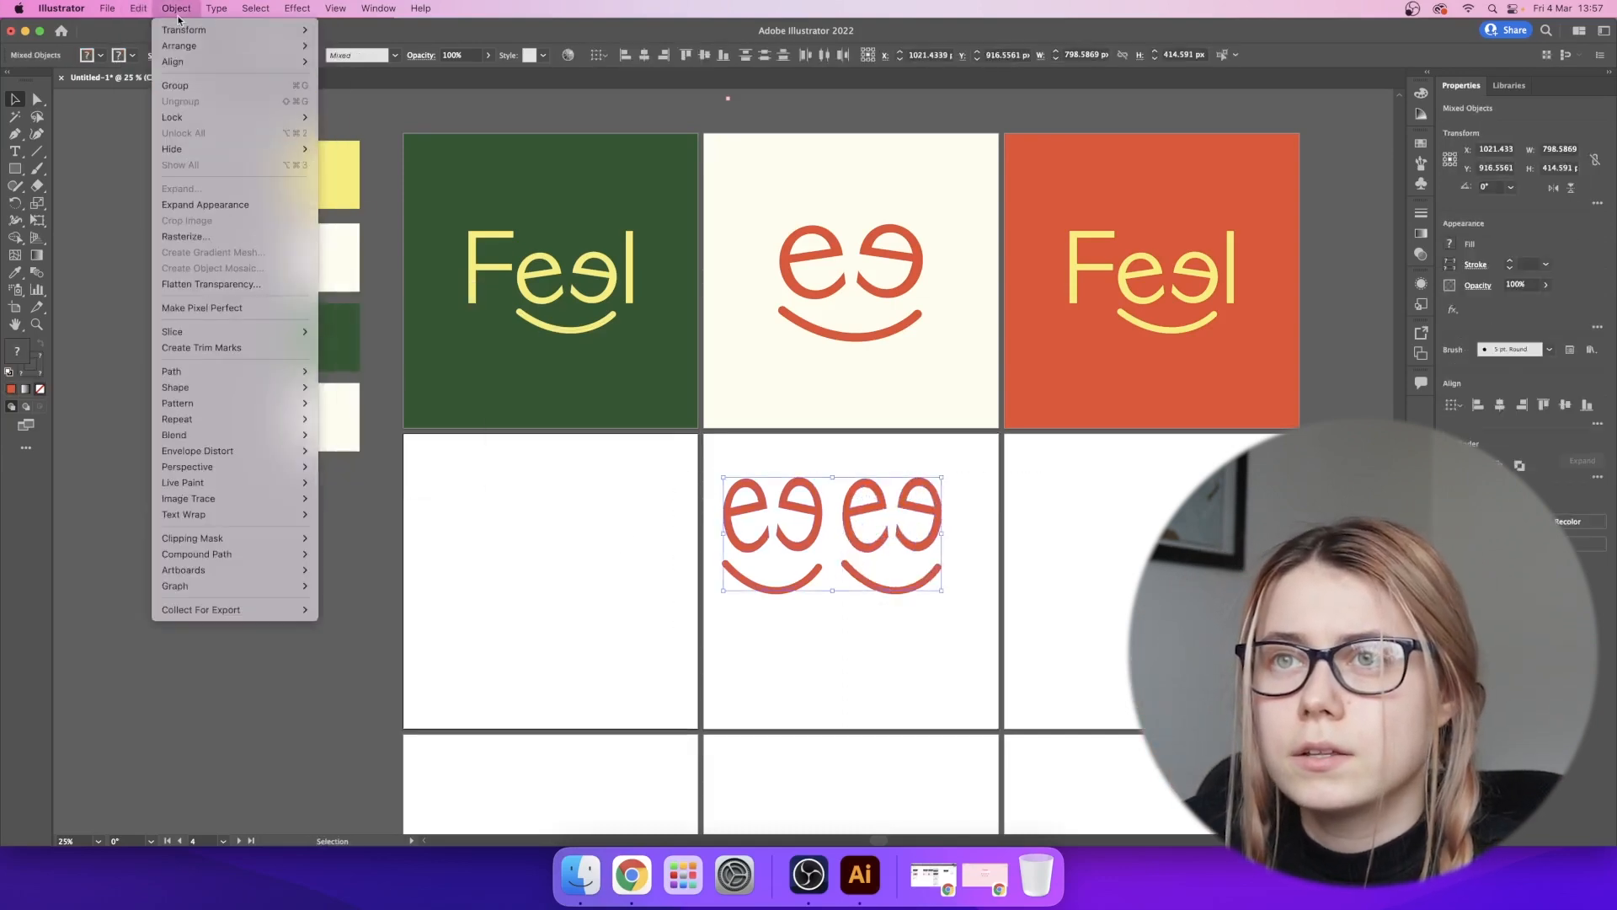
{"action": "mouse_move", "coordinate": [244, 403]}
{"action": "left_click", "coordinate": [345, 403]}
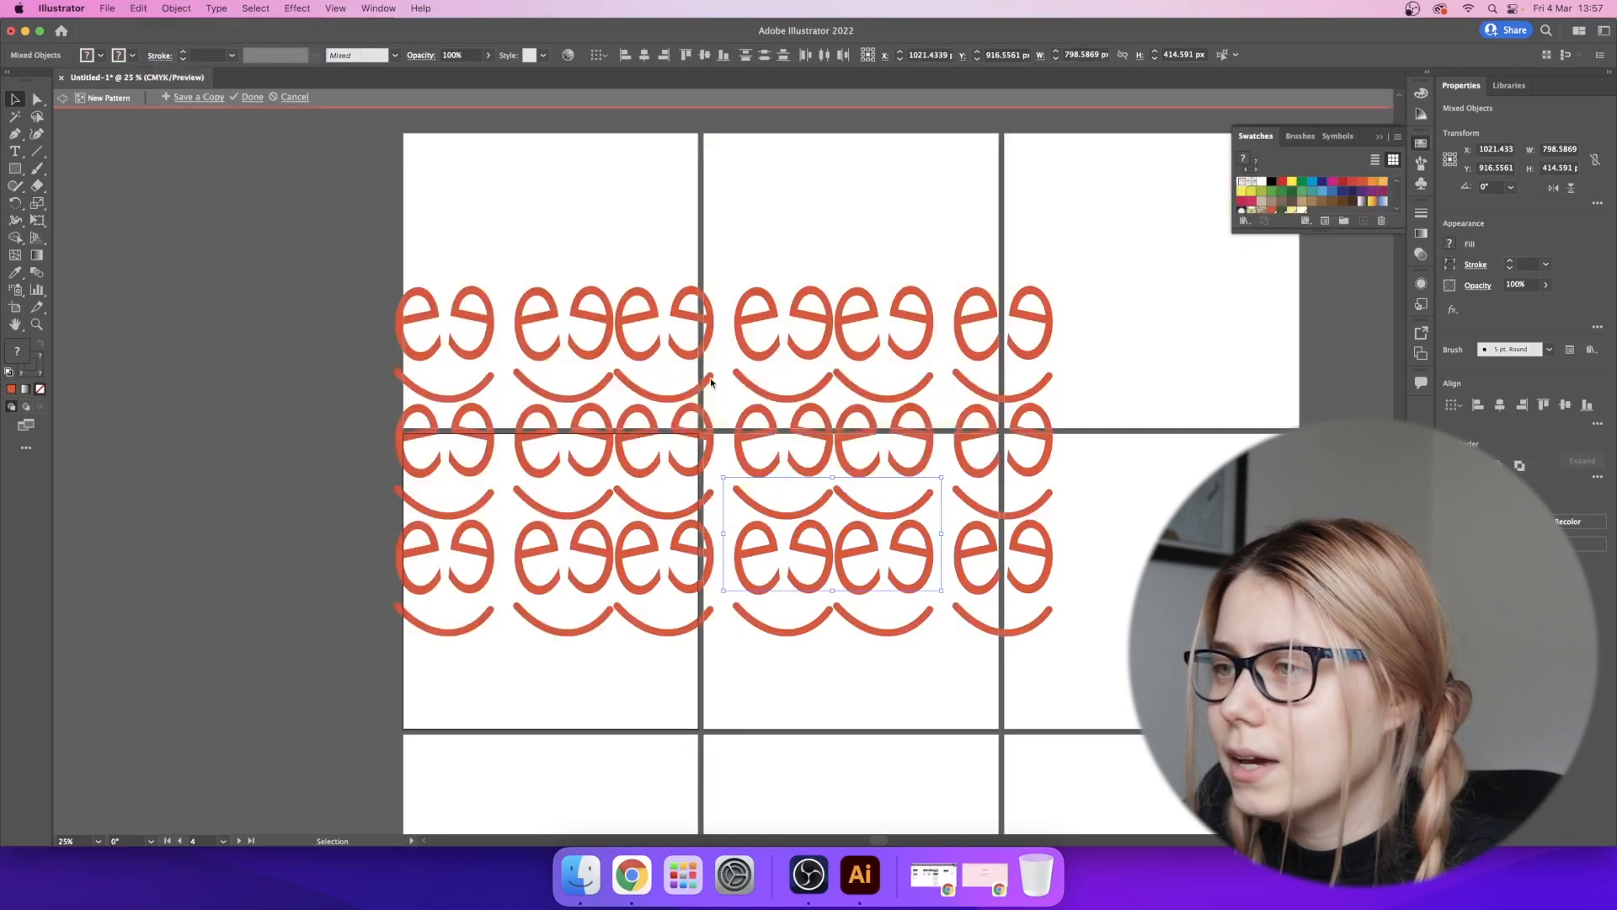
{"action": "left_click", "coordinate": [947, 469]}
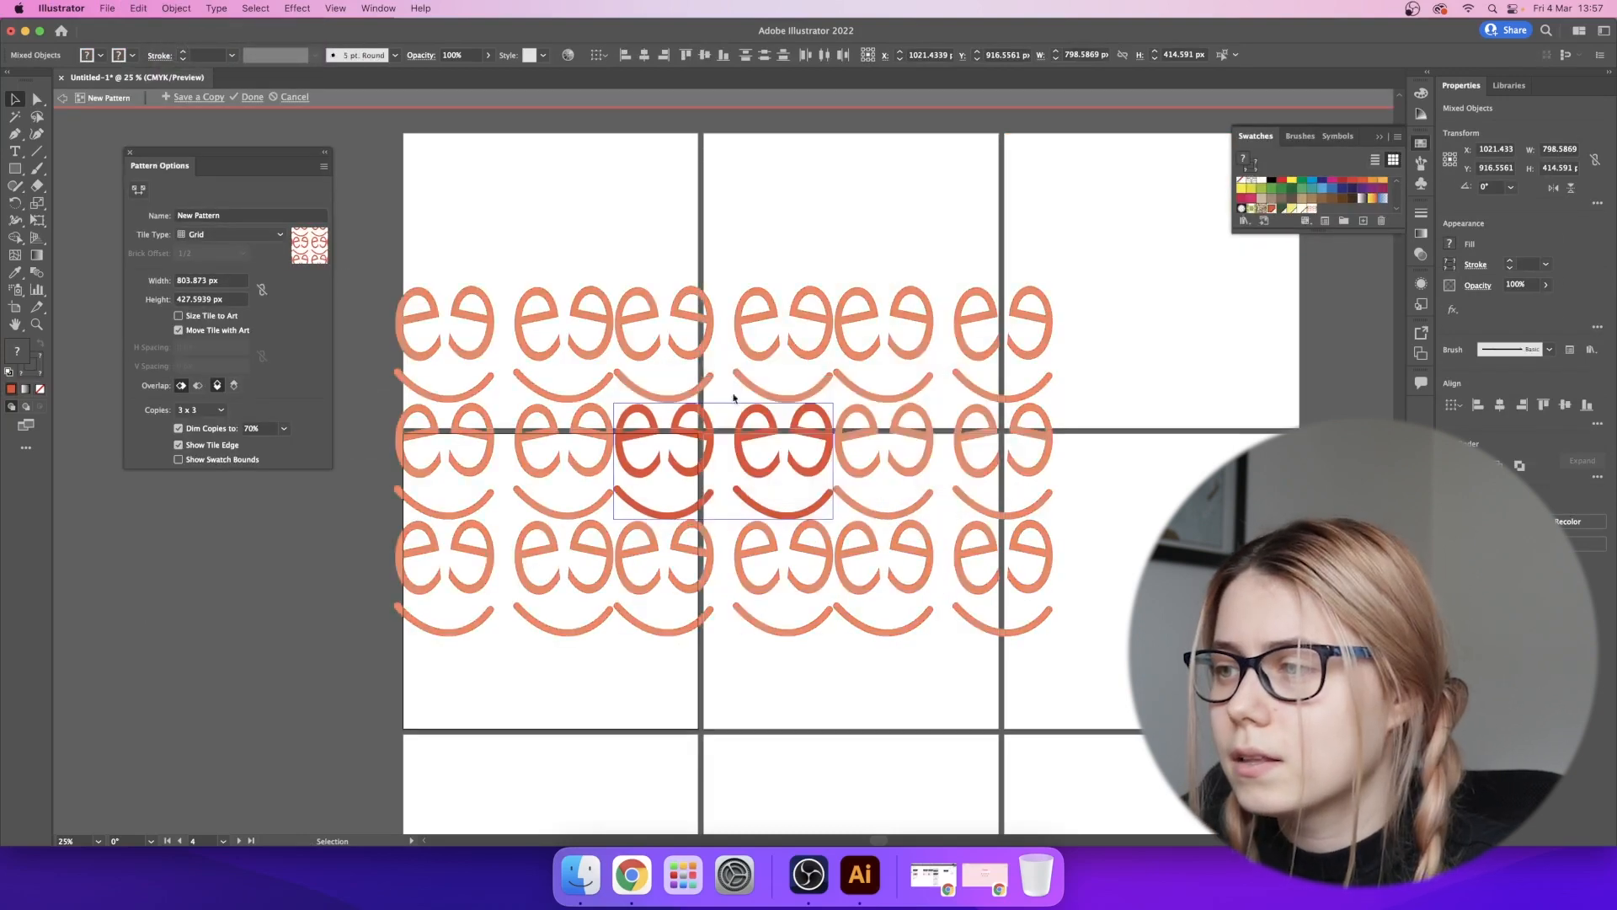
- Try the Brick by Column tile type on the two-smiley pattern and set it to Brick by Row
{"action": "left_click", "coordinate": [240, 234]}
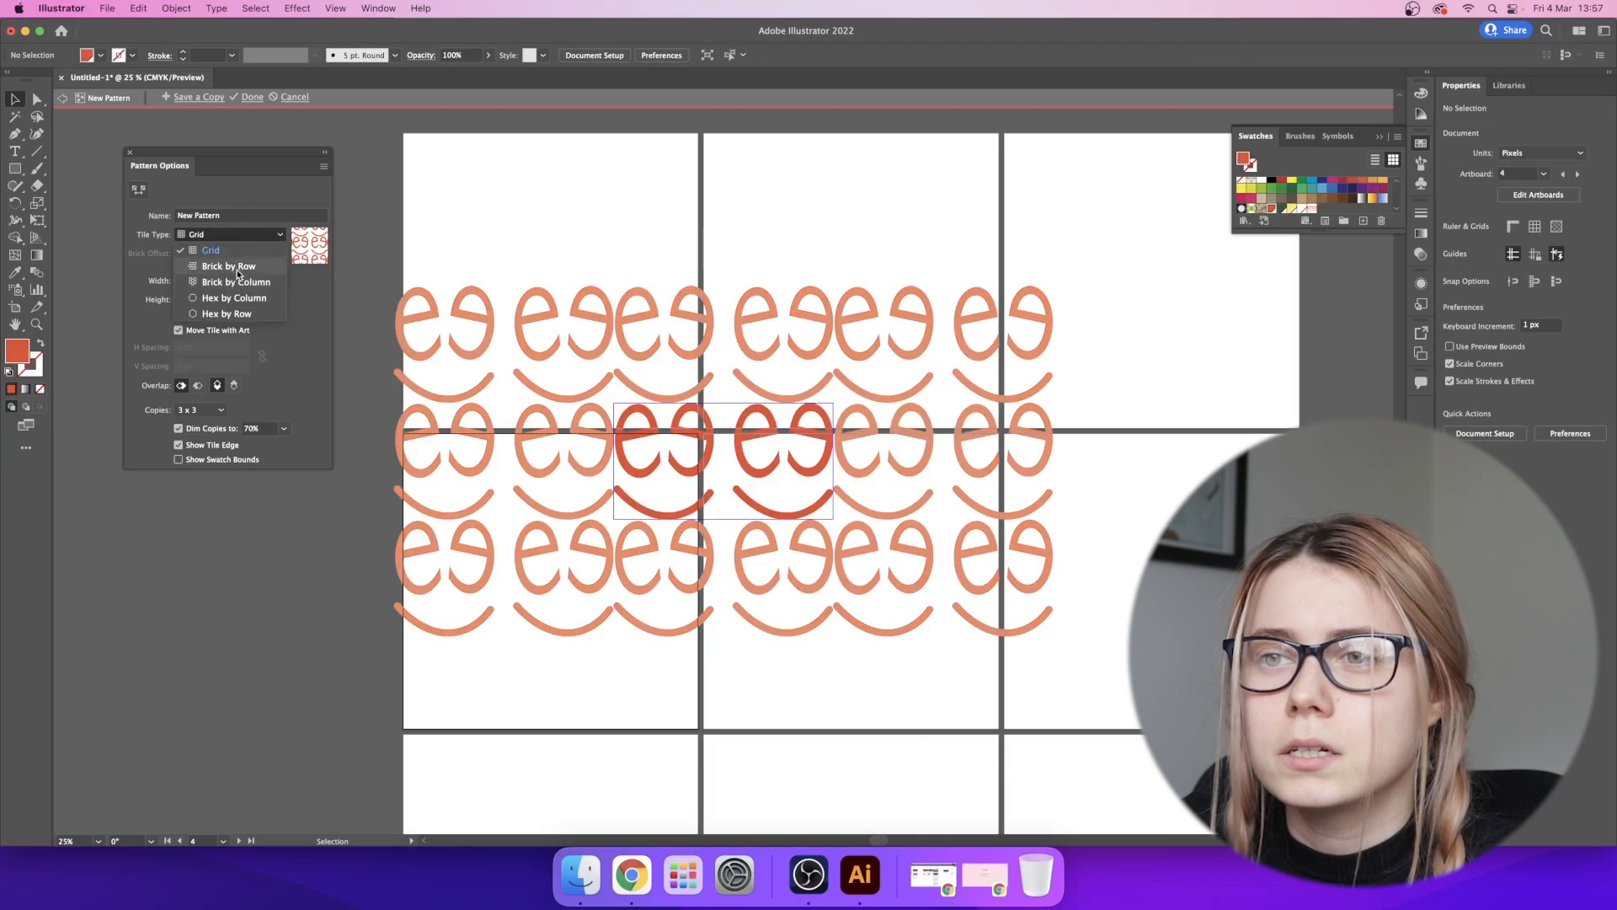
{"action": "left_click", "coordinate": [239, 283]}
{"action": "left_click", "coordinate": [234, 254]}
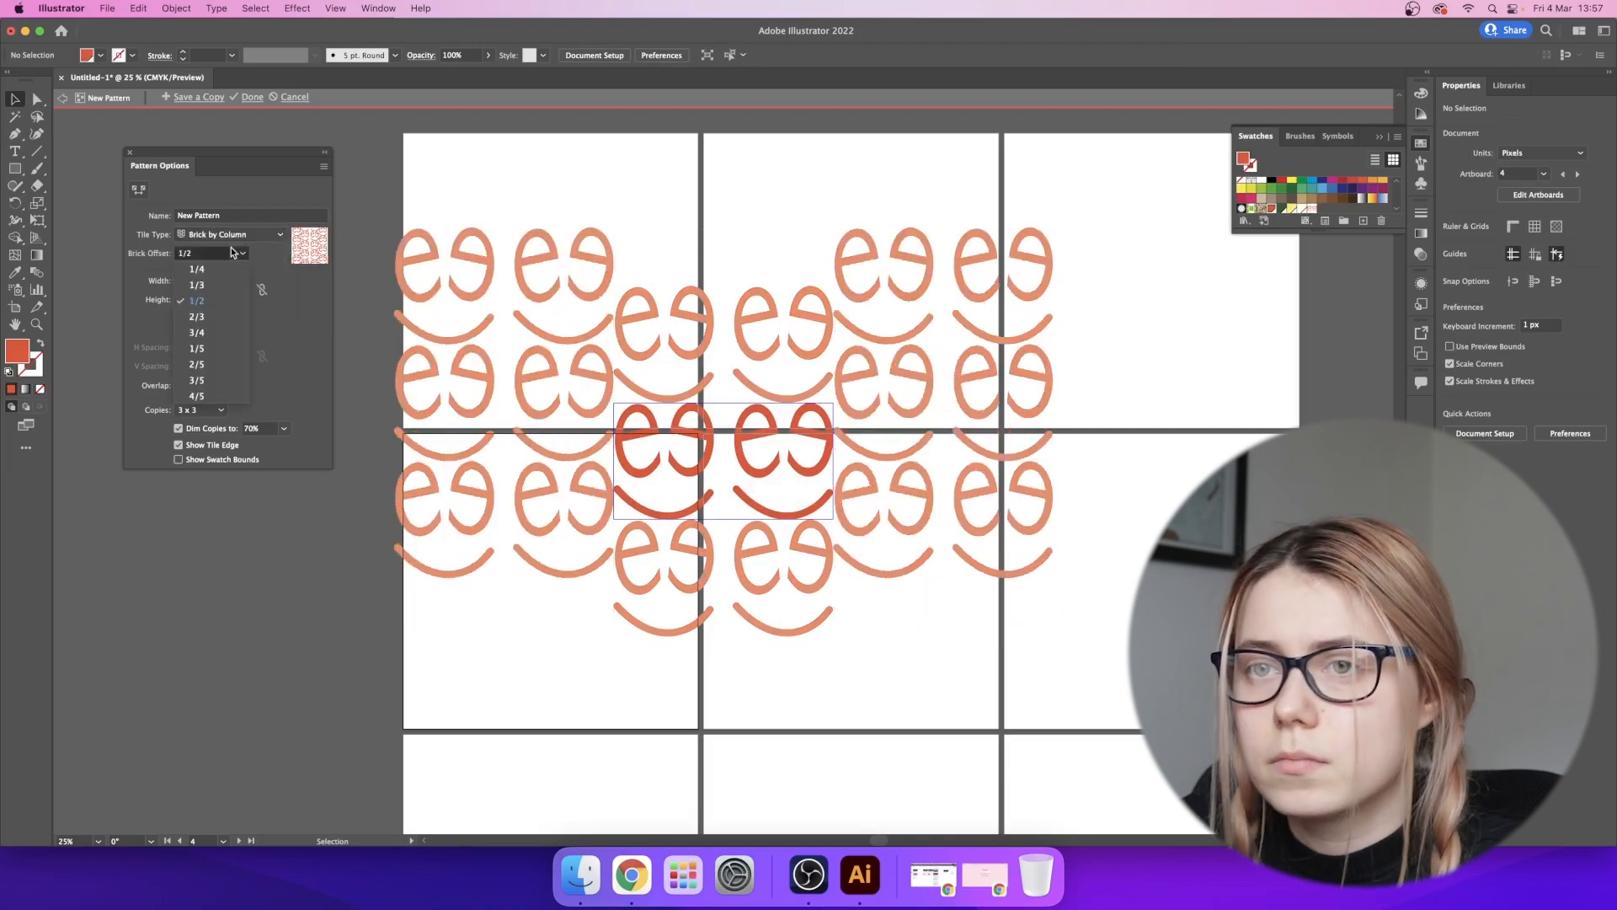
{"action": "left_click", "coordinate": [237, 238]}
{"action": "left_click", "coordinate": [231, 267]}
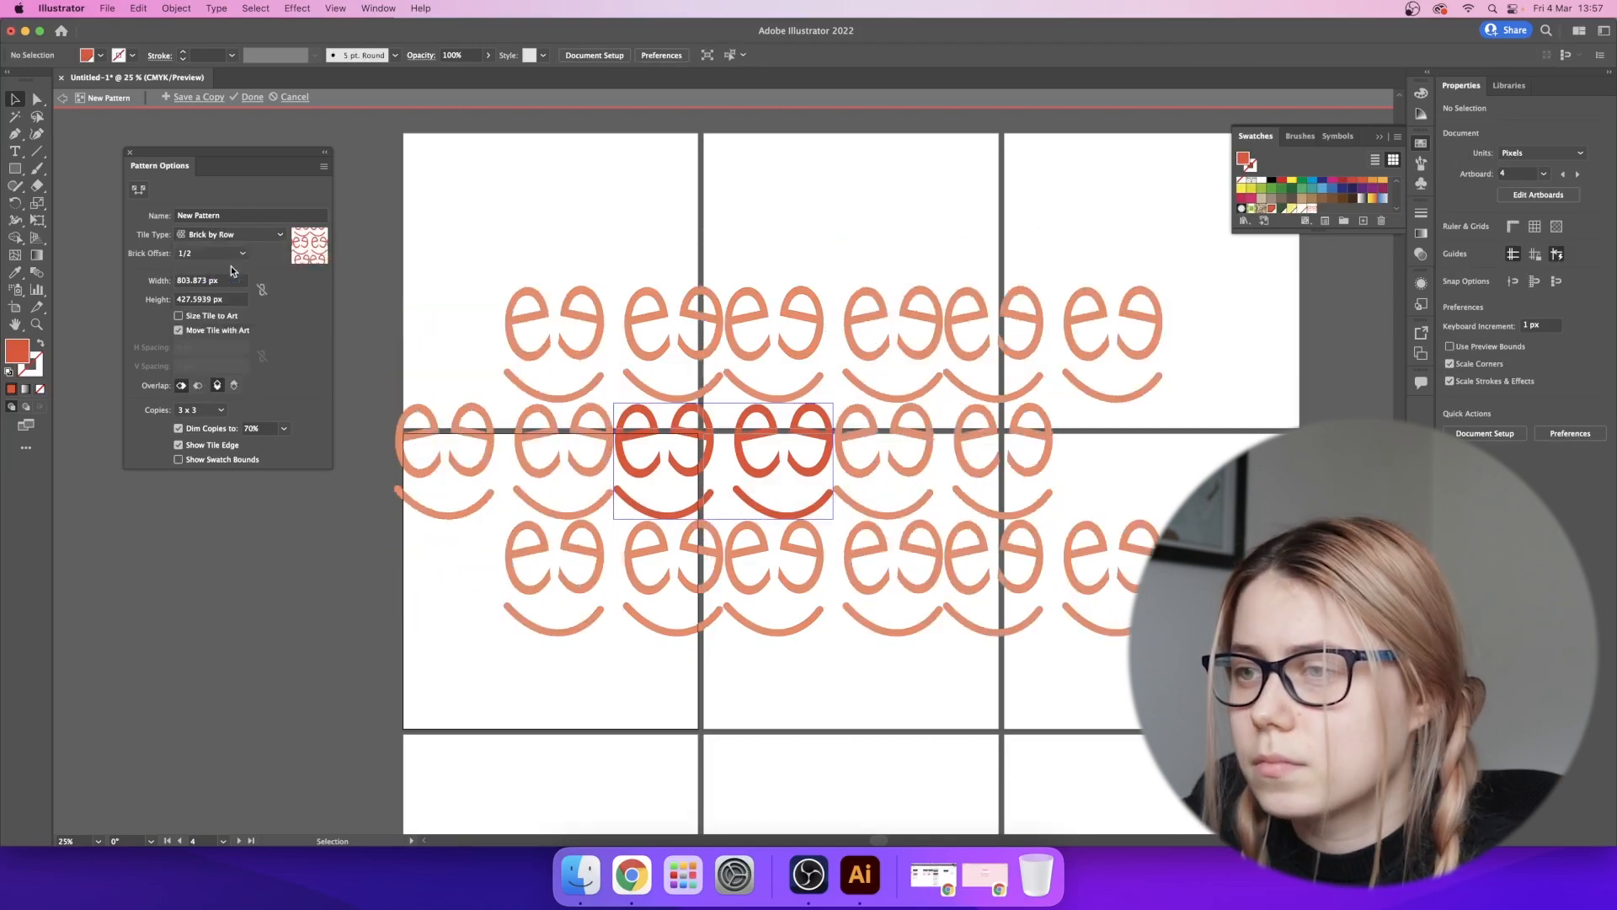
- Try the Hex by Column tile type, return to Brick by Row and leave pattern editing
{"action": "left_click", "coordinate": [727, 408]}
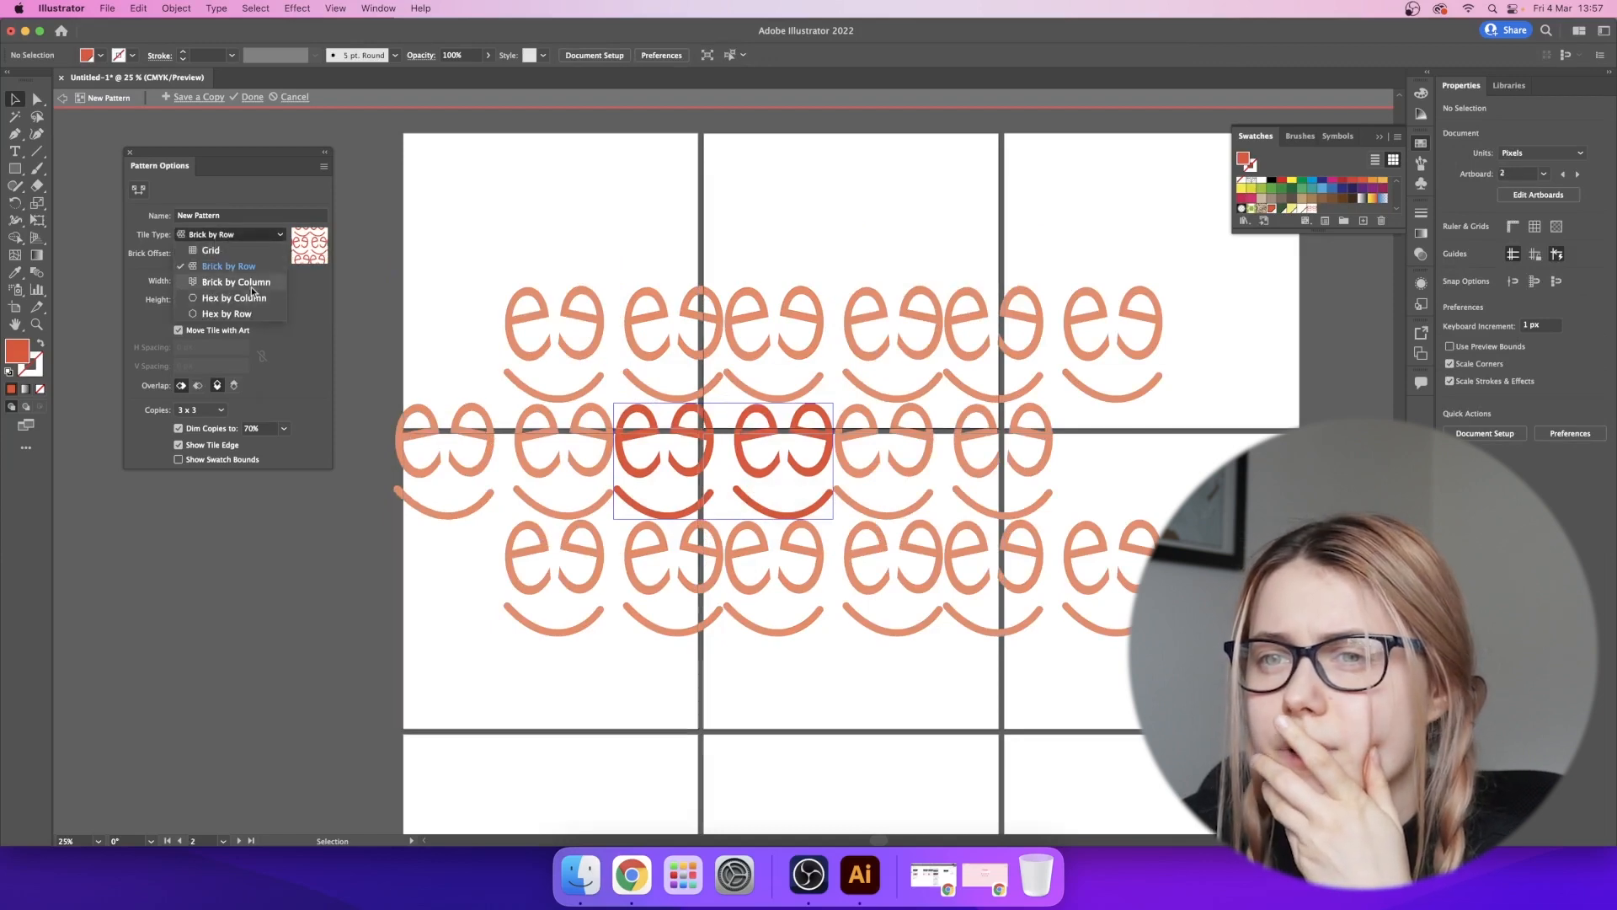
{"action": "left_click", "coordinate": [253, 298]}
{"action": "left_click", "coordinate": [240, 240]}
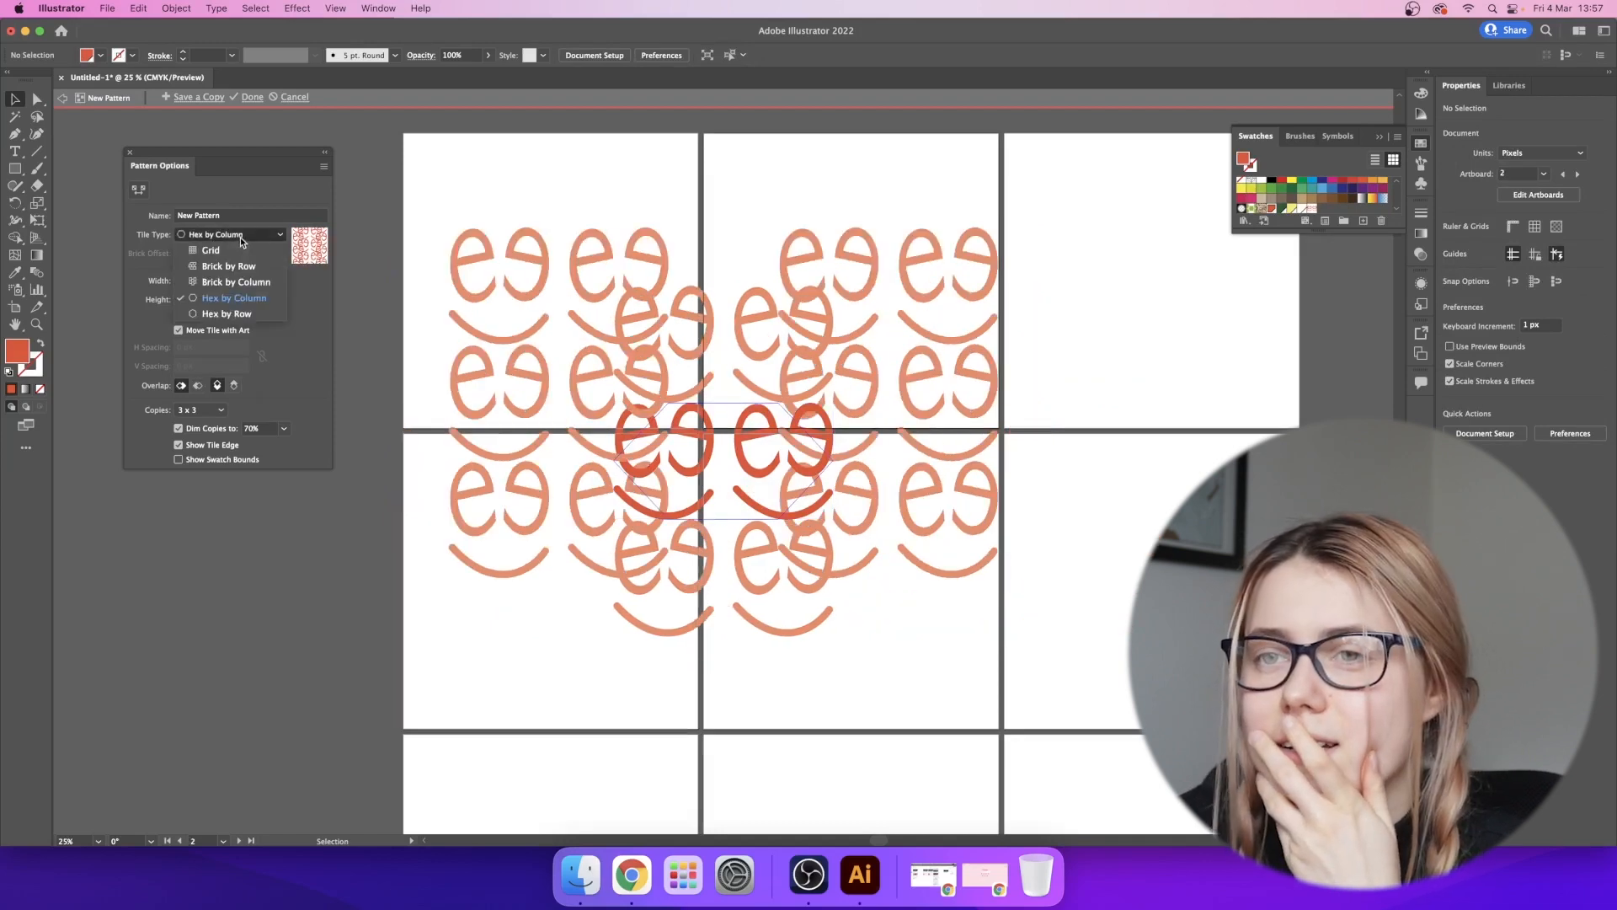
{"action": "left_click", "coordinate": [239, 266]}
{"action": "double_click", "coordinate": [608, 239]}
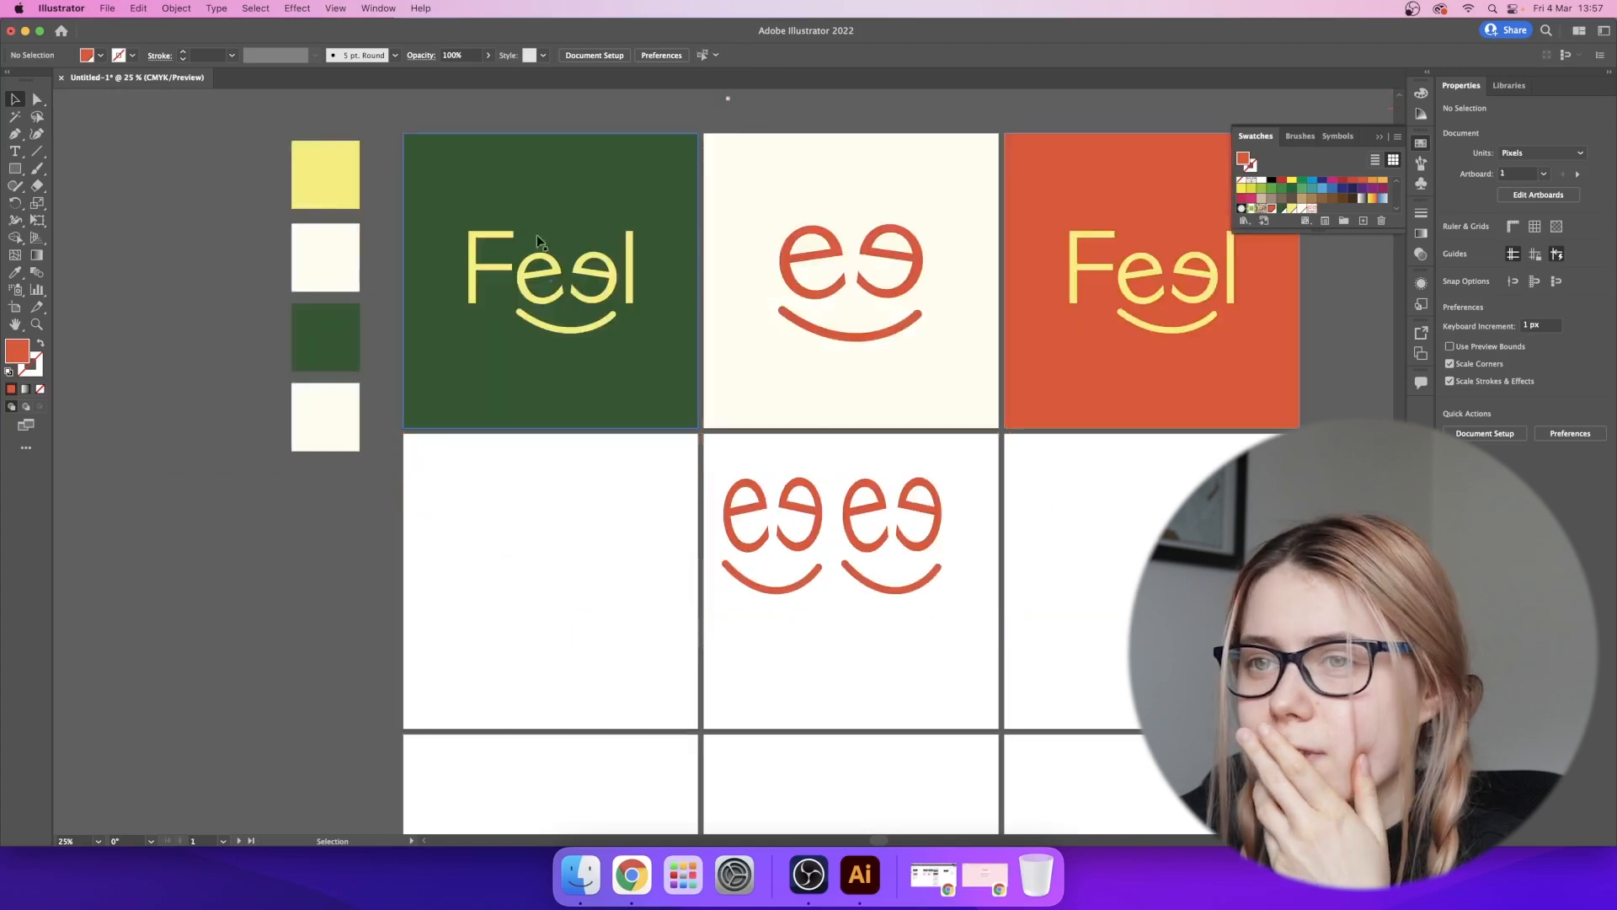
- Delete the second "ee" smiley, including its letters and smile, from the middle artboard
{"action": "left_click", "coordinate": [876, 552]}
{"action": "key", "text": "Delete"}
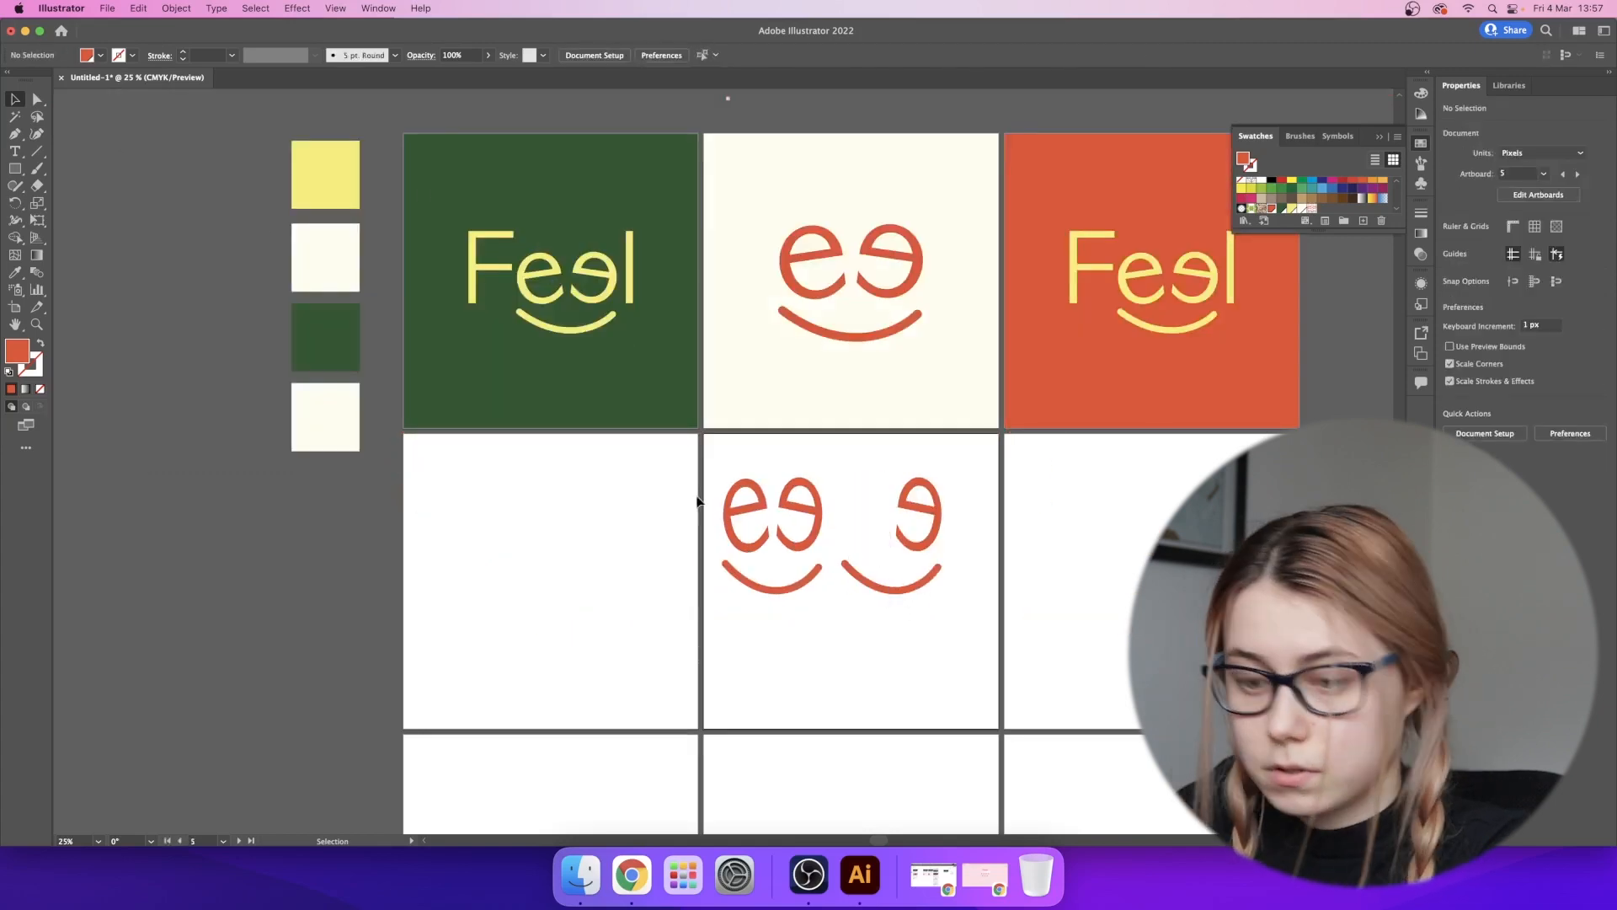
{"action": "left_click", "coordinate": [939, 578]}
{"action": "key", "text": "Delete"}
- Make a new pattern from the remaining "ee" smiley with a Brick by Column tile type and 1/2 offset
{"action": "left_click_drag", "start_coordinate": [682, 502], "coordinate": [809, 566]}
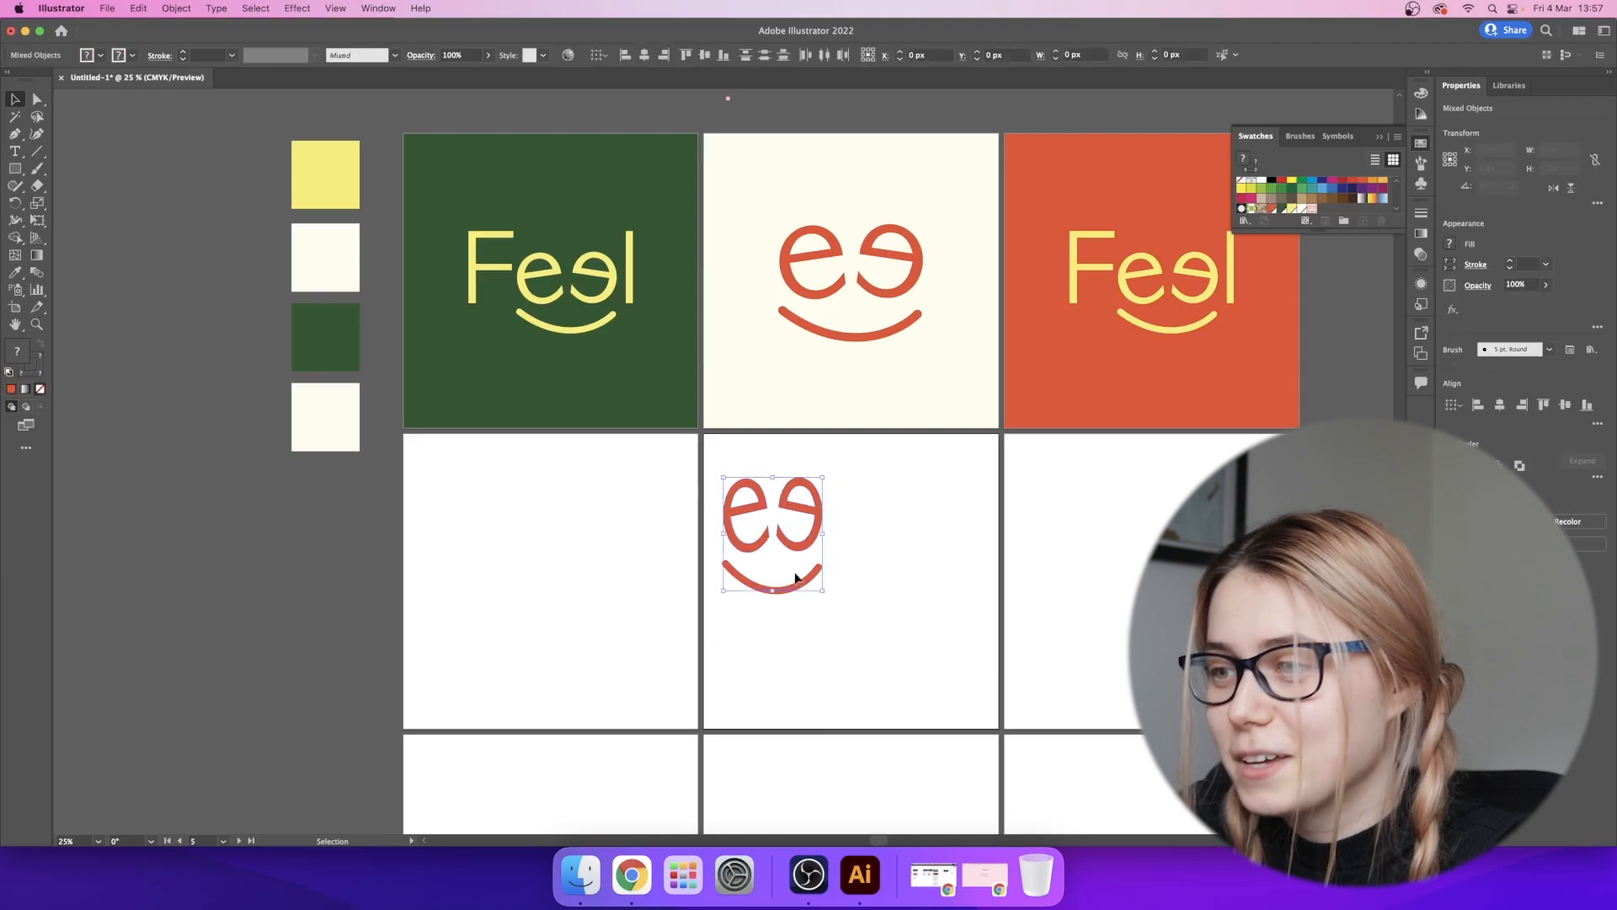
{"action": "left_click", "coordinate": [138, 9]}
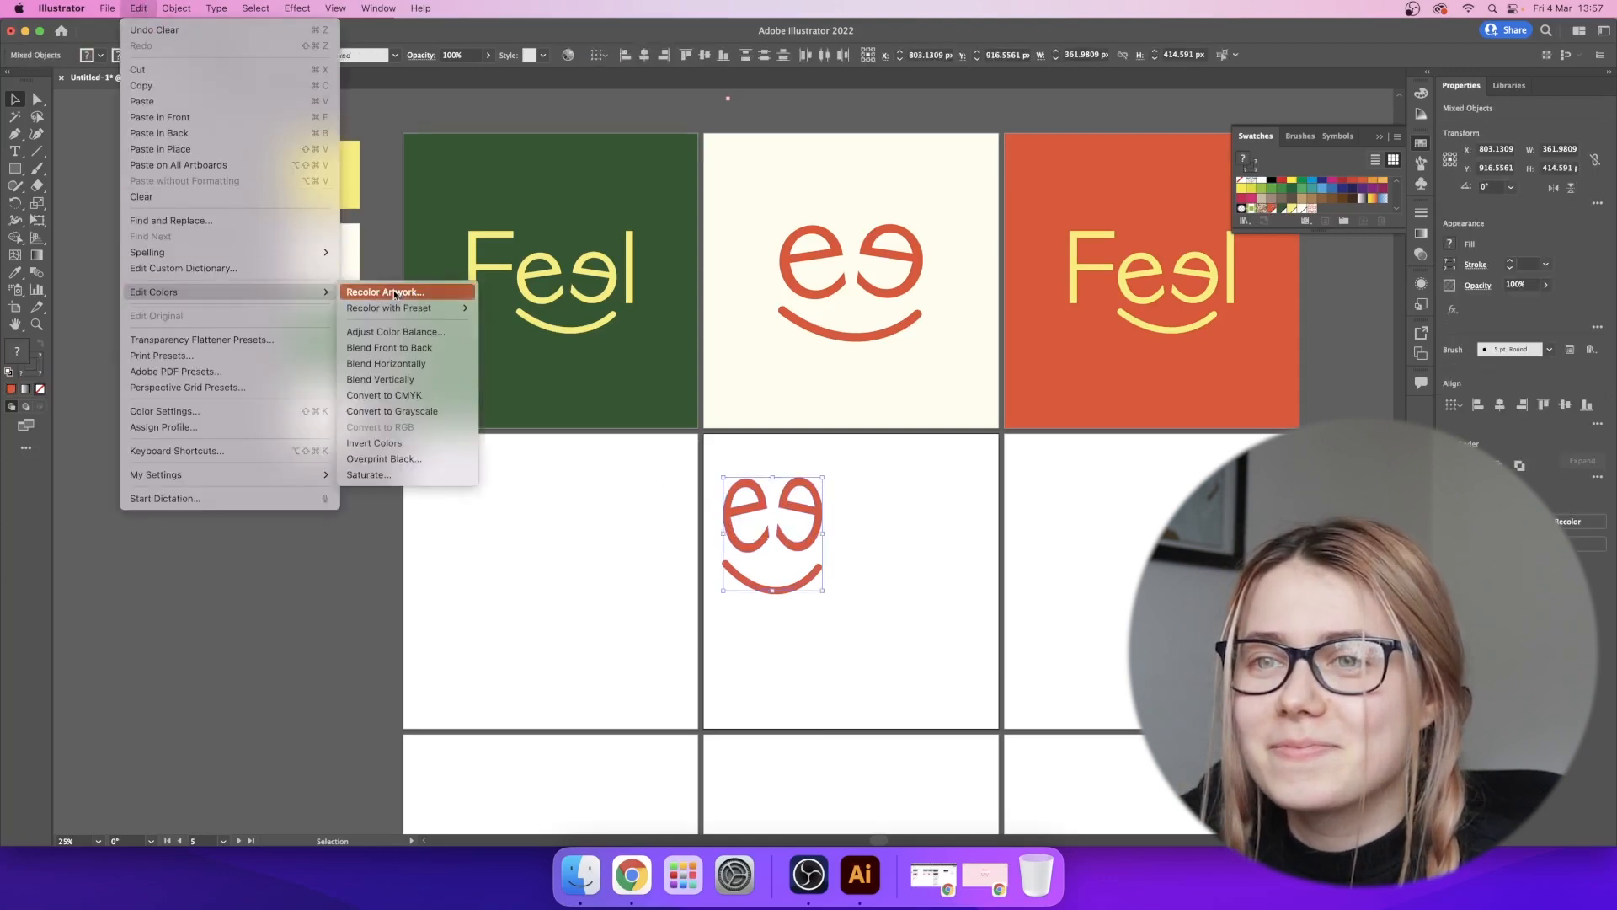
{"action": "mouse_move", "coordinate": [176, 8]}
{"action": "mouse_move", "coordinate": [240, 403]}
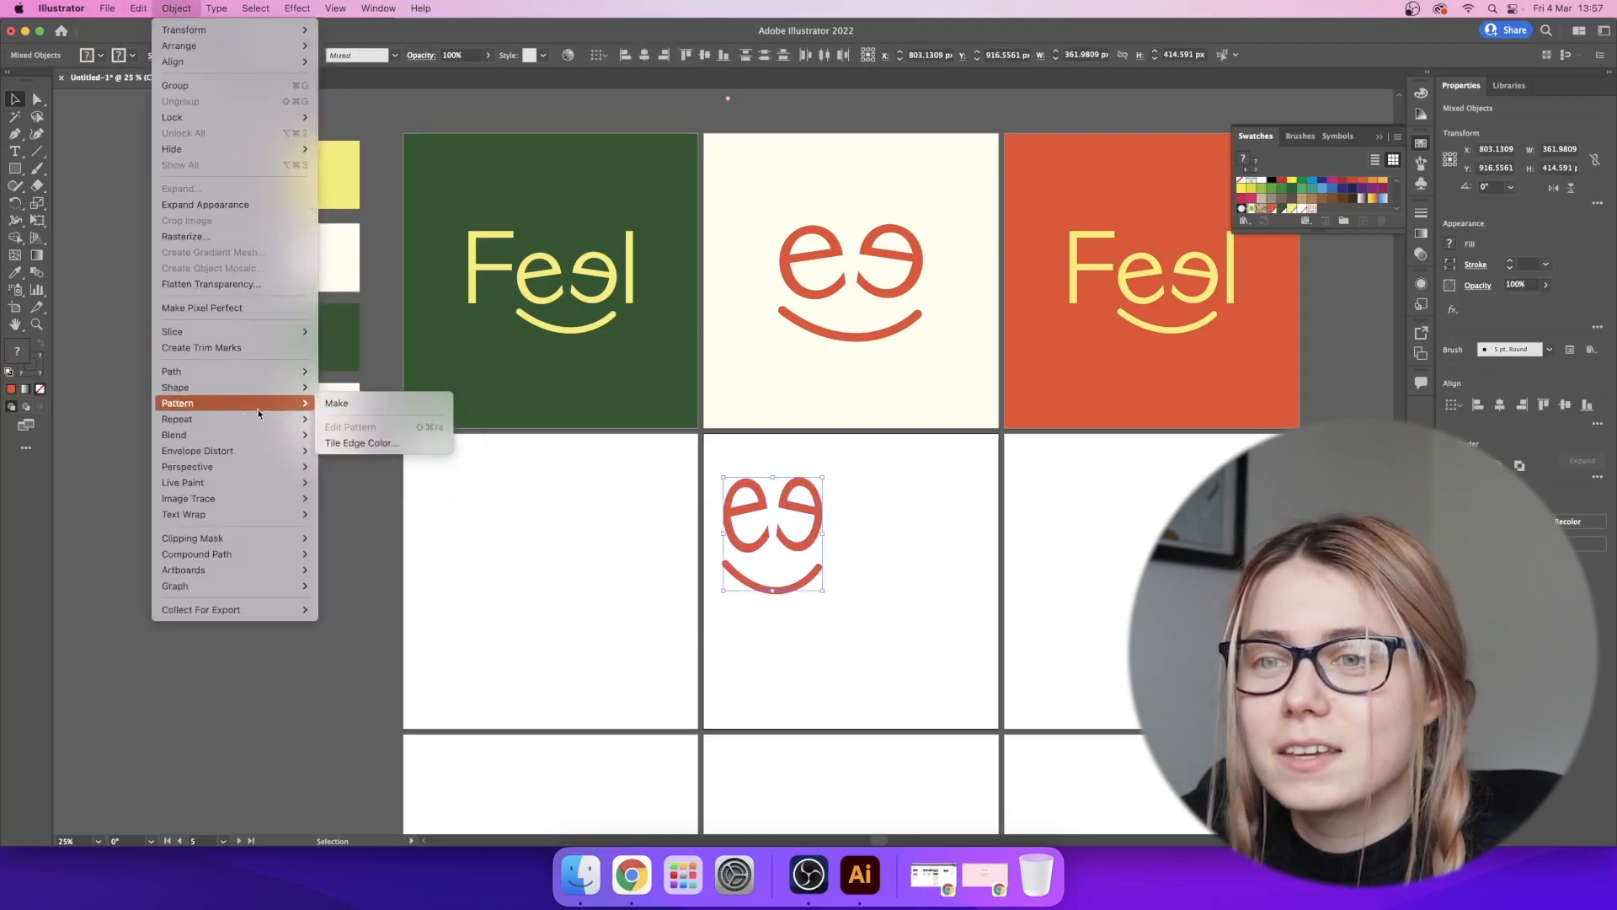
{"action": "left_click", "coordinate": [401, 406]}
{"action": "left_click", "coordinate": [927, 469]}
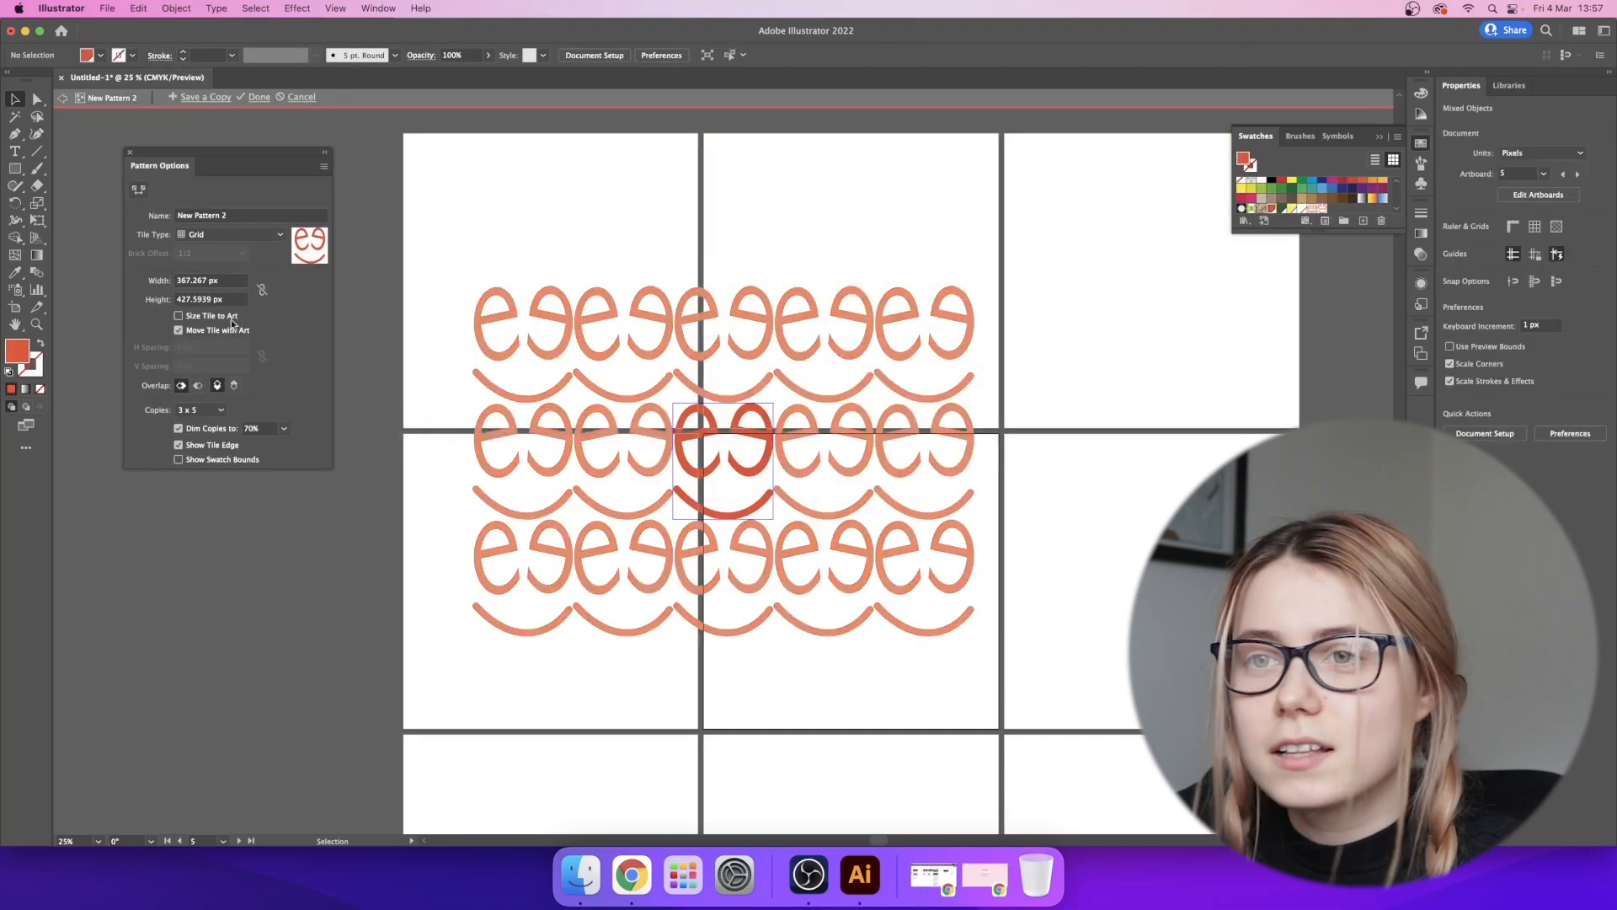
{"action": "left_click", "coordinate": [221, 236]}
{"action": "left_click", "coordinate": [235, 284]}
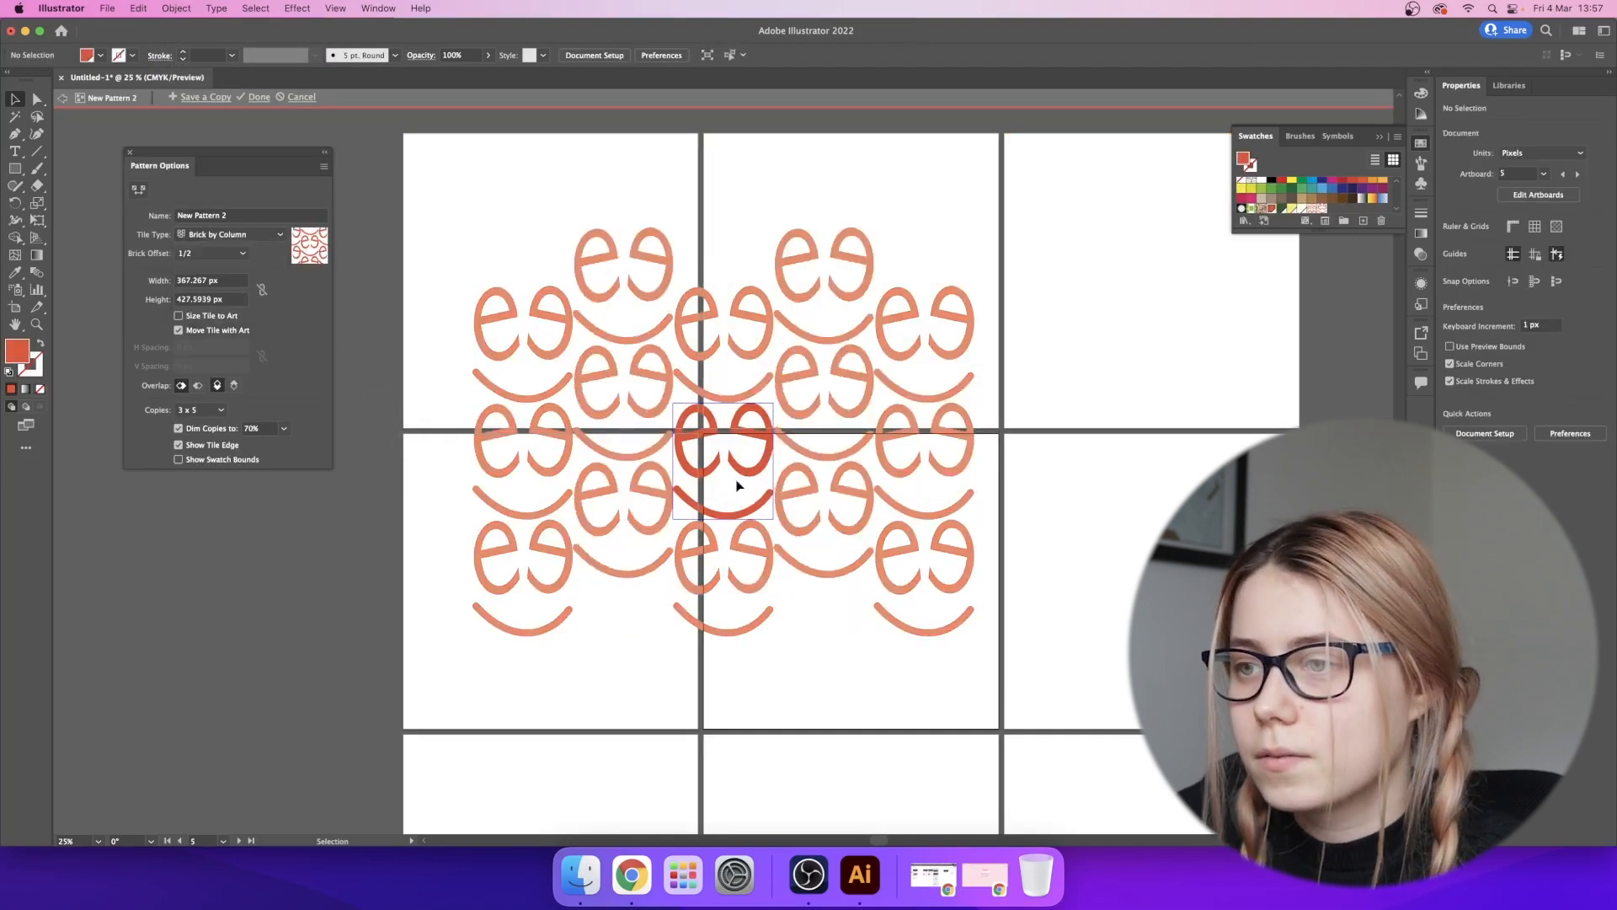
- Scale the smiley within its pattern tile to about 317 by 369 px and save the pattern
{"action": "left_click", "coordinate": [712, 469]}
{"action": "left_click", "coordinate": [712, 510], "text": "shift"}
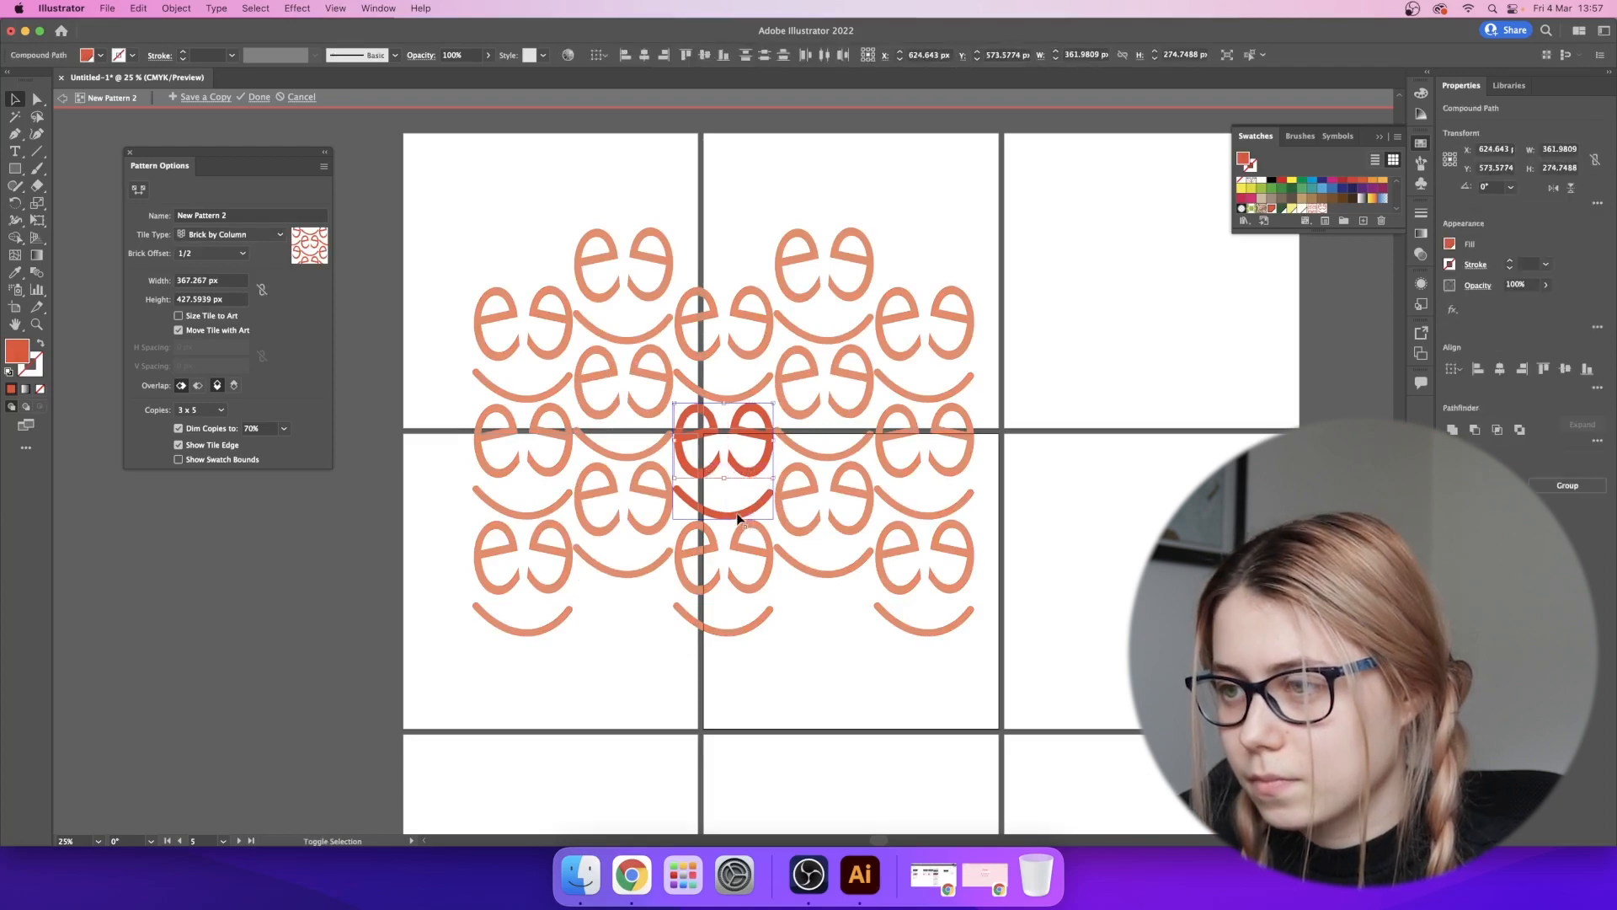
{"action": "left_click_drag", "start_coordinate": [774, 460], "coordinate": [753, 466]}
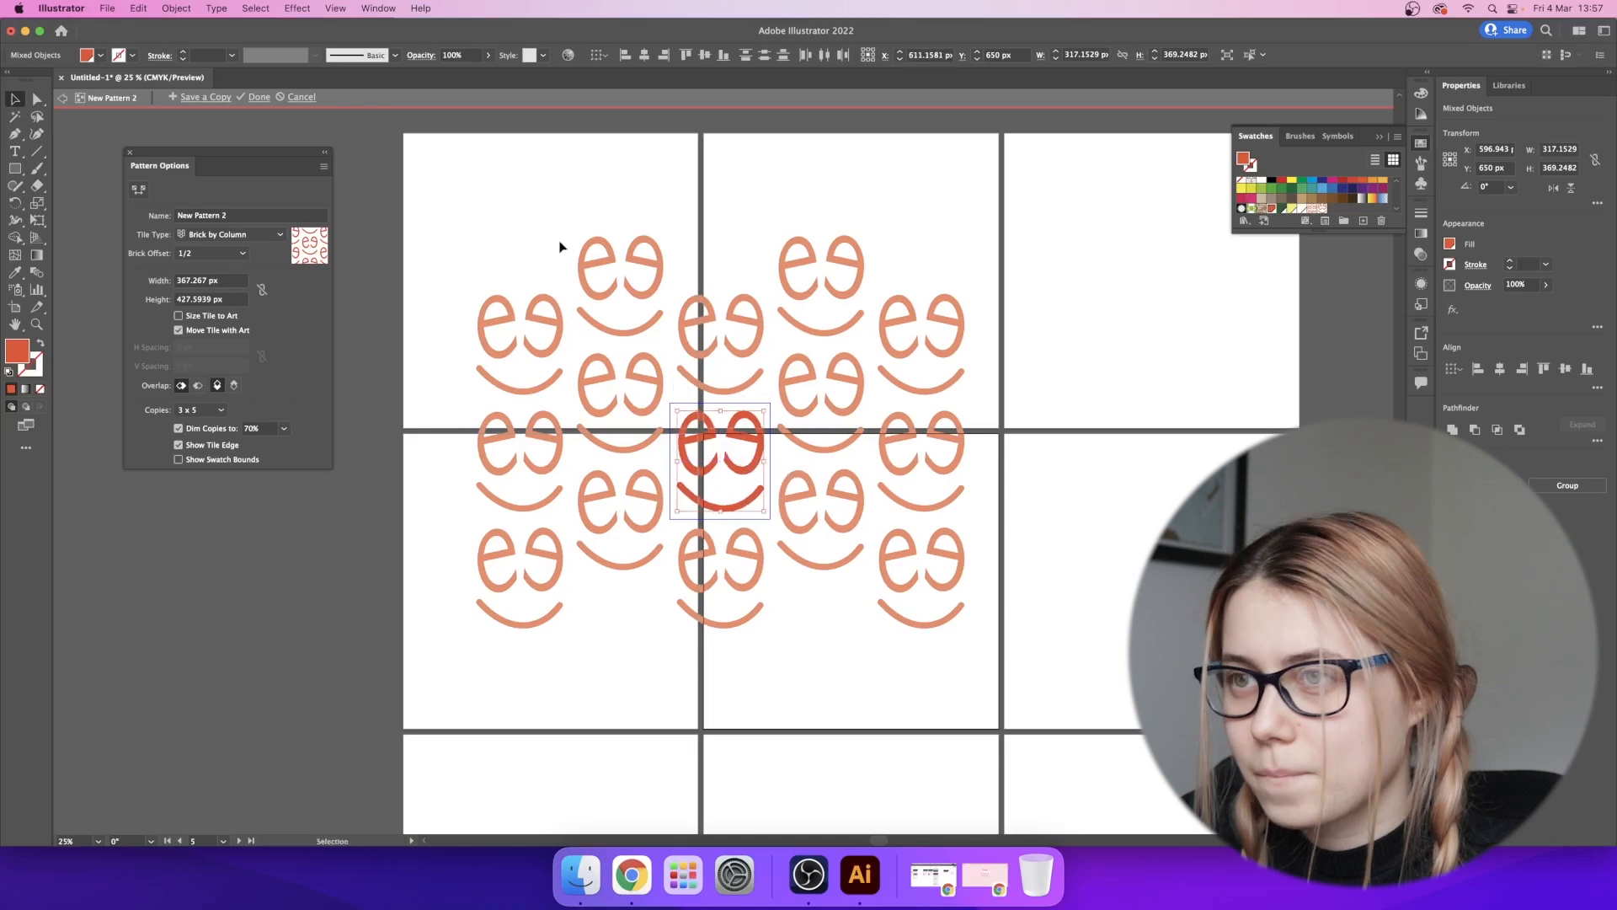
{"action": "left_click", "coordinate": [250, 98]}
- Duplicate the first artboard's green background square onto the artboard directly below it
{"action": "left_click", "coordinate": [465, 390]}
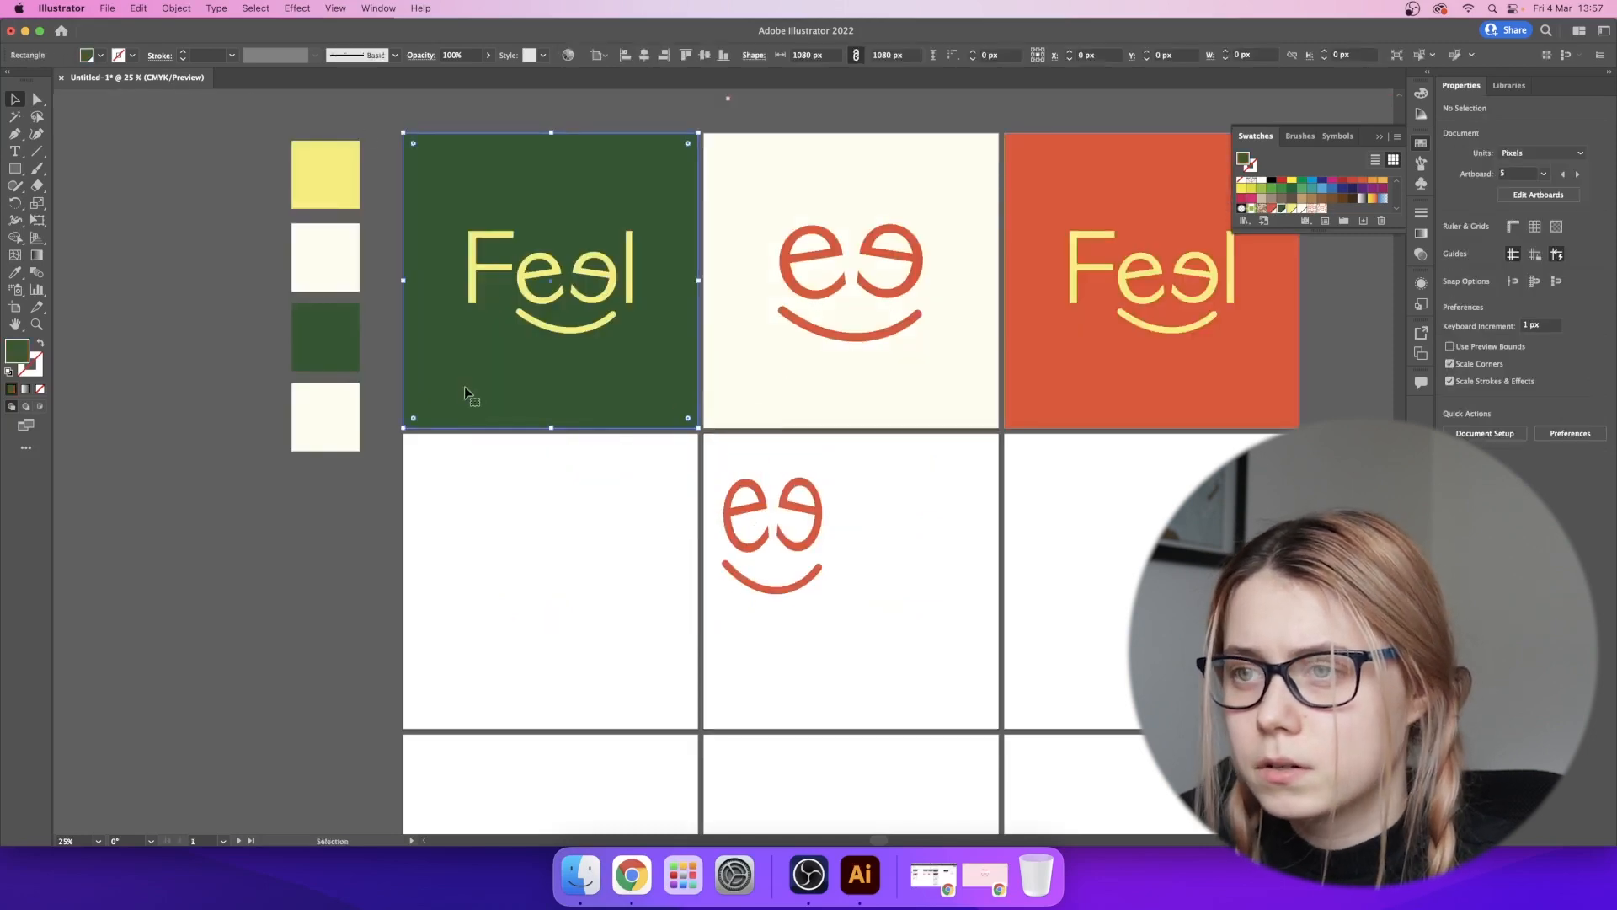
{"action": "left_click_drag", "start_coordinate": [526, 304], "coordinate": [527, 603]}
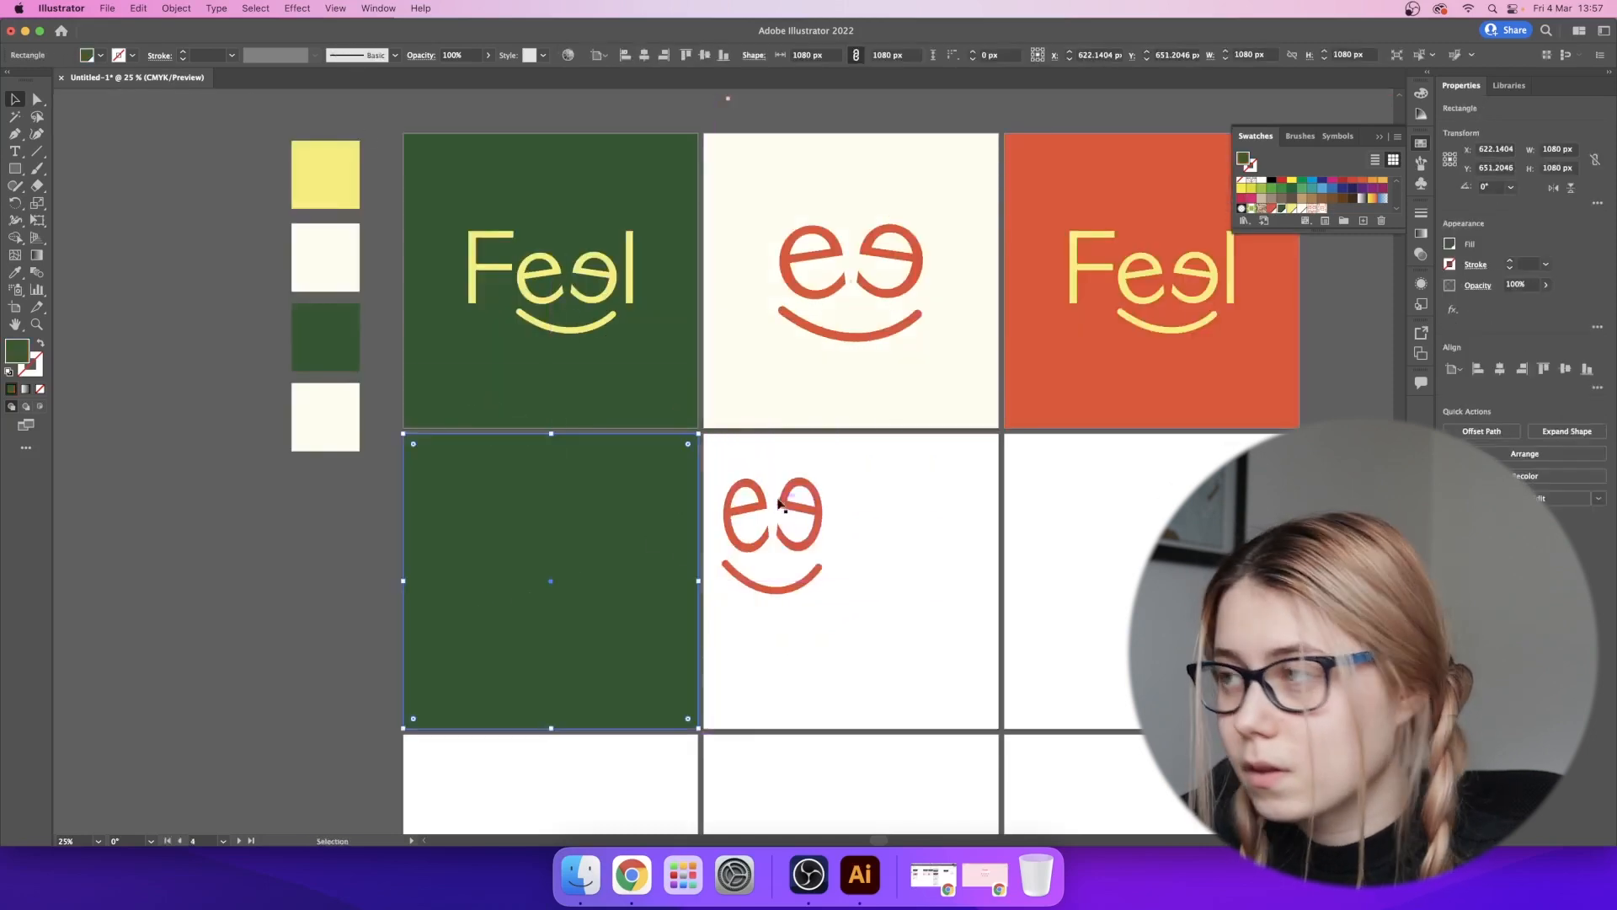
- Fill the green square below the first artboard with the new smiley pattern and delete the original smiley from the middle artboard
{"action": "left_click", "coordinate": [1320, 210]}
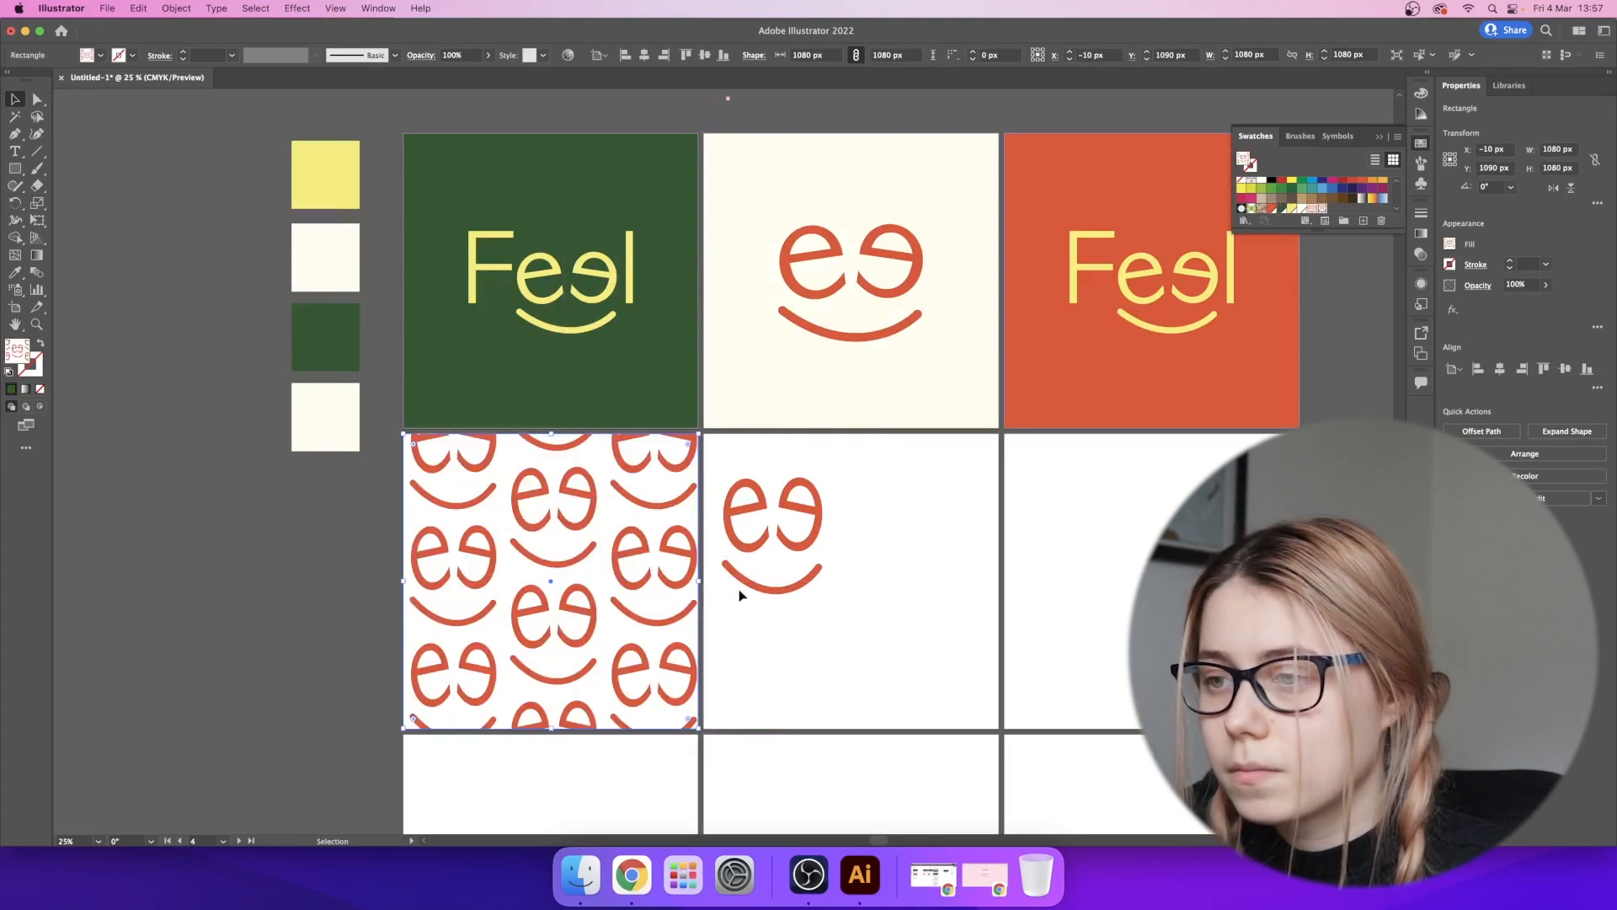
{"action": "left_click", "coordinate": [782, 616]}
{"action": "left_click_drag", "start_coordinate": [722, 475], "coordinate": [834, 499]}
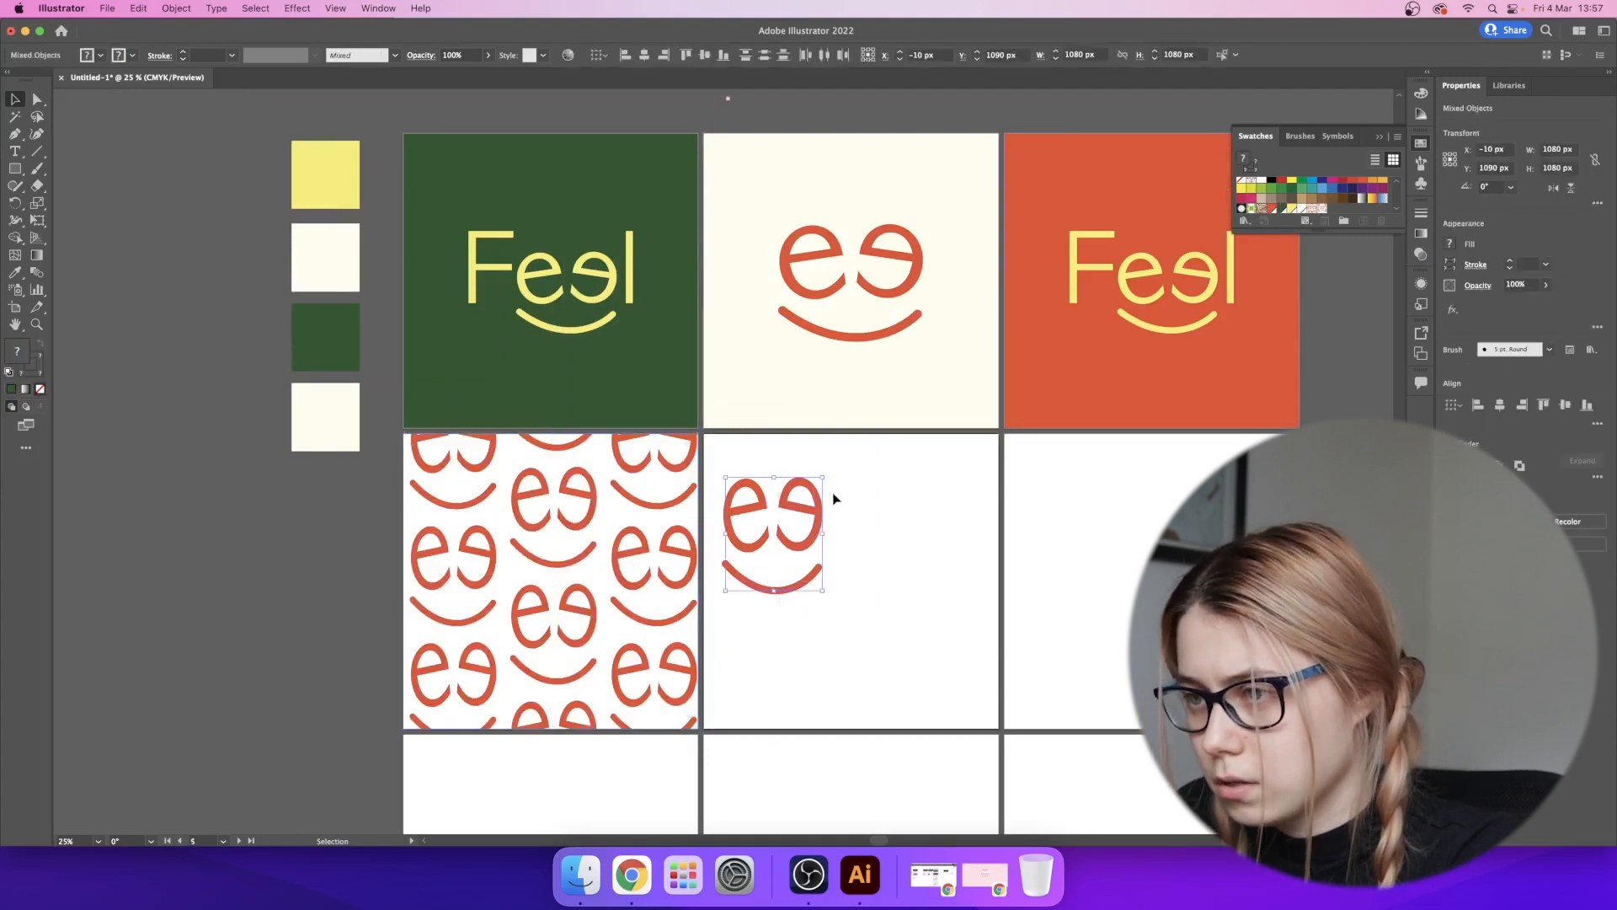
{"action": "key", "text": "BackSpace"}
- Place a copy of the cream square behind the smiley pattern and delete the leftover red "e" from the middle artboard
{"action": "left_click_drag", "start_coordinate": [953, 368], "coordinate": [650, 658]}
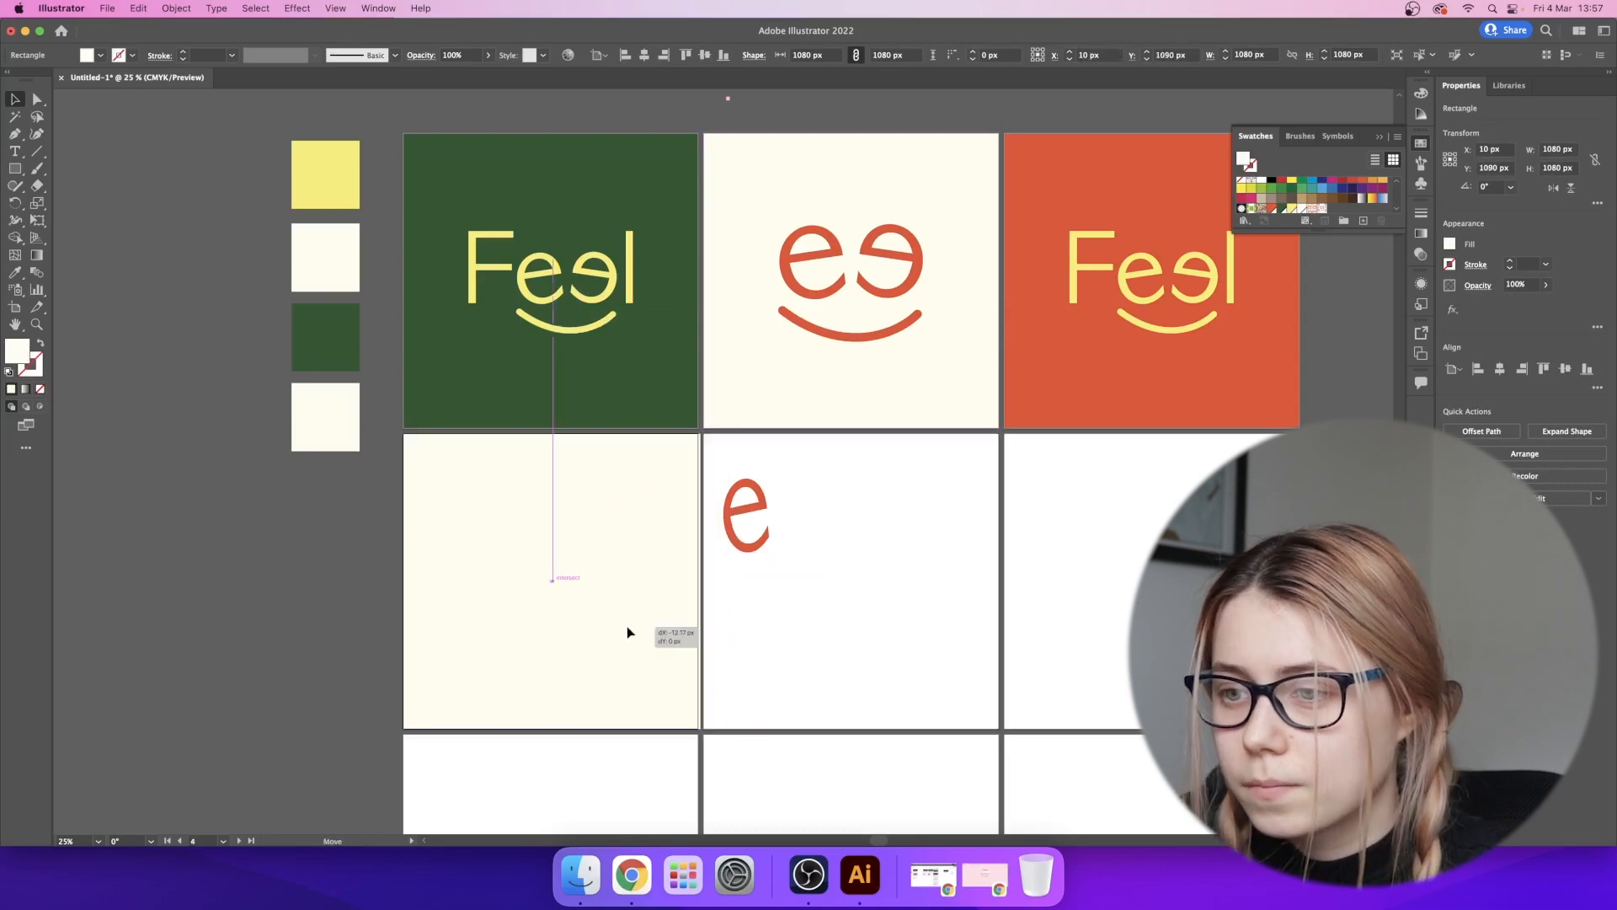
{"action": "right_click", "coordinate": [627, 631]}
{"action": "mouse_move", "coordinate": [674, 767]}
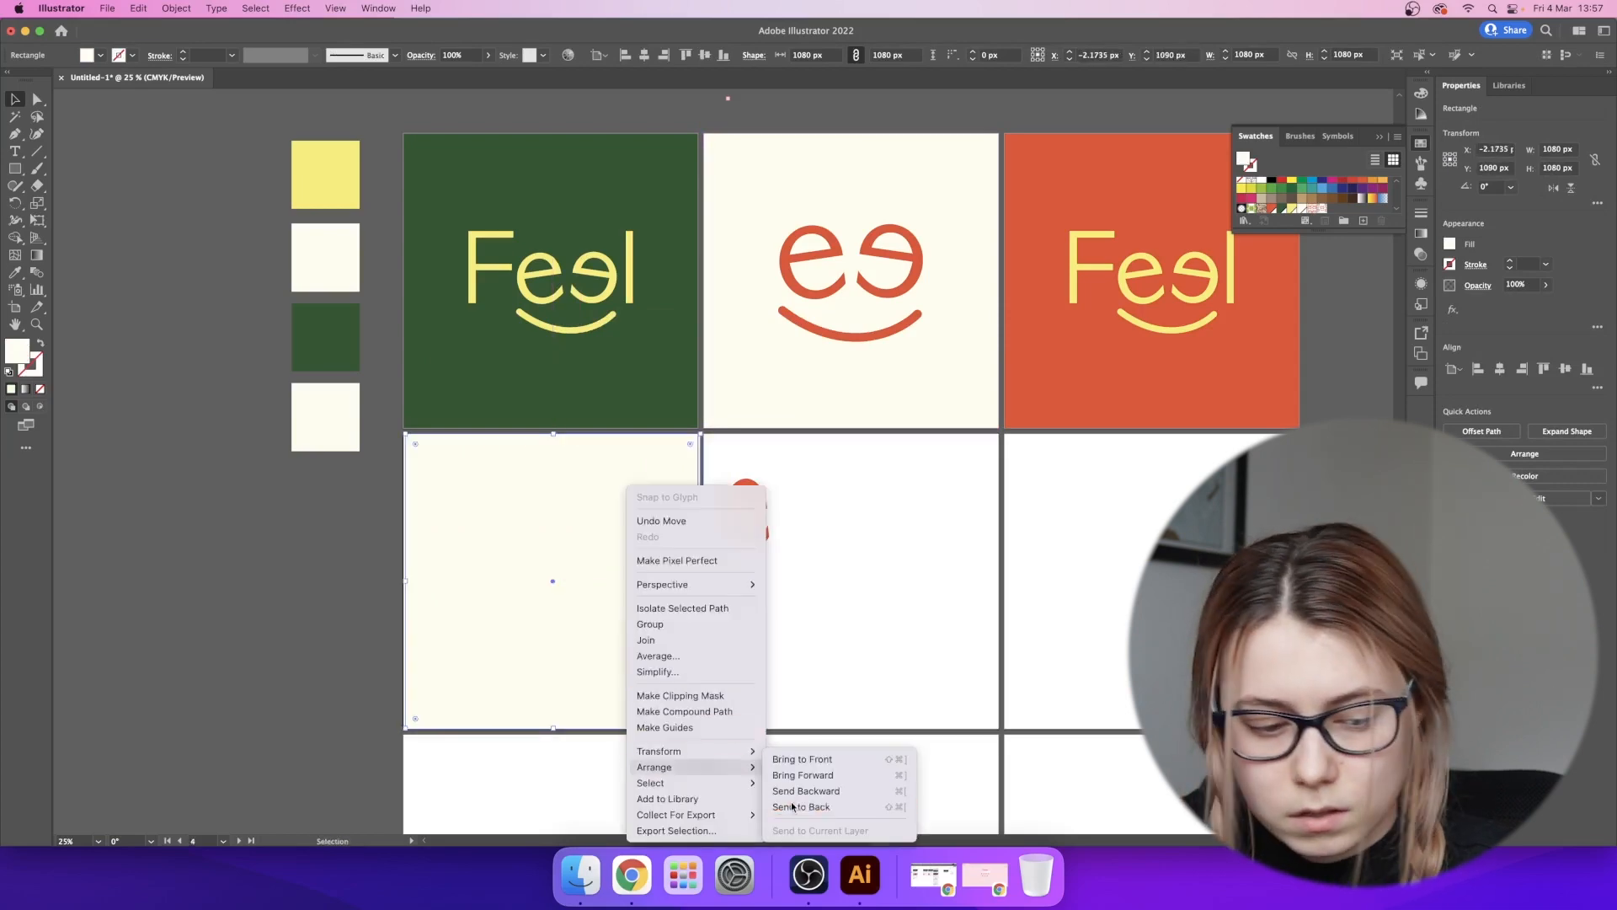
{"action": "left_click", "coordinate": [801, 806]}
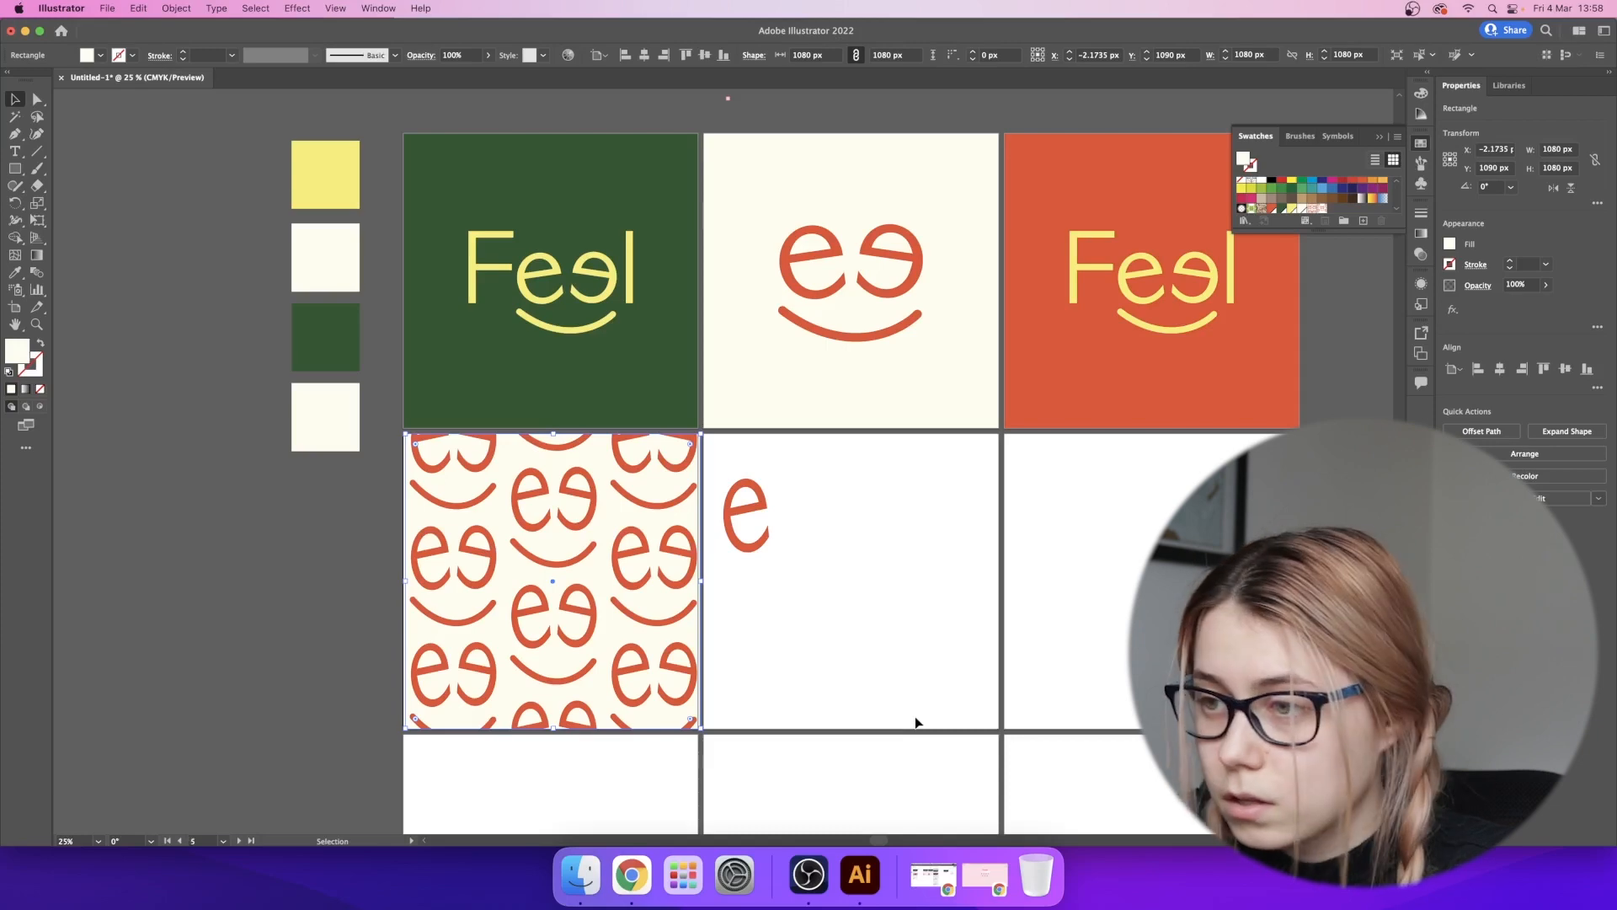
{"action": "left_click", "coordinate": [727, 523]}
{"action": "key", "text": "BackSpace"}
- Center the pattern and its cream square on each other and duplicate both onto the third artboard of the second row
{"action": "left_click", "coordinate": [500, 696]}
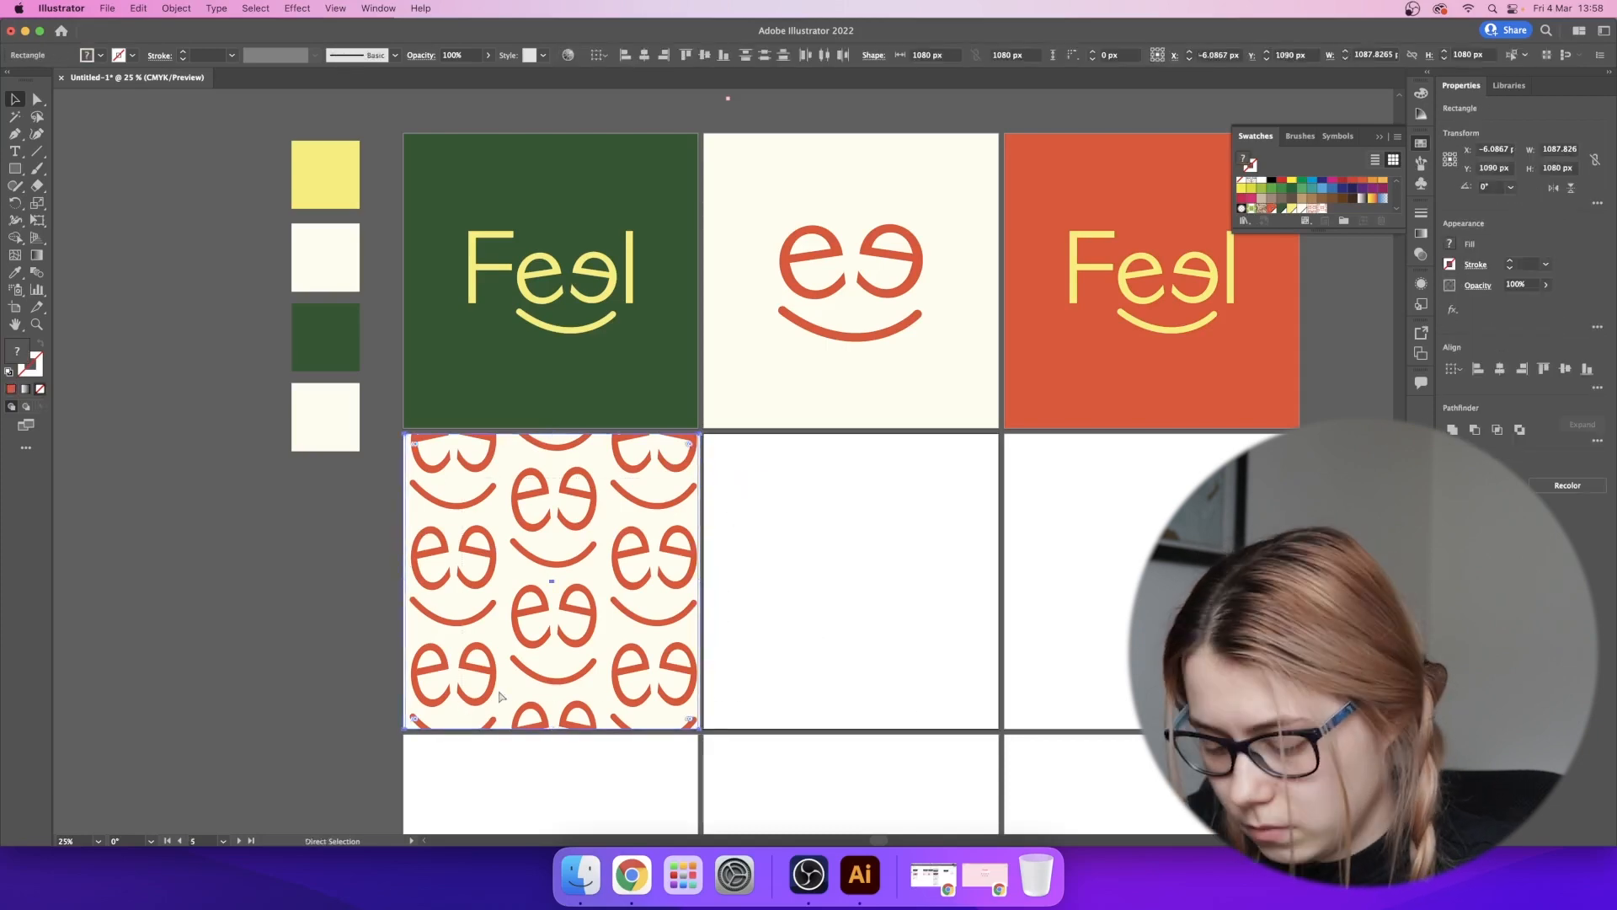
{"action": "left_click", "coordinate": [1499, 374]}
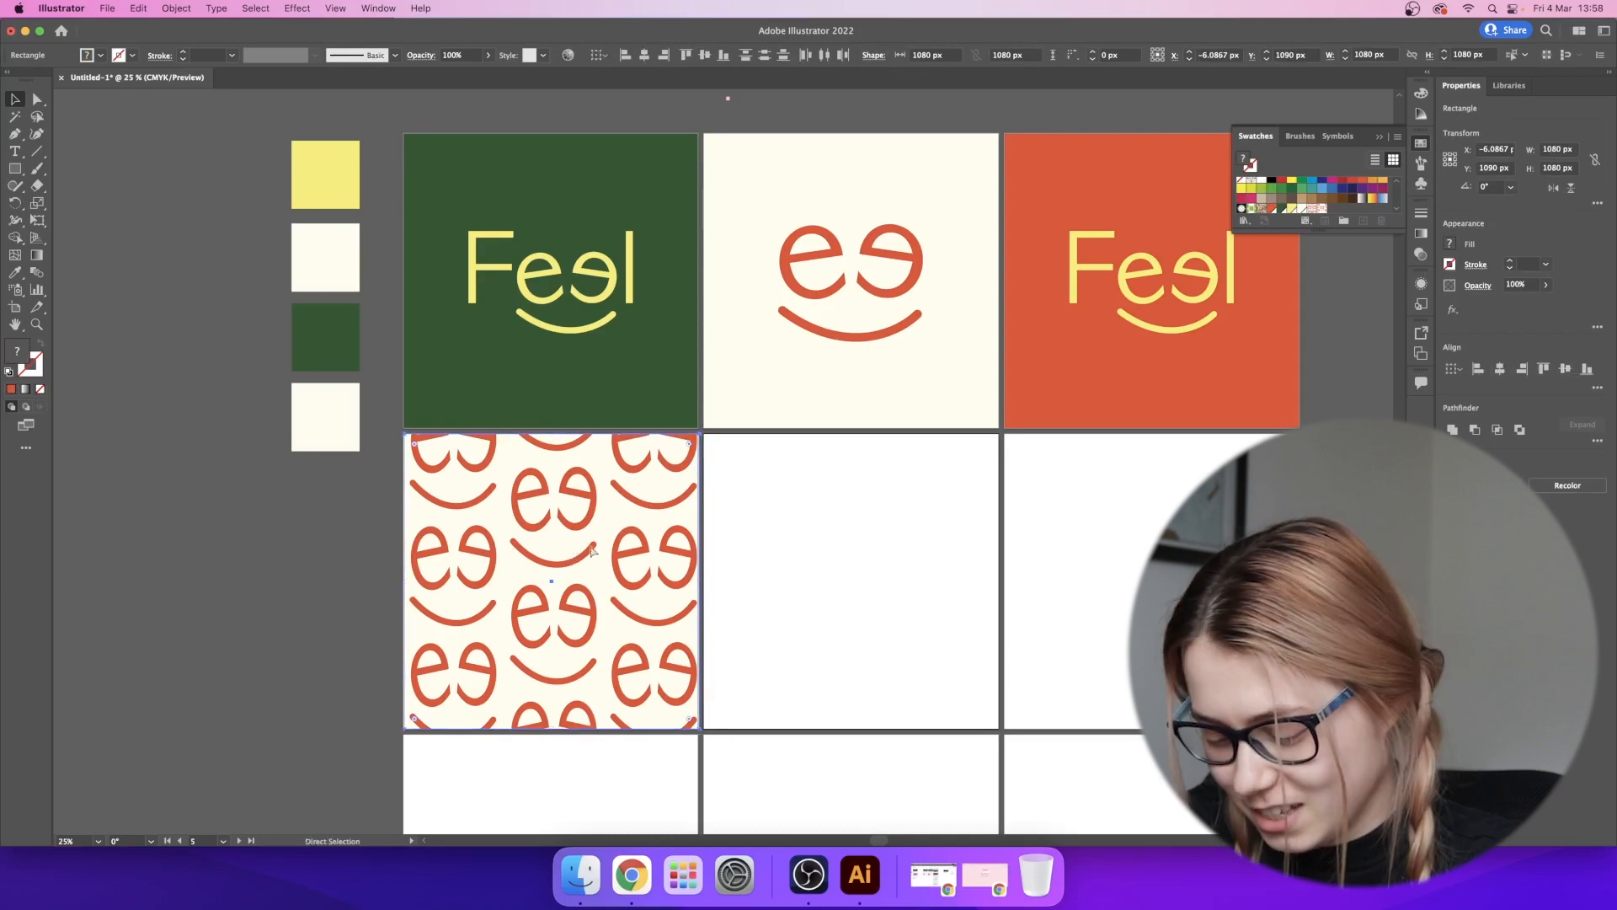
{"action": "left_click_drag", "start_coordinate": [593, 552], "coordinate": [1192, 551]}
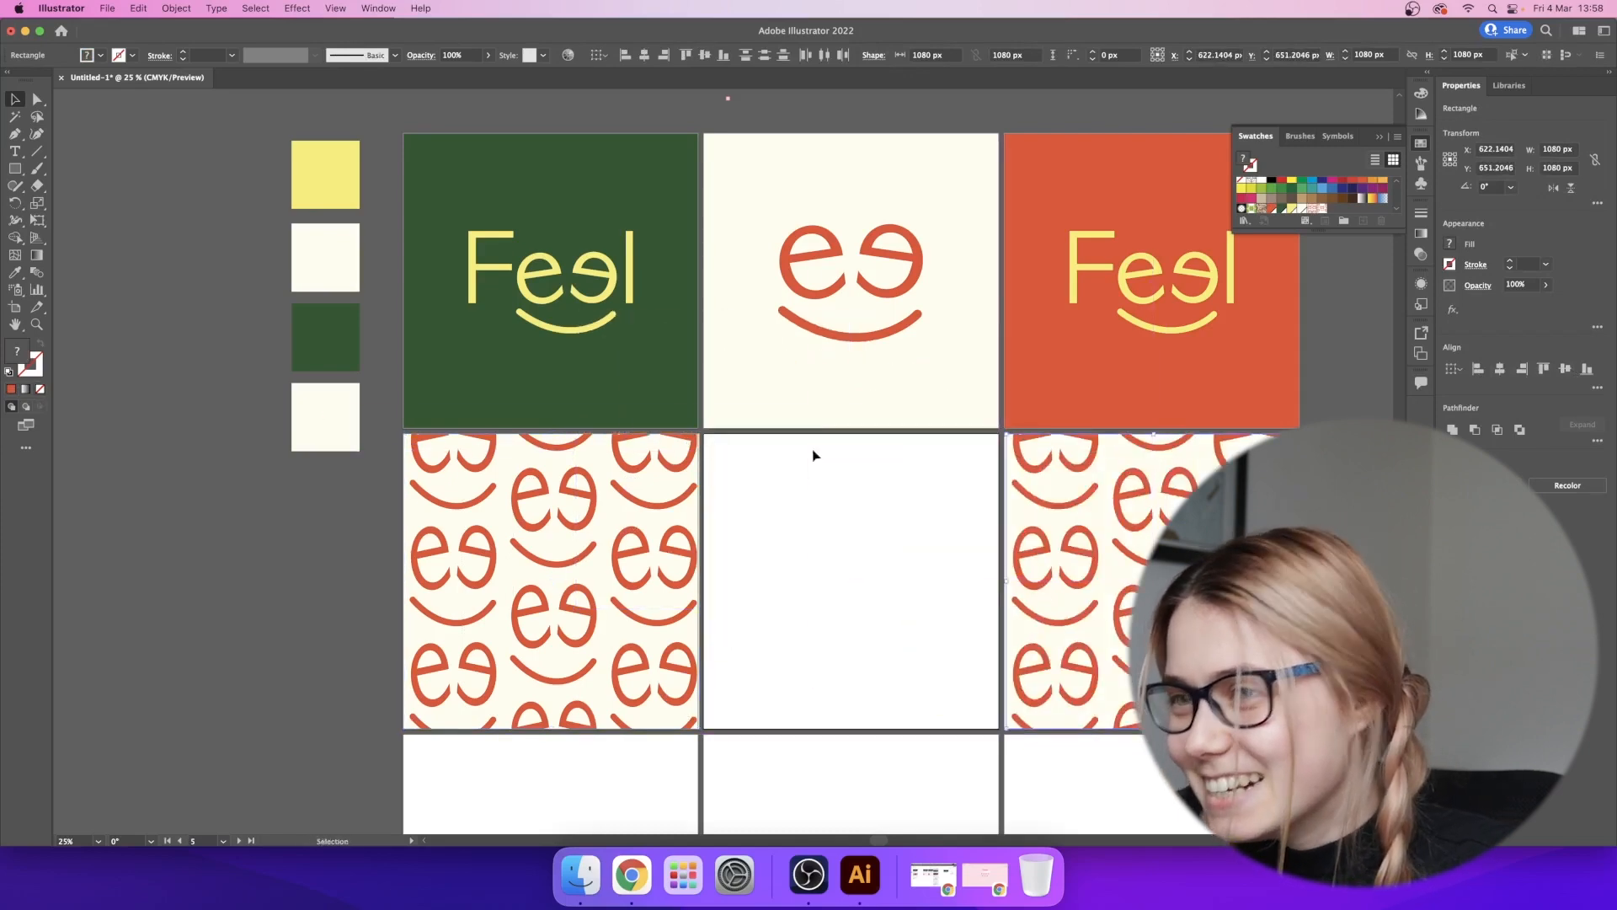
- Recolor the duplicated pattern's orange-red smileys to the yellow swatch C=5 M=0 Y=68 K=0 with Recolor Artwork
{"action": "left_click", "coordinate": [145, 8]}
{"action": "mouse_move", "coordinate": [219, 293]}
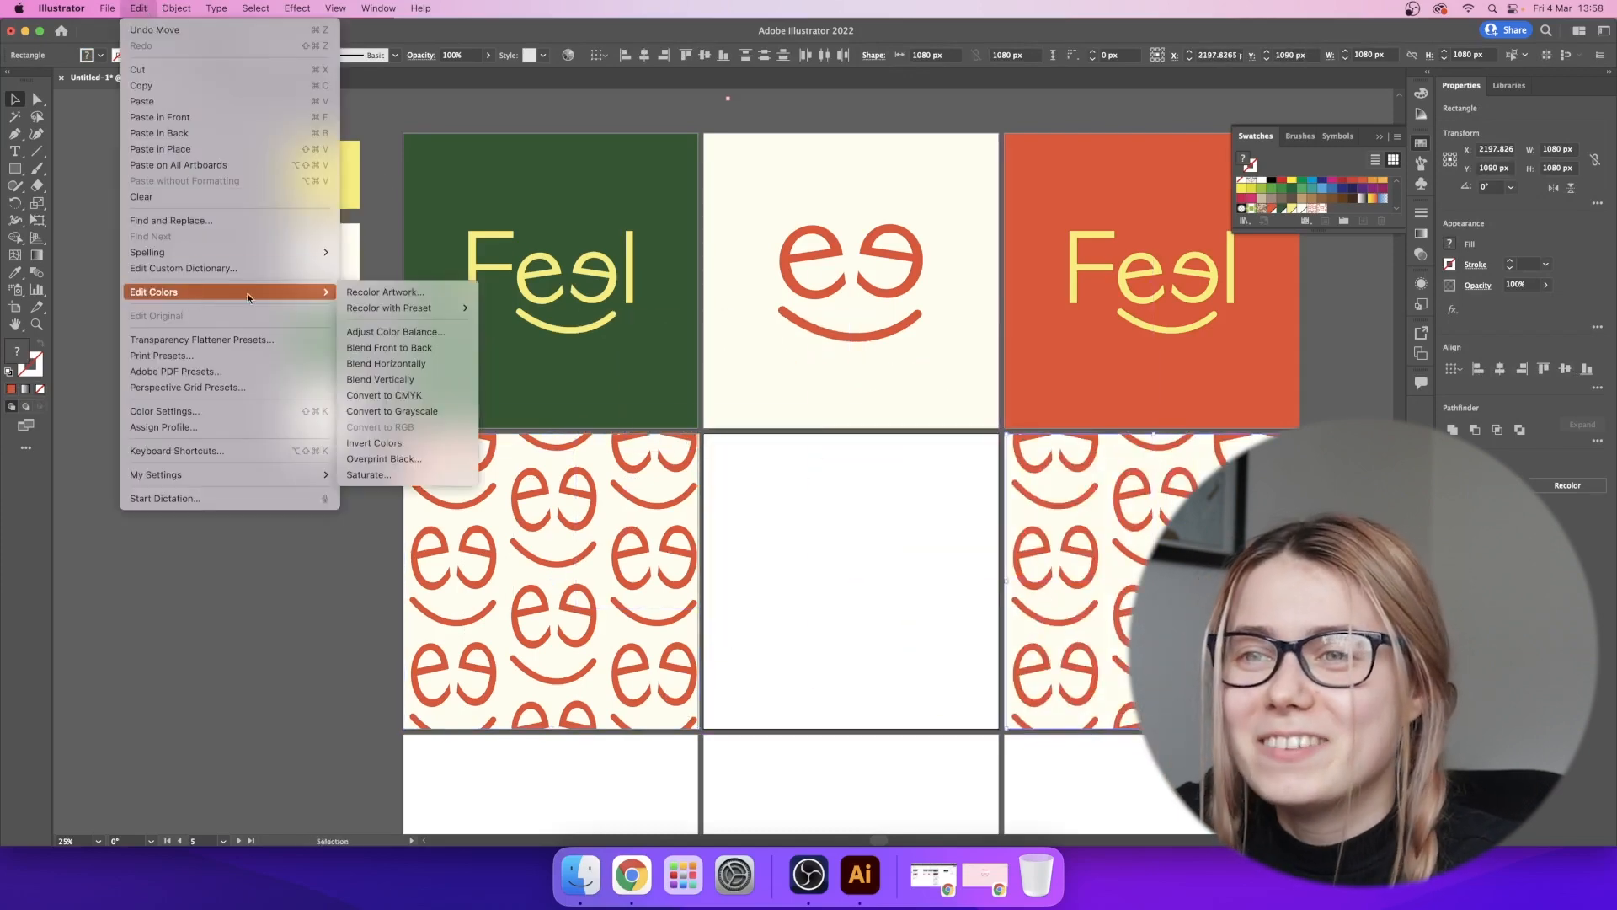
{"action": "left_click", "coordinate": [396, 295]}
{"action": "left_click", "coordinate": [754, 660]}
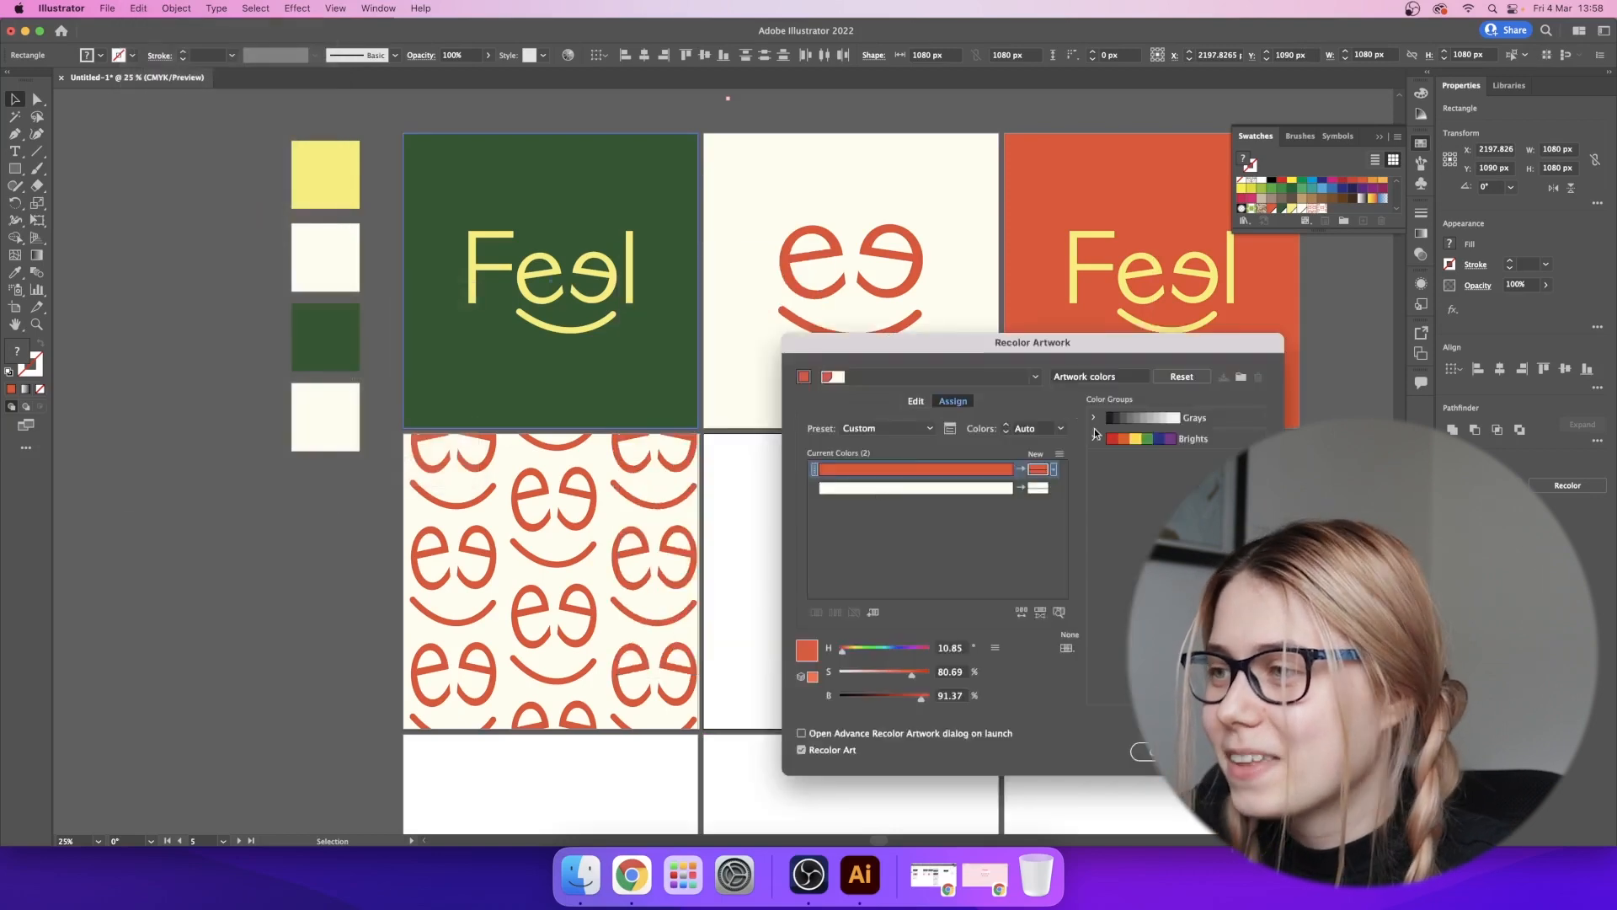
{"action": "left_click_drag", "start_coordinate": [1075, 352], "coordinate": [886, 350]}
{"action": "double_click", "coordinate": [846, 476]}
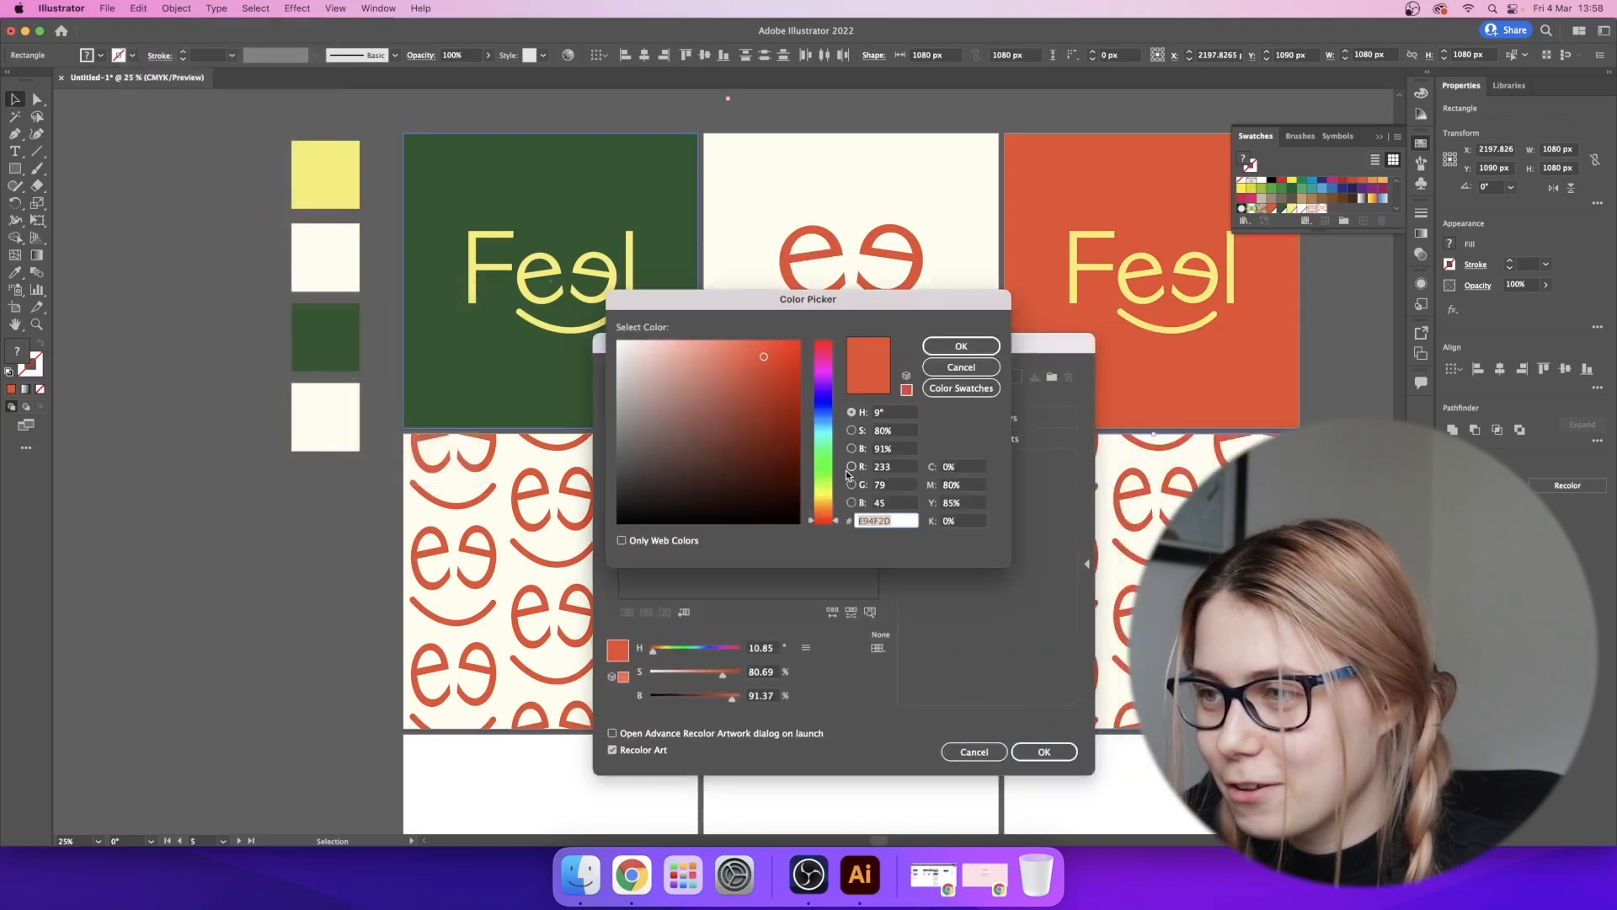
{"action": "left_click", "coordinate": [961, 389]}
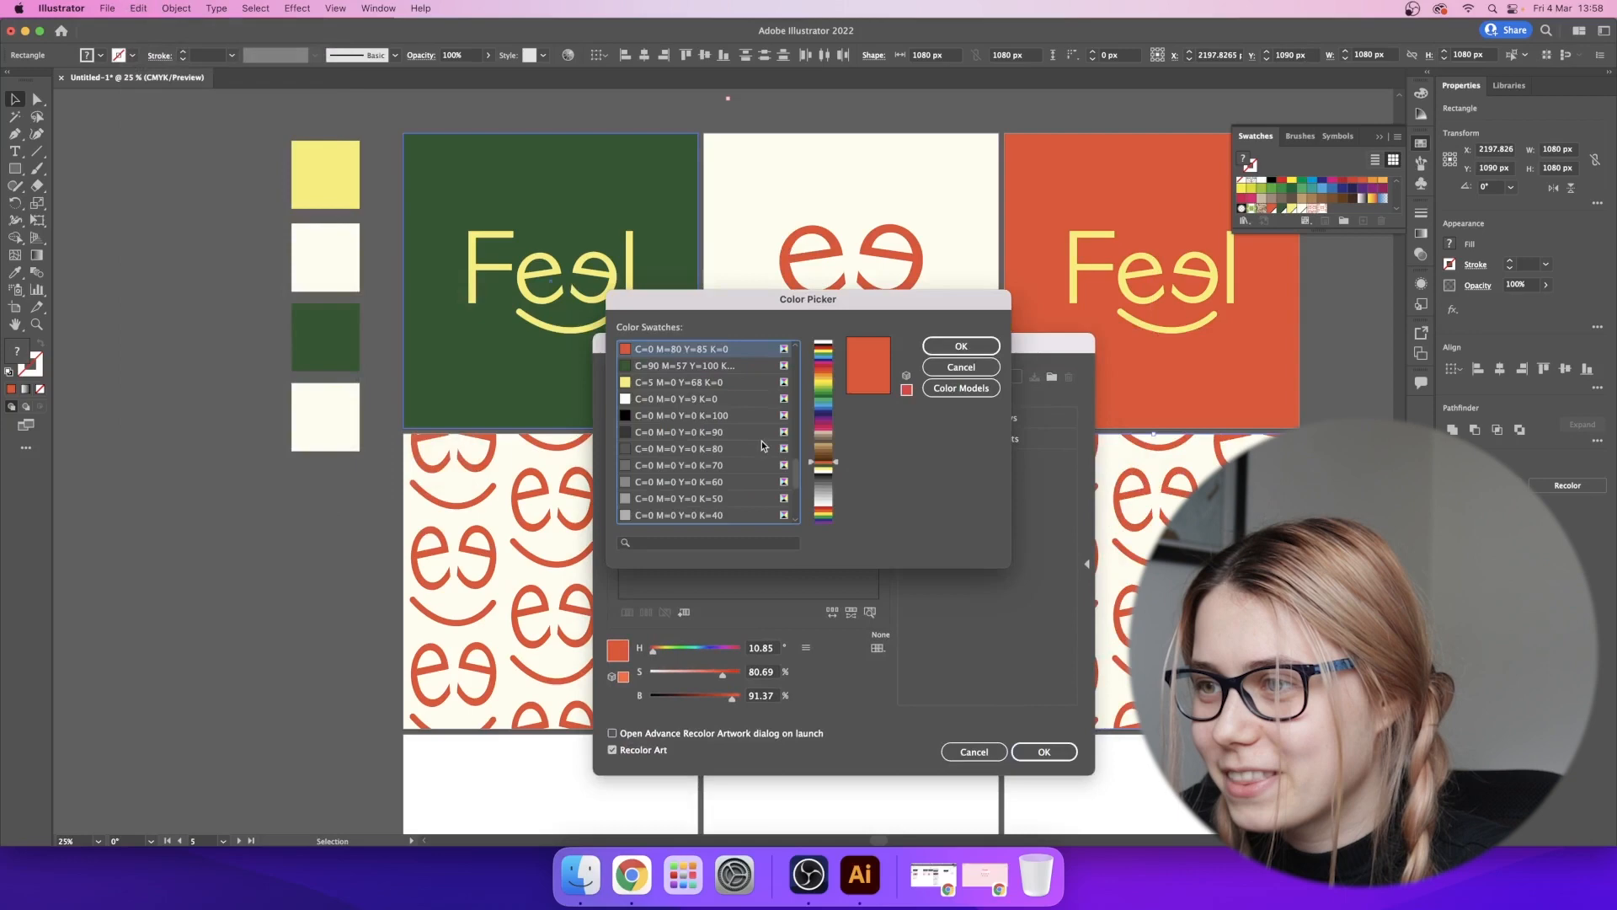
{"action": "left_click", "coordinate": [650, 383]}
{"action": "left_click", "coordinate": [961, 347]}
- Change the duplicated pattern's cream background to the dark green C=90 M=57 Y=100 swatch and apply the recoloring
{"action": "double_click", "coordinate": [846, 489]}
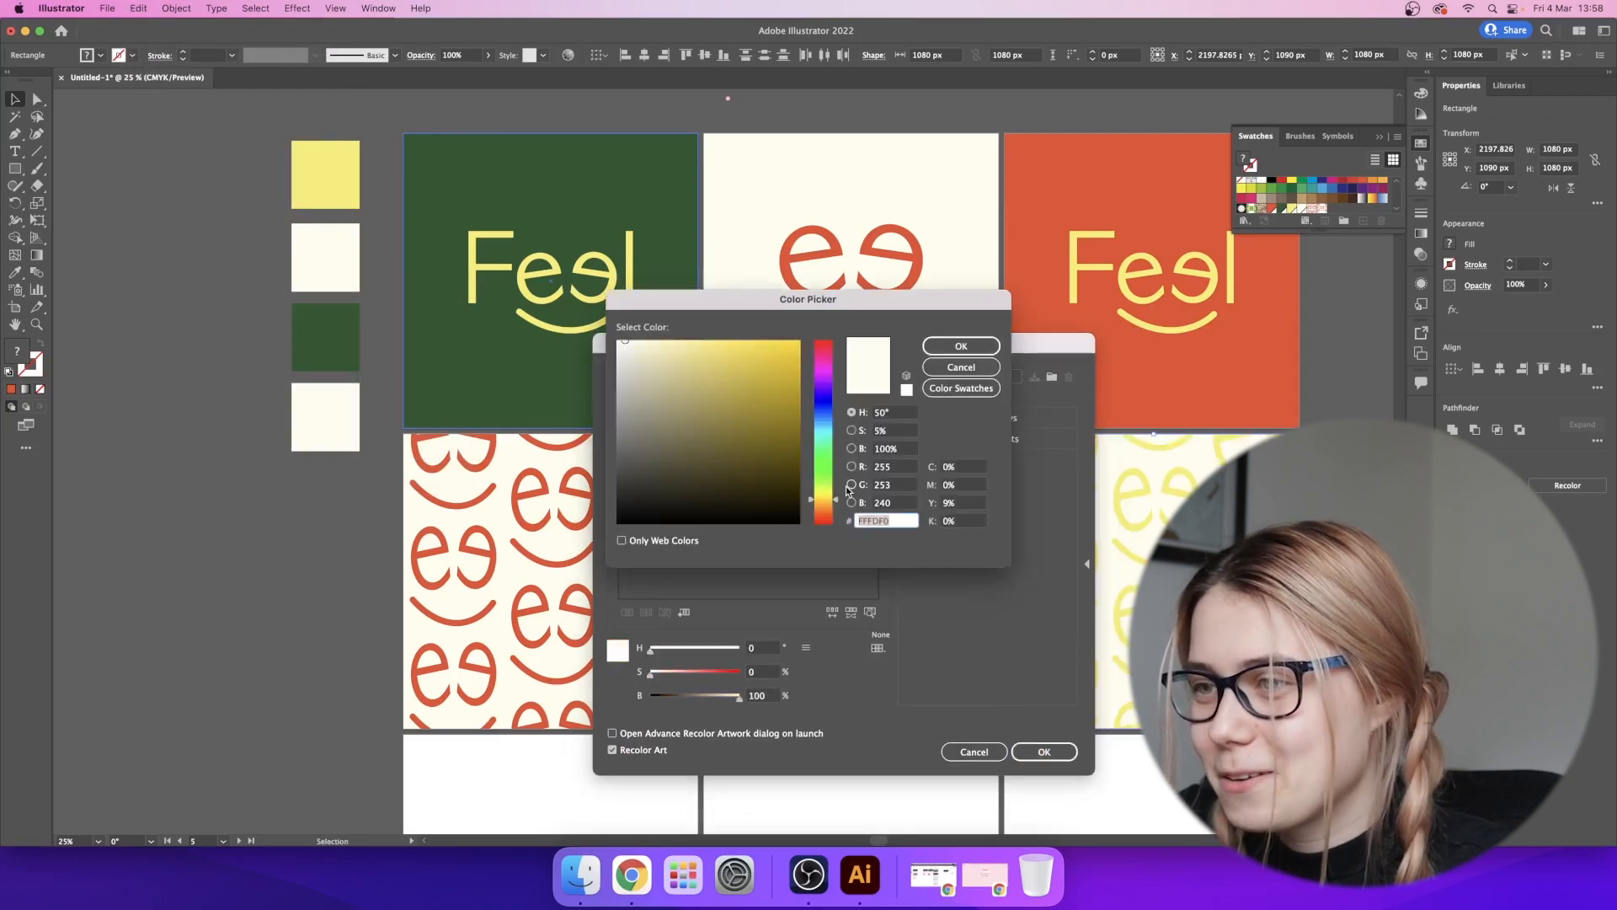
{"action": "left_click", "coordinate": [962, 388]}
{"action": "scroll", "coordinate": [699, 358], "scroll_direction": "down", "scroll_amount": 3}
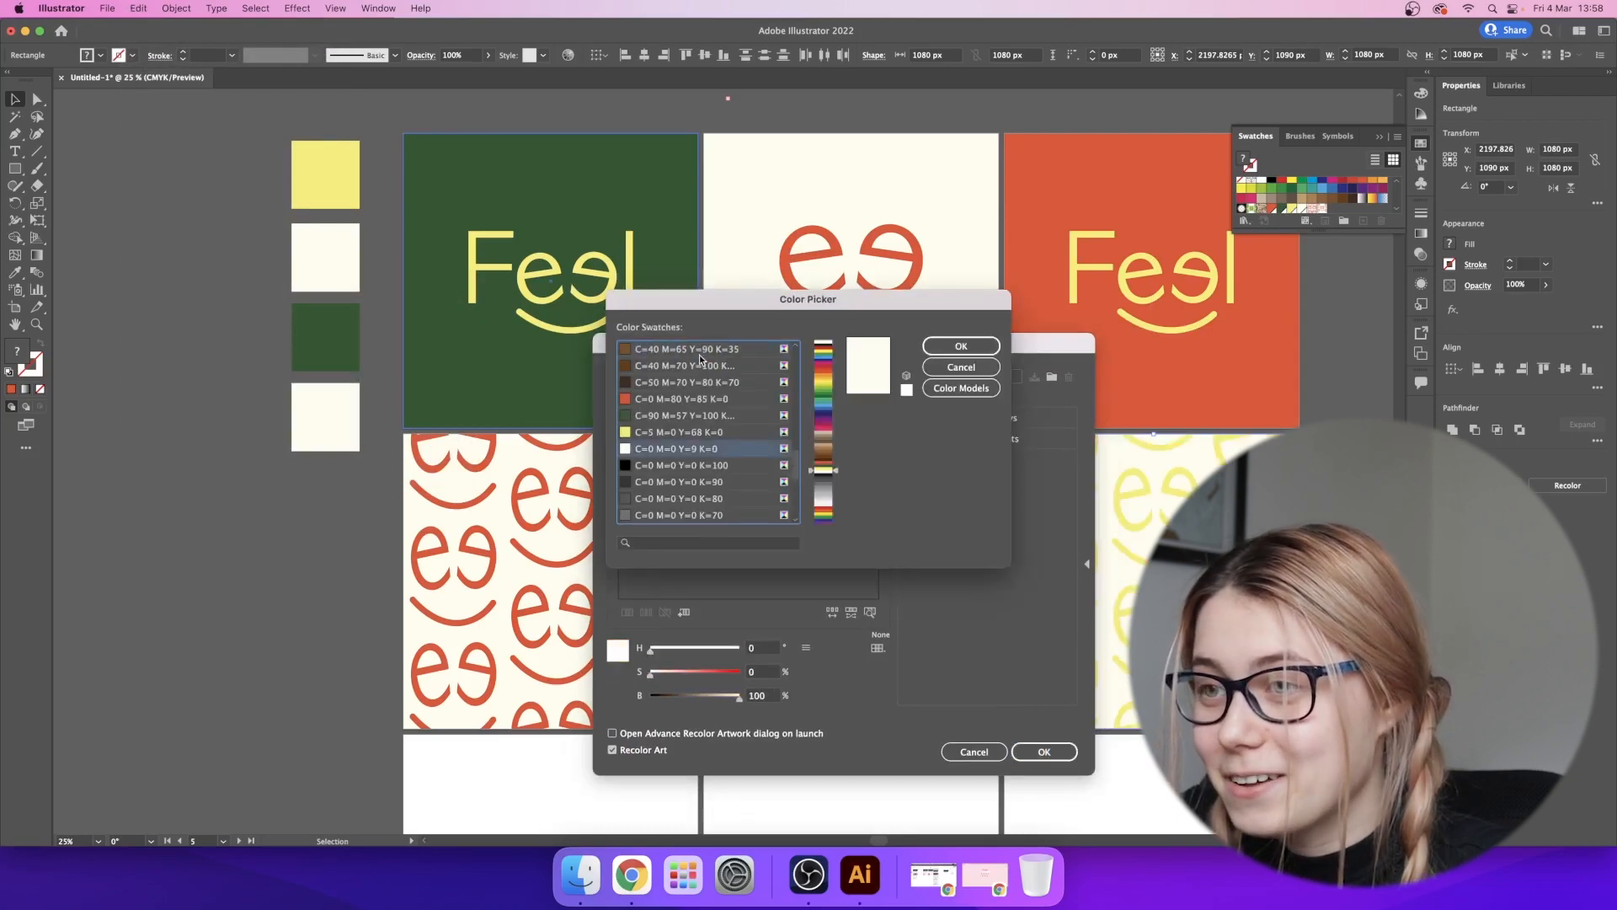
{"action": "left_click", "coordinate": [667, 421]}
{"action": "left_click", "coordinate": [961, 346]}
{"action": "left_click", "coordinate": [1047, 753]}
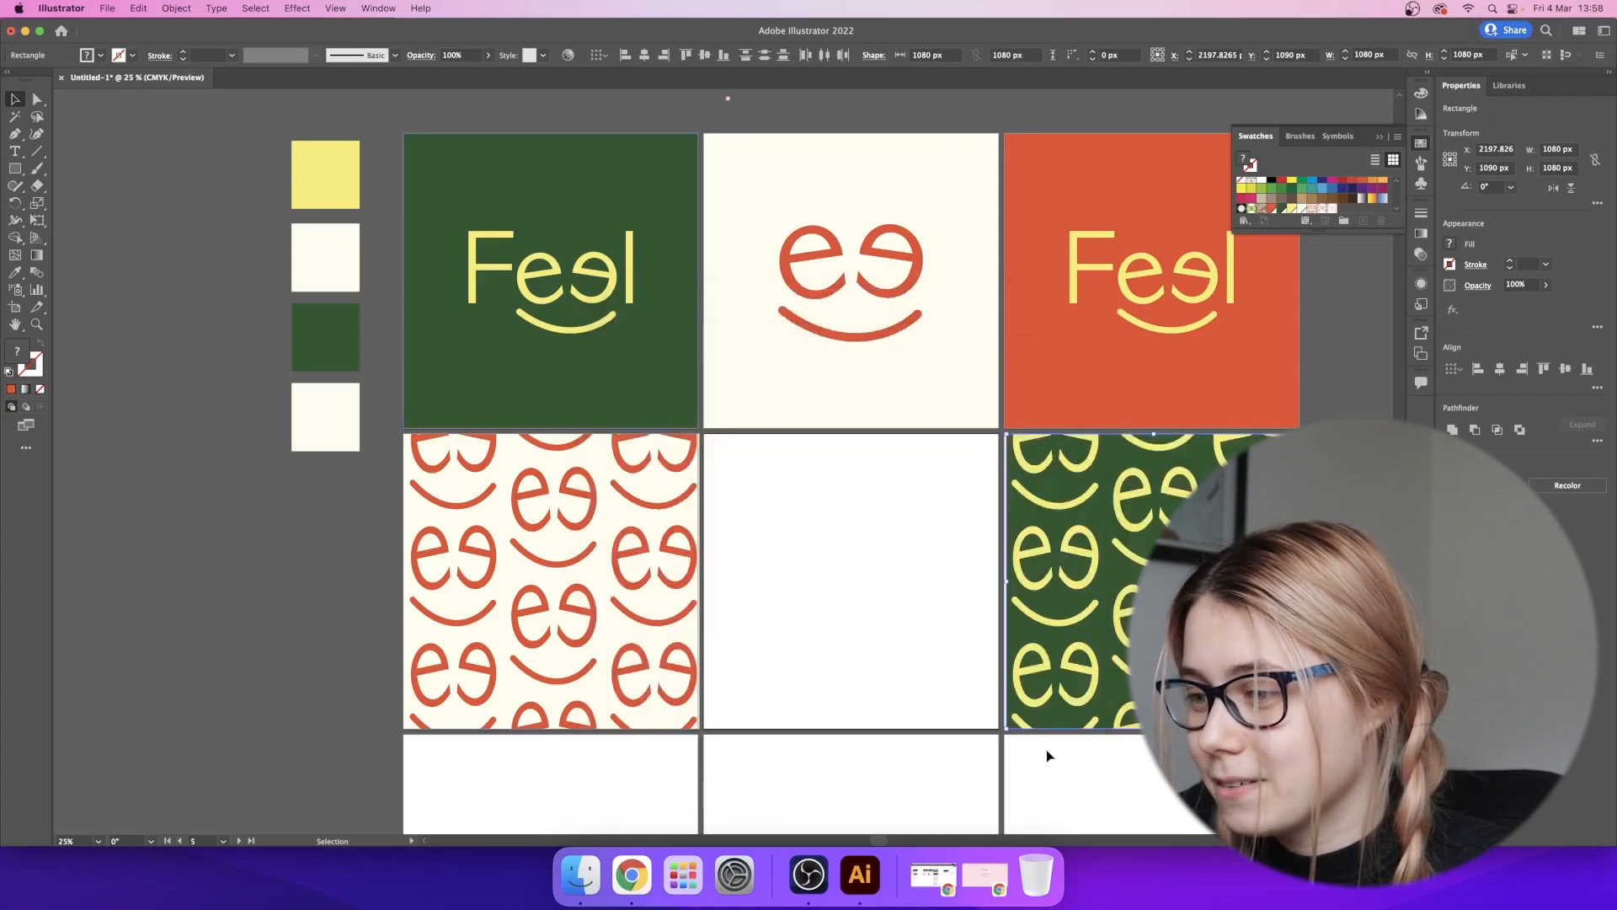
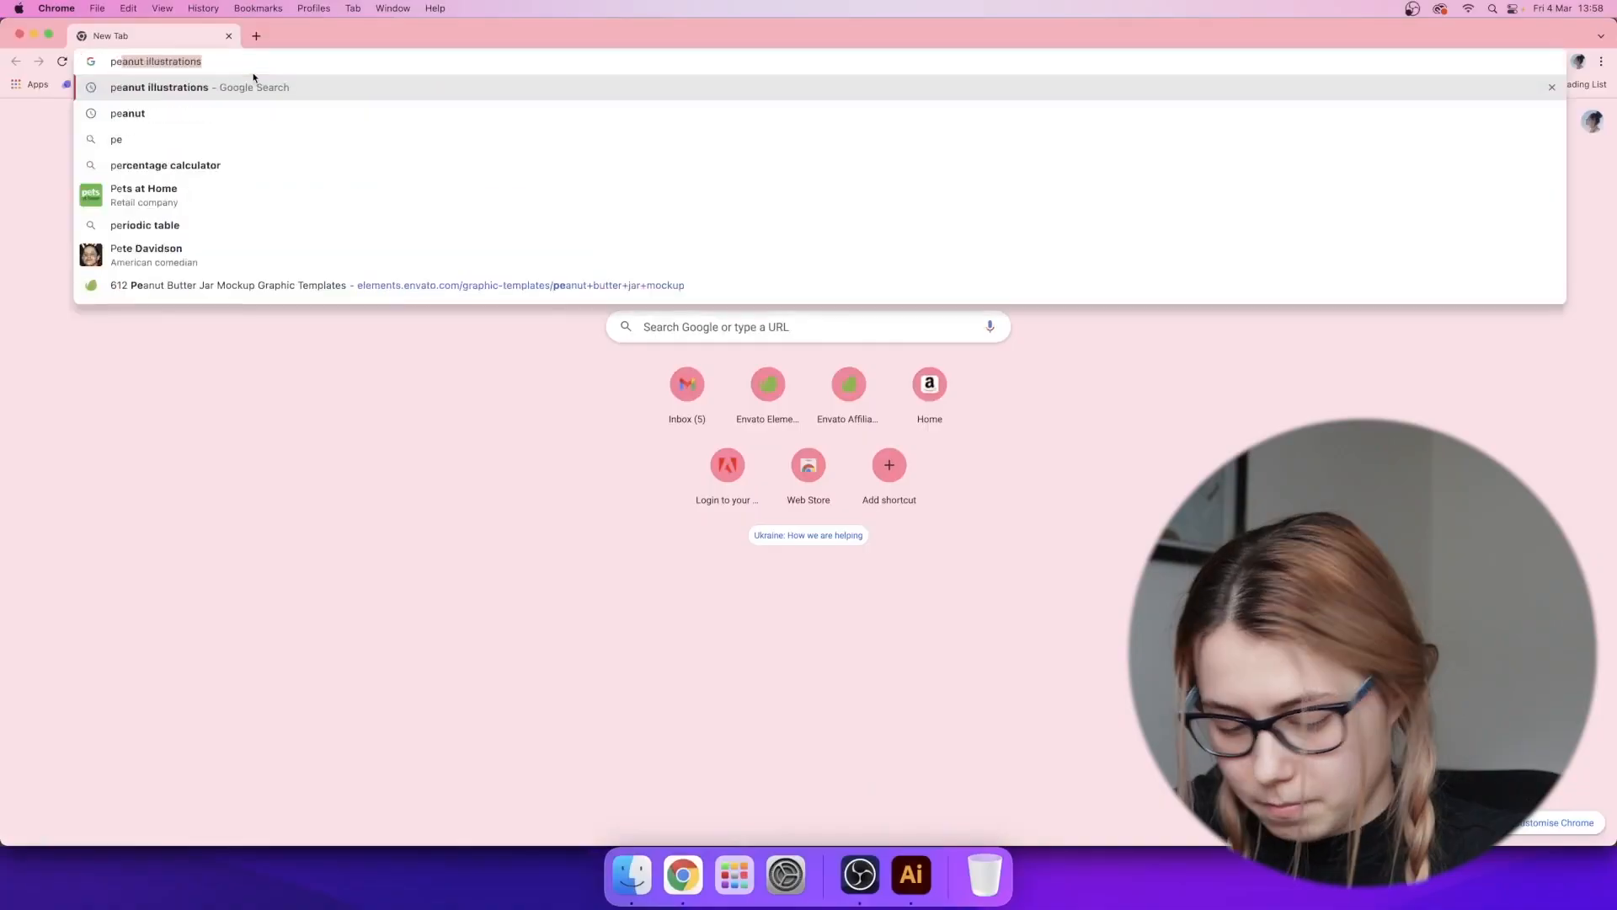
- In Chrome, open the Pexels website and search its photos for "happy people"
{"action": "type", "text": "xels"}
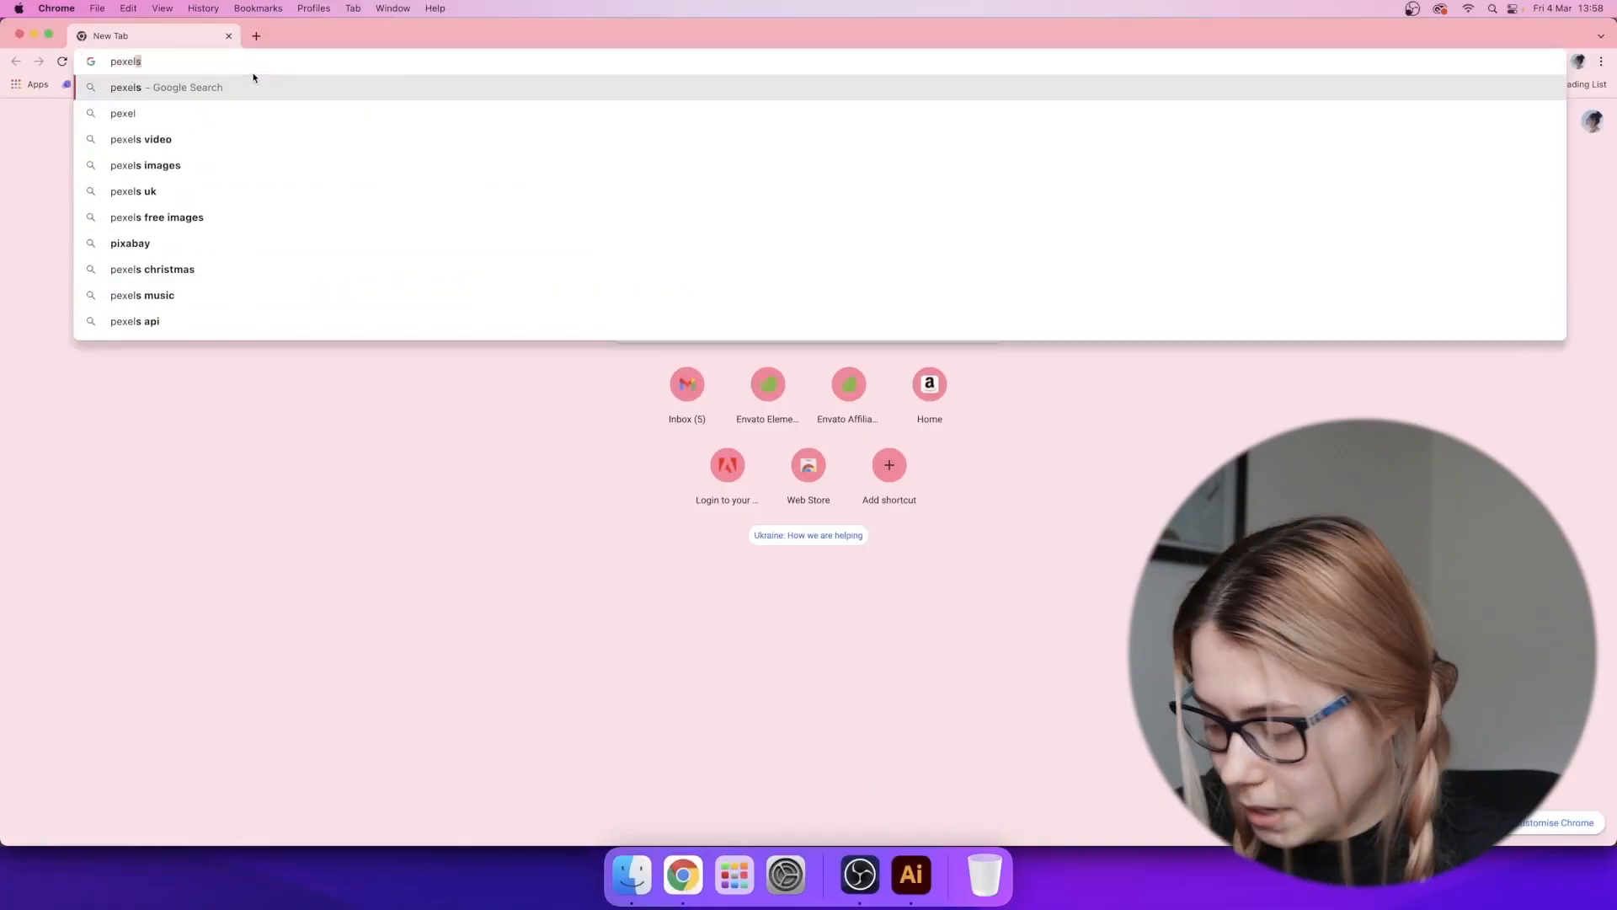
{"action": "key", "text": "Return"}
{"action": "left_click", "coordinate": [156, 236]}
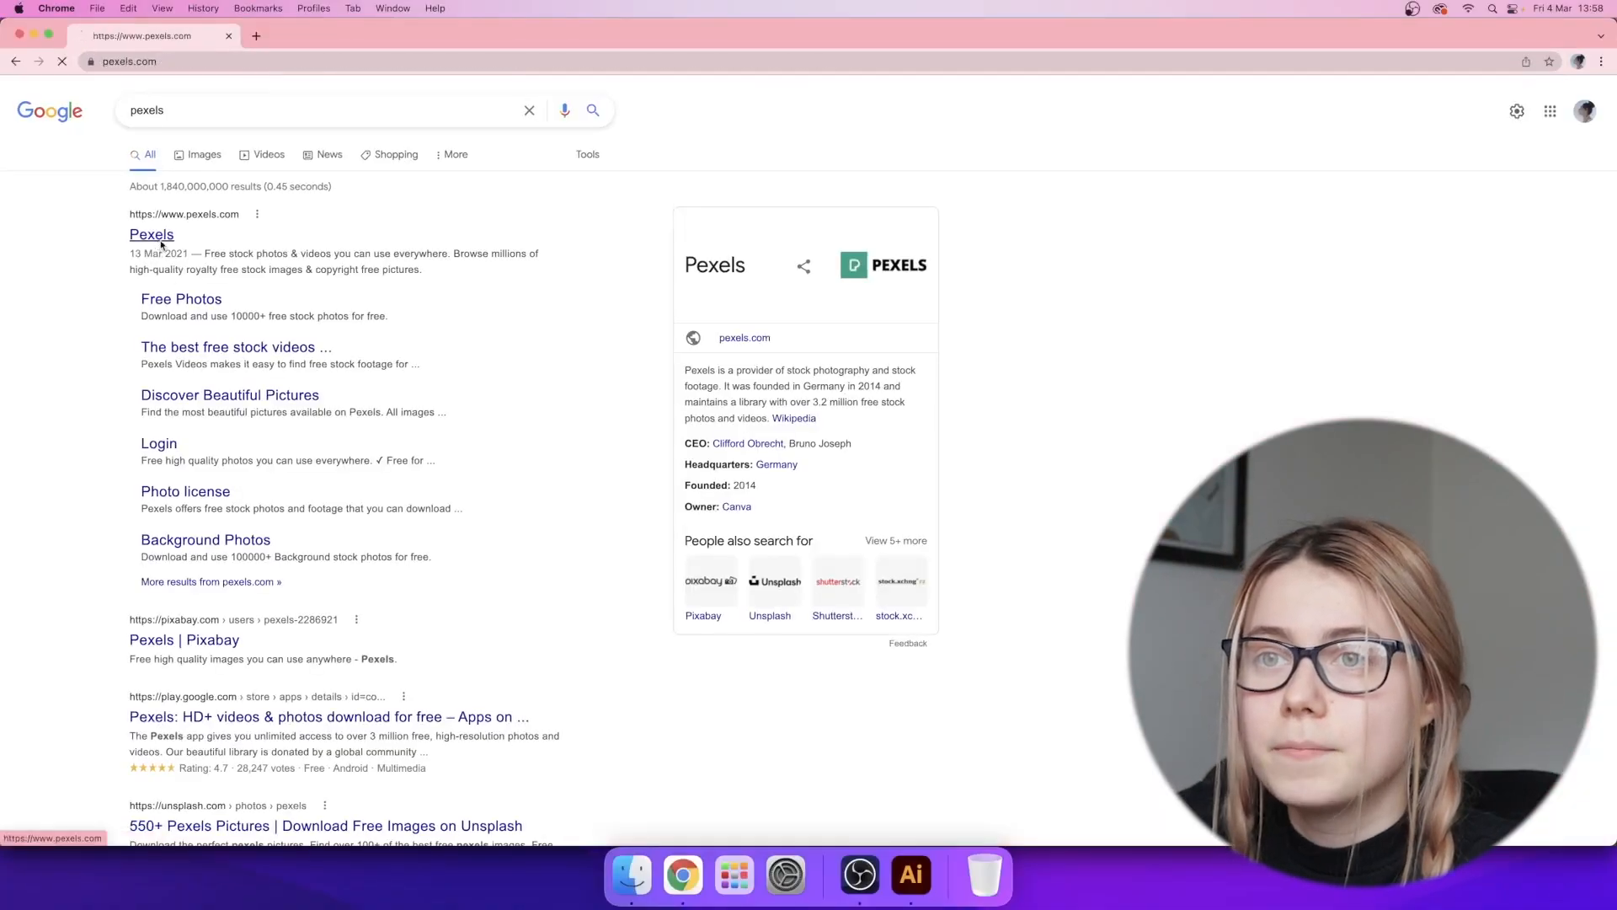
{"action": "type", "text": "happy people"}
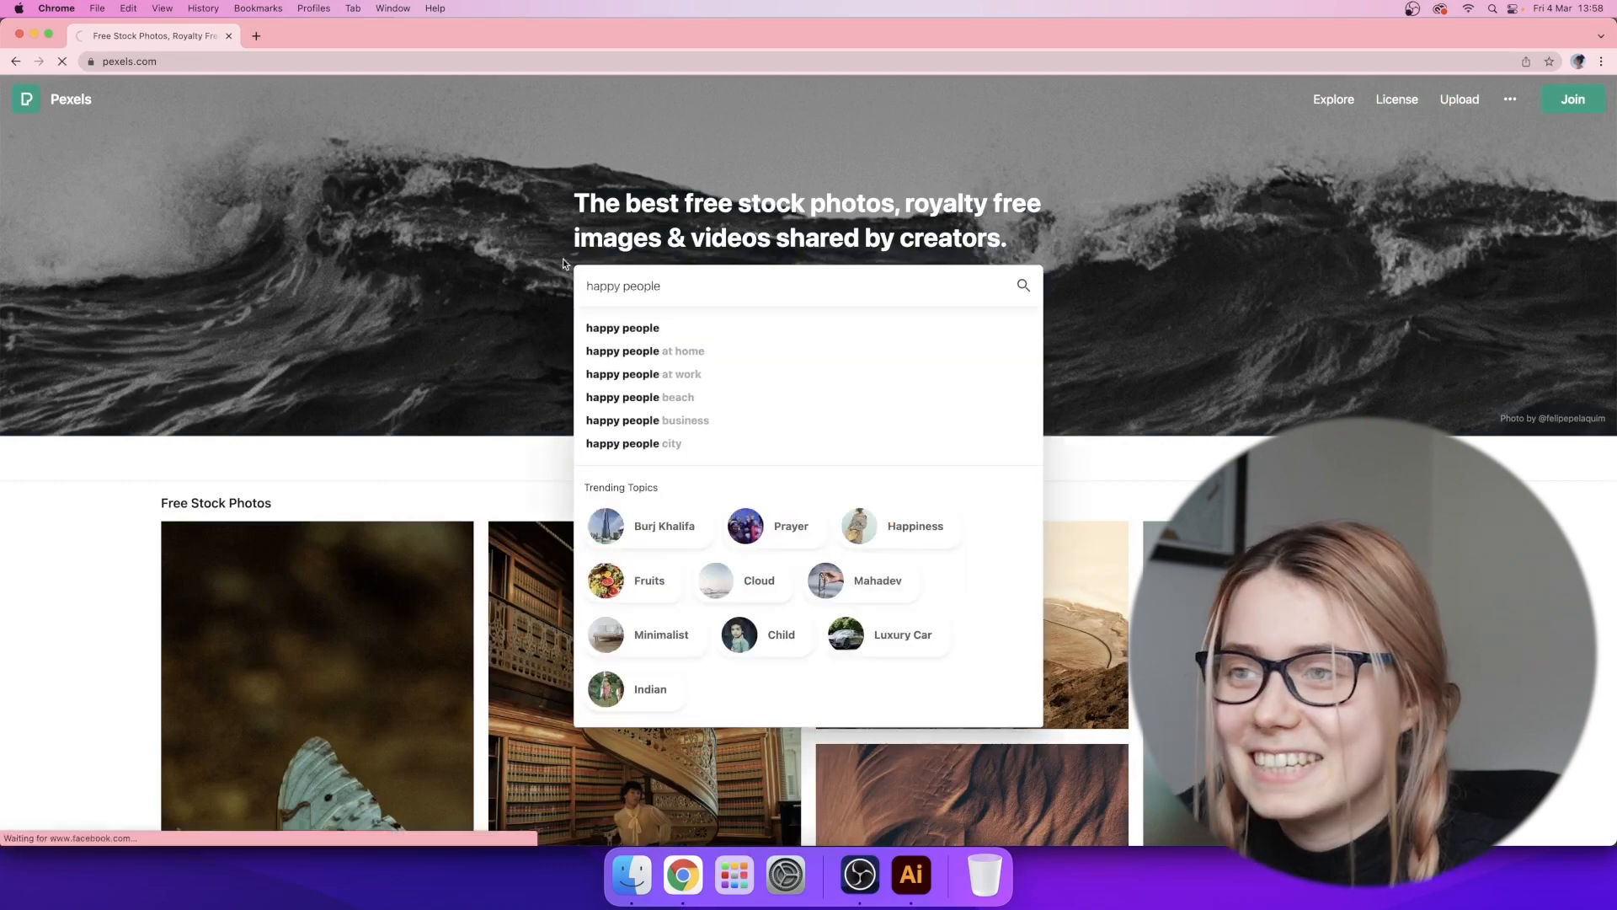
{"action": "key", "text": "Return"}
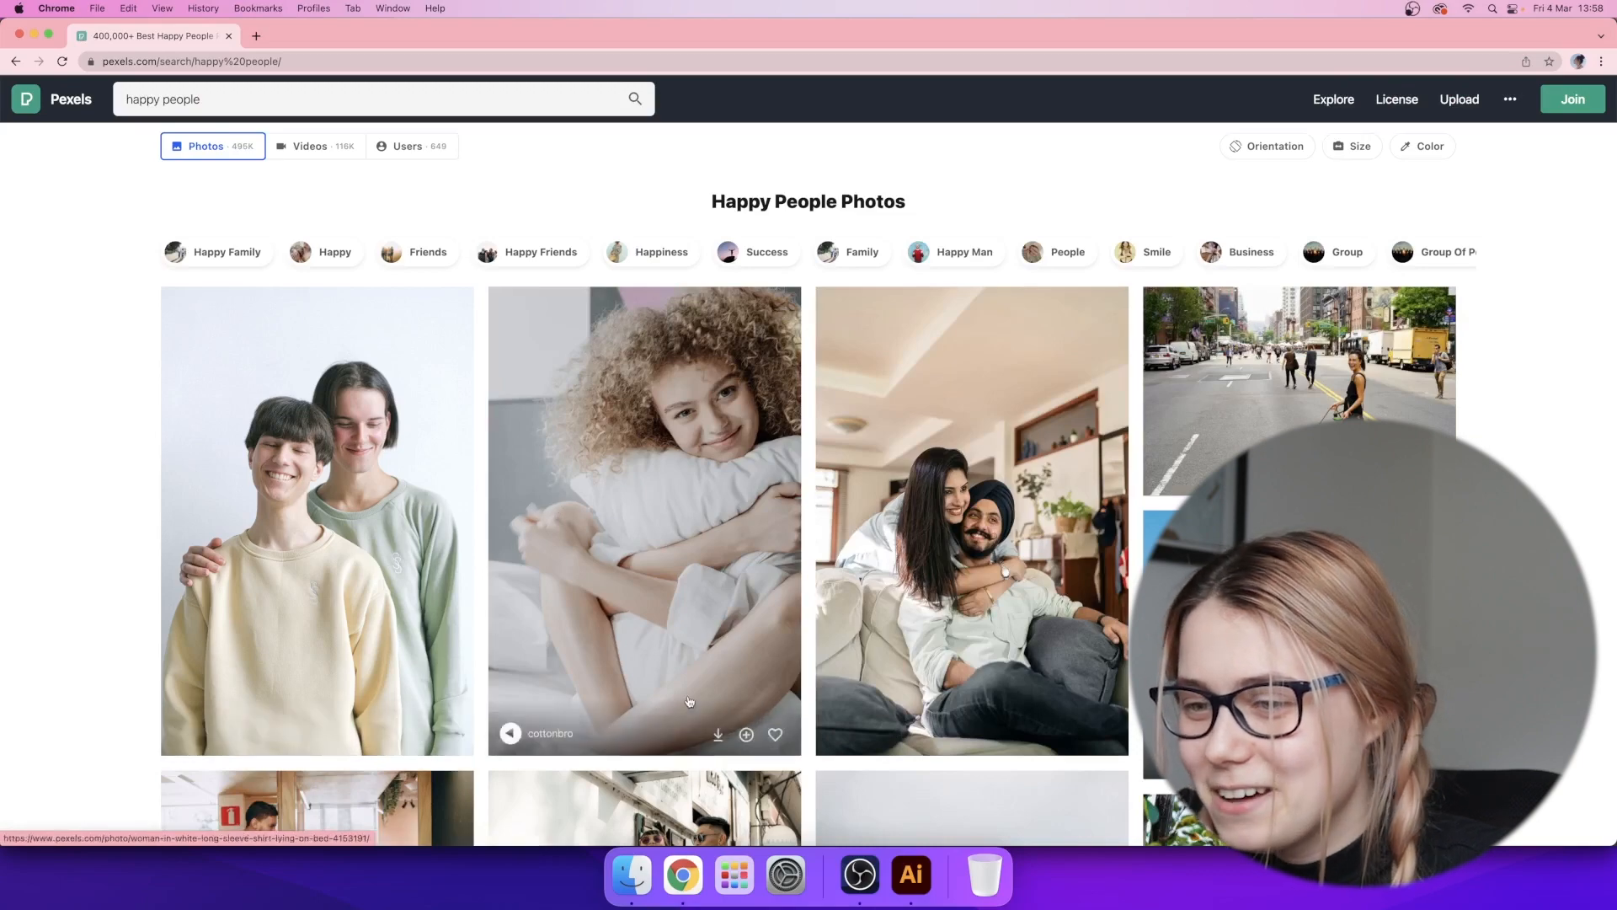
- Download the photo of the curly-haired woman hugging a pillow and dismiss the thank-you pop-up
{"action": "scroll", "coordinate": [689, 702], "scroll_direction": "down", "scroll_amount": 3}
{"action": "scroll", "coordinate": [692, 640], "scroll_direction": "up", "scroll_amount": 1}
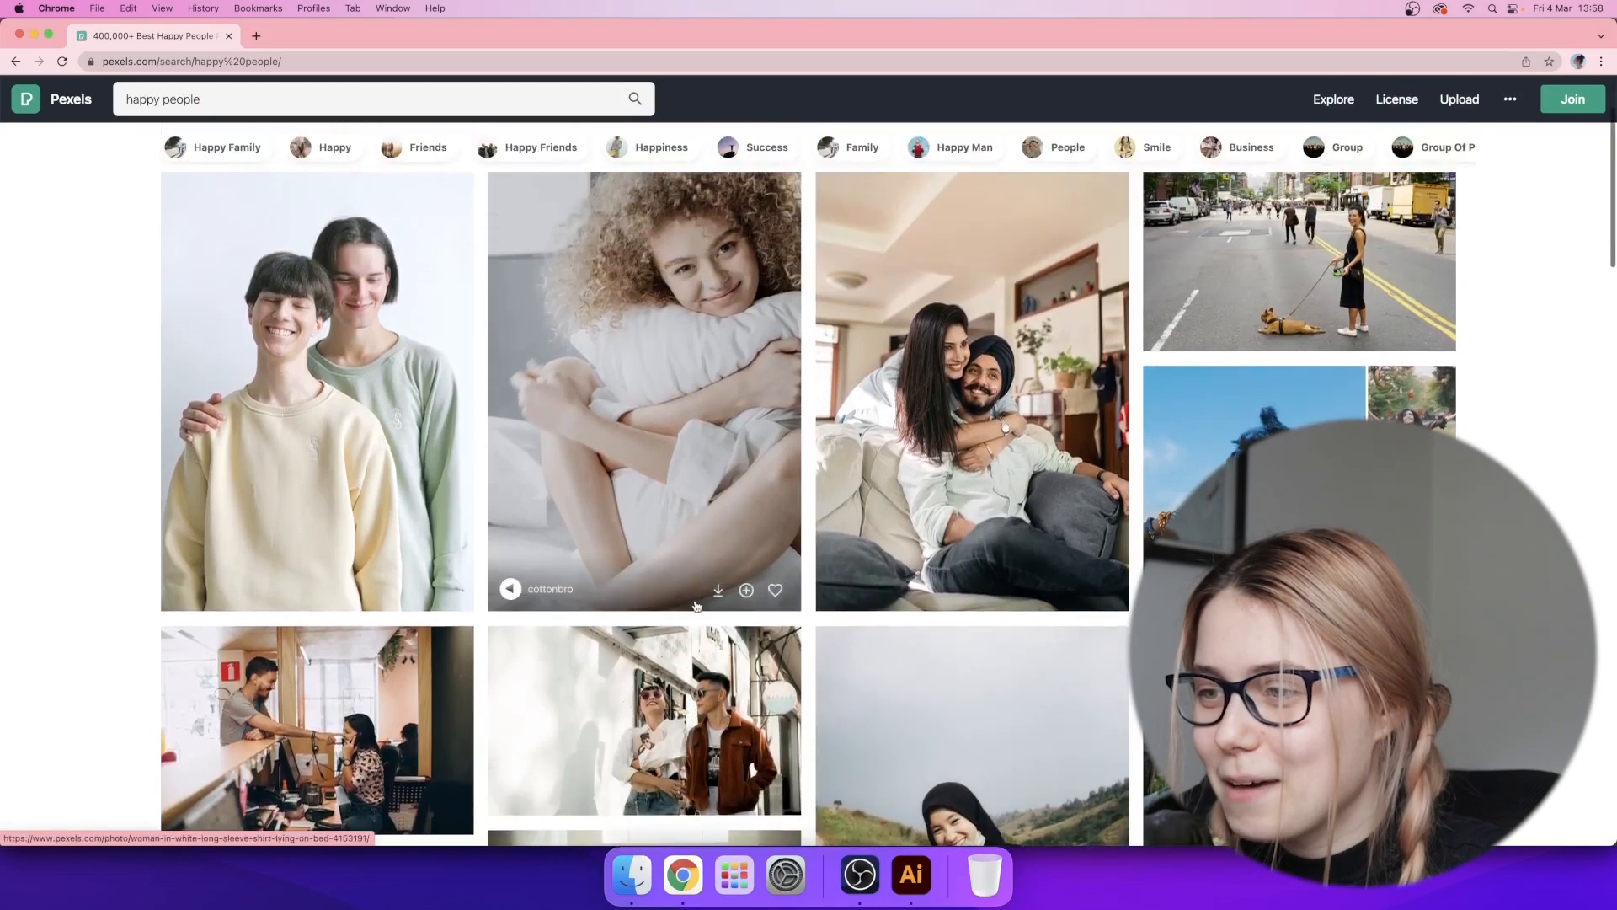
{"action": "left_click", "coordinate": [718, 589]}
{"action": "left_click", "coordinate": [440, 360]}
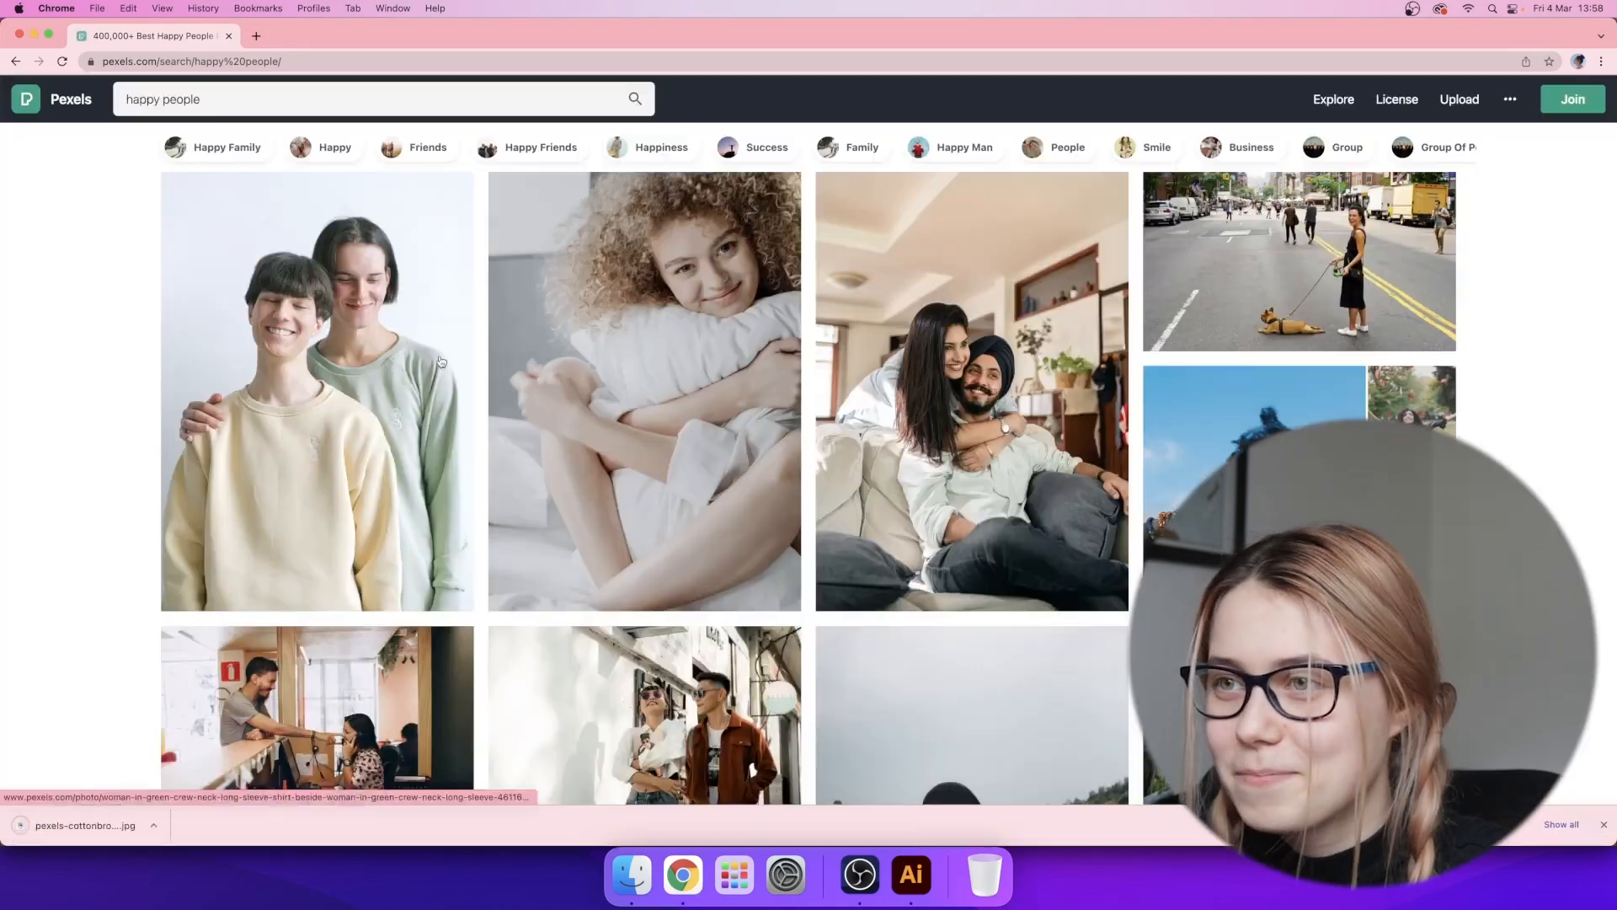
- Find and download the photo of the laughing man holding a potted cactus, and dismiss the thank-you pop-up
{"action": "scroll", "coordinate": [671, 487], "scroll_direction": "down", "scroll_amount": 10}
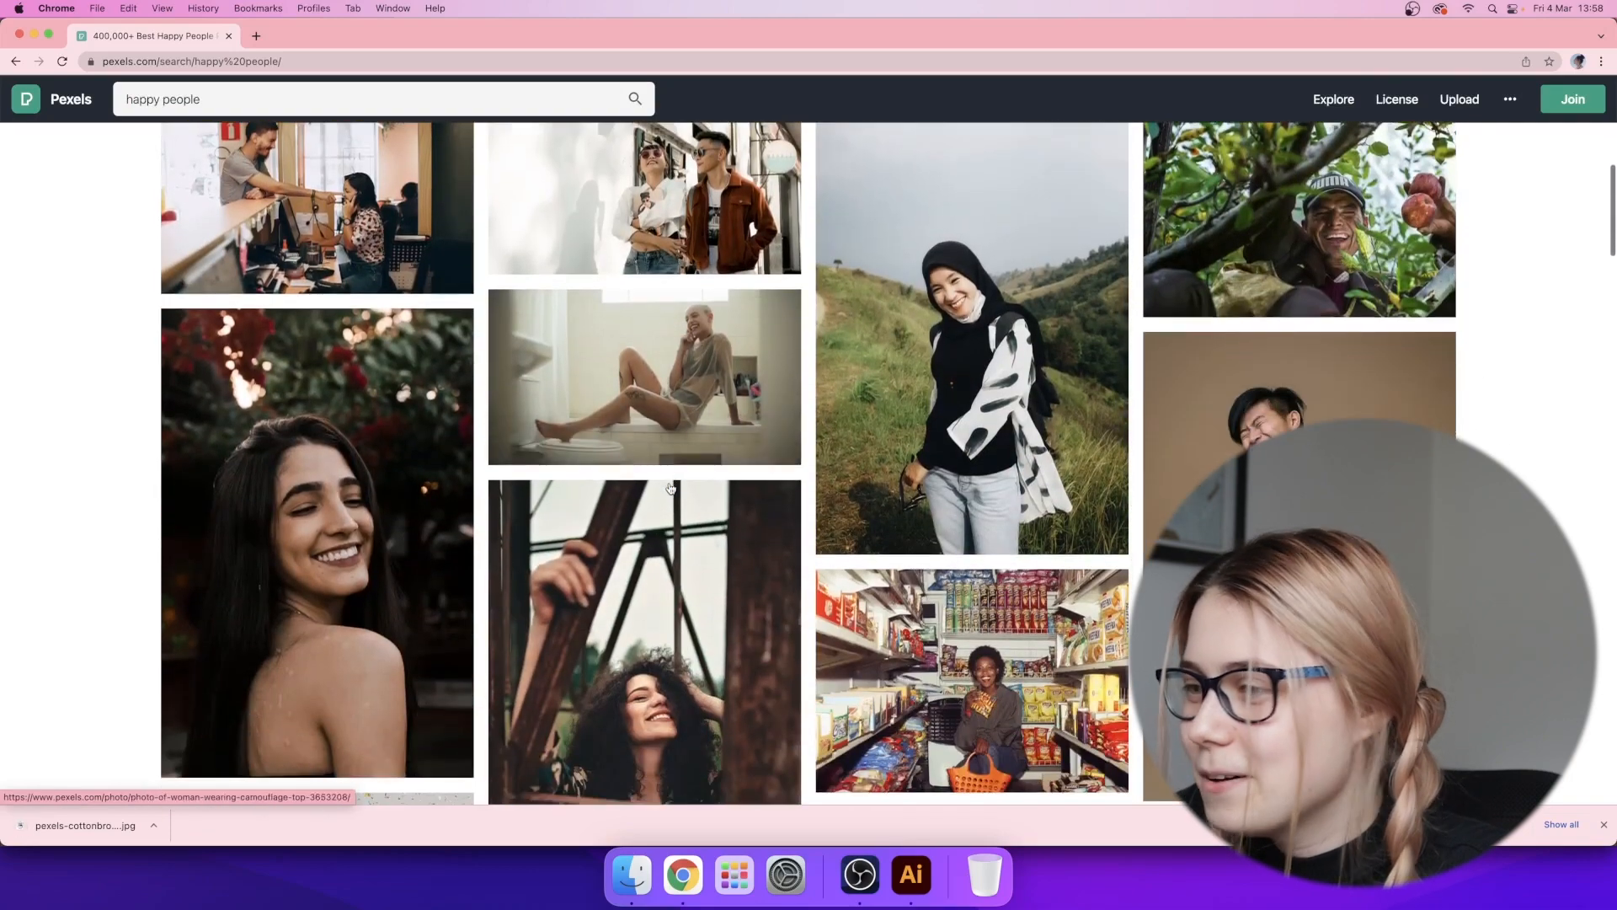
{"action": "scroll", "coordinate": [670, 487], "scroll_direction": "down", "scroll_amount": 5}
{"action": "scroll", "coordinate": [1311, 359], "scroll_direction": "up", "scroll_amount": 3}
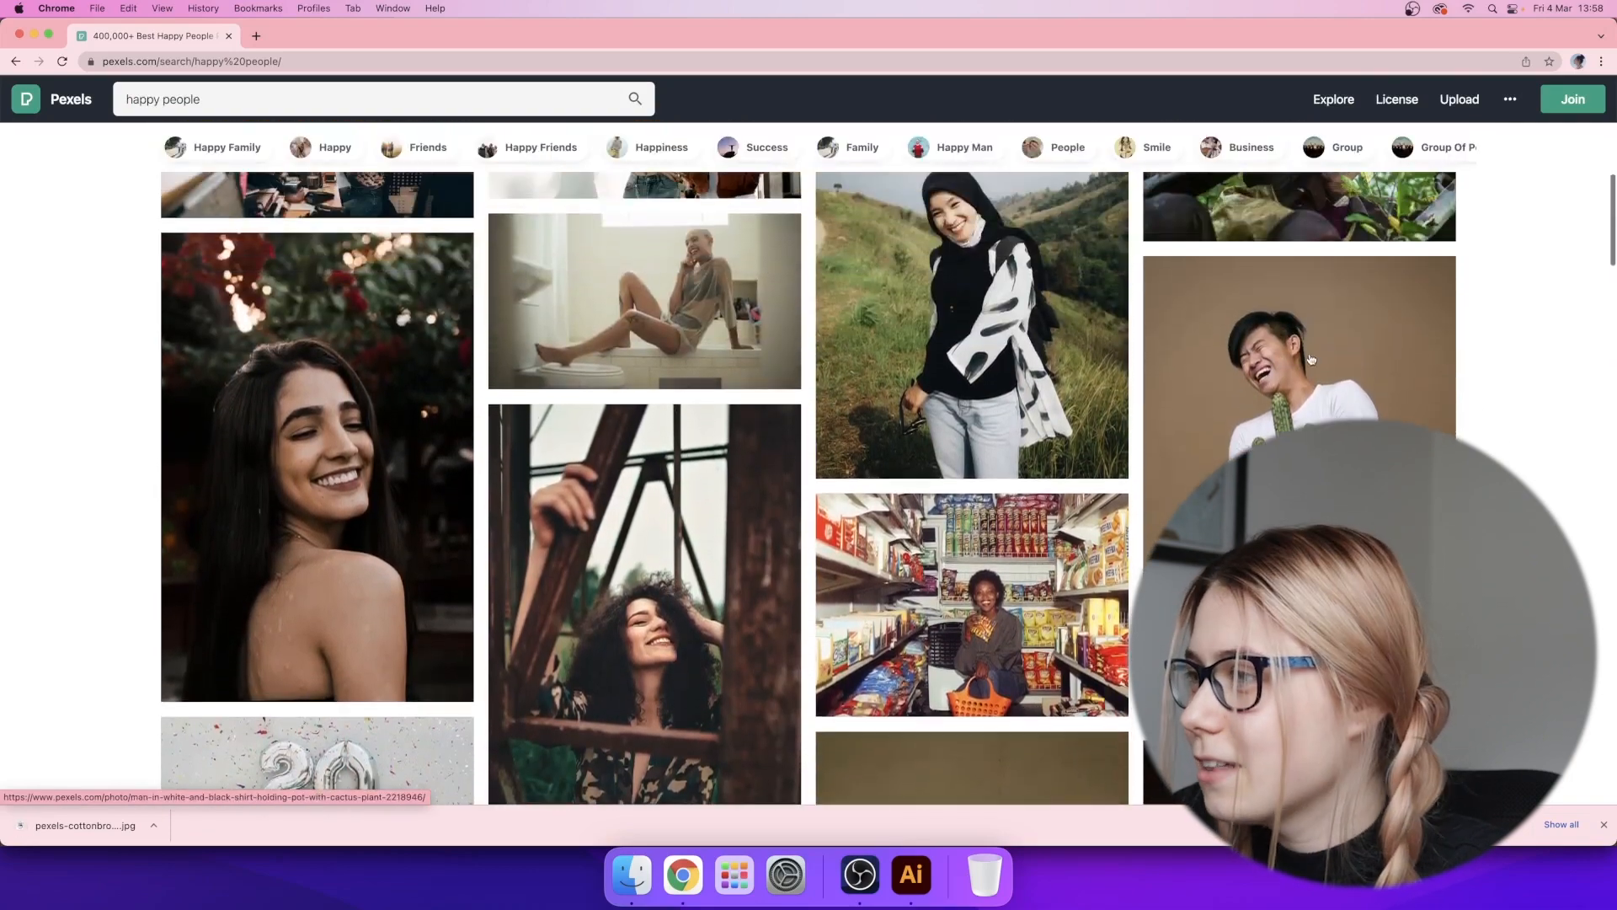
{"action": "left_click", "coordinate": [1363, 701]}
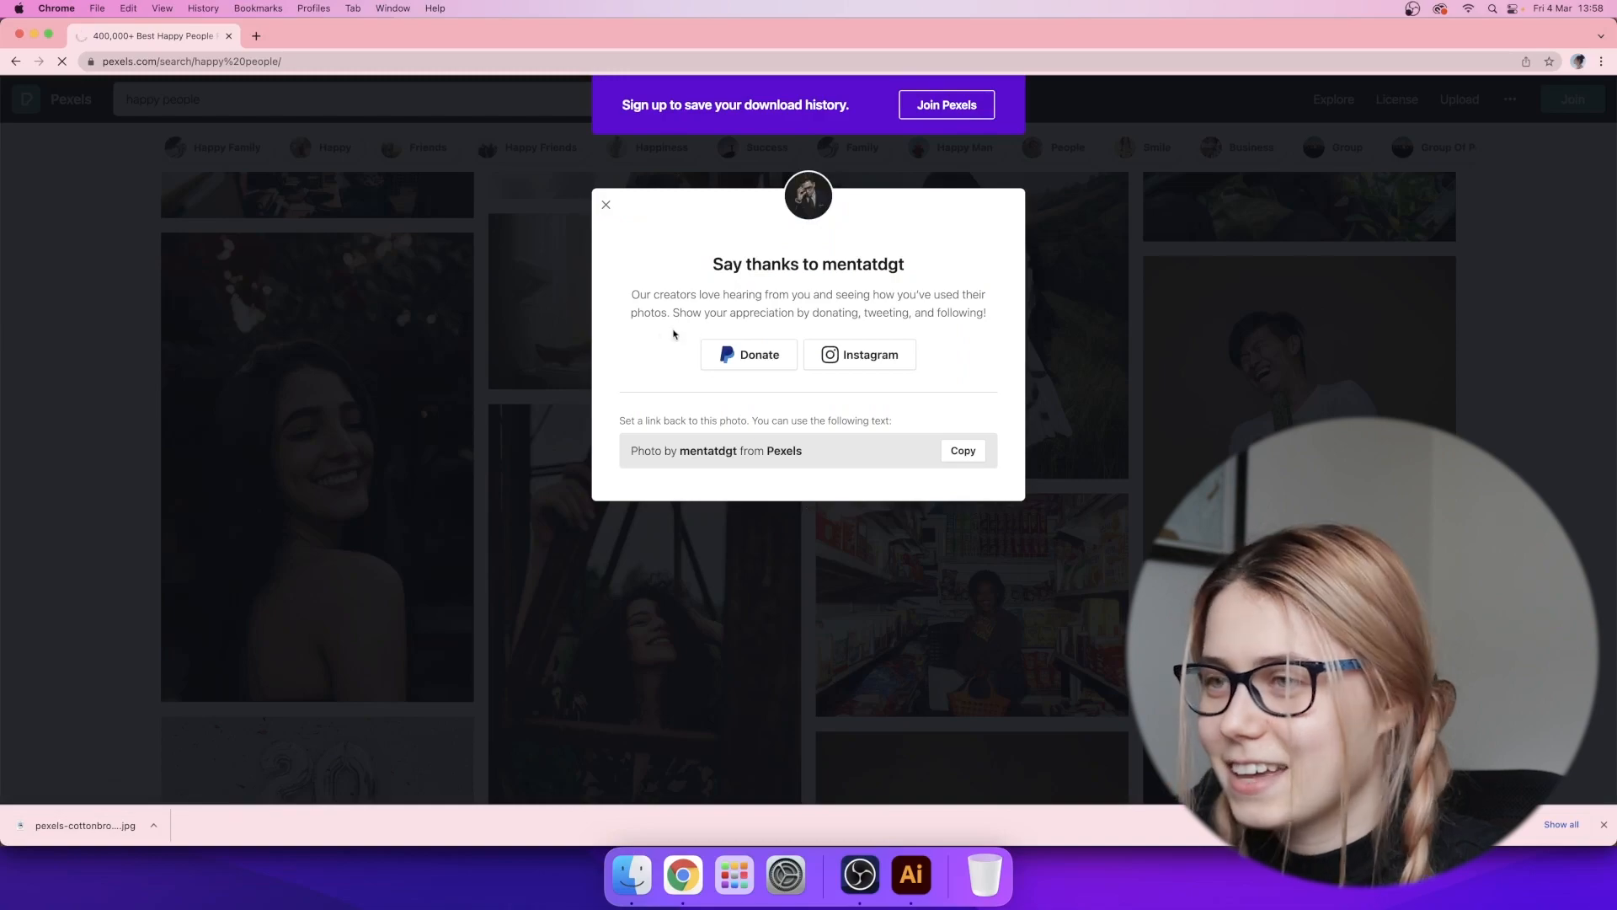
{"action": "left_click", "coordinate": [607, 207]}
- Place the downloaded photo of the curly-haired woman into the Illustrator document and scale it down to about 1749 by 2623 px
{"action": "left_click", "coordinate": [46, 33]}
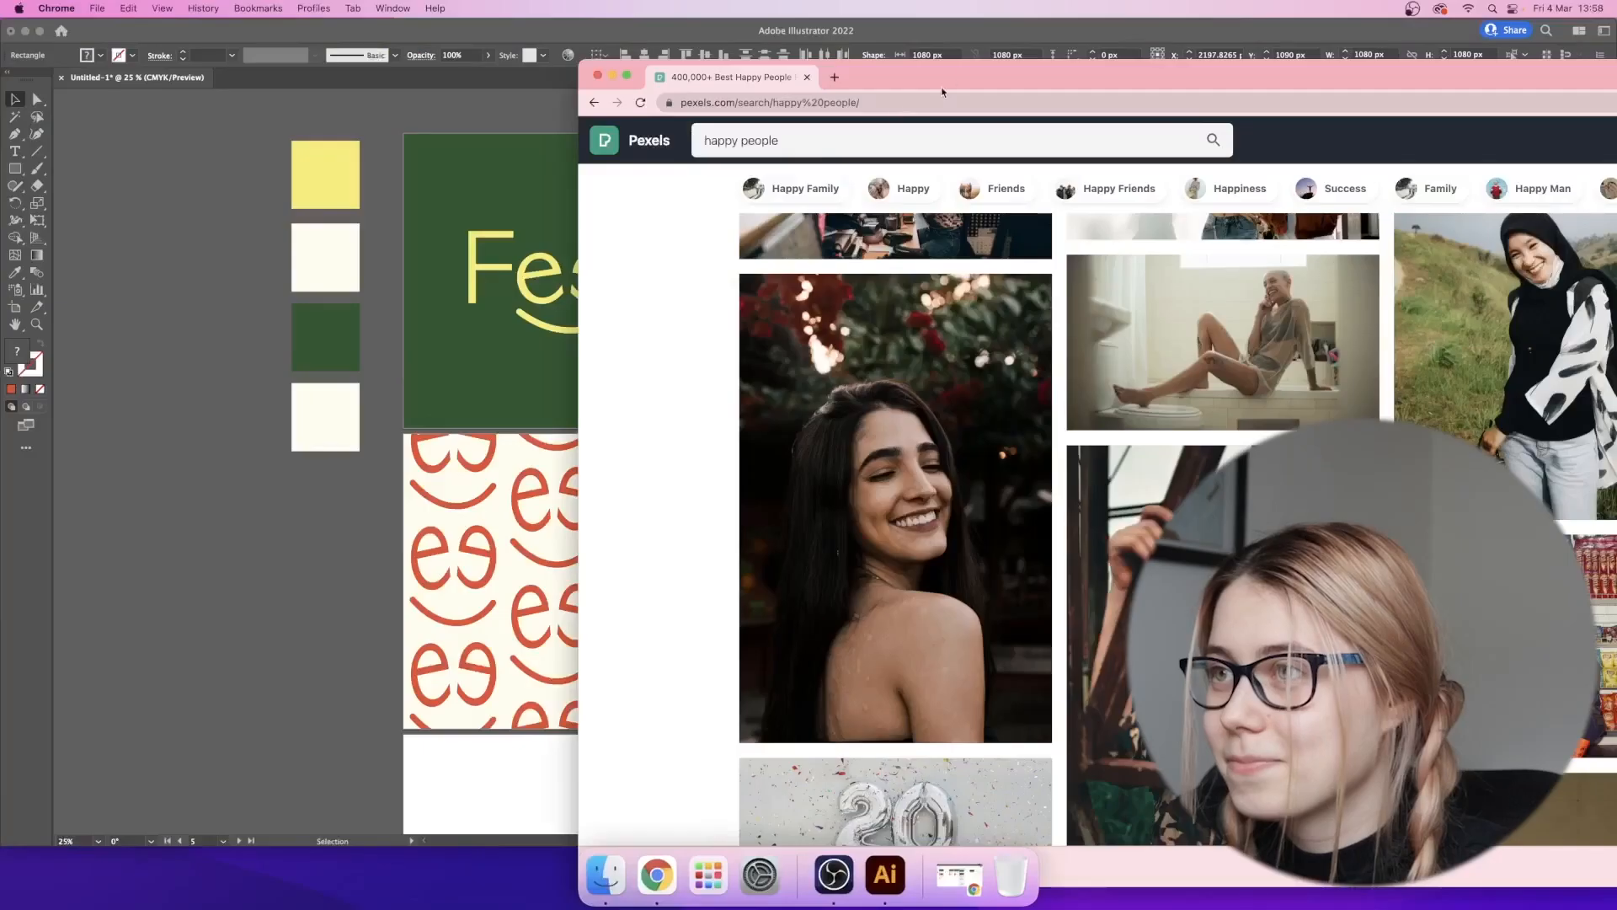
{"action": "left_click_drag", "start_coordinate": [945, 77], "coordinate": [1010, 74]}
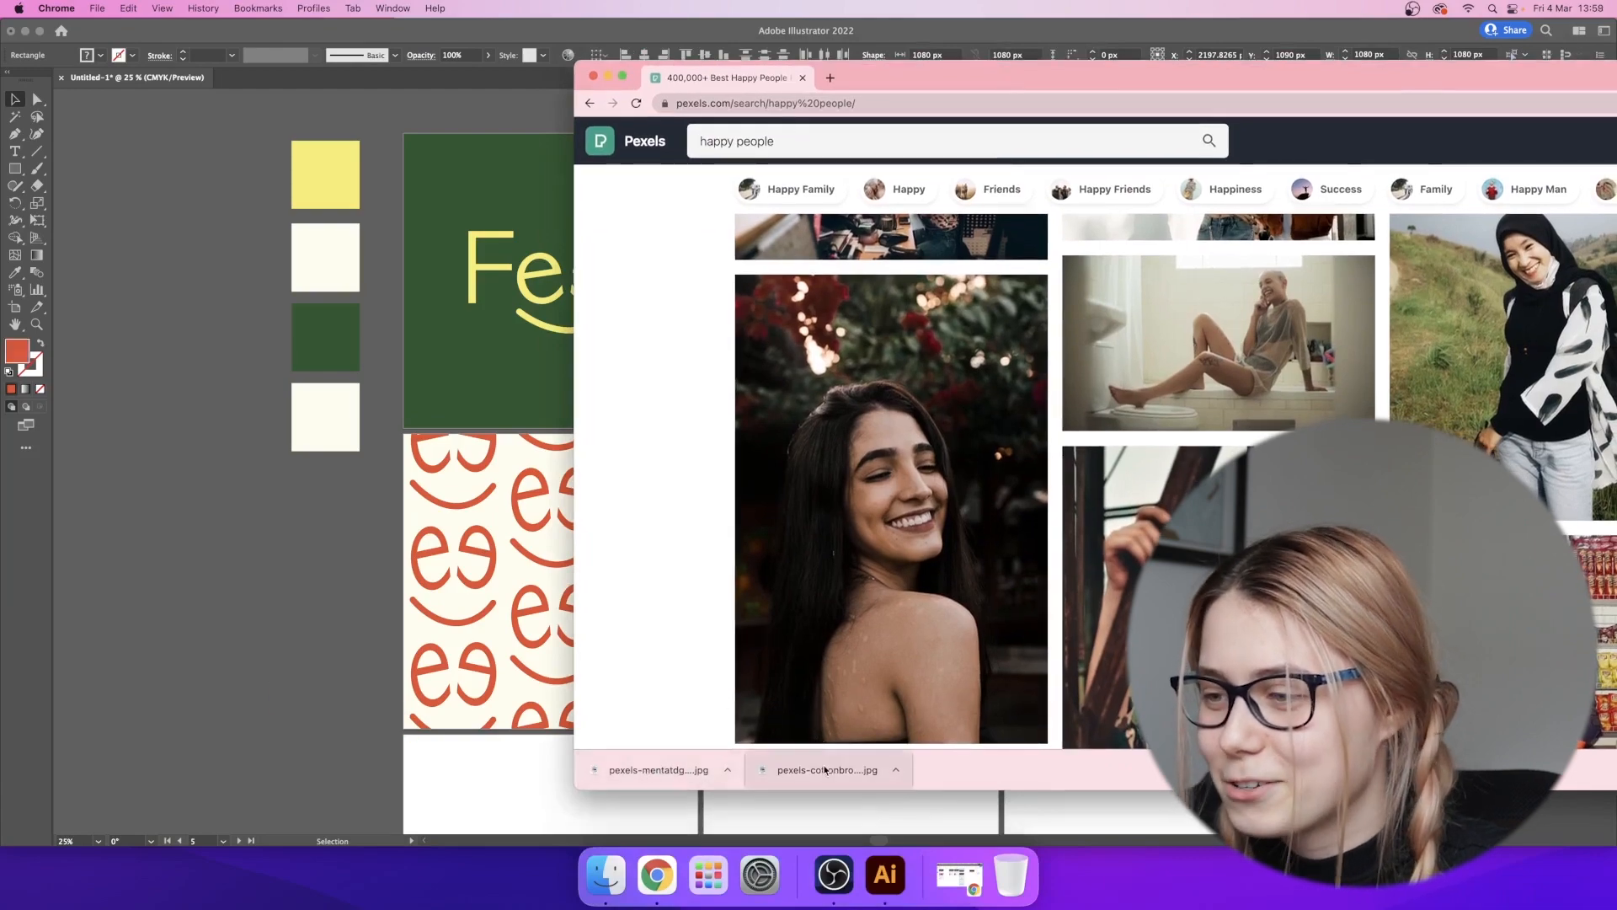
{"action": "left_click_drag", "start_coordinate": [823, 768], "coordinate": [286, 696]}
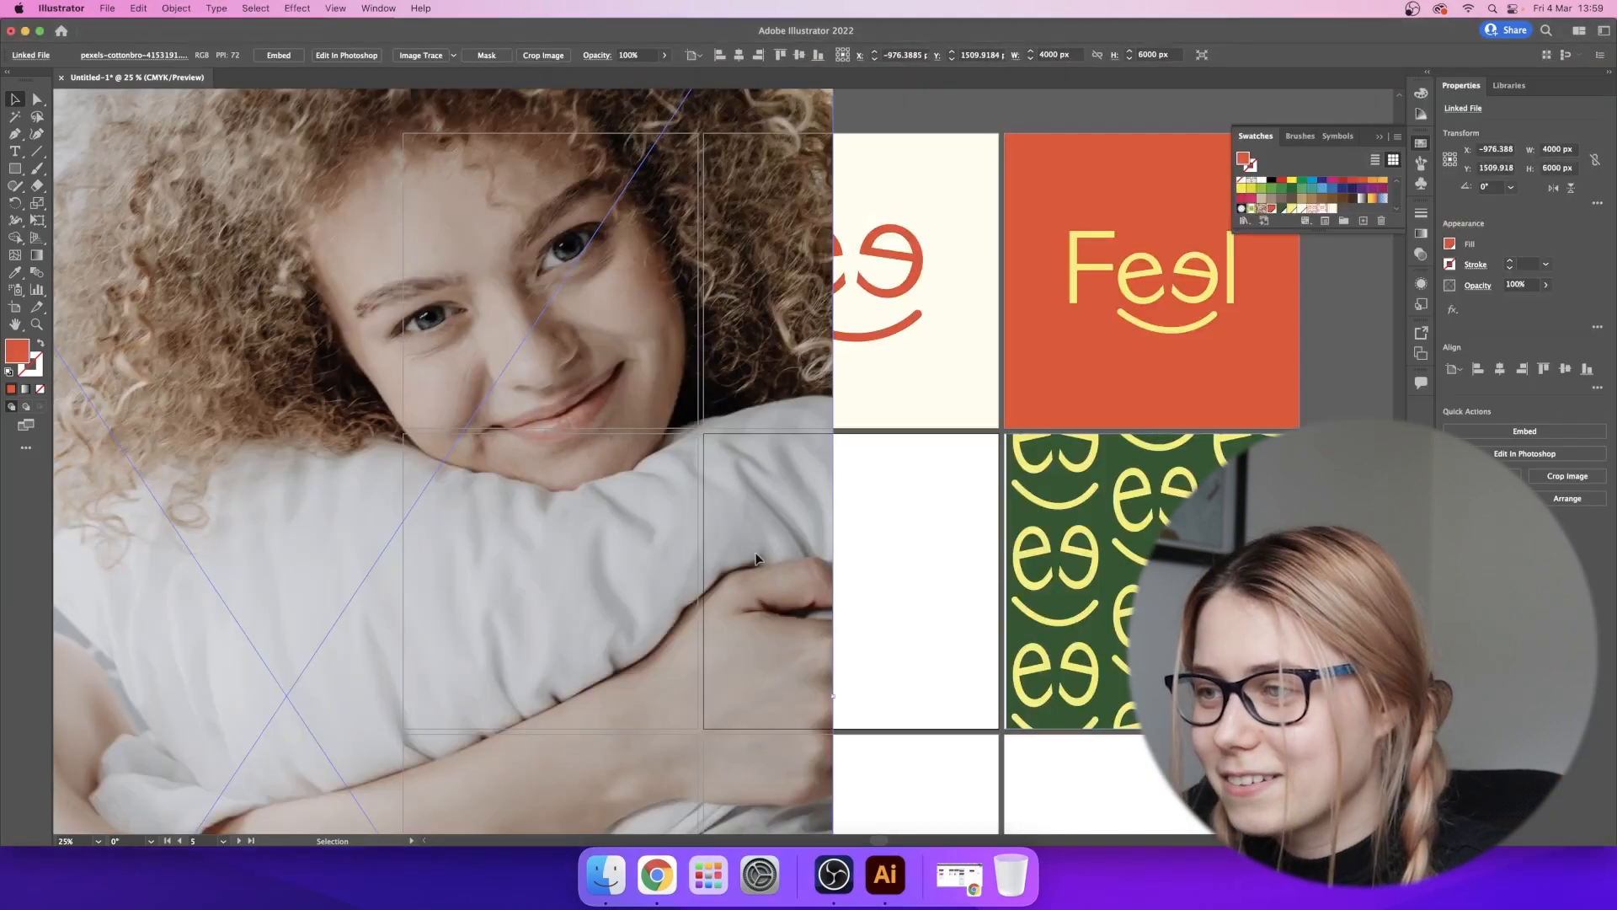
{"action": "left_click_drag", "start_coordinate": [833, 696], "coordinate": [840, 697]}
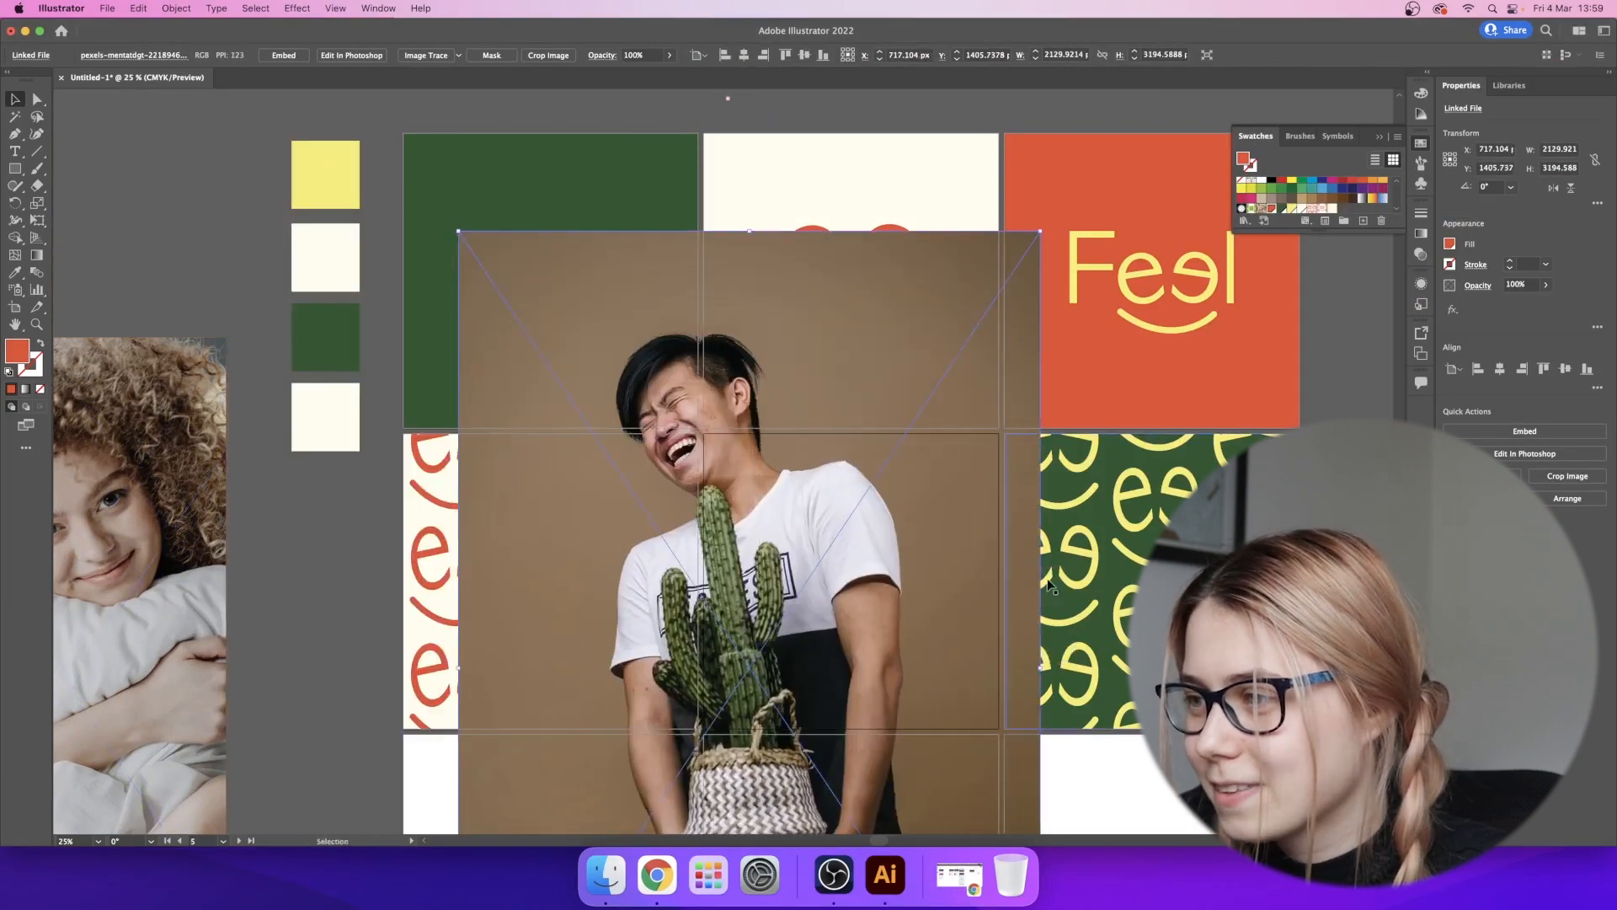
- Scale down the cactus photo over the second row's middle artboard and lay a copy of the cream square on top of it
{"action": "left_click_drag", "start_coordinate": [1045, 231], "coordinate": [830, 545]}
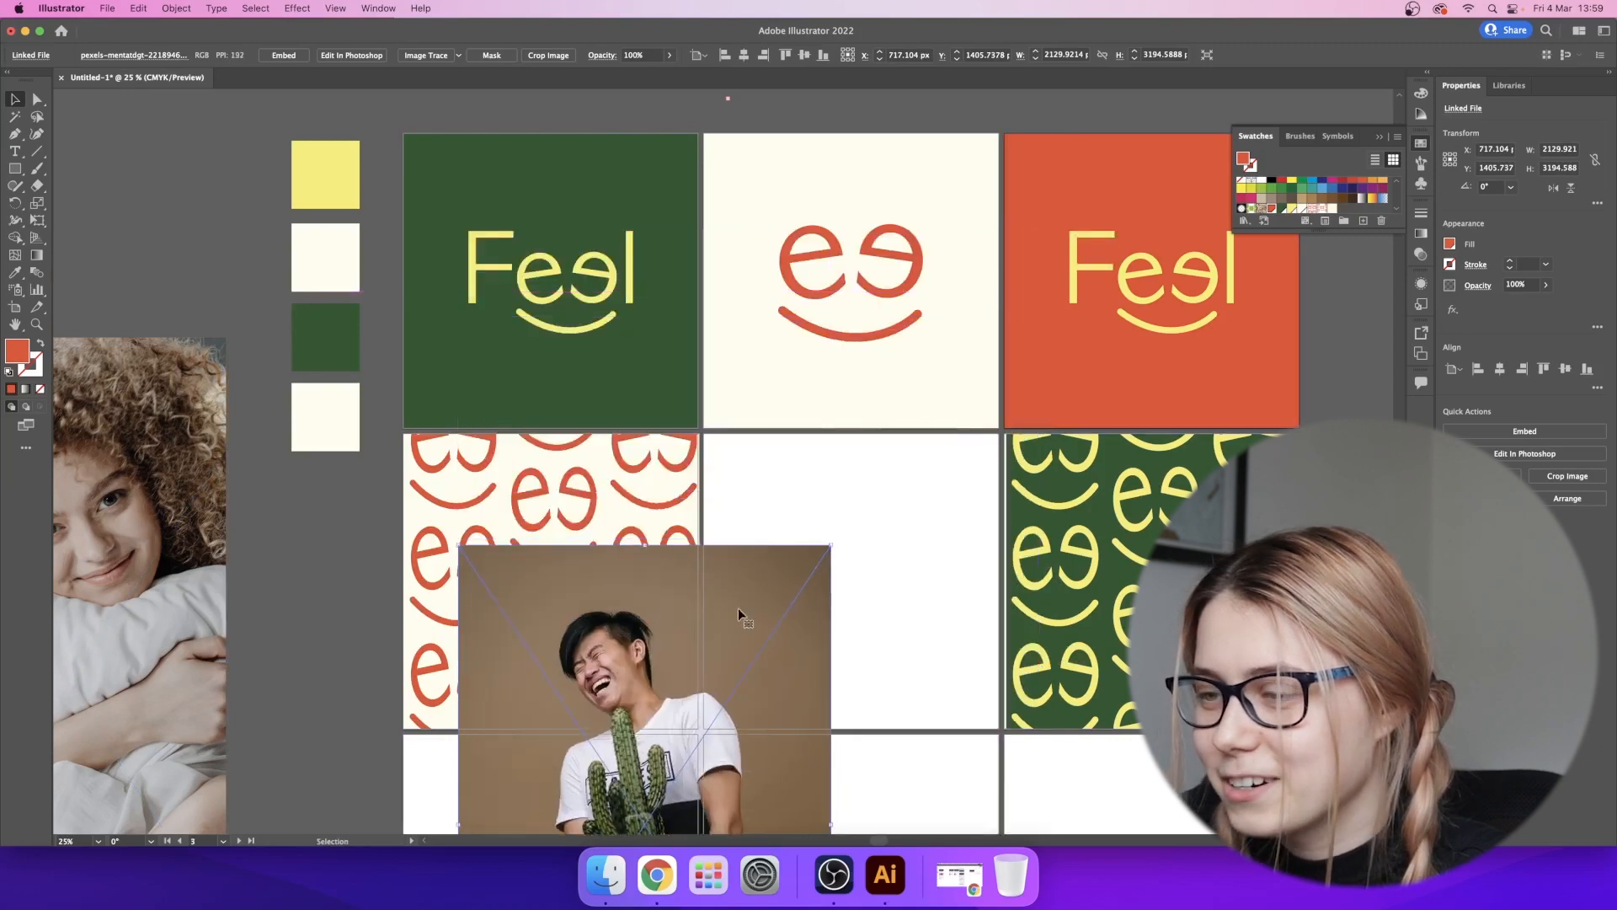
{"action": "left_click_drag", "start_coordinate": [738, 608], "coordinate": [905, 446]}
{"action": "left_click", "coordinate": [955, 344]}
{"action": "key", "text": "super+c"}
{"action": "key", "text": "super+v"}
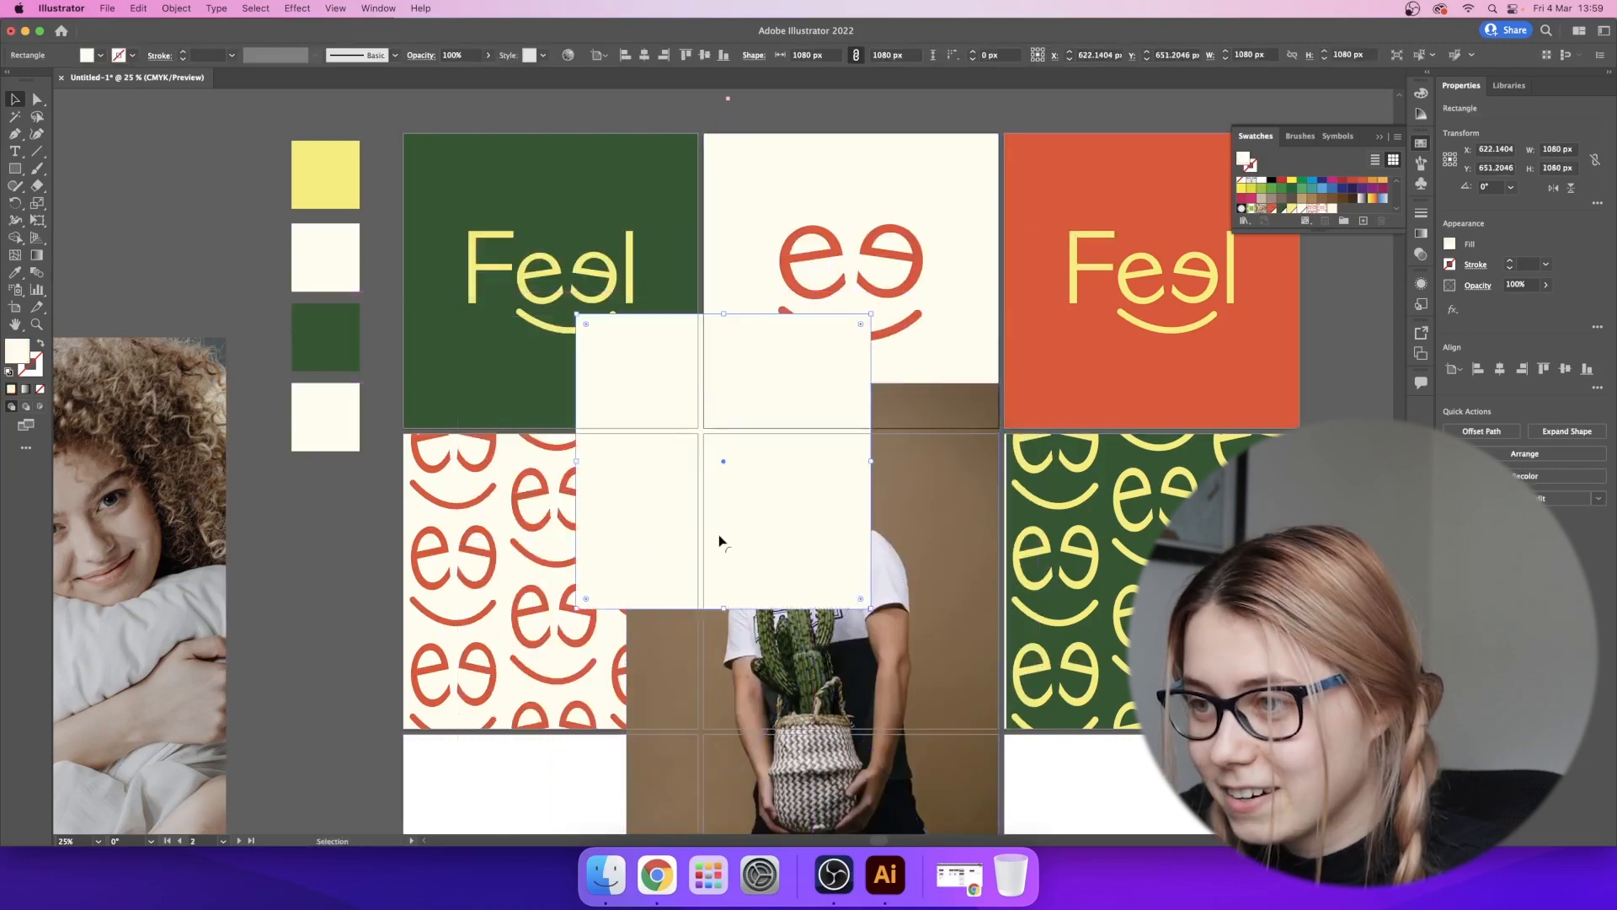
{"action": "left_click_drag", "start_coordinate": [720, 534], "coordinate": [851, 687]}
- Crop the cactus photo to the cream square with a clipping mask
{"action": "left_click", "coordinate": [867, 765]}
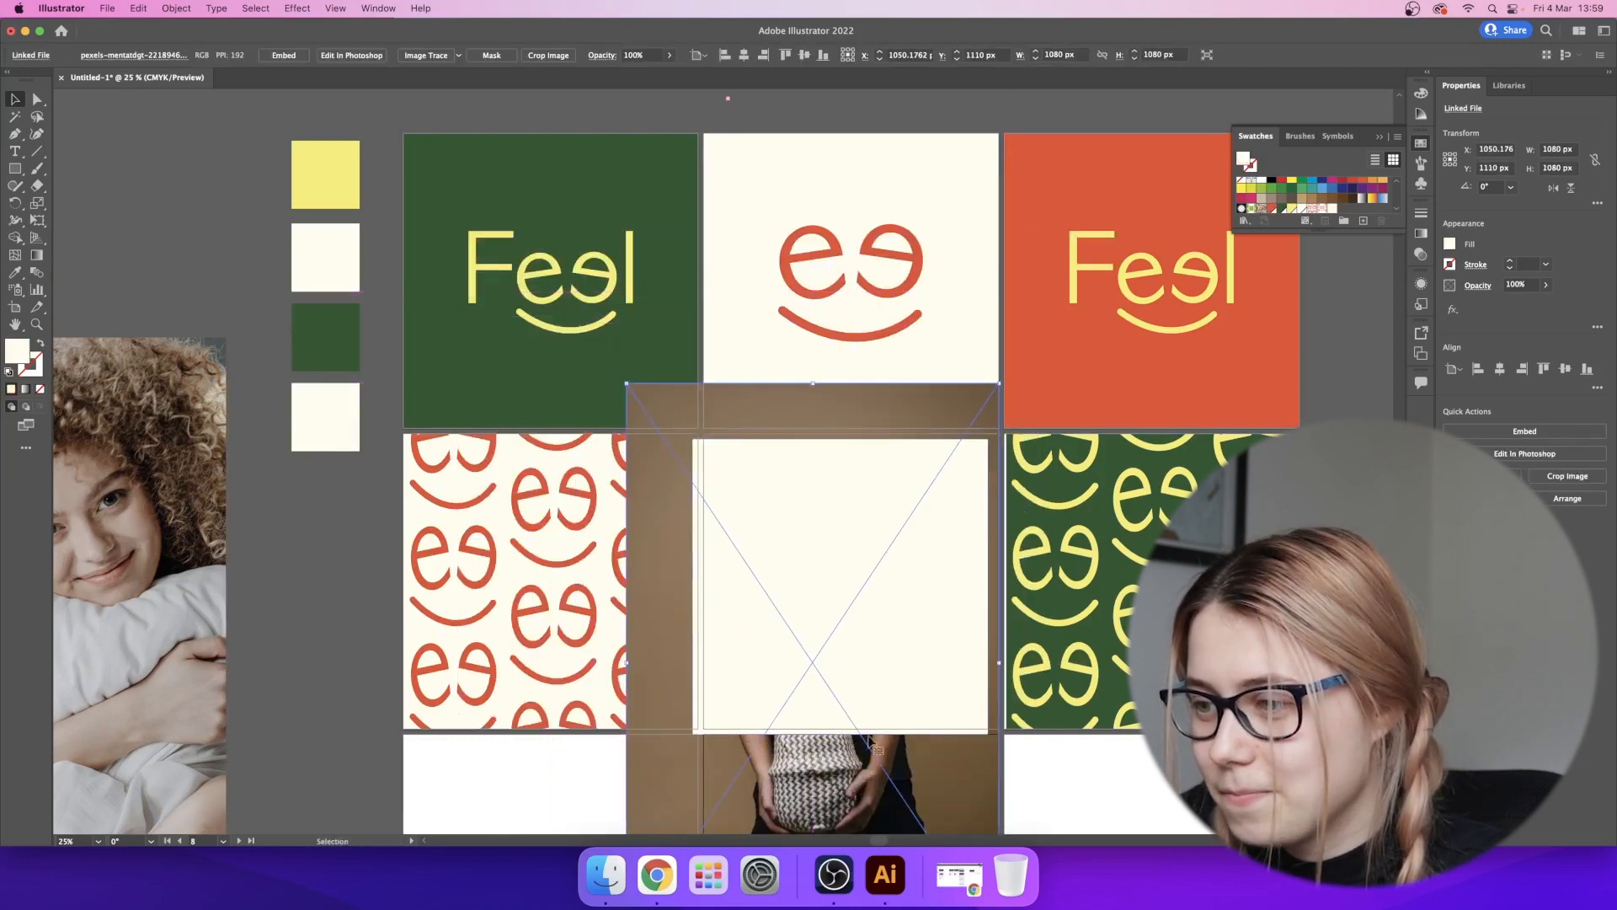
{"action": "left_click", "coordinate": [866, 689], "text": "shift"}
{"action": "right_click", "coordinate": [868, 689]}
{"action": "left_click", "coordinate": [910, 727]}
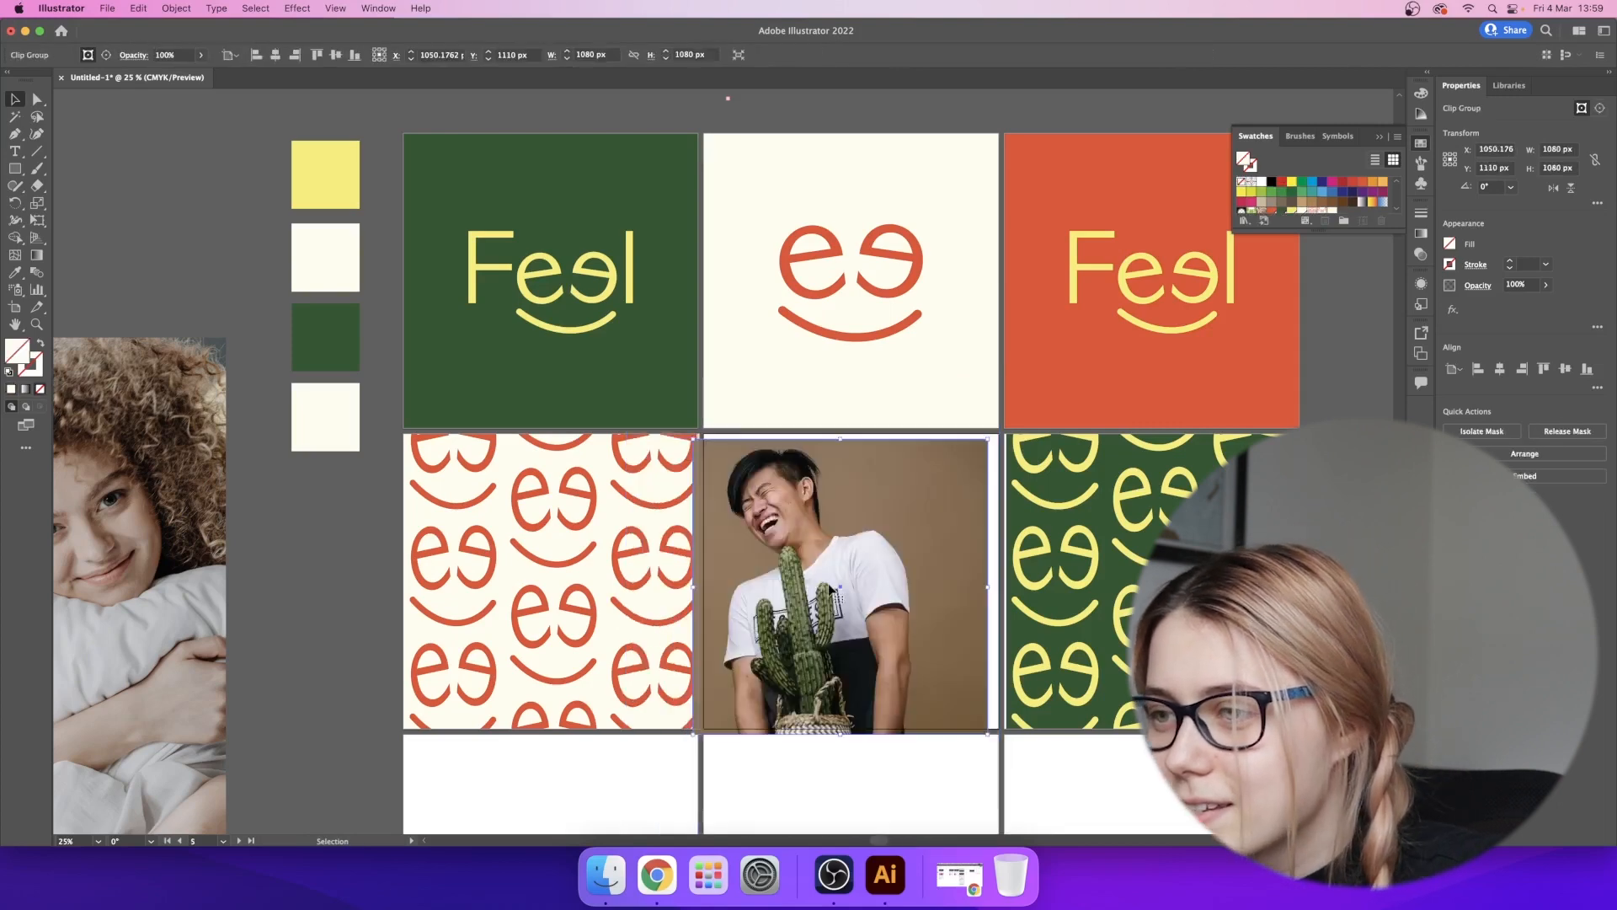
- Move the photo of the curly-haired woman closer to the artboards and bring it to the front
{"action": "scroll", "coordinate": [832, 596], "scroll_direction": "down", "scroll_amount": 3}
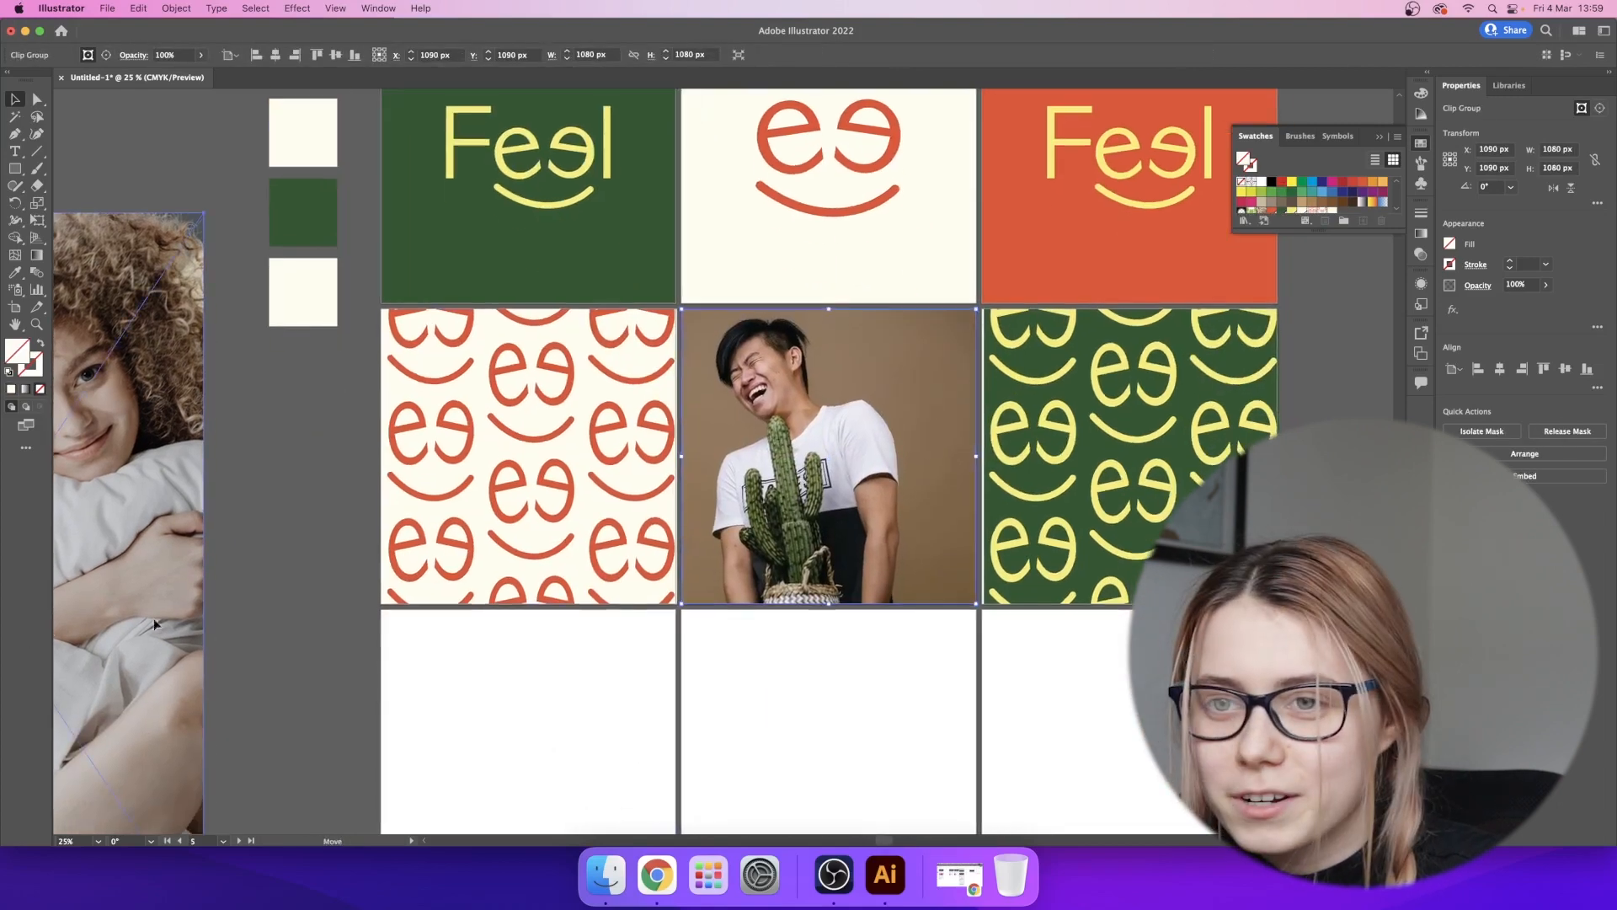
{"action": "left_click_drag", "start_coordinate": [154, 625], "coordinate": [327, 602]}
{"action": "right_click", "coordinate": [326, 602]}
{"action": "left_click", "coordinate": [524, 713]}
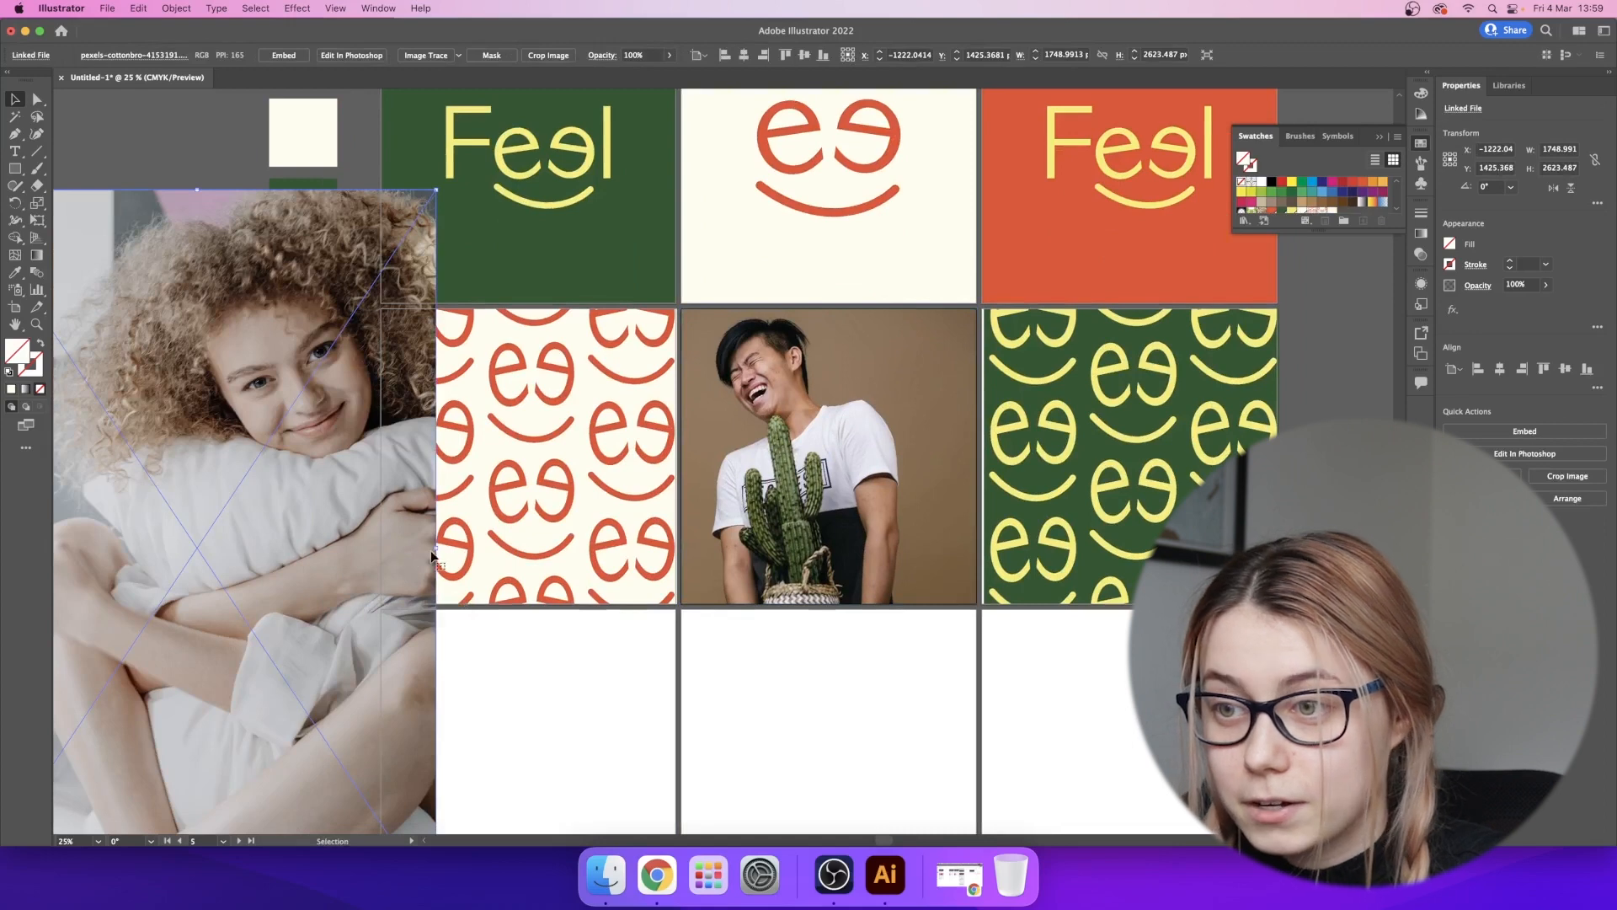
- Resize and move the photo of the curly-haired woman so it covers the third row's first artboard
{"action": "left_click_drag", "start_coordinate": [421, 547], "coordinate": [603, 704]}
{"action": "scroll", "coordinate": [502, 549], "scroll_direction": "down", "scroll_amount": 5}
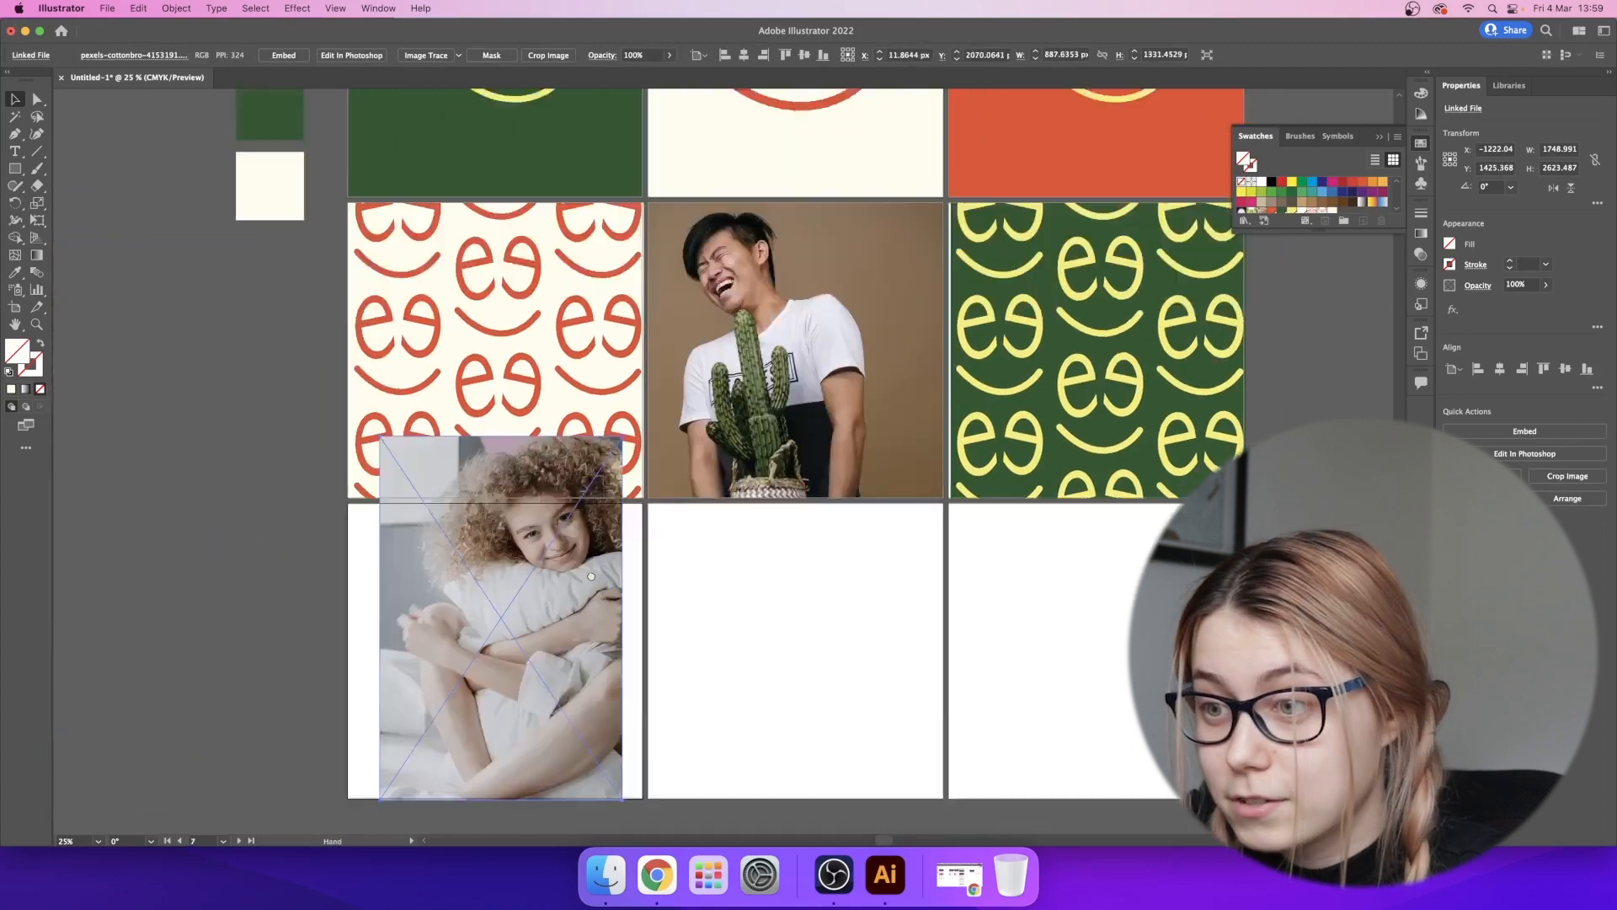
{"action": "left_click_drag", "start_coordinate": [502, 550], "coordinate": [478, 608]}
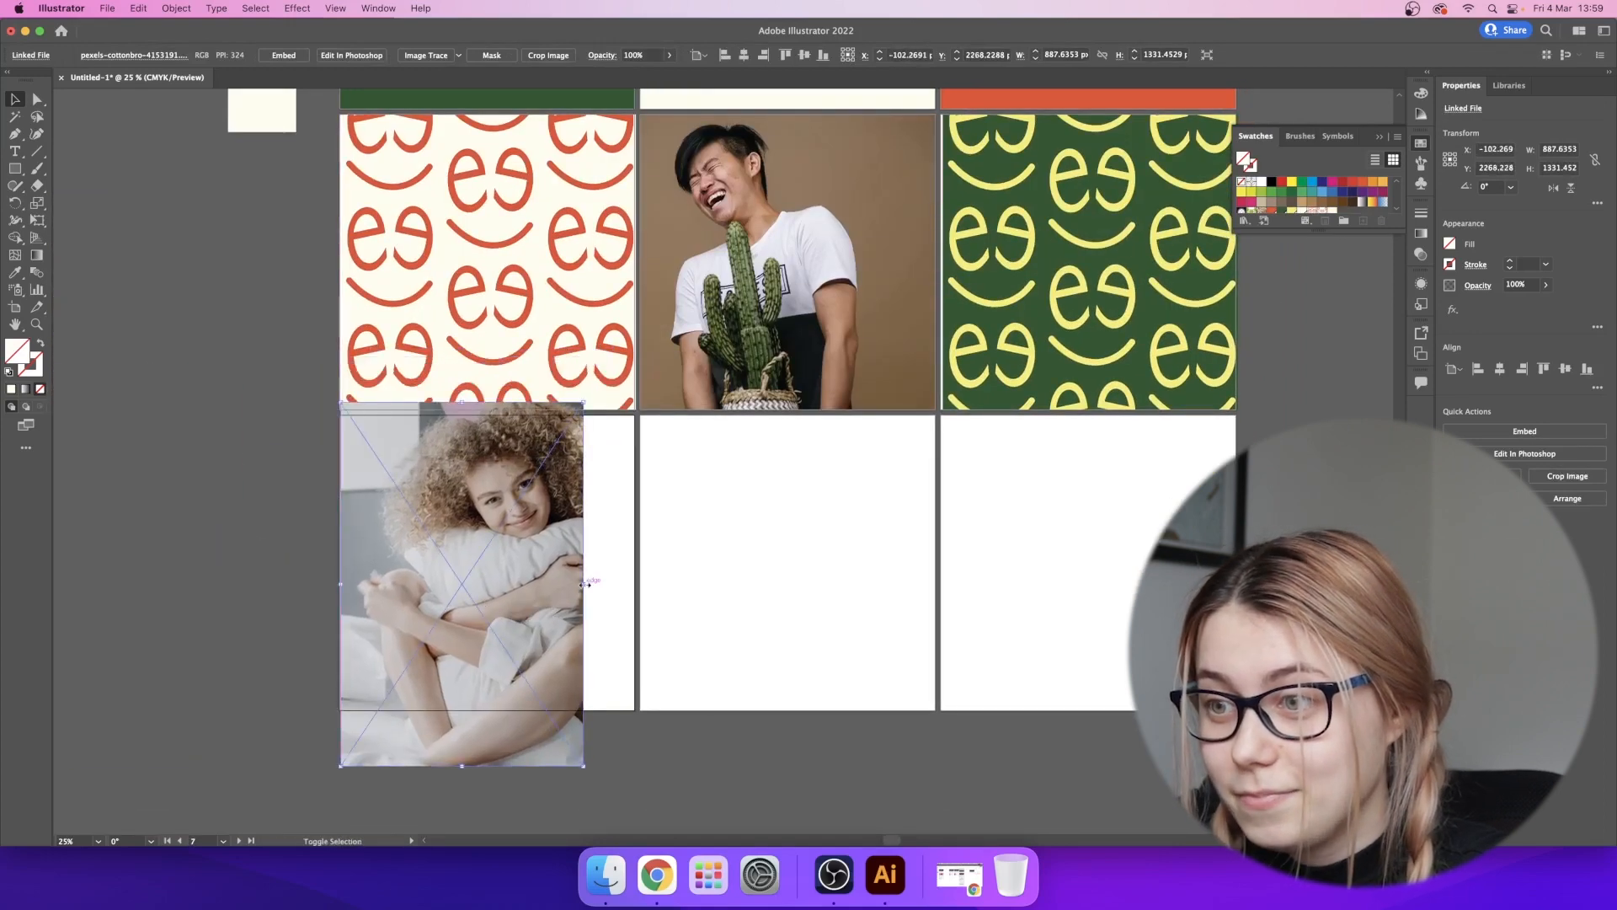
{"action": "left_click_drag", "start_coordinate": [584, 583], "coordinate": [633, 583]}
{"action": "left_click_drag", "start_coordinate": [548, 514], "coordinate": [544, 590]}
{"action": "scroll", "coordinate": [763, 250], "scroll_direction": "up", "scroll_amount": 3}
- Lay a copy of the first row's cream square over the woman's photo and crop the photo to it with a clipping mask
{"action": "left_click", "coordinate": [769, 315]}
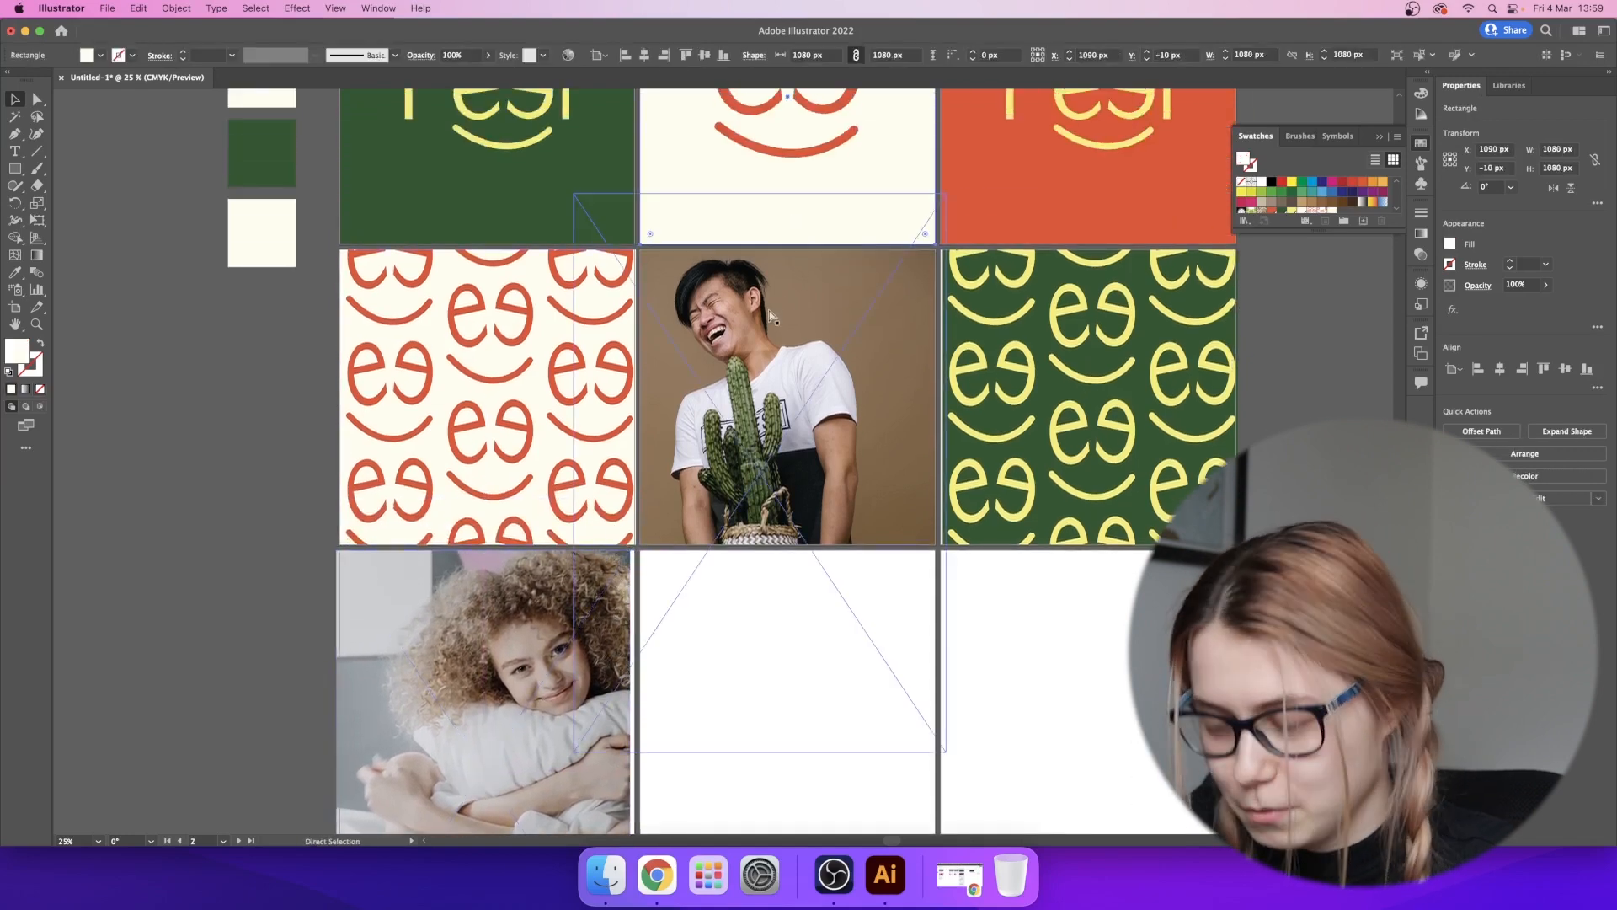
{"action": "scroll", "coordinate": [769, 317], "scroll_direction": "down", "scroll_amount": 4}
{"action": "left_click_drag", "start_coordinate": [770, 315], "coordinate": [456, 531]}
{"action": "left_click_drag", "start_coordinate": [702, 467], "coordinate": [503, 575]}
{"action": "right_click", "coordinate": [525, 553]}
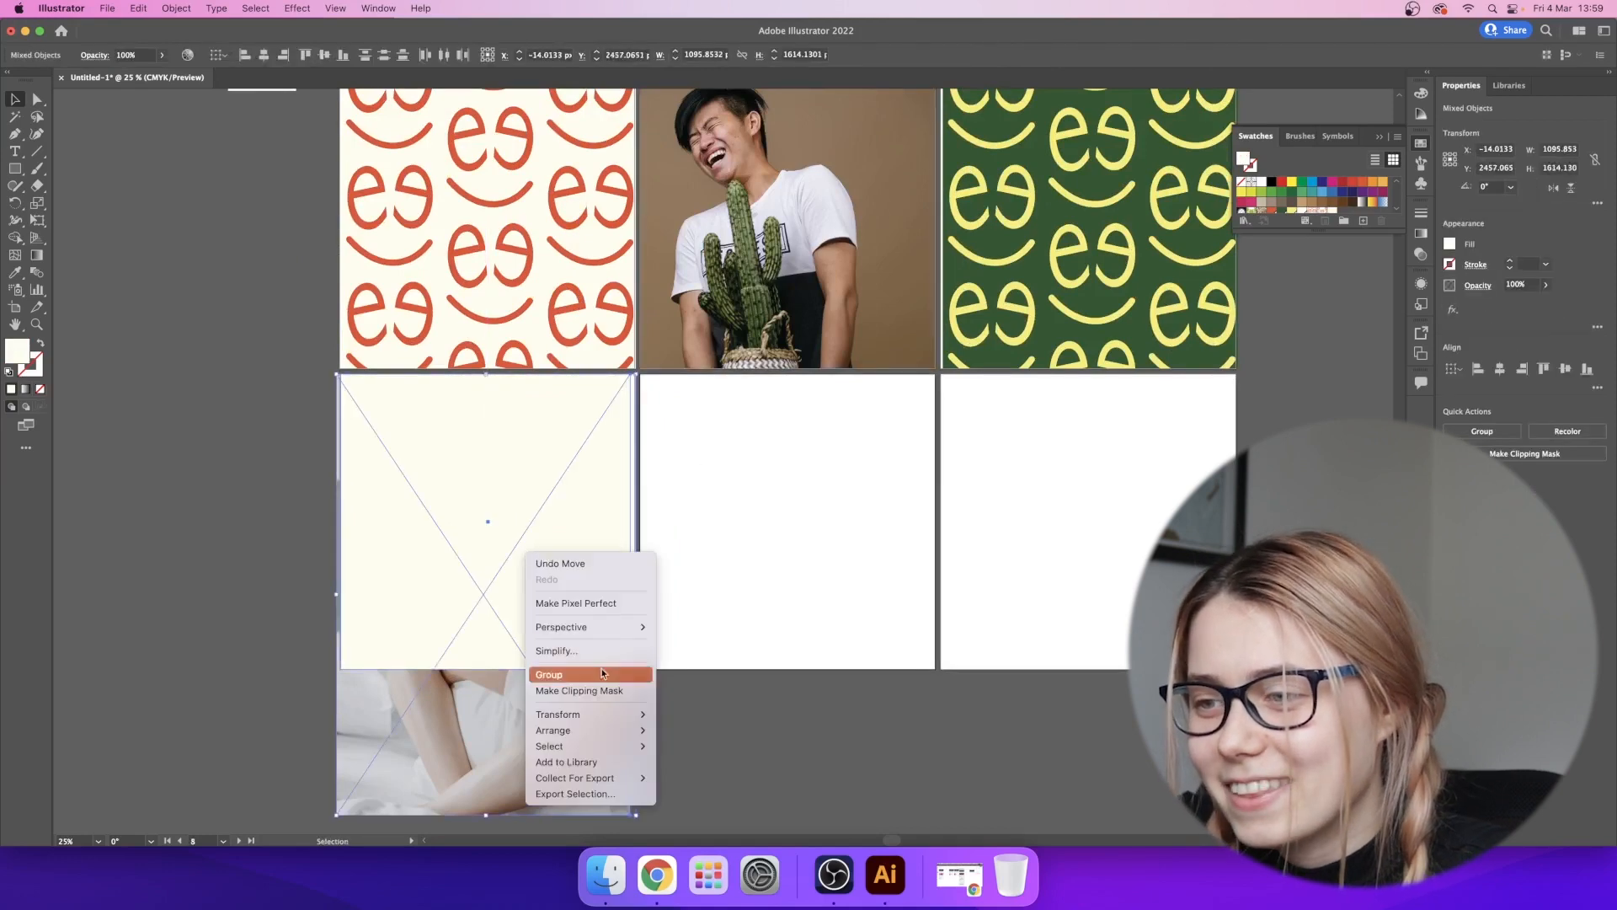
{"action": "left_click", "coordinate": [603, 690]}
- Copy the yellow "Feel" logo from the orange artboard onto the photo of the curly-haired woman
{"action": "left_click_drag", "start_coordinate": [687, 442], "coordinate": [734, 636]}
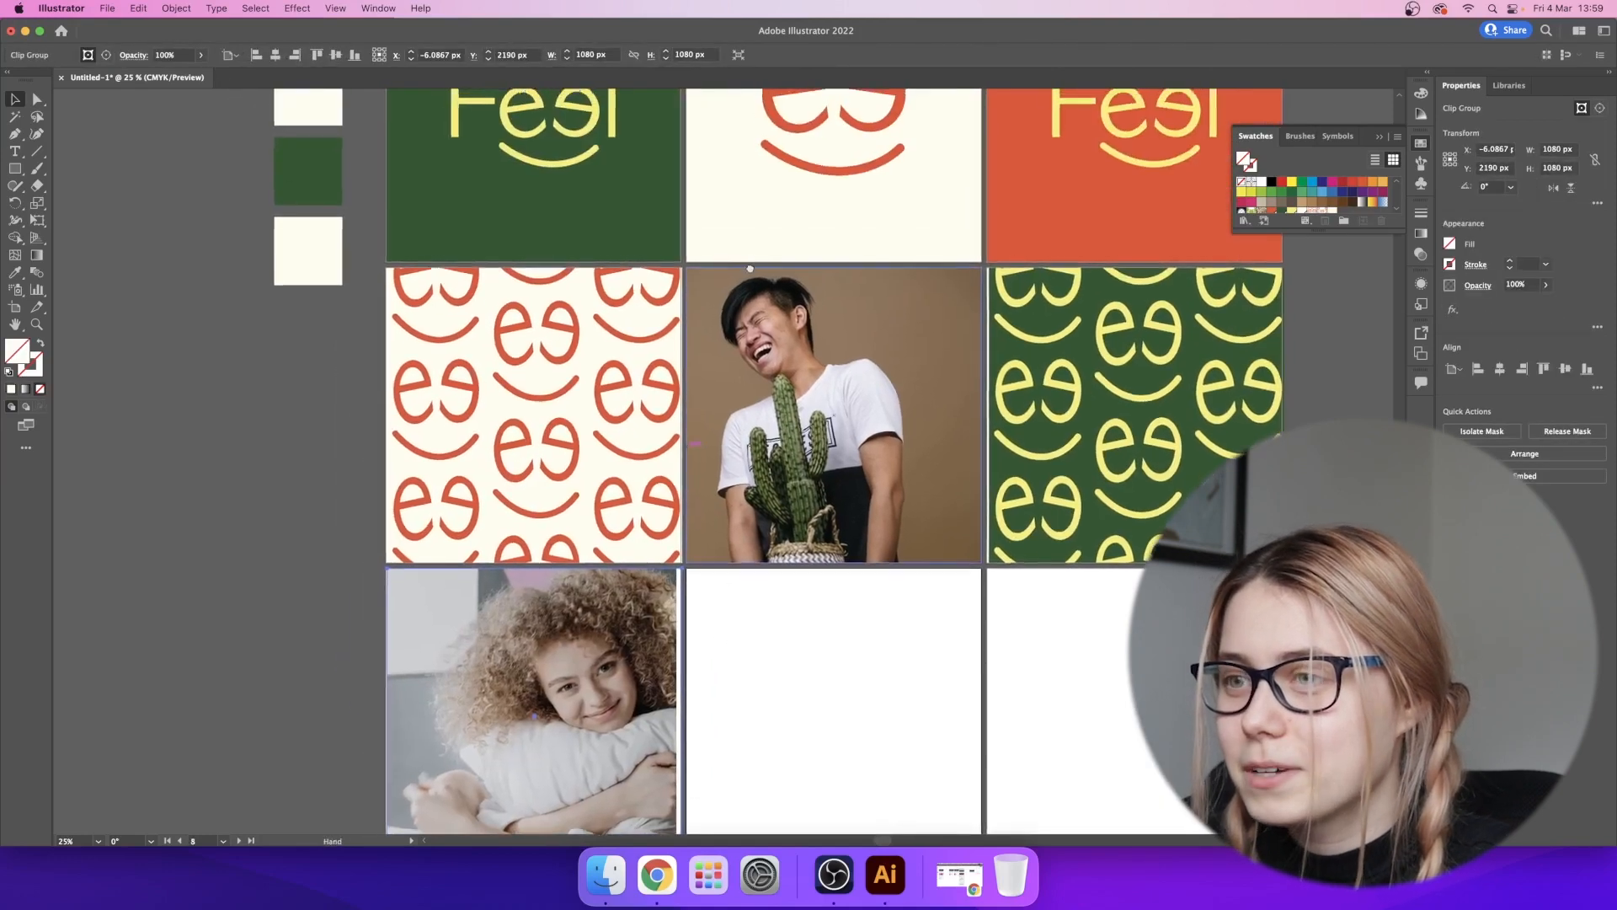
{"action": "left_click_drag", "start_coordinate": [750, 269], "coordinate": [766, 395]}
{"action": "left_click", "coordinate": [1076, 239]}
{"action": "key", "text": "super+c"}
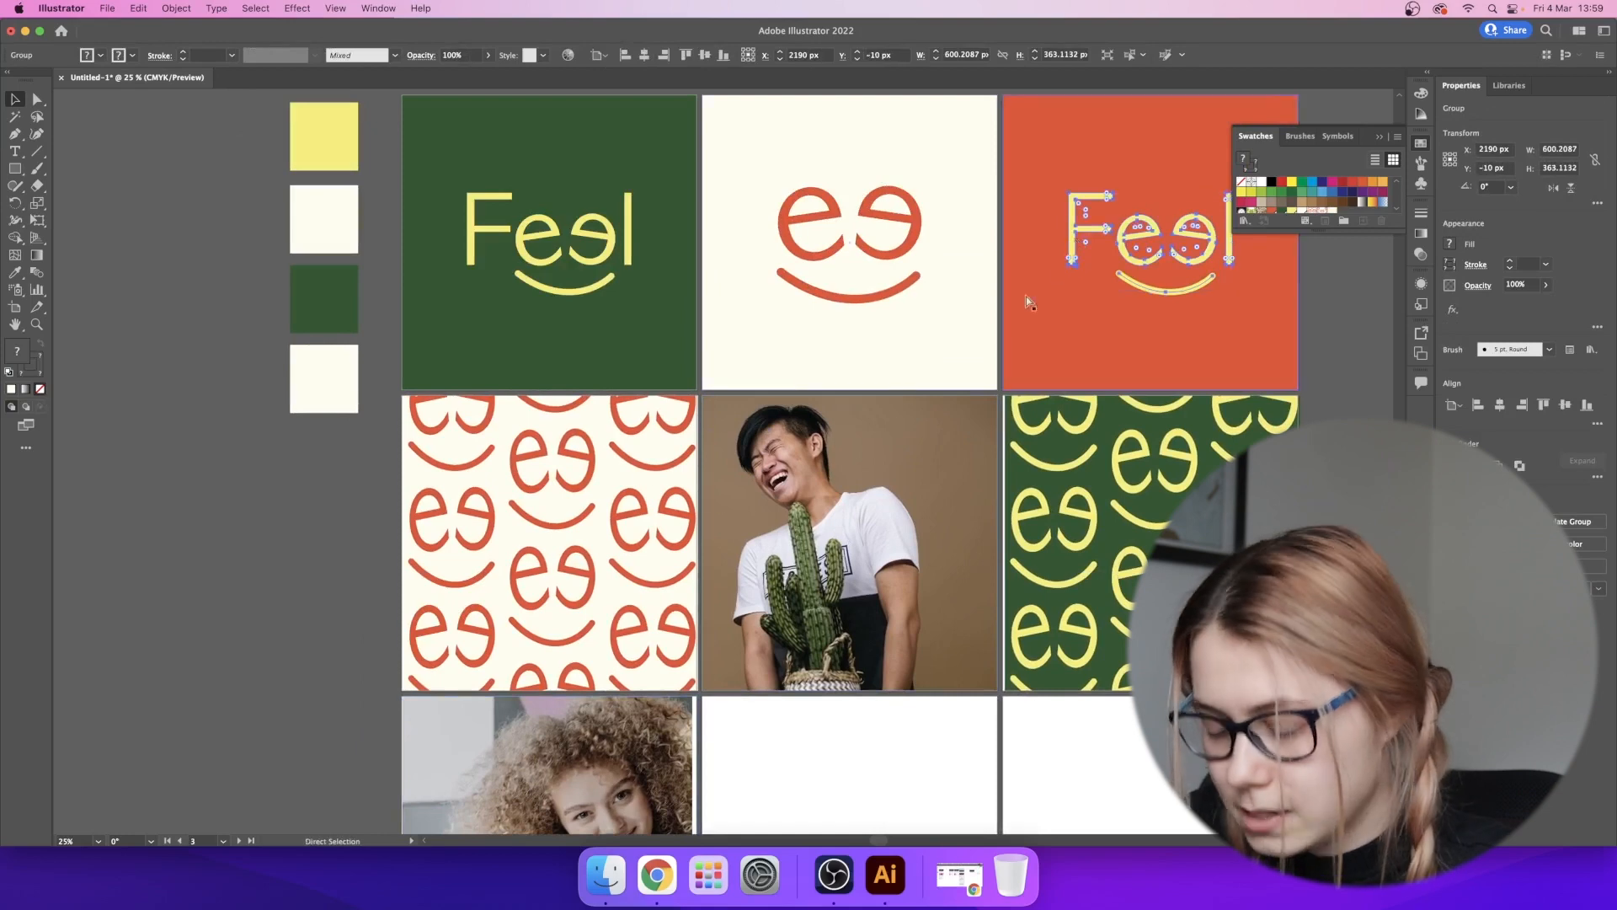
{"action": "key", "text": "super+v"}
{"action": "left_click_drag", "start_coordinate": [716, 483], "coordinate": [578, 719]}
- Recolor the "Feel" logo on the woman's photo to the orange-red swatch C=0 M=80 Y=85 K=0 with Recolor Artwork
{"action": "left_click", "coordinate": [175, 9]}
{"action": "mouse_move", "coordinate": [128, 6]}
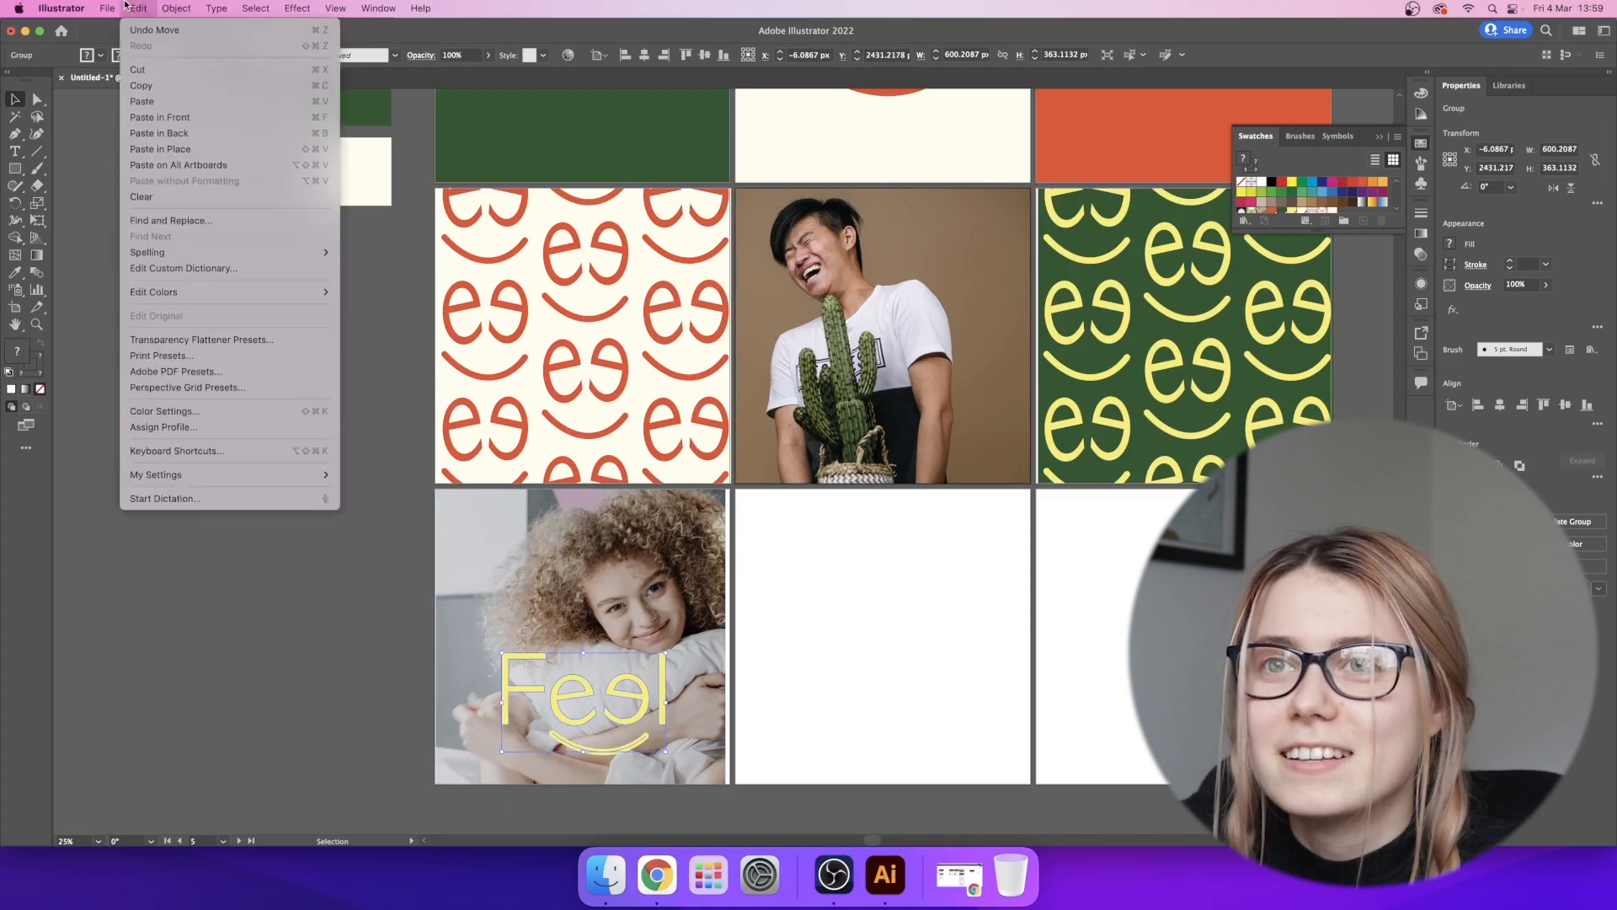
{"action": "mouse_move", "coordinate": [325, 292]}
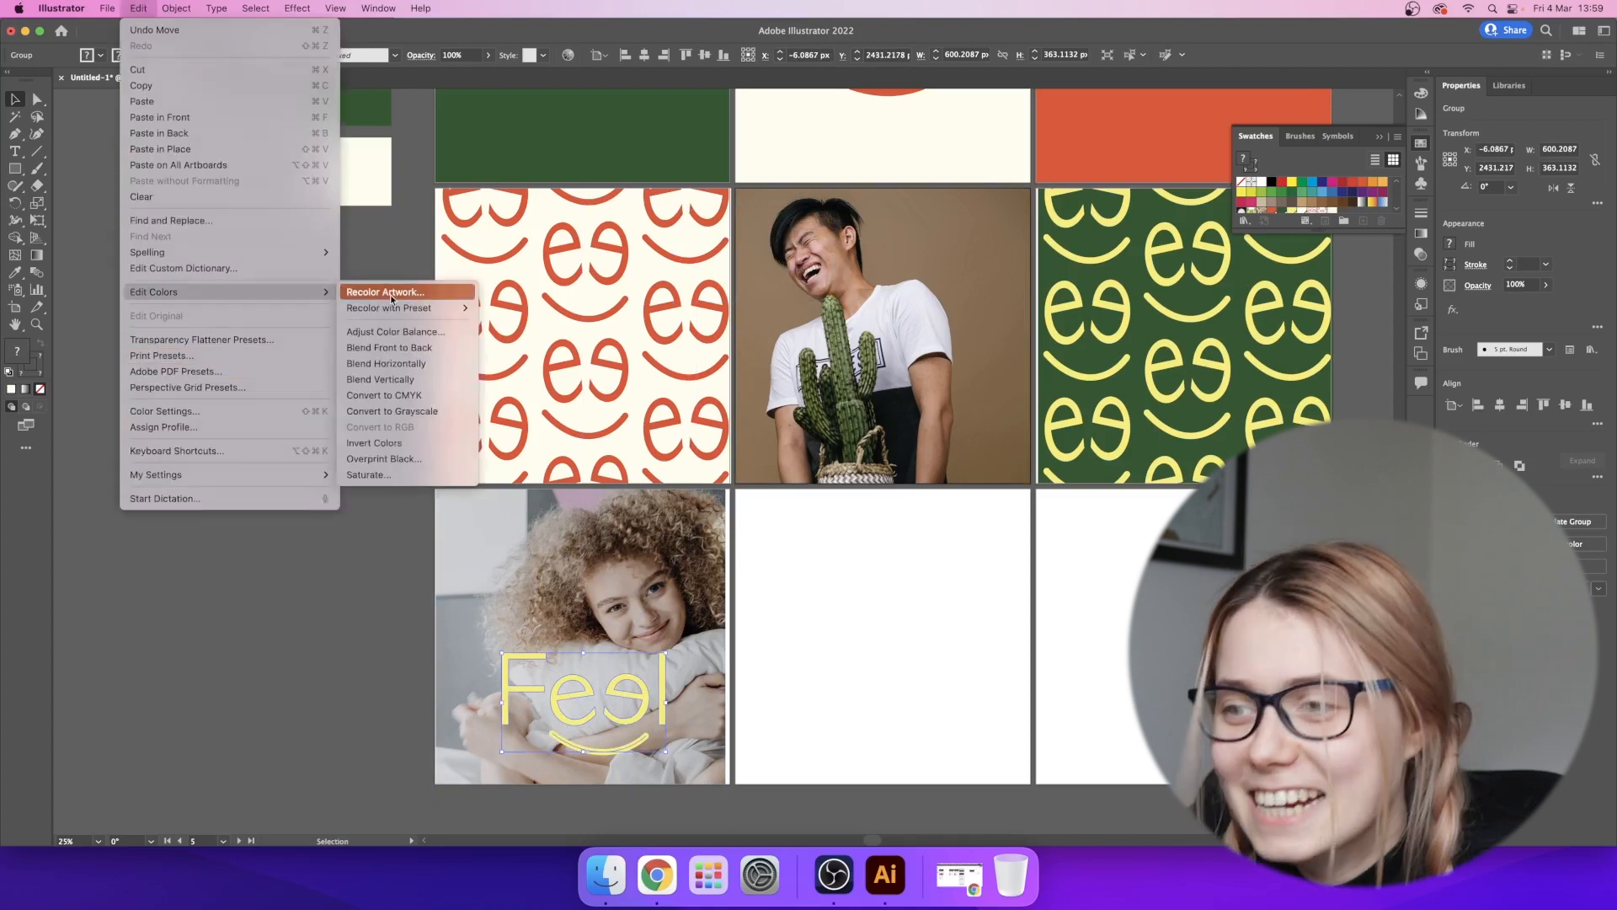
{"action": "left_click", "coordinate": [390, 292]}
{"action": "left_click", "coordinate": [761, 659]}
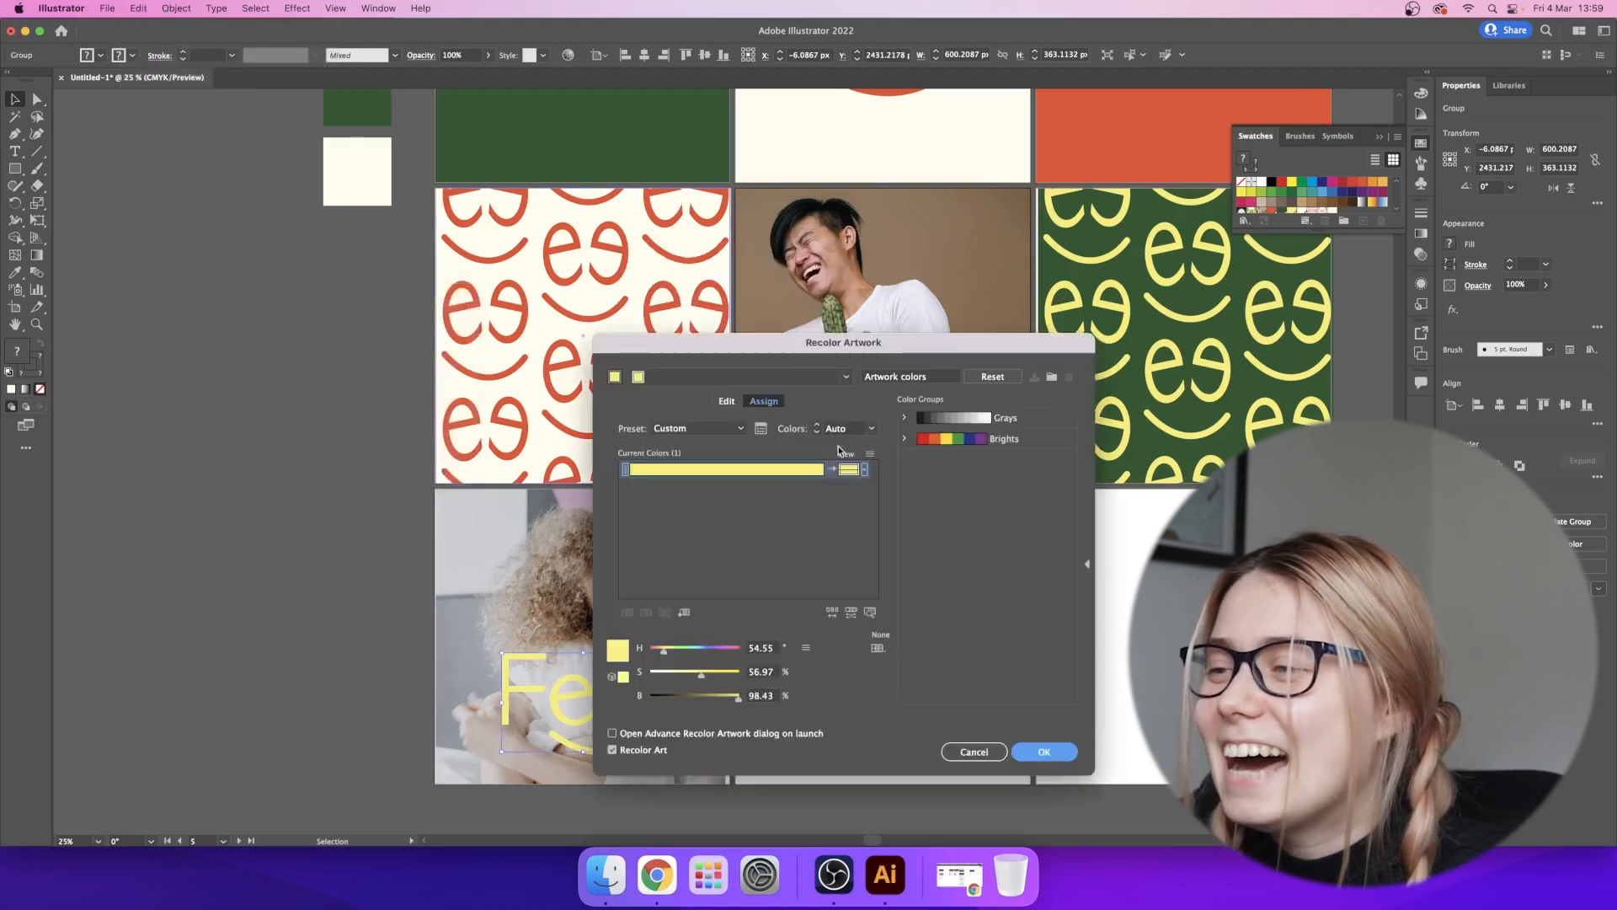
{"action": "double_click", "coordinate": [849, 469]}
{"action": "left_click", "coordinate": [981, 390]}
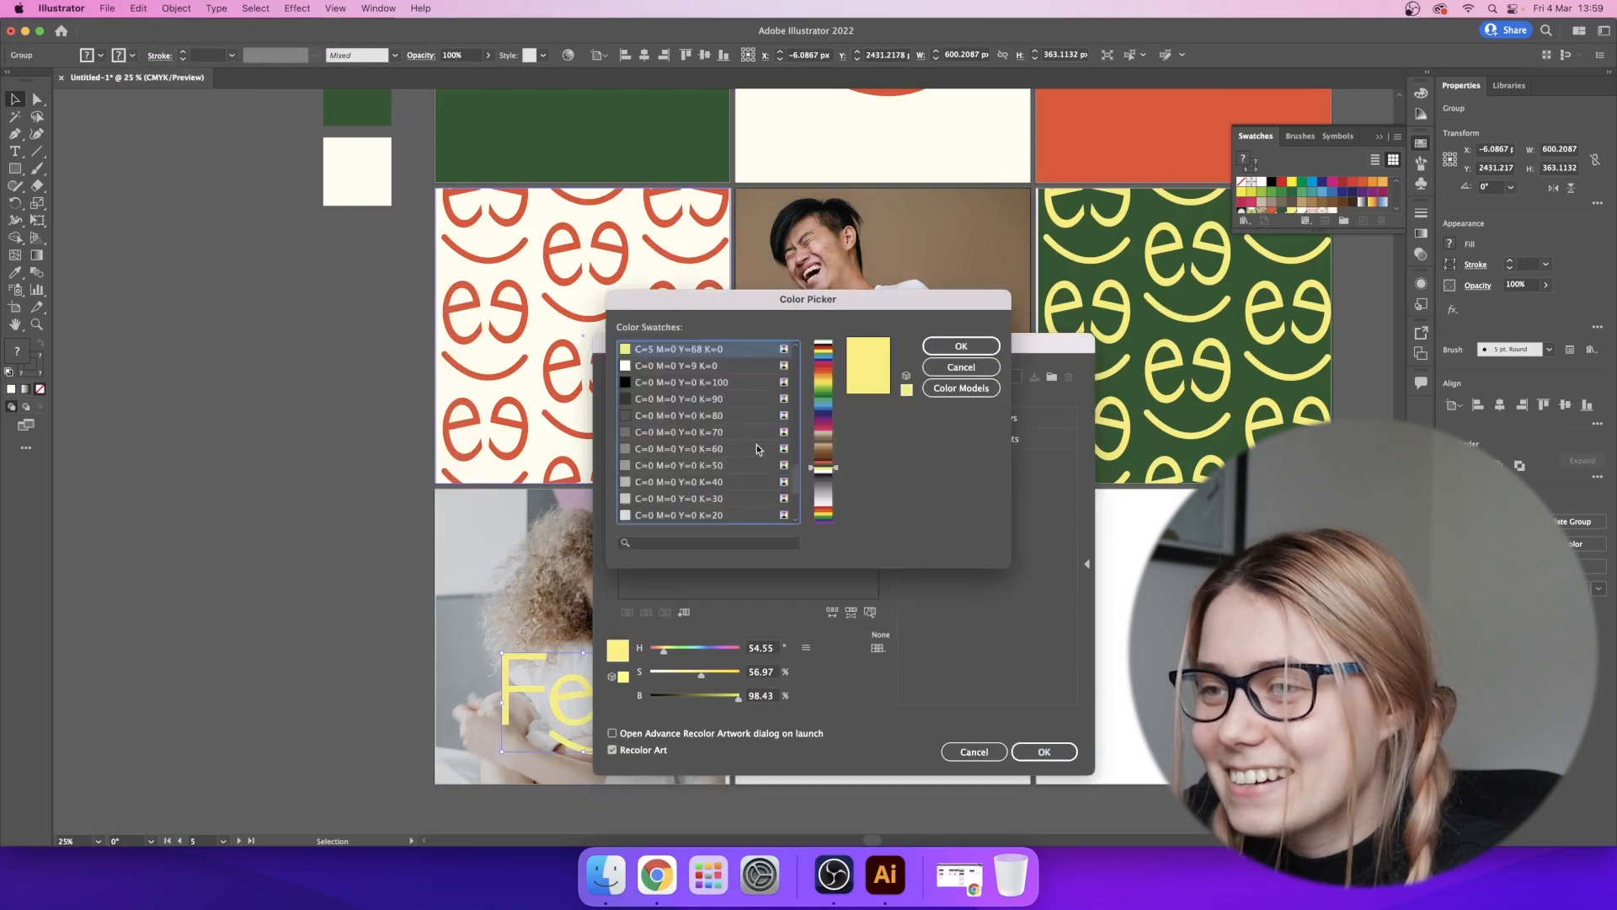
{"action": "scroll", "coordinate": [726, 410], "scroll_direction": "up", "scroll_amount": 1}
{"action": "scroll", "coordinate": [710, 385], "scroll_direction": "up", "scroll_amount": 5}
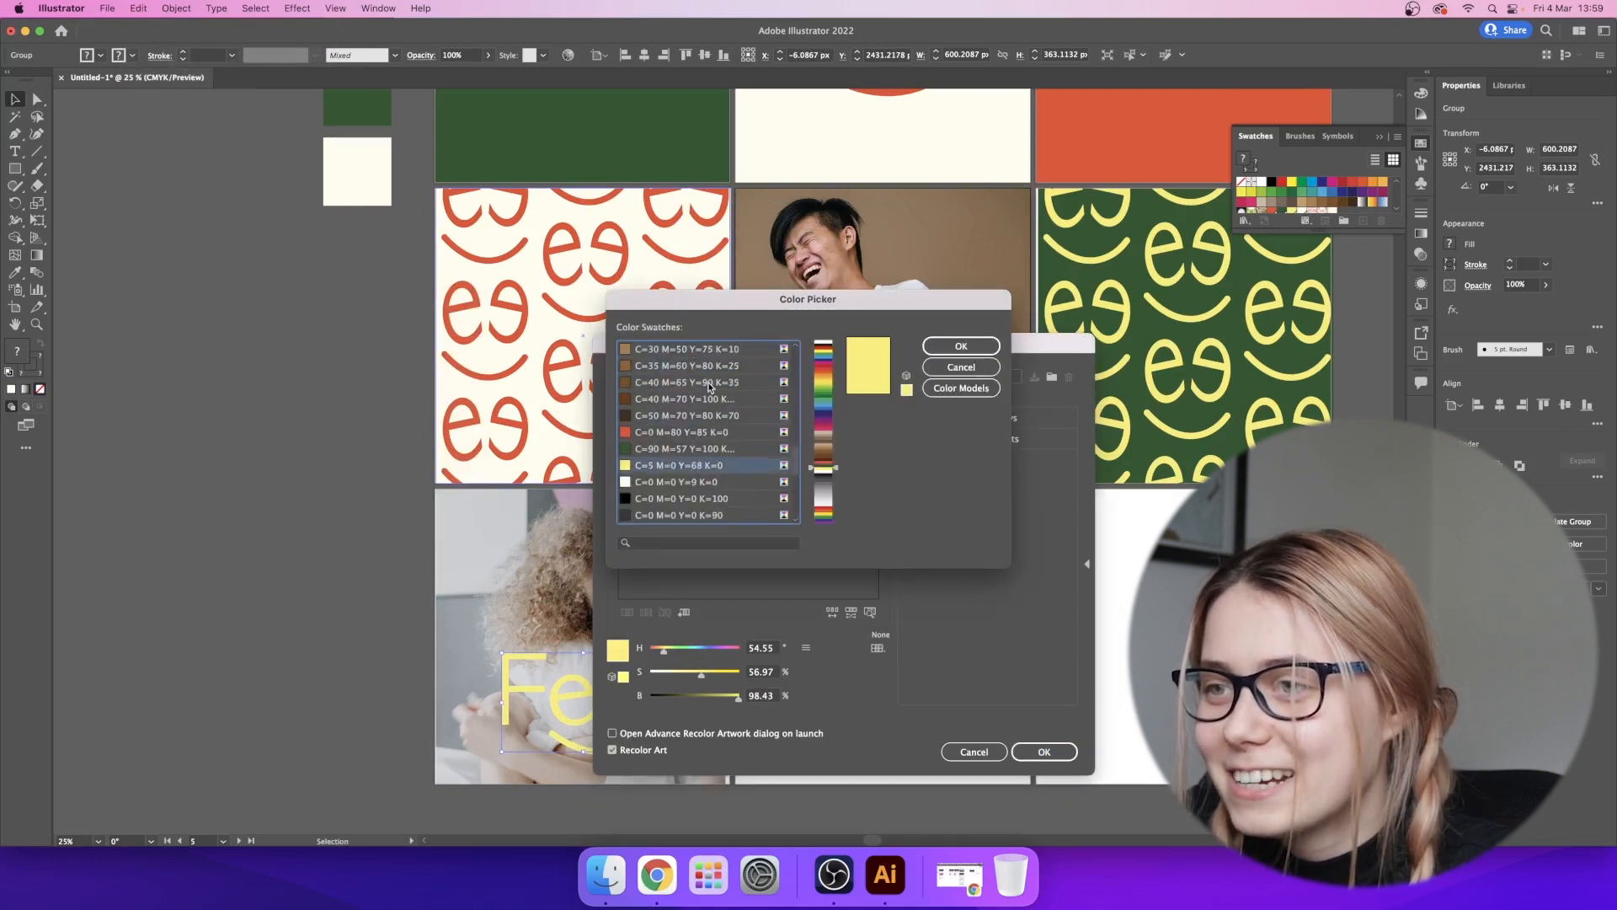
{"action": "left_click", "coordinate": [654, 481]}
{"action": "left_click", "coordinate": [659, 466]}
{"action": "left_click", "coordinate": [952, 347]}
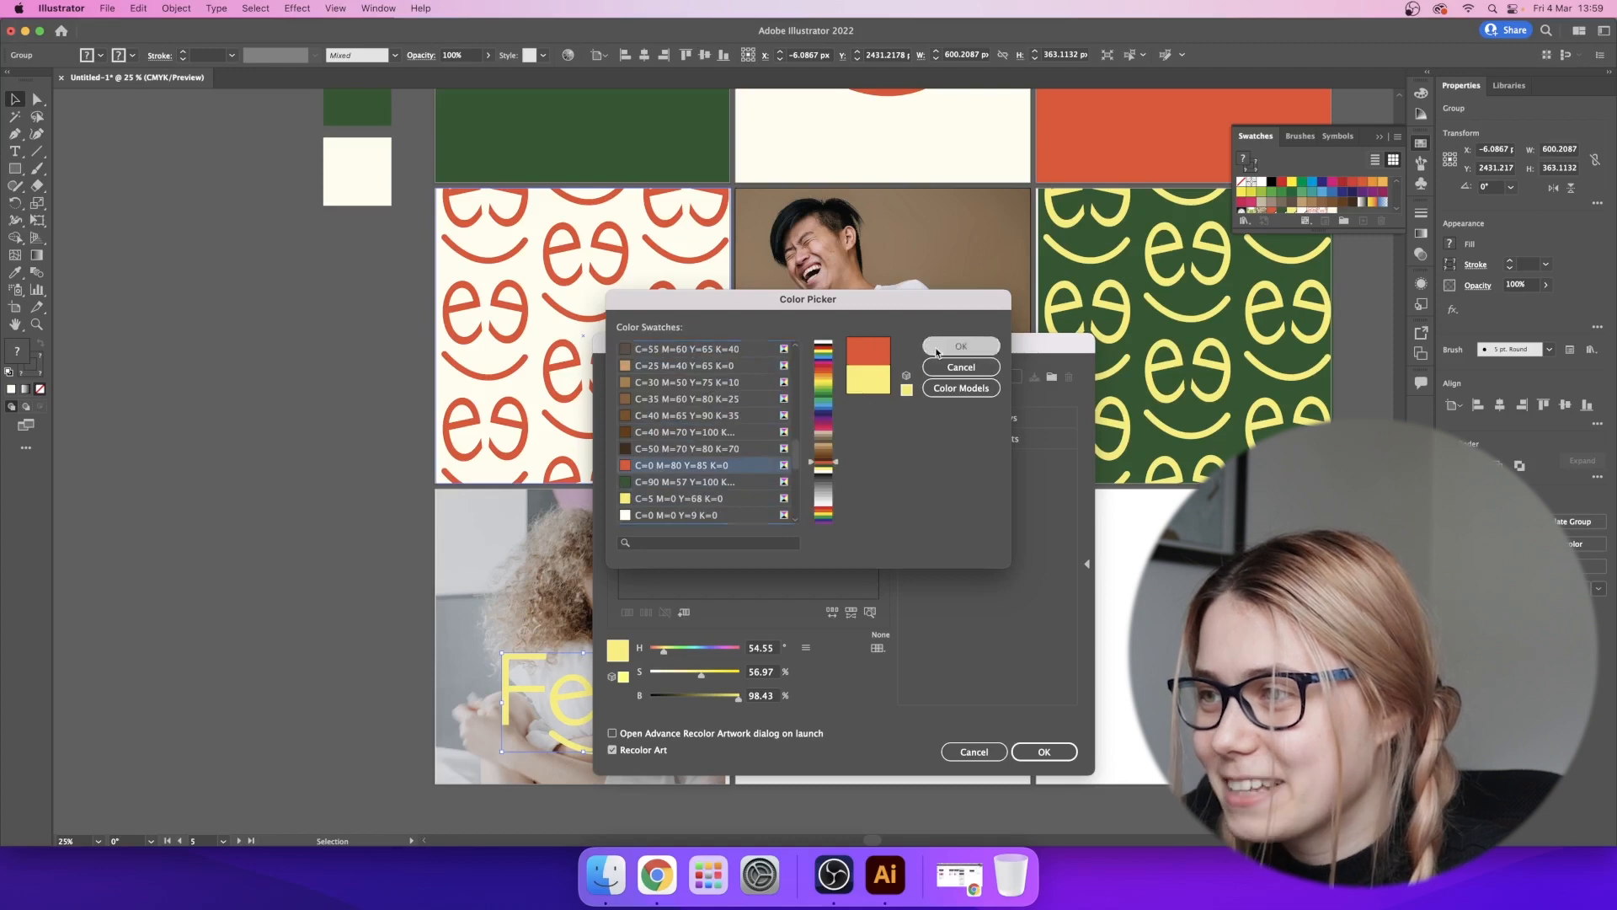
{"action": "left_click", "coordinate": [1044, 751]}
- Tilt the orange "Feel" logo, enlarge it to about 822 by 524 px and set it below the woman's face
{"action": "left_click", "coordinate": [620, 715]}
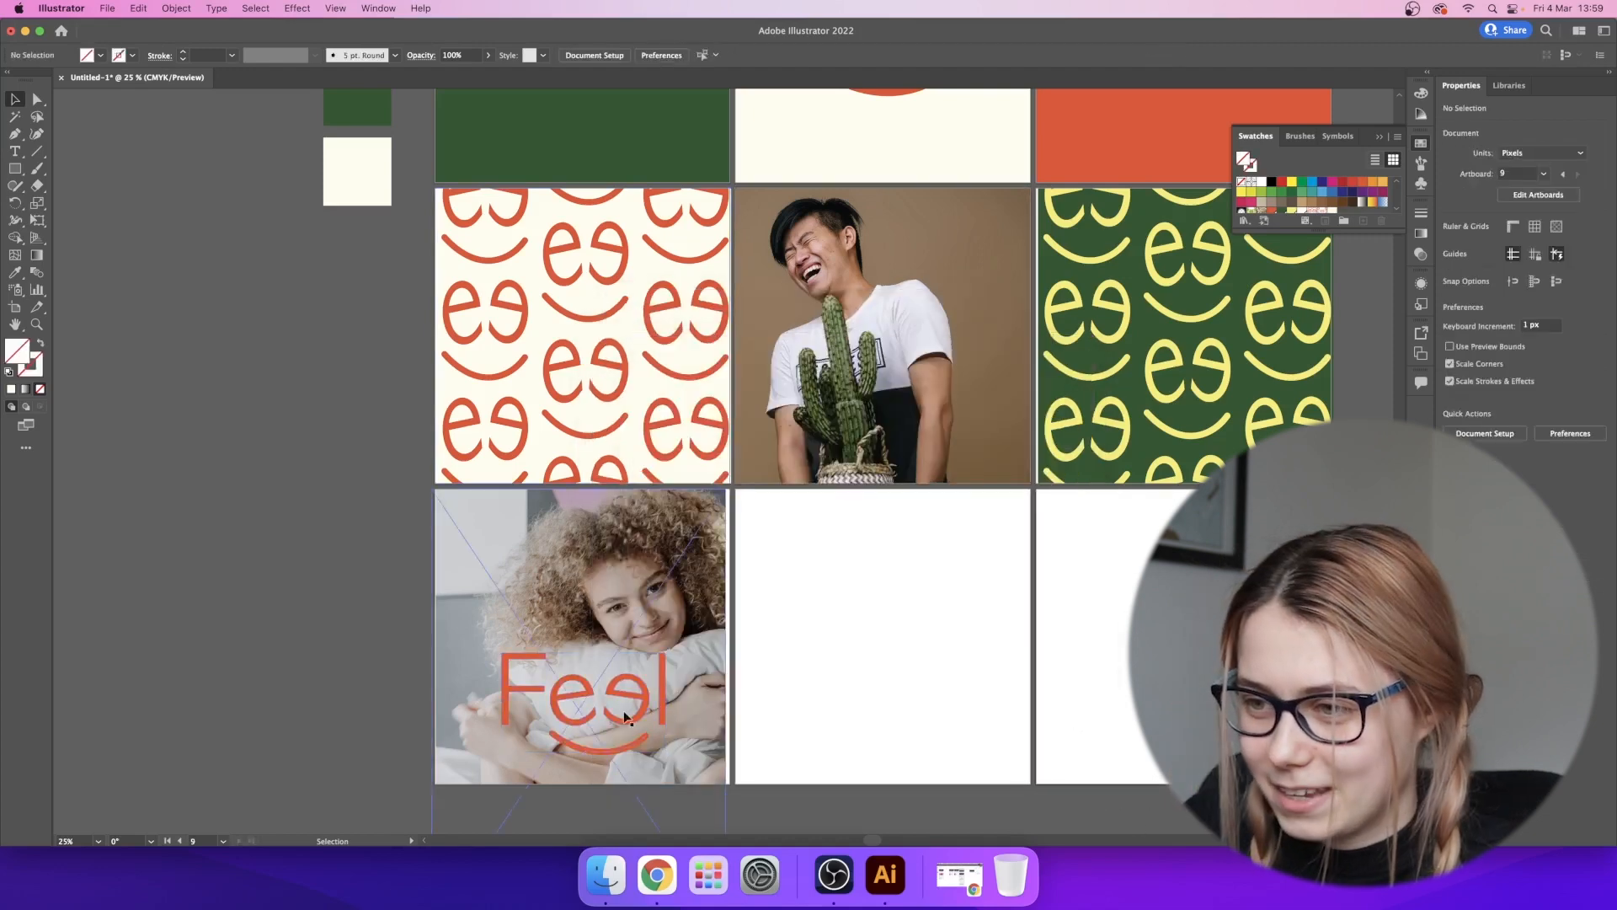
{"action": "left_click", "coordinate": [621, 721]}
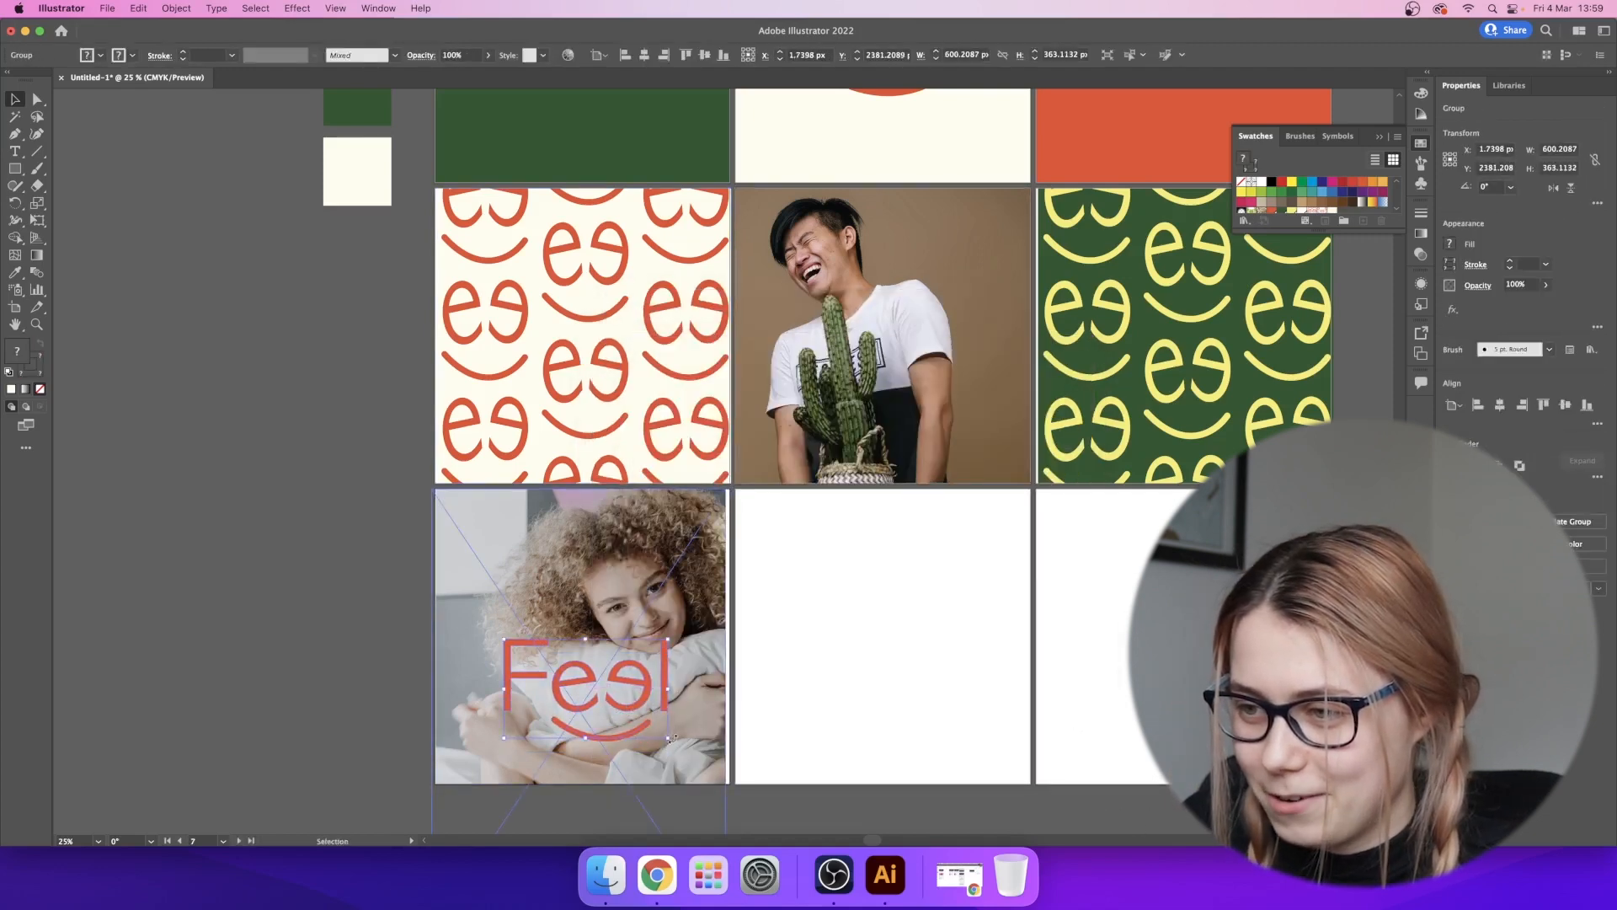
{"action": "left_click_drag", "start_coordinate": [673, 738], "coordinate": [741, 648]}
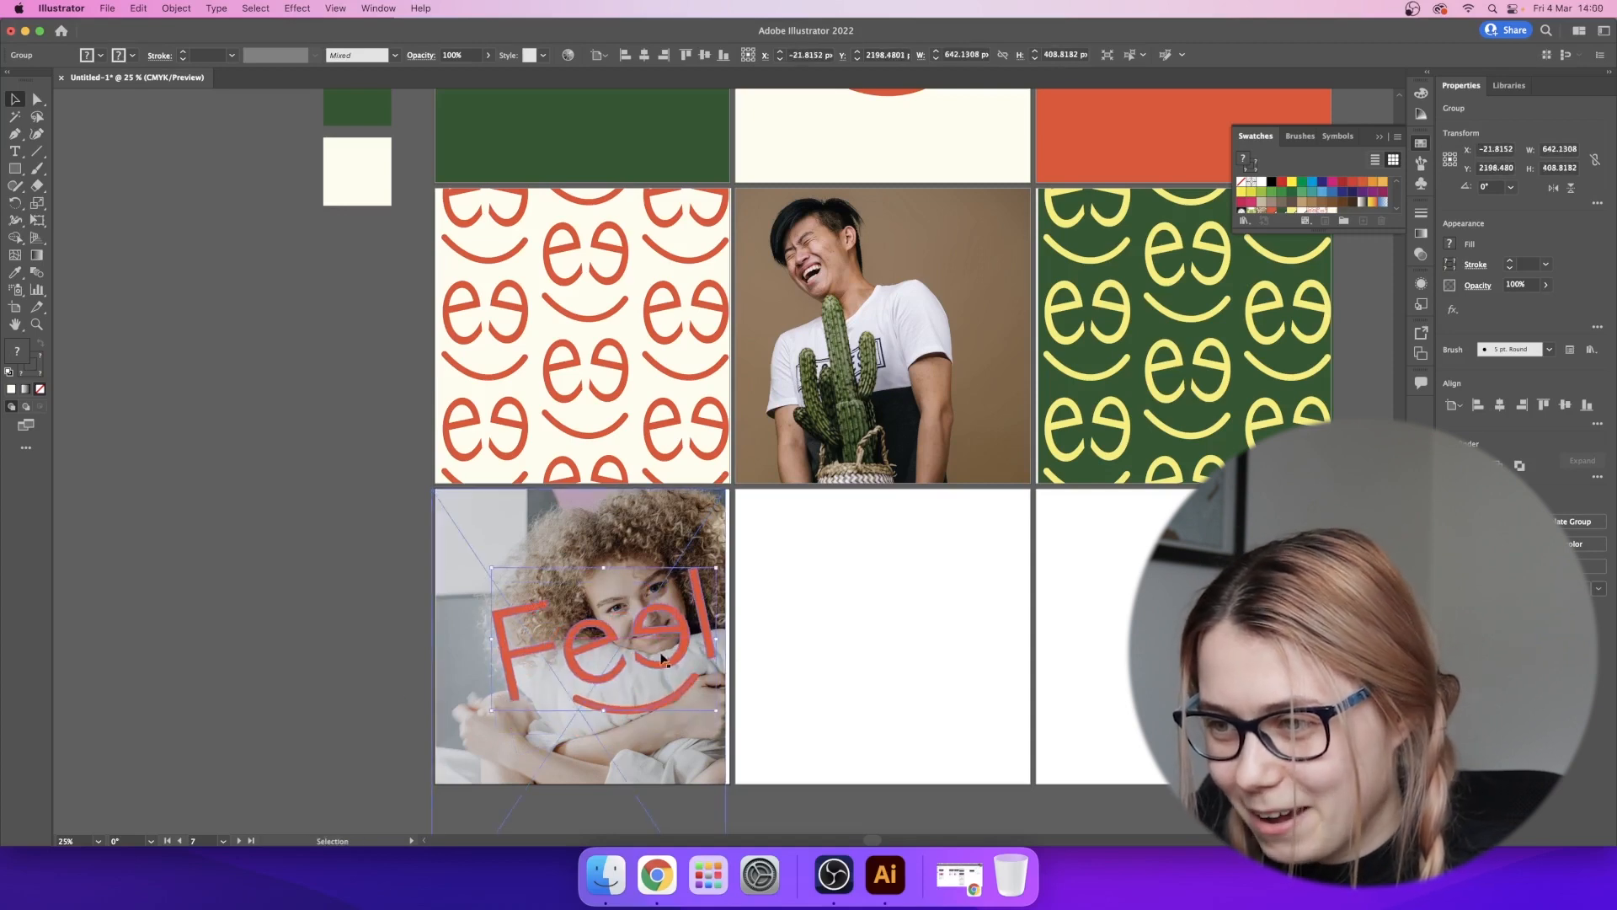
{"action": "left_click_drag", "start_coordinate": [655, 675], "coordinate": [645, 721]}
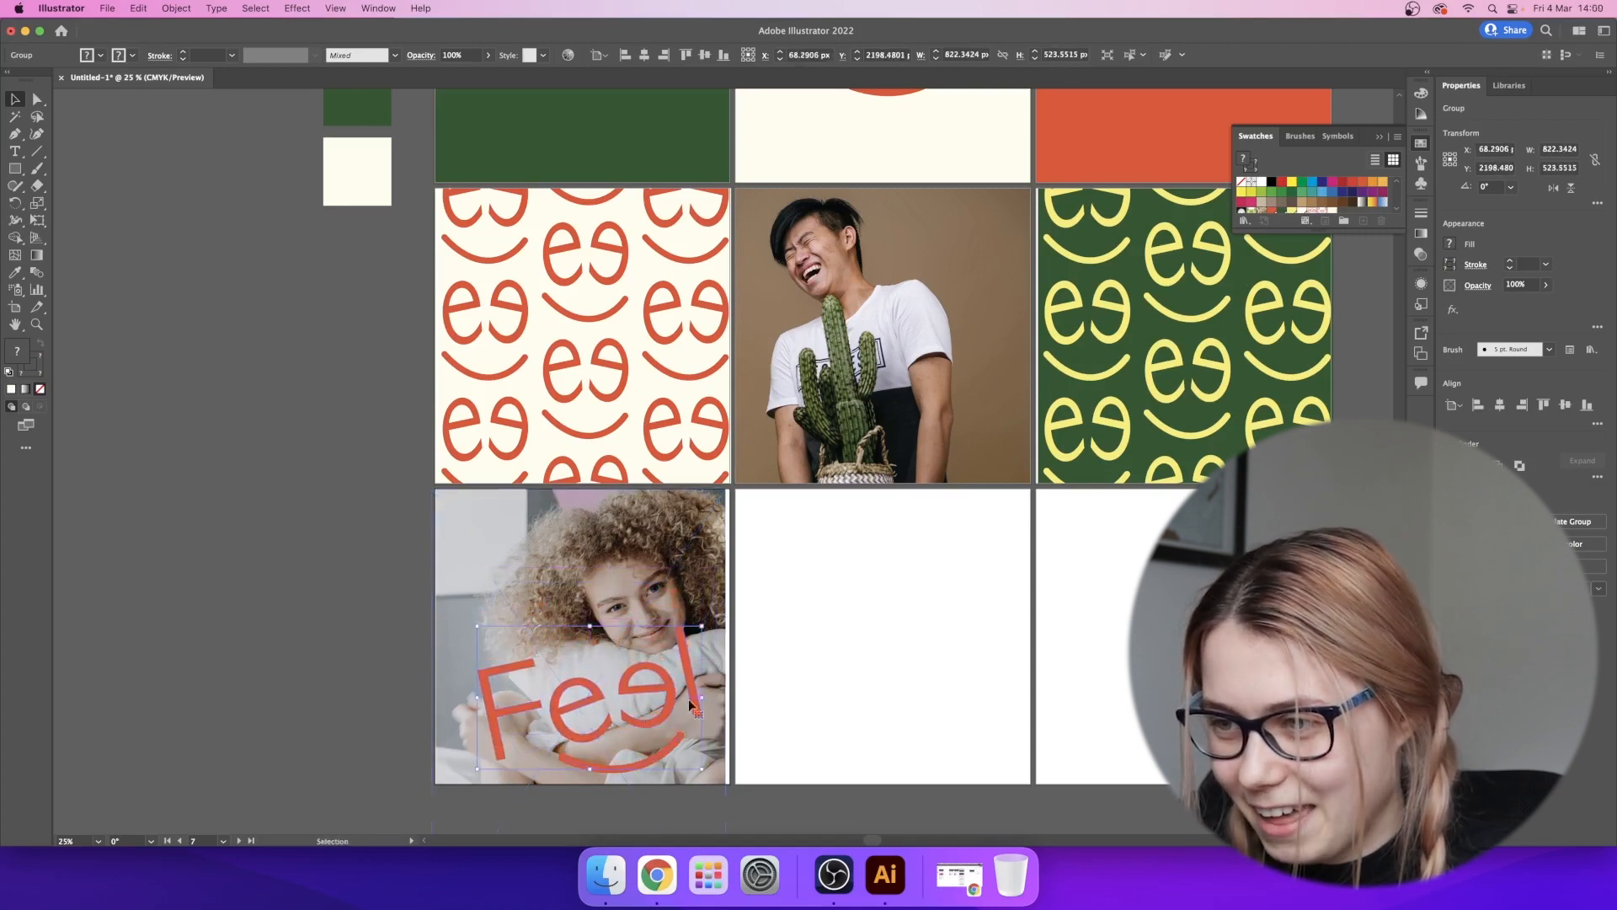
{"action": "left_click", "coordinate": [838, 598]}
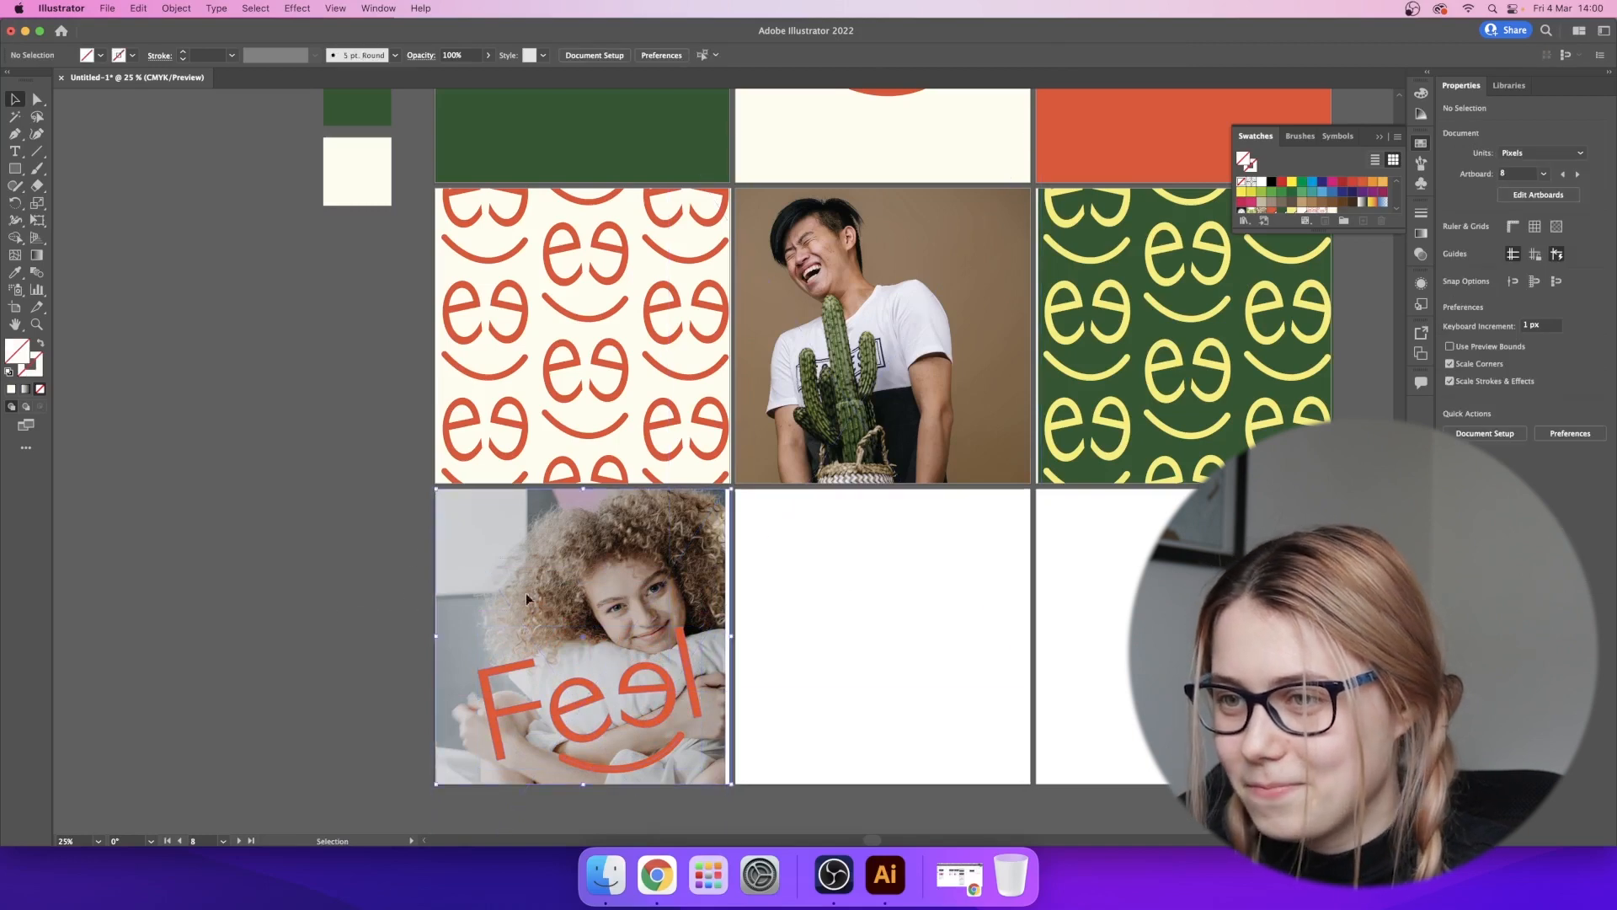
- Place a copy of the green artboard's yellow "Feel" logo over the lower part of the cactus photo
{"action": "scroll", "coordinate": [684, 268], "scroll_direction": "up", "scroll_amount": 2}
{"action": "scroll", "coordinate": [684, 267], "scroll_direction": "up", "scroll_amount": 1}
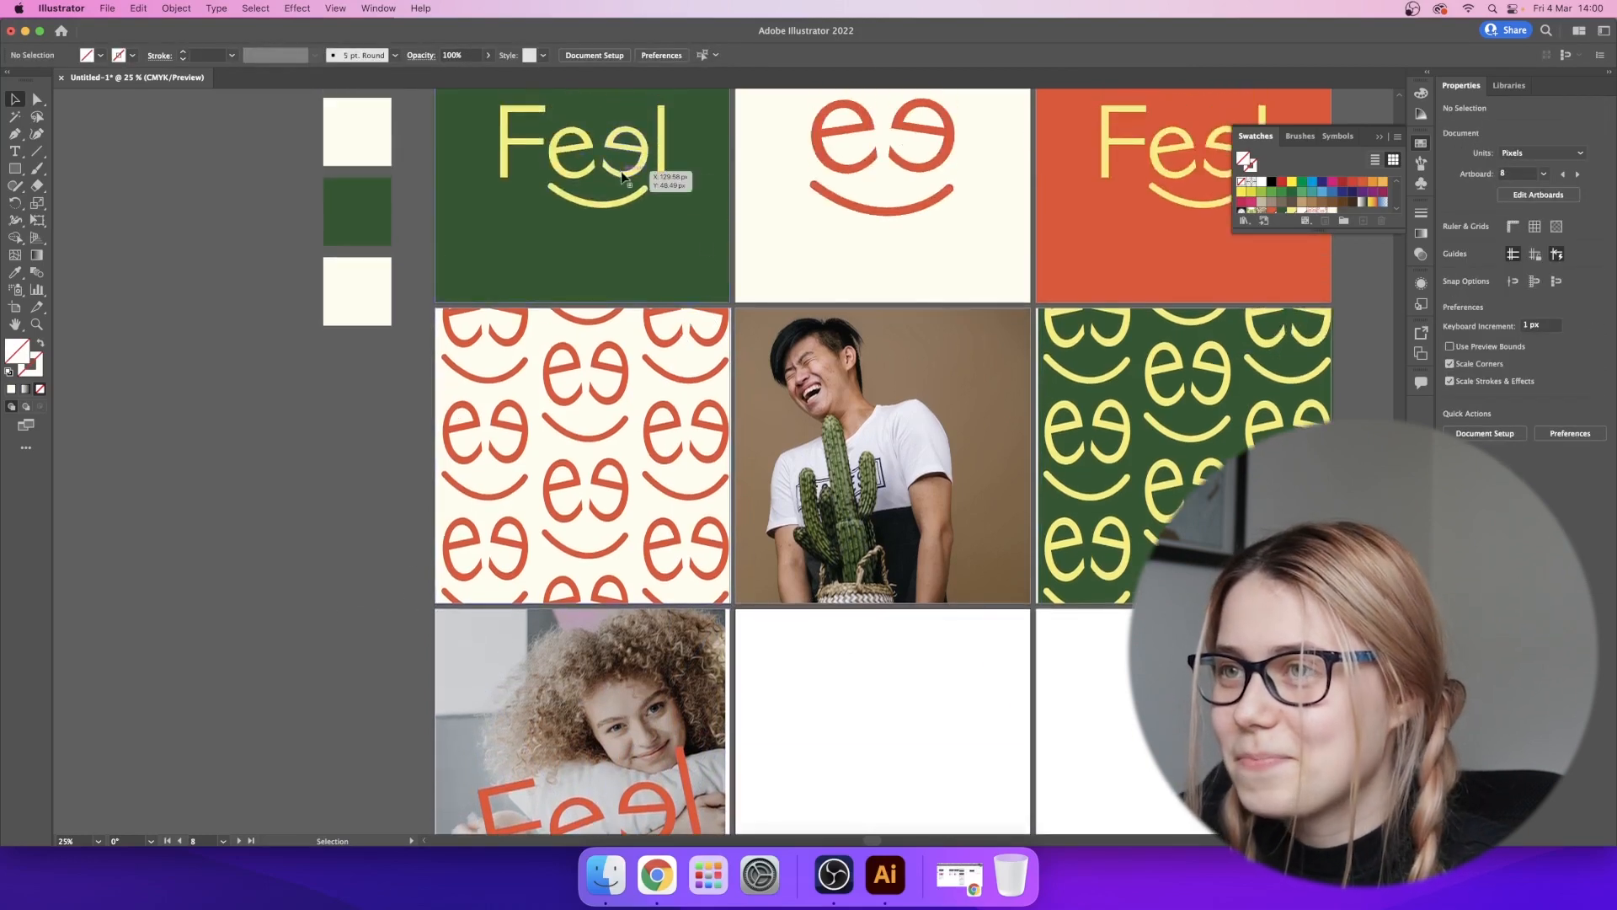
{"action": "left_click_drag", "start_coordinate": [649, 220], "coordinate": [927, 550]}
- Recolor the cactus photo's "Feel" logo to the dark green C=90 M=57 Y=100 swatch and move it up over the man's shoulder
{"action": "left_click", "coordinate": [149, 10]}
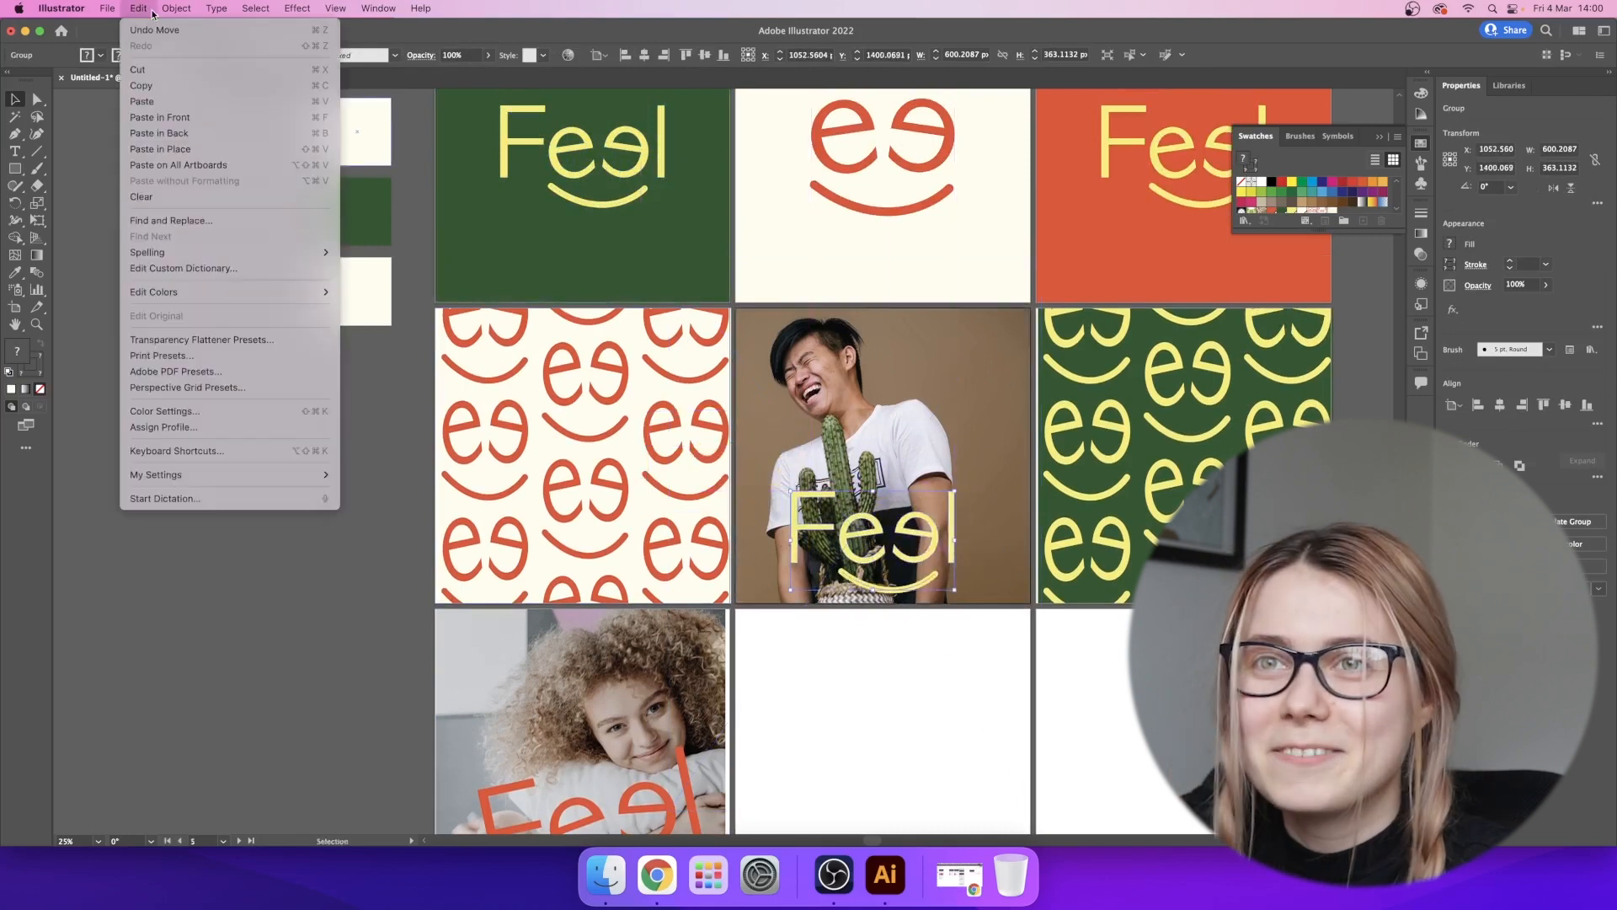
{"action": "mouse_move", "coordinate": [278, 291]}
{"action": "left_click", "coordinate": [400, 292]}
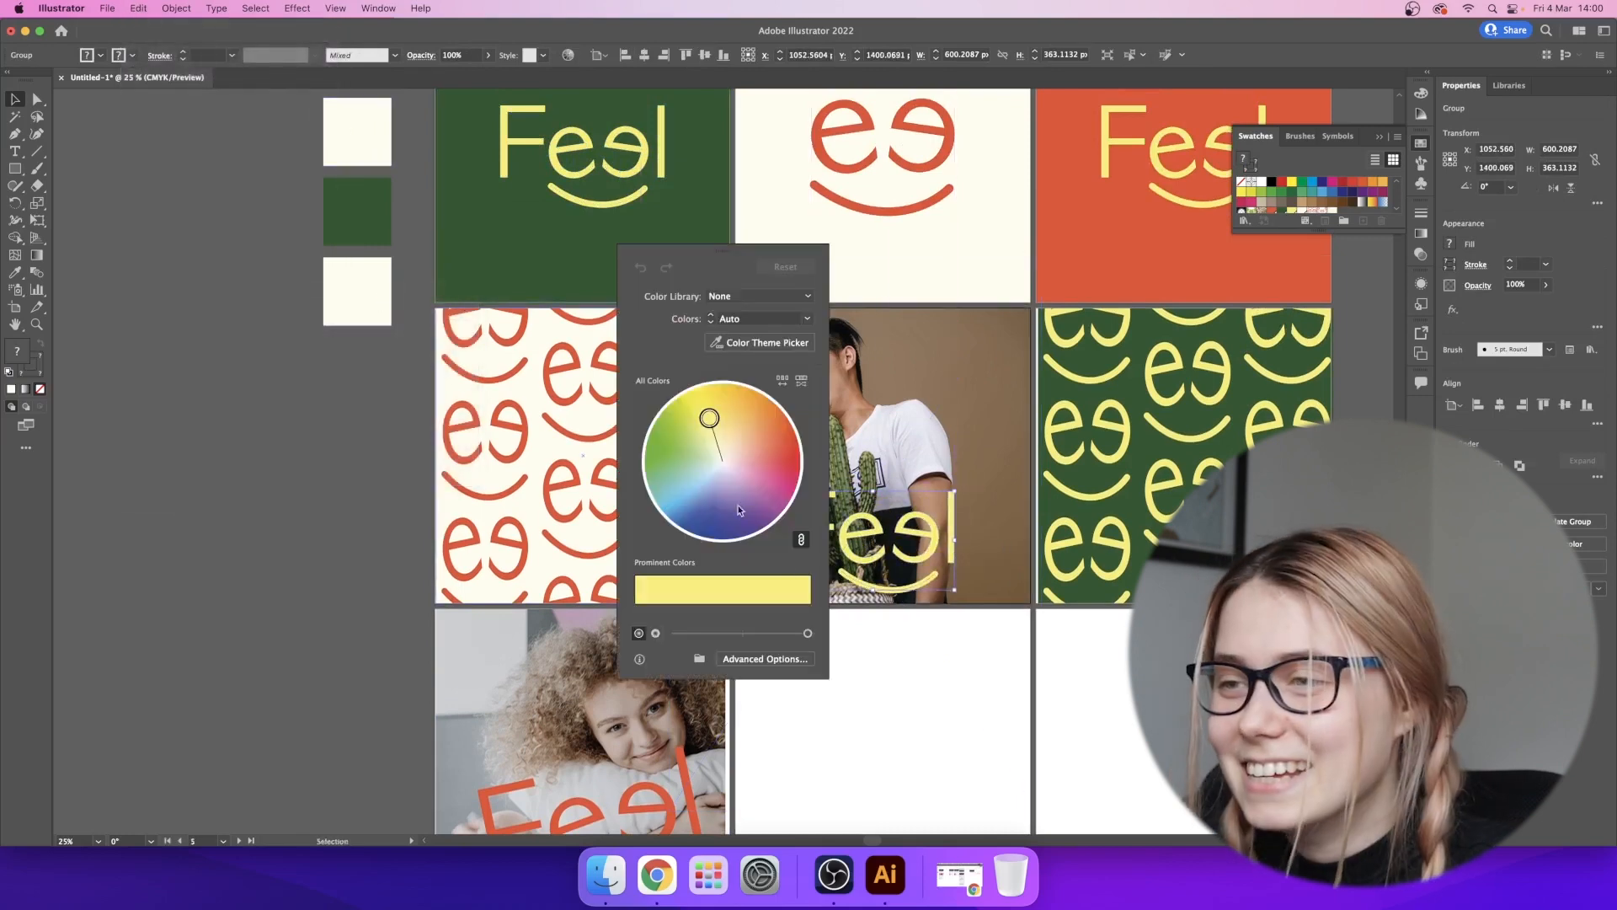
{"action": "left_click", "coordinate": [776, 659]}
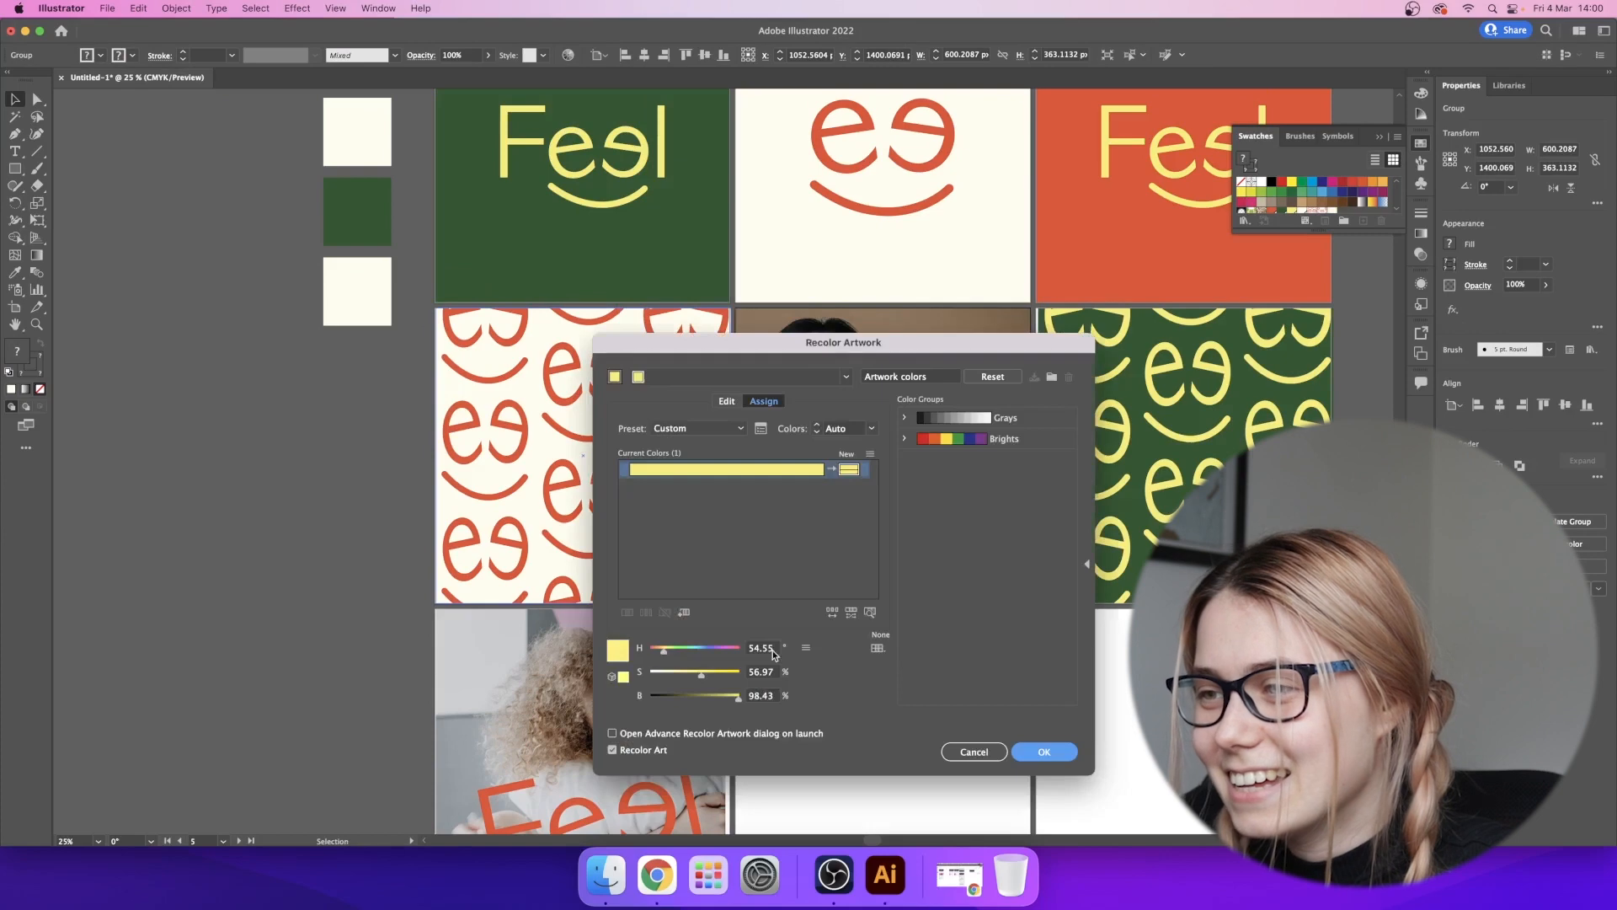
{"action": "double_click", "coordinate": [849, 472]}
{"action": "left_click", "coordinate": [937, 389]}
{"action": "scroll", "coordinate": [682, 388], "scroll_direction": "up", "scroll_amount": 2}
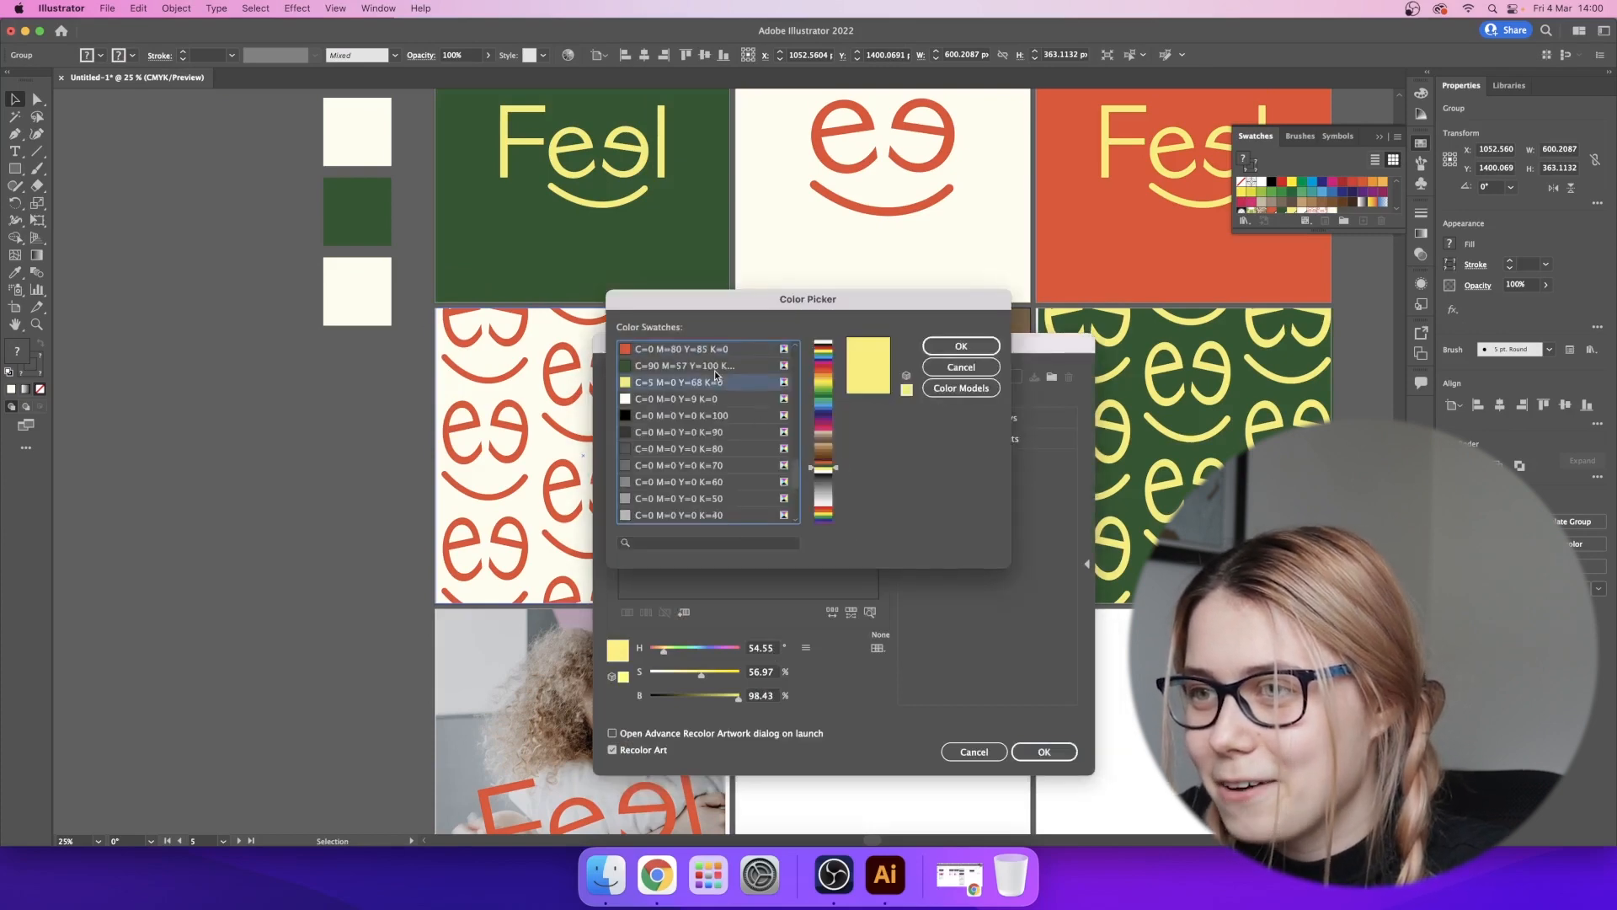
{"action": "left_click", "coordinate": [708, 416]}
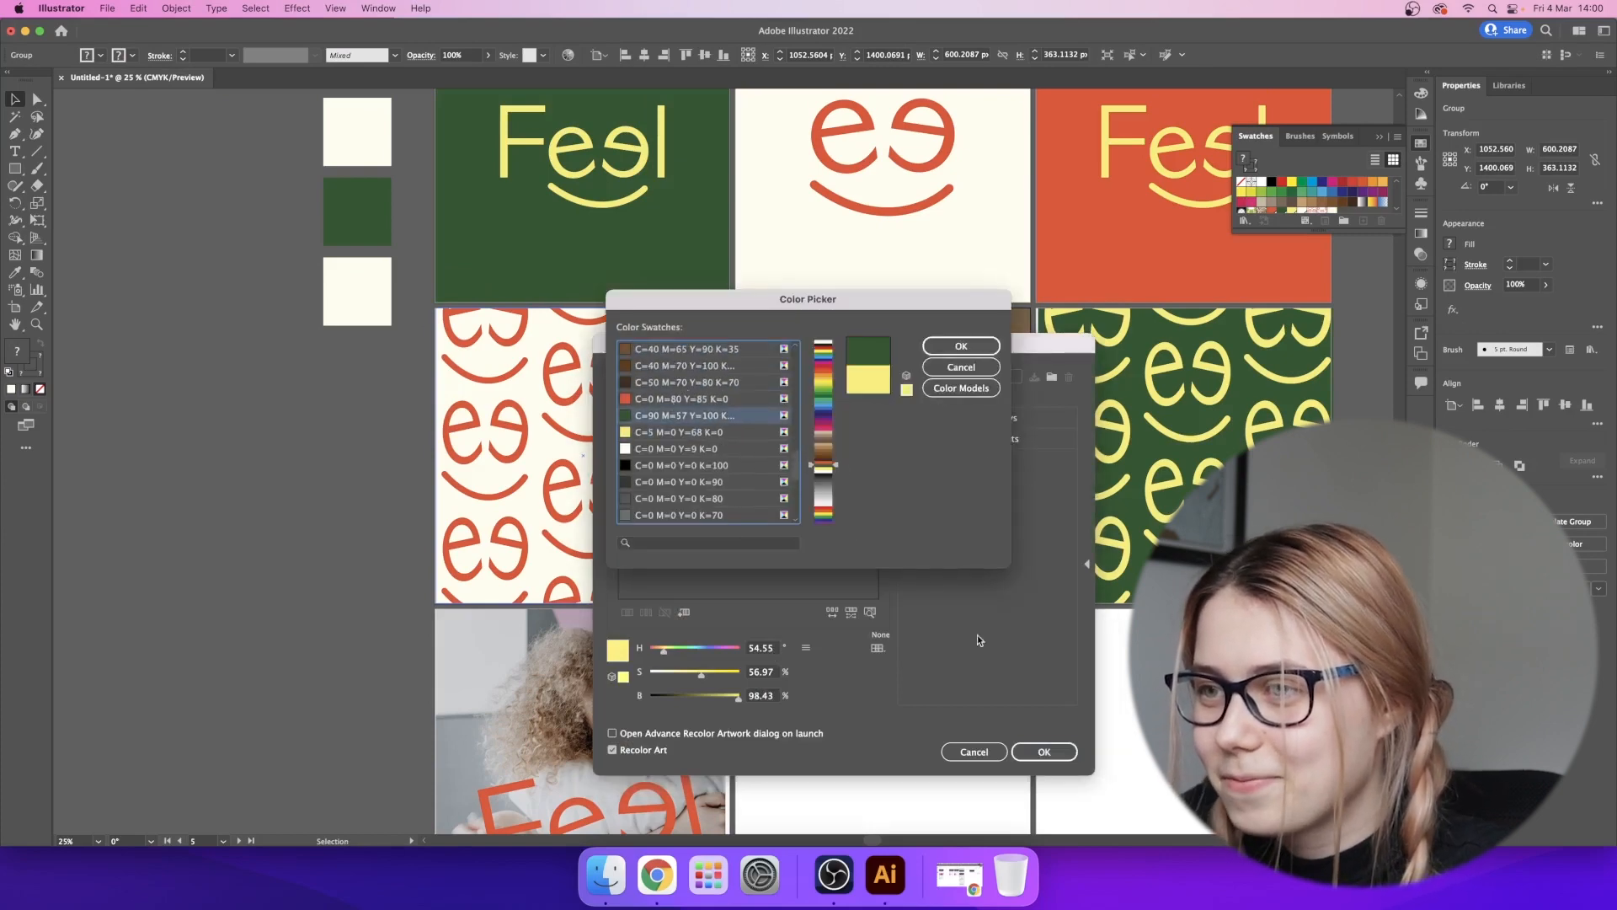
{"action": "left_click", "coordinate": [961, 346]}
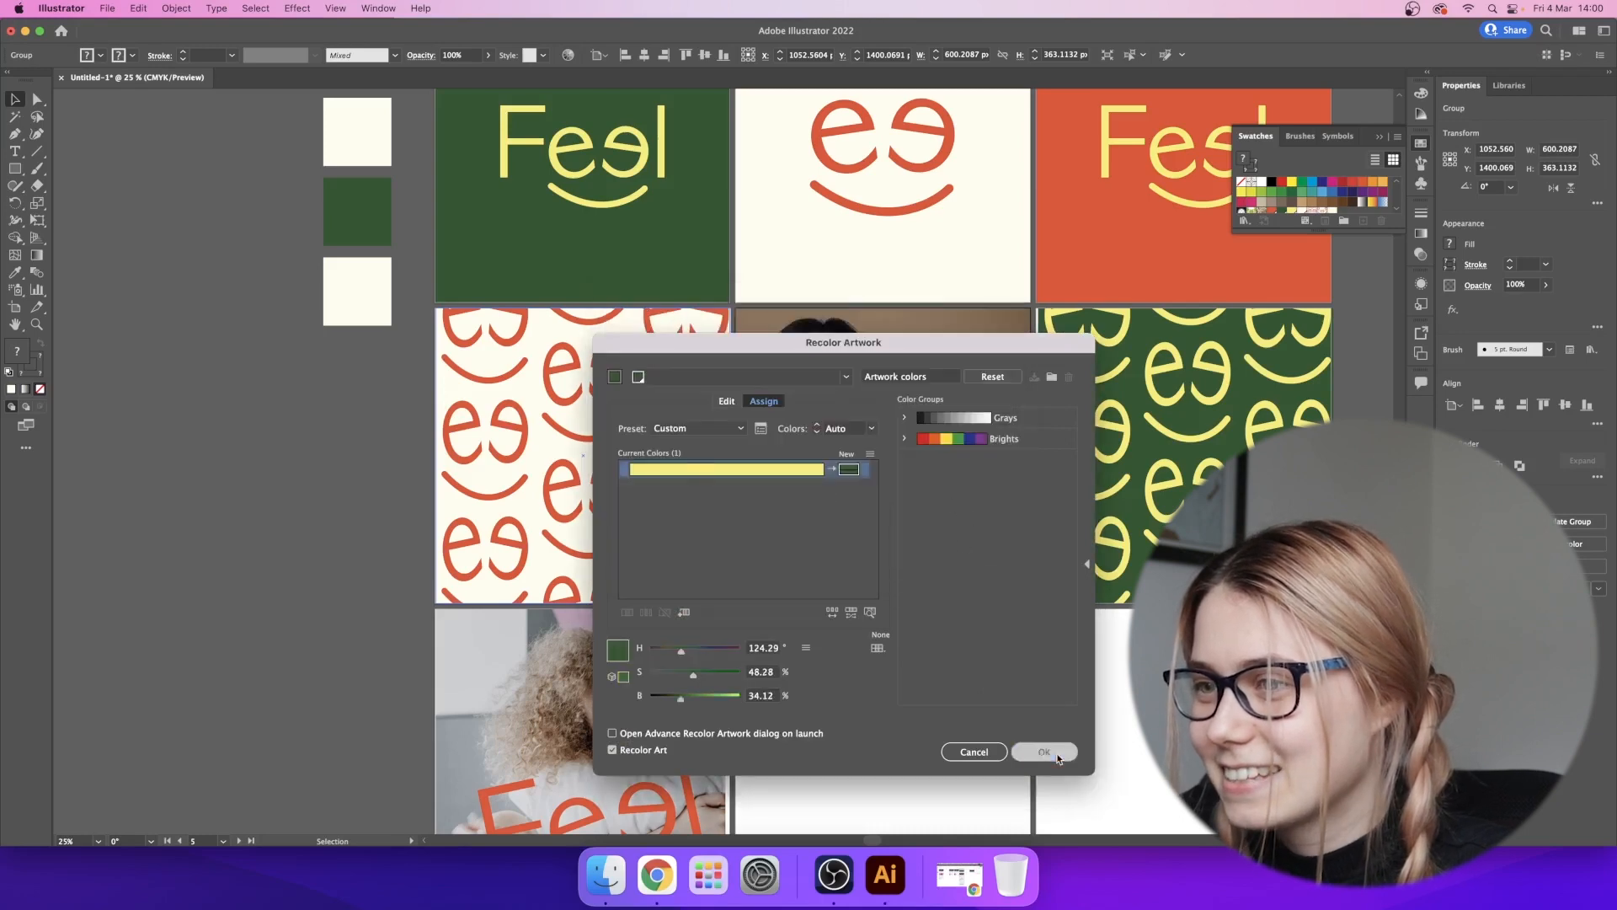
{"action": "left_click", "coordinate": [1057, 752]}
{"action": "left_click", "coordinate": [974, 704]}
{"action": "left_click_drag", "start_coordinate": [924, 560], "coordinate": [951, 411]}
{"action": "left_click_drag", "start_coordinate": [947, 421], "coordinate": [942, 431]}
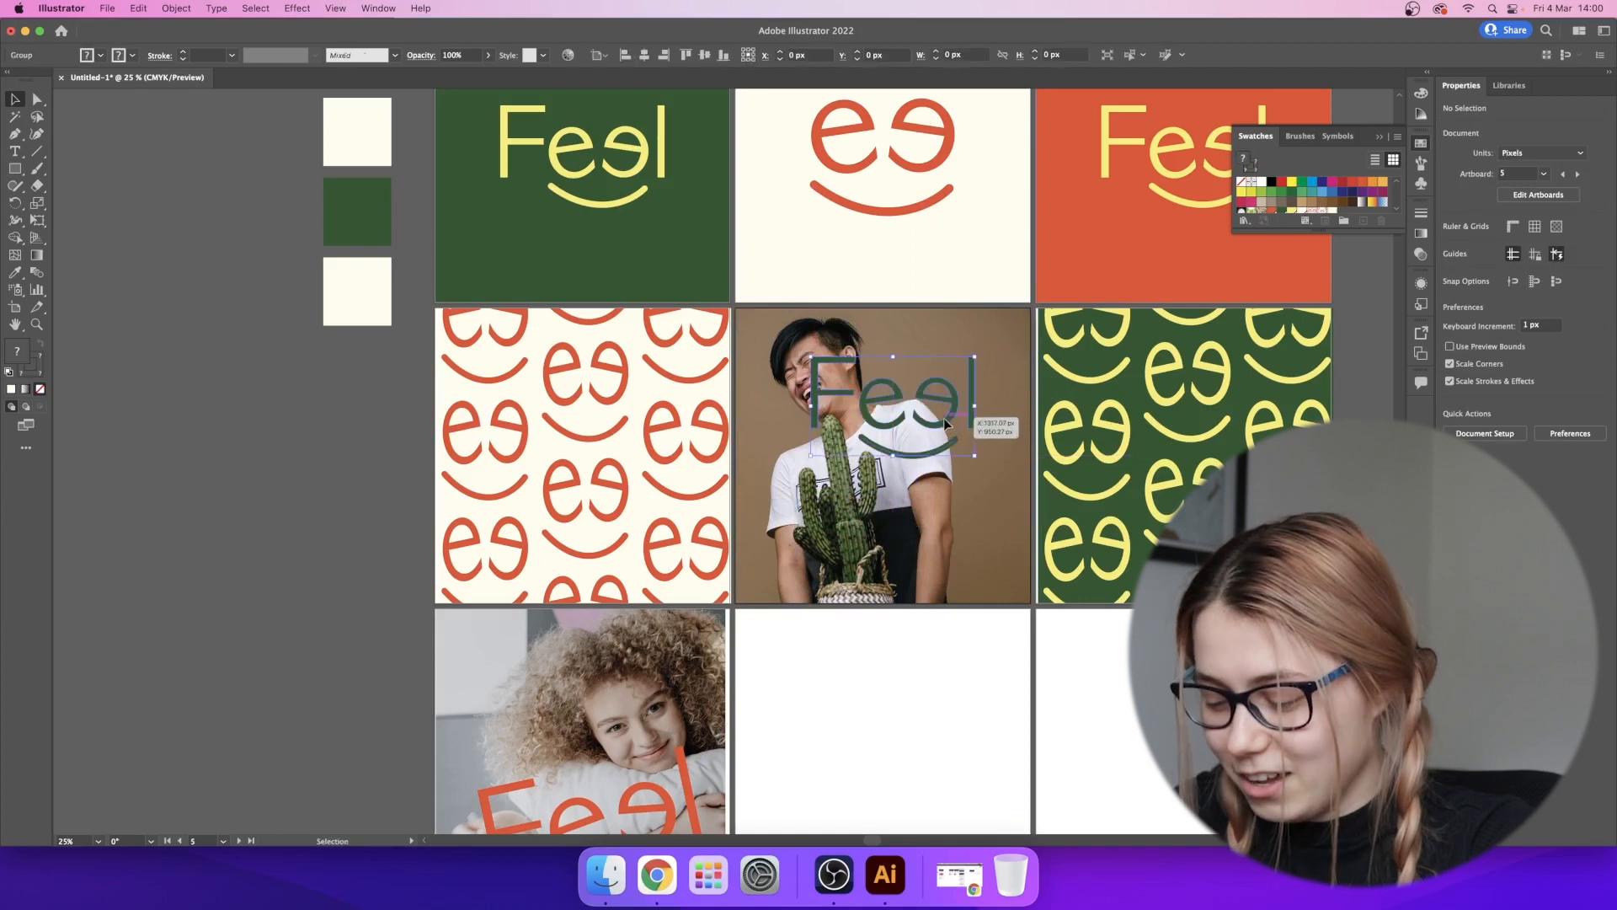
- Recolor the "Feel" logo on the cactus photo to the cream swatch C=0 M=0 Y=9 K=0
{"action": "left_click", "coordinate": [137, 8]}
{"action": "mouse_move", "coordinate": [219, 294]}
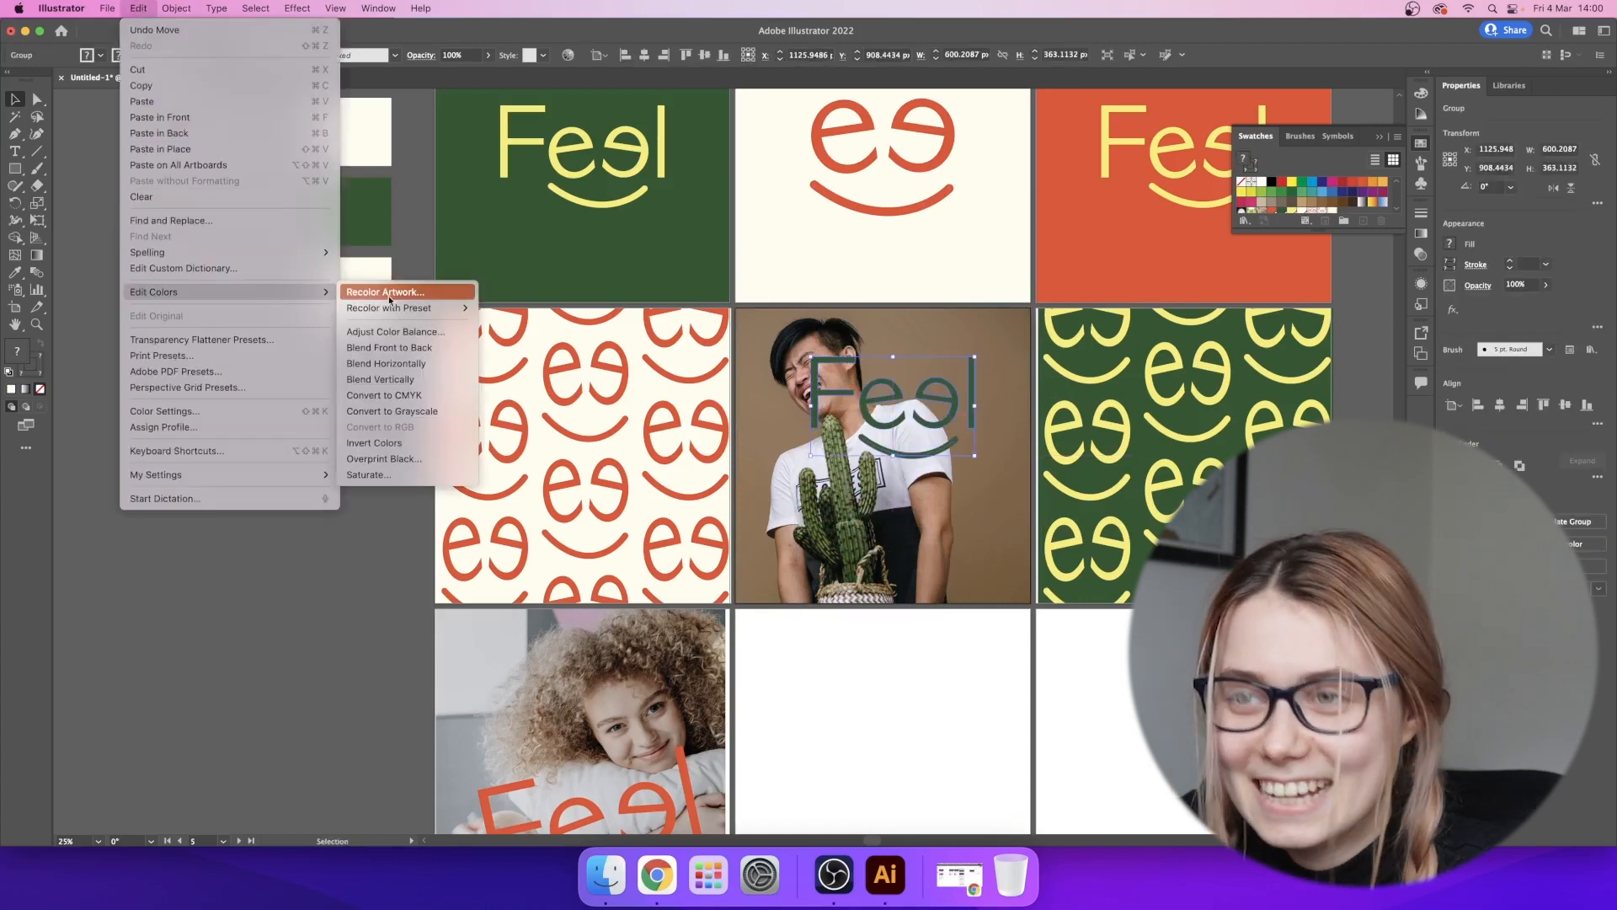
{"action": "left_click", "coordinate": [396, 293]}
{"action": "left_click", "coordinate": [741, 661]}
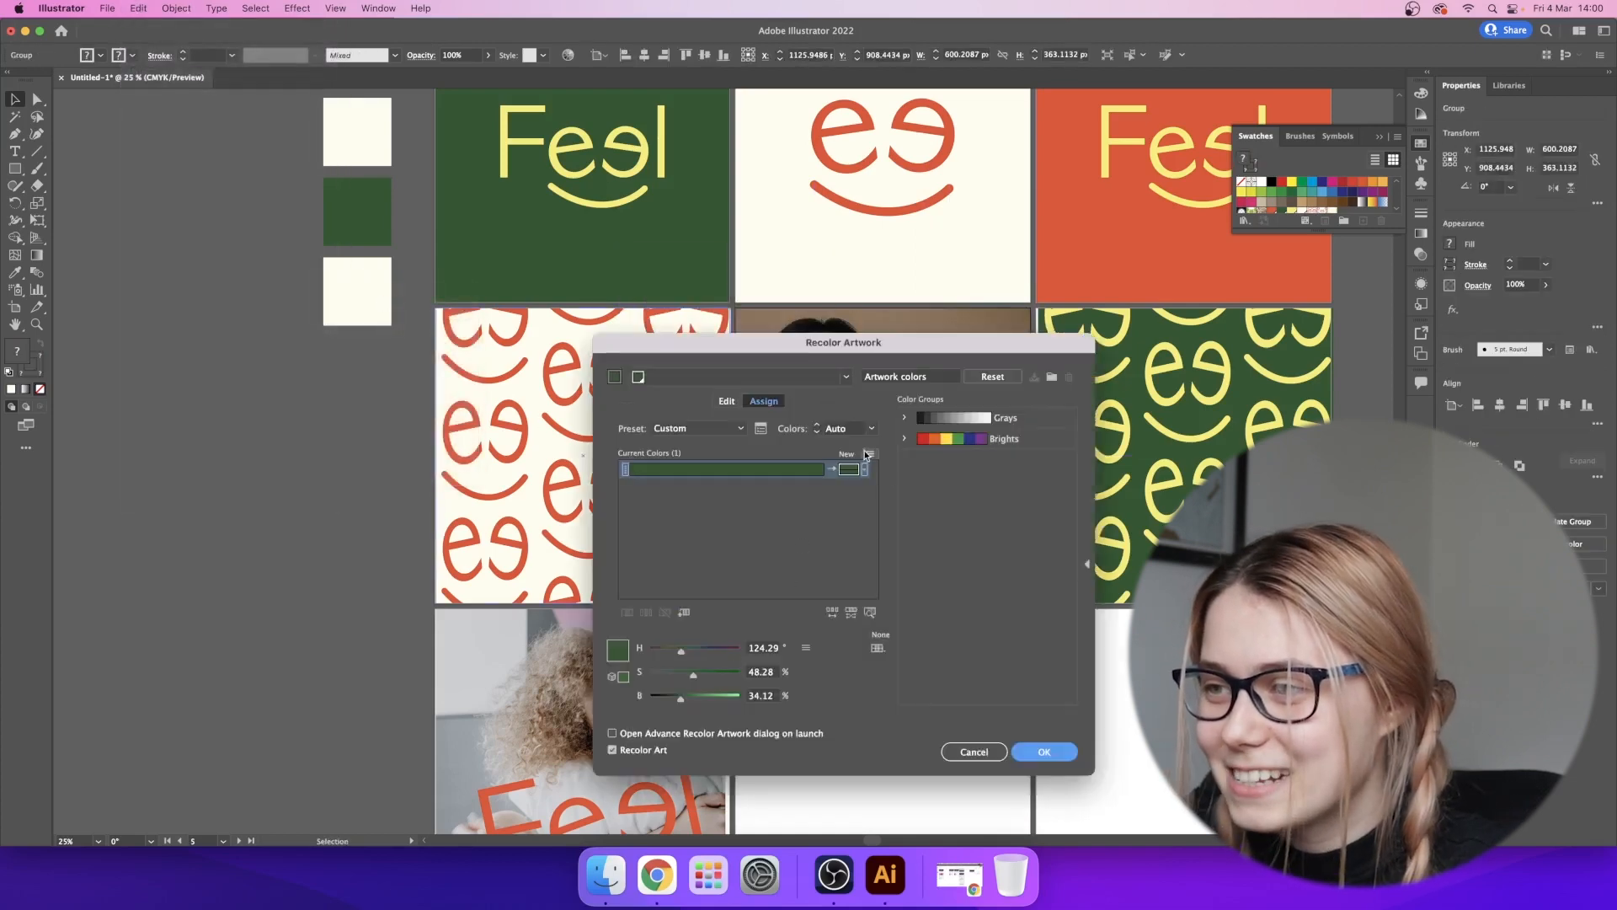
{"action": "double_click", "coordinate": [844, 476]}
{"action": "left_click", "coordinate": [961, 388]}
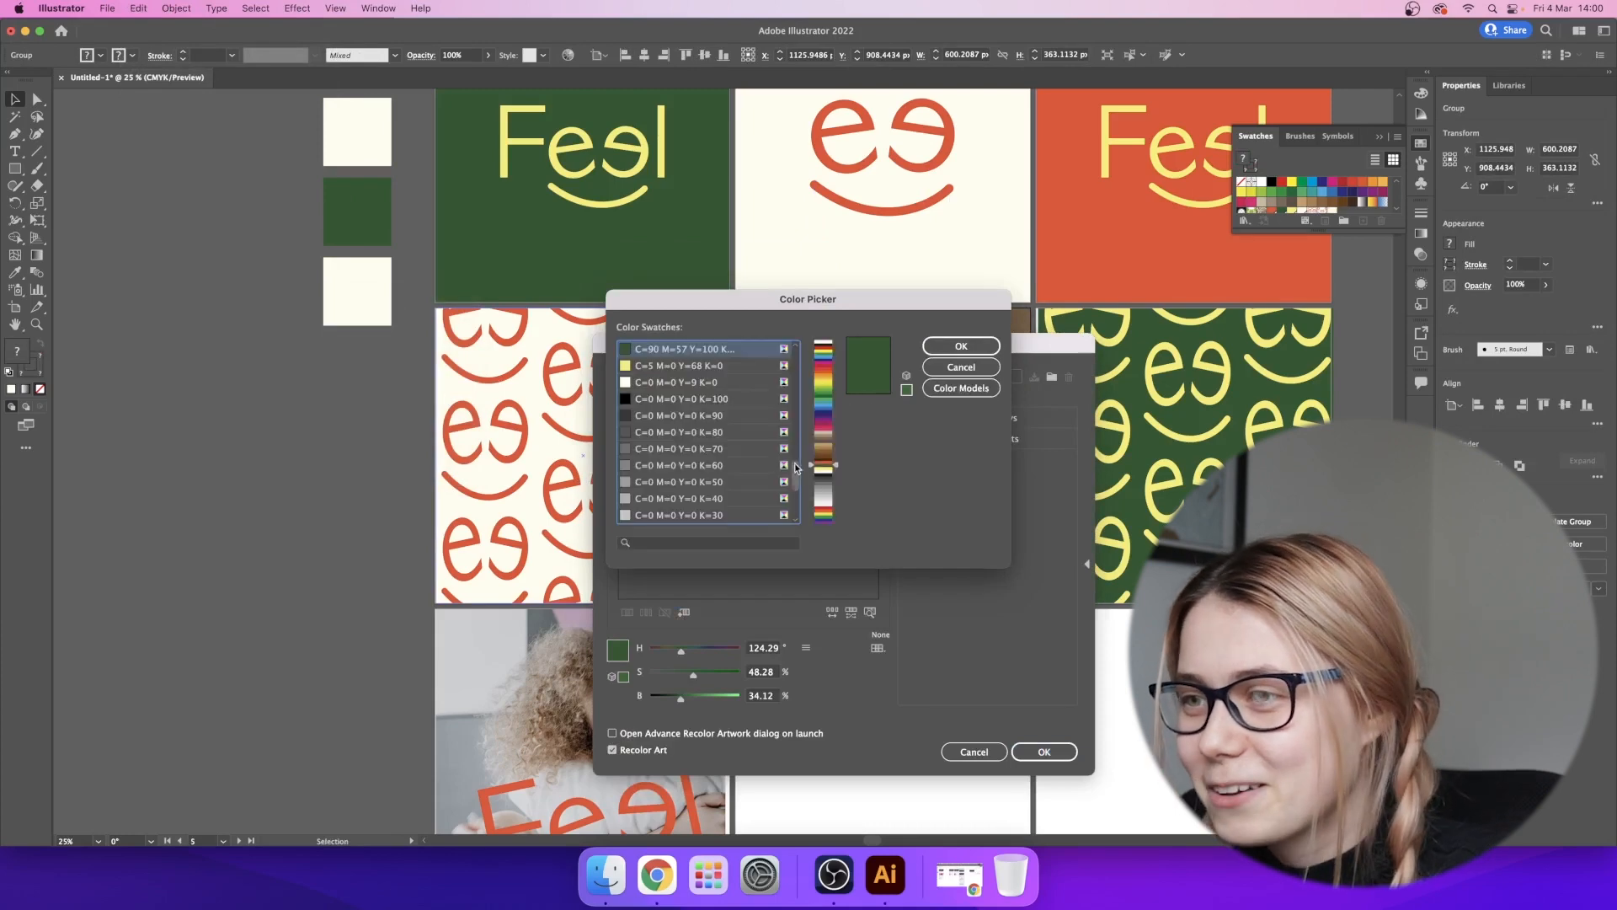
{"action": "left_click", "coordinate": [686, 382]}
{"action": "left_click", "coordinate": [961, 346]}
{"action": "left_click", "coordinate": [1044, 751]}
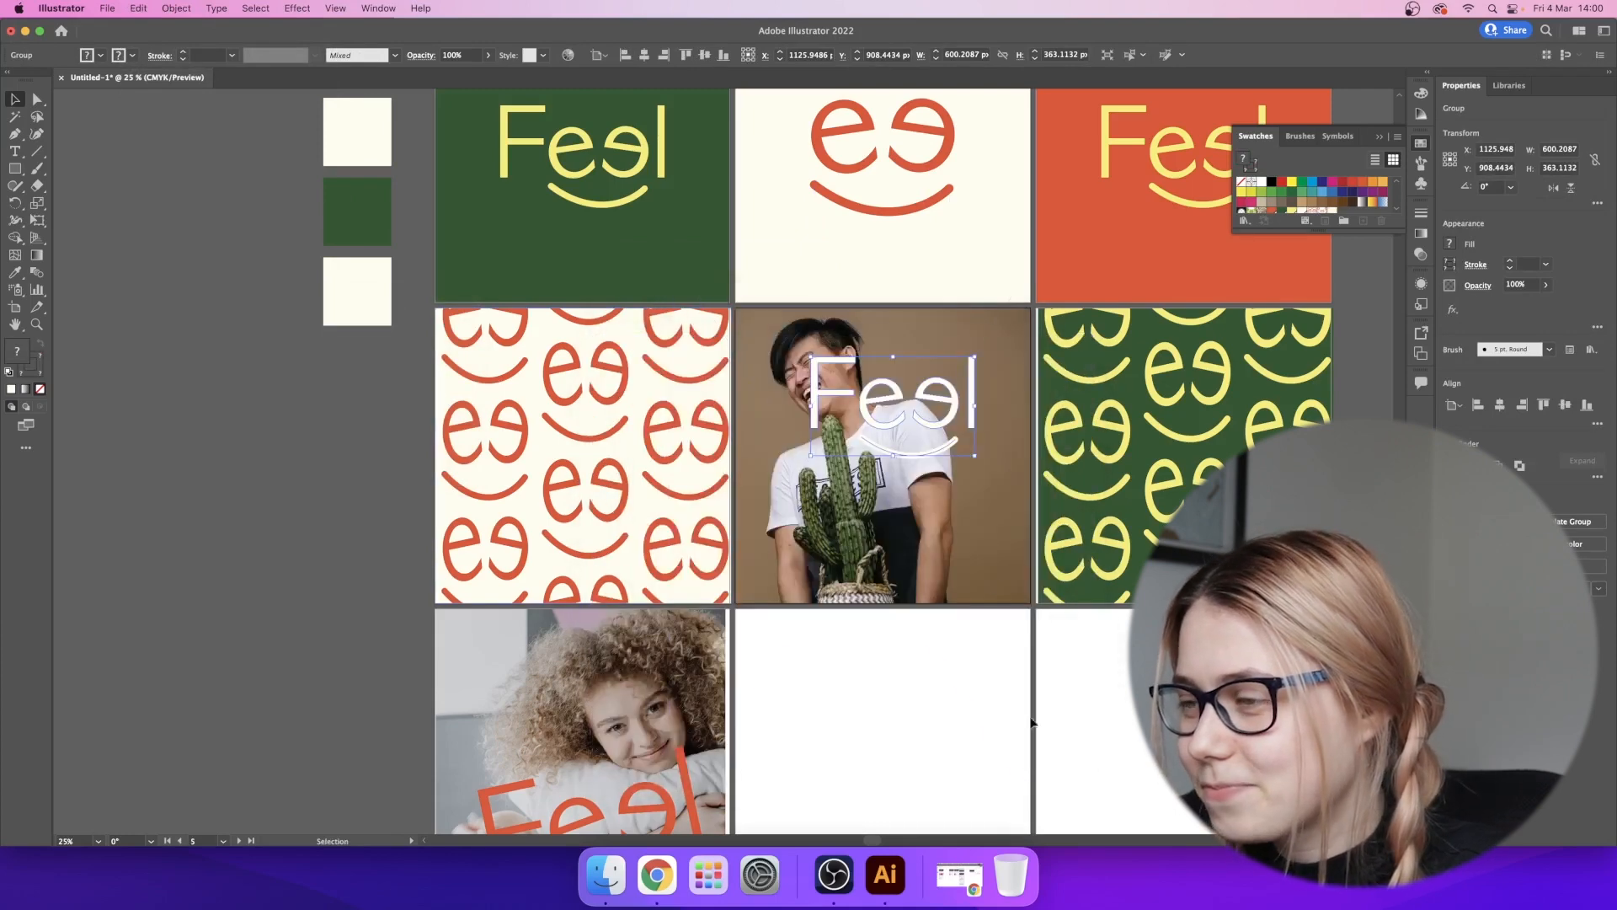
- Move the cream "Feel" logo down to the lower part of the cactus photo and enlarge it
{"action": "left_click_drag", "start_coordinate": [943, 428], "coordinate": [918, 556]}
{"action": "left_click", "coordinate": [974, 671]}
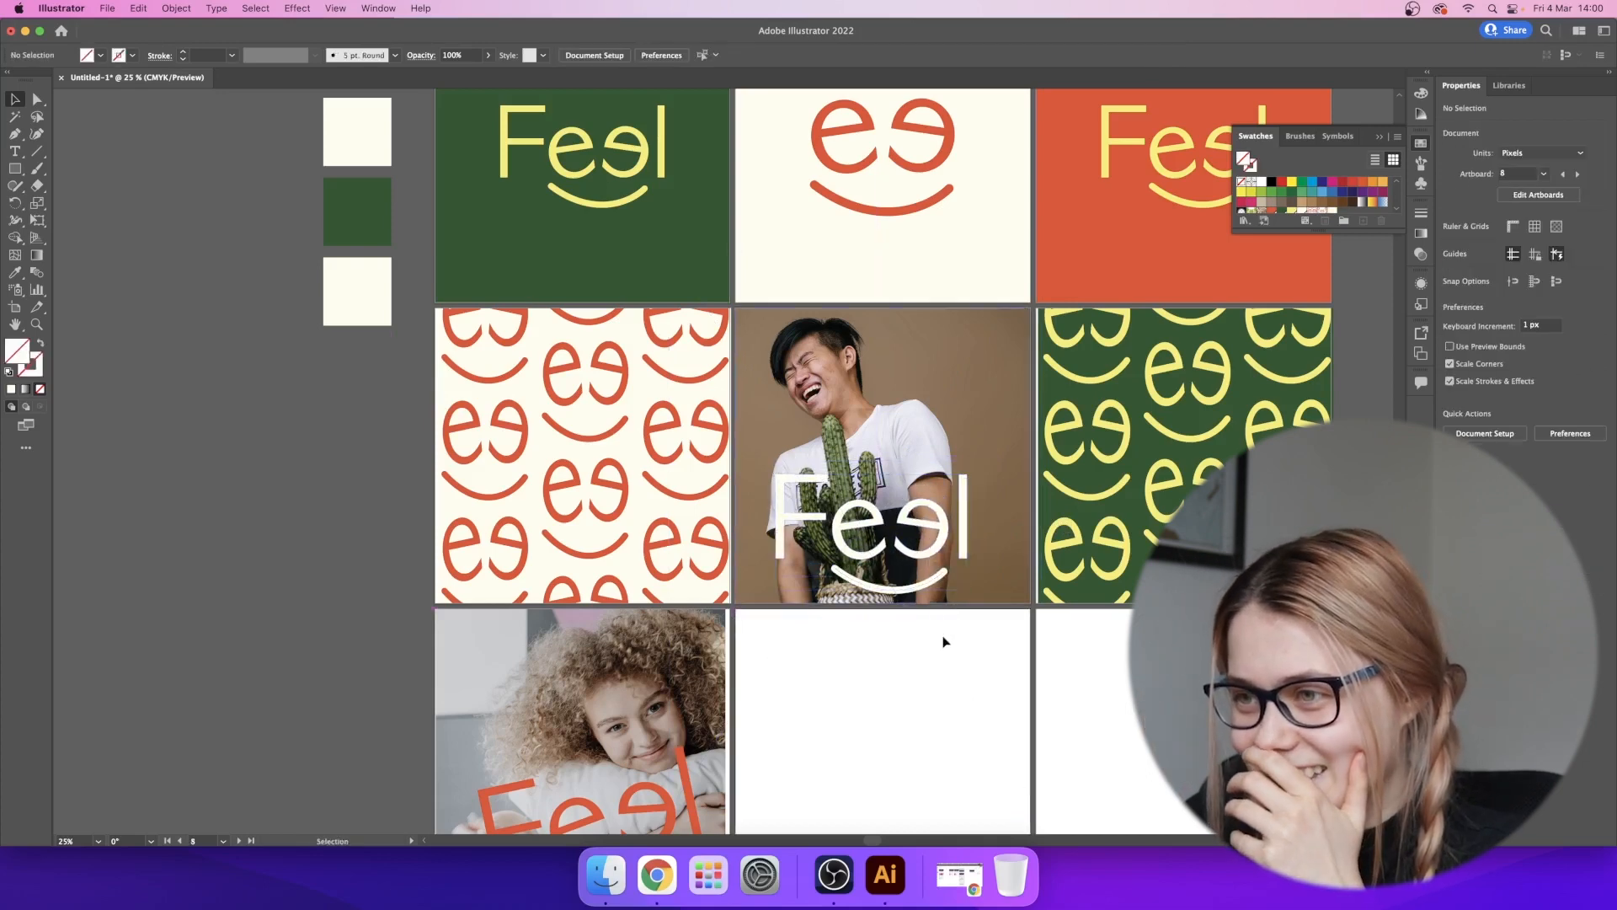
{"action": "scroll", "coordinate": [886, 608], "scroll_direction": "down", "scroll_amount": 1}
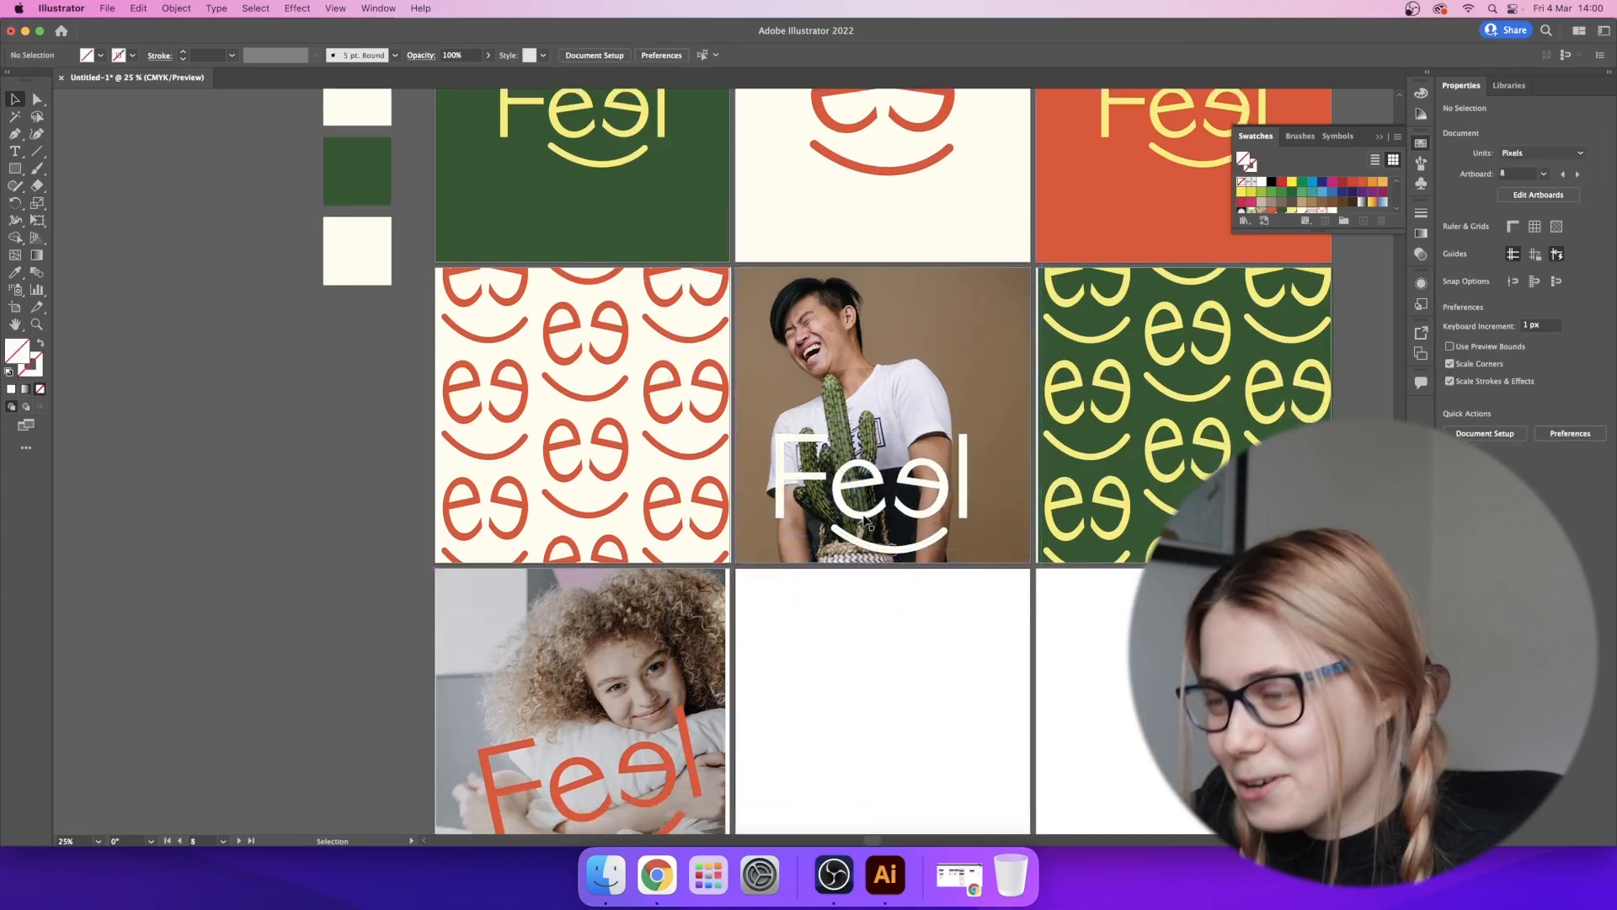
- Replace the cream logo on the cactus photo with a copy of the tilted orange "Feel" logo from the woman's photo
{"action": "left_click", "coordinate": [882, 546]}
{"action": "key", "text": "Delete"}
{"action": "left_click_drag", "start_coordinate": [666, 781], "coordinate": [800, 467]}
{"action": "left_click_drag", "start_coordinate": [770, 522], "coordinate": [947, 543]}
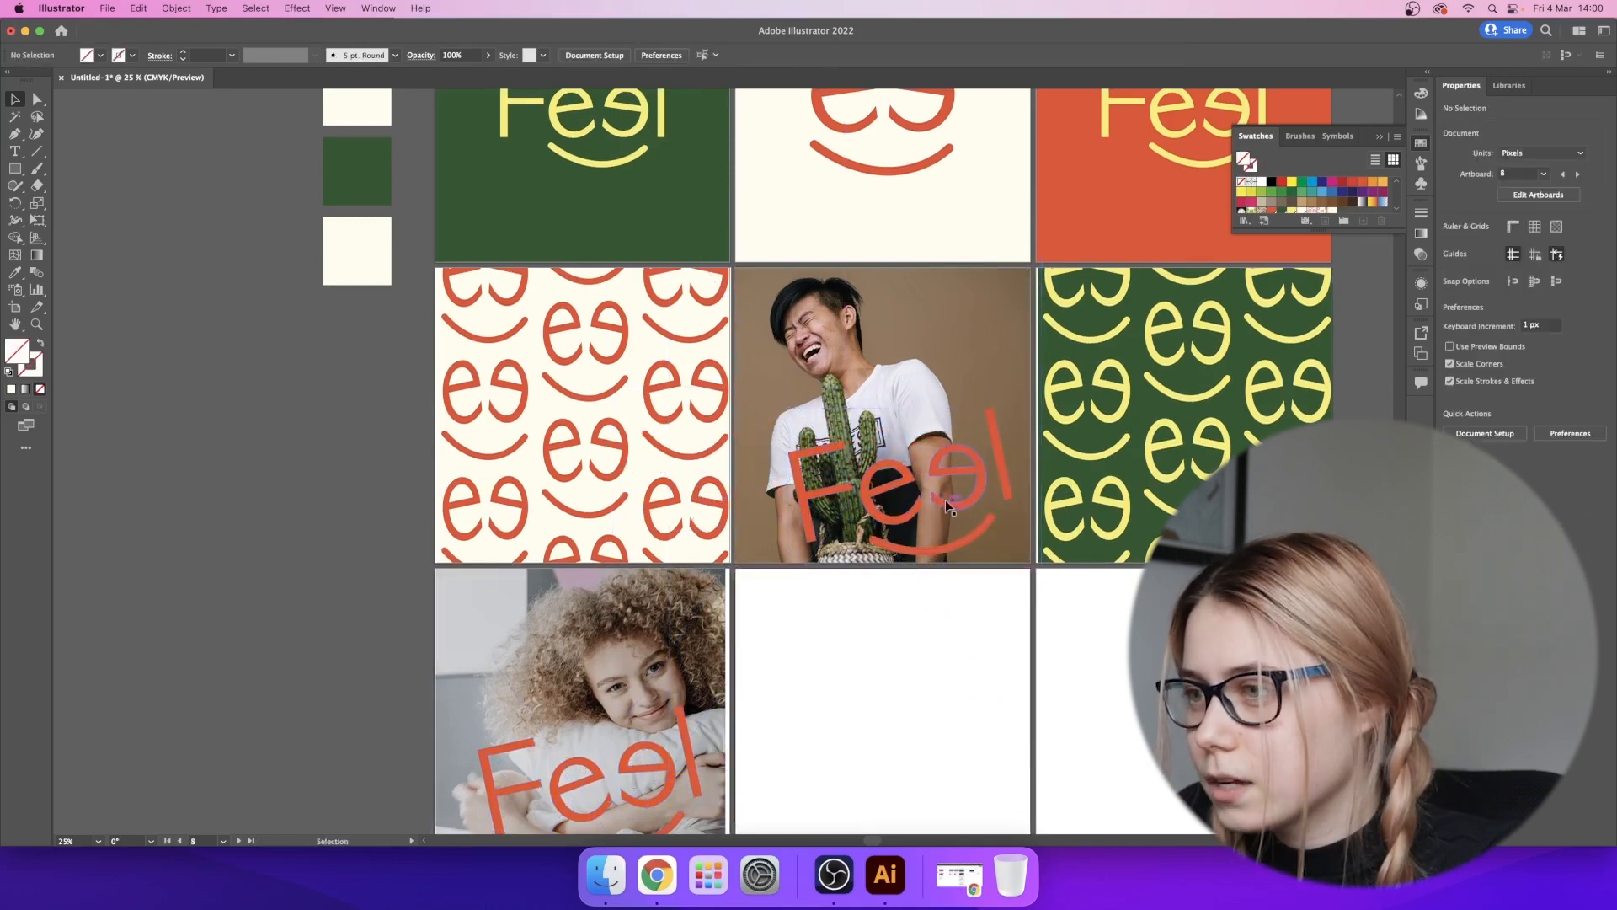
- Ungroup the orange logo on the cactus photo and delete its "F" and "l", keeping only the "ee" smiley
{"action": "key", "text": "super+shift+g"}
{"action": "left_click", "coordinate": [1021, 507]}
{"action": "left_click", "coordinate": [1008, 490]}
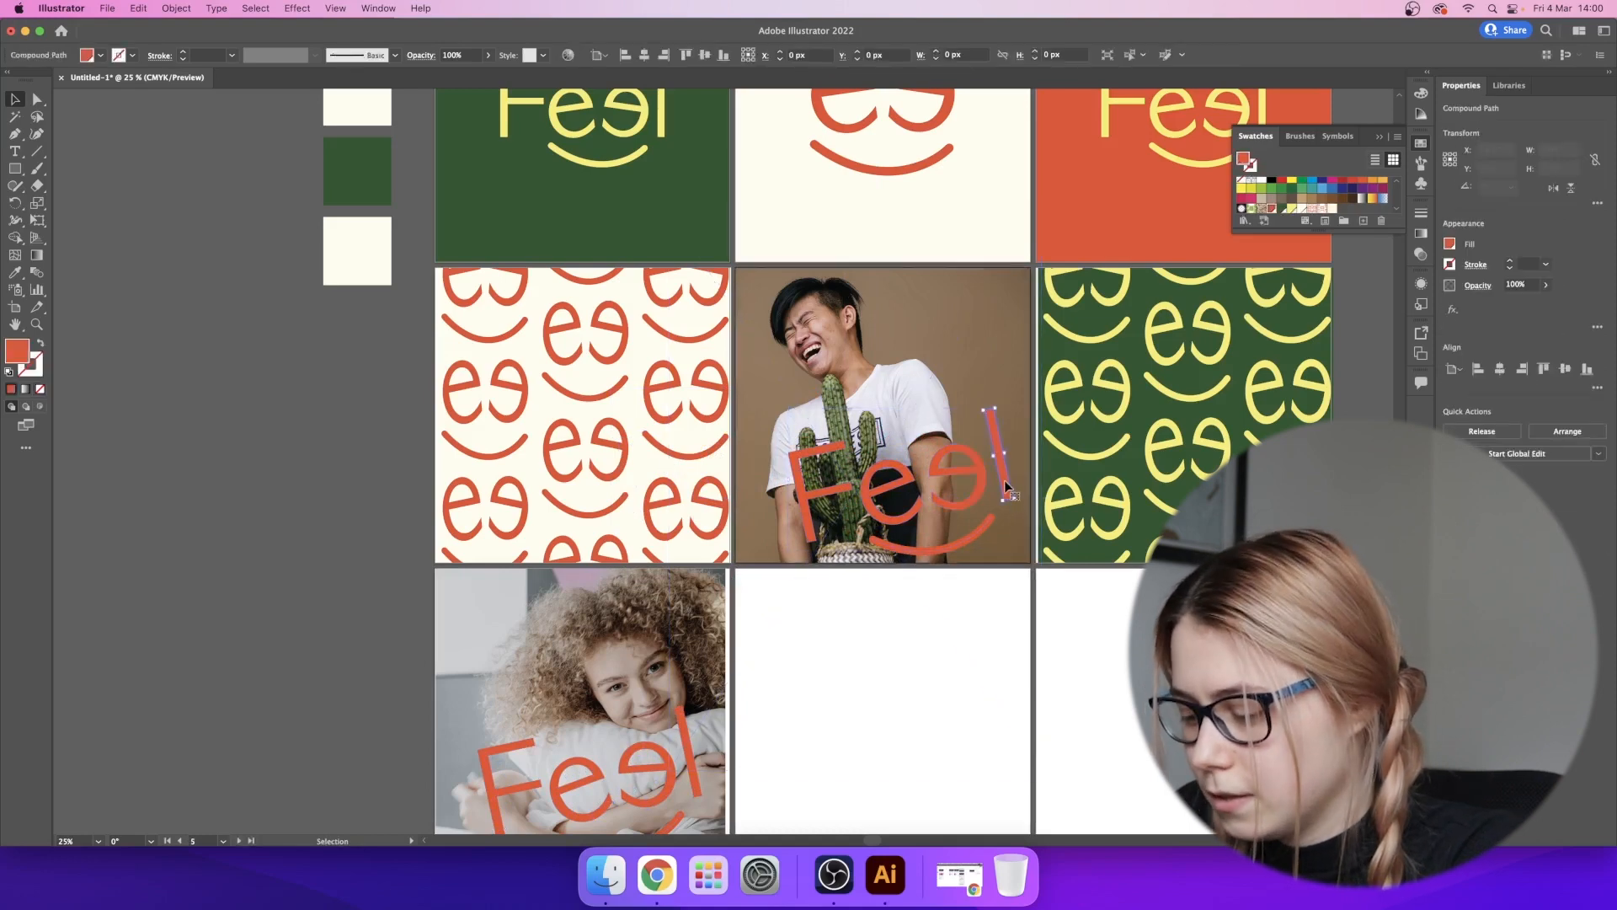
{"action": "key", "text": "Delete"}
{"action": "left_click", "coordinate": [813, 532]}
{"action": "key", "text": "Delete"}
{"action": "left_click", "coordinate": [1043, 636]}
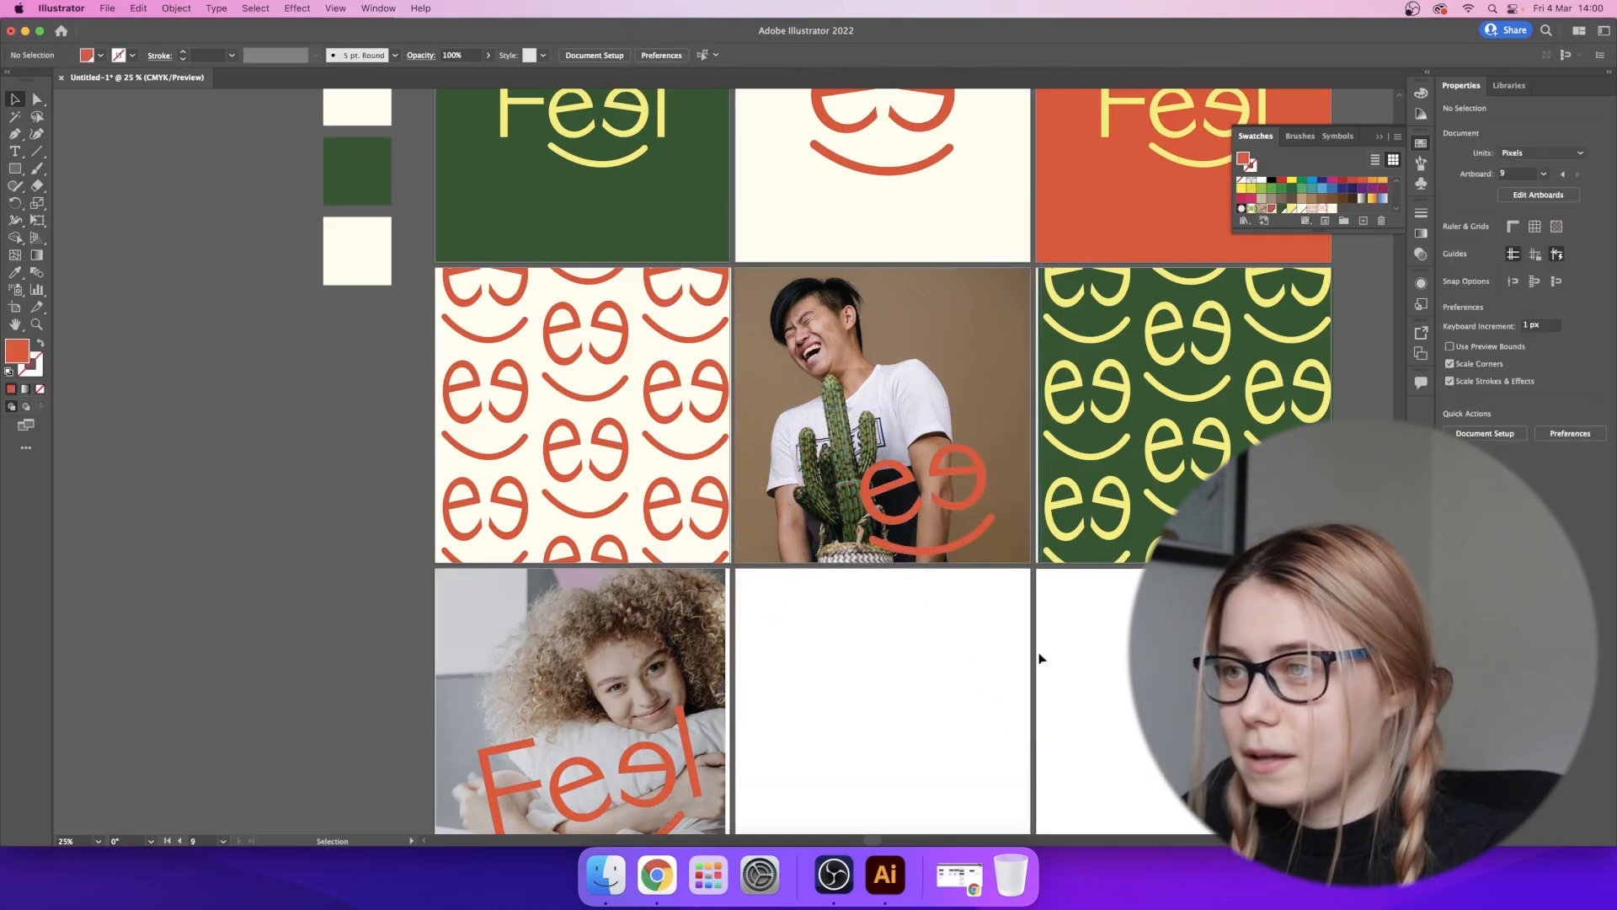
{"action": "scroll", "coordinate": [1092, 740], "scroll_direction": "up", "scroll_amount": 5}
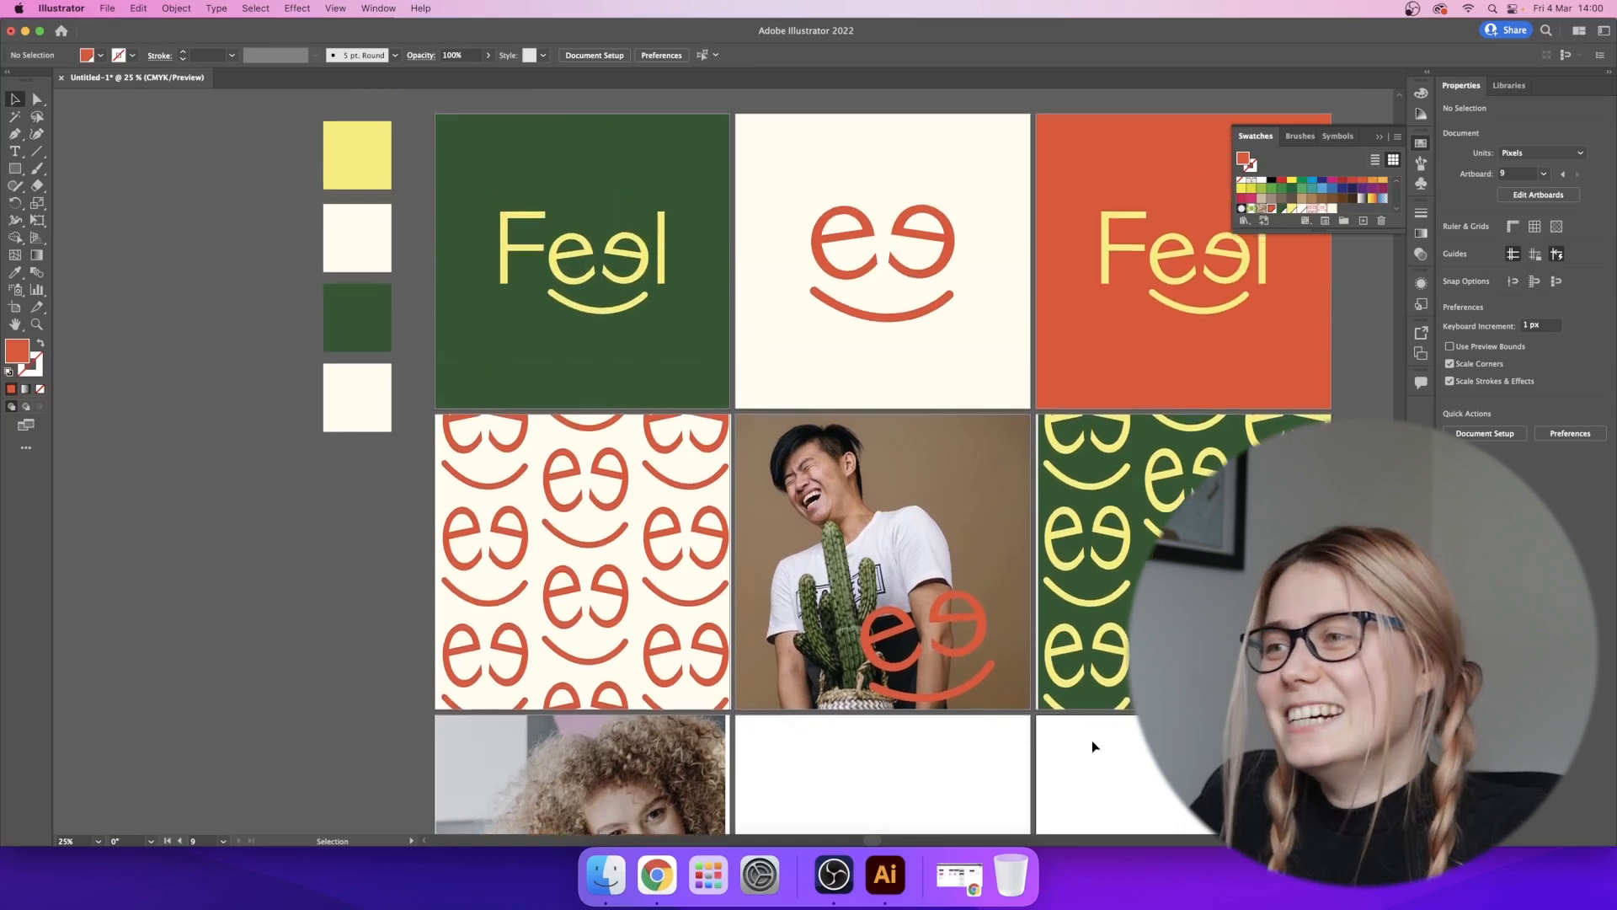
- Enlarge the woman's photo inside its clipping mask to cover the left side, and nudge the clipped photo horizontally within its artboard
{"action": "scroll", "coordinate": [1093, 742], "scroll_direction": "down", "scroll_amount": 4}
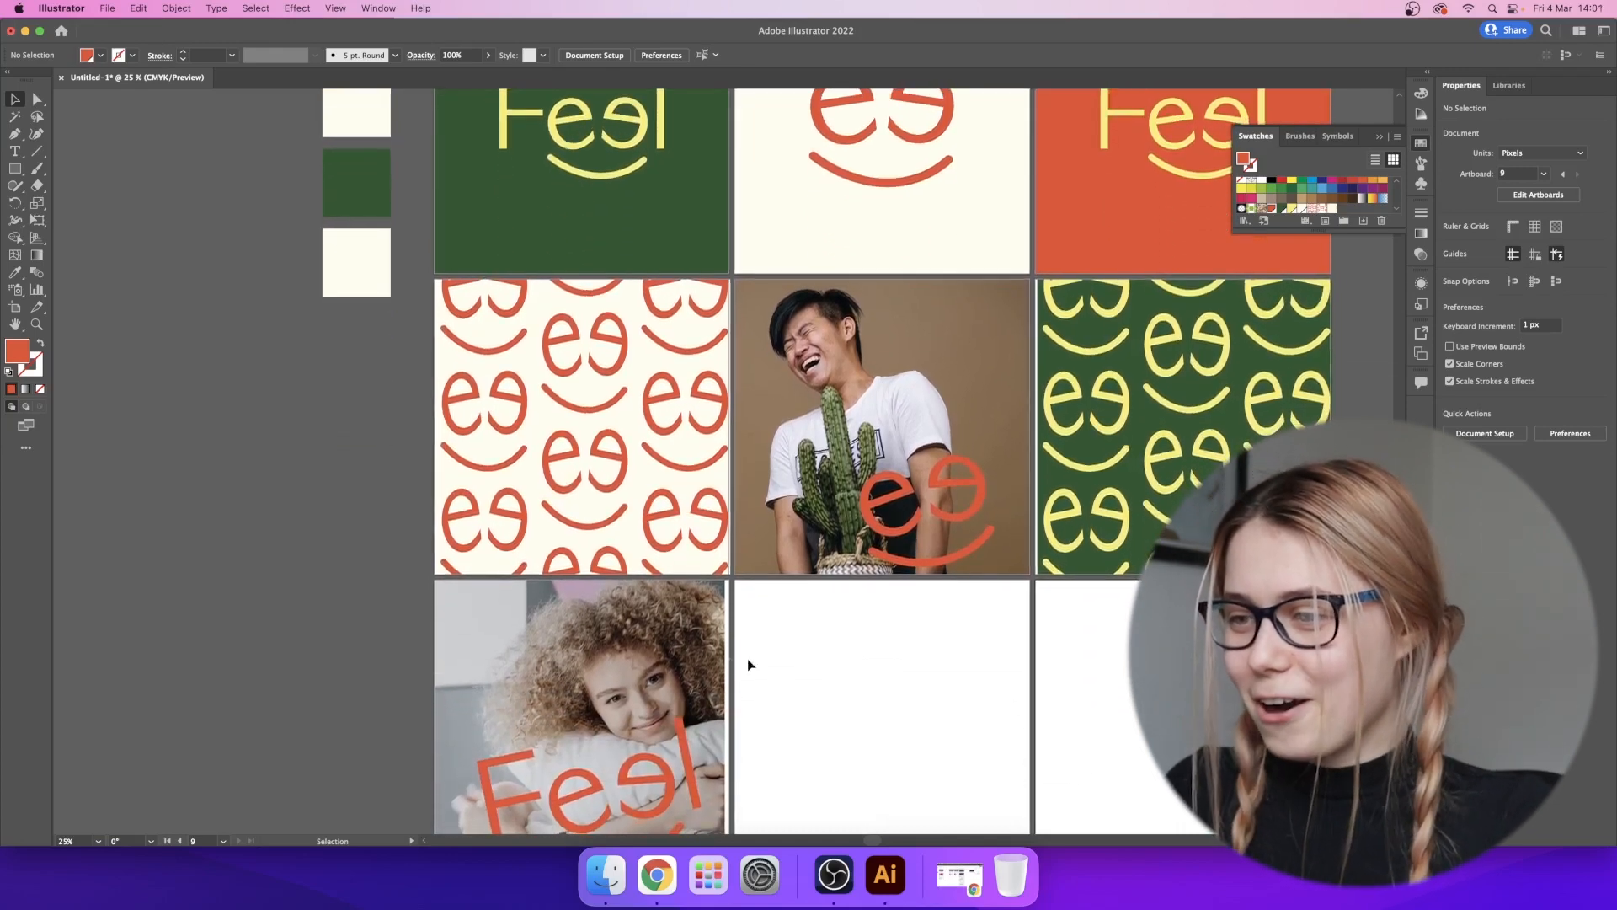
{"action": "left_click", "coordinate": [642, 653]}
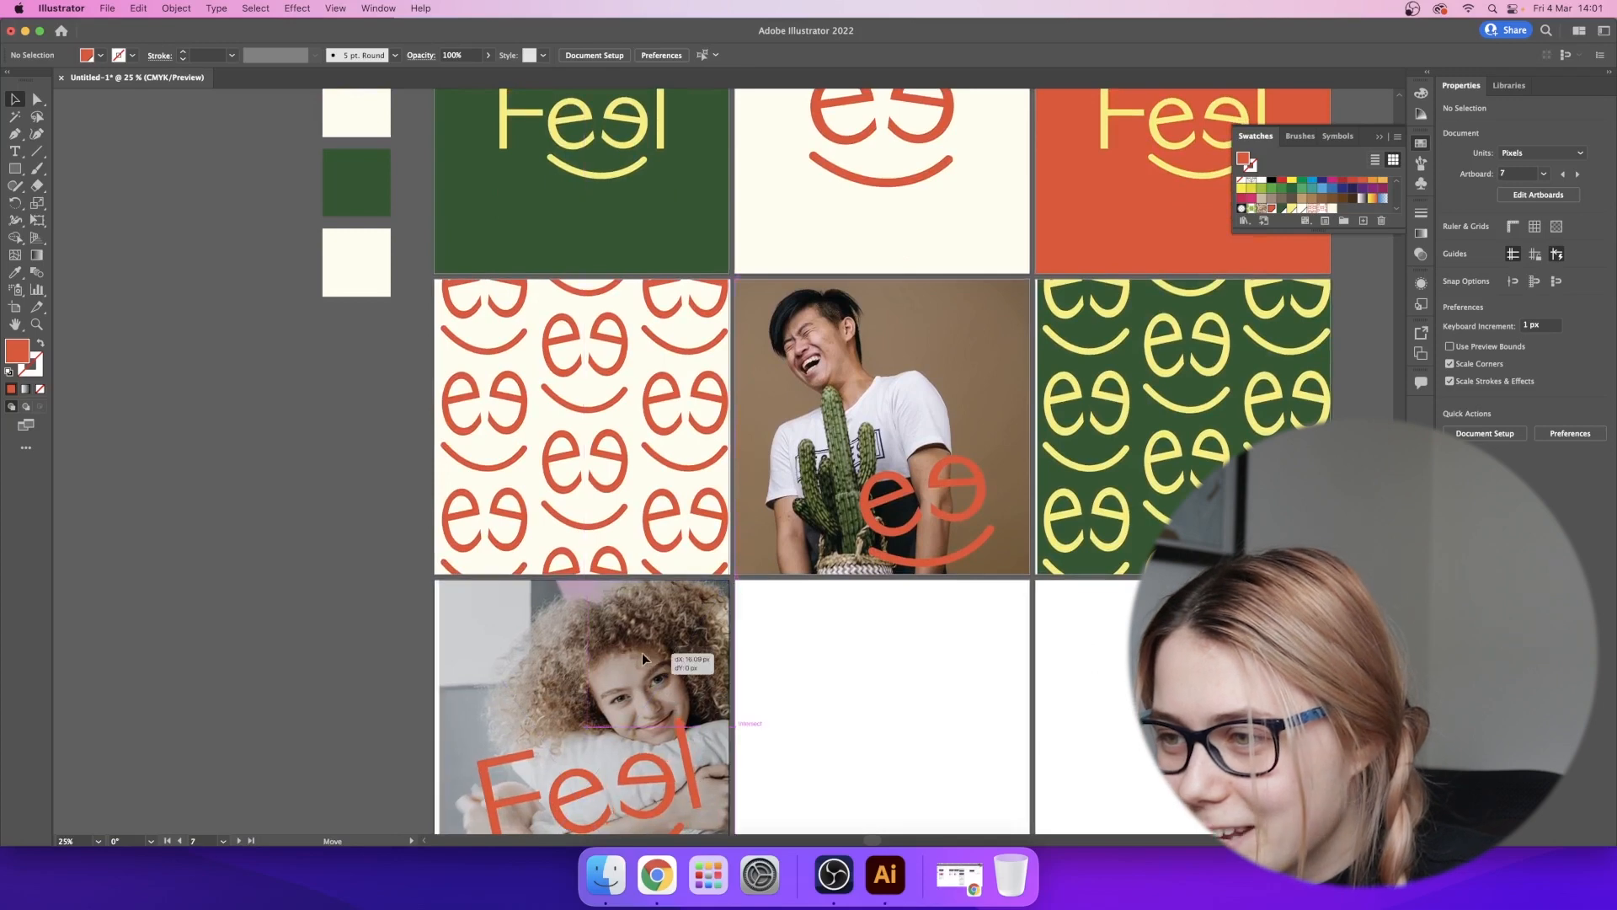
{"action": "double_click", "coordinate": [575, 663]}
{"action": "scroll", "coordinate": [492, 714], "scroll_direction": "down", "scroll_amount": 1}
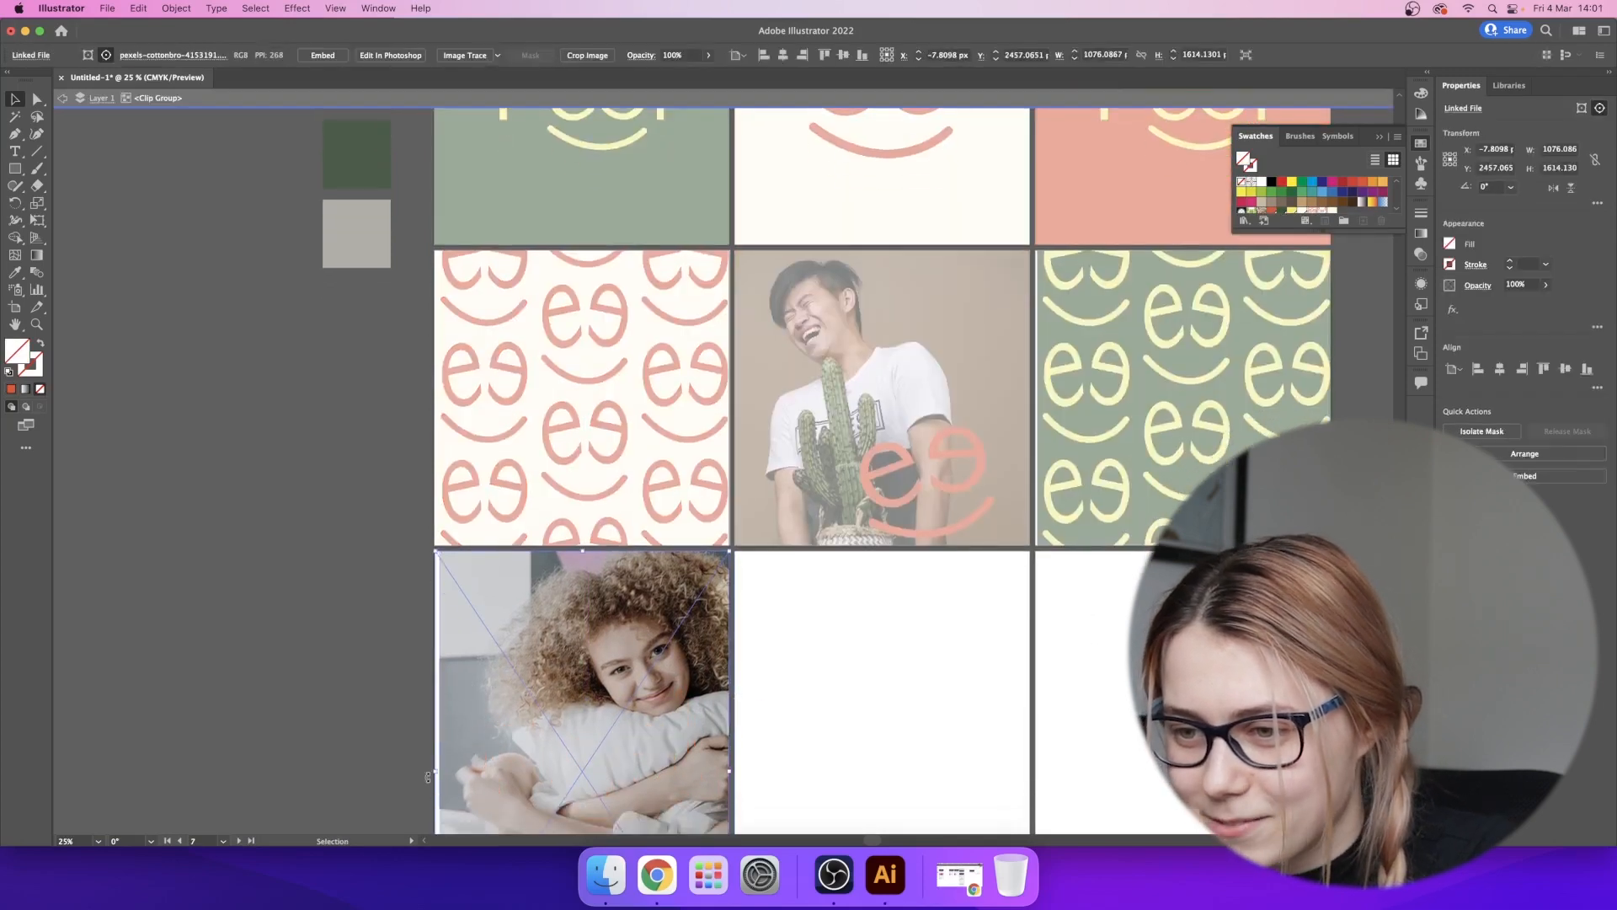
{"action": "left_click_drag", "start_coordinate": [436, 774], "coordinate": [420, 774]}
{"action": "left_click", "coordinate": [379, 728]}
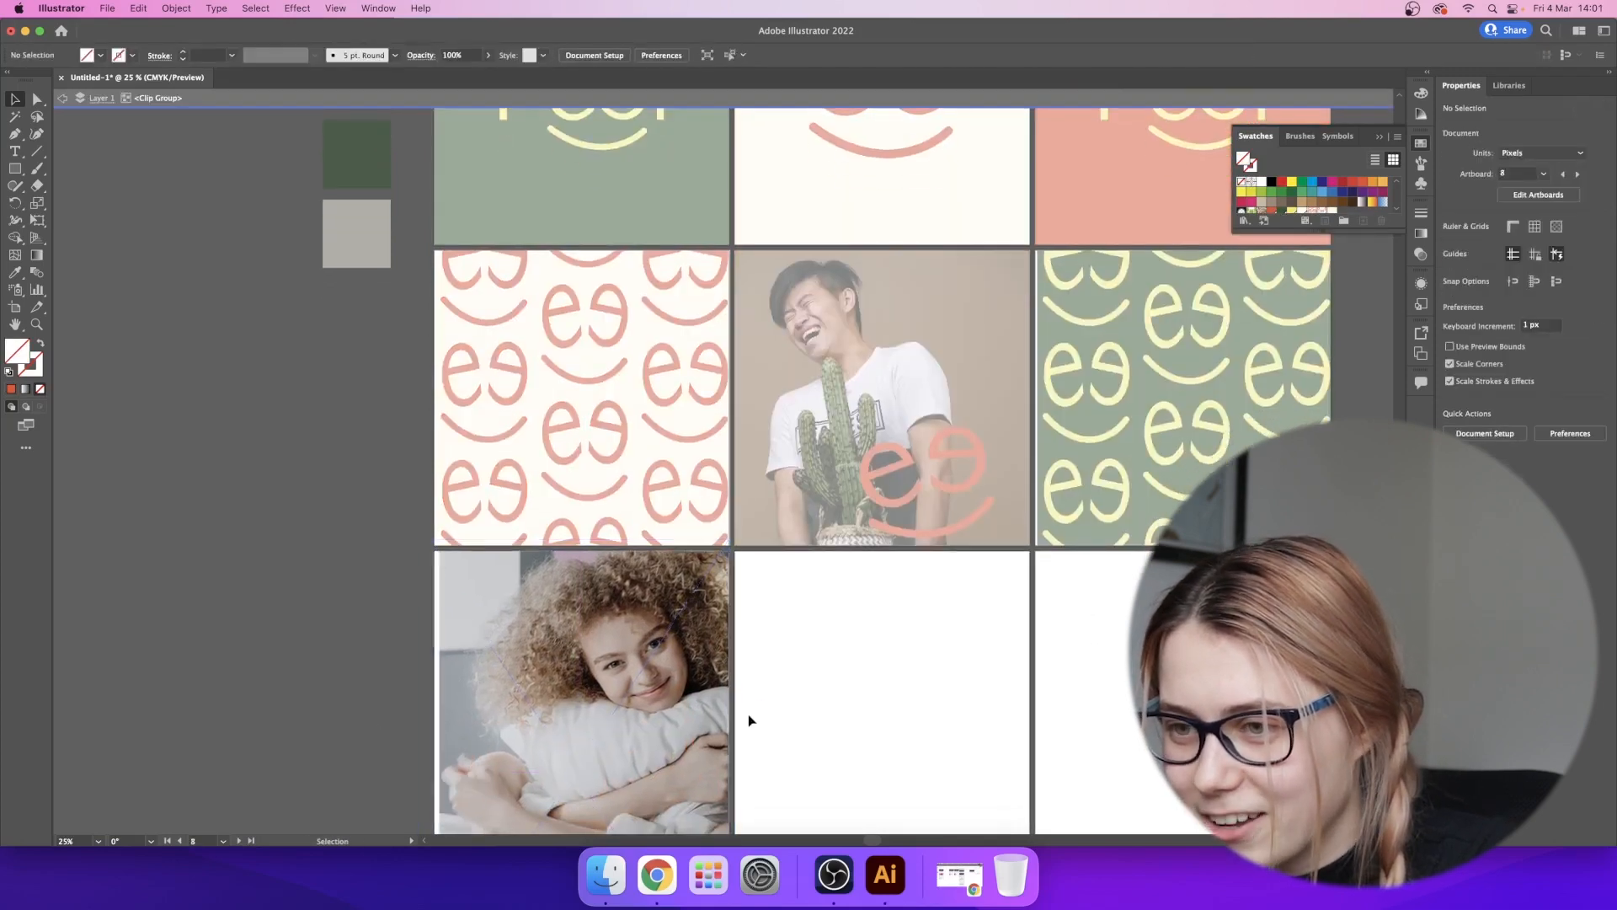
{"action": "double_click", "coordinate": [749, 718]}
{"action": "left_click_drag", "start_coordinate": [634, 708], "coordinate": [628, 707]}
{"action": "left_click", "coordinate": [823, 690]}
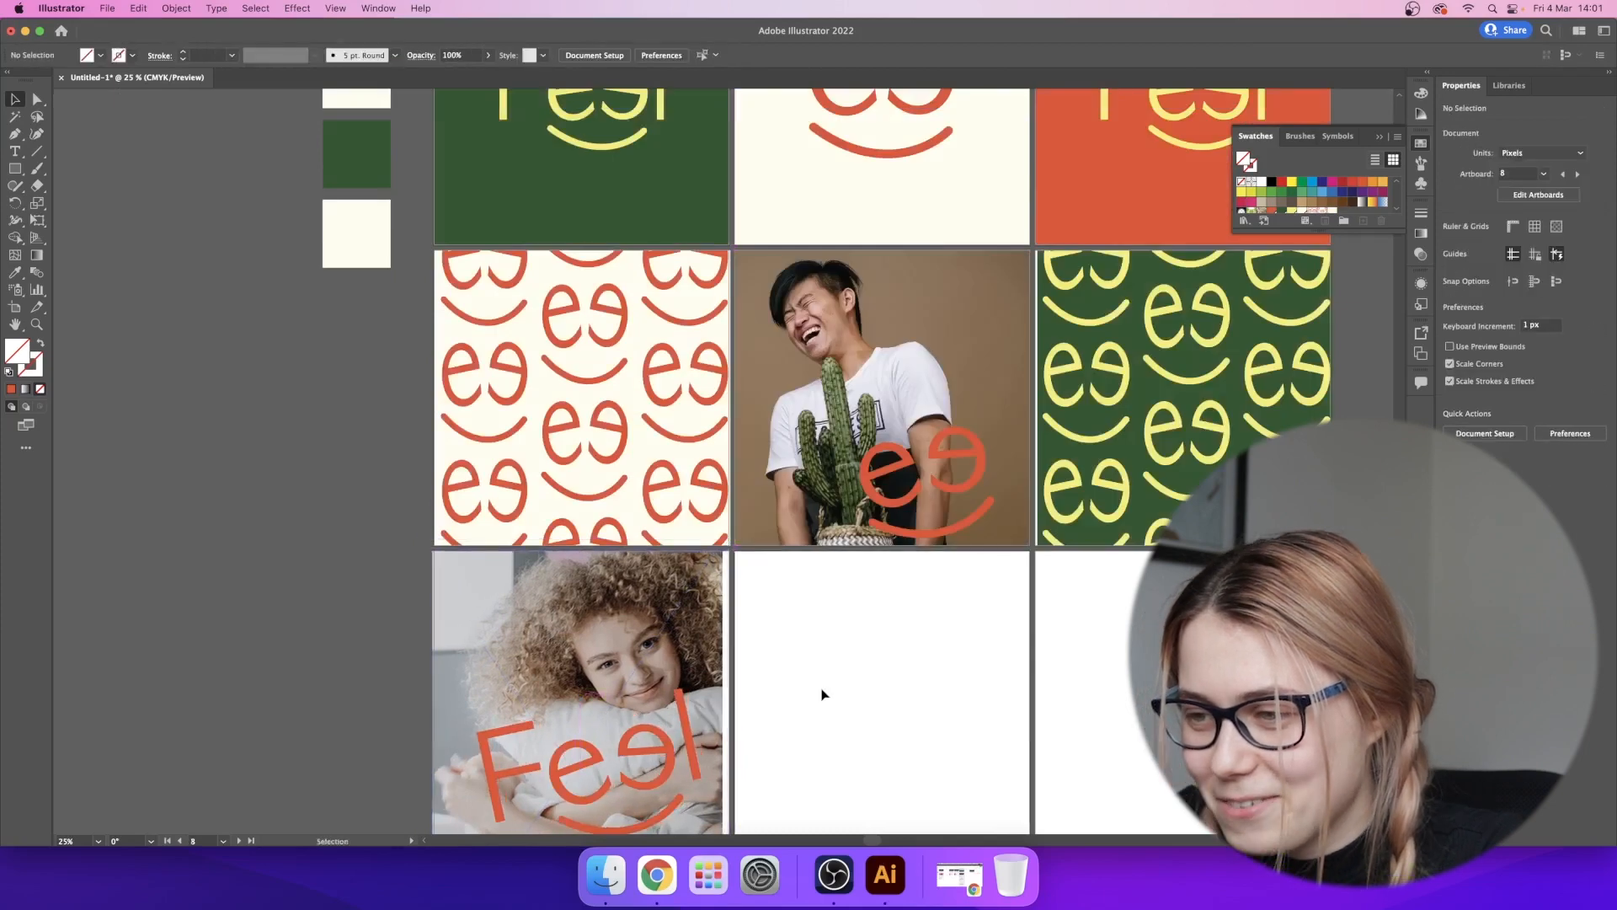
- Enlarge the woman's photo inside its clipping mask to about 1179 by 1768 px, filling the right side, and align the clipped photo to its artboard
{"action": "scroll", "coordinate": [823, 690], "scroll_direction": "down", "scroll_amount": 2}
{"action": "double_click", "coordinate": [685, 638]}
{"action": "double_click", "coordinate": [766, 613]}
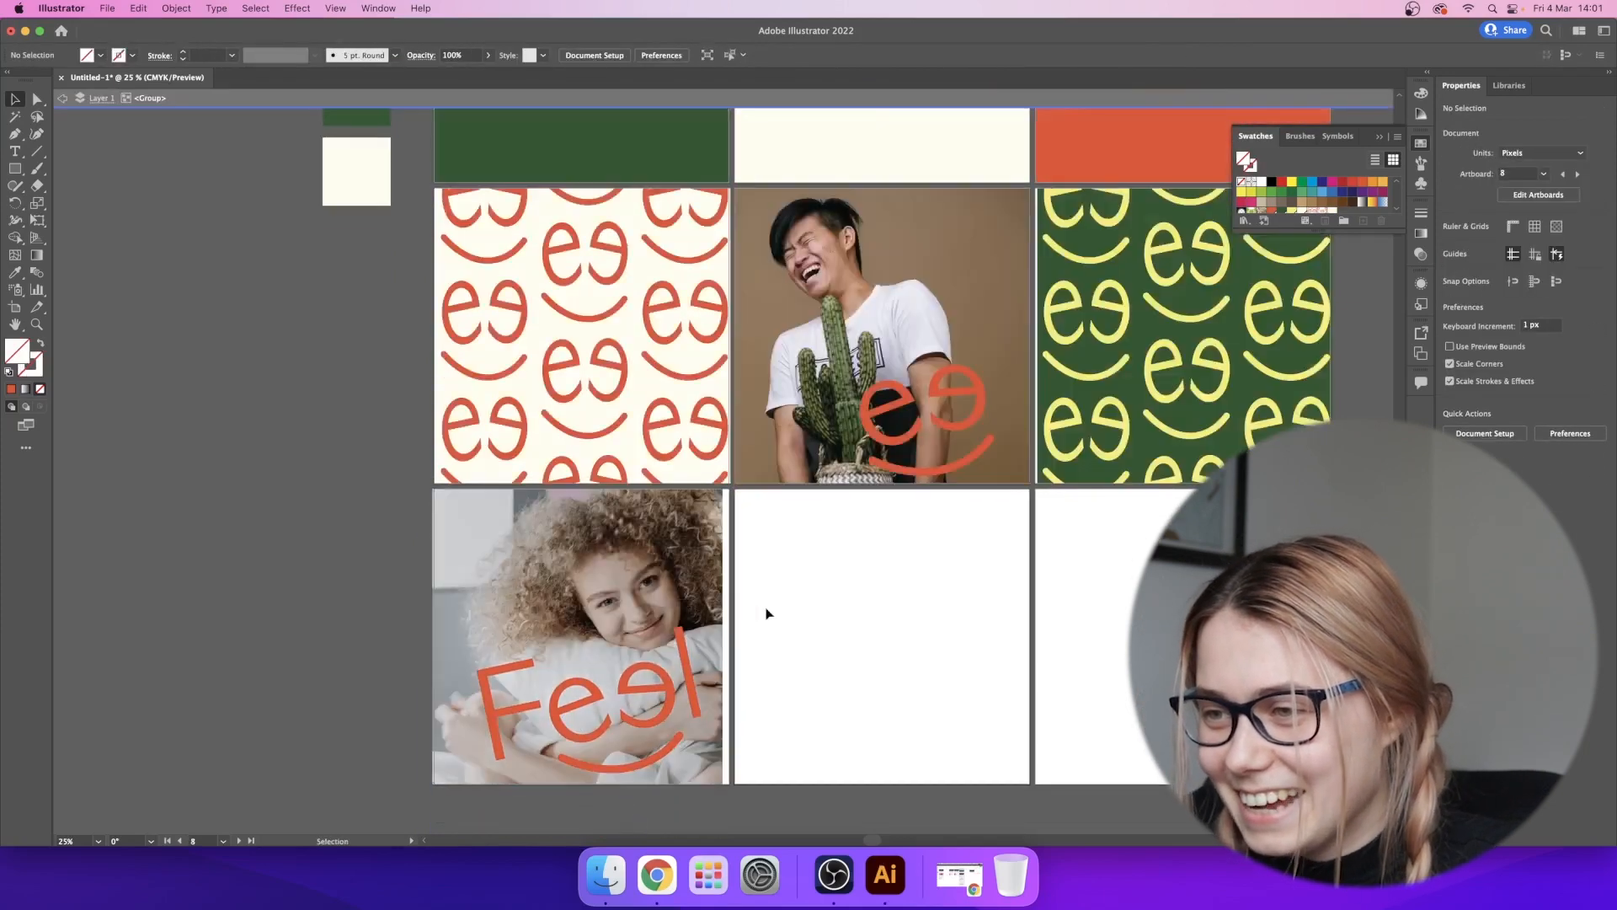
{"action": "left_click", "coordinate": [682, 606]}
{"action": "double_click", "coordinate": [685, 609]}
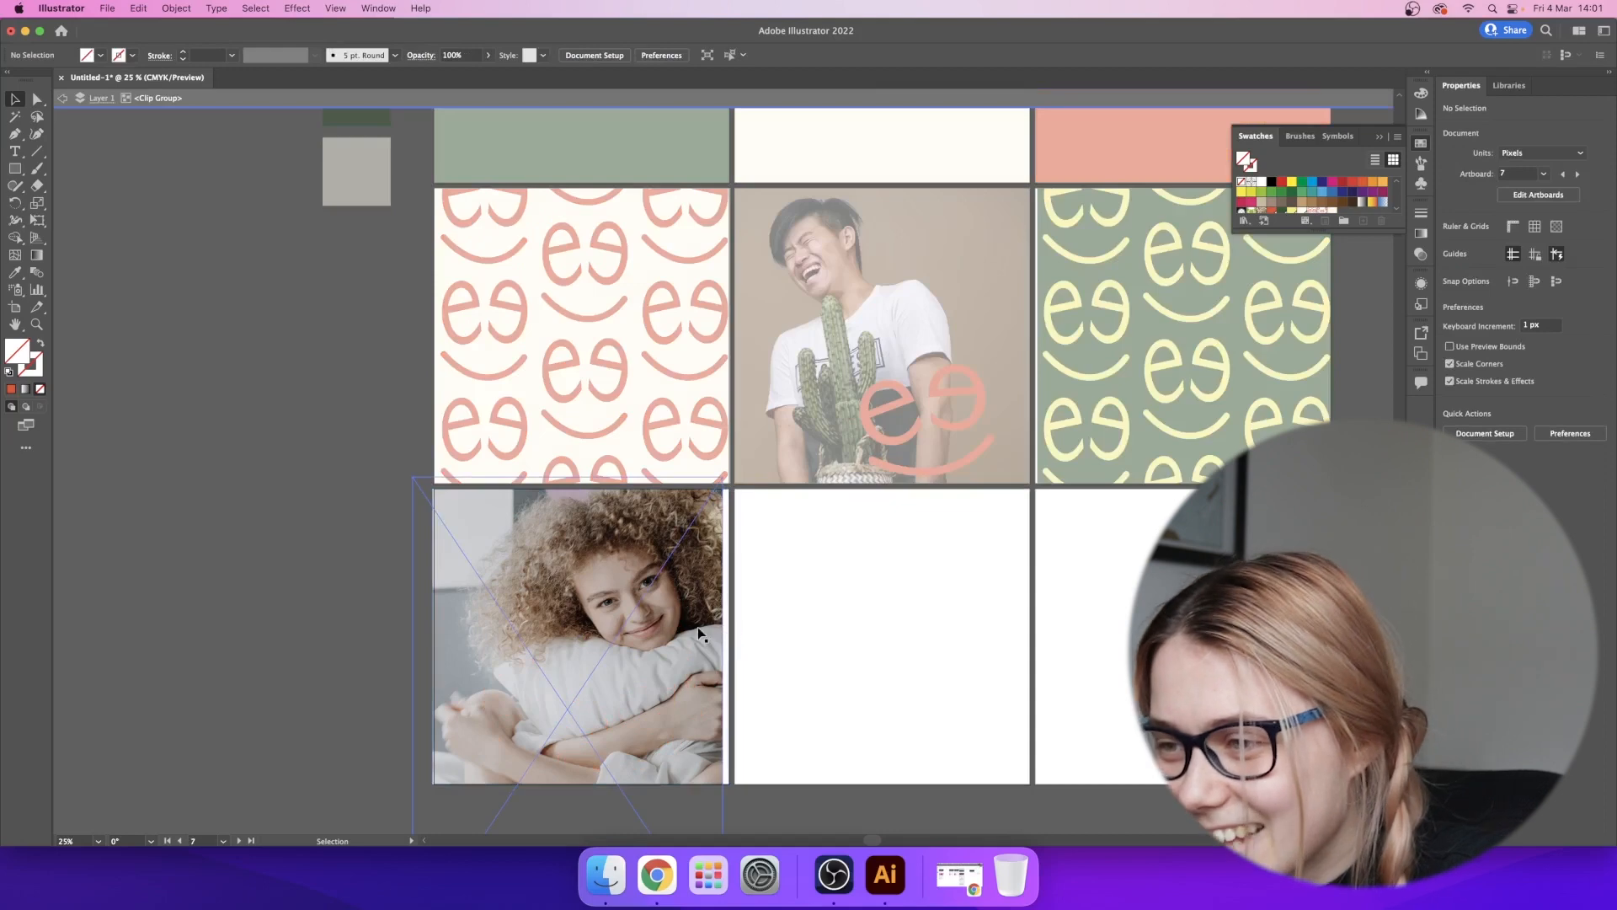
{"action": "left_click", "coordinate": [721, 639]}
{"action": "left_click_drag", "start_coordinate": [726, 708], "coordinate": [734, 707]}
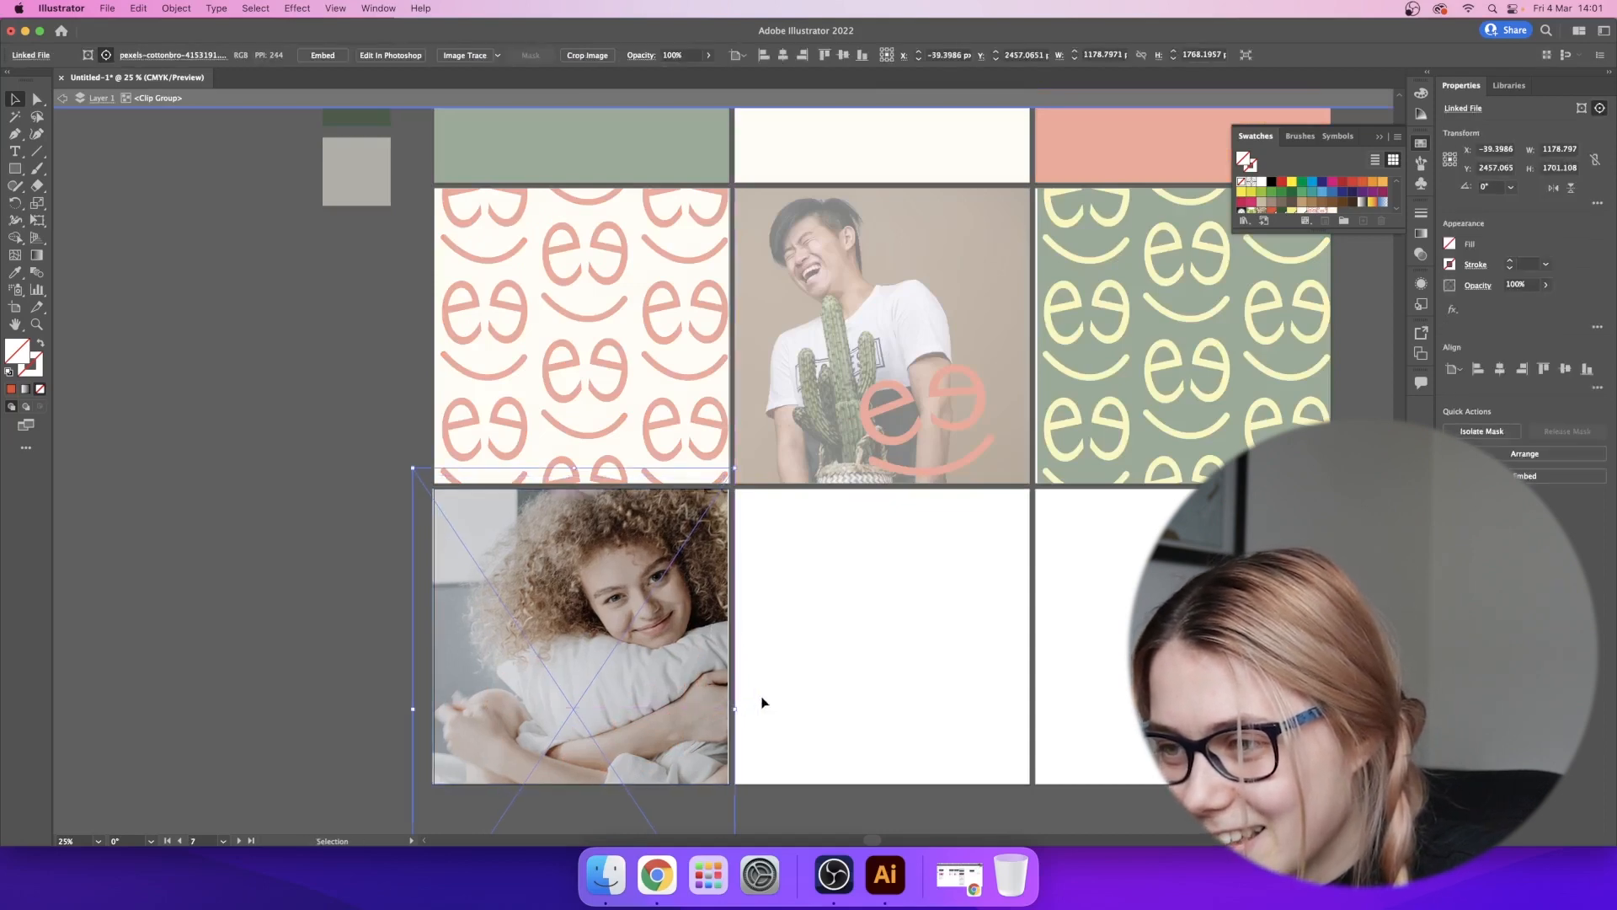
{"action": "left_click", "coordinate": [797, 695]}
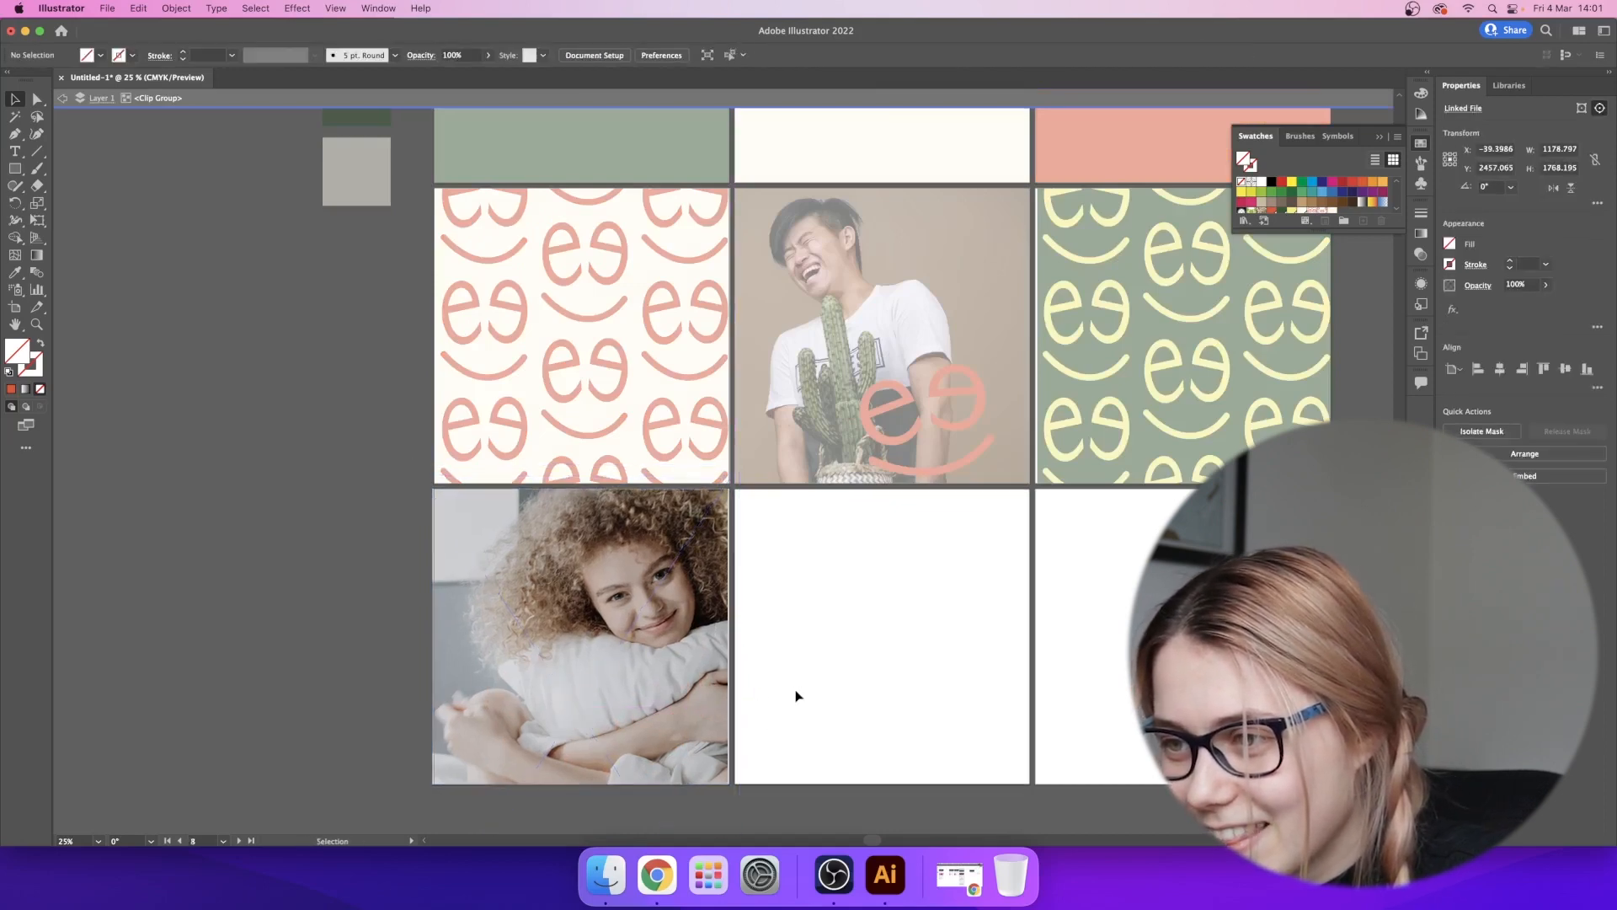
{"action": "double_click", "coordinate": [797, 696]}
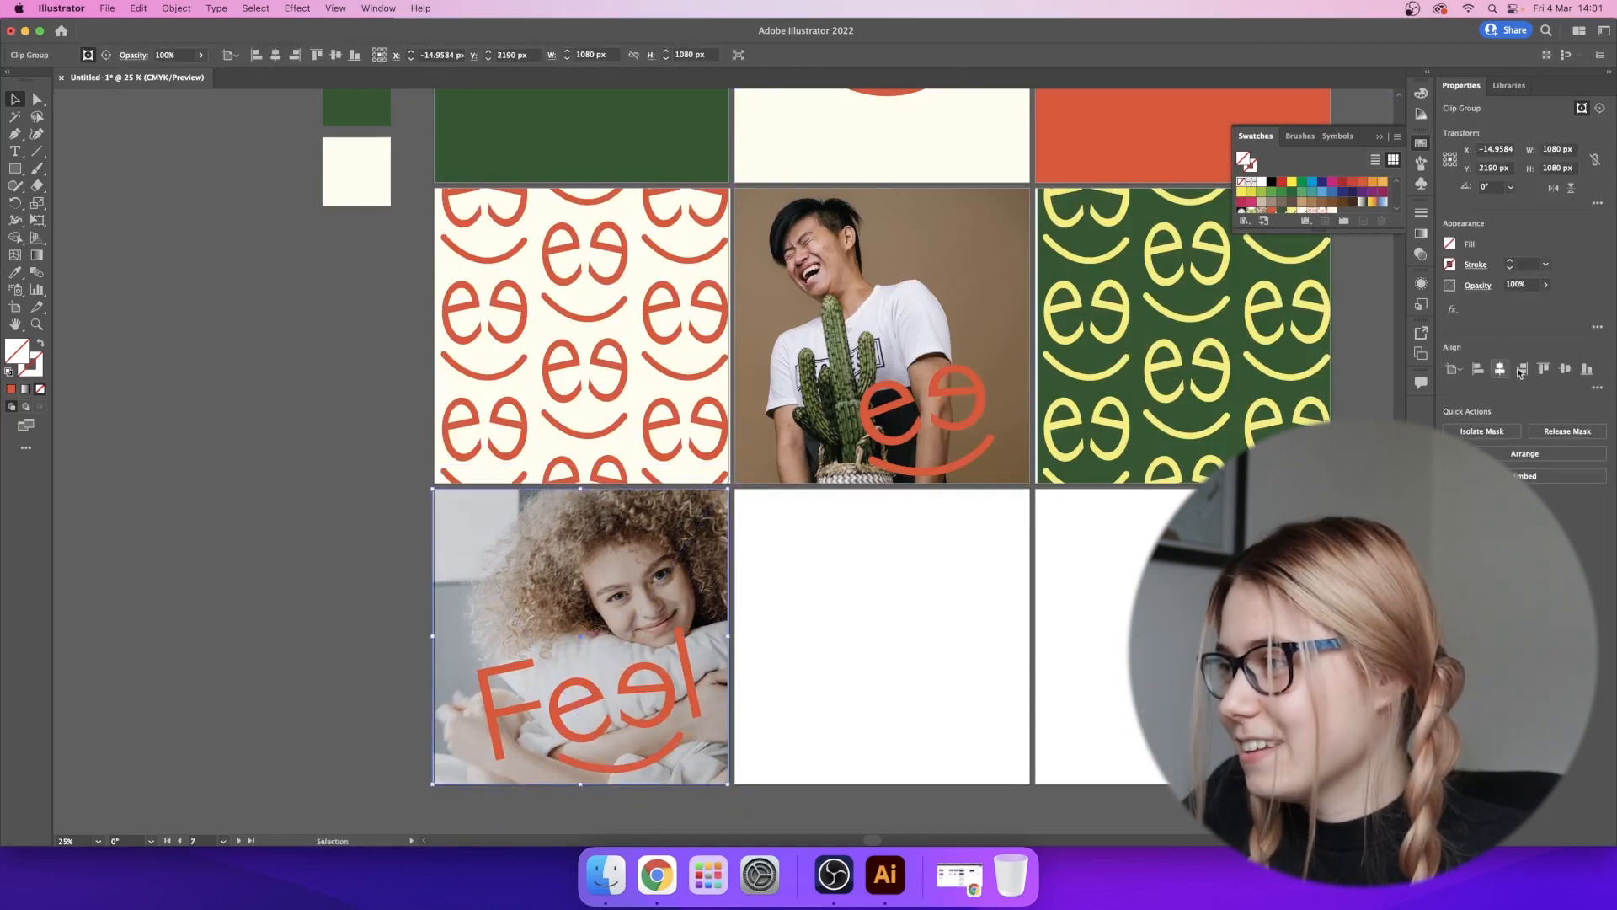
{"action": "left_click", "coordinate": [1004, 604]}
- Try to select the stray dot above the cream "ee" artboard
{"action": "scroll", "coordinate": [1004, 603], "scroll_direction": "up", "scroll_amount": 5}
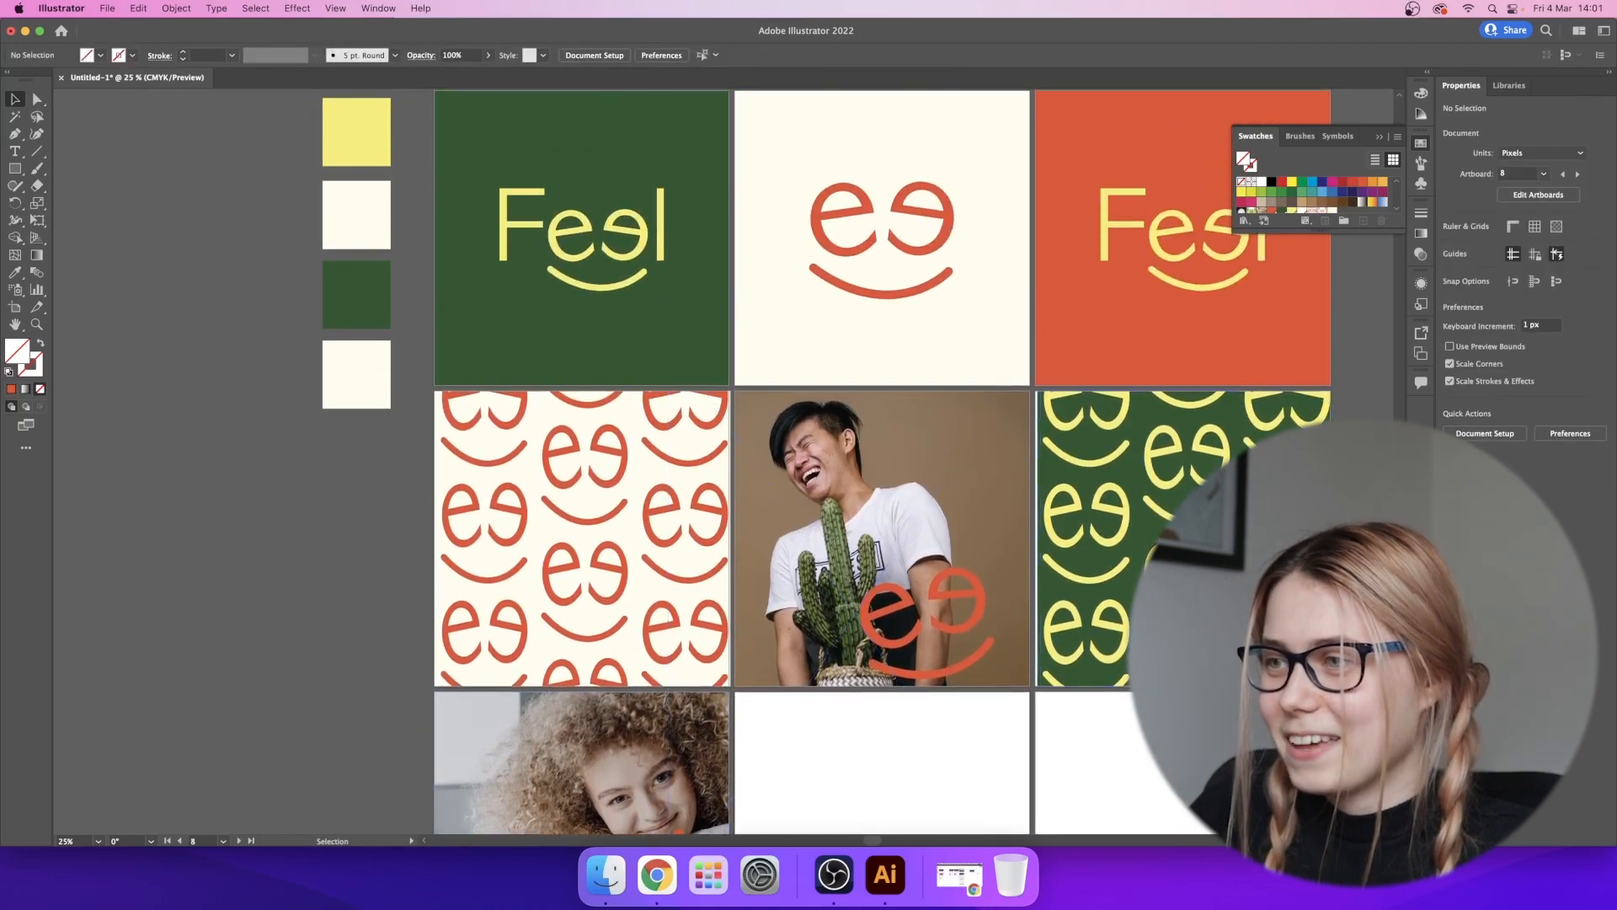
{"action": "scroll", "coordinate": [923, 463], "scroll_direction": "up", "scroll_amount": 2}
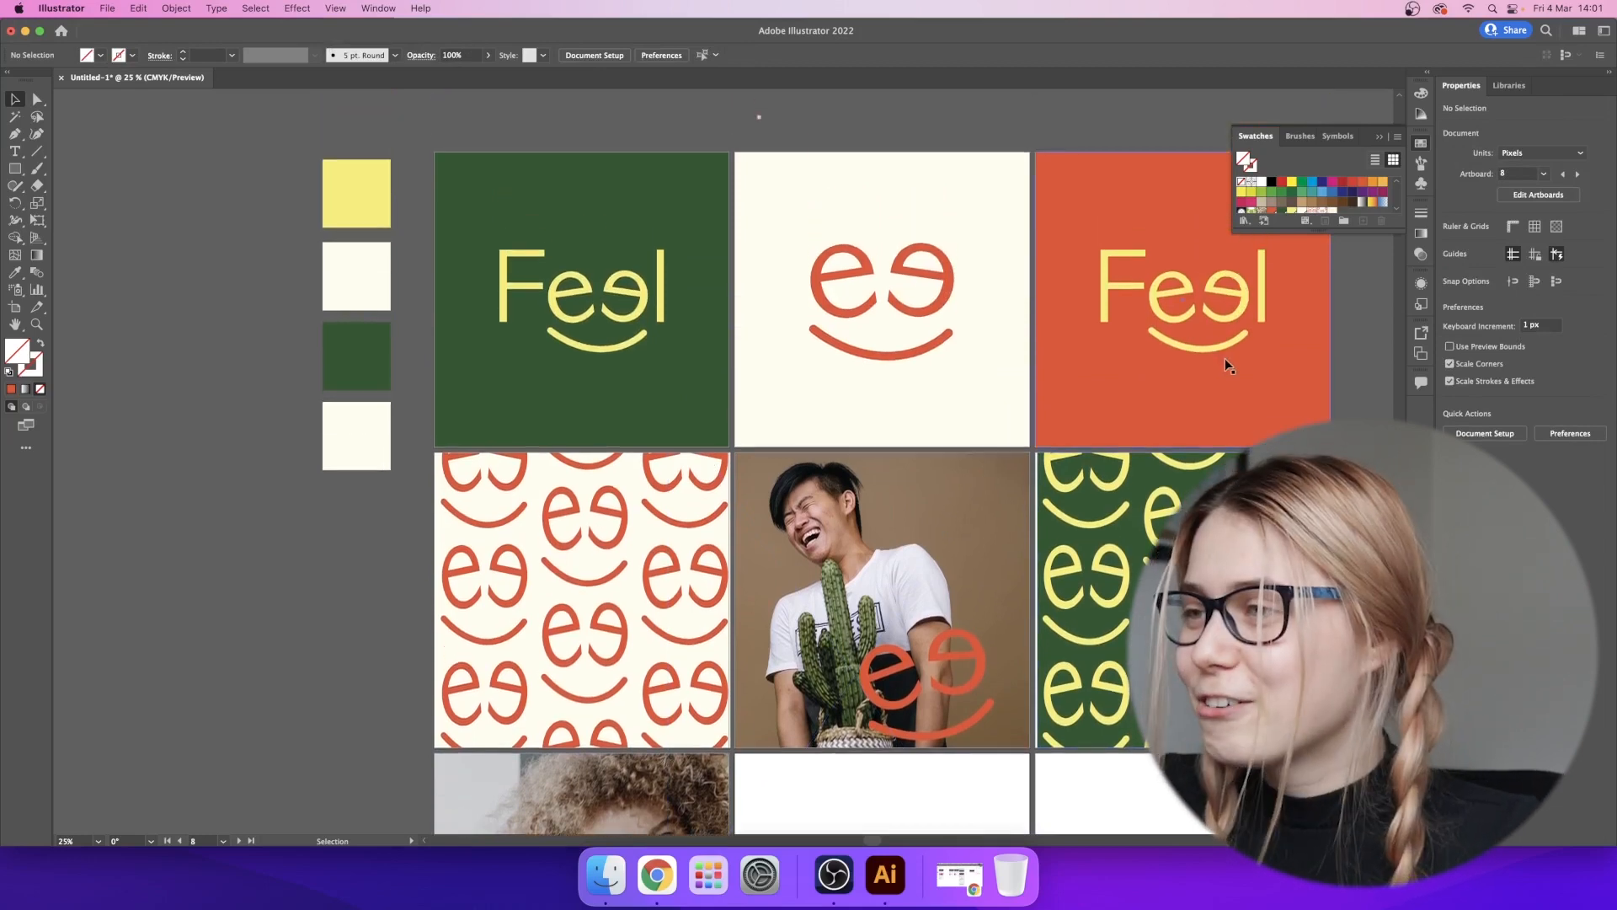
{"action": "scroll", "coordinate": [1225, 357], "scroll_direction": "down", "scroll_amount": 2}
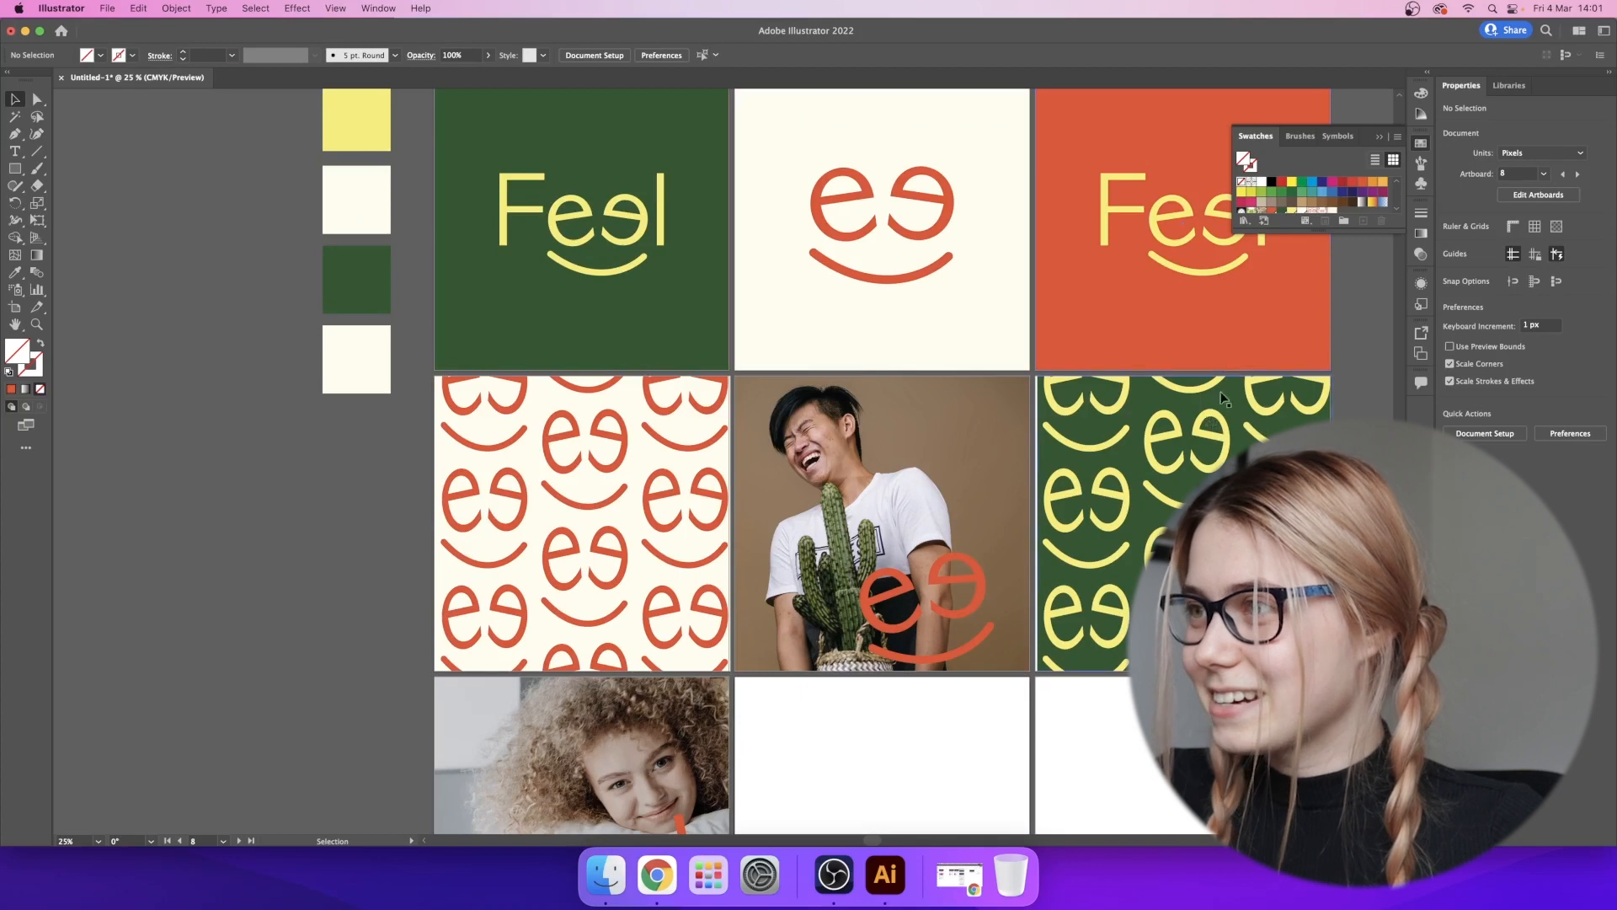
{"action": "scroll", "coordinate": [1226, 378], "scroll_direction": "up", "scroll_amount": 1}
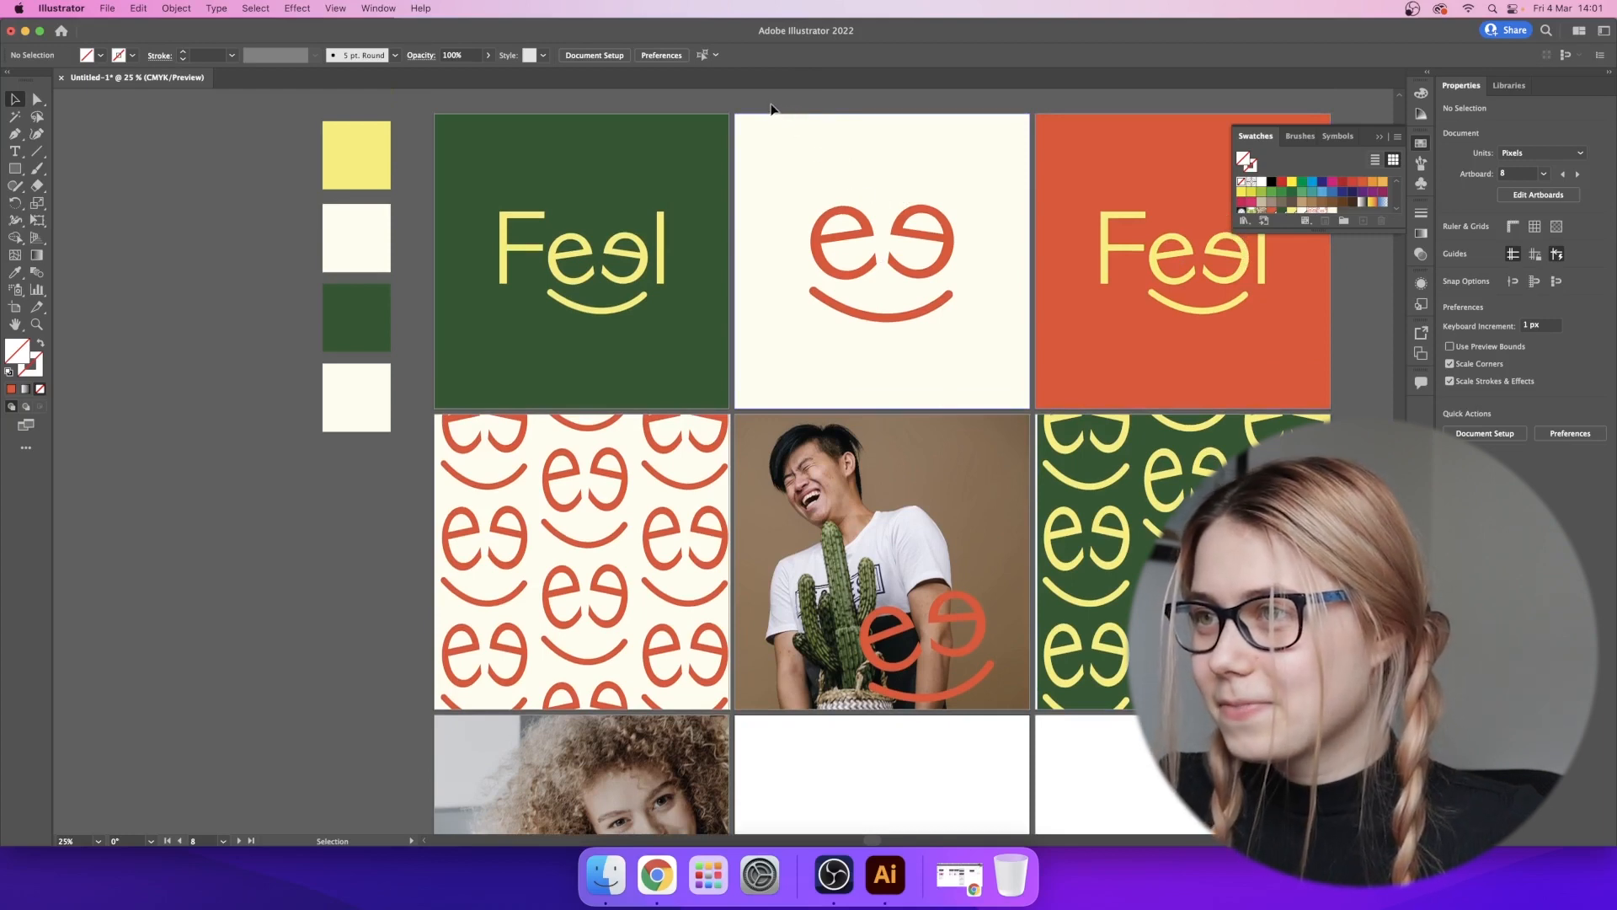
{"action": "scroll", "coordinate": [952, 324], "scroll_direction": "up", "scroll_amount": 4}
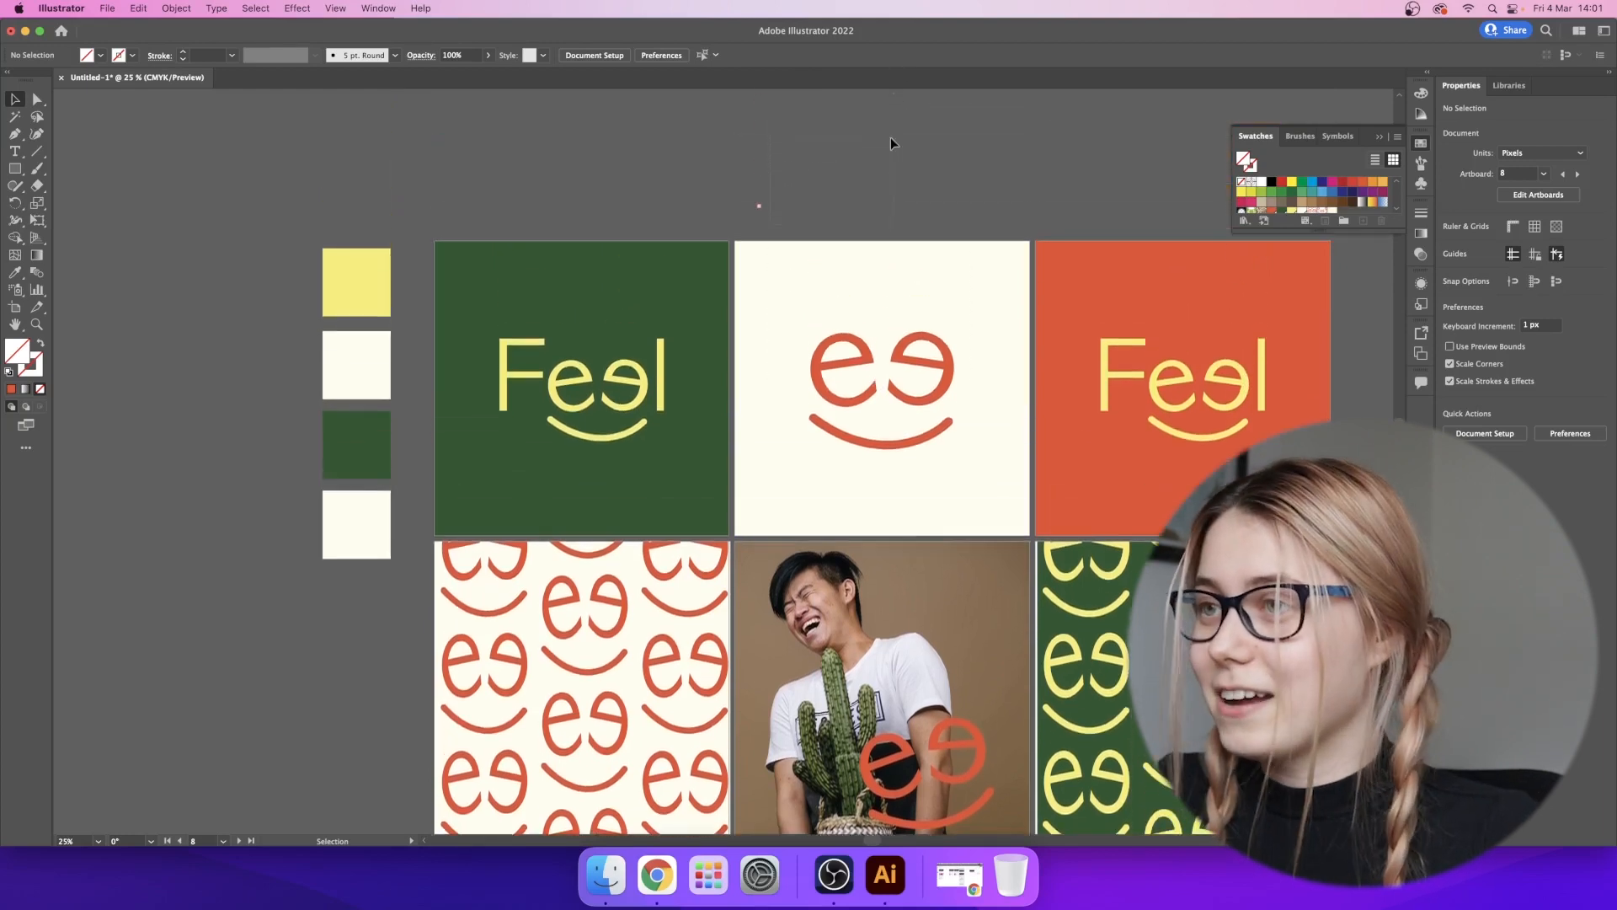
{"action": "scroll", "coordinate": [903, 155], "scroll_direction": "down", "scroll_amount": 1}
{"action": "left_click_drag", "start_coordinate": [705, 149], "coordinate": [871, 189]}
{"action": "left_click", "coordinate": [869, 157]}
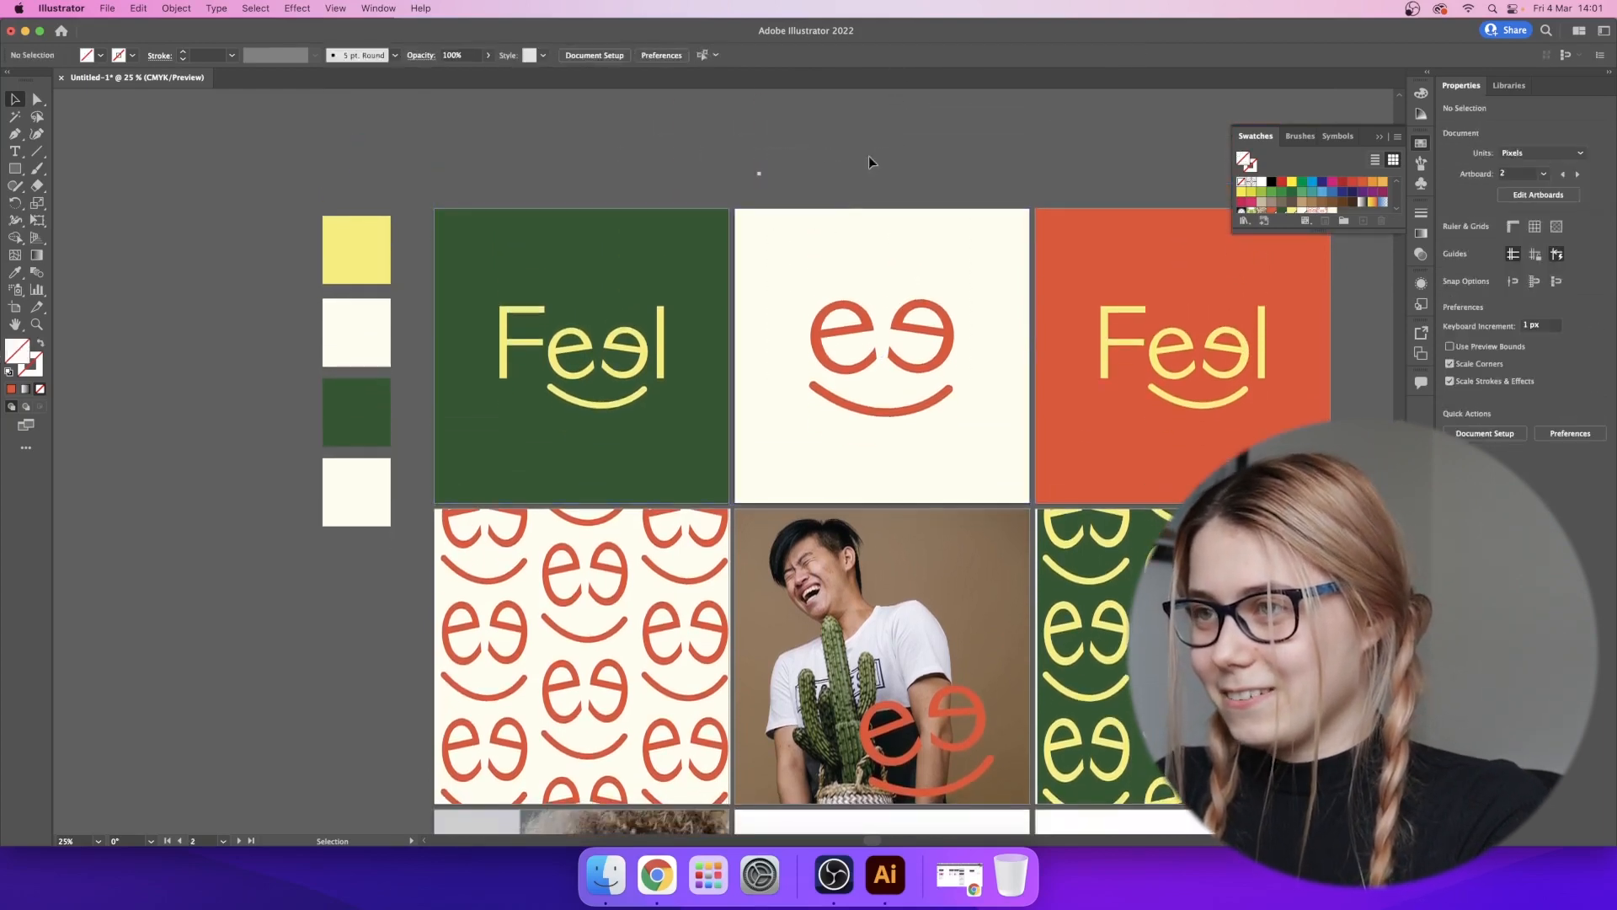
{"action": "scroll", "coordinate": [812, 181], "scroll_direction": "down", "scroll_amount": 3}
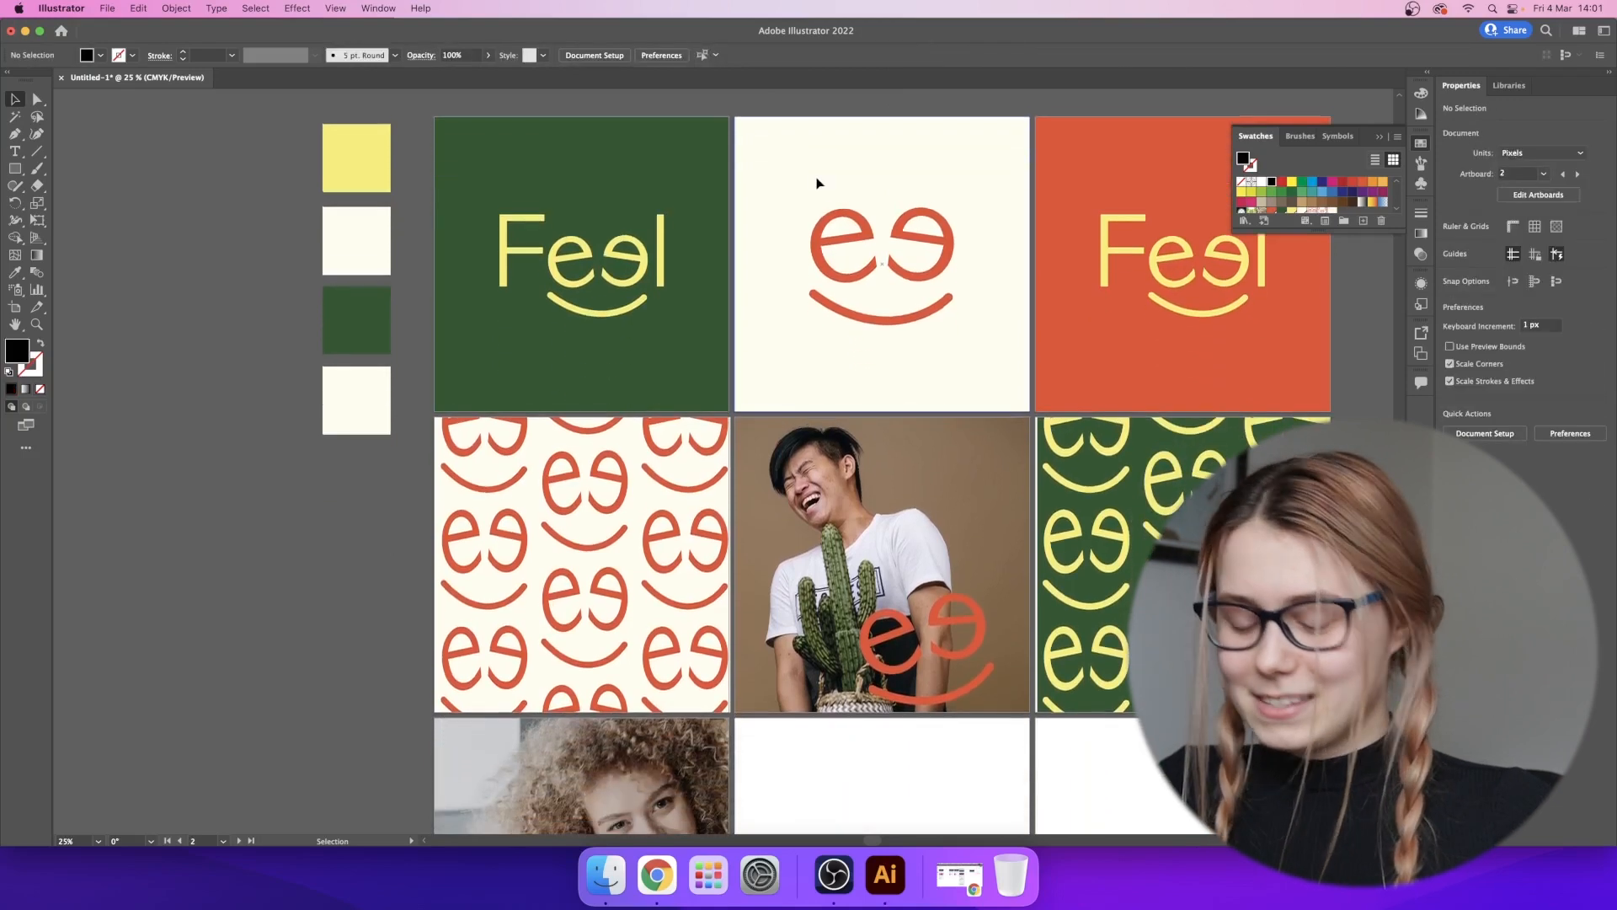